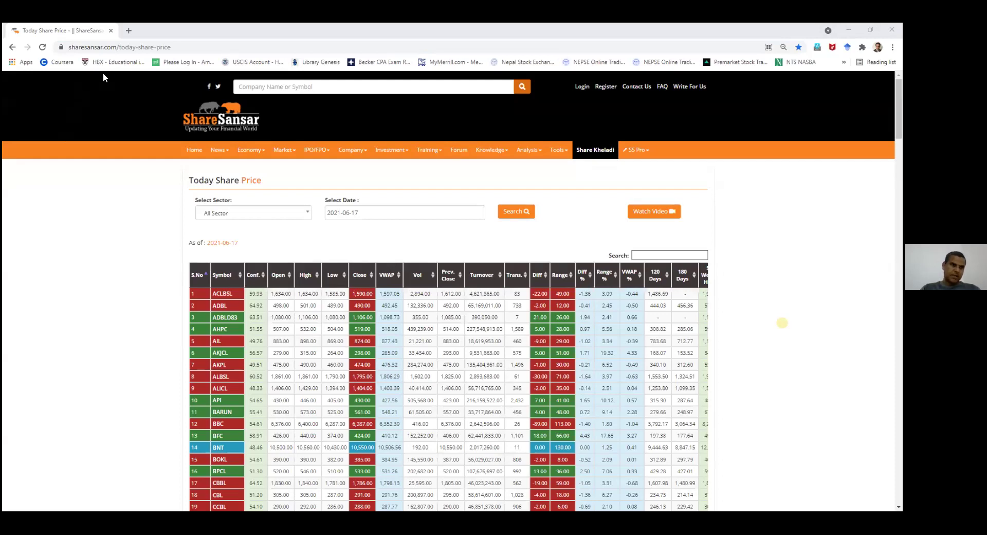
- Switch from the browser to the Today's Price_End sheet of the Excel Class_Trade Data workbook in Excel
key("alt+Tab")
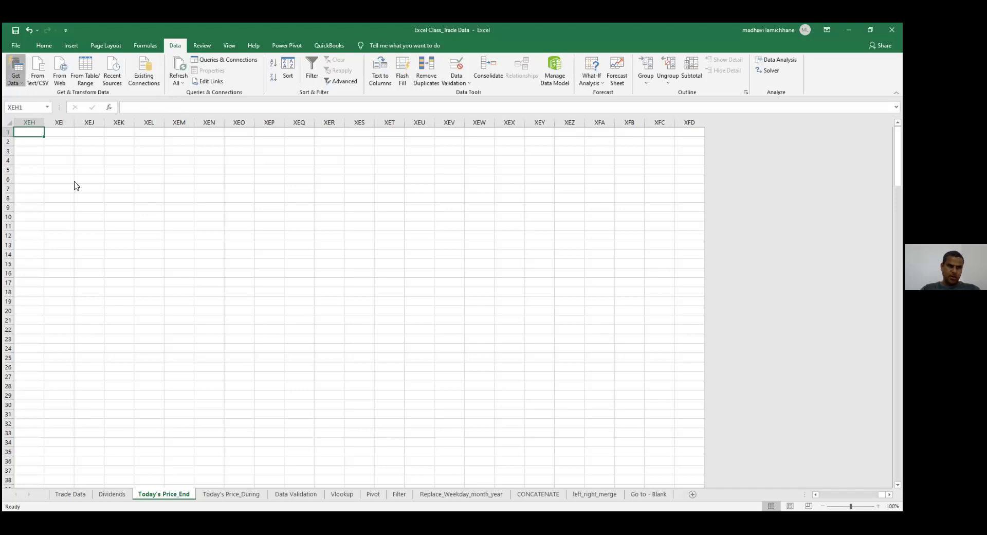
left_click(15, 72)
mouse_move(62, 181)
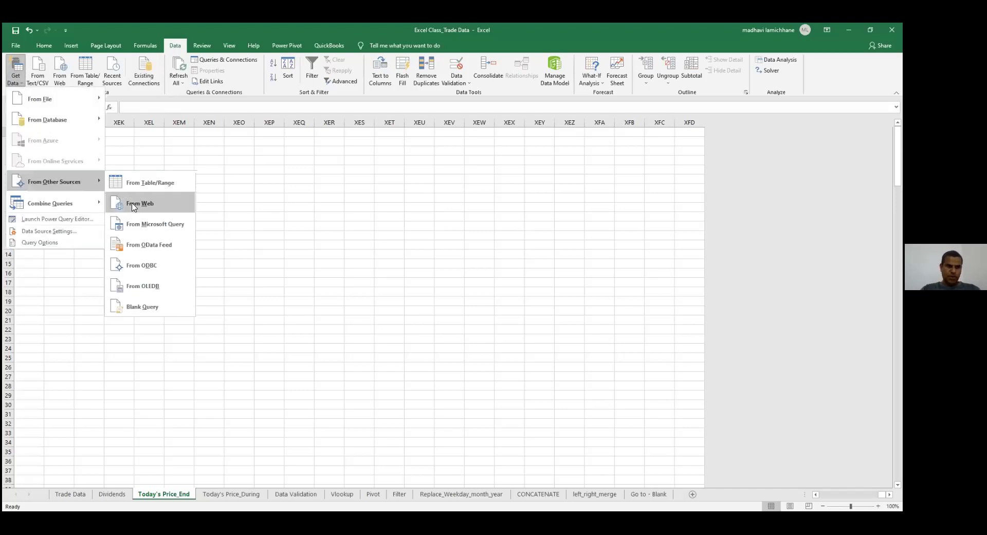
left_click(133, 205)
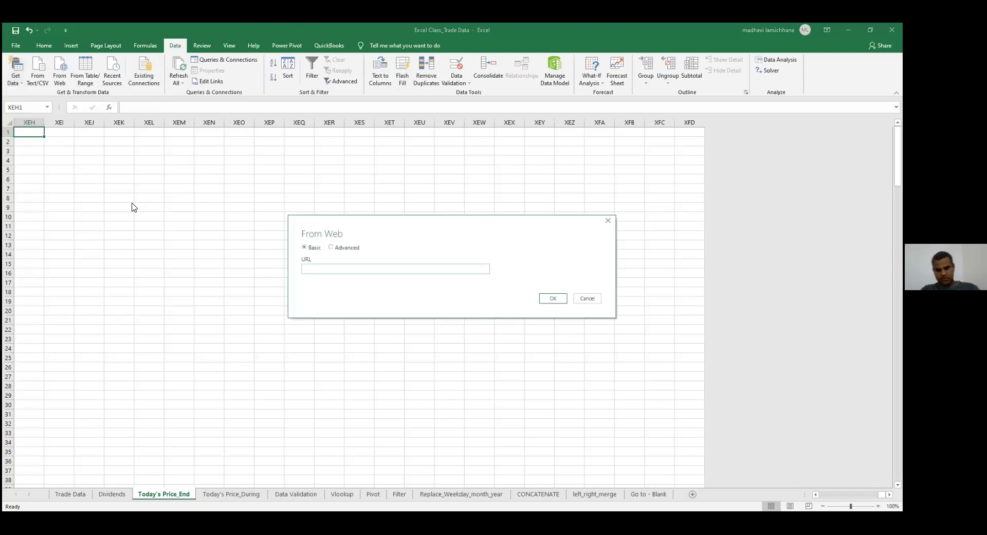
type("https://www.sharesansar.com/today-share-price")
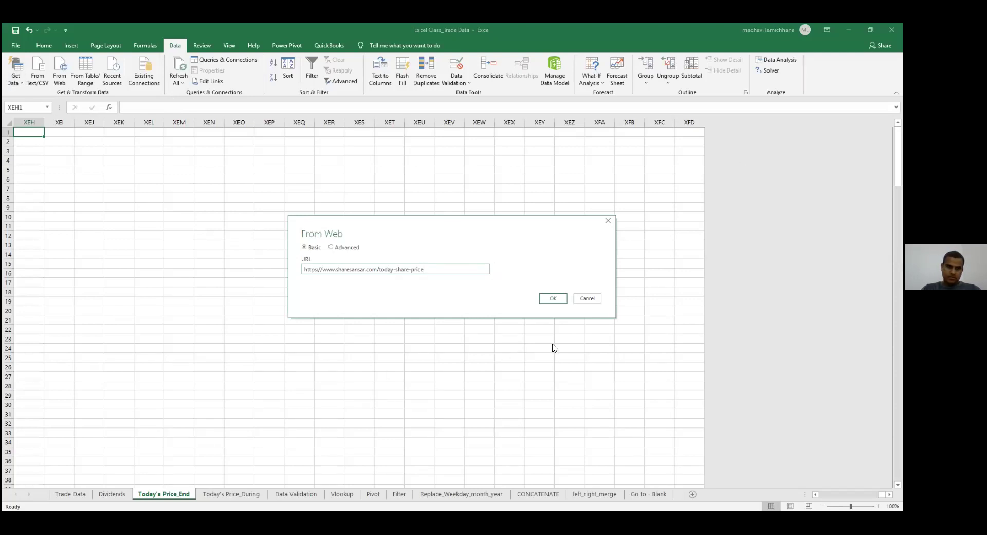
key("Escape")
left_click(17, 81)
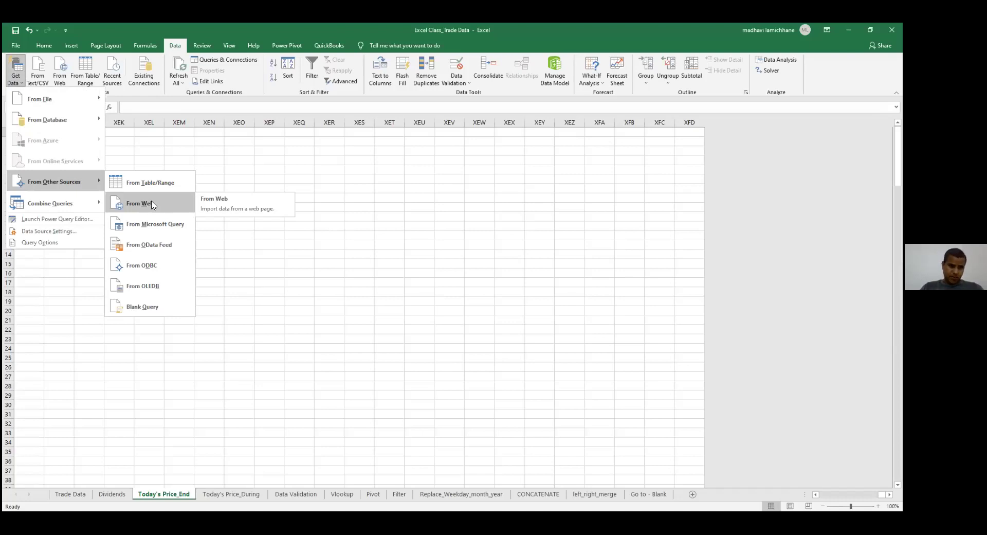
left_click(153, 206)
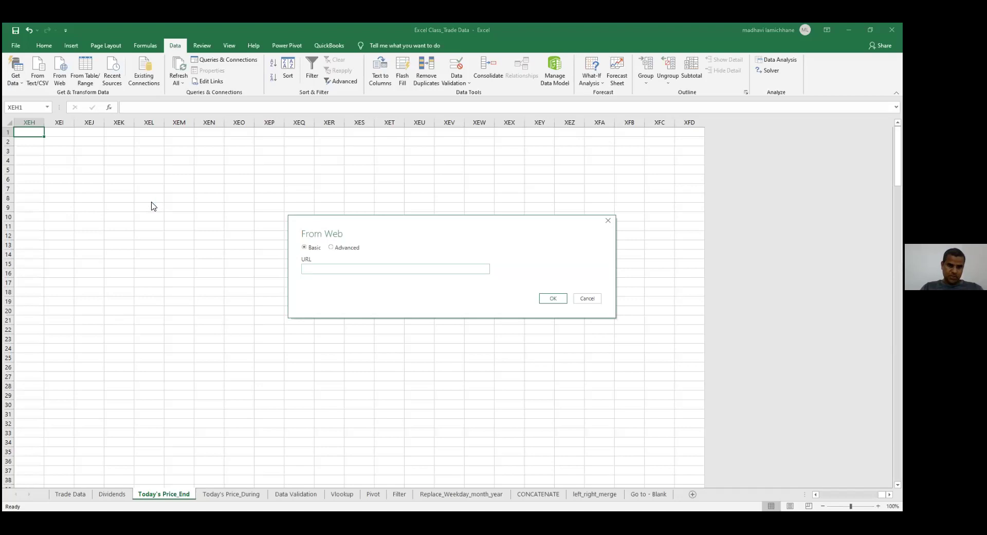
type("https://www.sharesansar.com/today-share-price")
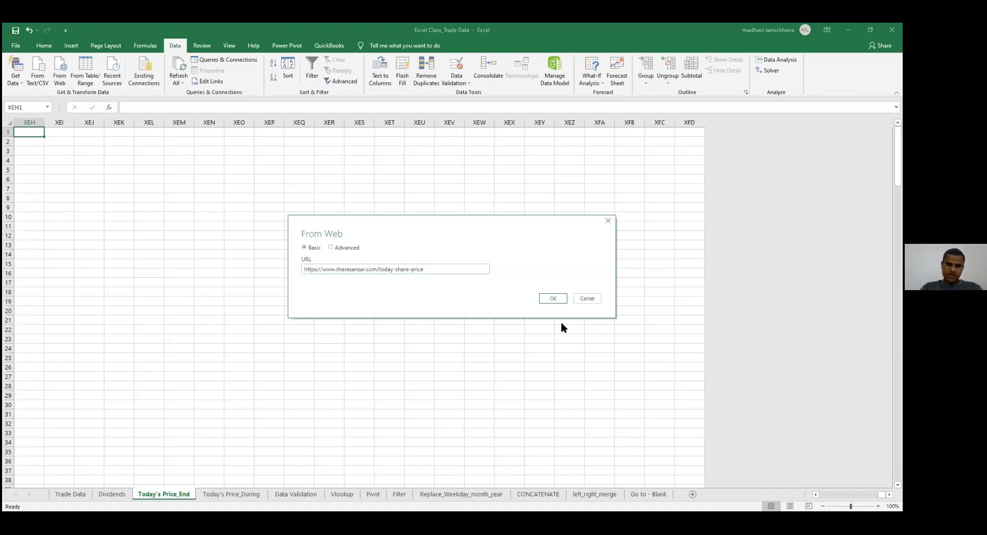
left_click(550, 301)
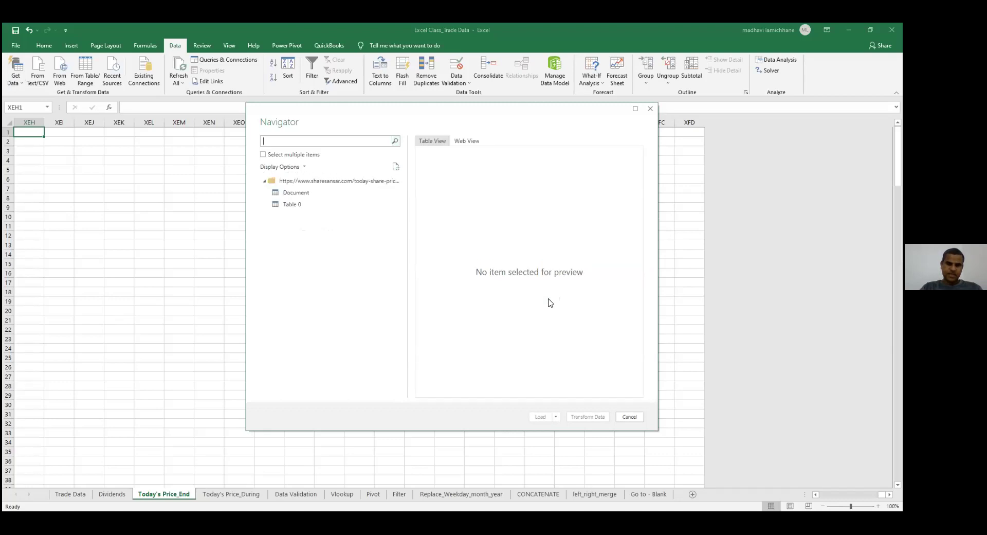
- Load Table 0 from the web page into the workbook, dismissing the Edit Links dialog
left_click(296, 208)
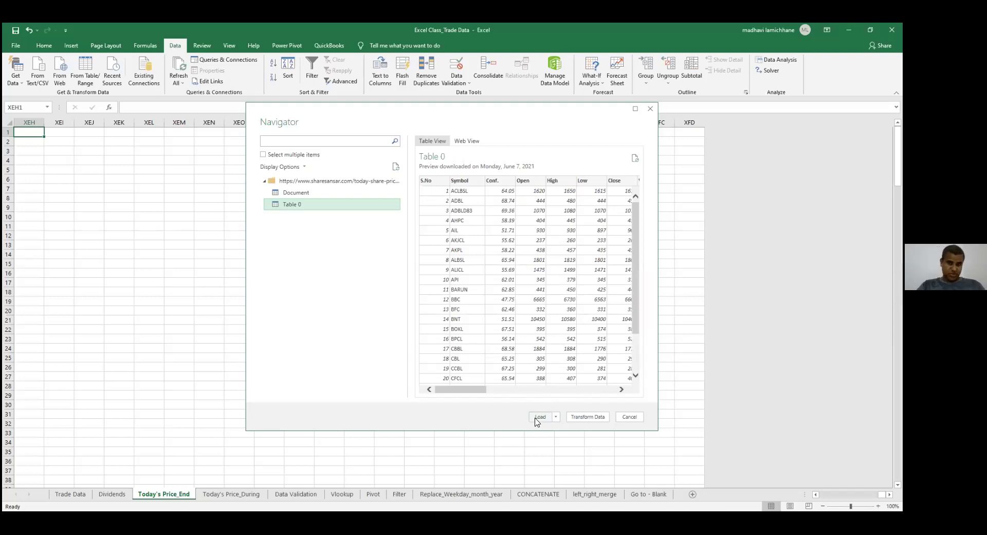
left_click(536, 419)
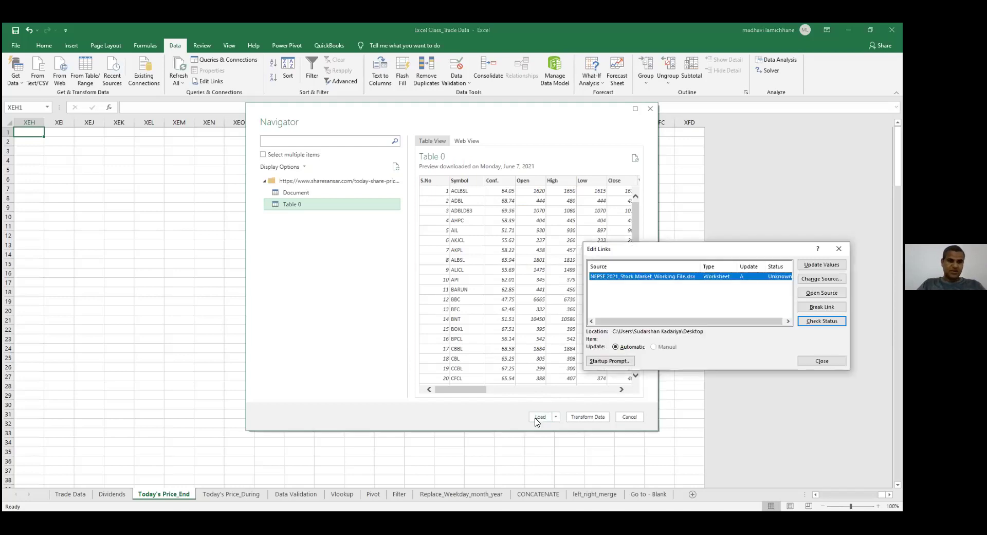
key("Tab")
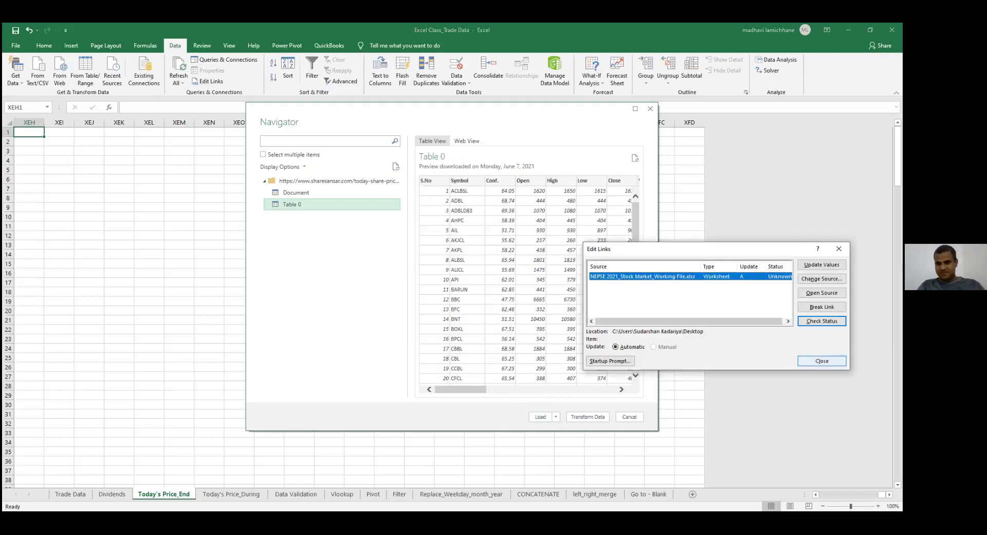
key("Return")
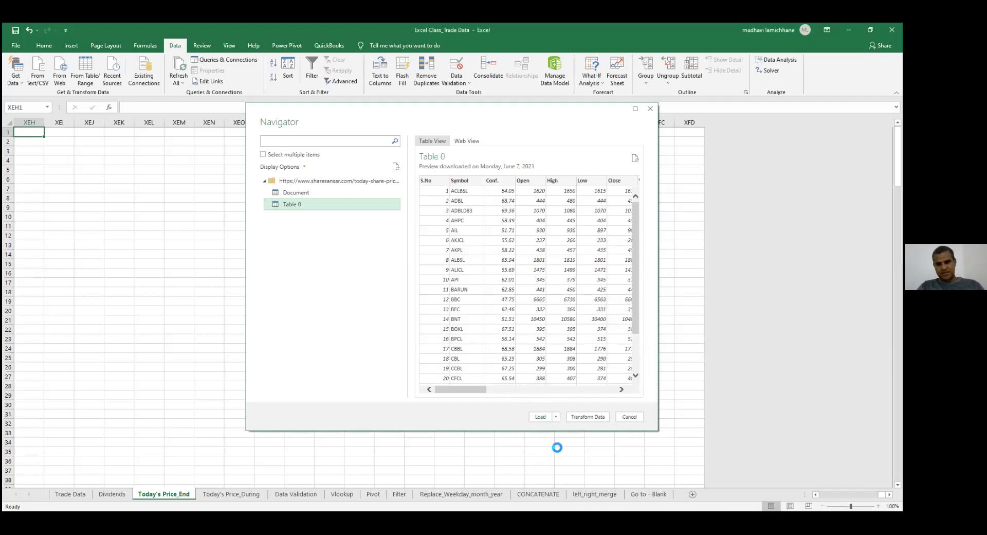
left_click(541, 418)
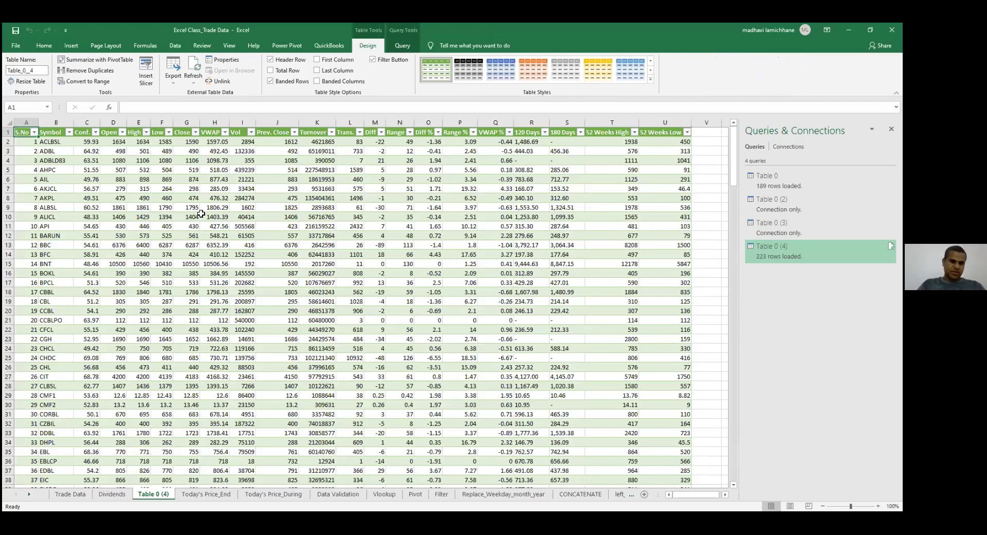
- Rename the sheet holding the imported table as Today's Price_EOD and delete the empty Today's Price_End sheet
scroll(201, 213, "down", 11)
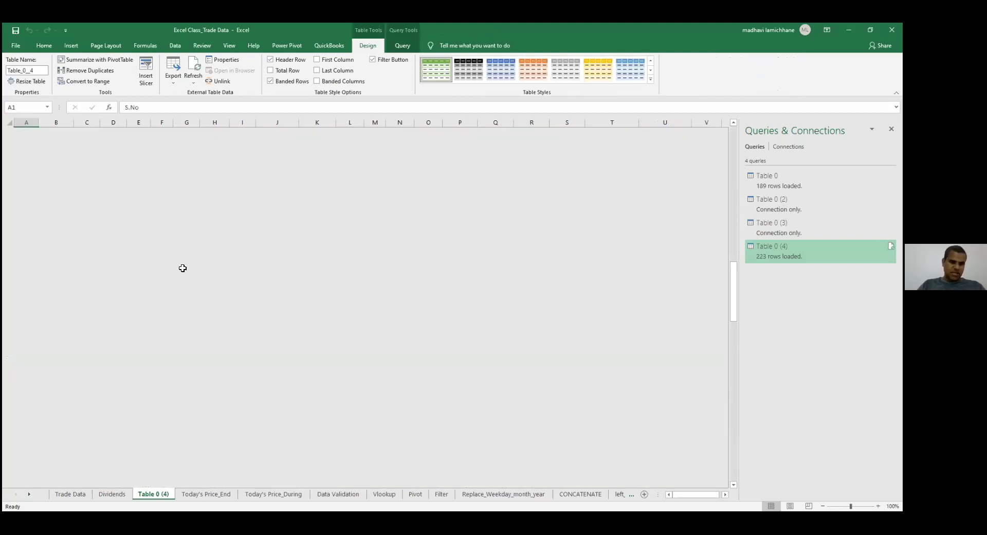
scroll(226, 390, "up", 8)
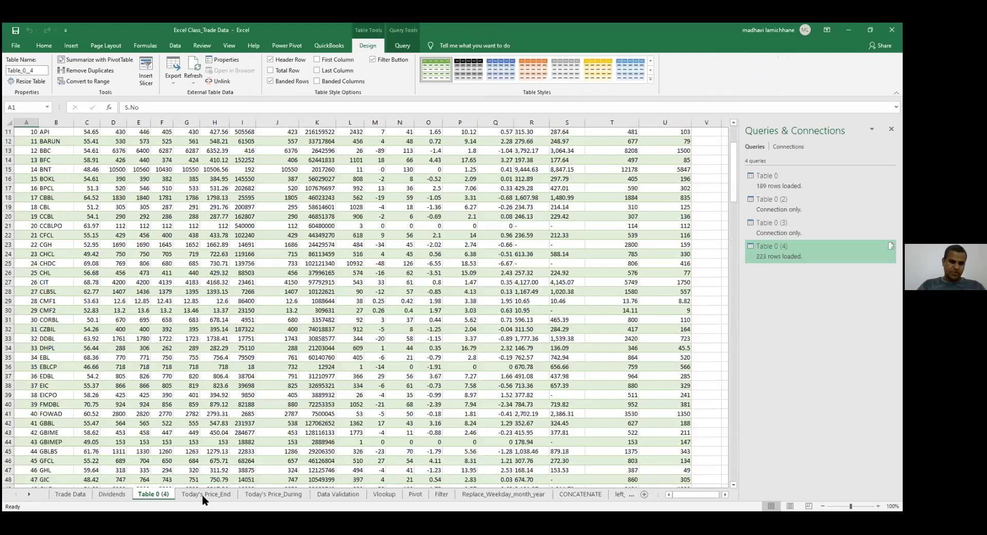
scroll(205, 491, "up", 4)
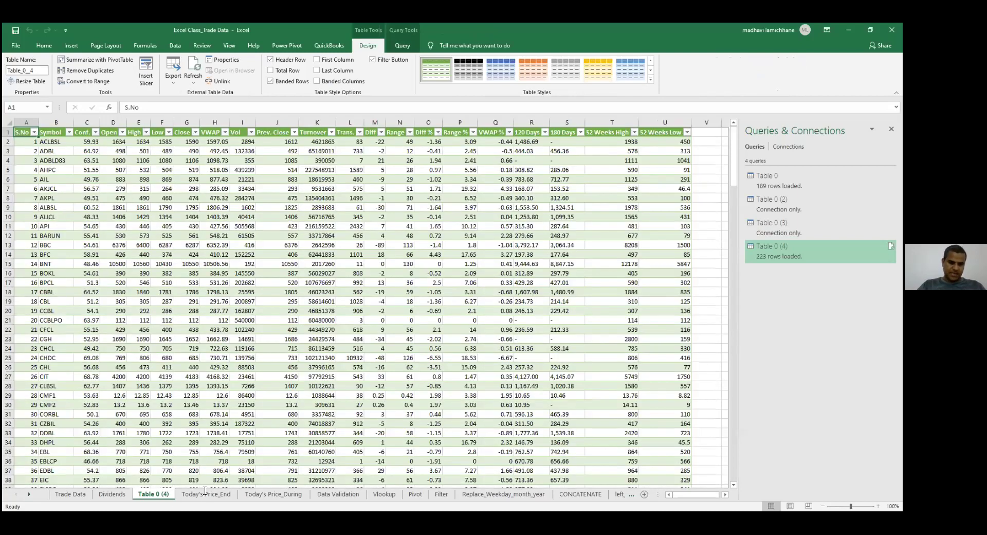
left_click(204, 492)
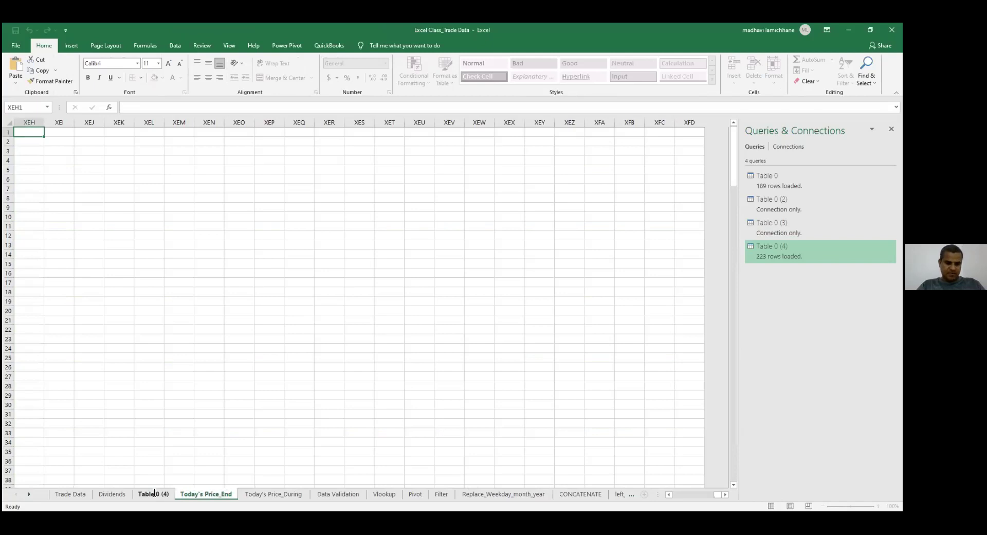
left_click(154, 493)
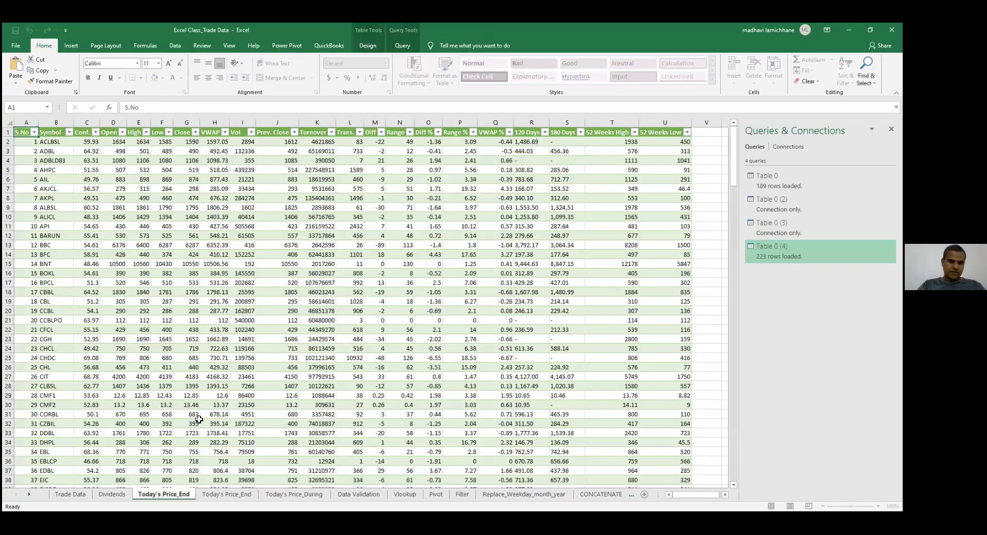
left_click(225, 495)
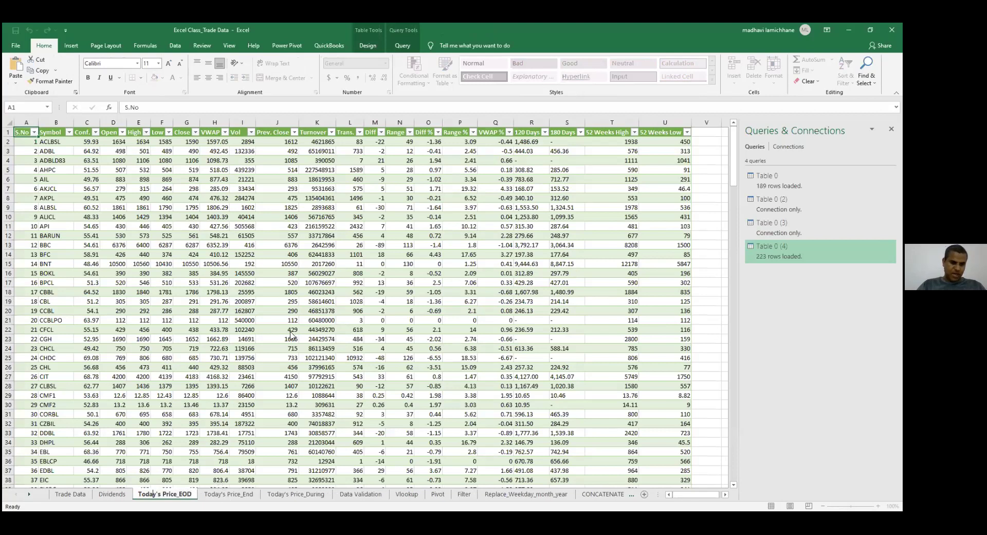
left_click(251, 398)
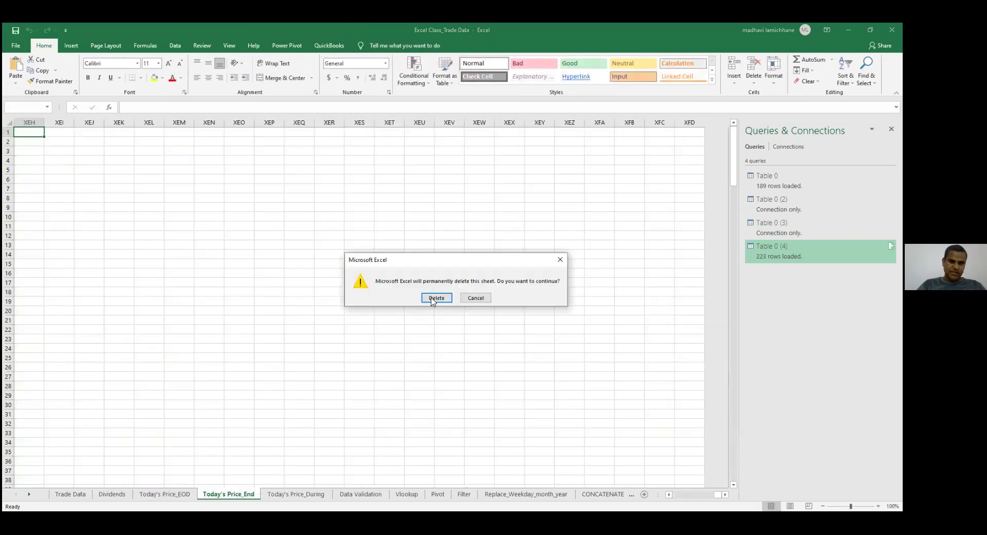
left_click(173, 492)
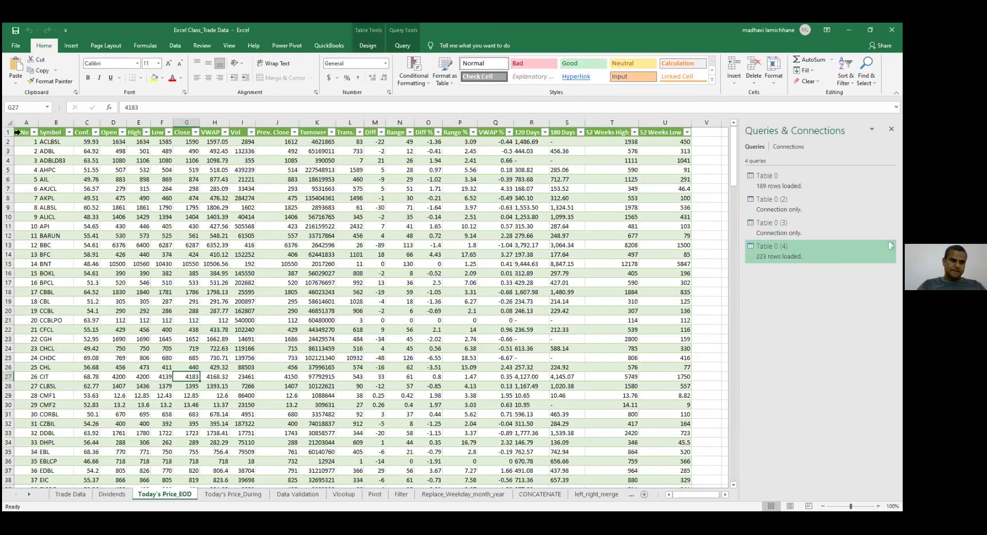
- Refresh the imported share price table on Today's Price_EOD from its web source
left_click(17, 132)
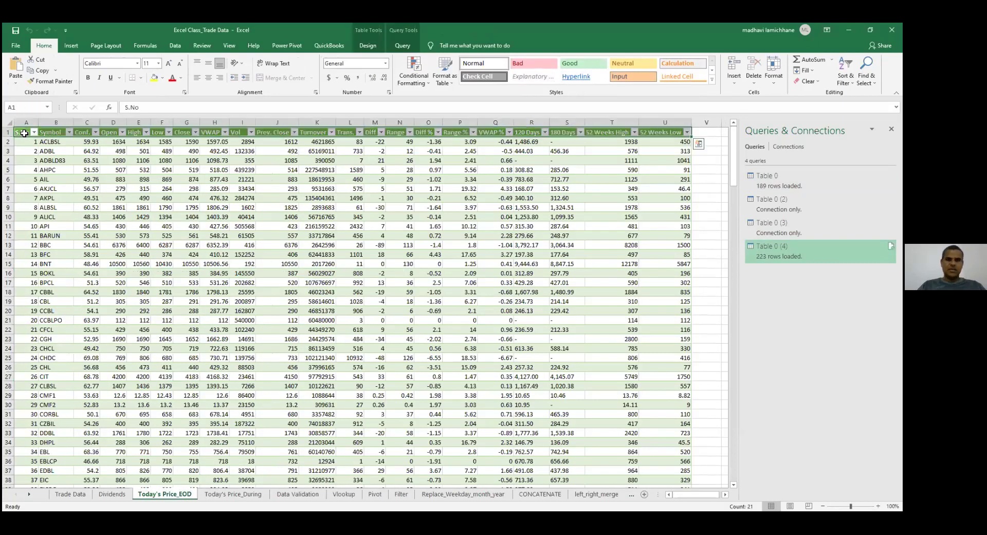
left_click(25, 133)
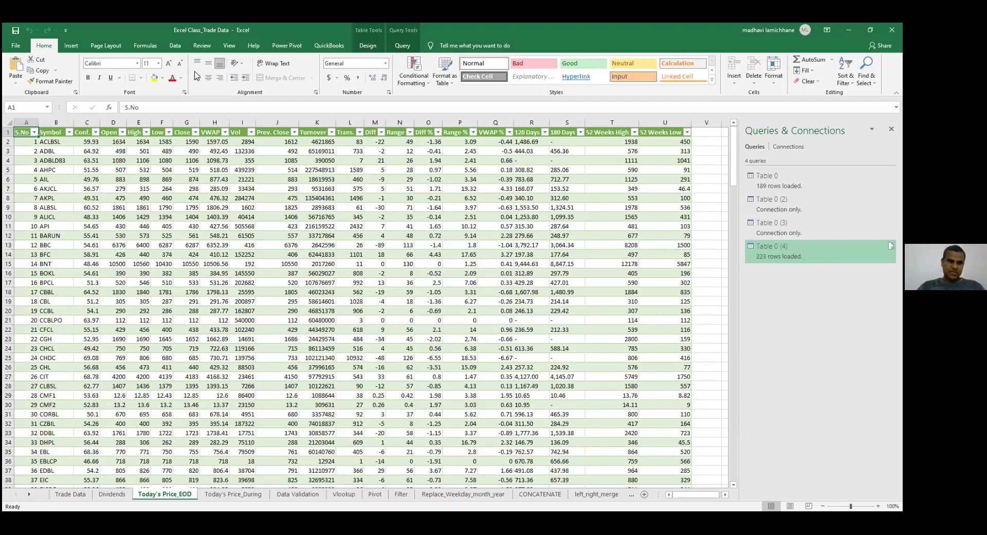
left_click(174, 47)
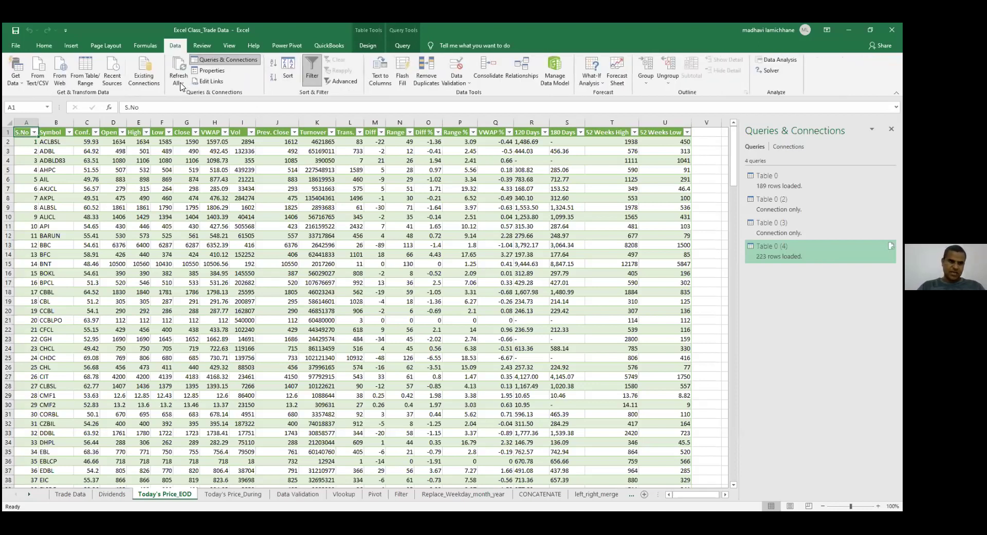
left_click(180, 84)
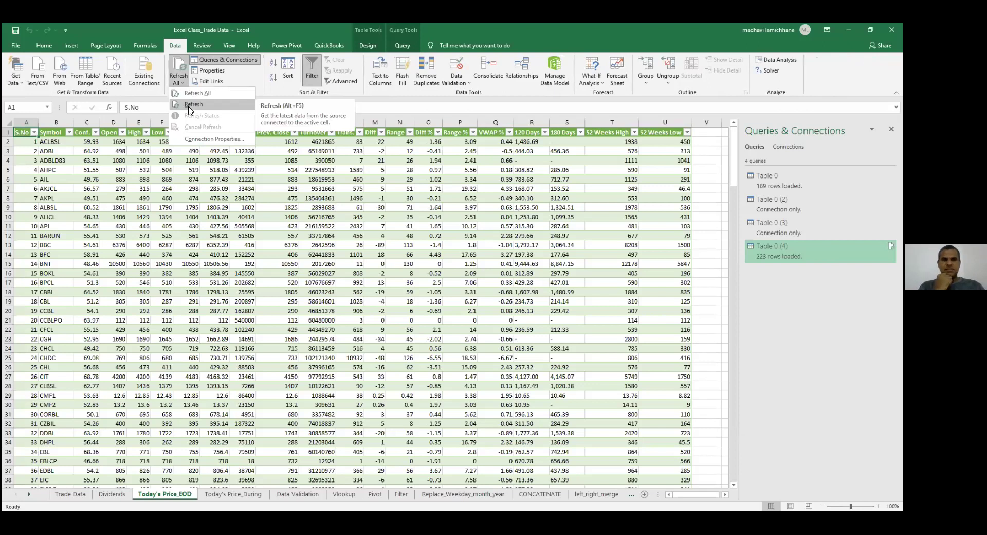
left_click(190, 105)
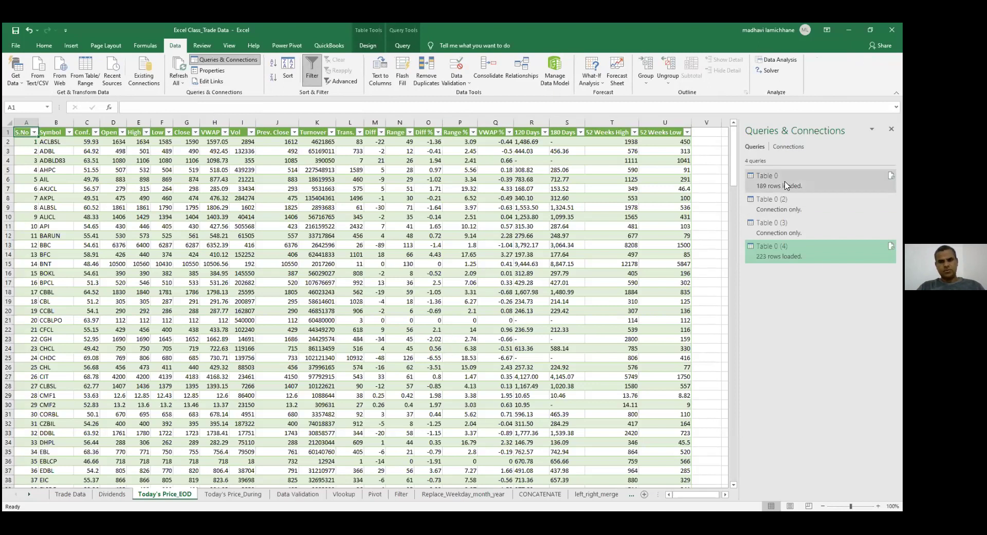
- Examine which worksheet tables the workbook's queries feed, comparing Today's Price_During with Today's Price_EOD
key("ctrl+Page_Down")
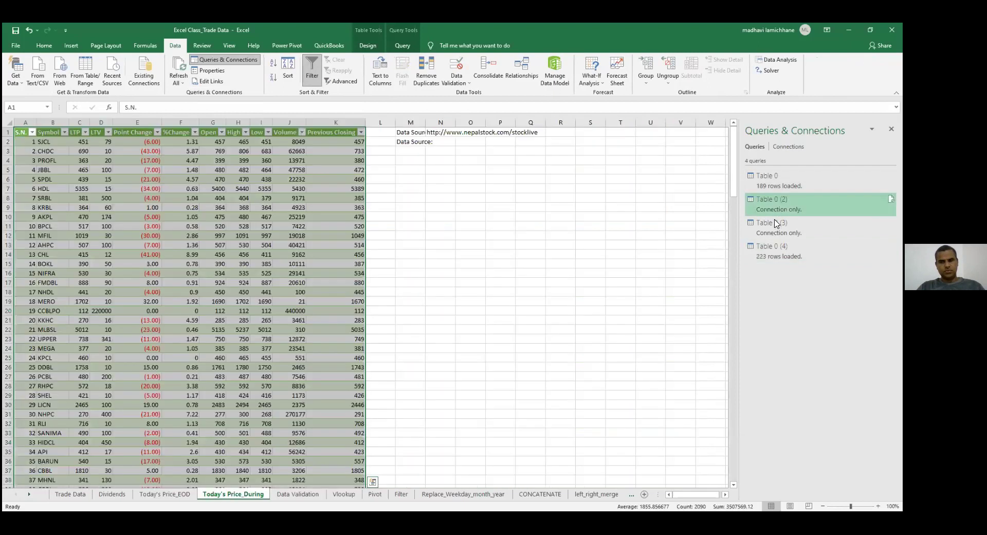
left_click(773, 246)
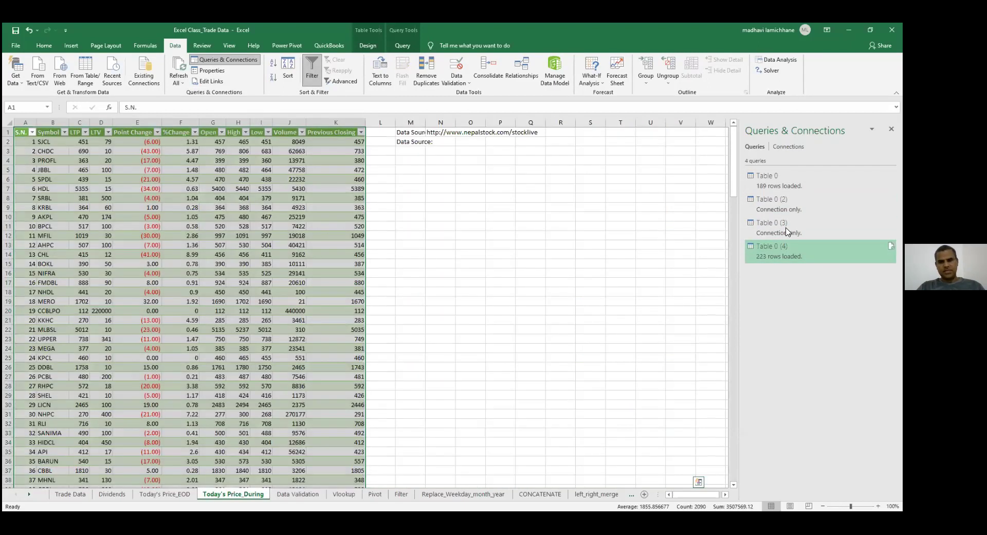
key("ctrl+Page_Up")
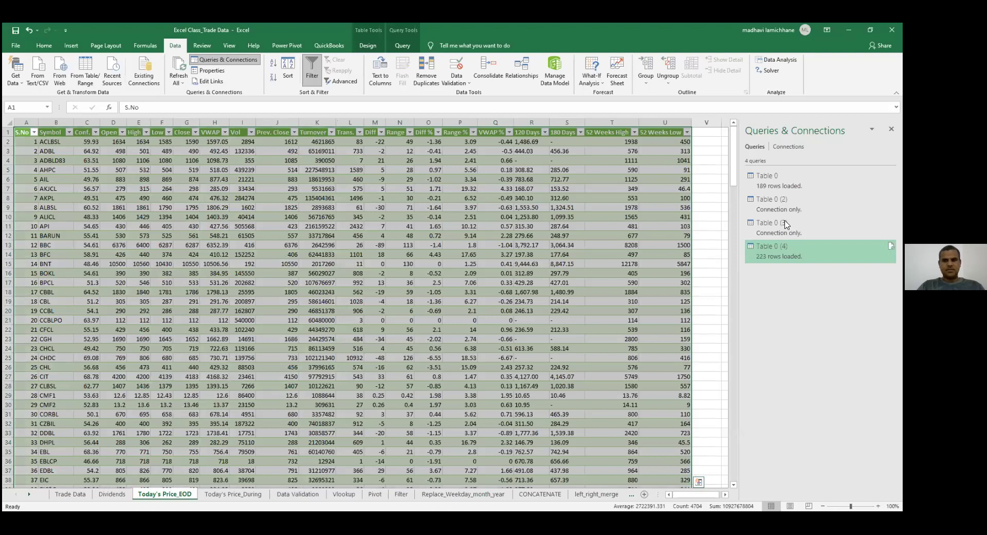
left_click(785, 225)
key("shift+F10")
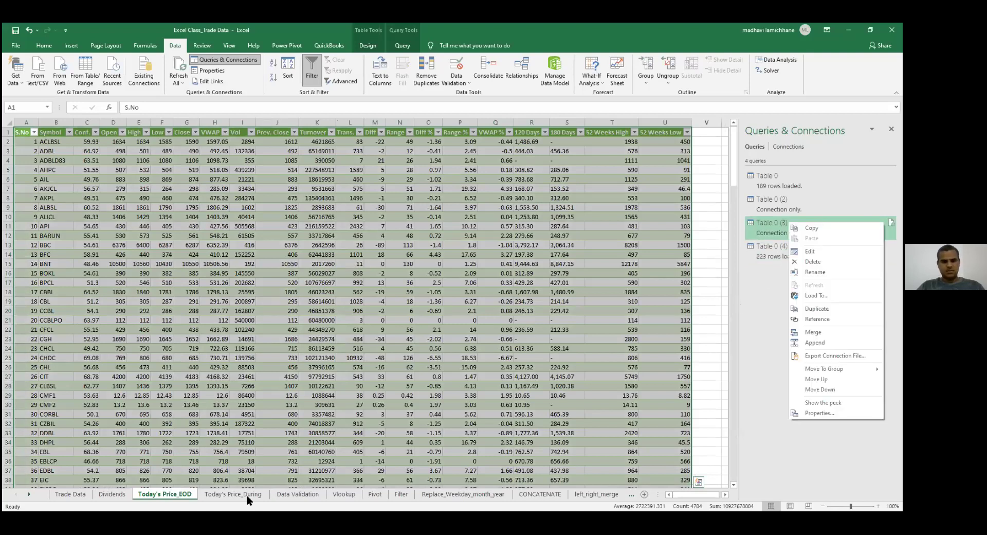
key("Escape")
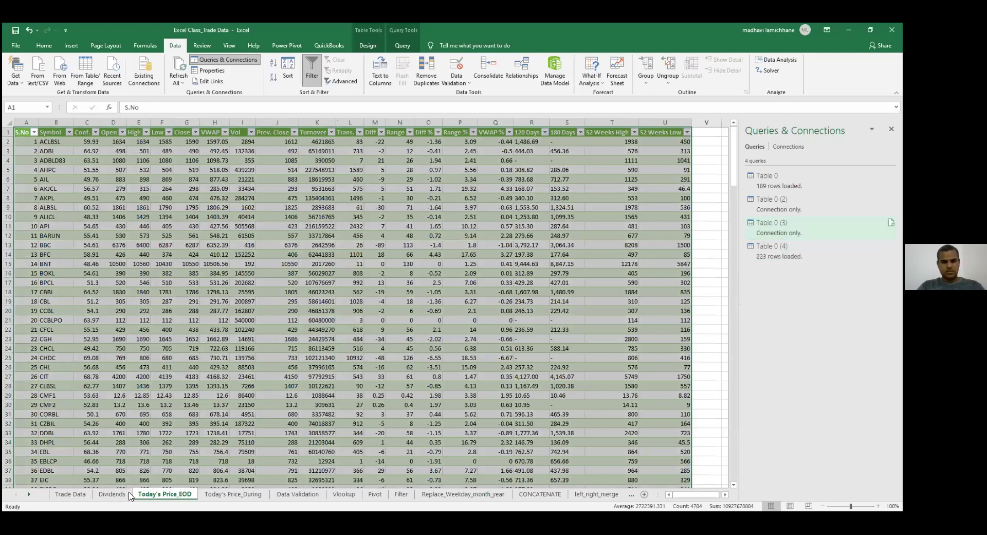
key("Down")
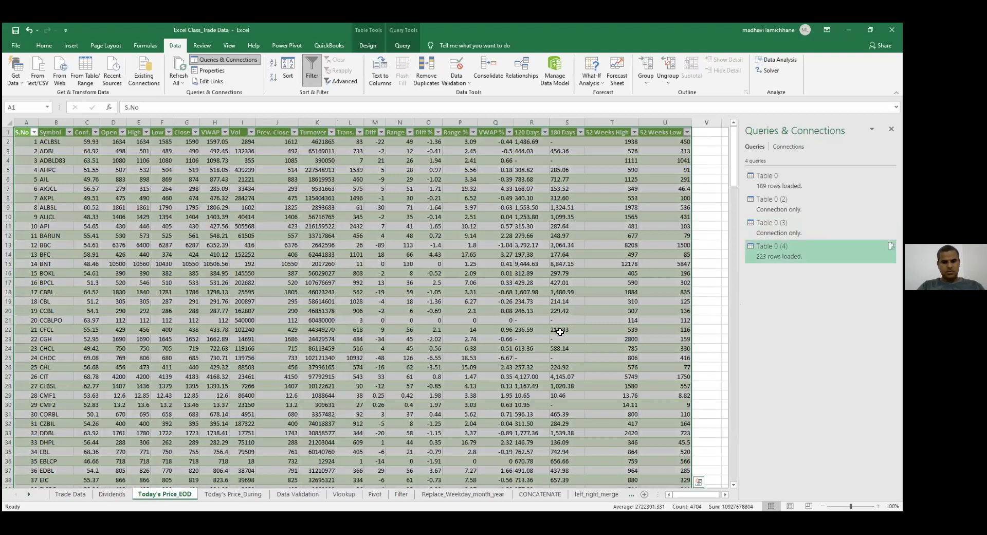
left_click(696, 261)
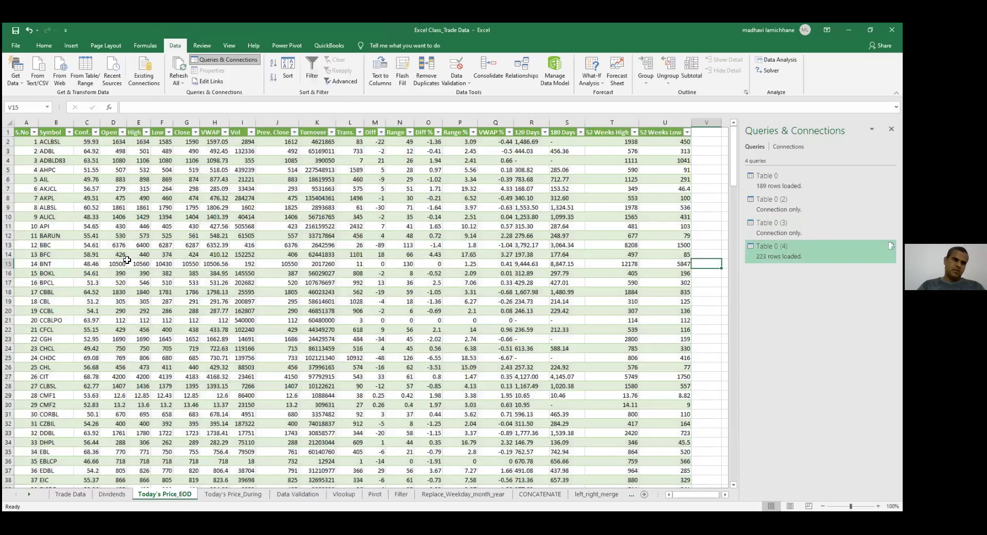
key("ctrl+Up")
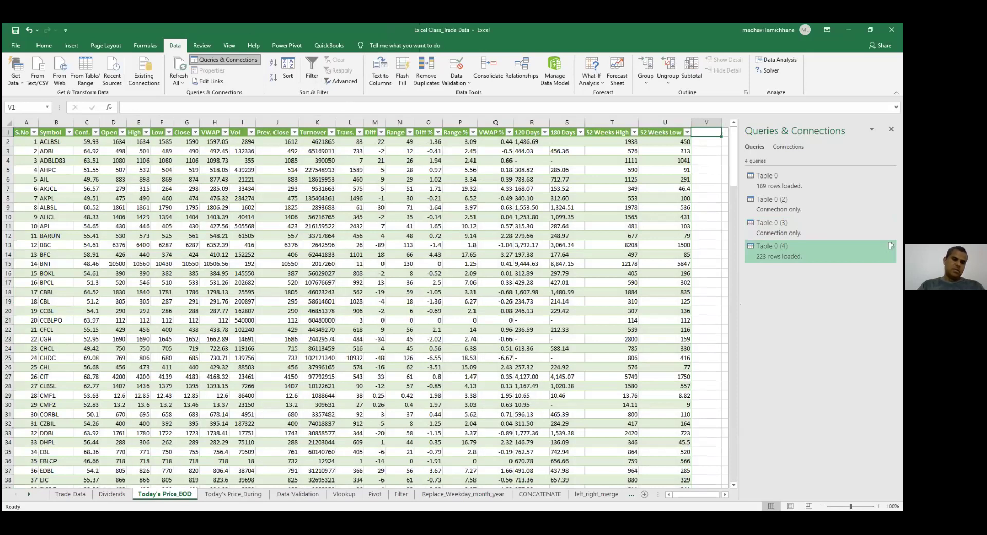
- Switch to the browser and reach ShareSansar's Today's Share Price page from the home page's Market section, selecting its address
key("alt+Tab")
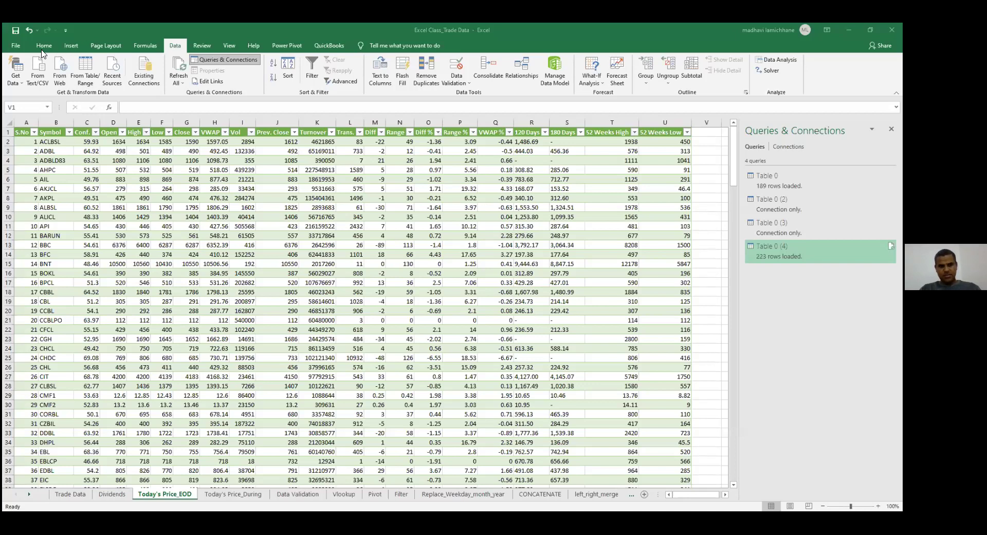
key("alt+Tab")
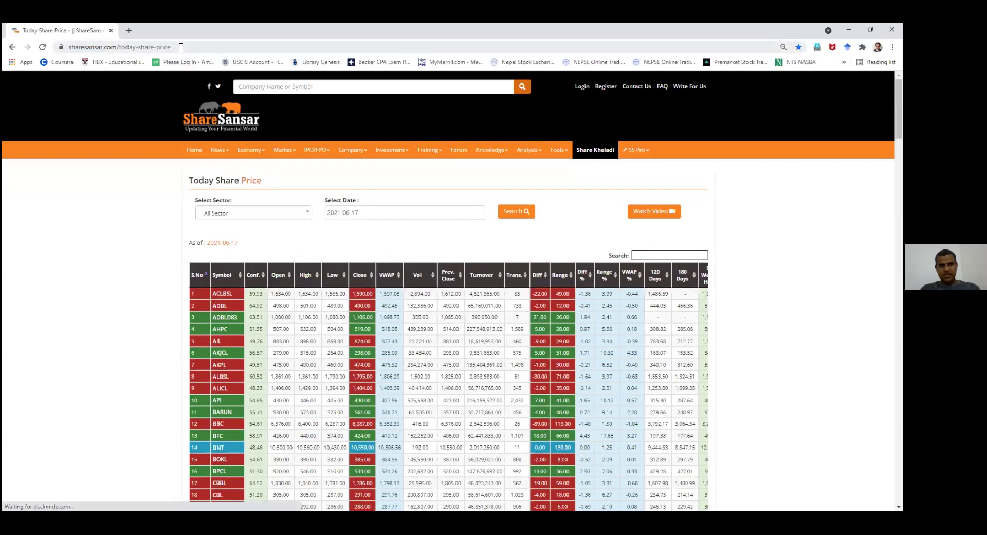
left_click(181, 46)
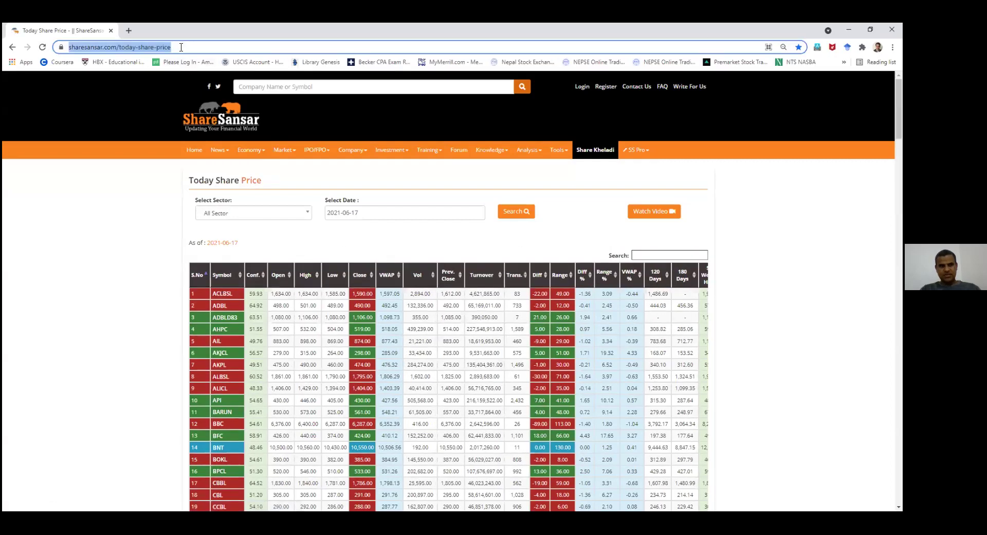
left_click(195, 152)
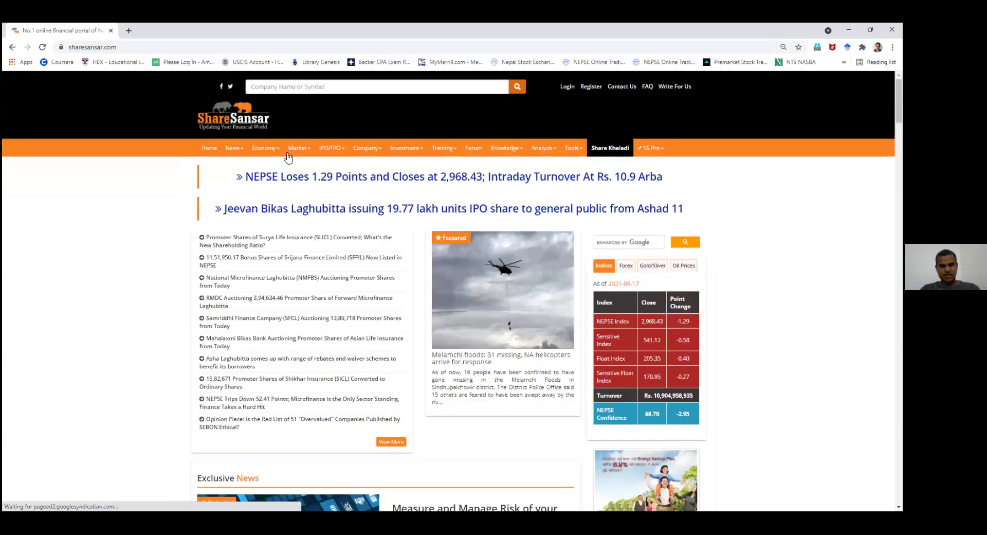
mouse_move(289, 155)
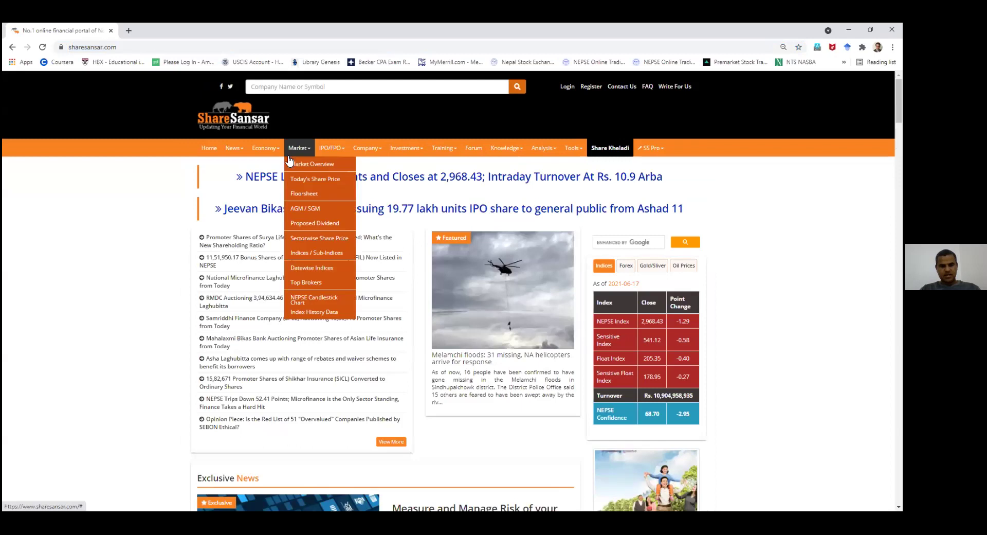
left_click(298, 184)
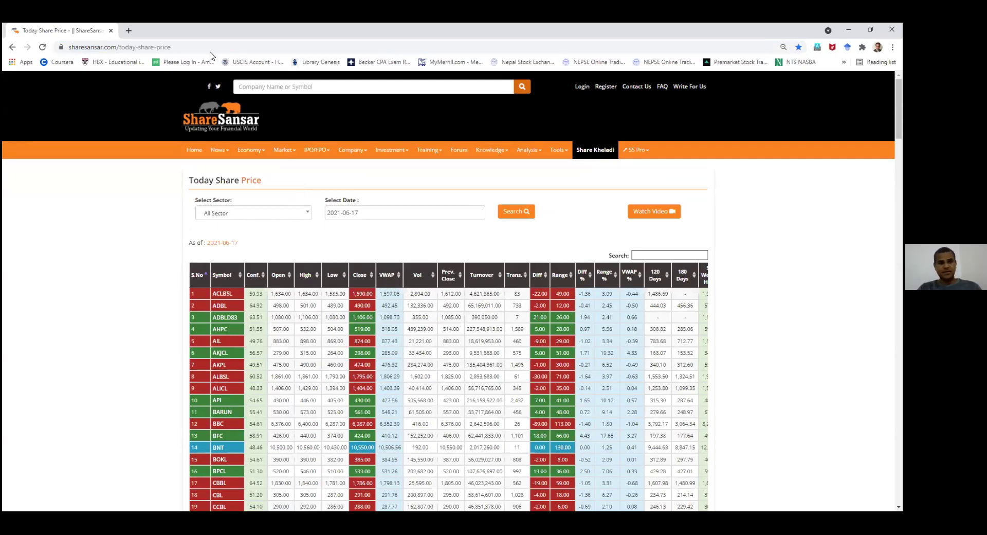
left_click(180, 46)
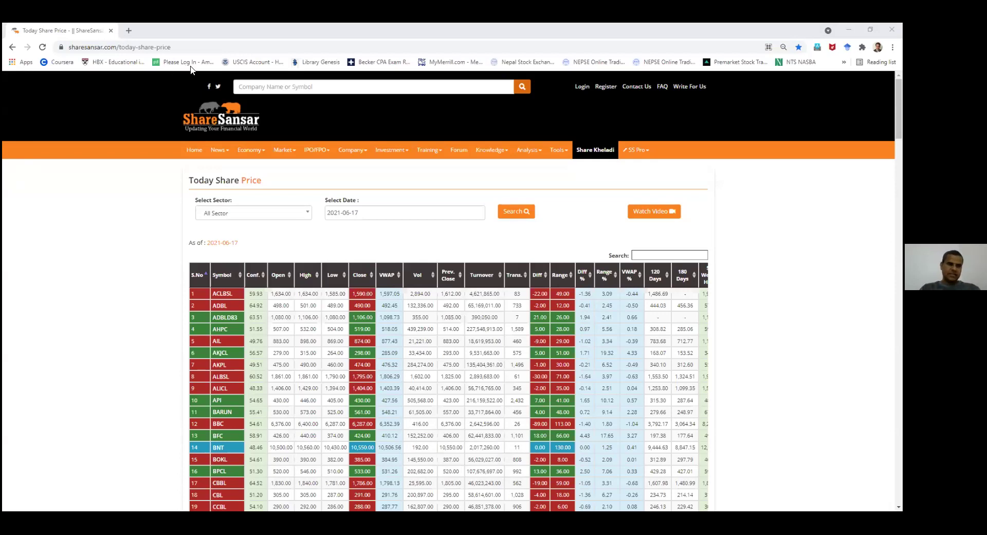
- Return to the Excel workbook and look at the From Web import dialog and the refresh options
key("alt+Tab")
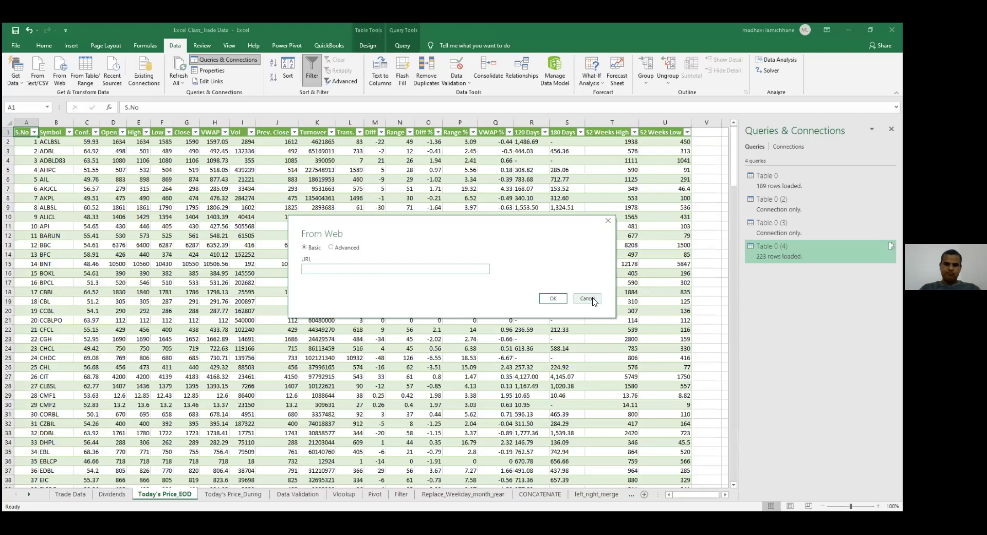
left_click(589, 298)
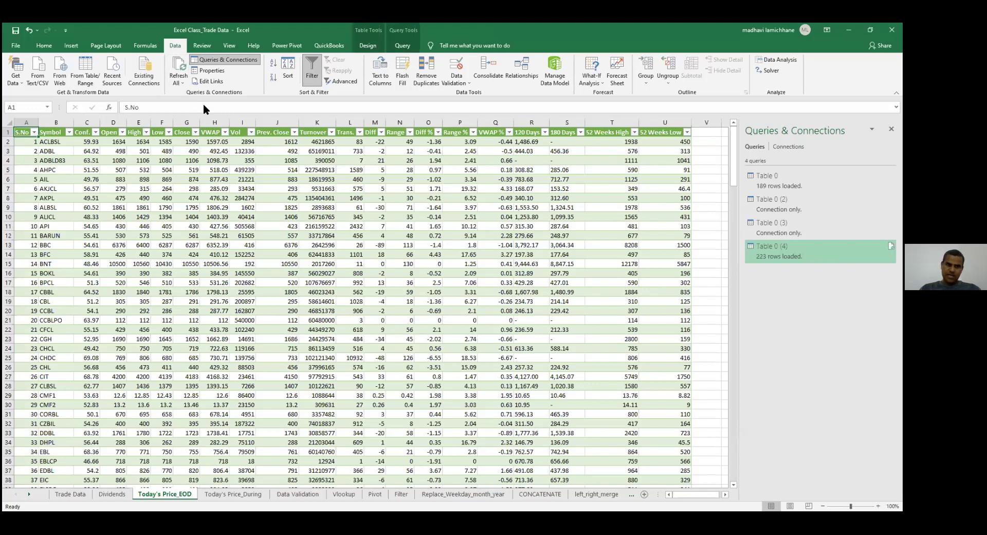
left_click(179, 83)
left_click(205, 106)
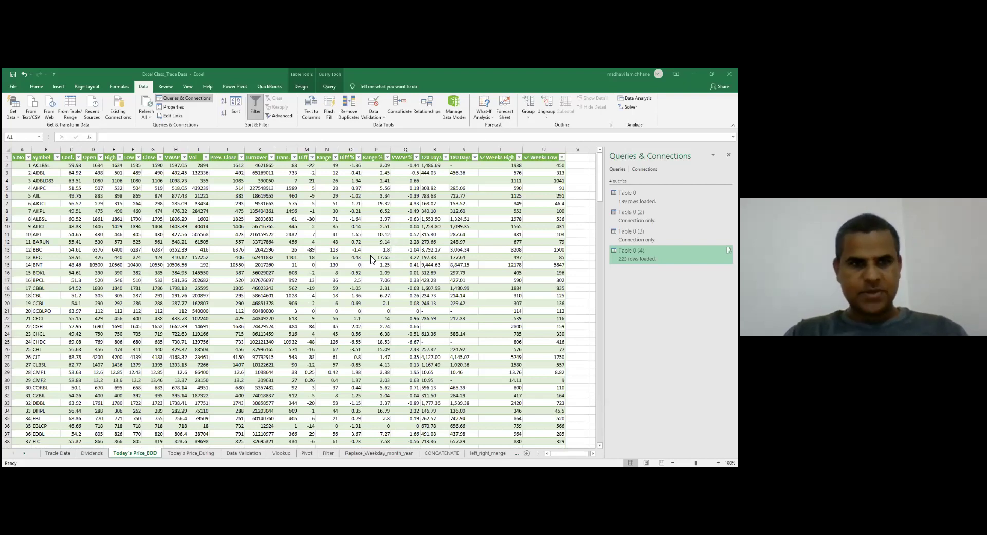
- Switch to the browser, look through the Today's Price page on the new NEPSE site and close its tab
key("alt+Tab")
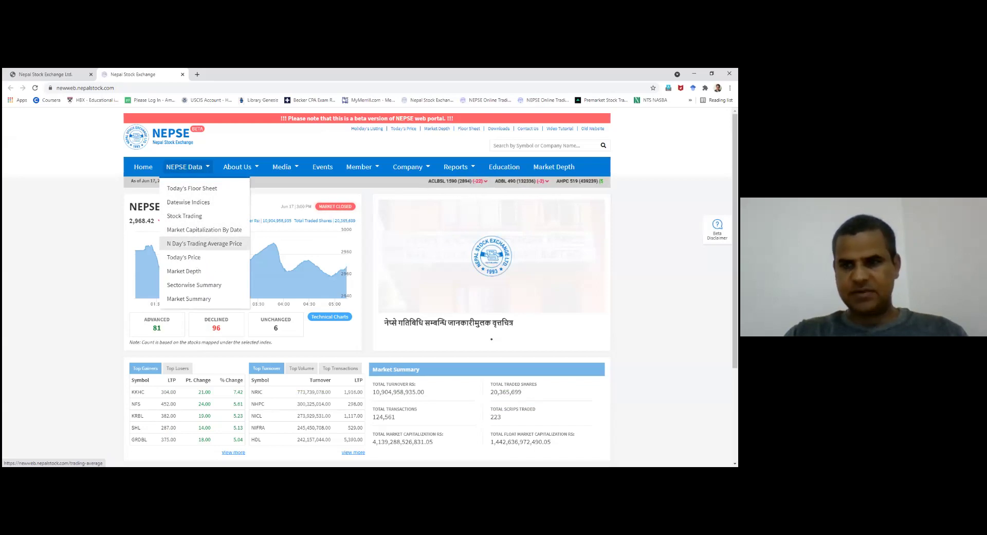
left_click(184, 257)
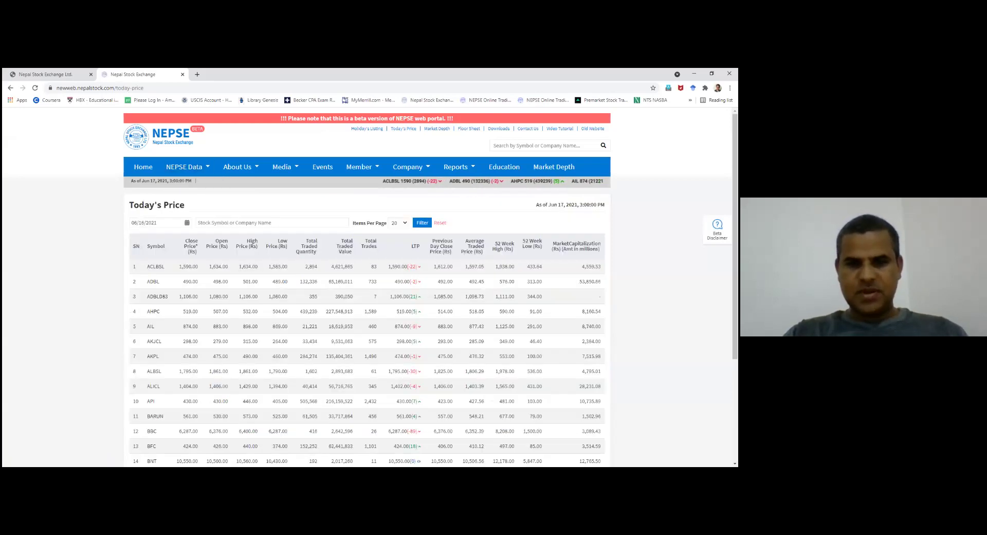
scroll(488, 154, "down", 3)
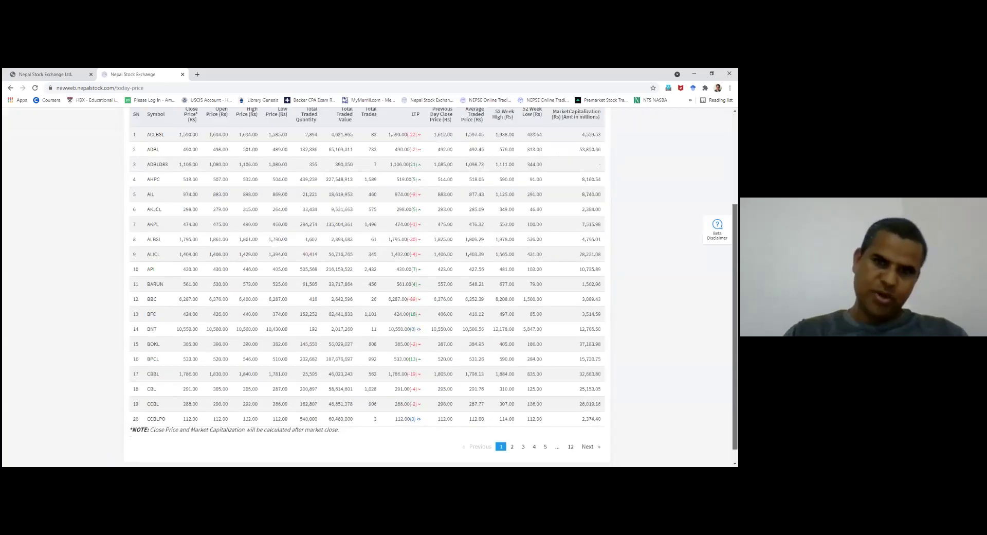
scroll(45, 139, "up", 3)
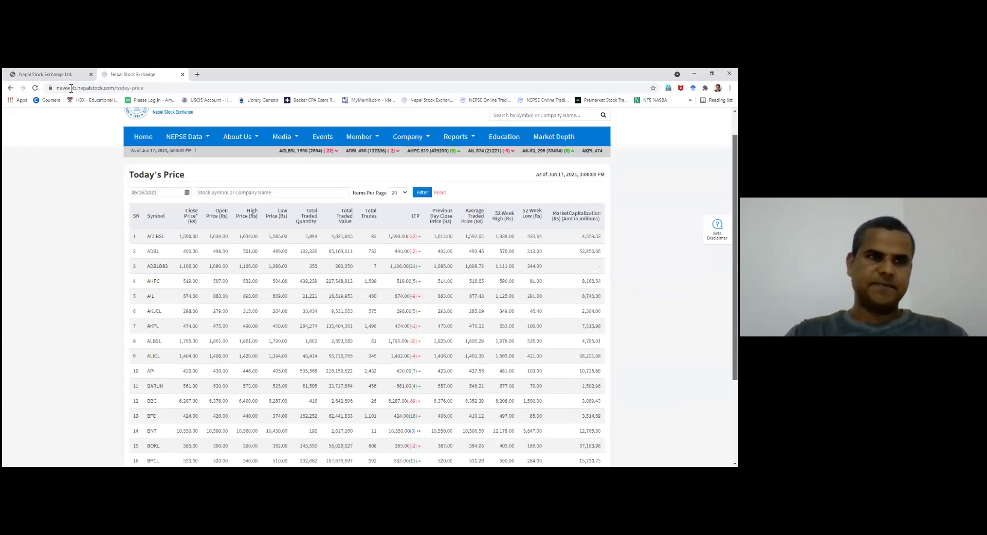
left_click(182, 74)
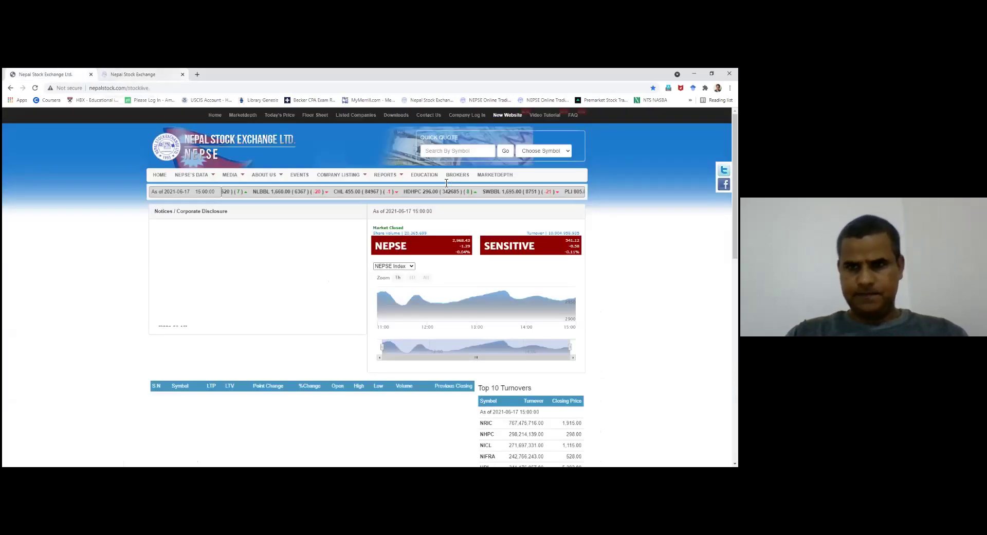
- Copy the nepalstock.com/stocklive address and try it as the URL of a From Web import in Excel
mouse_move(457, 315)
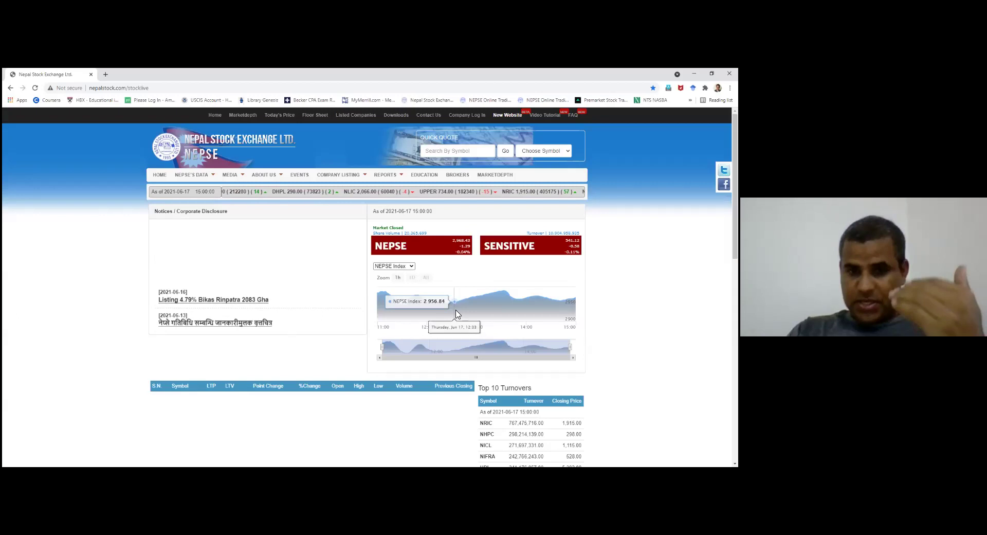
left_click(155, 88)
key("ctrl+c")
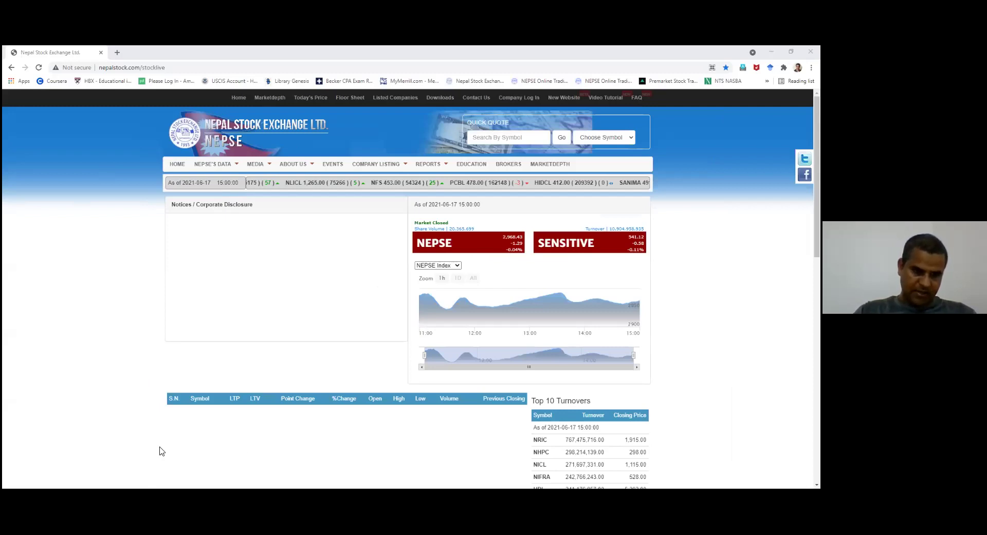
key("alt+Tab")
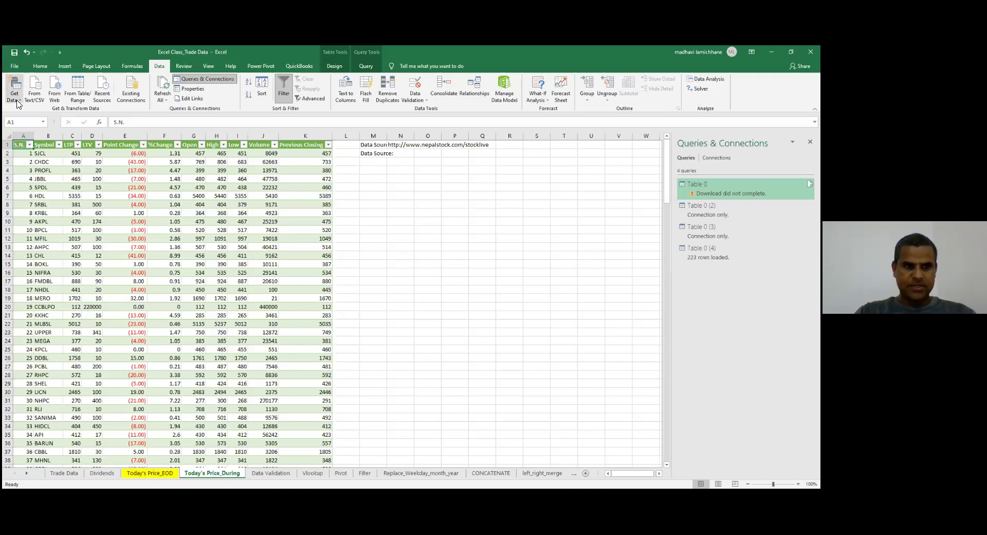
key("ctrl+v")
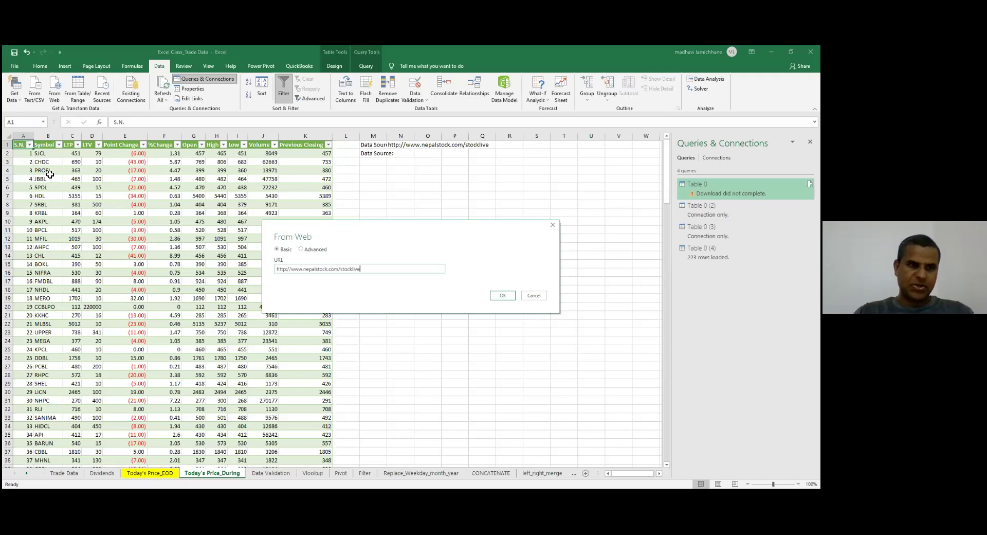
key("Escape")
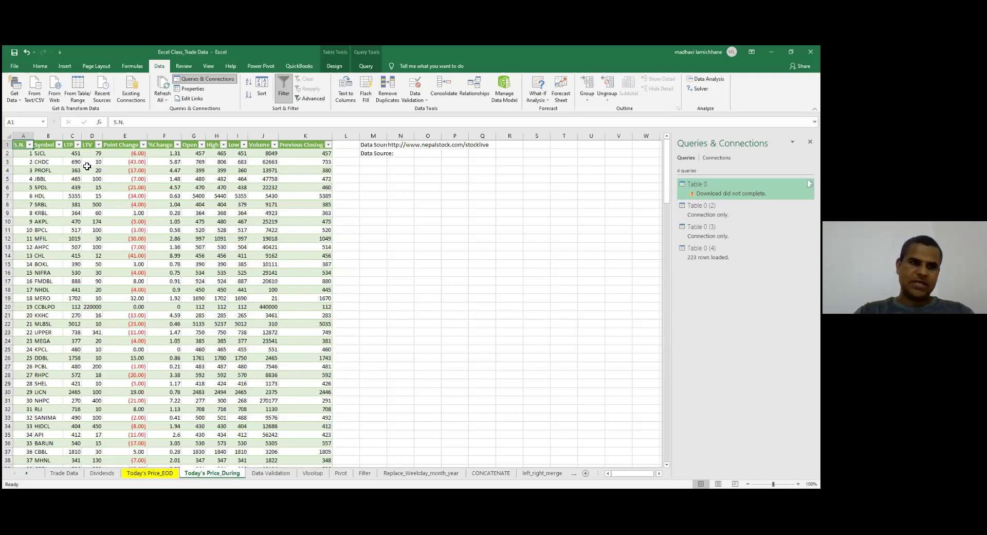
- Fill the whole LTP column on Today's Price_During with yellow
left_click(72, 135)
left_click(40, 66)
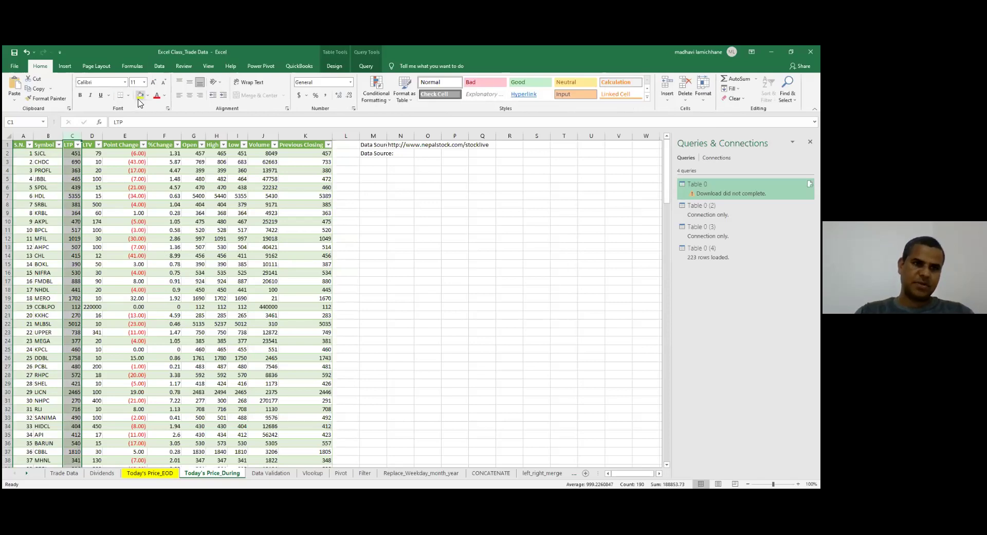
left_click(140, 95)
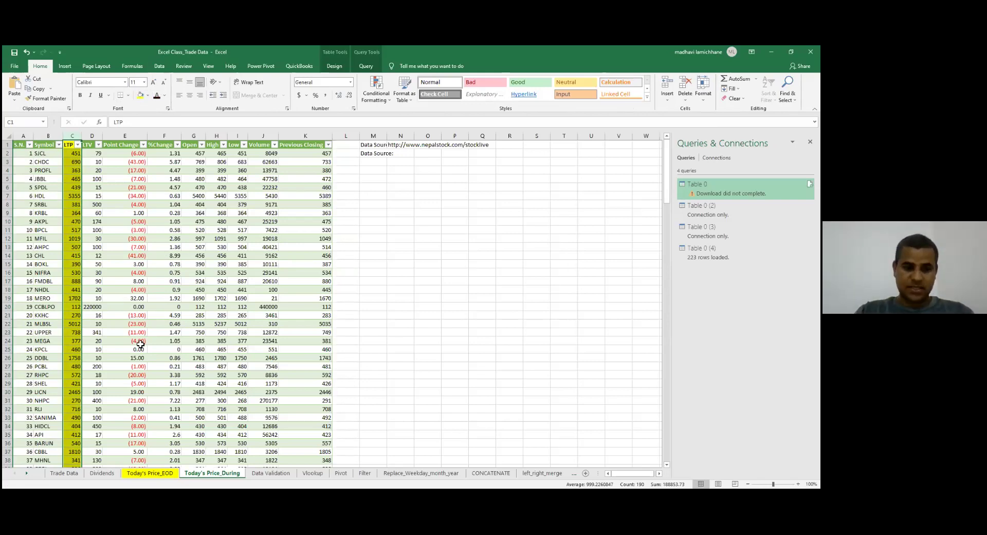
left_click(75, 299)
- Set the tab color of the Today's Price_During sheet to yellow
left_click(82, 473)
left_click(195, 473)
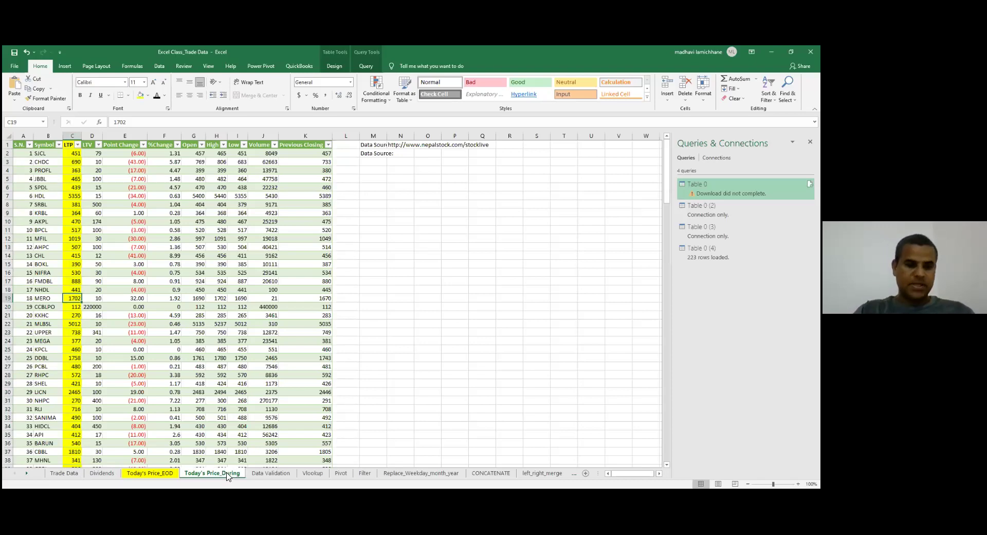
right_click(229, 473)
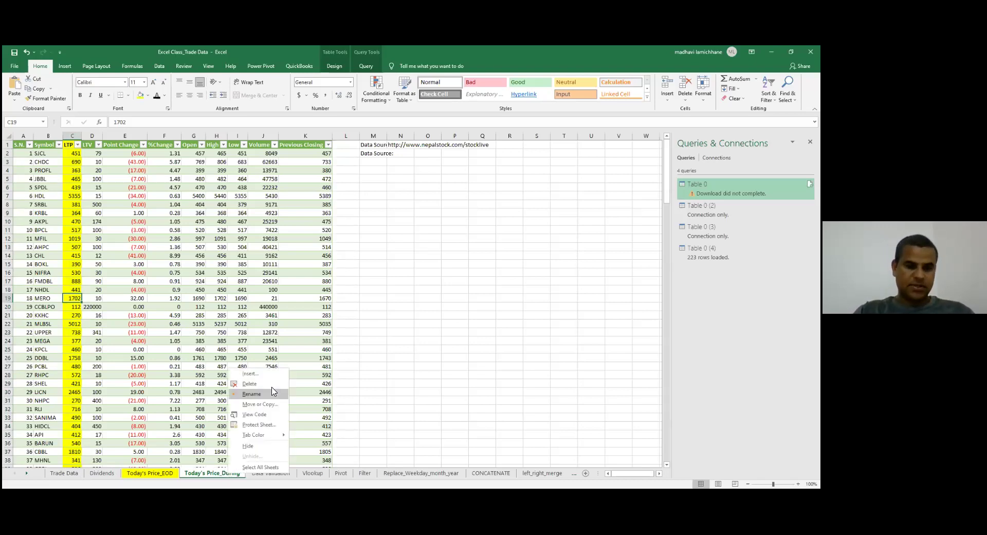
left_click(273, 436)
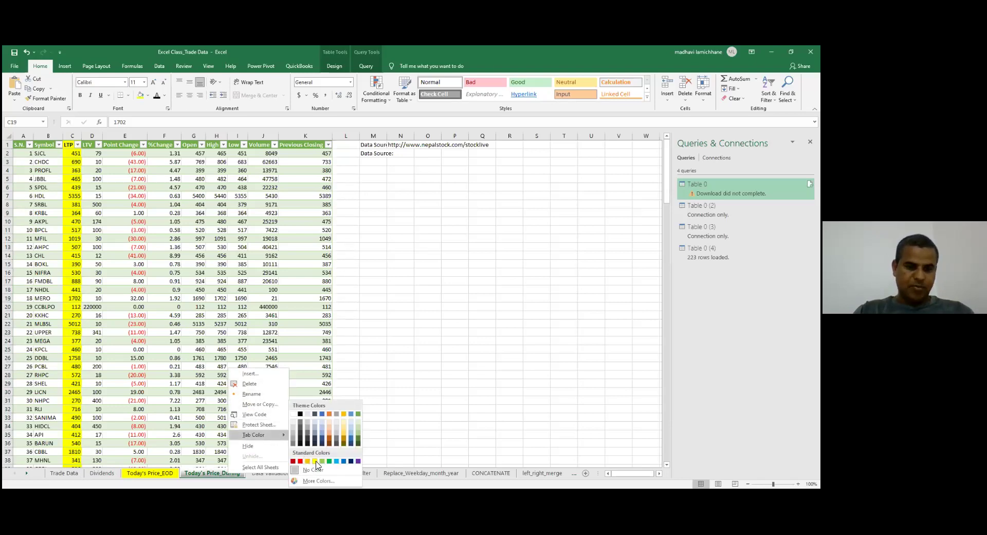
left_click(315, 460)
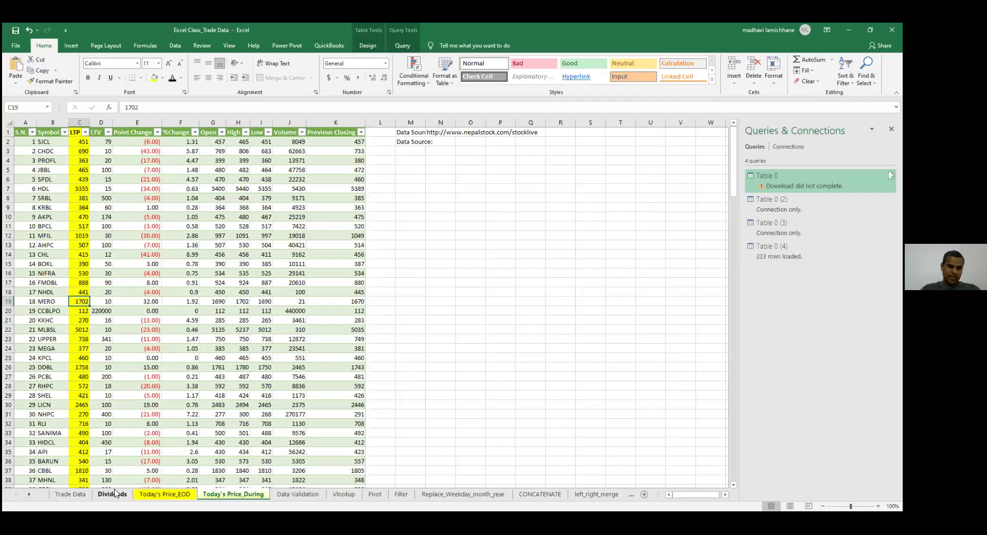
- Look through the Dividends, Today's Price_EOD and Today's Price_During sheets
left_click(112, 494)
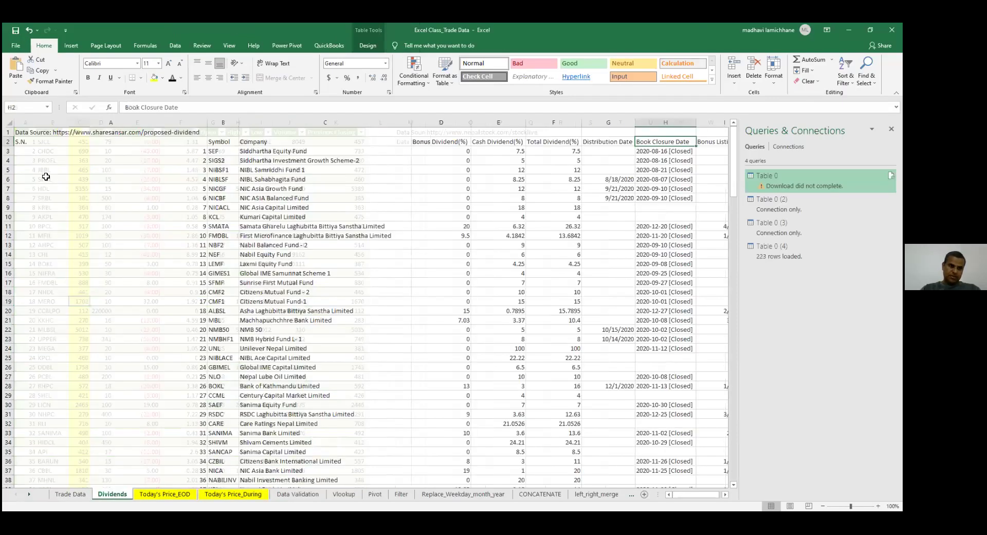
key("ctrl+Page_Down")
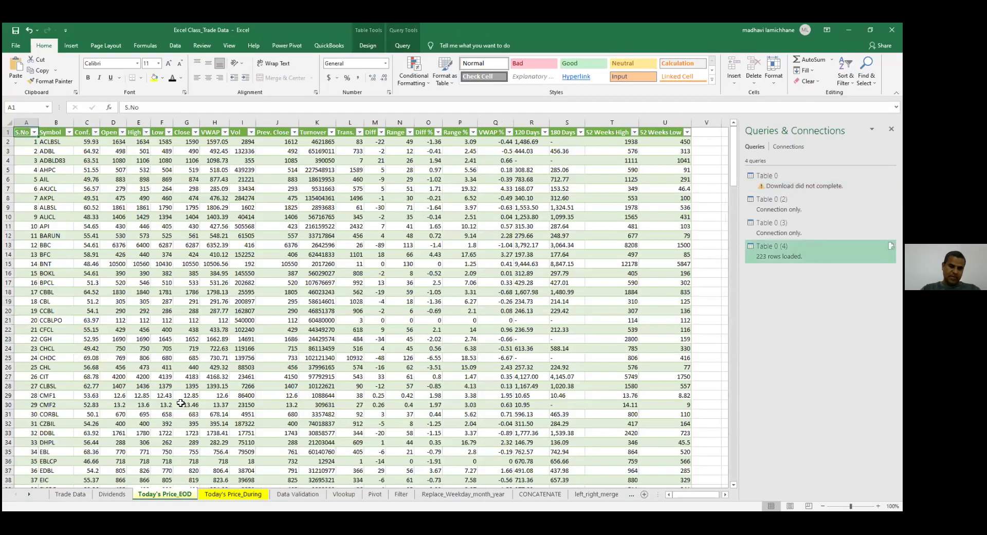
left_click(232, 495)
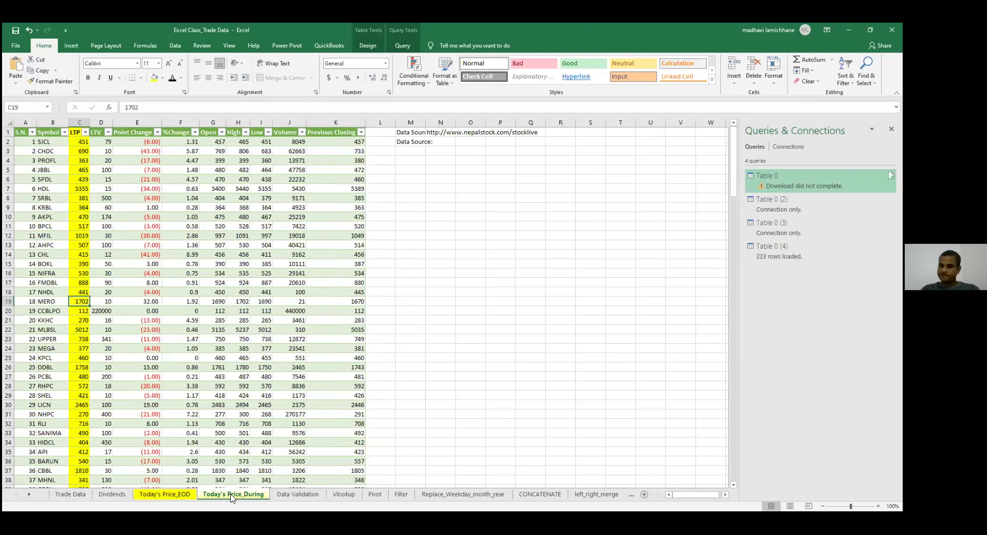
- Open the Trade Data sheet and review its column headers from Action through to Yr Counts
left_click(69, 494)
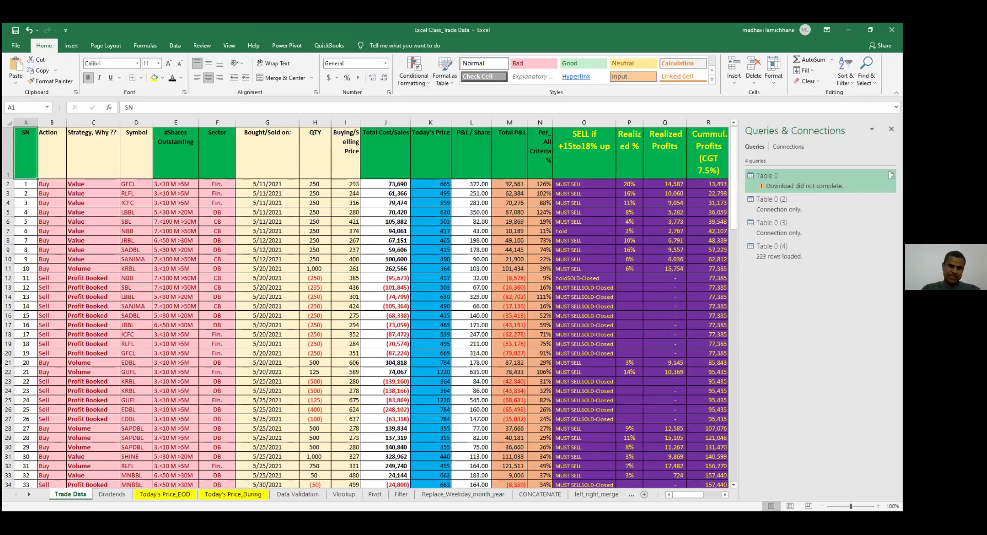
scroll(181, 174, "down", 1)
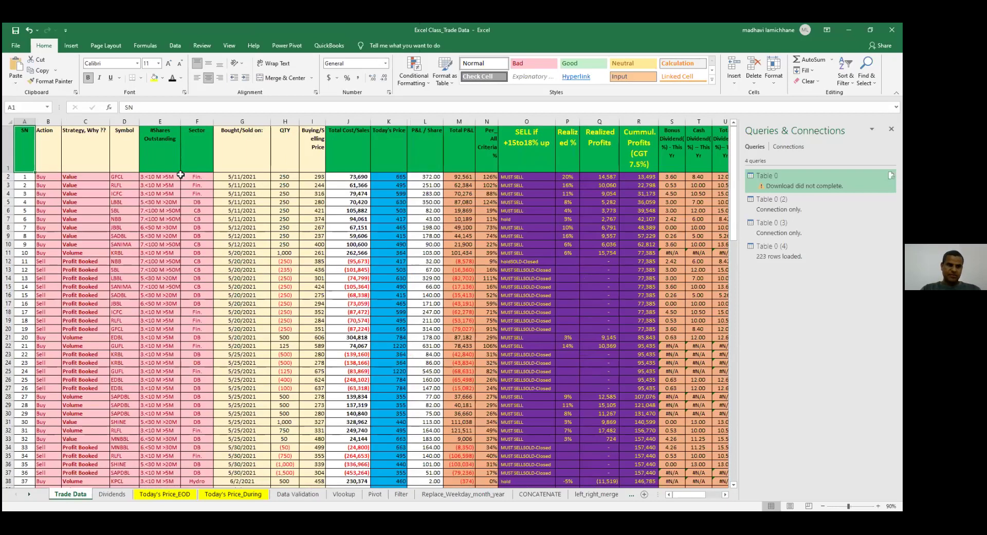
left_click(49, 148)
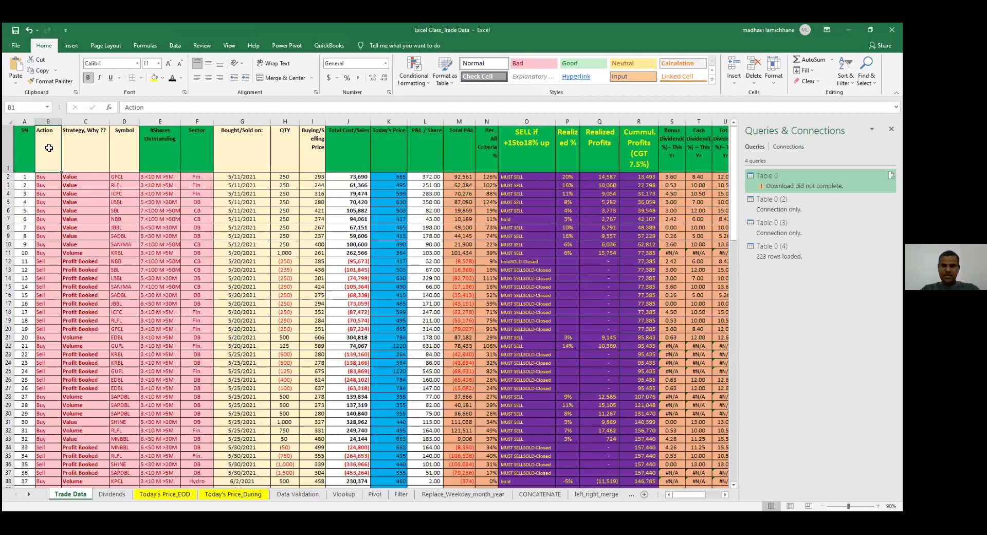
key("ctrl+Right")
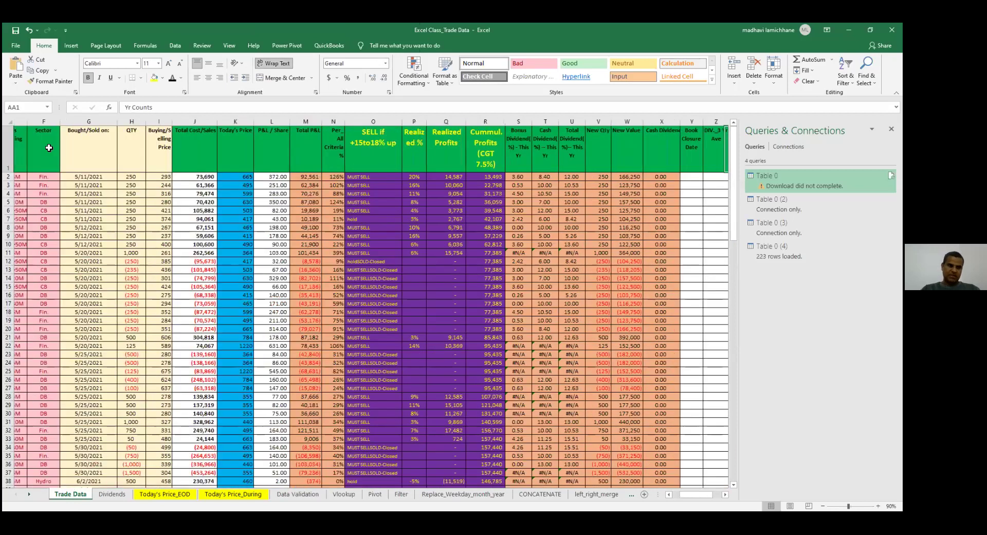
- Check the extent of the Trade Data sheet, from its header row to the last numbered record
key("ctrl+Left")
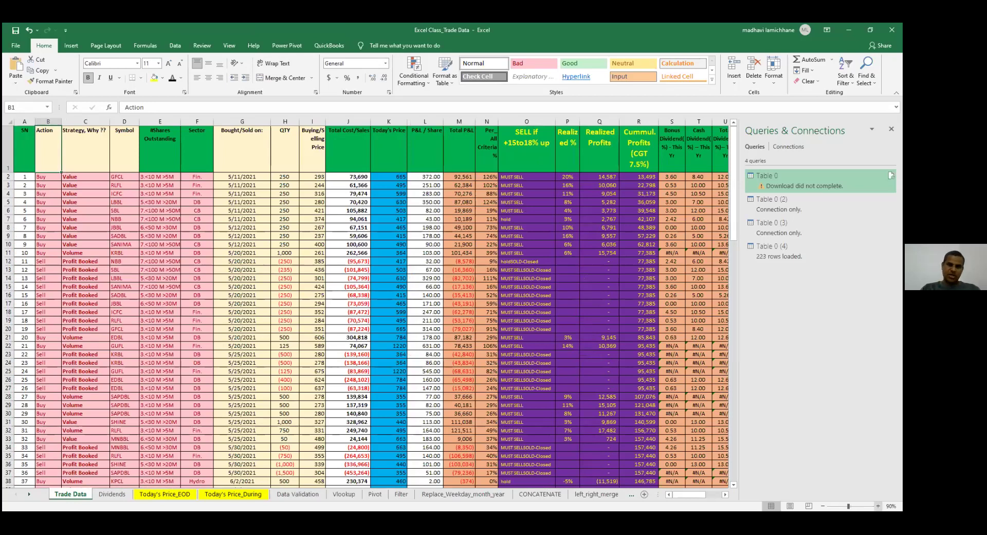
scroll(361, 303, "up", 2)
key("ctrl+Right")
key("ctrl+Home")
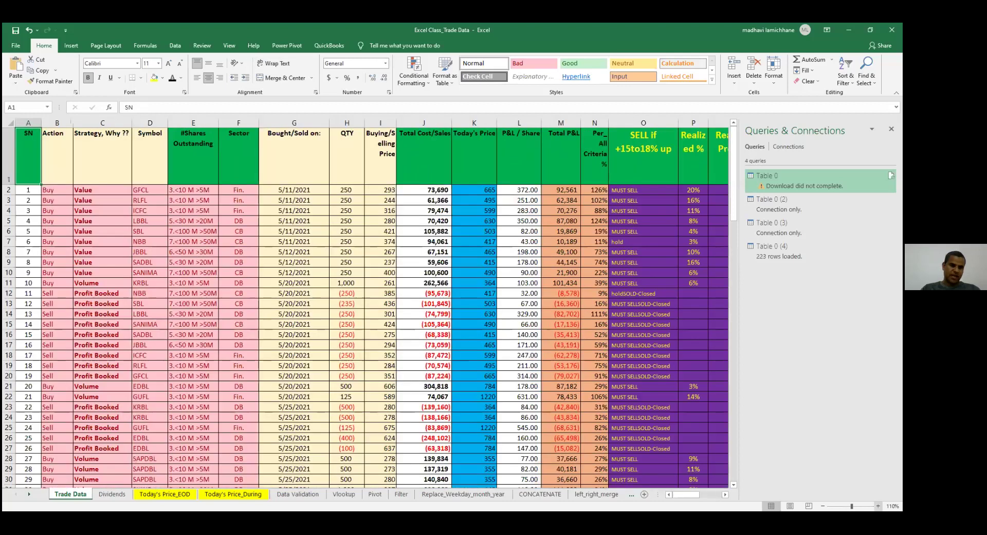
key("ctrl+Down")
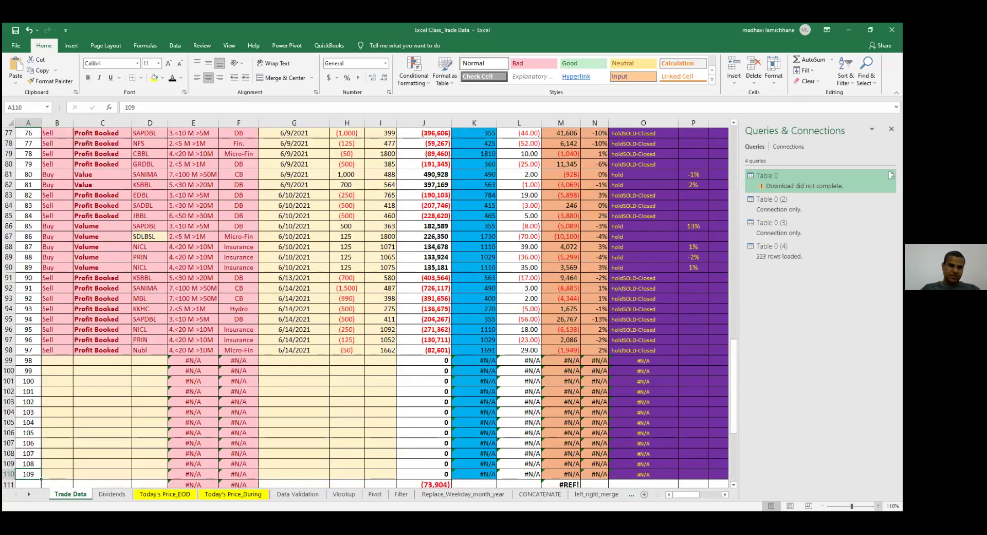
key("ctrl+Up")
- Review the Trade Data column headers from Action through QTY
key("Right")
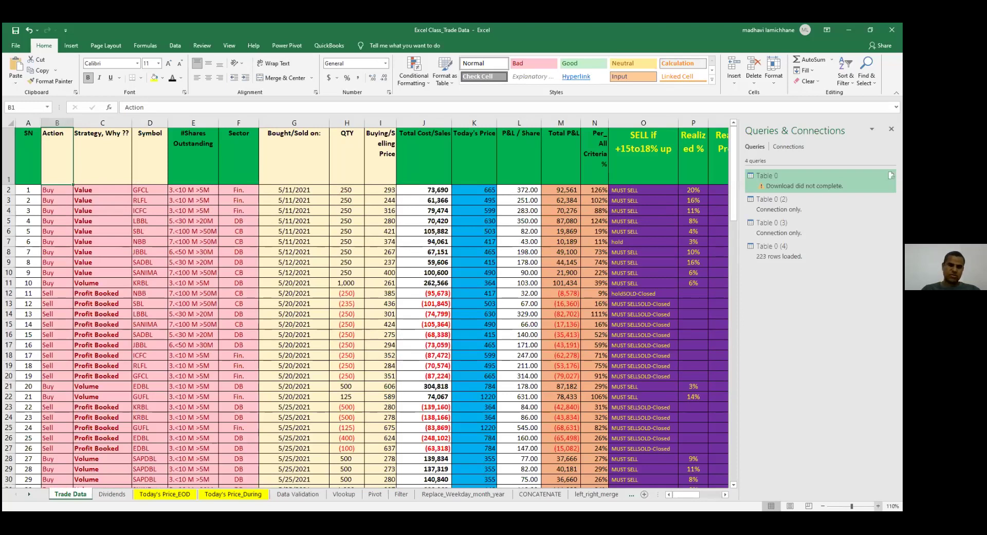
key("Right")
key("Right")
key("Right")
key("Right")
key("Right")
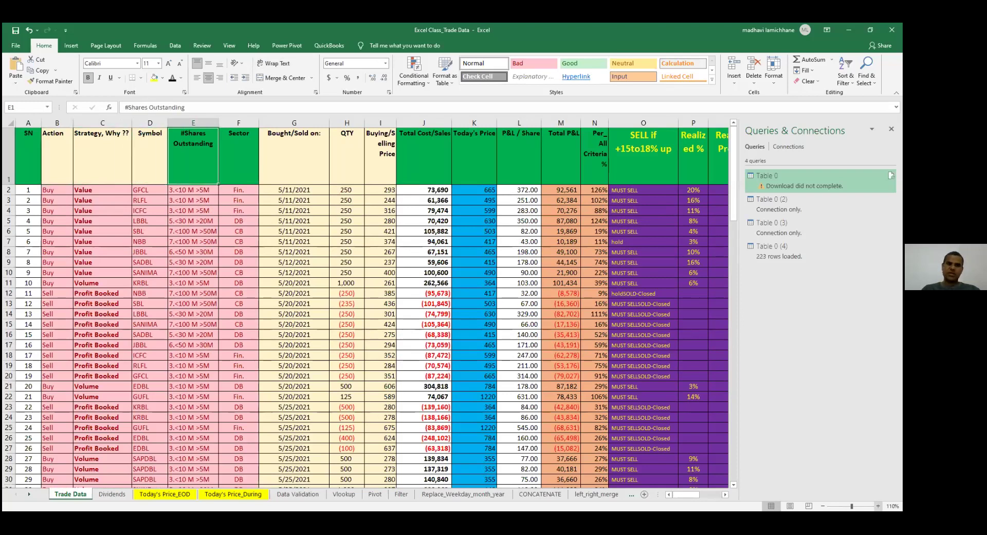
key("Right")
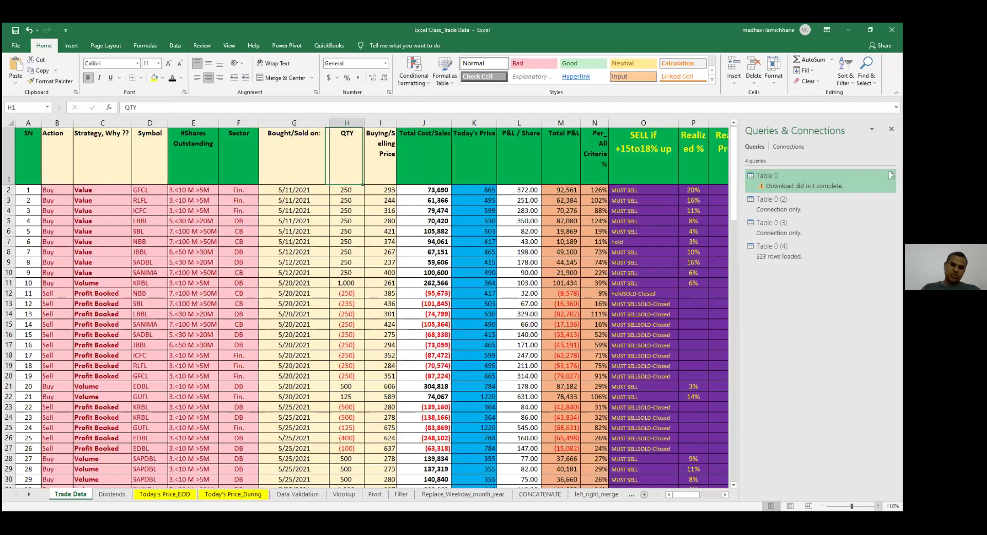
- Compare the price tables on the Today's Price_EOD and Today's Price_During sheets
left_click(177, 495)
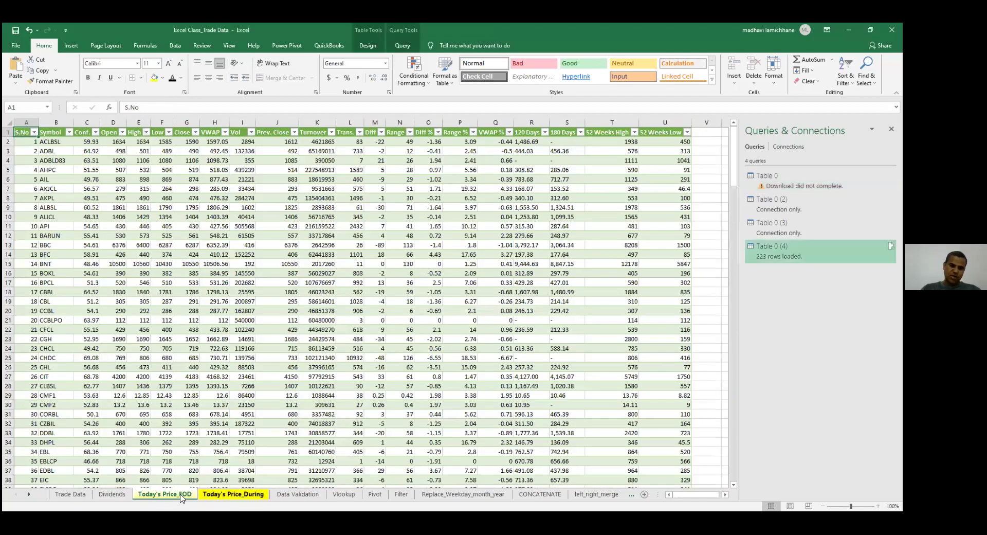
left_click(219, 495)
left_click(183, 495)
left_click(206, 495)
key("ctrl+Page_Up")
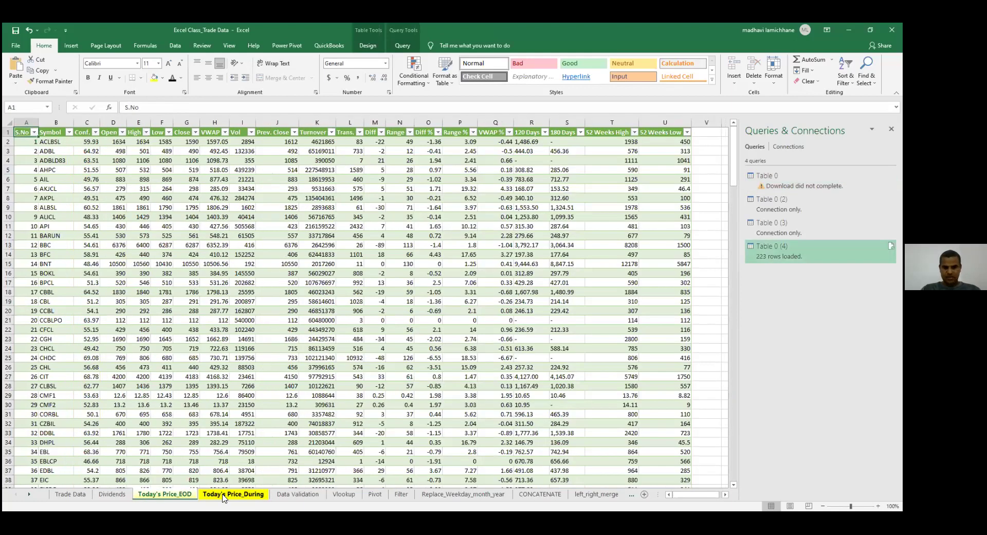
key("ctrl+Page_Down")
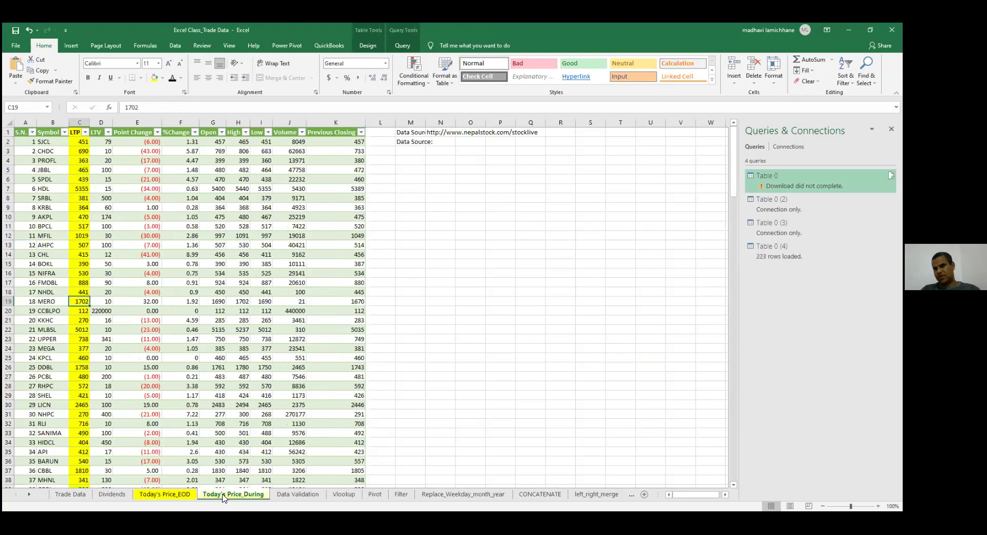
left_click(187, 495)
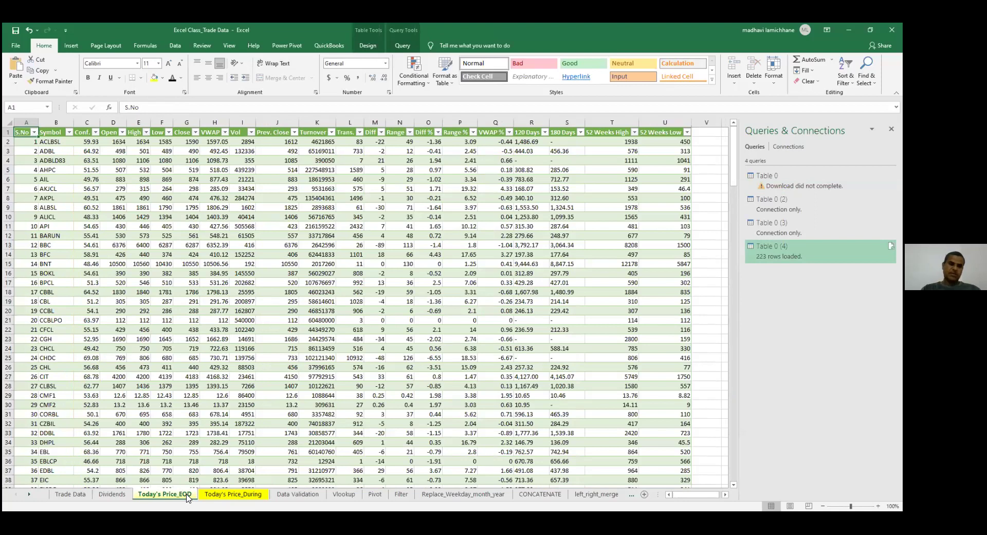
left_click(219, 495)
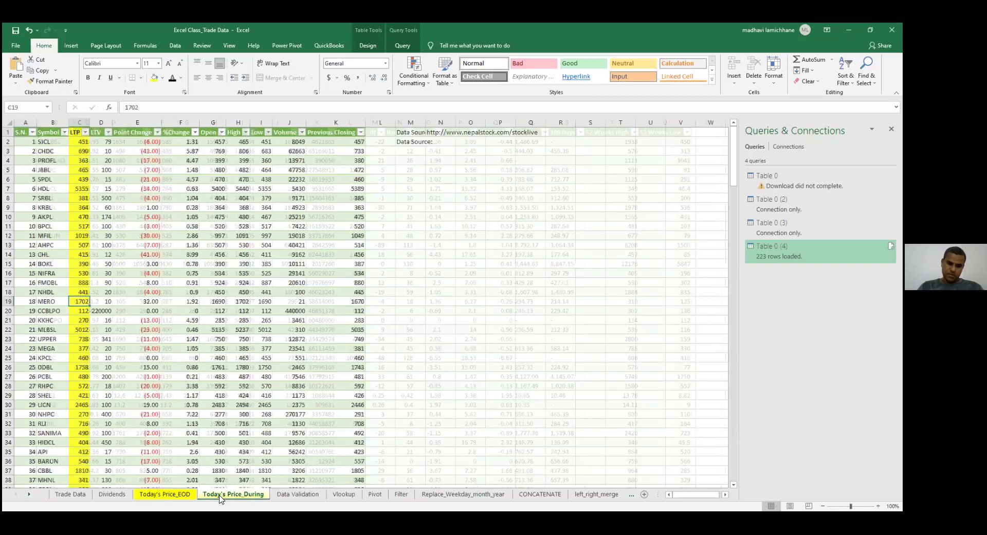
left_click(163, 495)
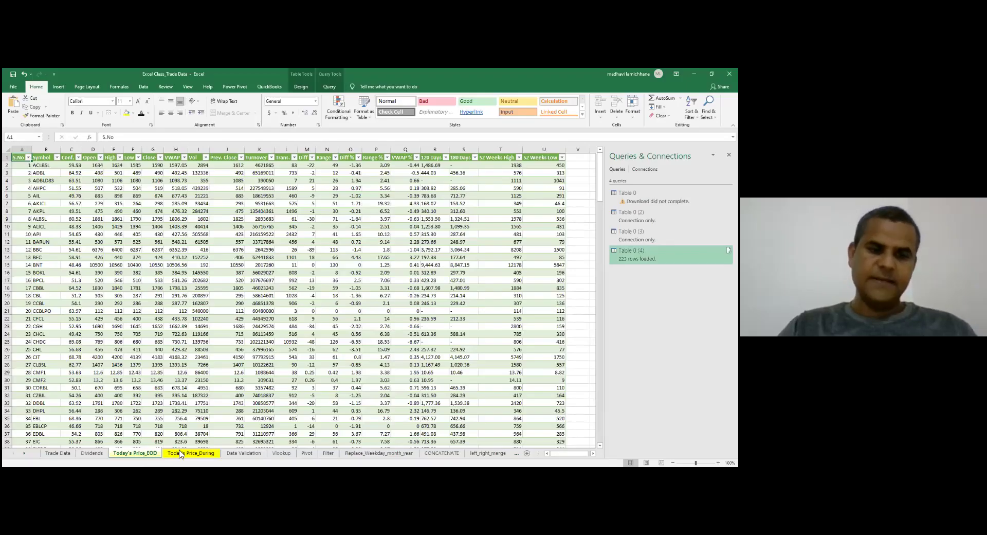
left_click(180, 453)
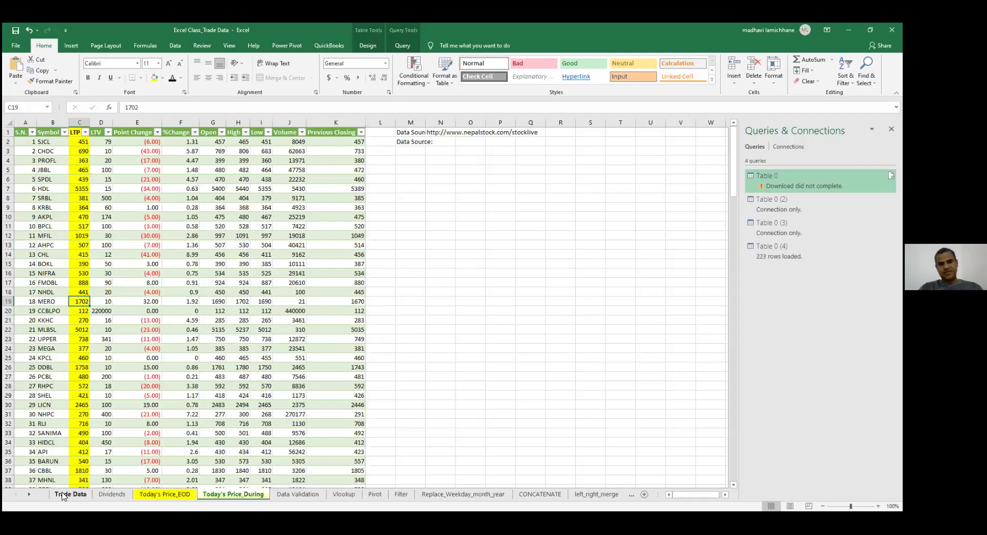
- Return to the Trade Data sheet and look across its header row to the Yr Counts column and back
left_click(54, 453)
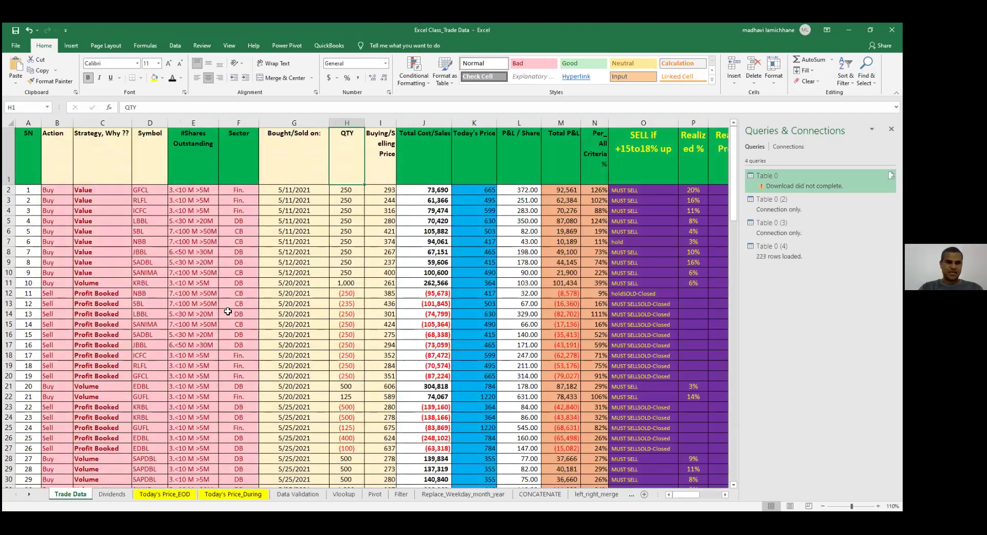
left_click(84, 178)
key("Left")
key("Left")
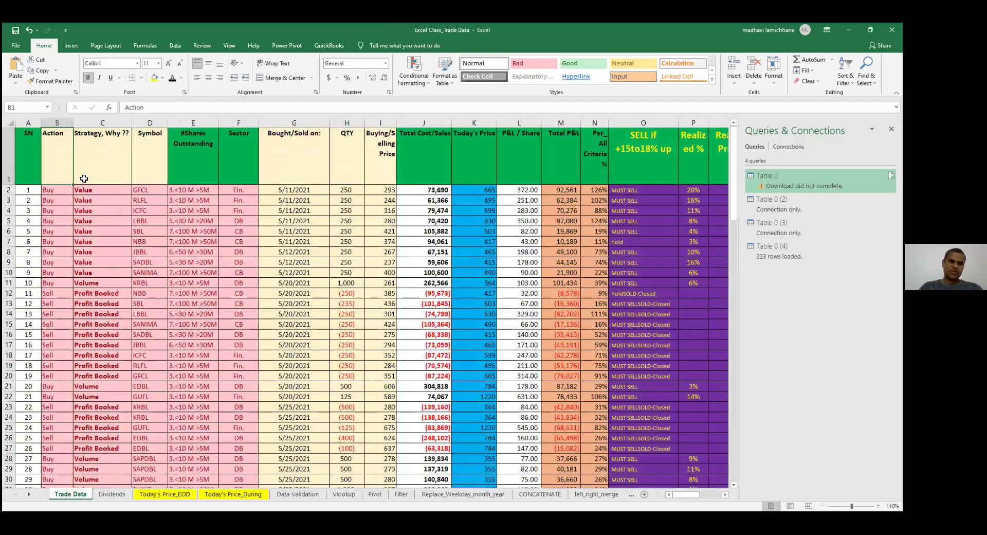
key("ctrl+Right")
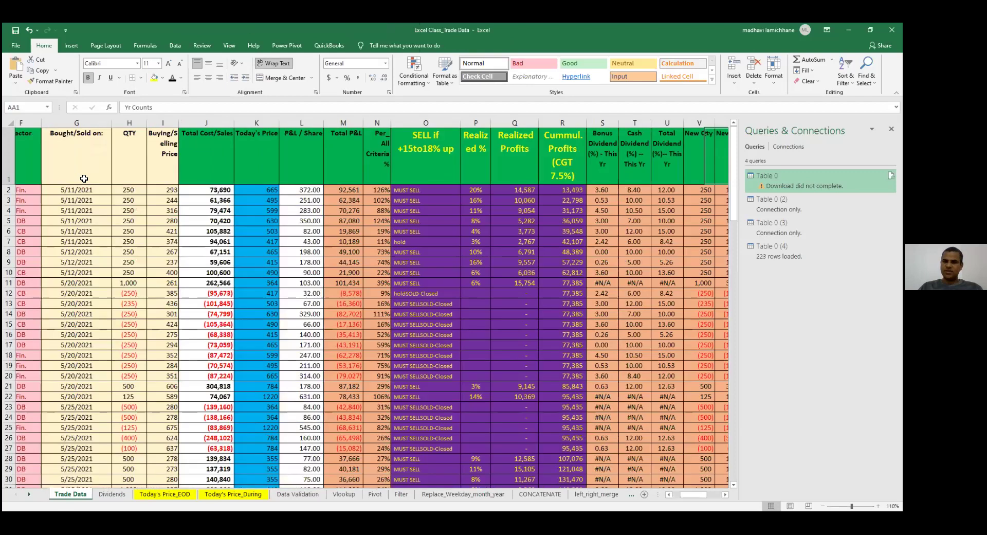
key("ctrl+Left")
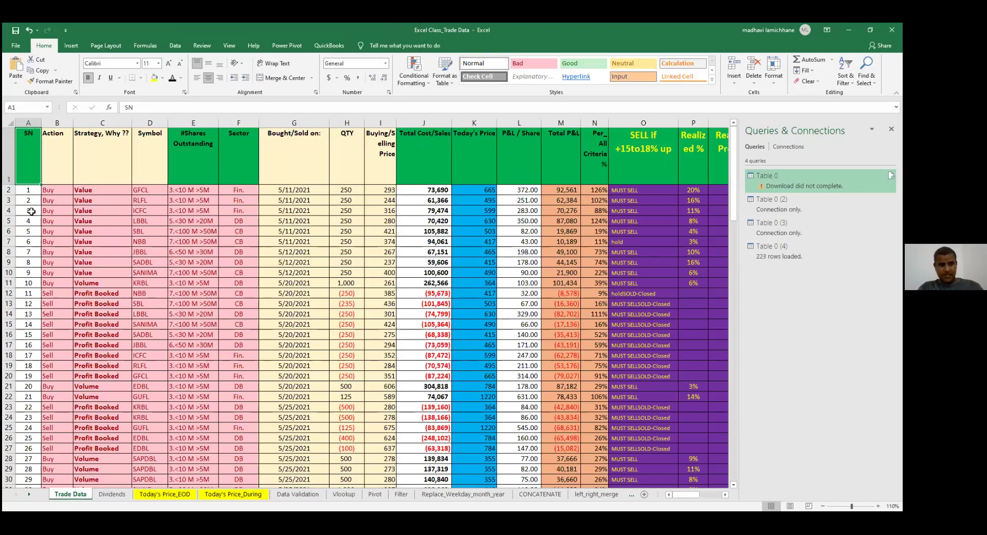
- Add filters to the whole header row of the Trade Data sheet
left_click(10, 166)
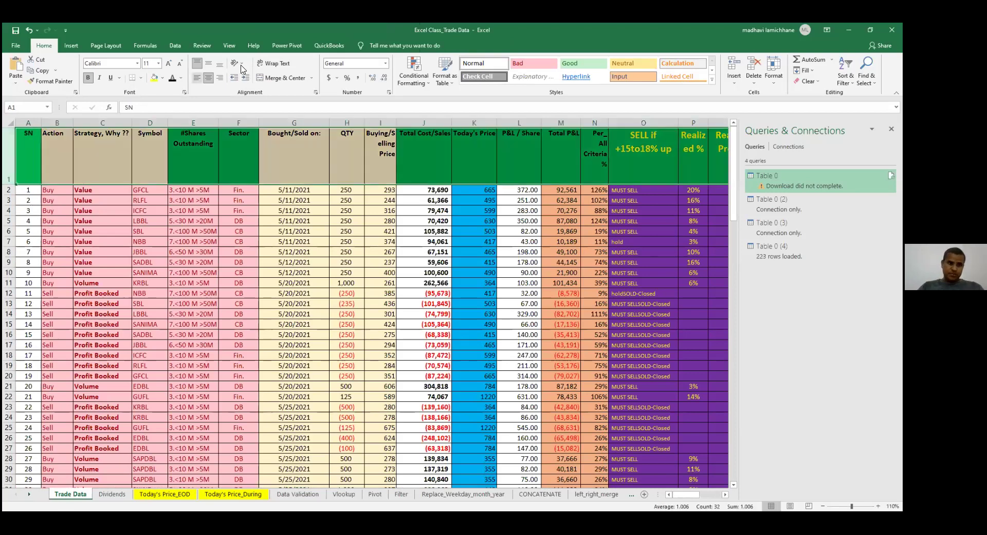
left_click(181, 47)
left_click(310, 76)
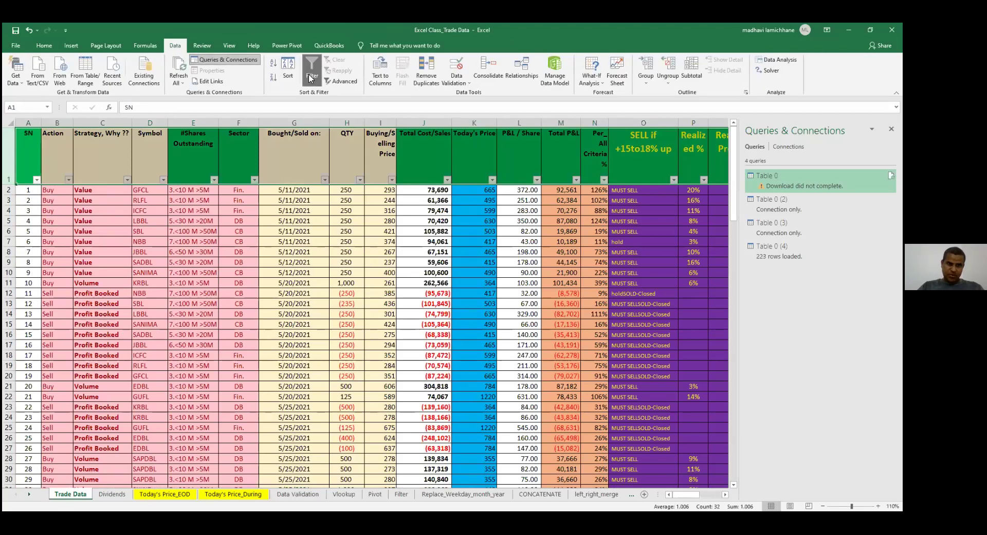
- Examine the filtered Trade Data headers from Action through Sector and return to Action
key("Right")
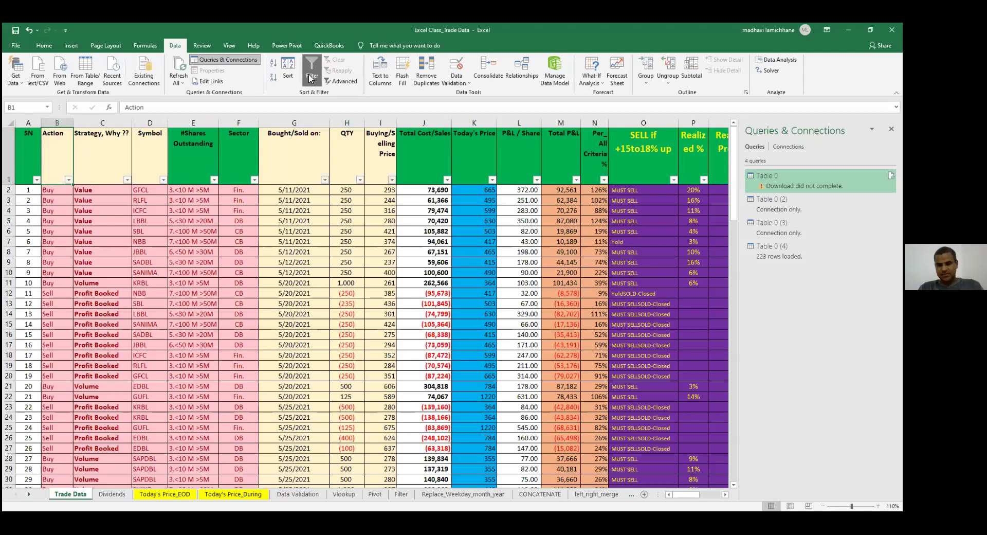
key("Right")
key("Right")
key("Right")
key("Right")
key("Left")
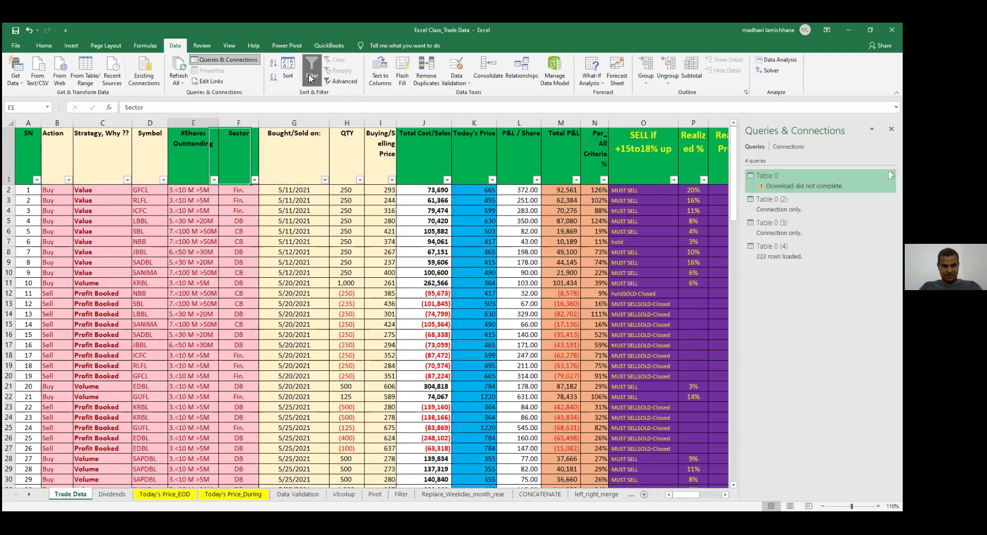
key("Left")
key("Left")
key("Left")
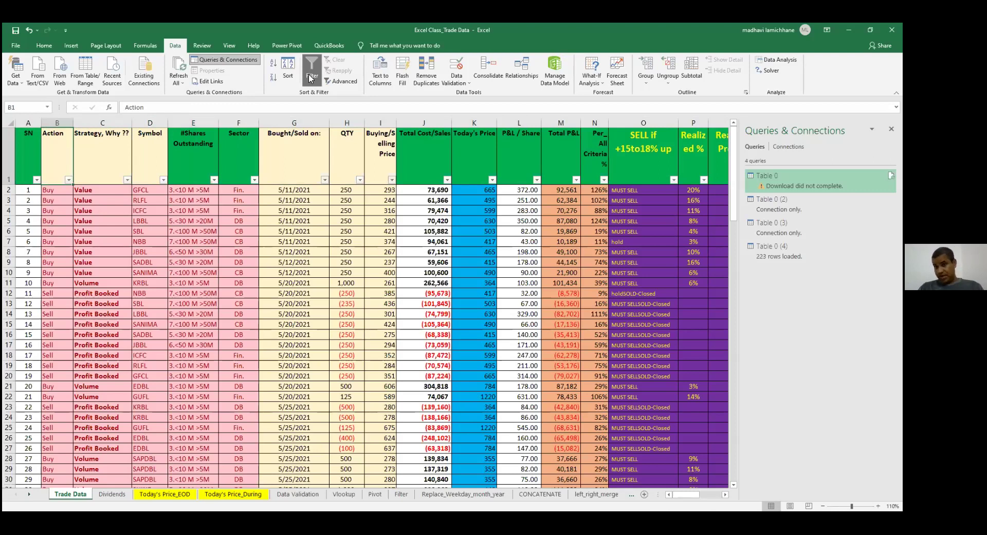
- Examine the Trade Data headers from Strategy, Why ?? through P&L / Share, ending on Buying/Selling Price
key("Right")
key("Right")
key("Right")
key("Right")
key("Right")
key("Right")
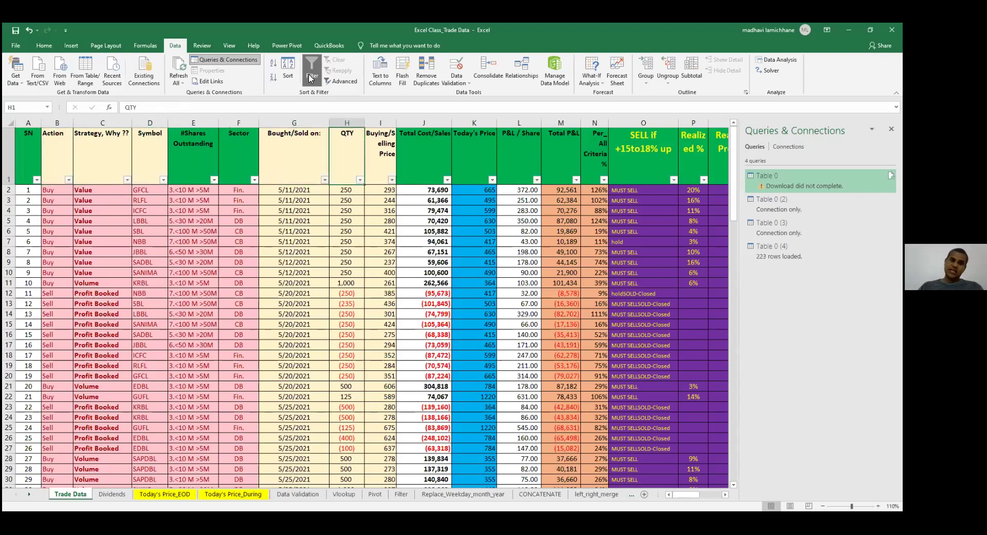
key("Right")
key("Right")
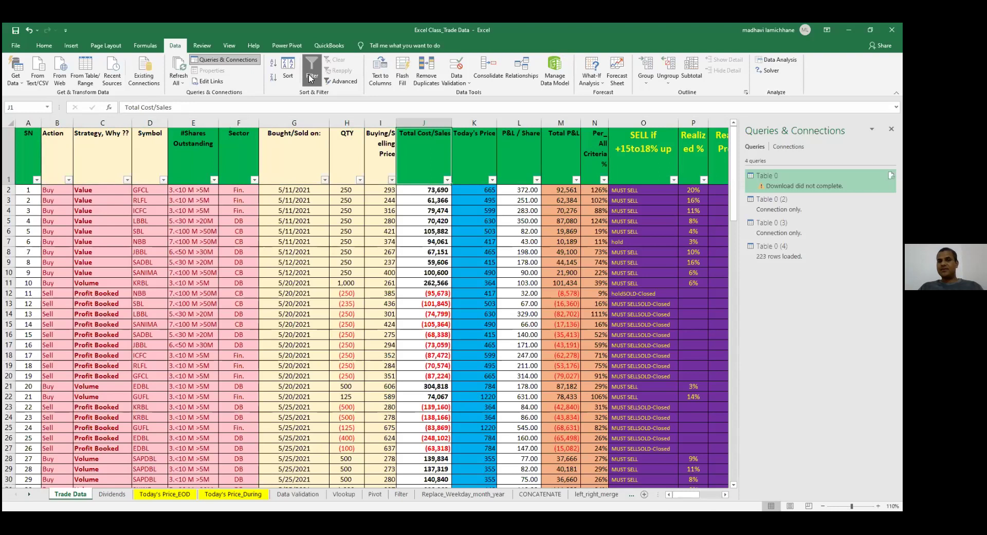
key("Right")
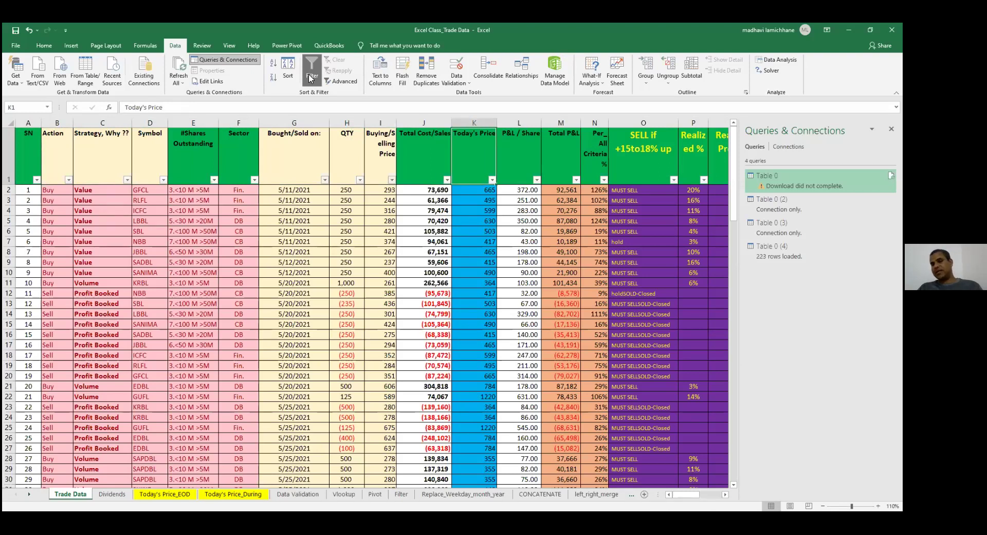
key("Right")
key("Left")
key("Left")
key("Left")
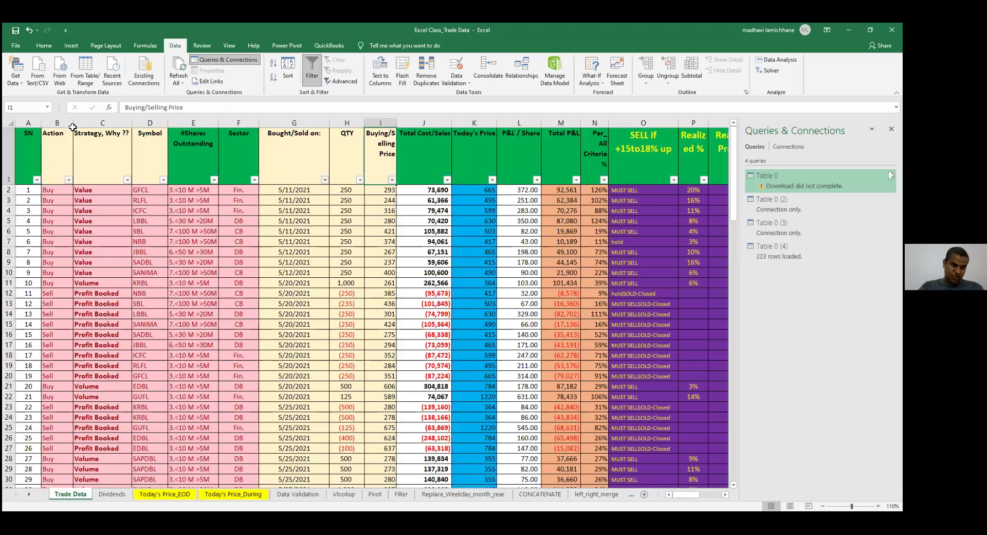
- Select the Action through Symbol columns together with the Bought/Sold on through Buying/Selling Price columns
left_click_drag(73, 127, 154, 124)
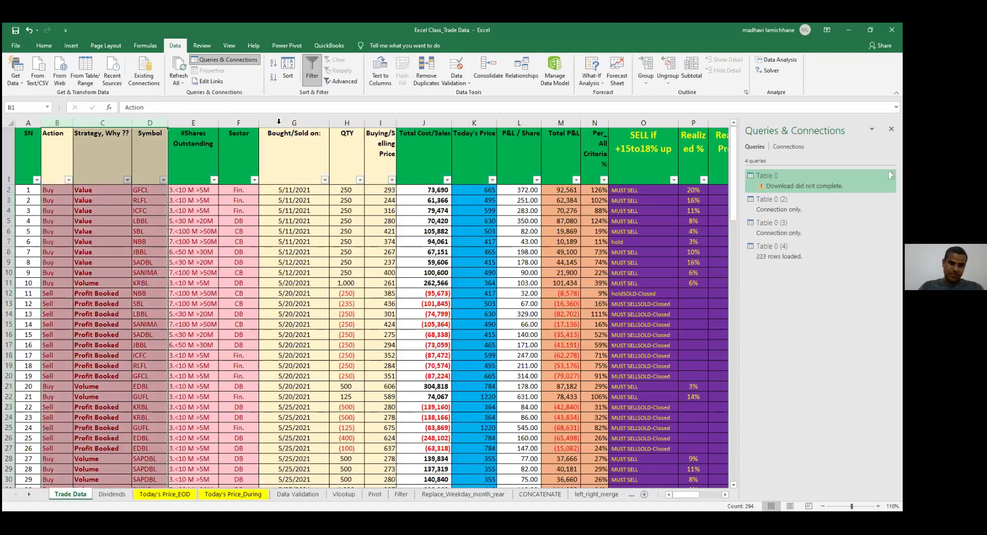
left_click_drag(328, 127, 369, 144)
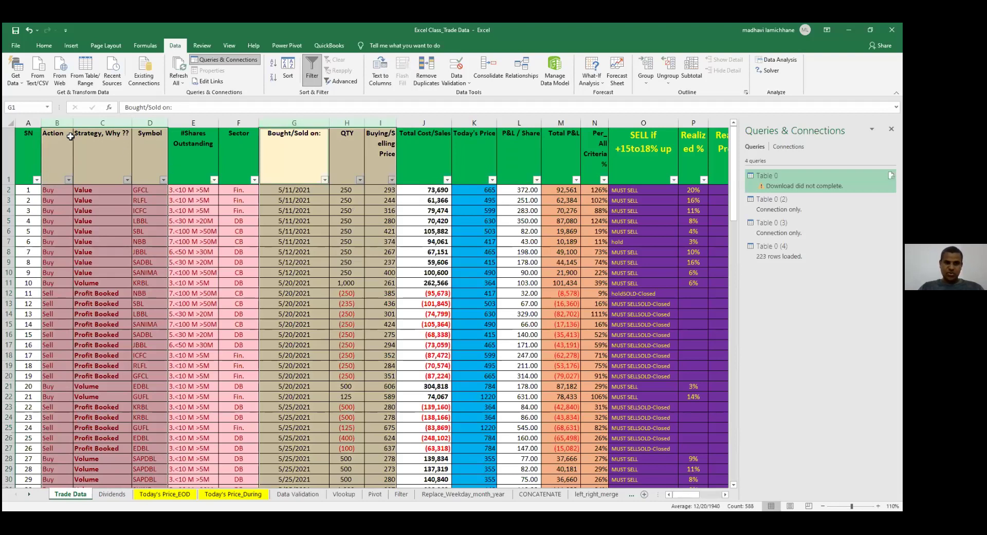
left_click_drag(54, 130, 133, 138)
left_click_drag(276, 125, 370, 119)
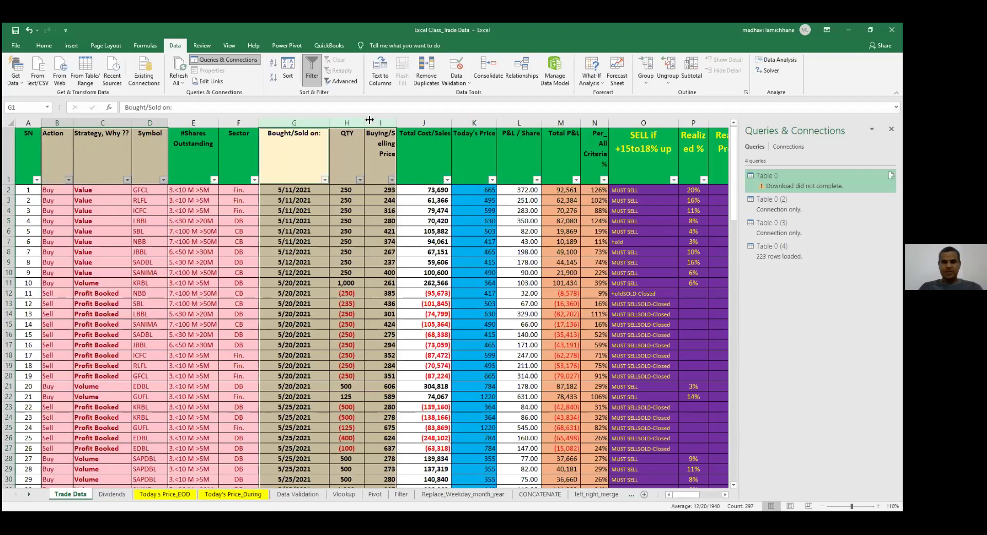
- Examine the Action drop-down options for the RLFL record in row 3 and choose Buy
key("Left")
key("Left")
key("Left")
key("Left")
key("Left")
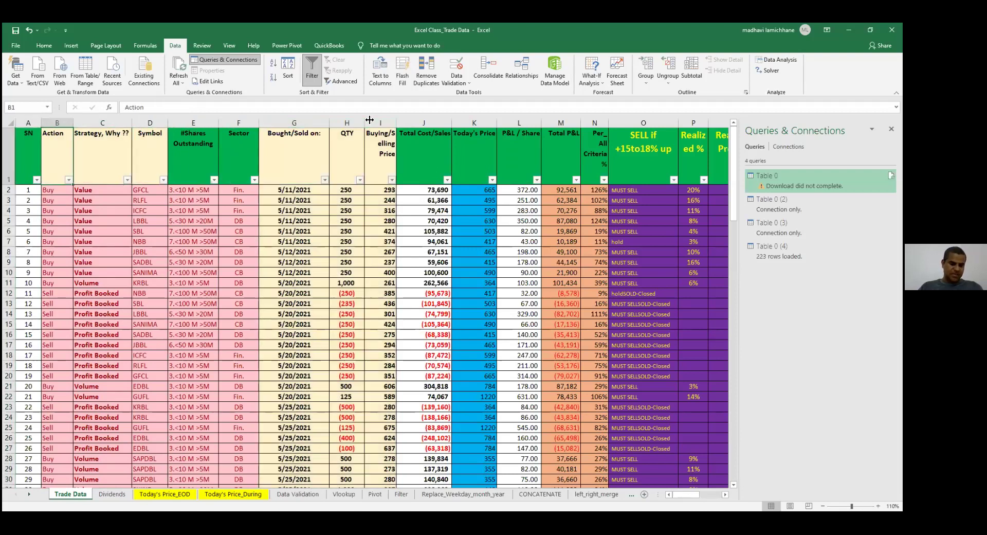
key("Down")
key("Down")
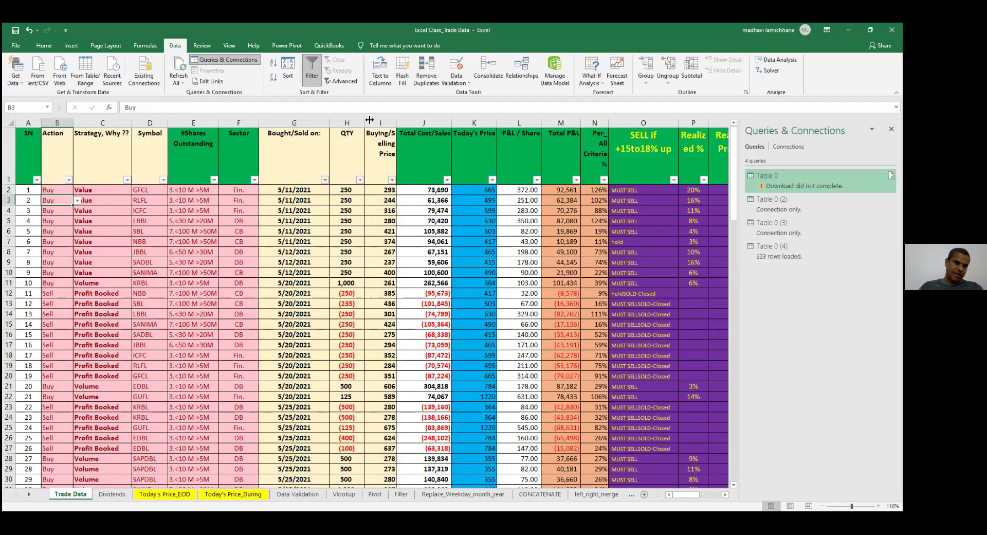
key("alt+Down")
key("Down")
key("Down")
key("Up")
key("Up")
key("Down")
key("Down")
key("Up")
key("Up")
key("Return")
- Examine the Strategy, Why ?? drop-down for the RLFL record without changing it and return to the column header
key("Right")
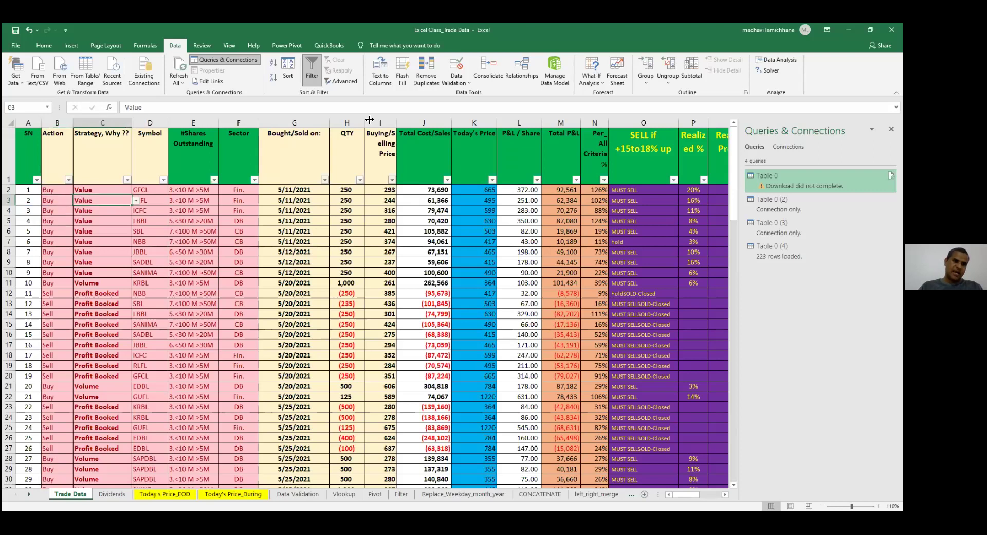
key("Left")
key("Up")
key("Up")
key("Right")
key("Left")
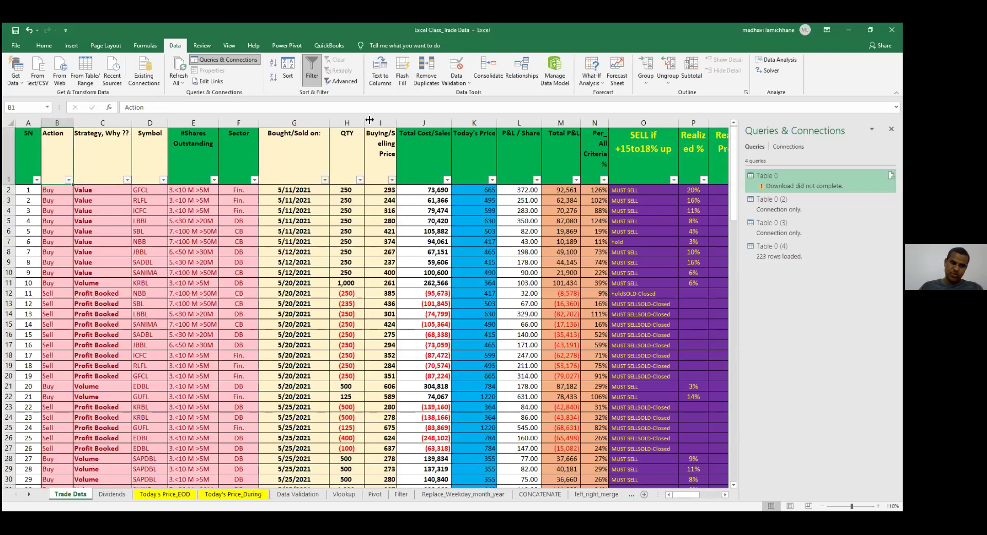
key("Right")
key("Down")
key("Down")
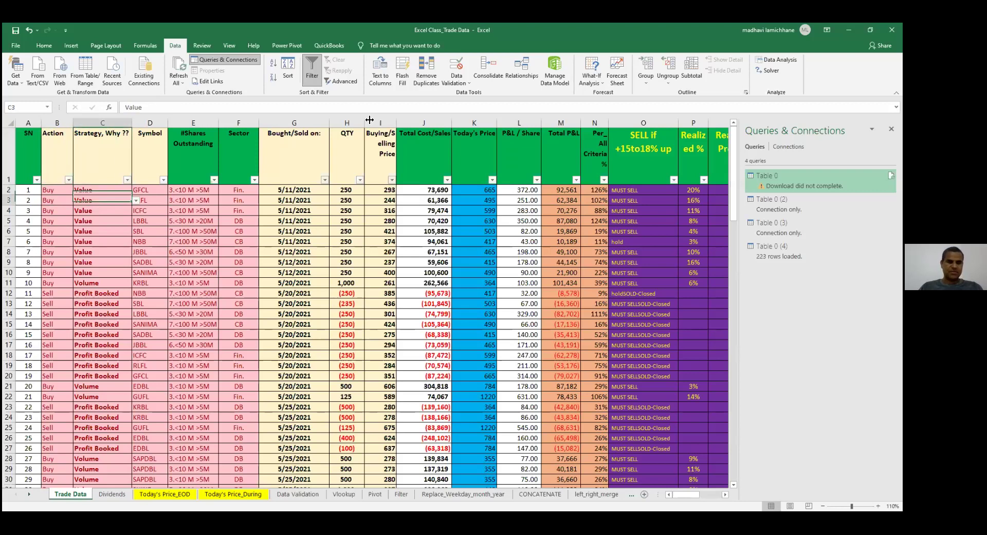
key("alt")
key("Escape")
key("Up")
key("Up")
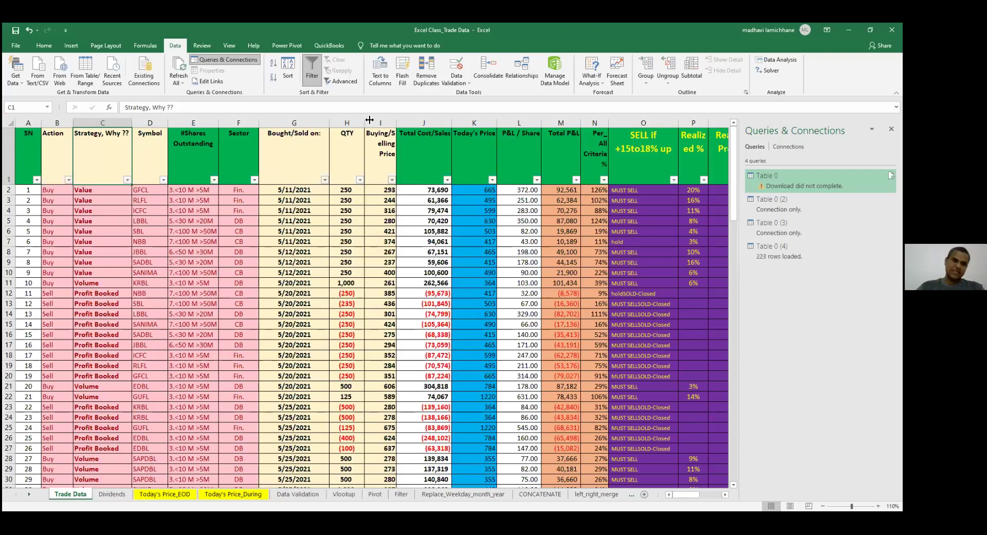
key("Down")
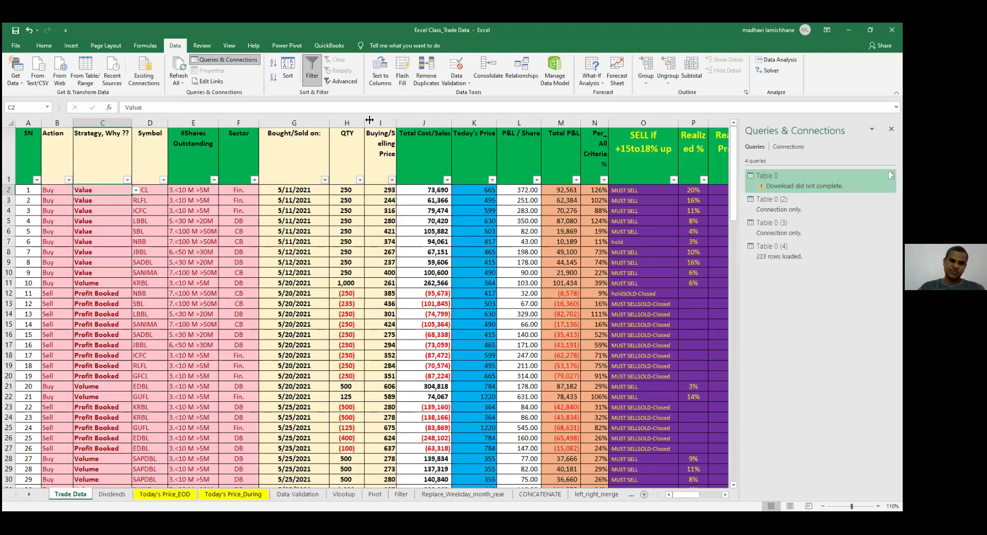
key("Up")
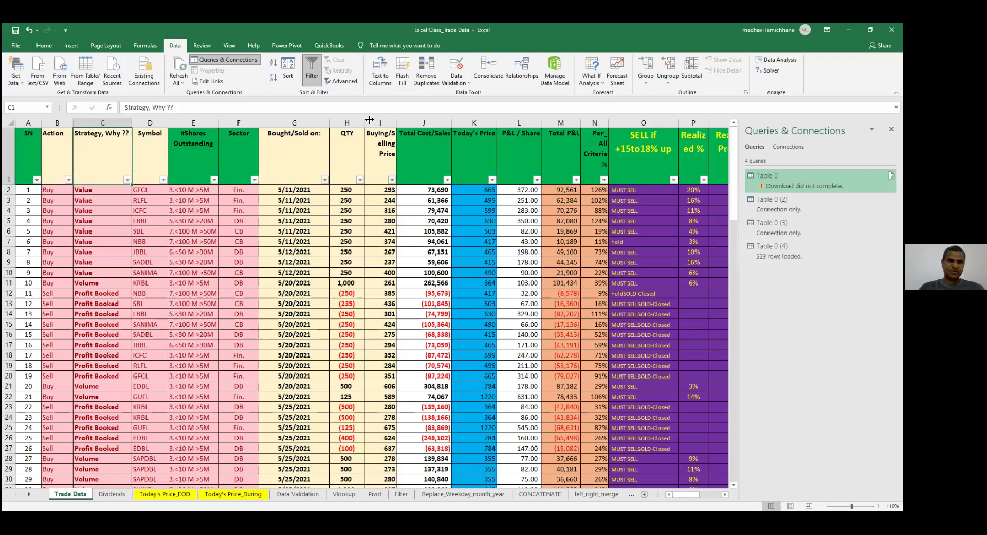
key("Down")
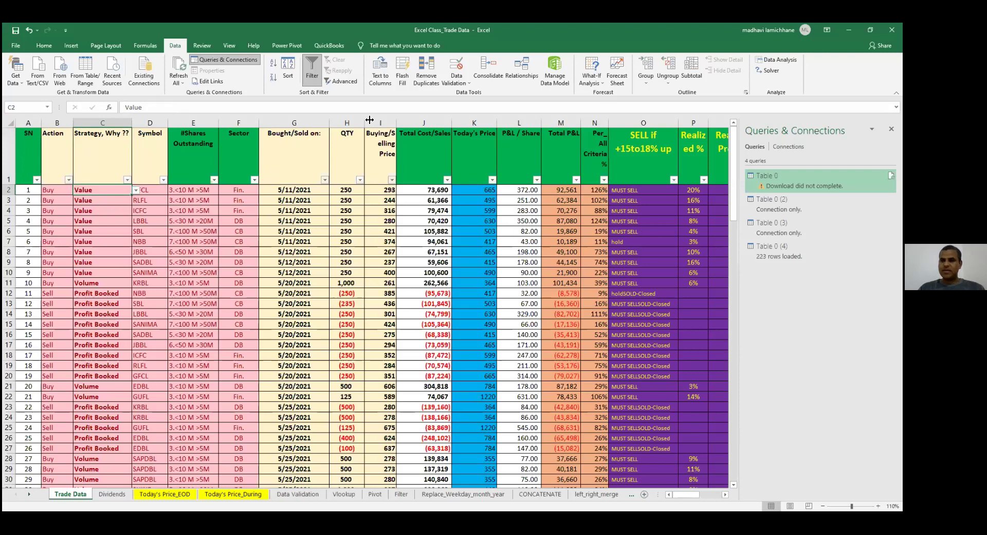
key("Up")
key("Down")
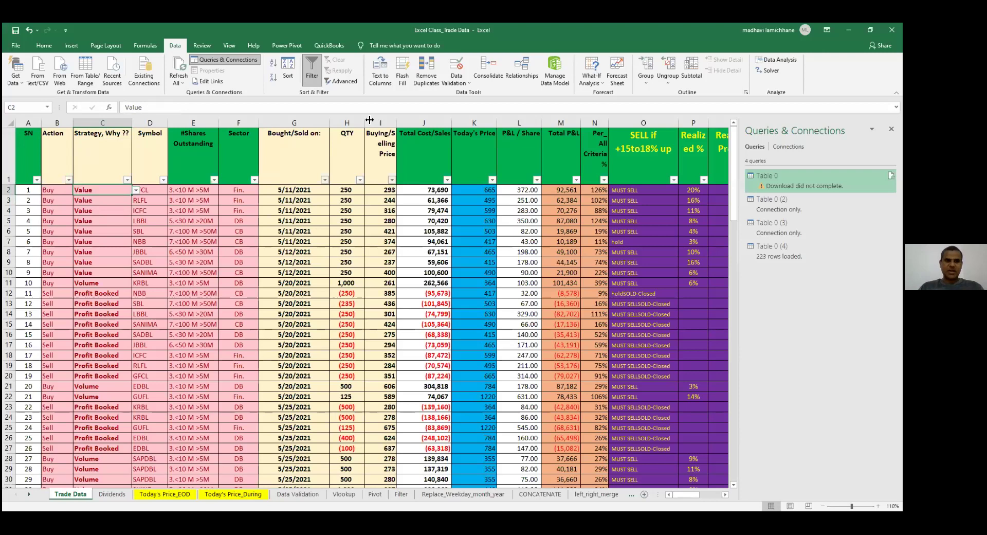
key("Up")
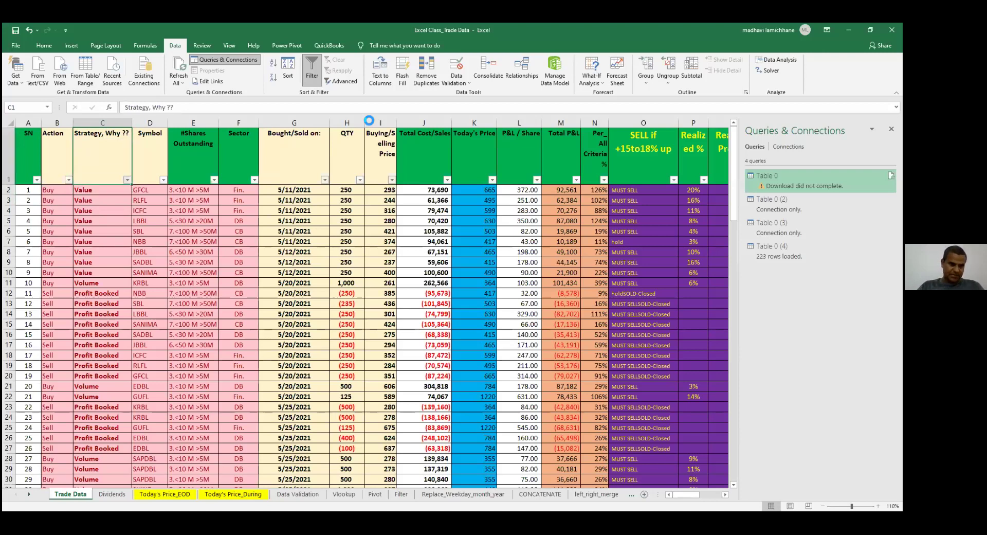
- Examine the Profit Booked, Value and Volume choices in the Strategy, Why ?? filter, and close it with all values selected
key("alt+Down")
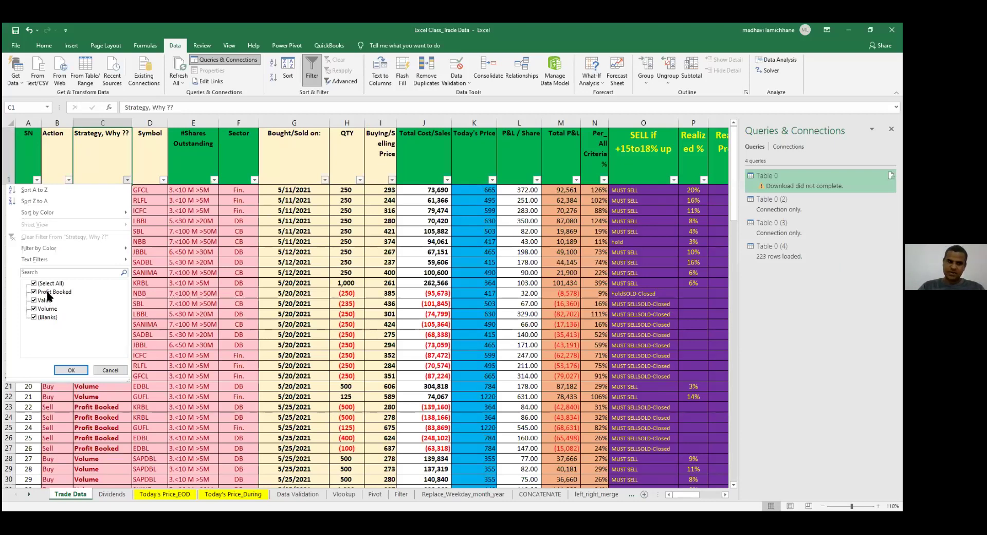
left_click(48, 294)
left_click(48, 293)
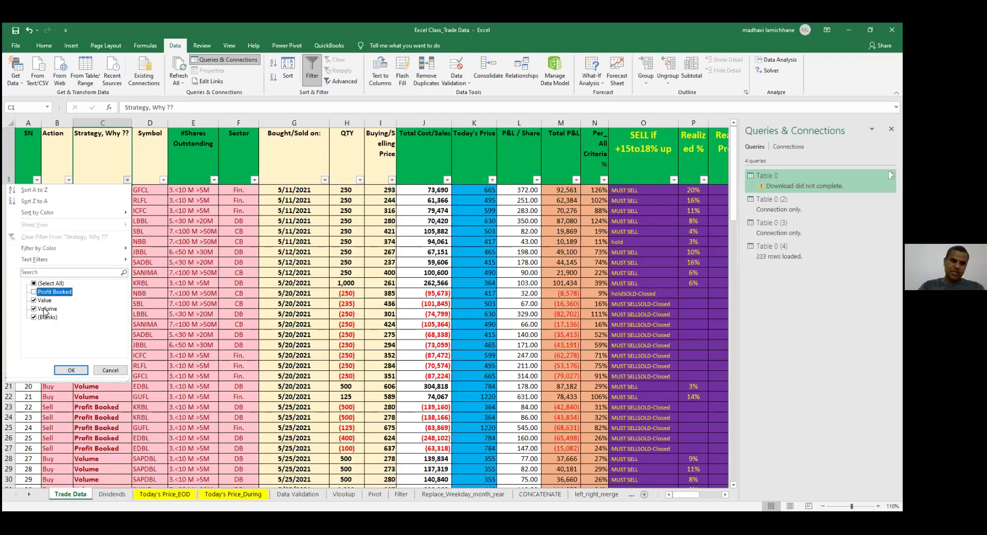
left_click(47, 309)
left_click(48, 318)
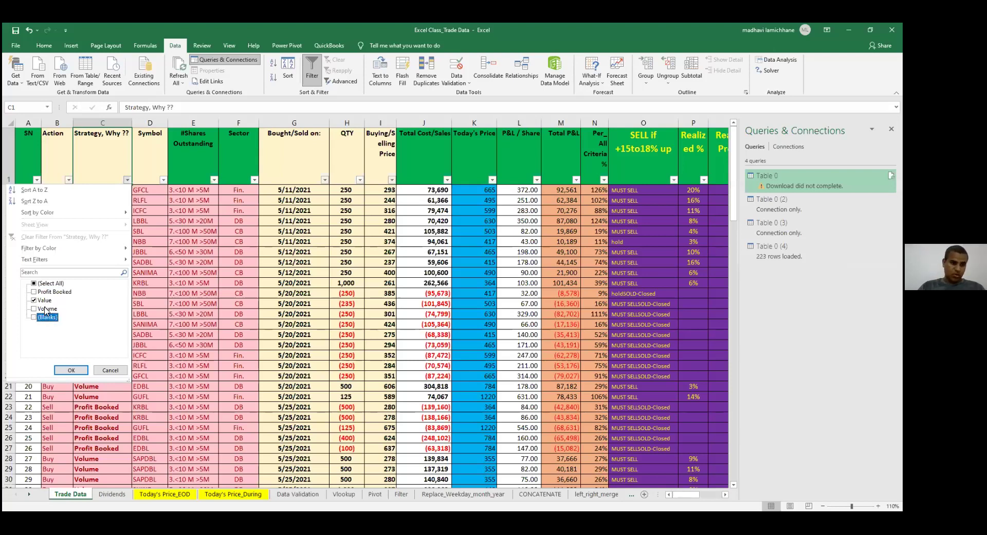
left_click(45, 300)
left_click(45, 308)
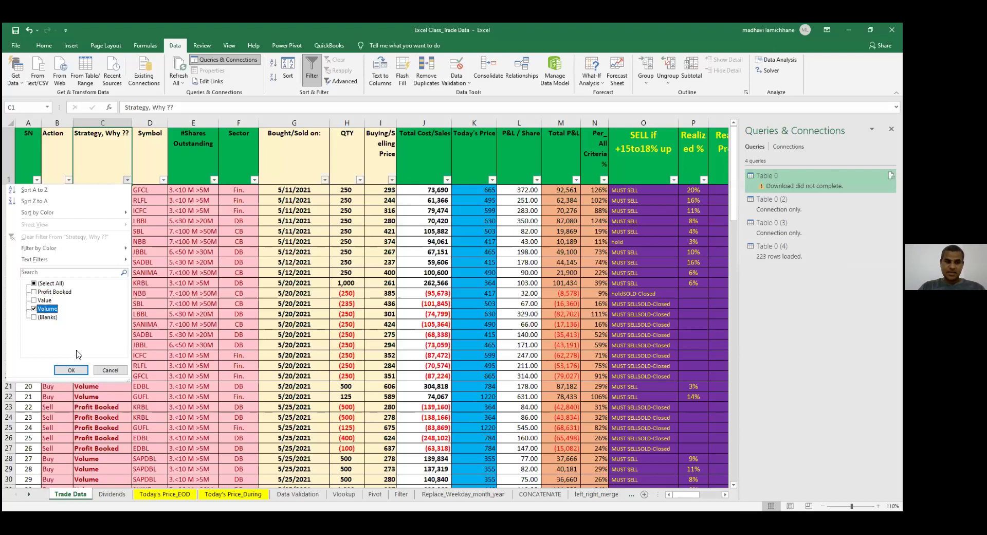
left_click(54, 301)
left_click(44, 300)
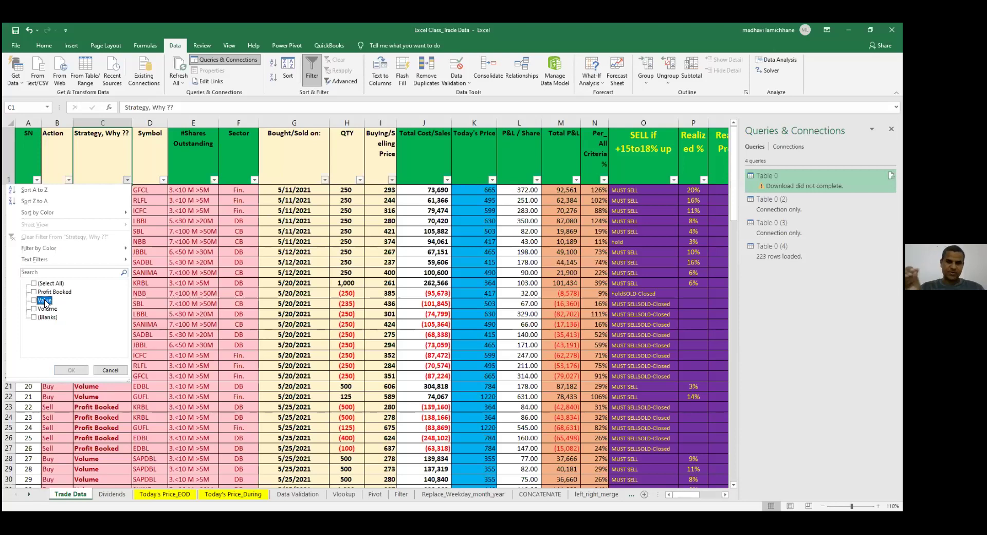
left_click(48, 310)
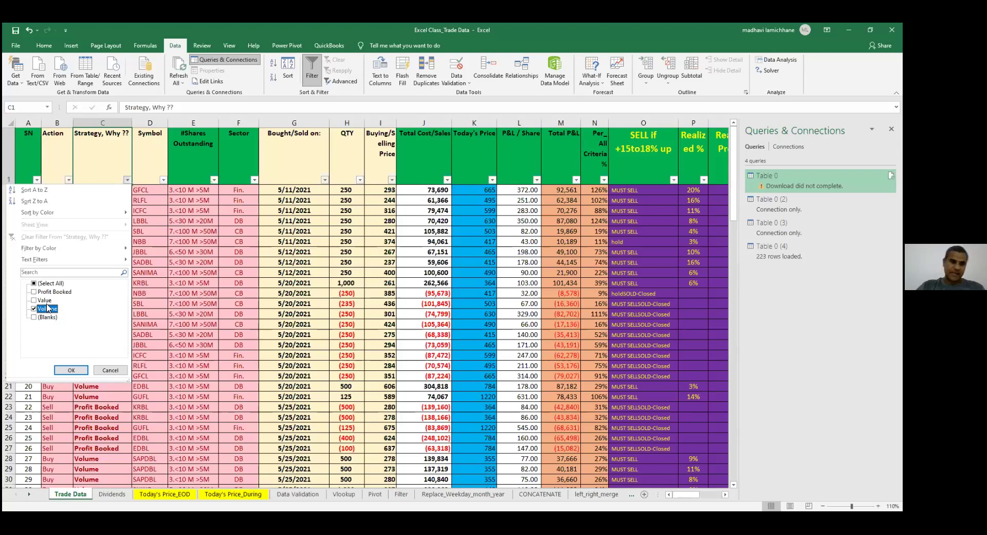
left_click(34, 284)
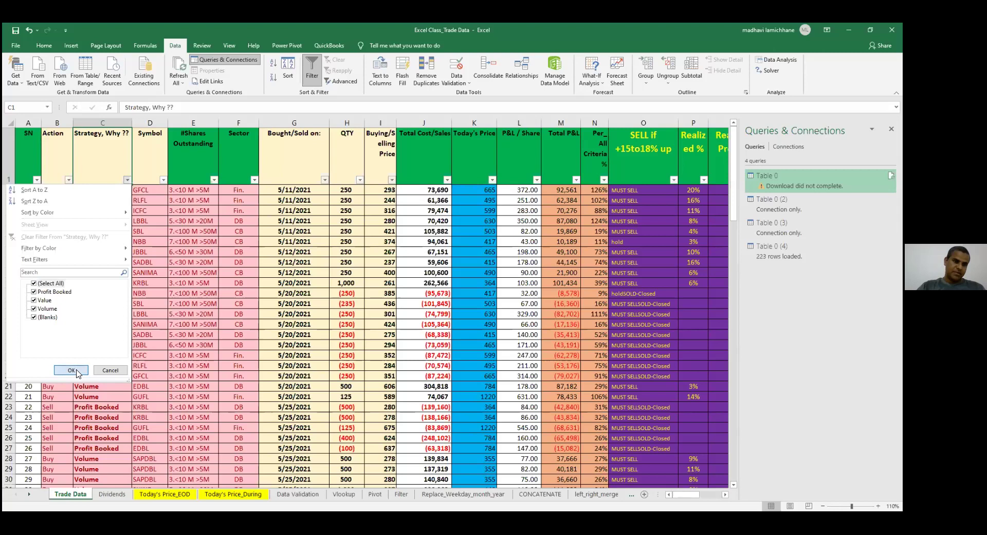
left_click(76, 370)
- Examine the Trade Data input column headers from Action through Buying/Selling Price
key("Right")
key("Right")
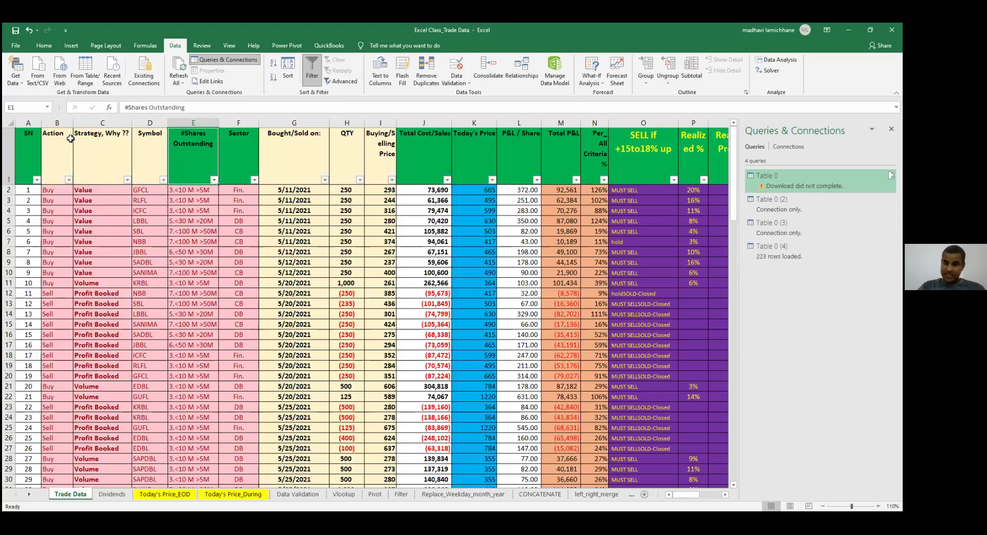
left_click(49, 147)
key("Right")
key("Right")
key("Right")
key("Right")
key("Right")
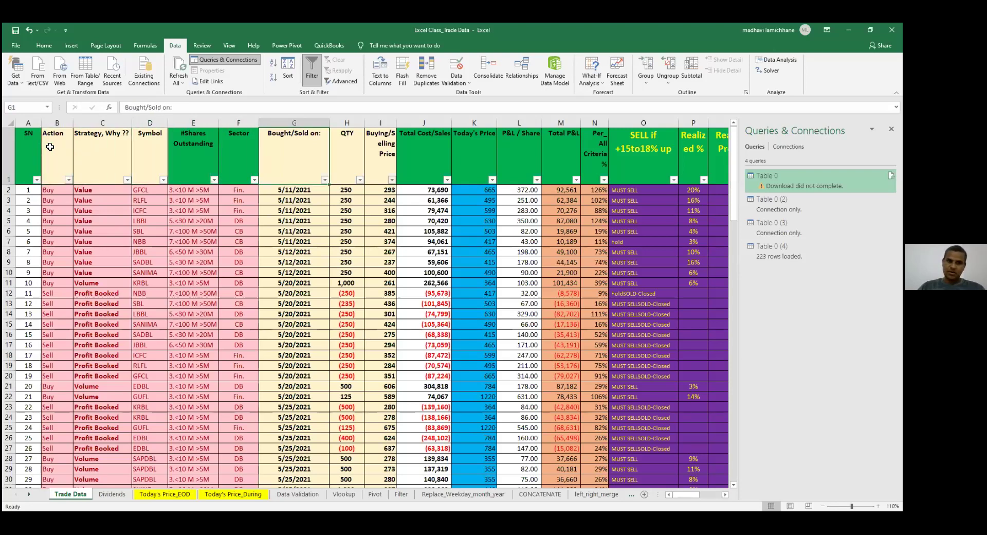
key("Right")
key("Right")
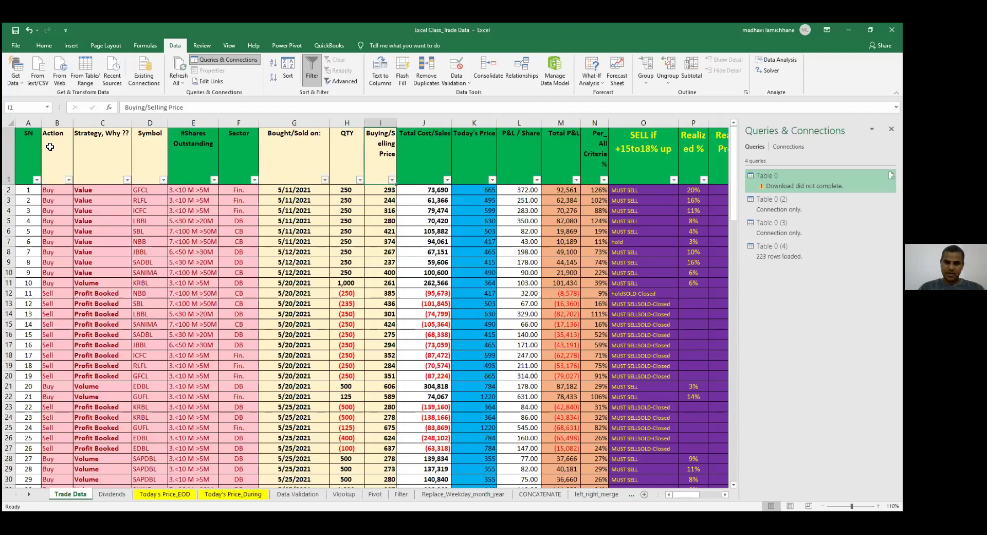
- Examine the Symbol entry and the #Shares Outstanding lookup formula for the first record in row 2
left_click(138, 149)
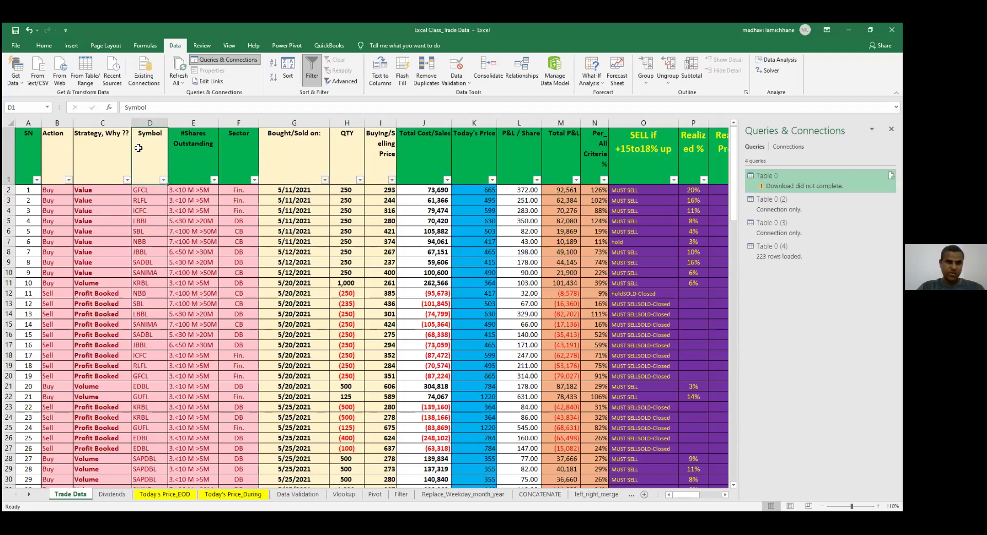
key("Down")
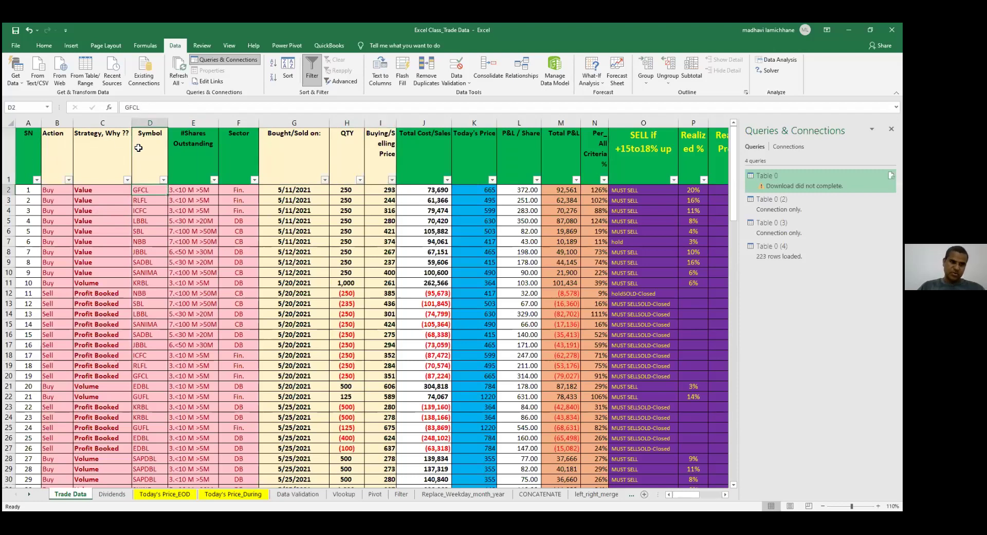
key("Up")
key("Left")
key("Left")
key("Right")
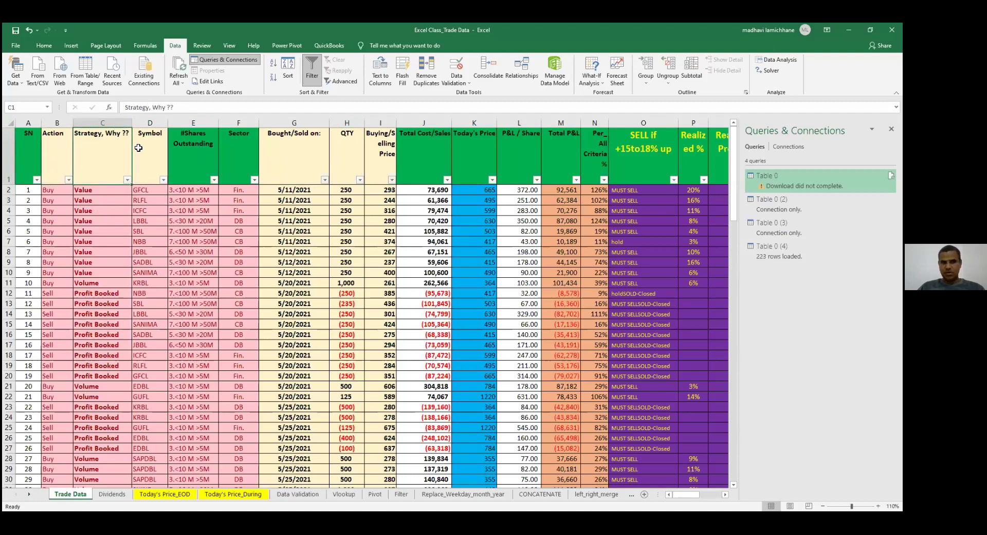
key("Right")
key("Right")
key("Down")
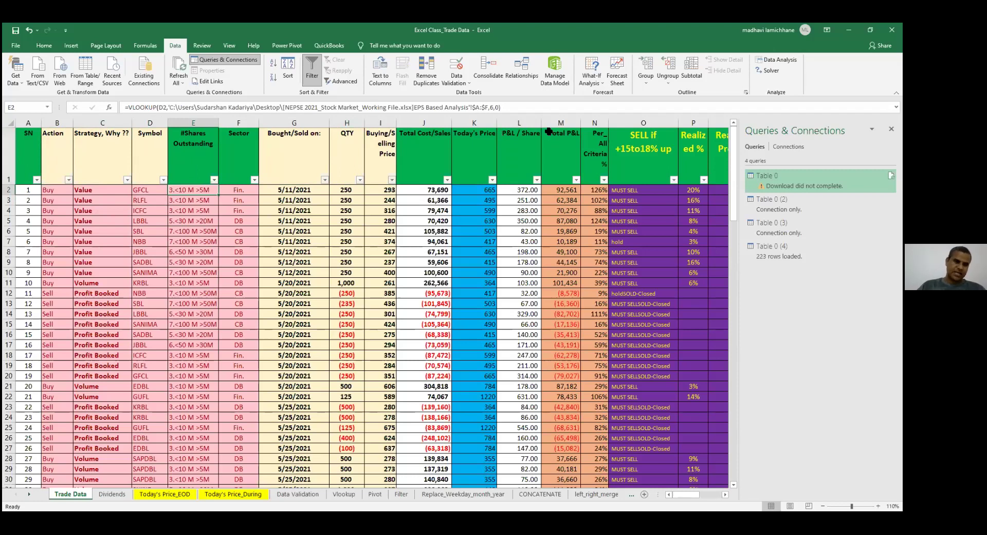
key("Up")
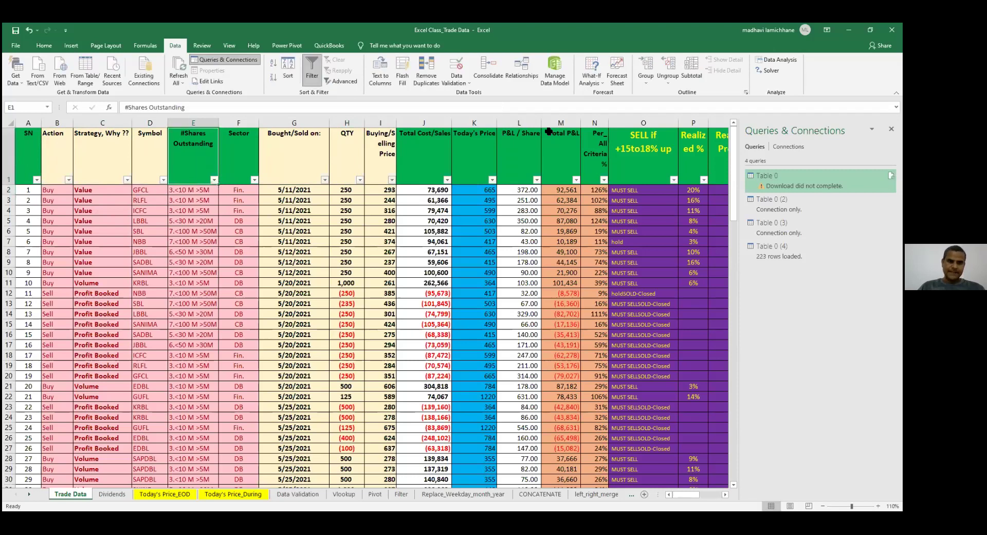
- Examine the first record's Bought/Sold on date and QTY, and follow the QTY column down to the Sell record in row 12
key("Right")
key("Down")
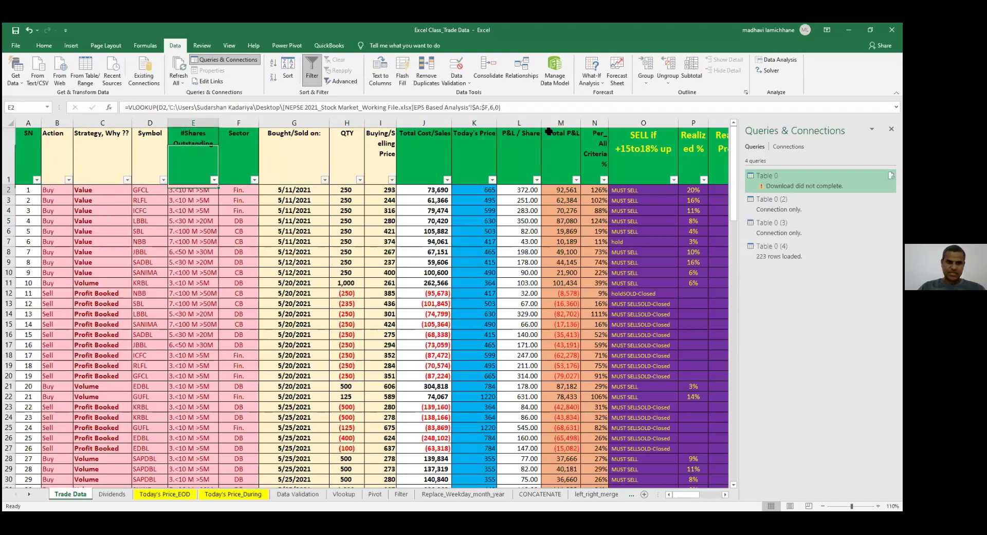
key("Right")
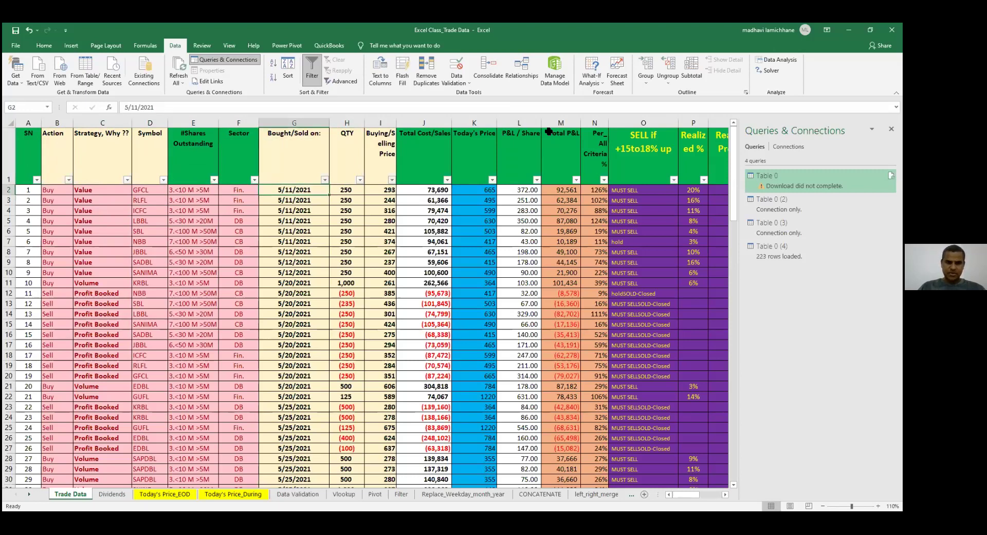
key("Right")
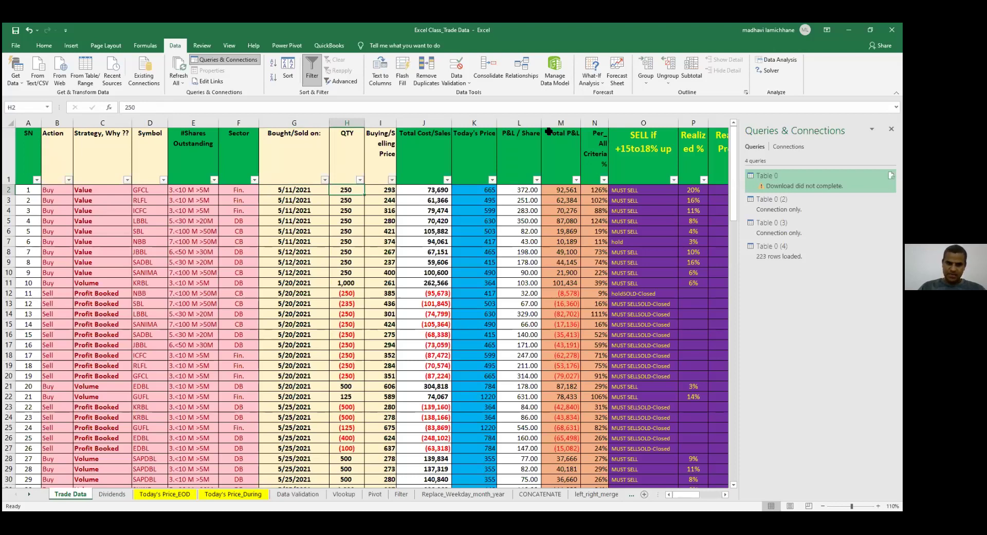
key("Down")
key("Down")
key("Down")
key("Down")
key("Down")
key("Down")
key("Down")
key("Down")
key("Down")
key("Down")
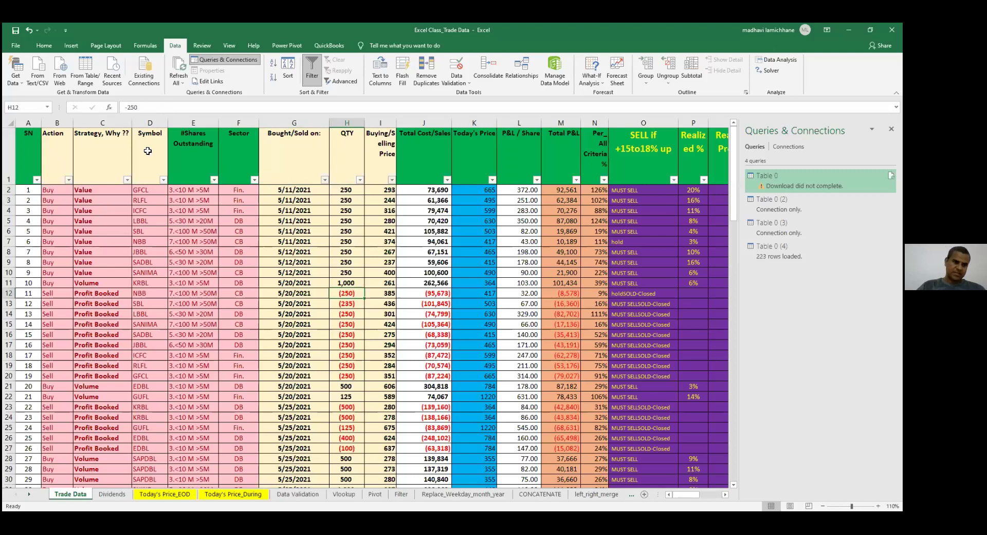
- Remove the filters from header row 1 and reapply them to the same row
left_click(8, 159)
left_click(310, 72)
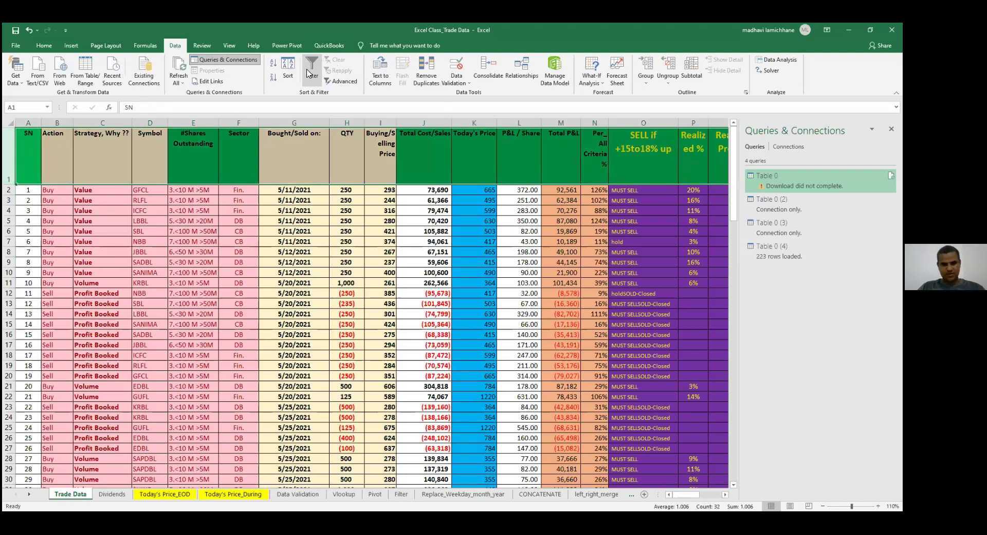
left_click(22, 175)
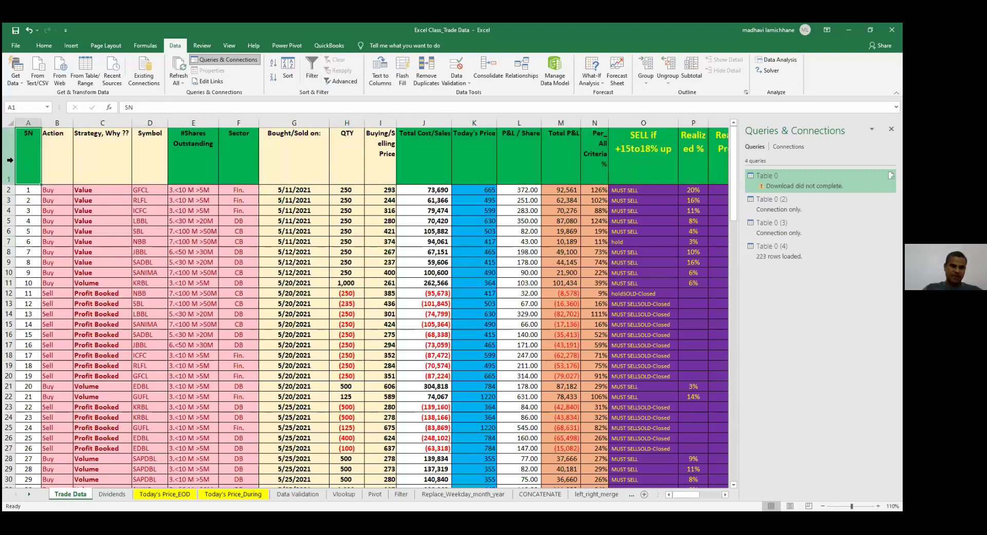
left_click(8, 159)
left_click(315, 84)
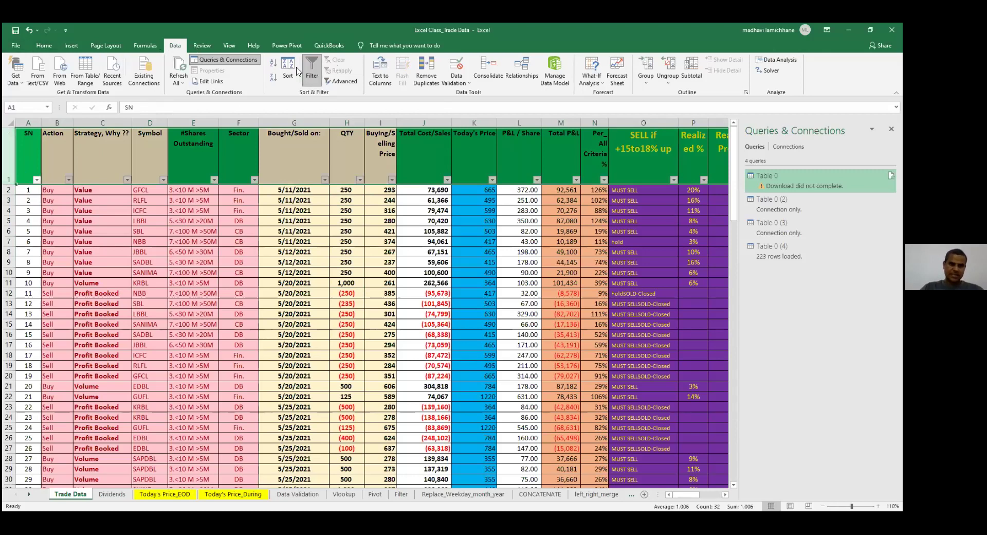
- Filter the Action column to show only Sell records
left_click(67, 180)
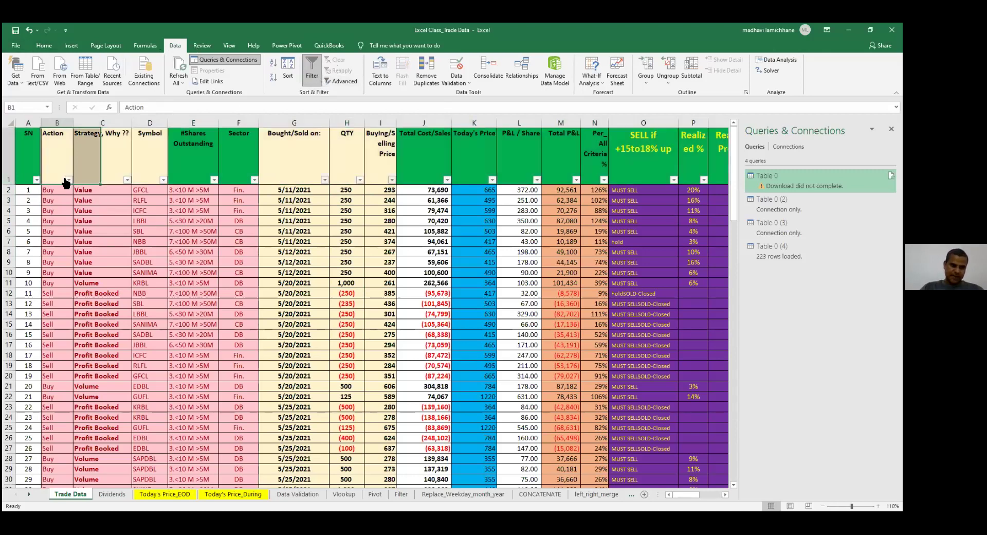
left_click(69, 179)
left_click(55, 284)
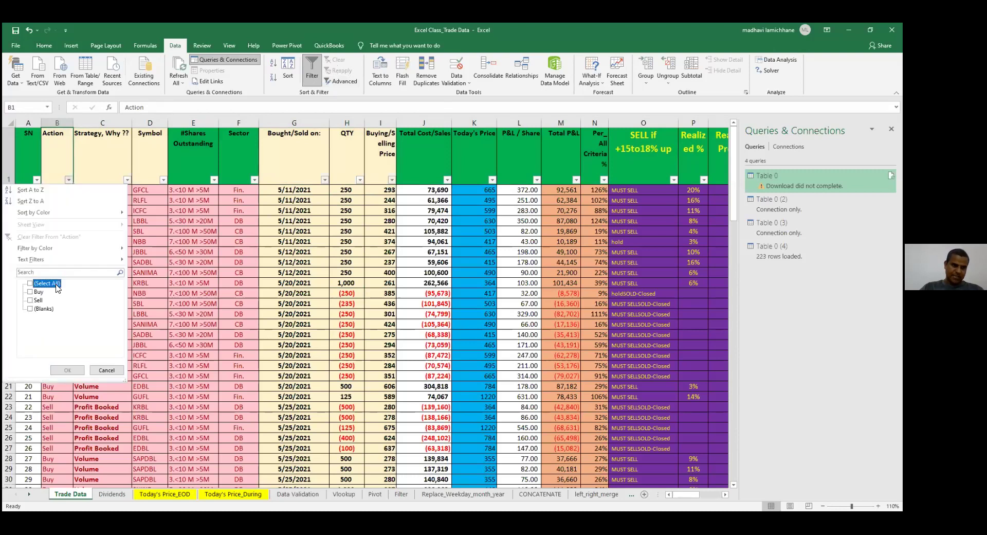
left_click(38, 301)
left_click(67, 371)
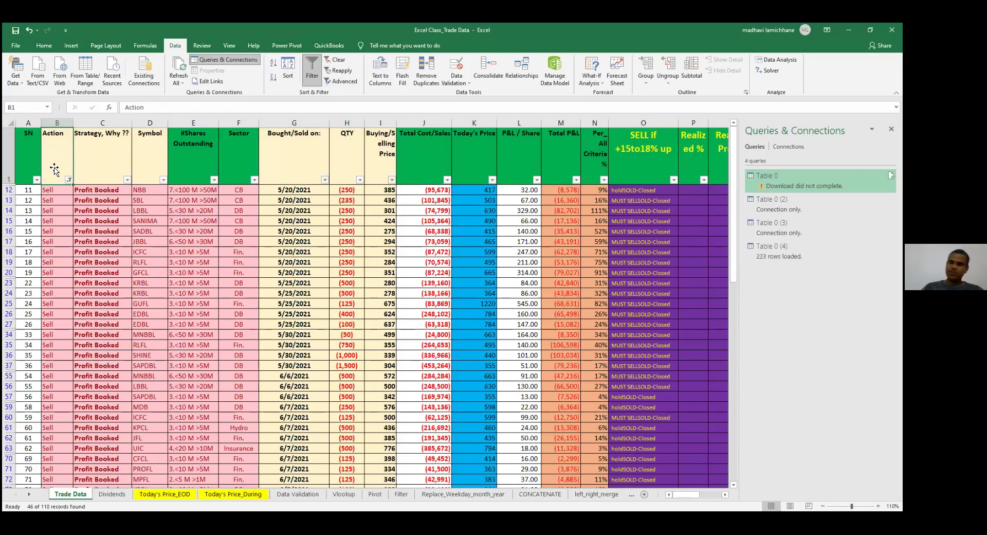
- Examine the first filtered Sell record, NBB in row 12, from Strategy, Why ?? through QTY
key("Down")
key("Right")
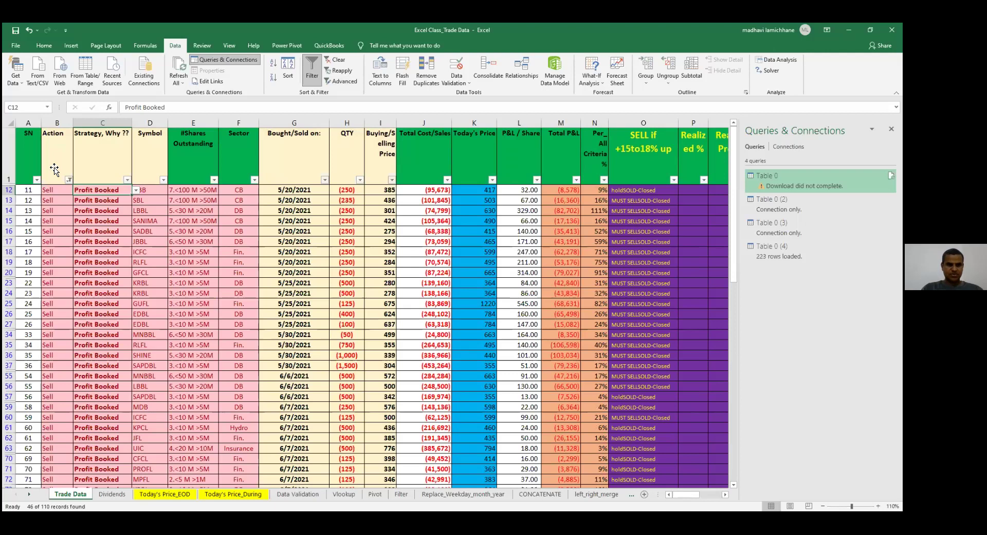
key("Up")
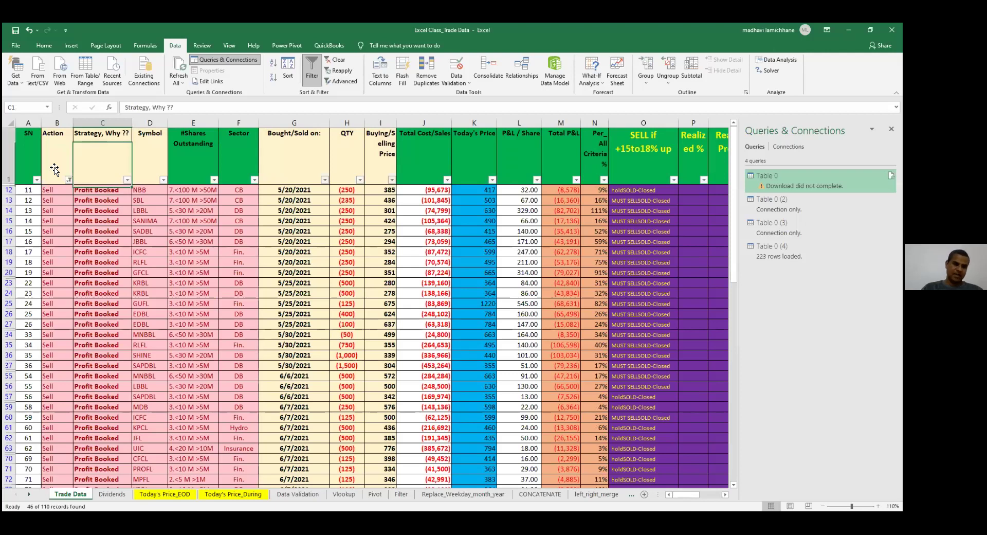
key("Down")
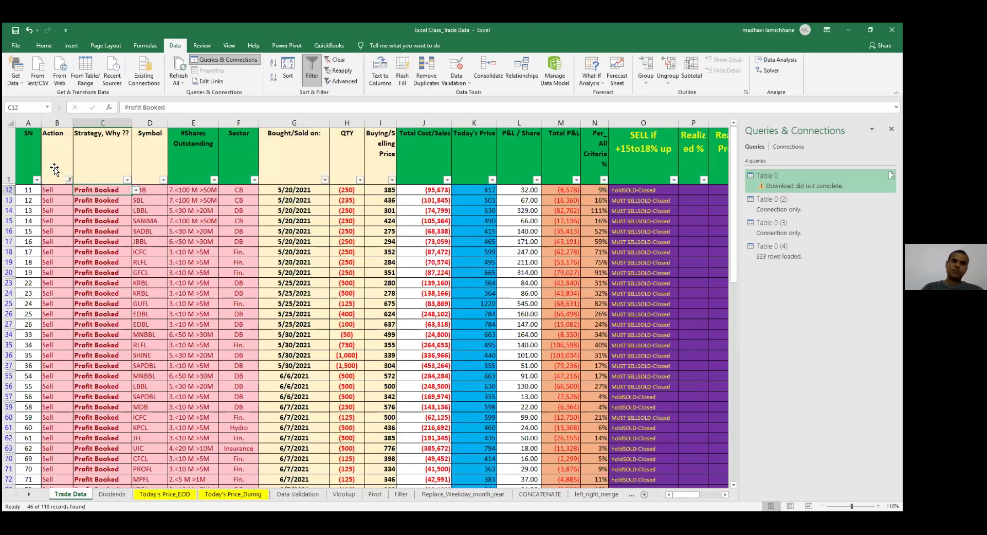
key("Right")
key("Right")
key("Right")
key("Right")
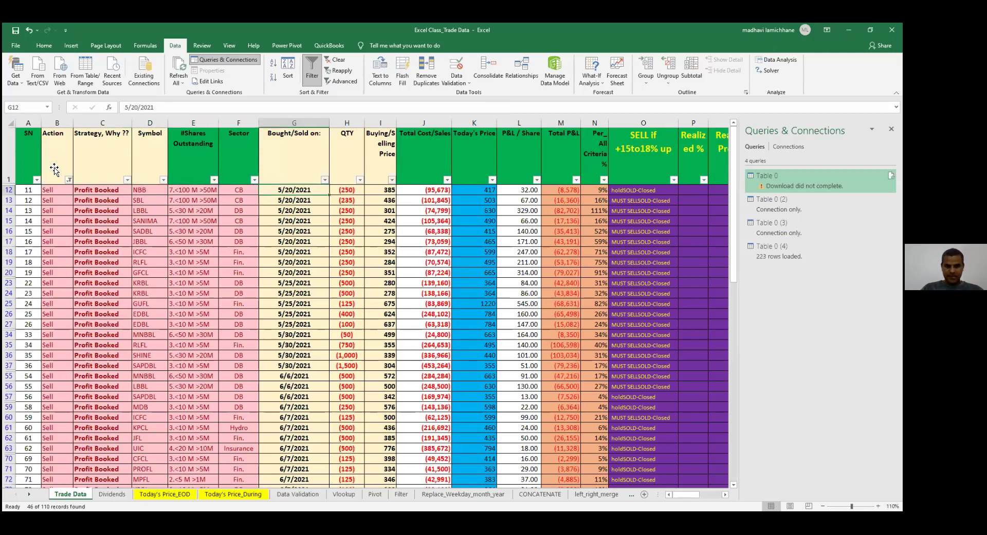
key("Right")
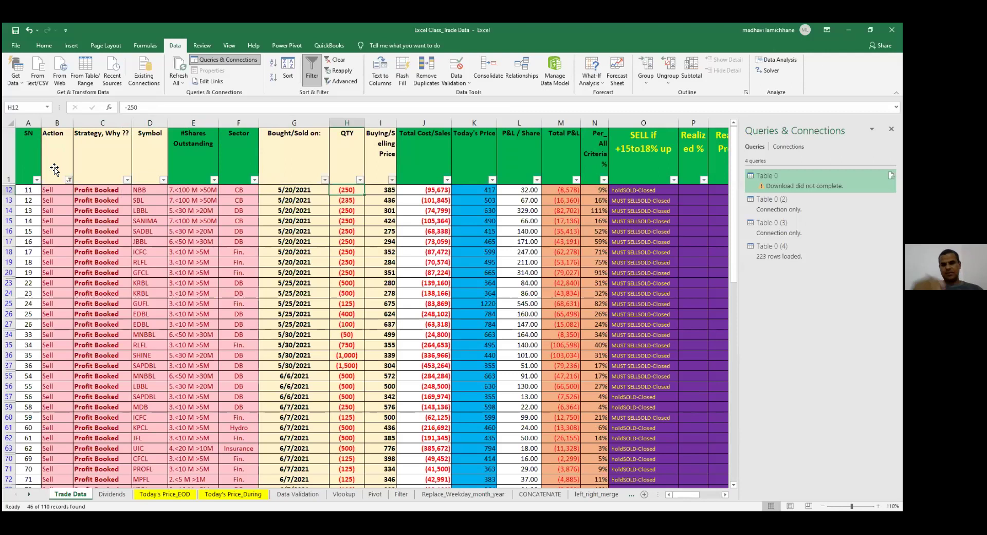
- Re-enter -250 as the QTY of the NBB Sell record in row 12
key("Down")
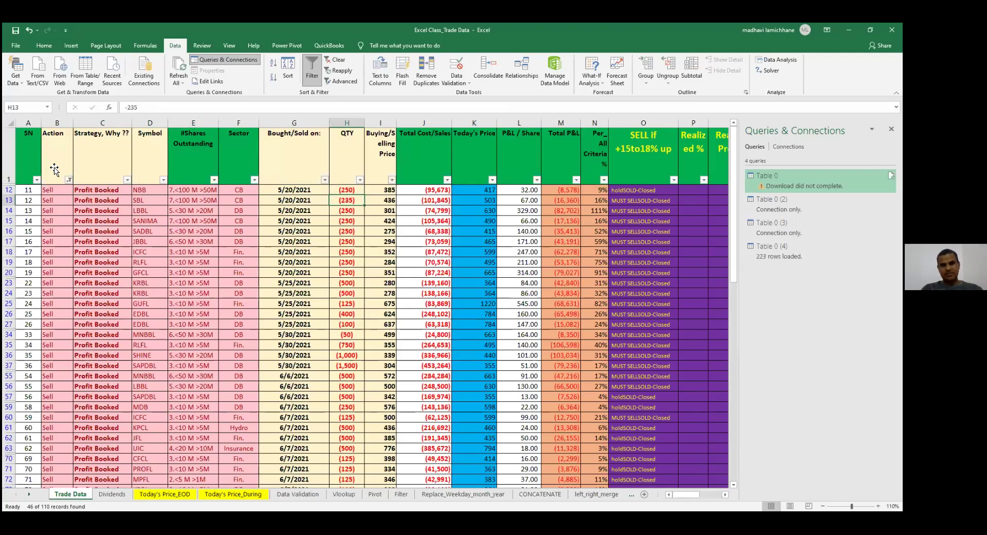
key("Up")
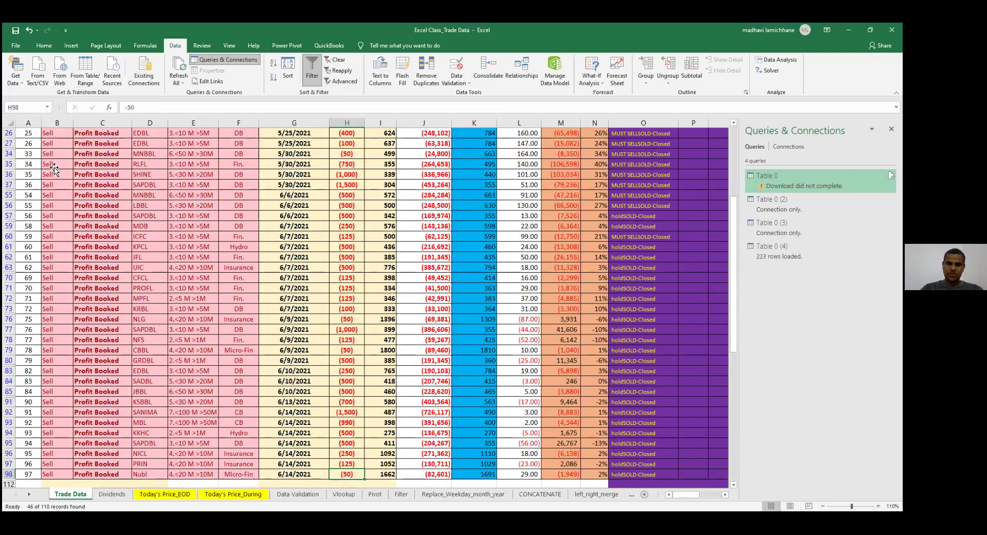
type("-25")
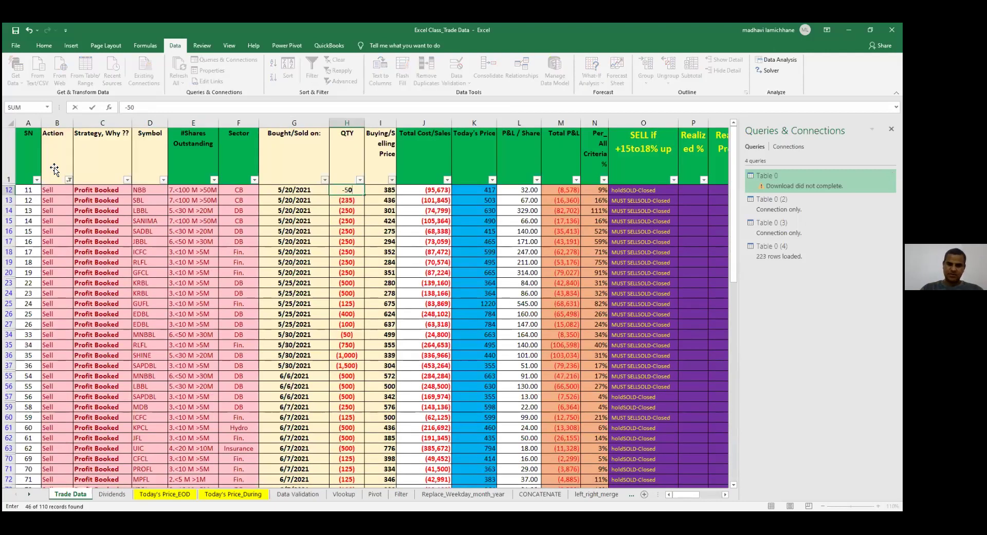
type("0")
key("ctrl+Return")
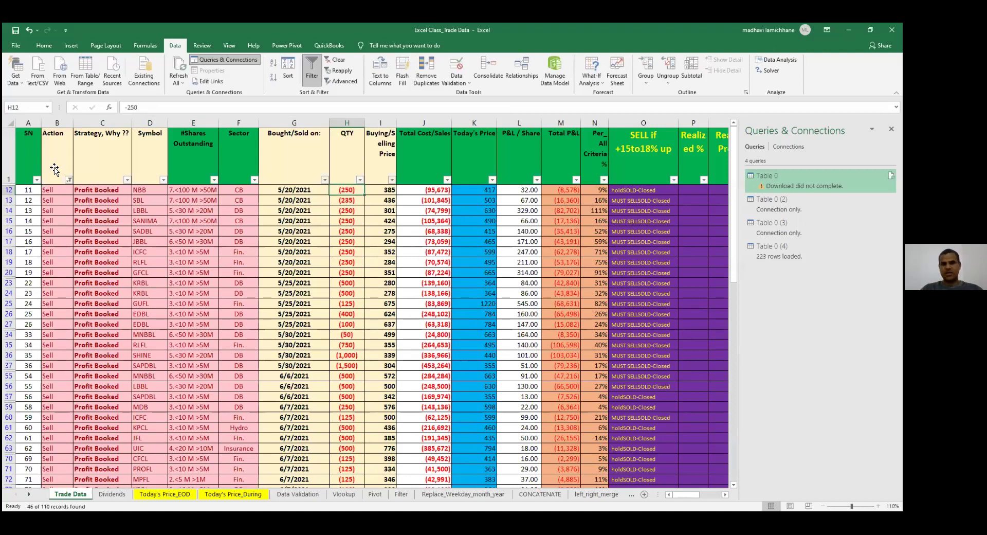
- Remove the filters from header row 1 so all buy and sell records are listed
key("Right")
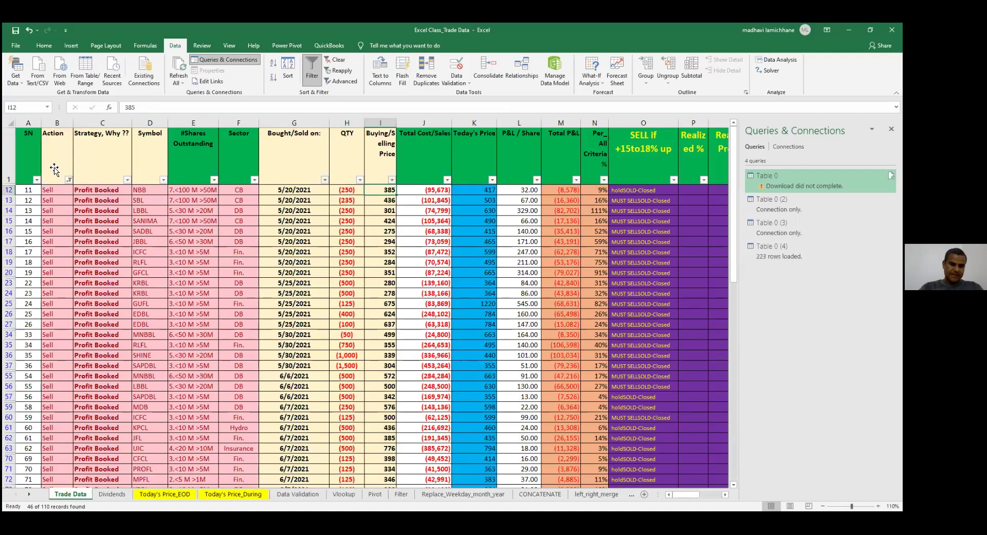
key("Up")
left_click(315, 72)
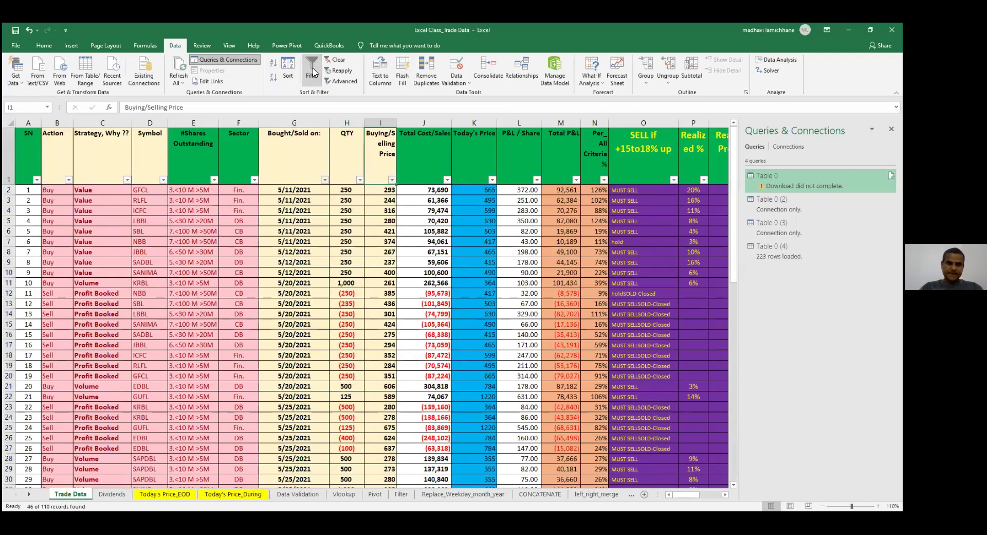
- Examine the Total Cost/Sales header and the formula of its first record in row 2
key("Right")
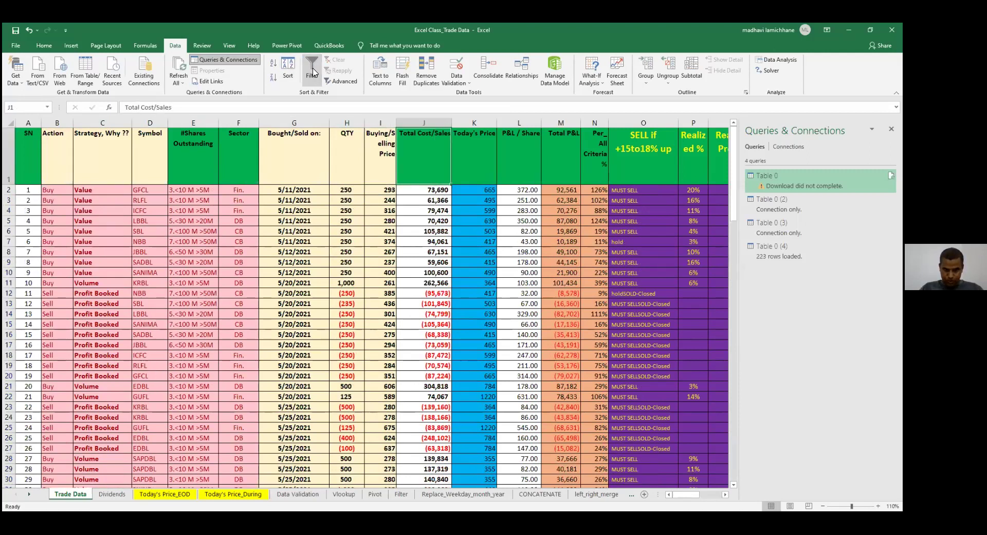
key("Down")
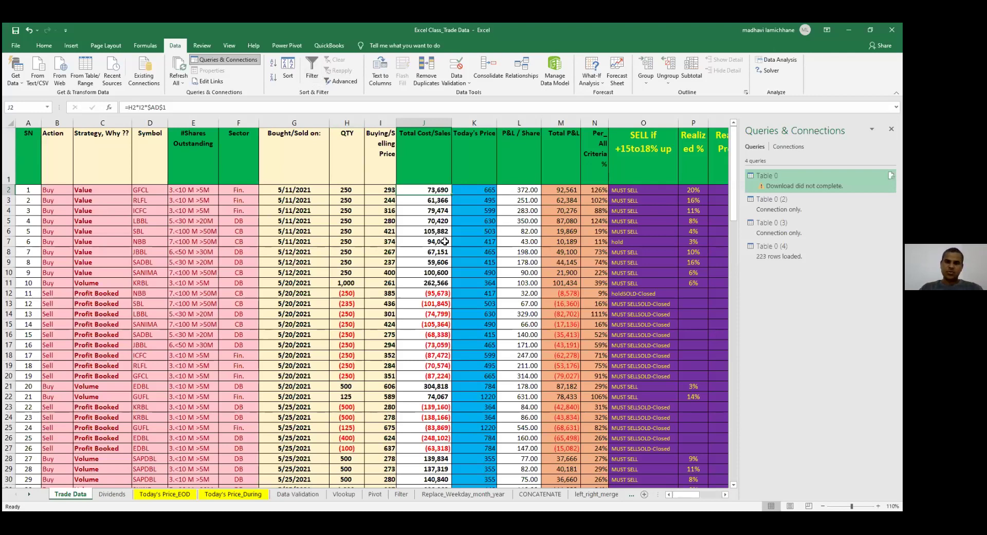
key("Up")
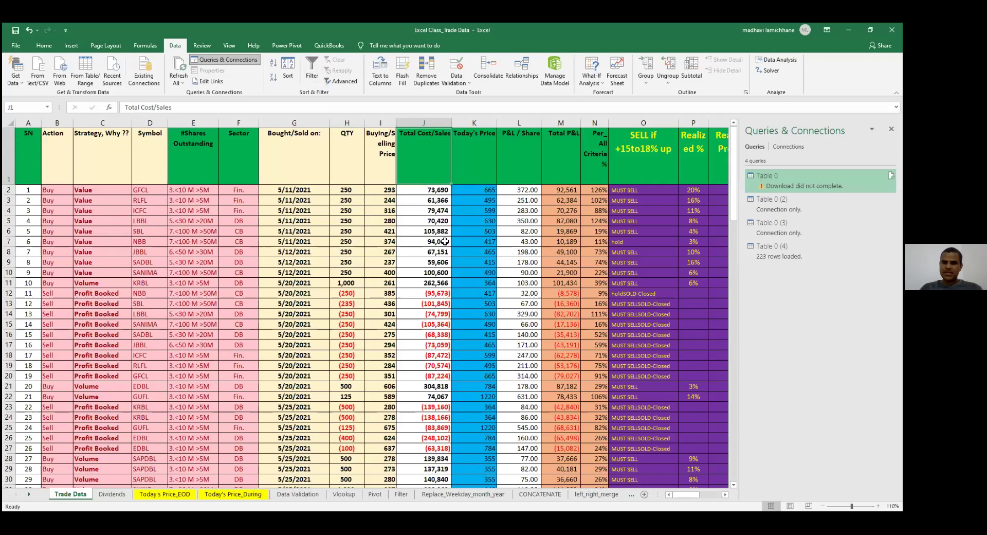
- Set the Broker Fees factor For Buy in cell AD1 to 1.004
key("ctrl+Right")
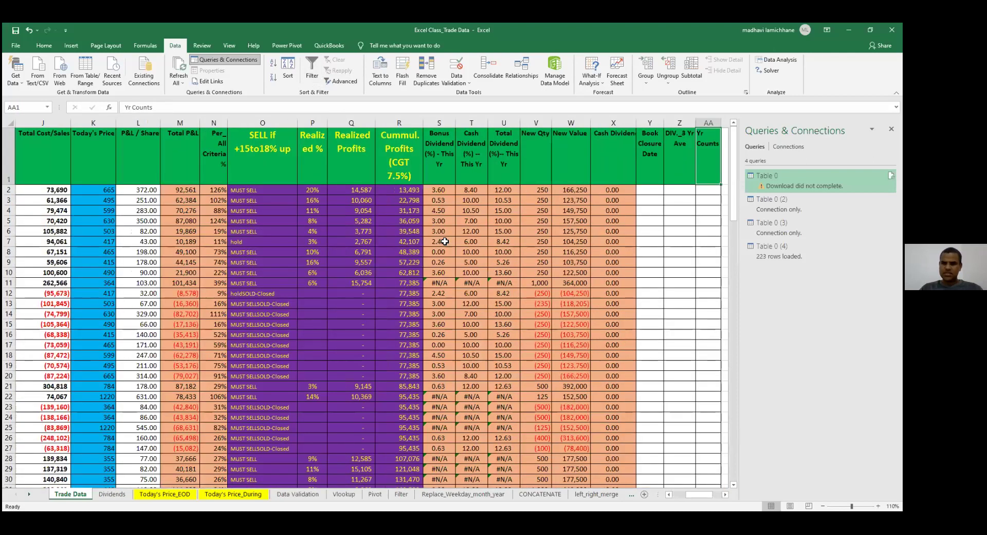
key("Right")
key("Right")
key("Right")
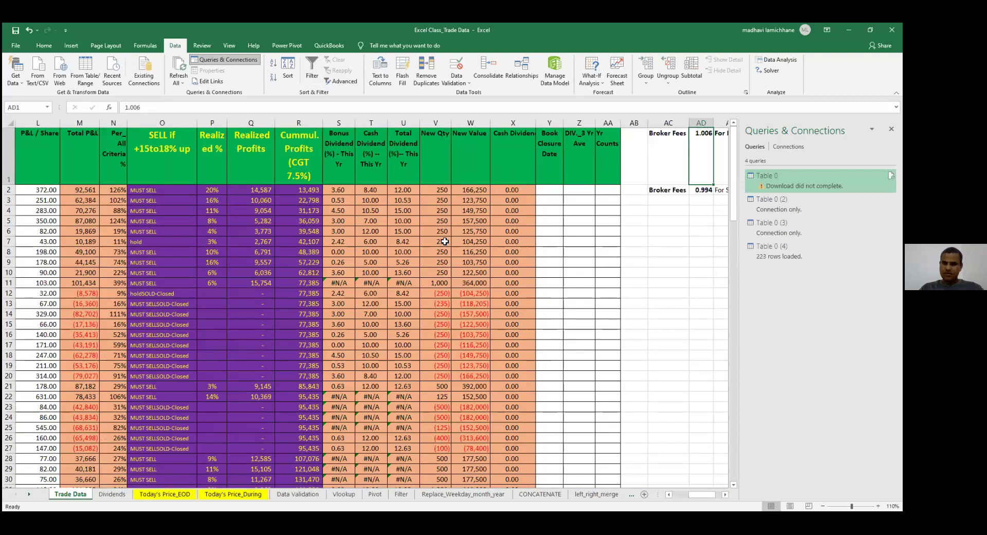
key("F2")
key("BackSpace")
type("4")
key("ctrl+Return")
- Edit the formula of the Broker Fees factor For Sell in cell AD2 to give 0.996
key("Down")
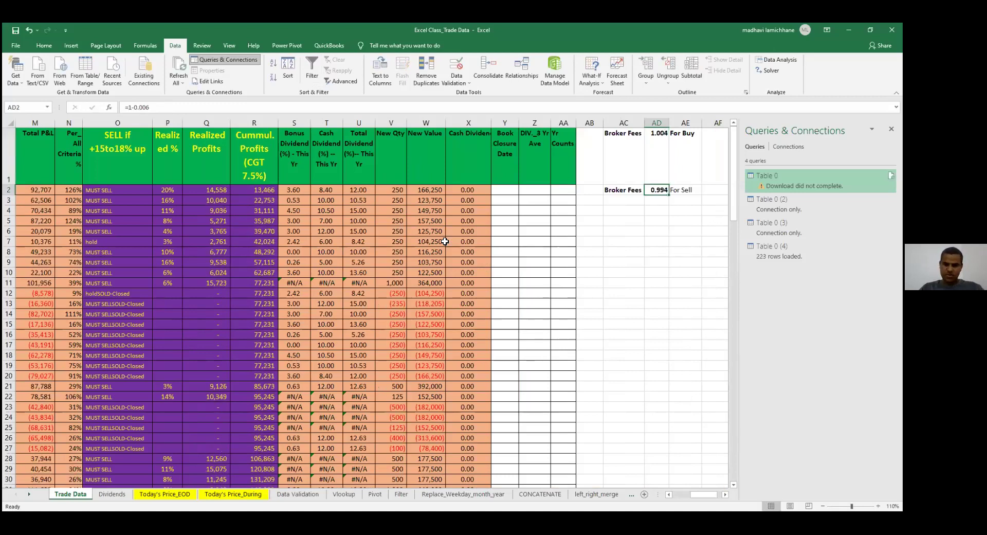
key("F2")
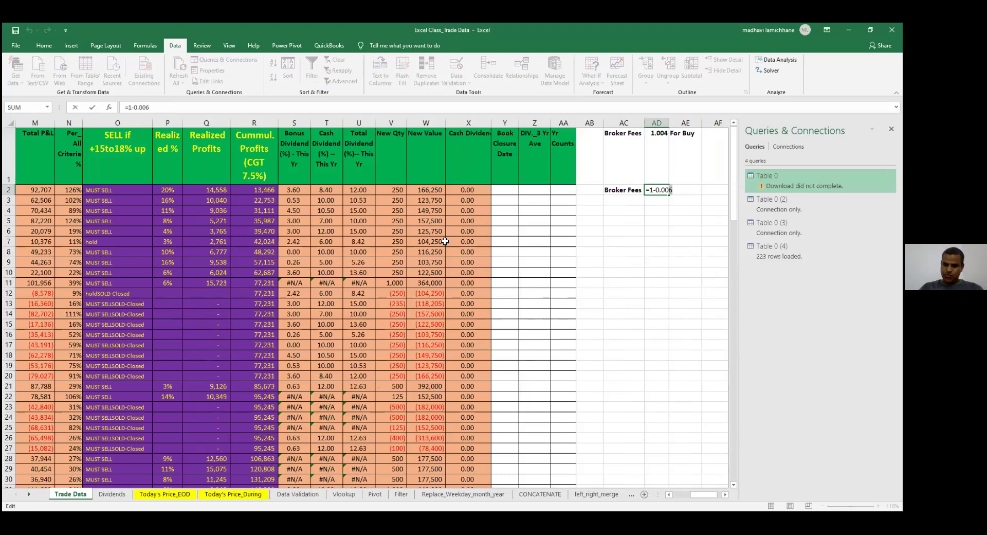
key("Return")
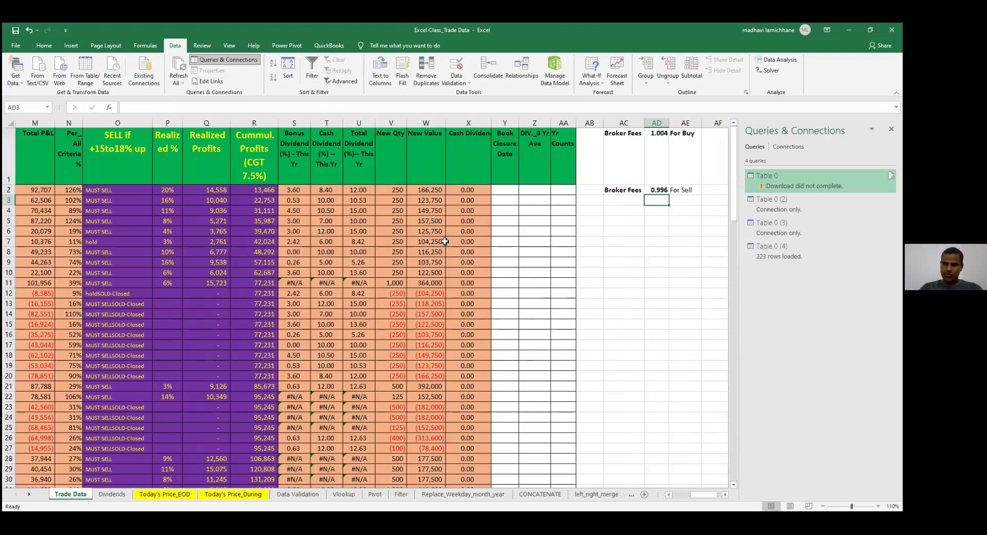
- Return to the Total Cost/Sales column, check its row 2 formula and select the whole column
key("Up")
key("Up")
key("Right")
key("Left")
key("Left")
key("Left")
key("Left")
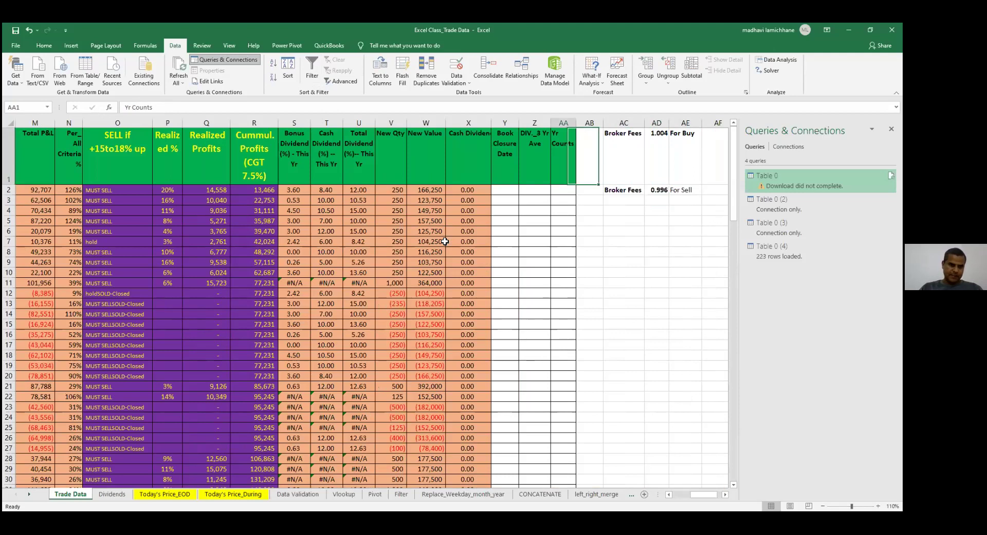
key("ctrl+Home")
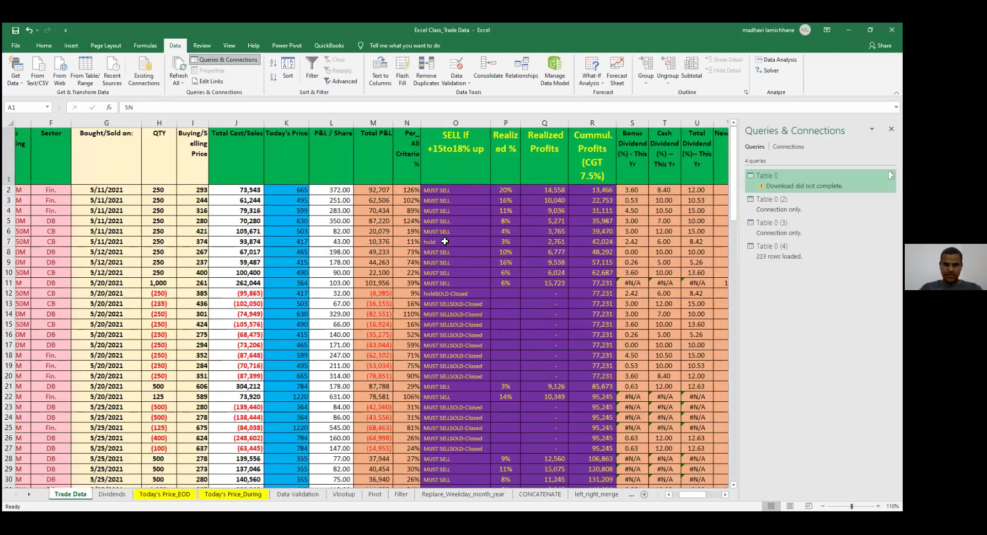
key("Right")
key("Right")
key("Right")
key("Right")
key("Right")
key("Right")
key("Right")
key("Right")
key("Right")
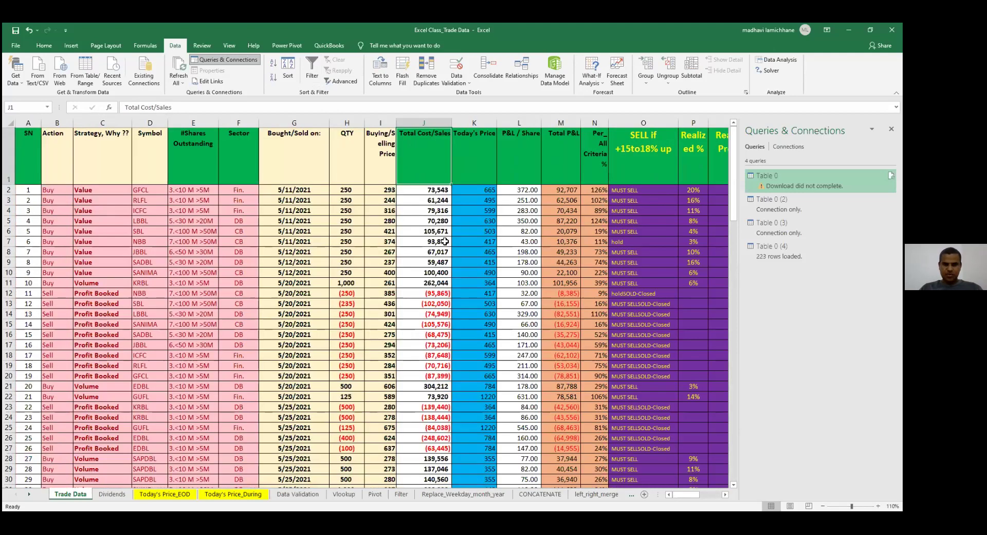
key("Down")
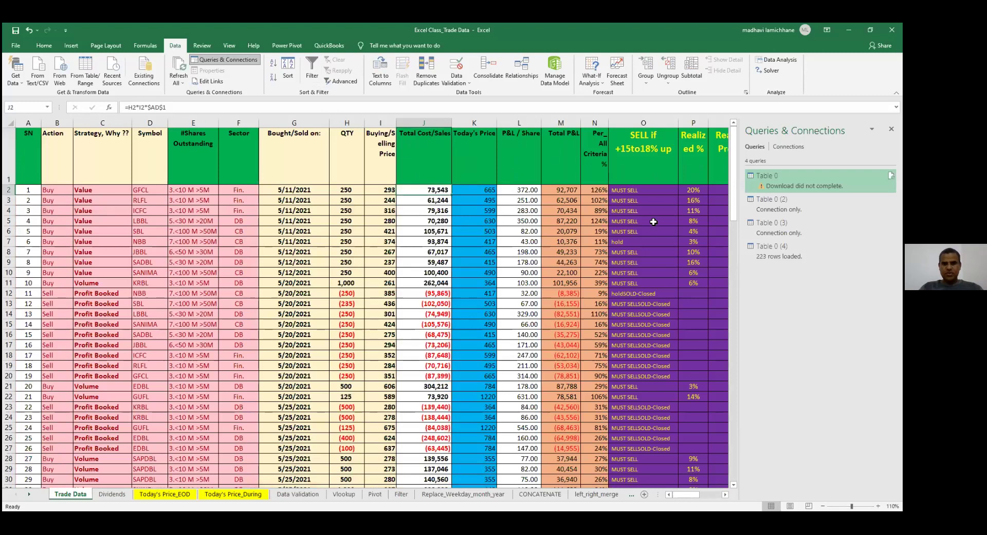
left_click(419, 123)
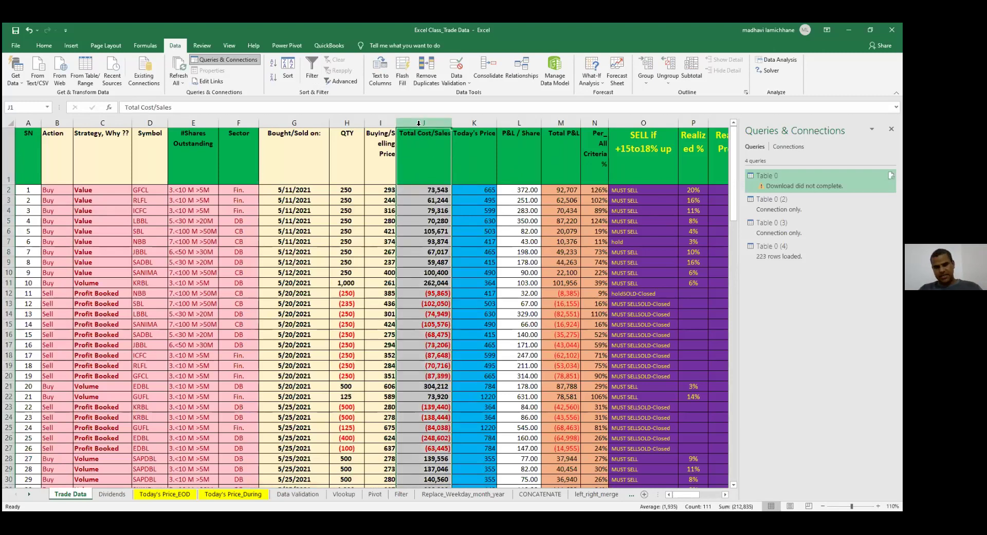
- Inspect the cell references in the first record's Total Cost/Sales formula in J2 without editing it
key("Right")
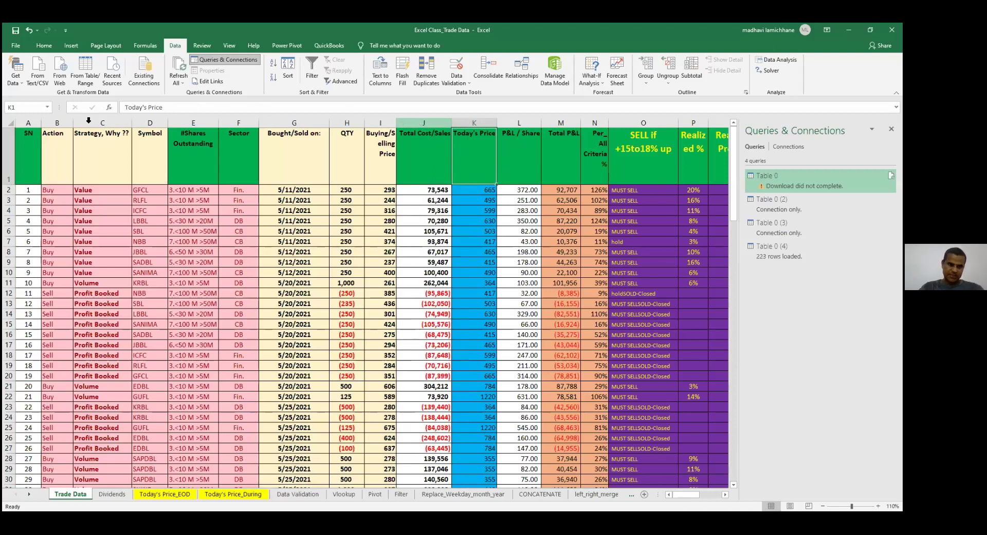
key("Left")
key("Down")
key("F2")
key("Escape")
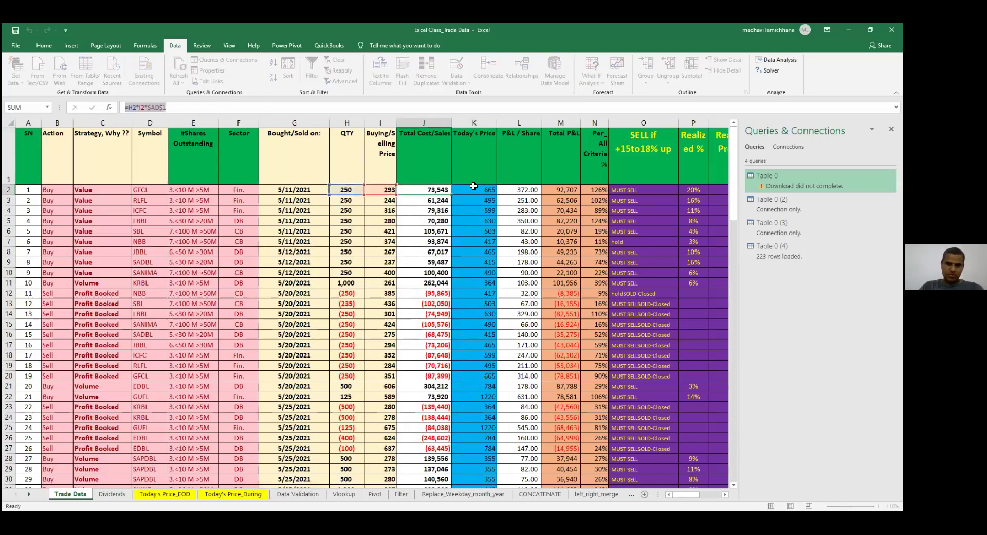
- Examine the first record's formulas from Today's Price through P&L / Share, Total P&L and Per_All Criteria %
left_click(474, 188)
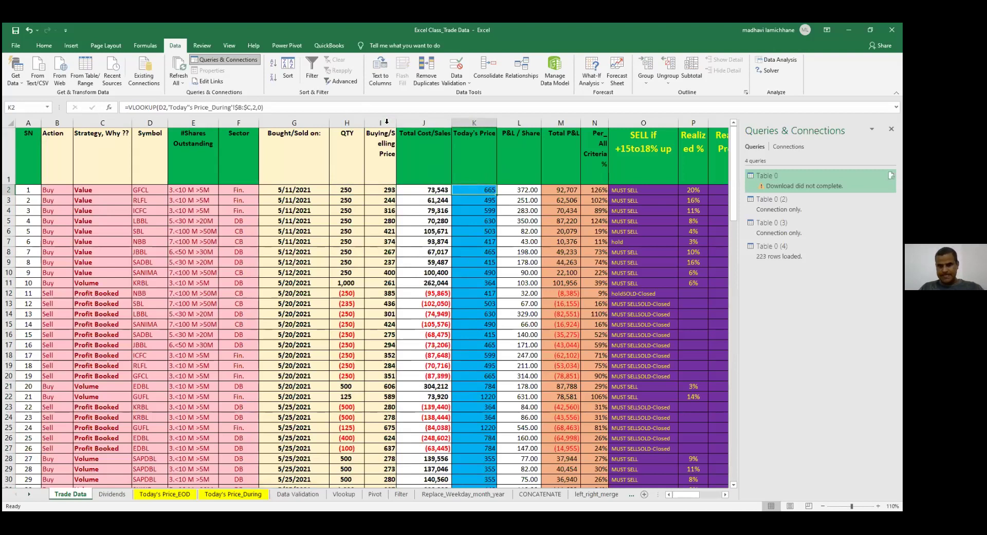
key("Right")
key("Right")
key("Right")
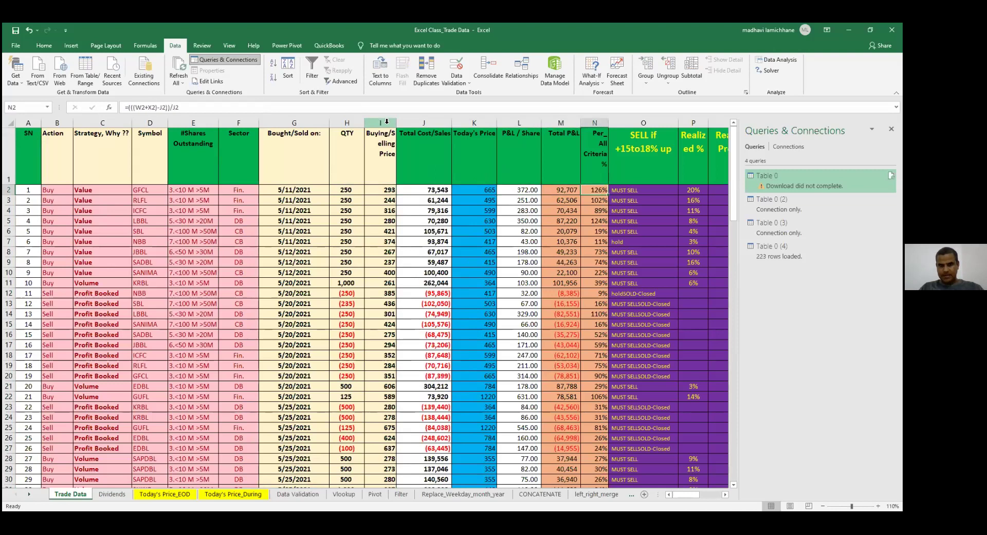
key("Left")
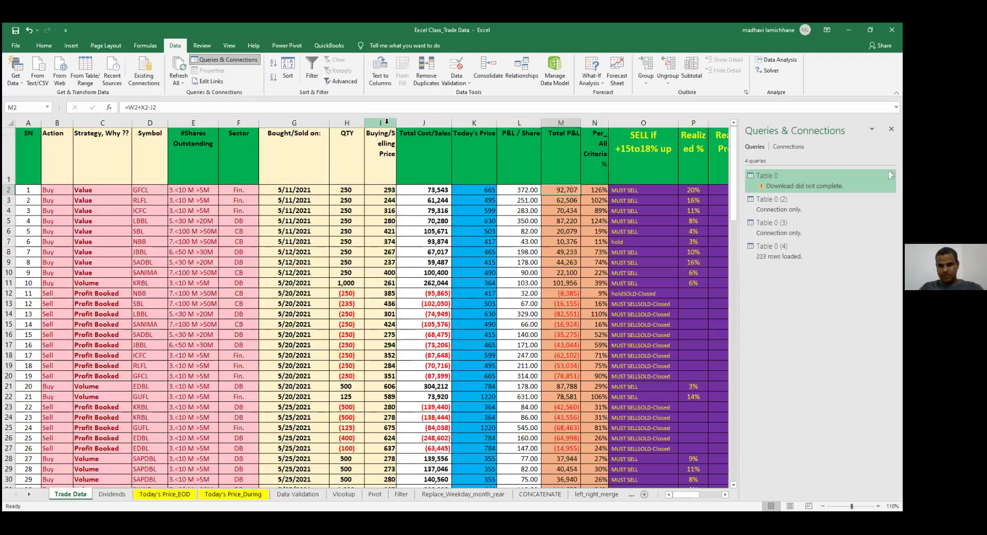
- Examine row 2 from Total P&L and the SELL if +15to18% up column through to Bonus Dividend (%)
key("Right")
key("Right")
key("Right")
key("Right")
key("Left")
key("Left")
key("Left")
key("Right")
key("Right")
key("Right")
key("Right")
key("Right")
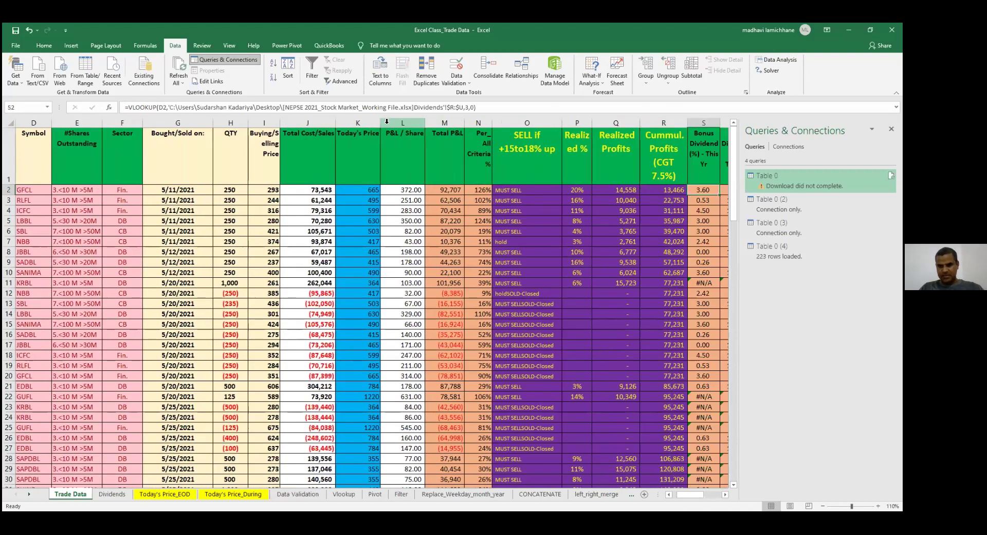
- Examine how the first record's Realized Profits depend on its Realized %, including the neighbouring cumulative profits column
key("Left")
key("Left")
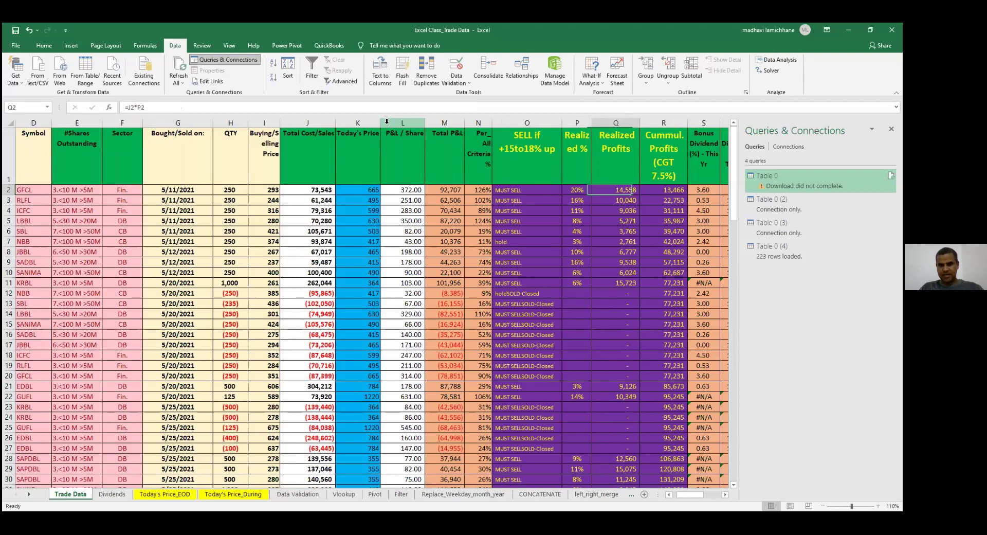
key("Left")
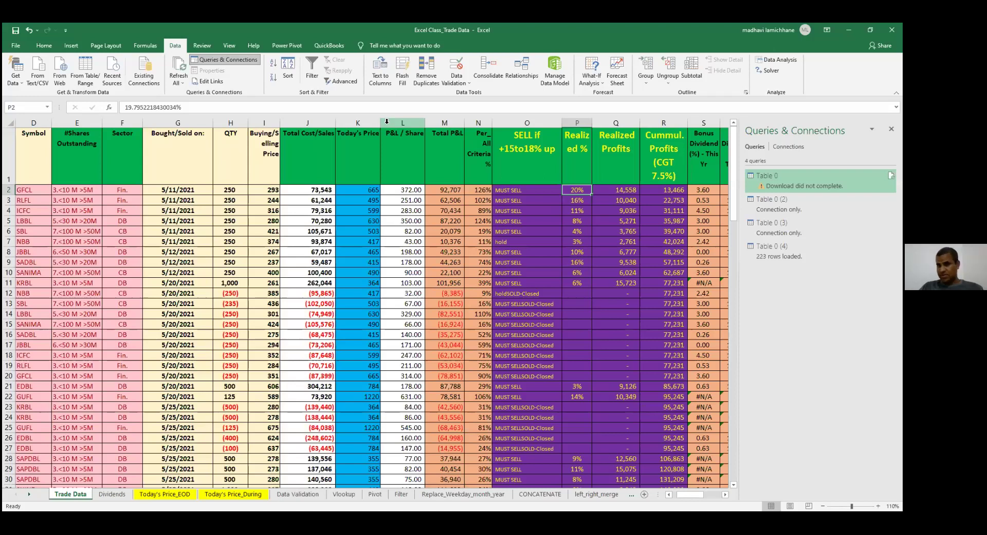
key("Right")
key("Right")
key("Right")
key("Right")
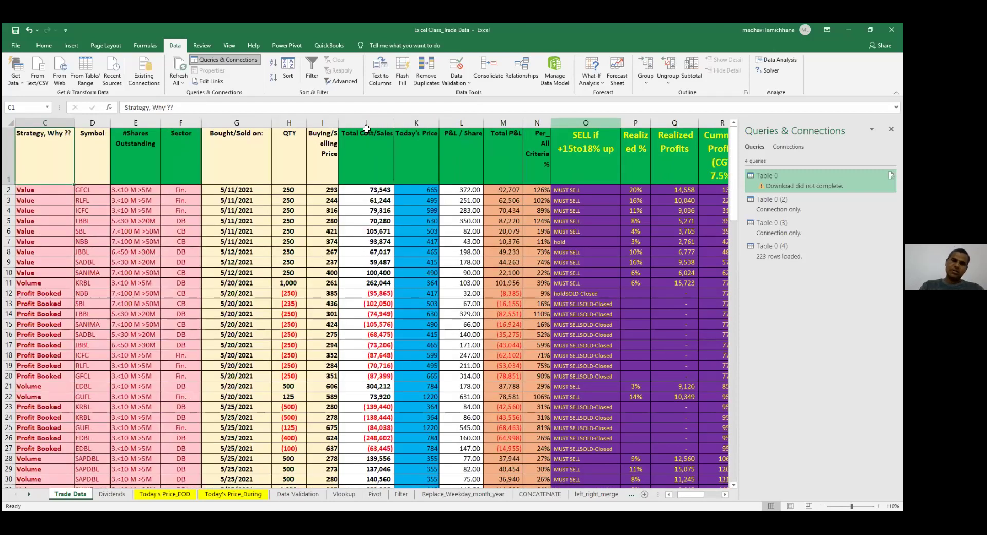
- Highlight the Action to Symbol columns and the Bought/Sold on to Buying/Selling Price columns, and check the #Shares Outstanding and Sector headers
key("Left")
key("ctrl+space")
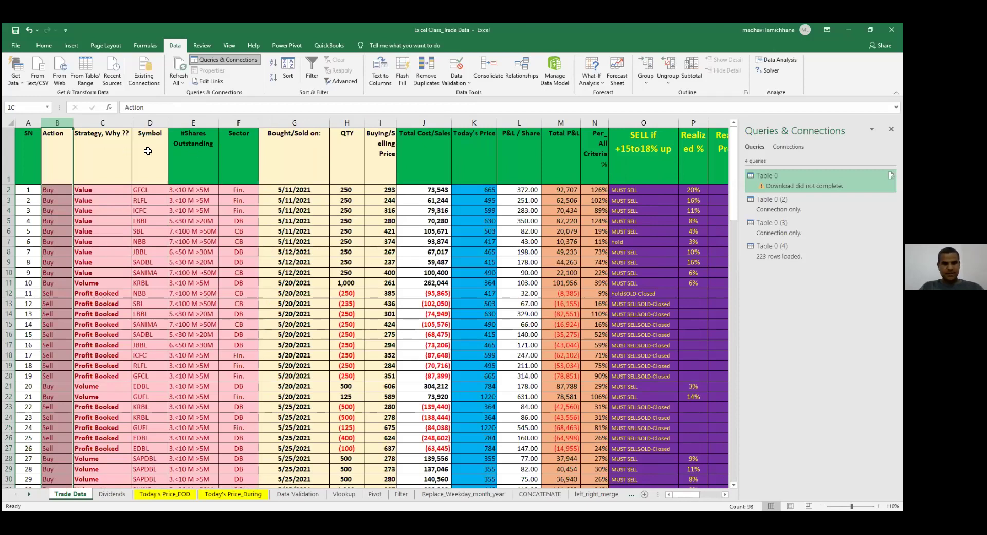
left_click_drag(57, 122, 151, 123)
left_click_drag(294, 123, 380, 123)
left_click(211, 153)
key("Right")
- Review the first record's calculated cells again, from Total Cost/Sales across to Per_All Criteria %
left_click(425, 154)
key("Down")
key("Right")
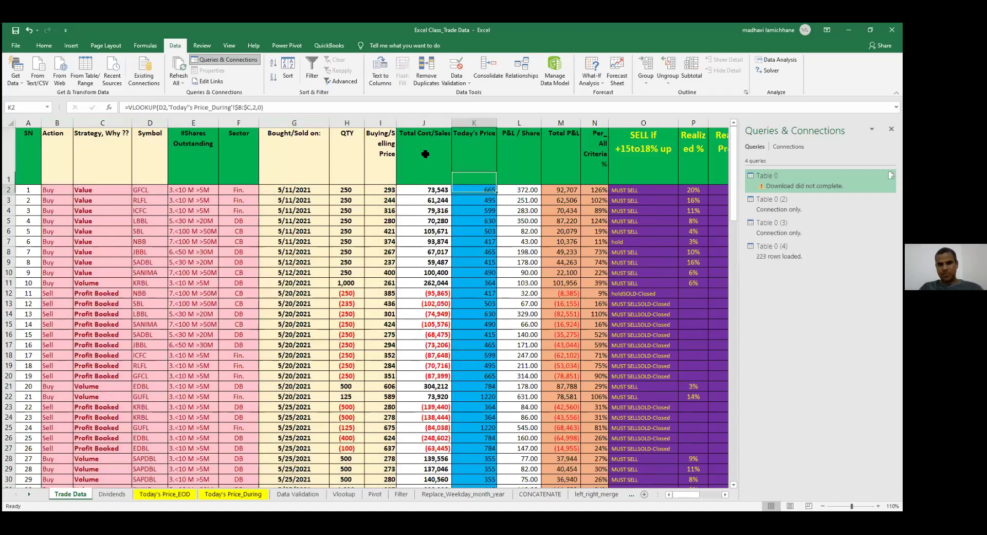
key("Right")
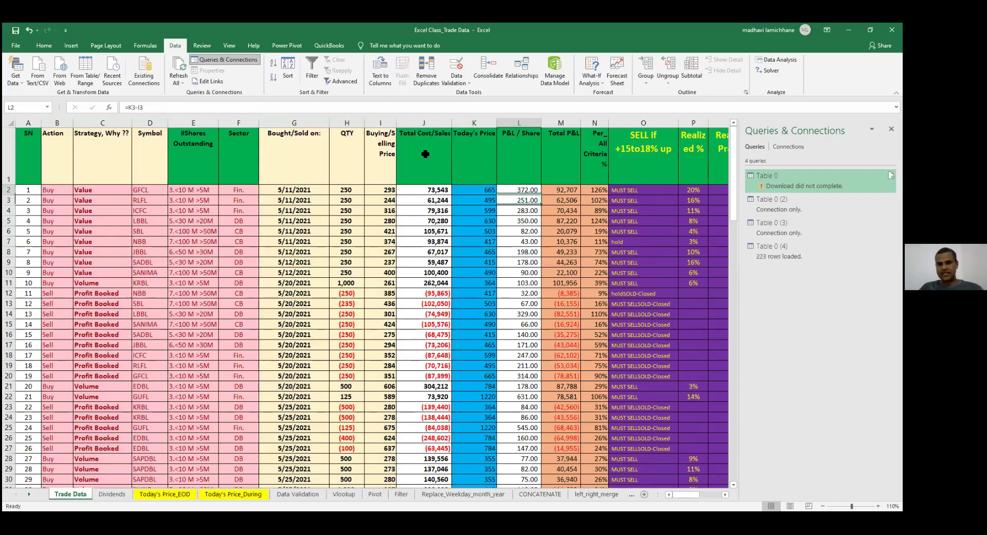
key("Up")
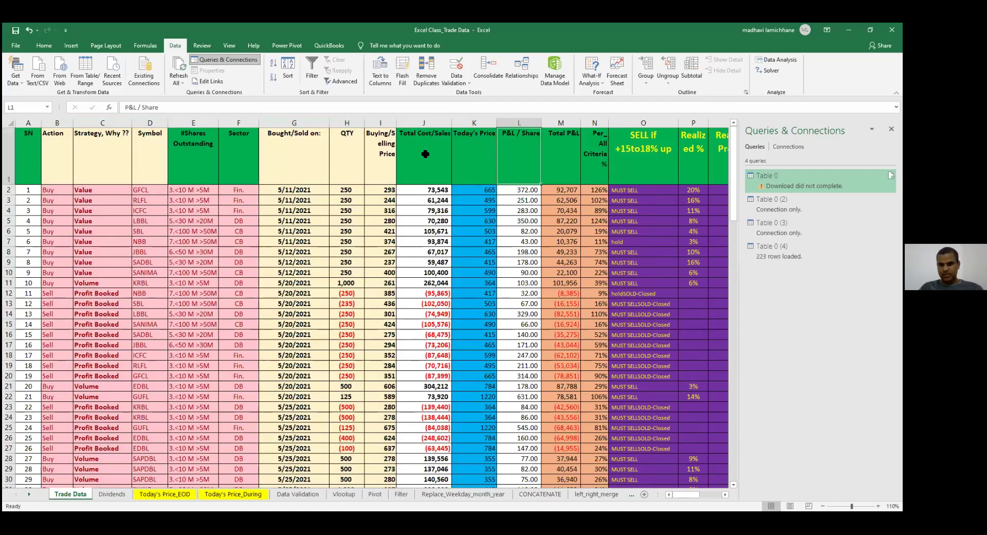
key("Right")
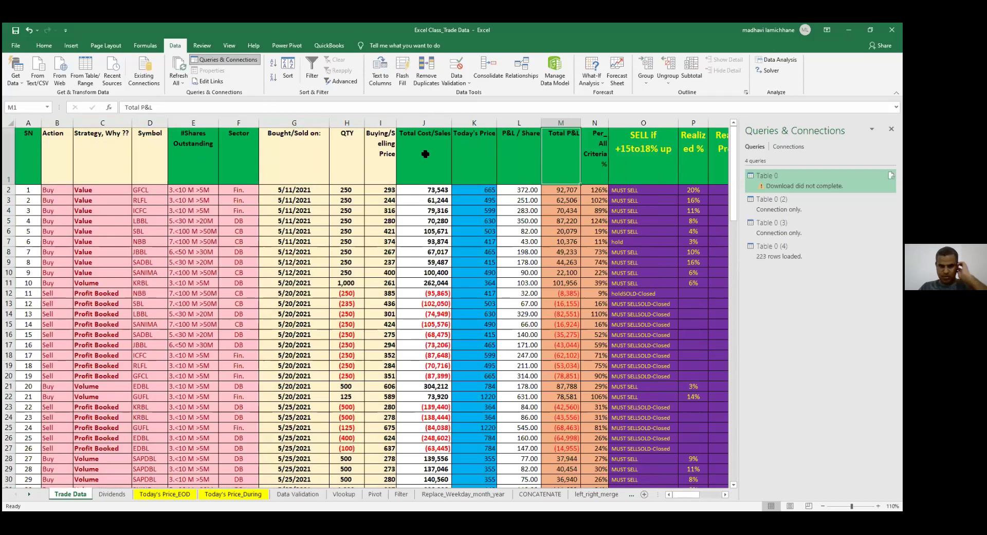
key("Down")
key("Up")
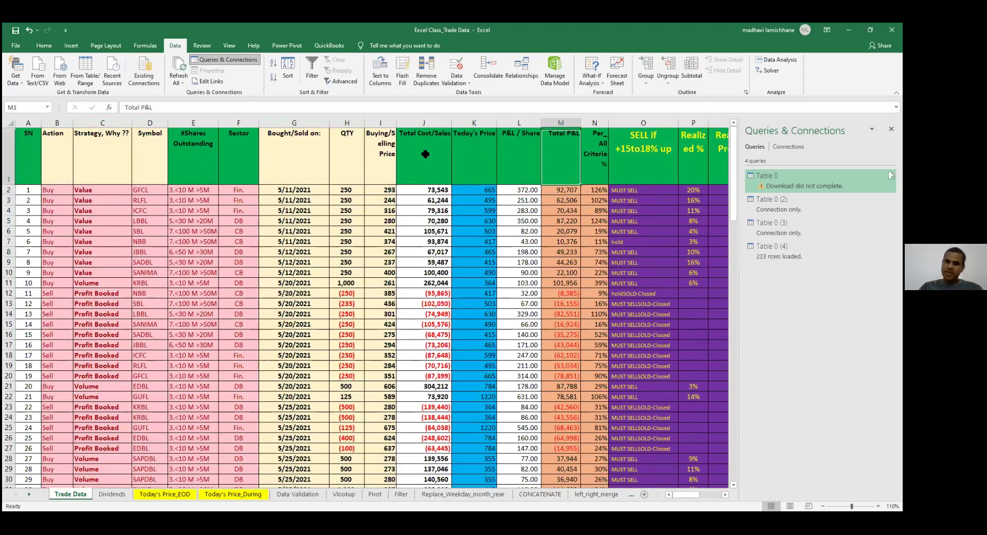
key("Down")
key("Right")
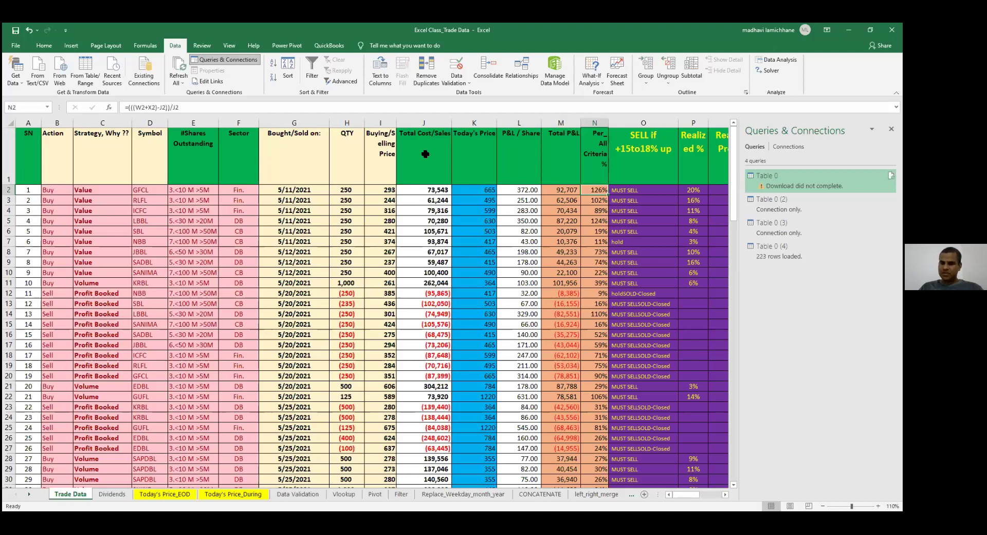
- Examine the SELL if +15to18% up header and the first record's formula in it, along with the neighbouring Realized % values
key("Up")
key("Right")
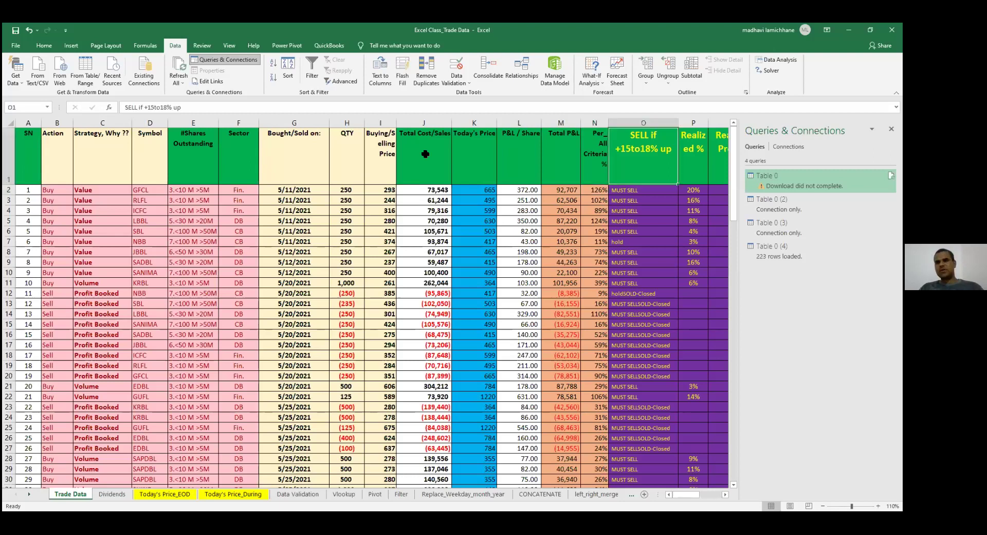
key("Down")
key("Up")
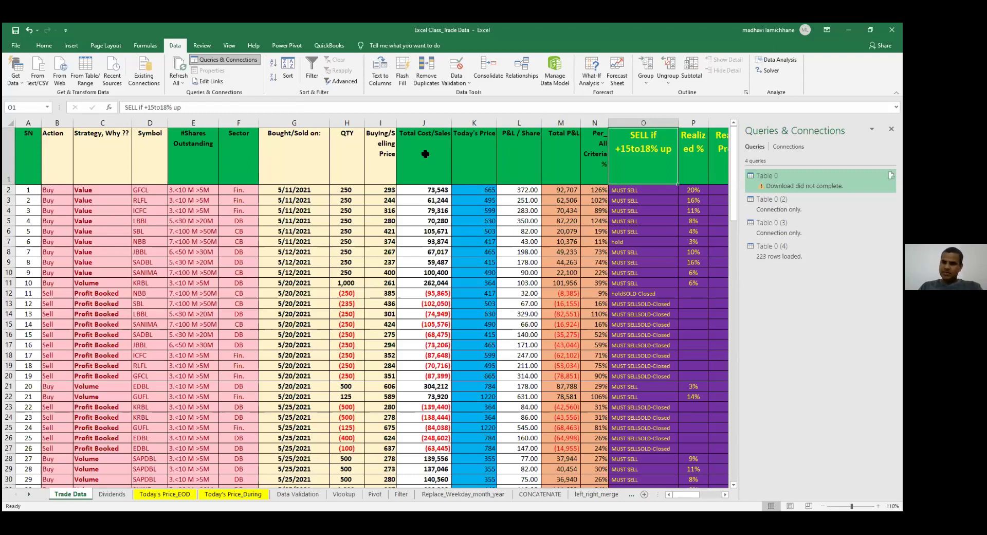
key("Down")
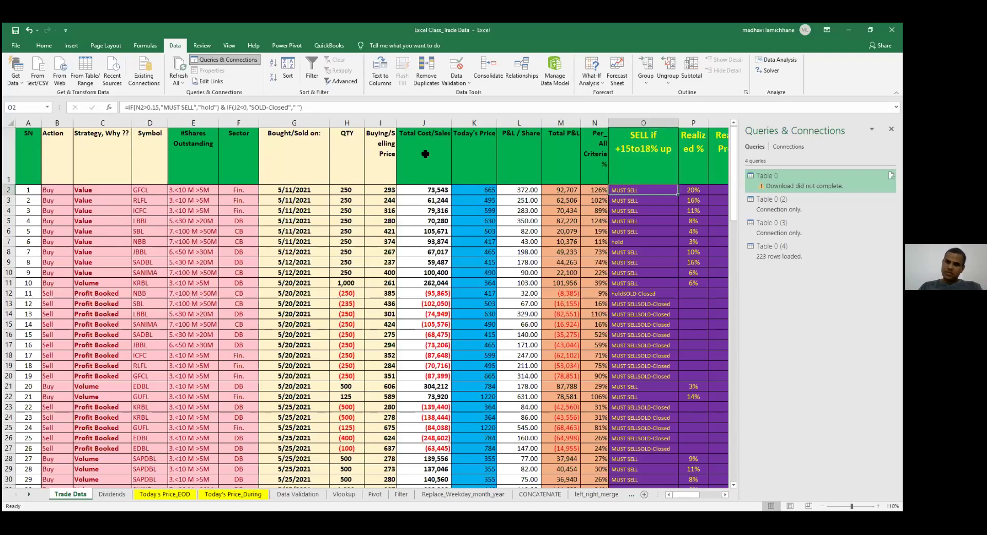
key("Right")
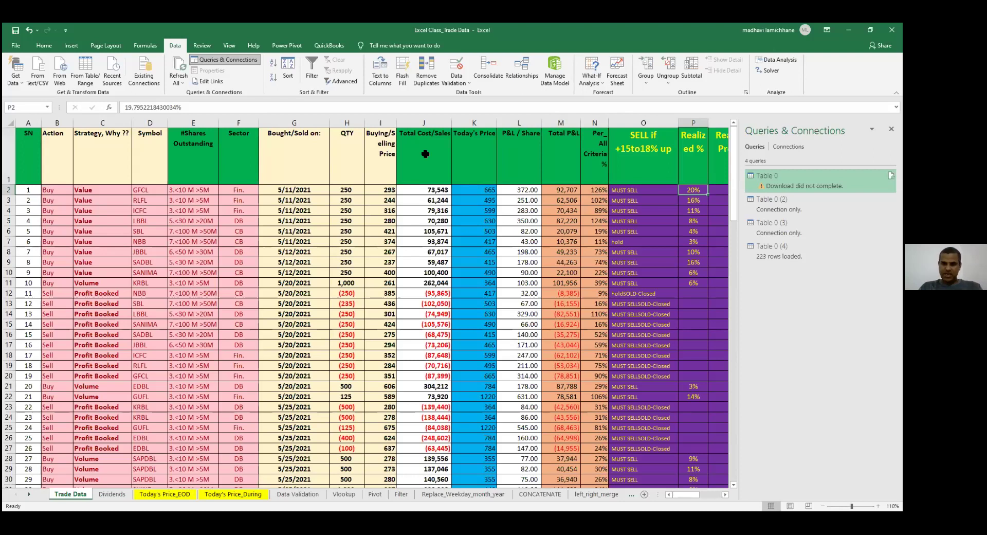
key("Down")
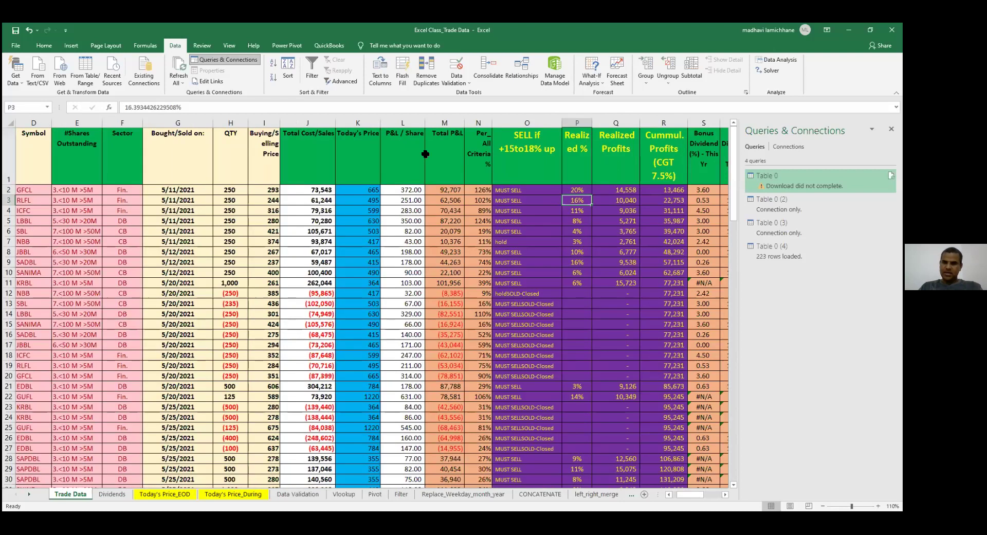
- Compare how the first record's Realized Profits and Cummul. Profits (CGT 7.5%) are calculated
key("Up")
key("Right")
key("Right")
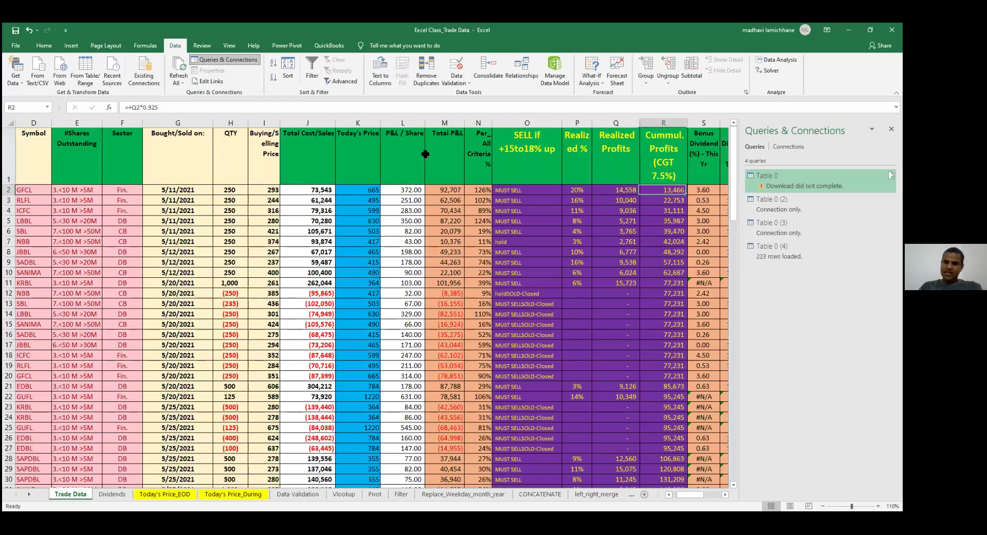
key("Left")
key("Up")
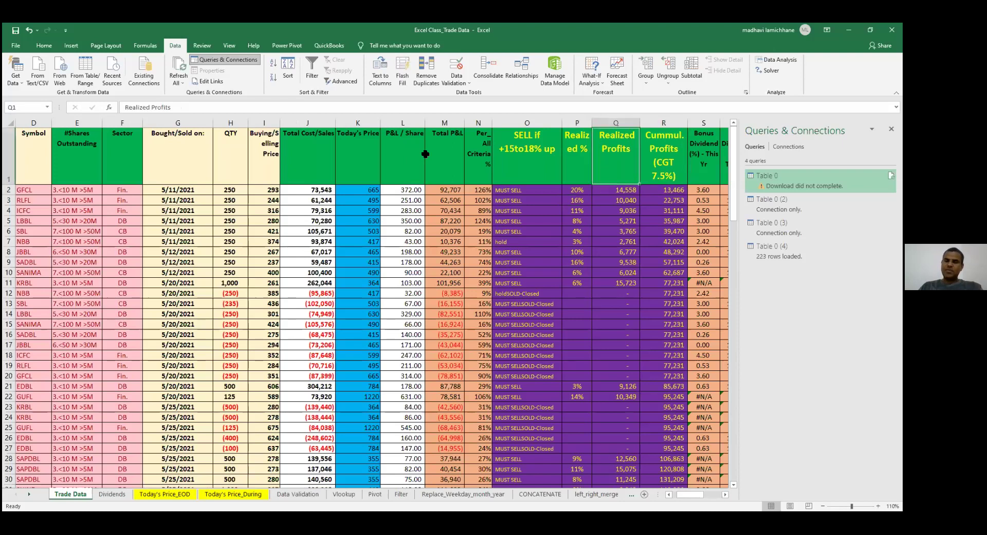
key("Down")
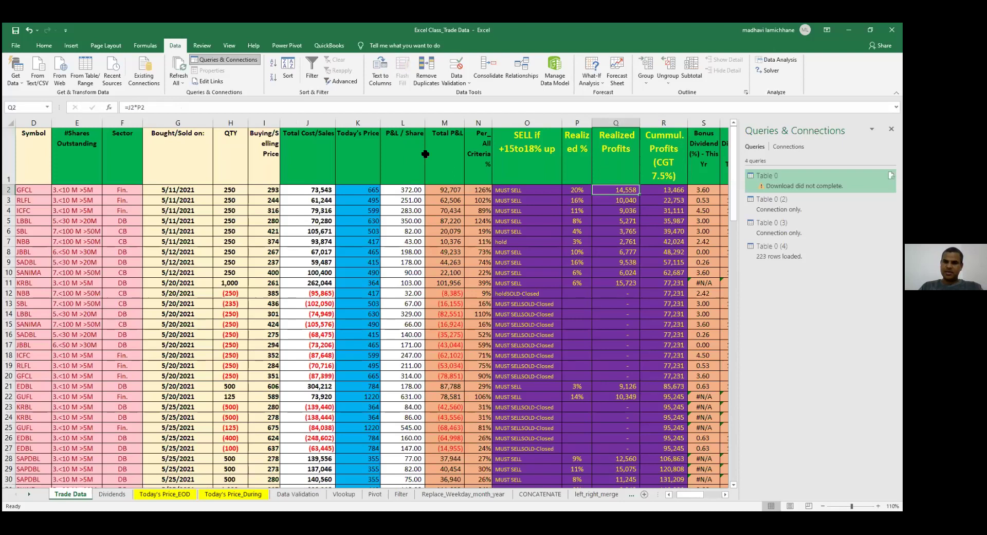
key("Up")
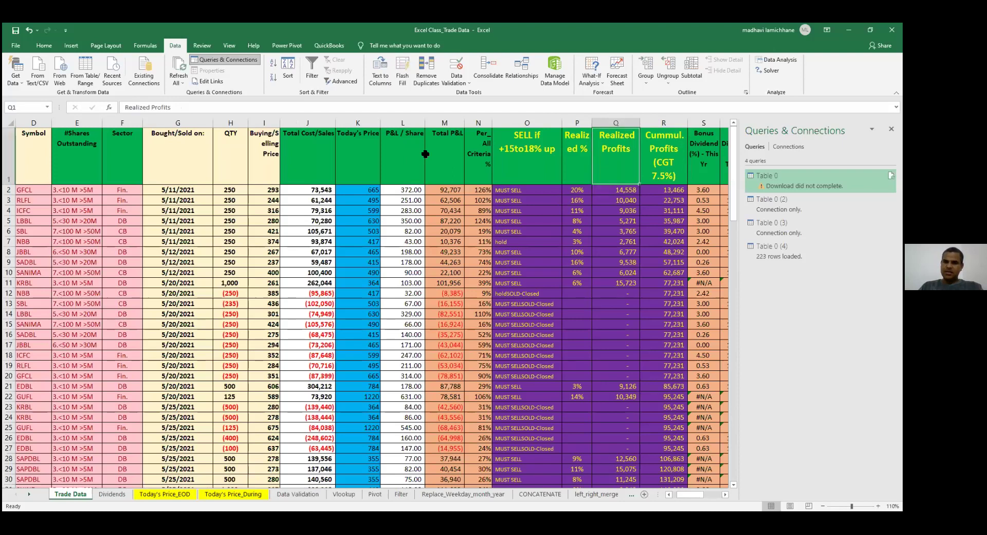
key("Down")
key("Right")
- Follow the Cummul. Profits (CGT 7.5%) formula down its column to the last filled row
key("Down")
key("Down")
key("Down")
key("Down")
key("Down")
key("Down")
key("Down")
key("Down")
key("Down")
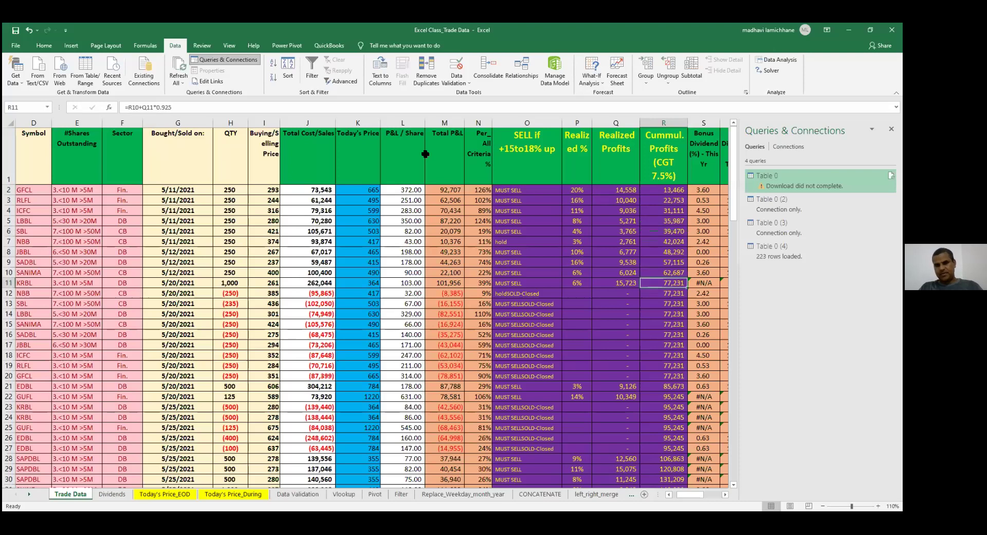
key("ctrl+Down")
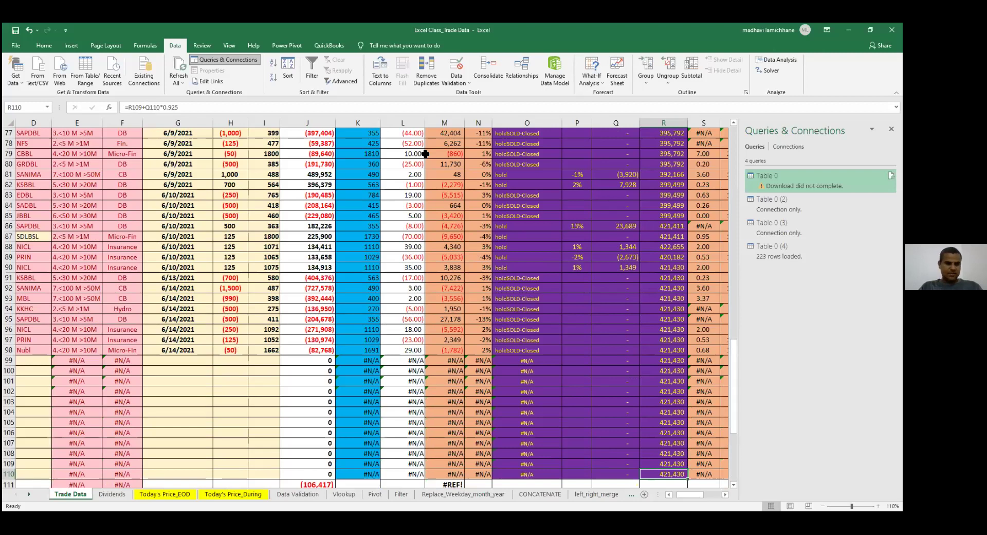
- Locate the most recent trade above the blank prefilled rows and check its Bought/Sold on date
key("Left")
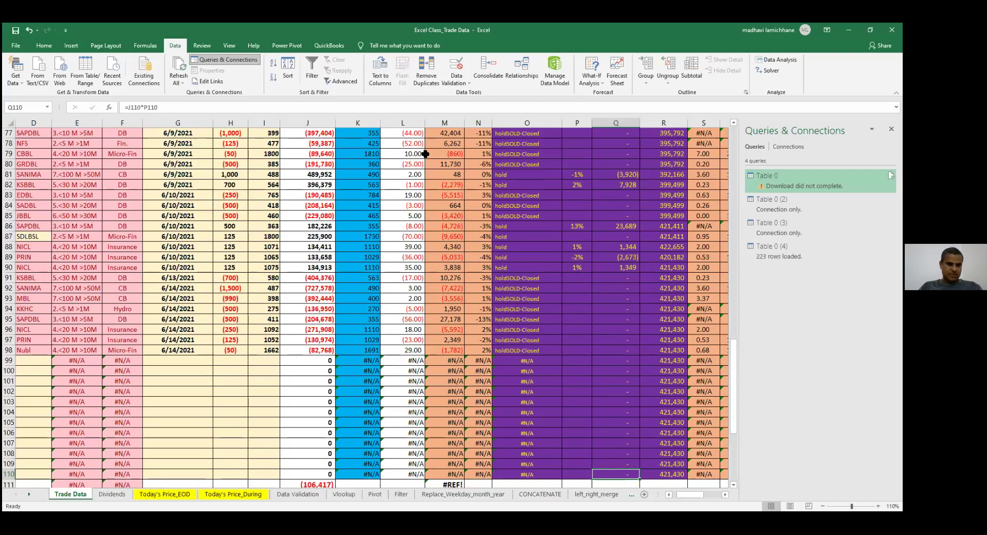
key("Home")
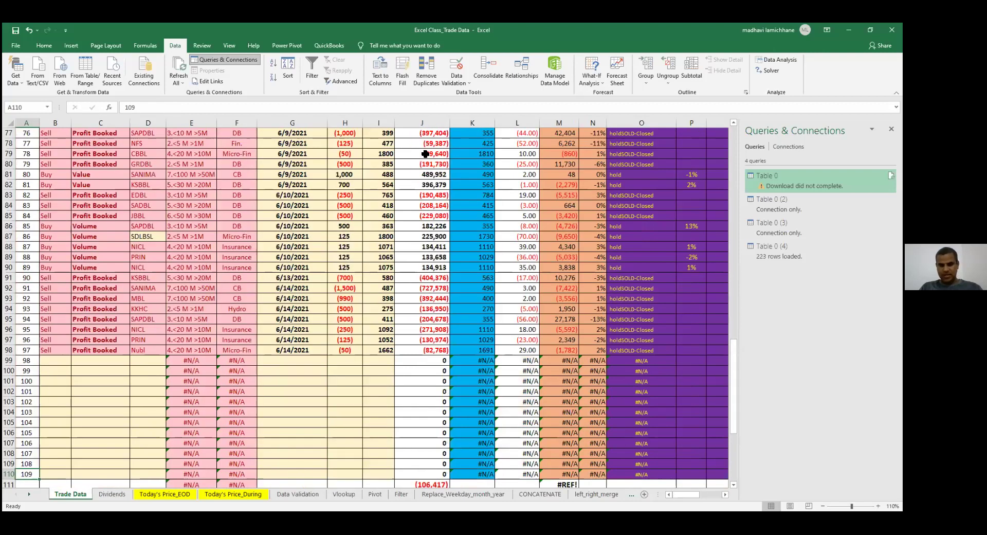
key("Right")
key("Right")
key("Right")
key("Right")
key("Right")
key("Right")
key("Right")
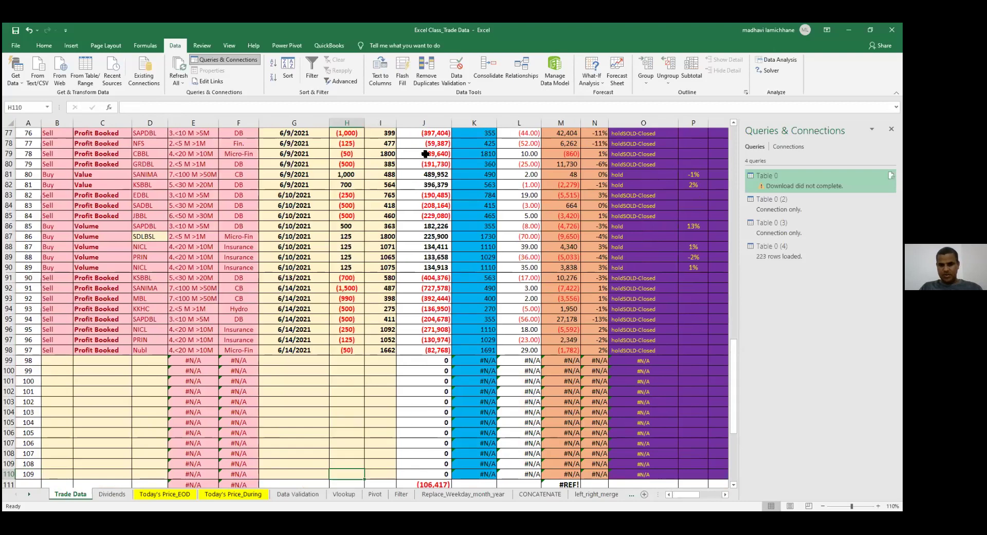
key("ctrl+Up")
key("Left")
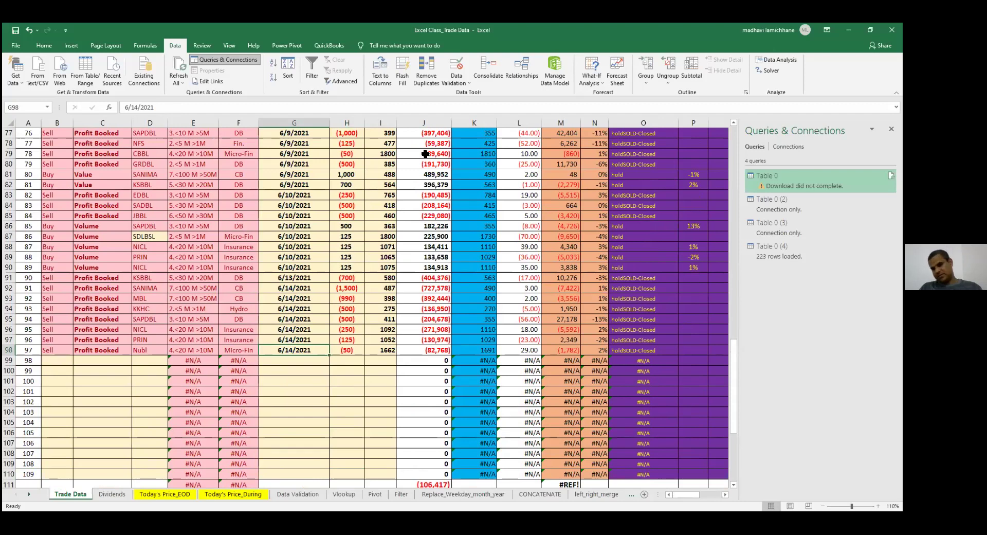
- Examine the last trade's row from QTY across to its Cummul. Profits (CGT 7.5%) cell
key("Right")
key("Right")
key("Right")
key("Right")
key("Right")
key("Right")
key("Right")
key("Right")
key("Right")
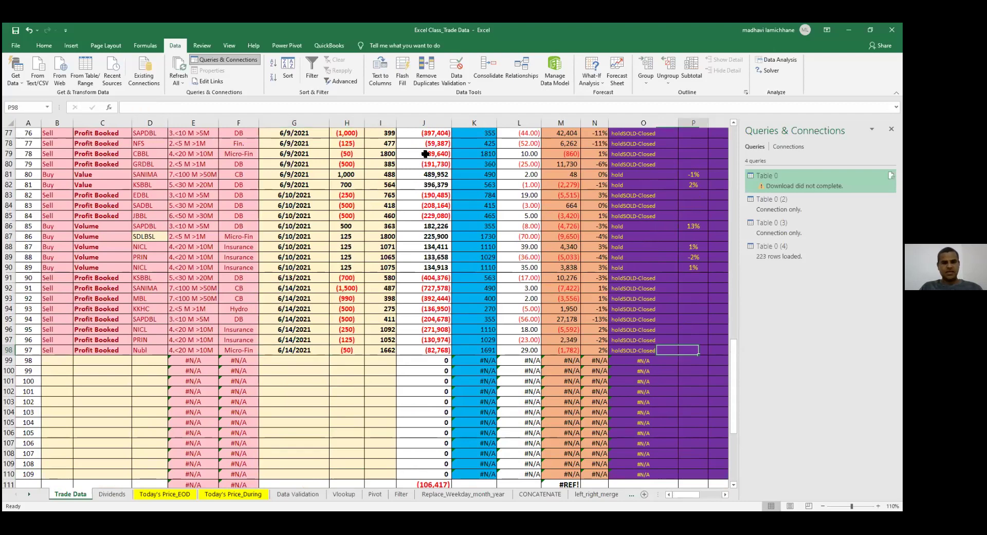
key("Right")
key("Right")
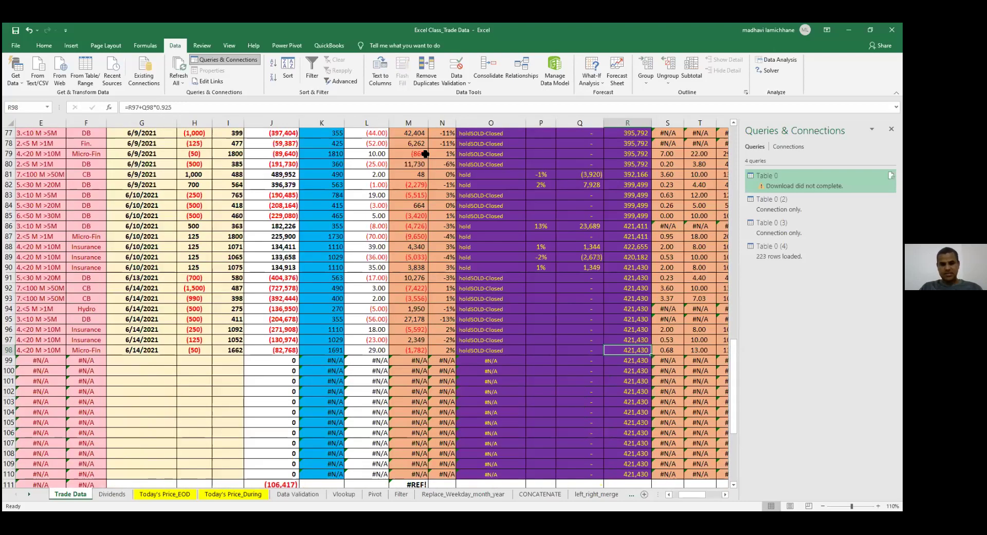
- Trace the last trade's row back to its Bought/Sold on date and review the earlier June trades above it
key("Left")
key("Left")
key("Left")
key("Left")
key("Left")
key("Left")
key("Left")
key("Left")
key("Left")
key("Left")
key("Left")
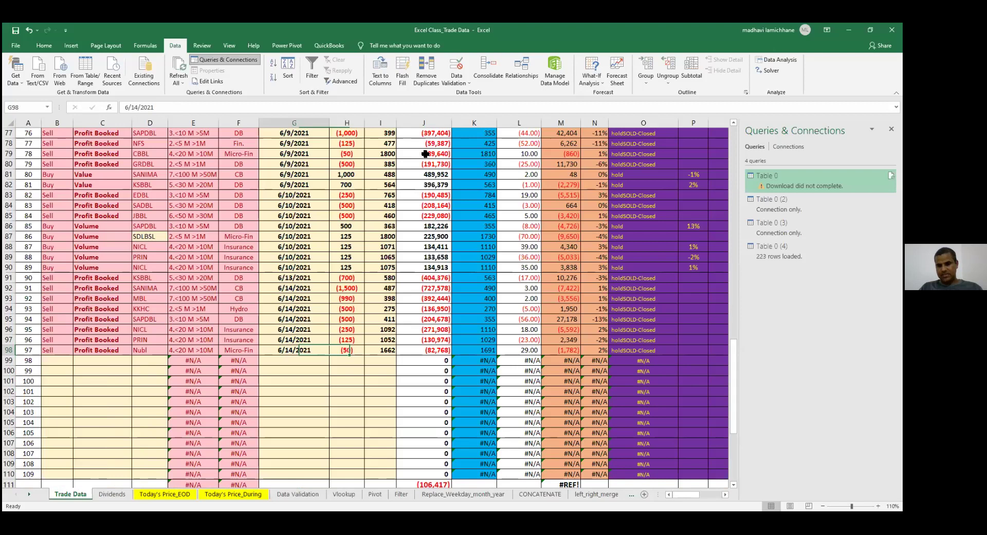
scroll(426, 153, "up", 4)
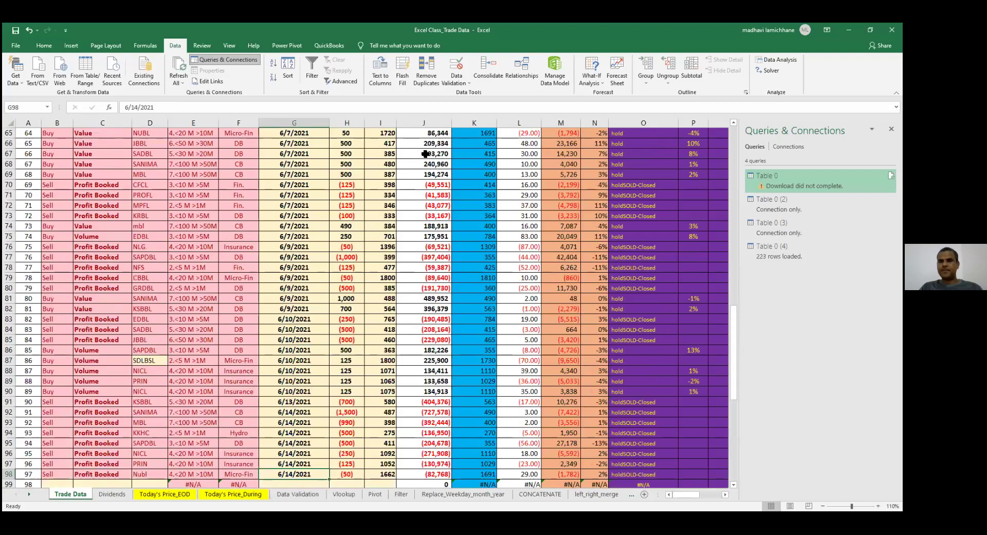
- Go across the last trade's row again up to its Realized Profits formula, with the earlier trades' profits in view
key("Right")
key("Right")
key("Right")
key("Right")
key("Right")
key("Right")
key("Right")
key("Right")
key("Right")
key("Right")
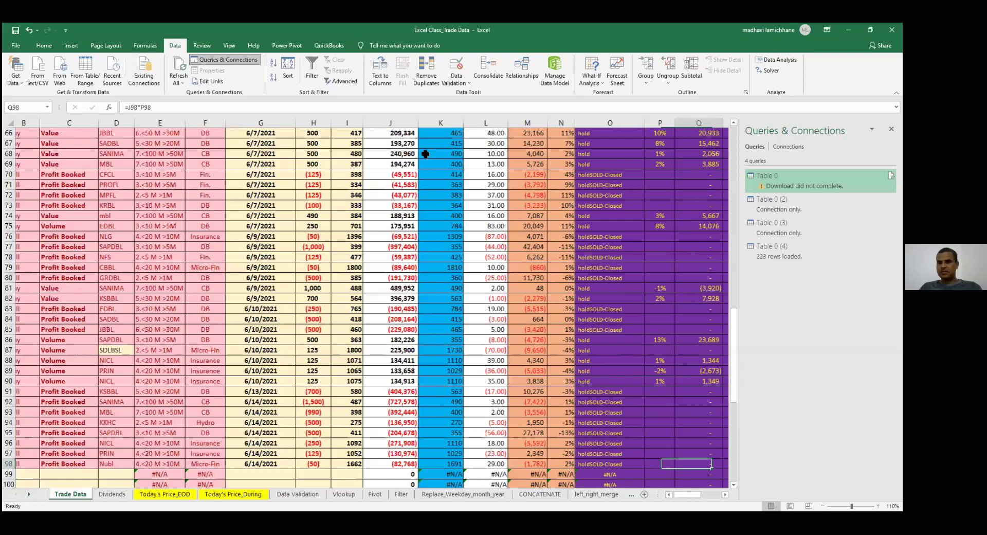
scroll(425, 153, "right", 1)
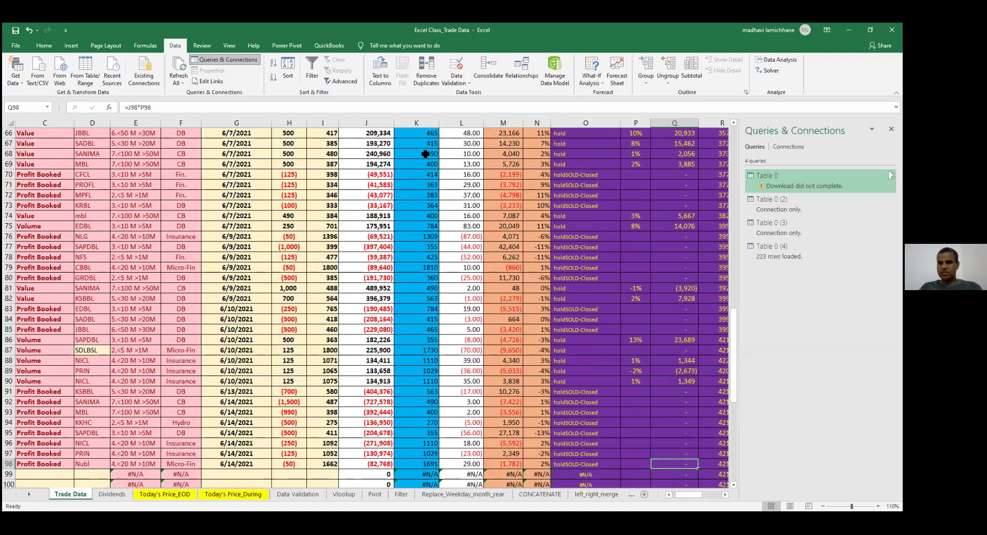
- Return to the header row and examine the first record's Bonus, Cash and Total Dividend (%) lookup formulas
key("ctrl+Up")
key("Right")
key("Right")
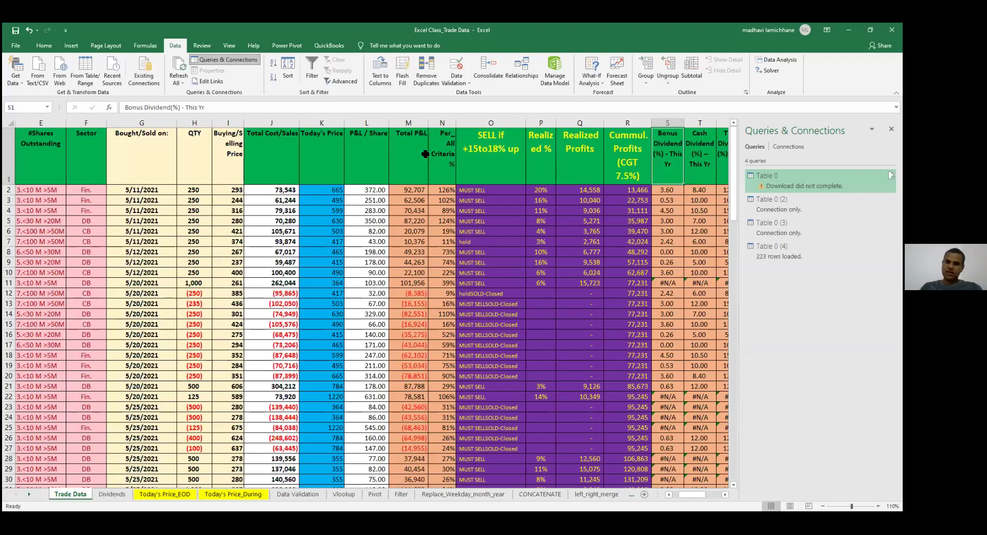
key("Down")
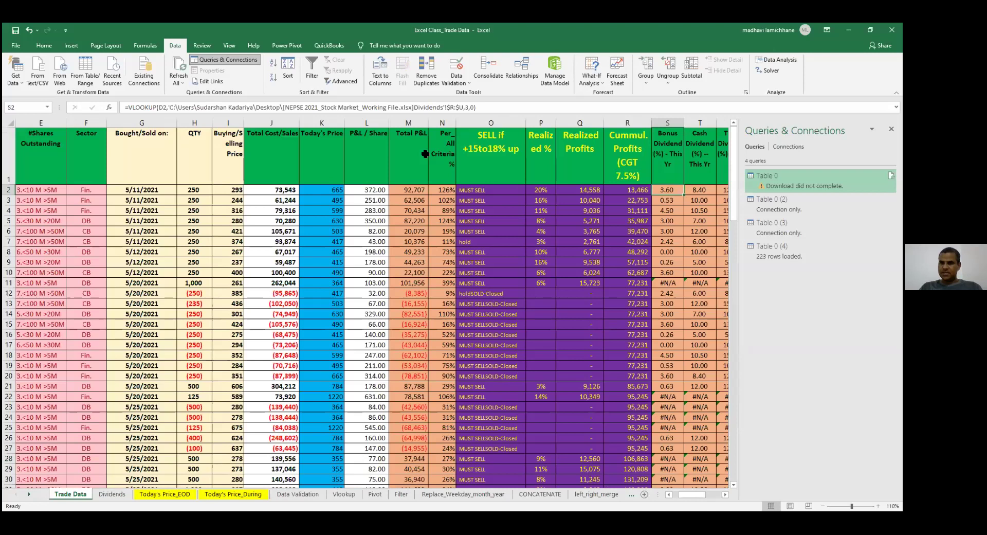
key("Right")
key("Right")
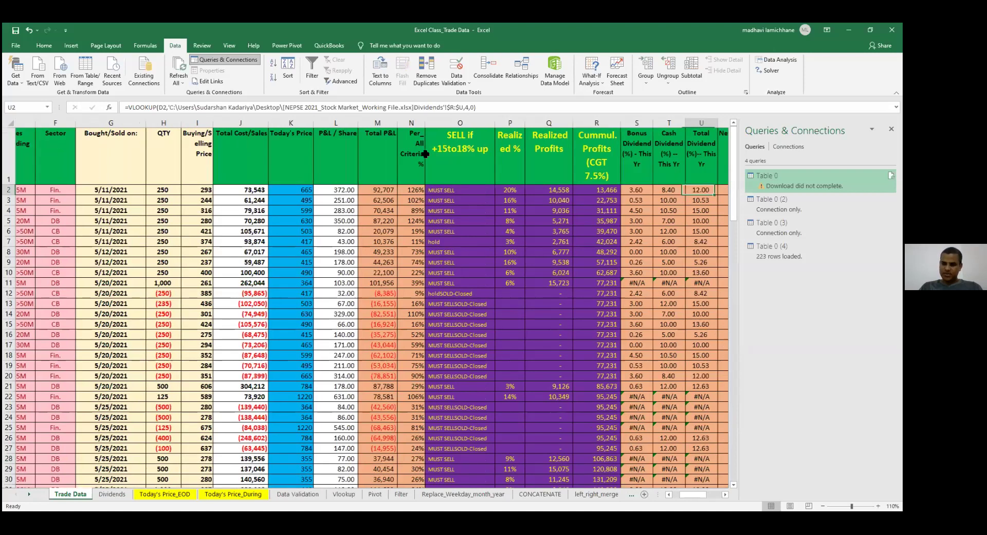
- Examine the remaining columns from New Qty and New Value through Cash Dividend and Book Closure Date to Yr Counts
key("Right")
key("Right")
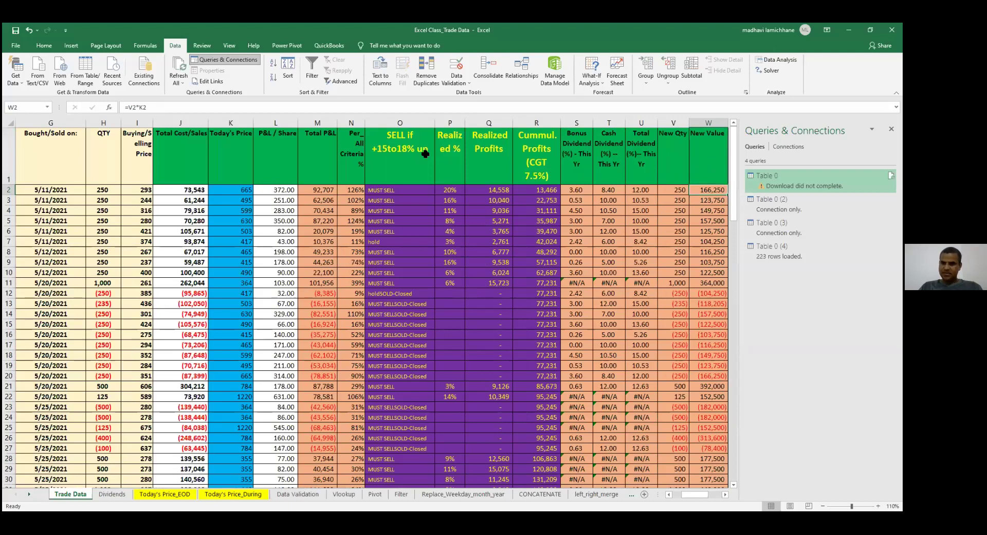
key("Right")
key("Right")
key("Right")
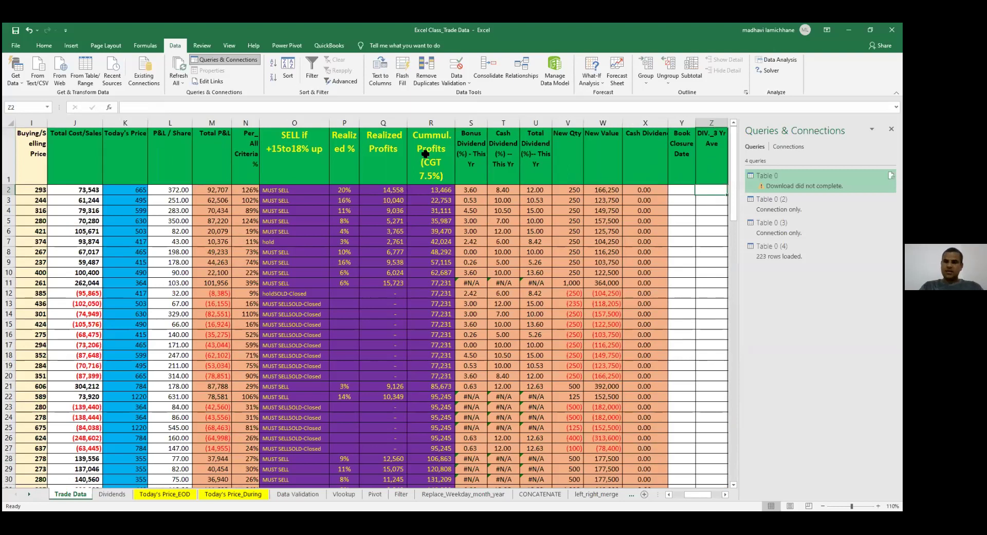
scroll(425, 153, "right", 2)
key("Left")
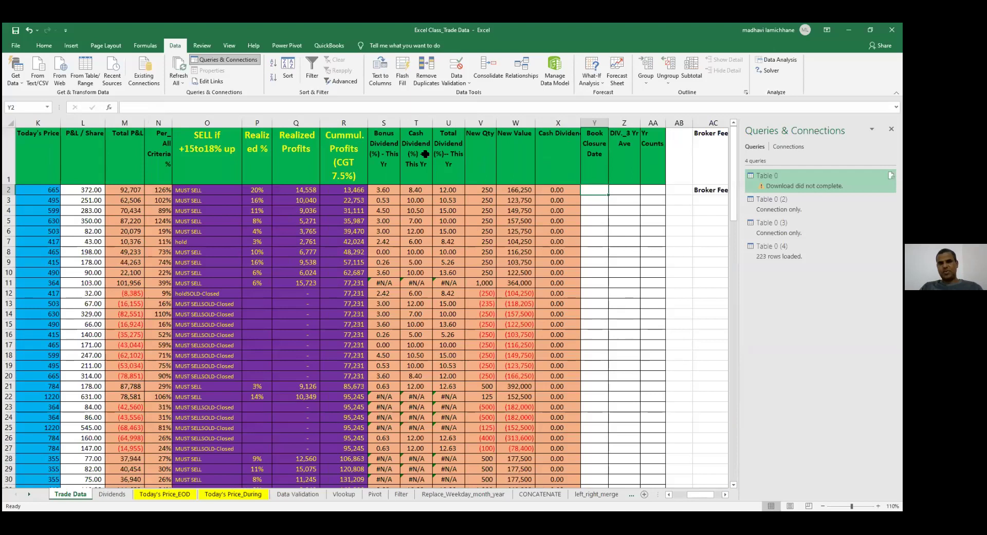
key("Right")
key("Right")
key("Right")
key("Up")
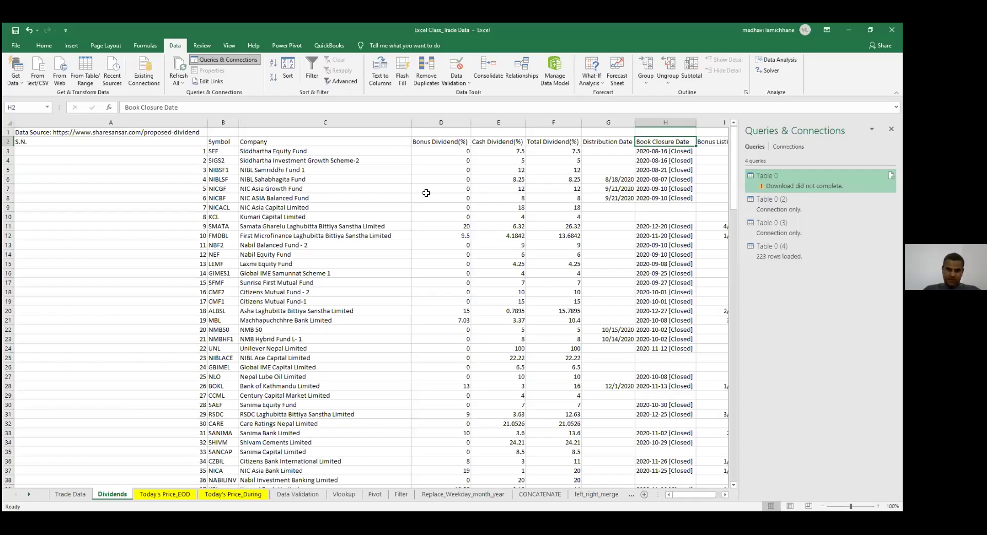
- Go to the data source note in cell A1 of the Dividends sheet, and open sharesansar.com in the Chrome browser
key("ctrl+Home")
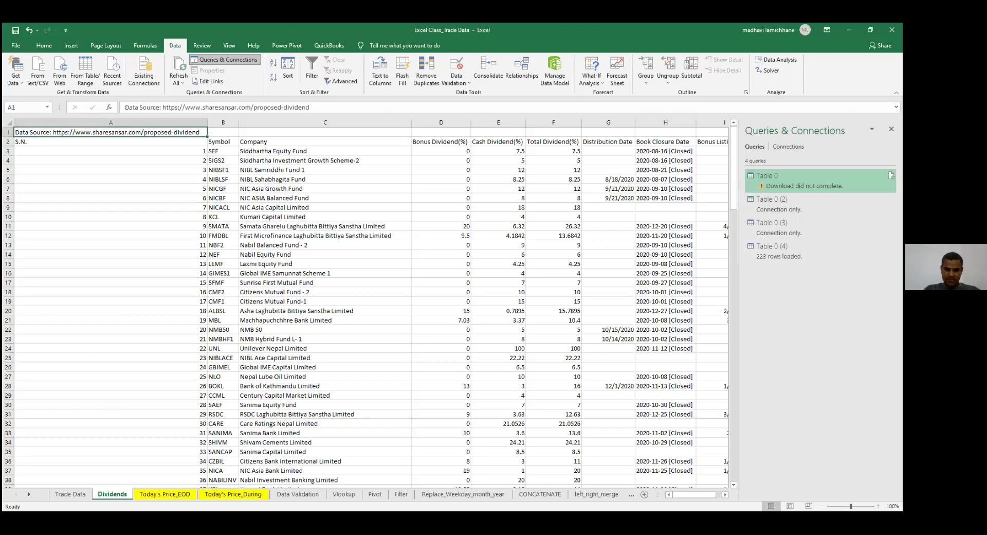
key("alt+Tab")
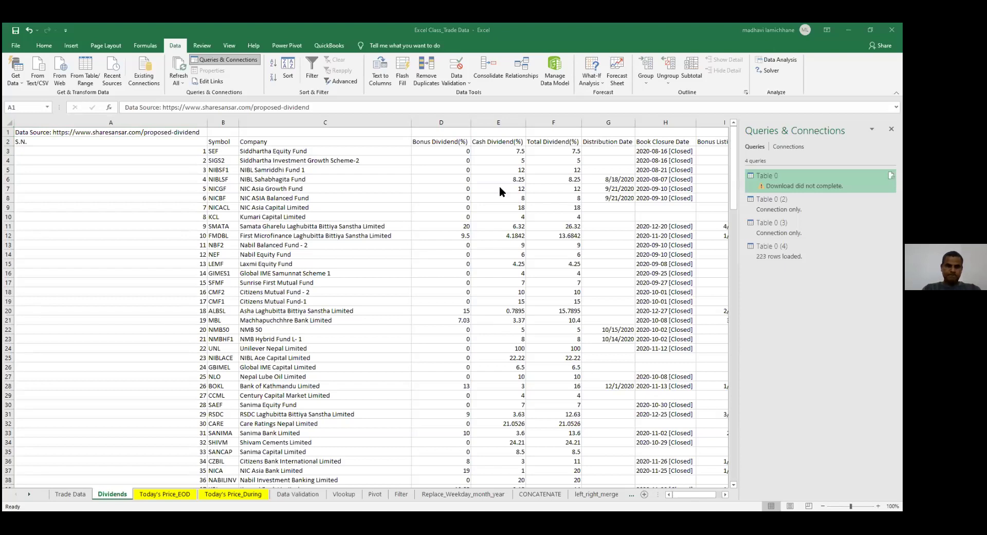
key("alt+Tab")
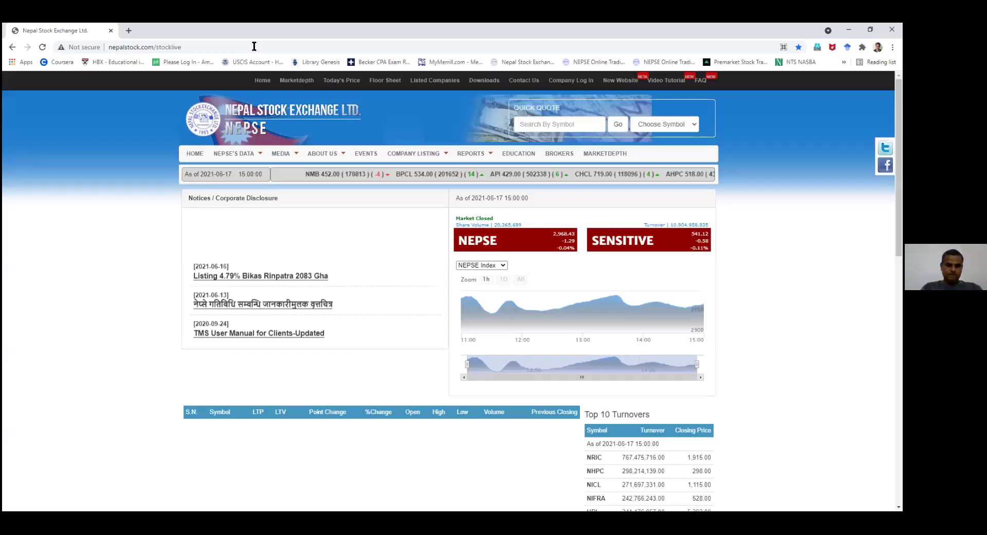
left_click(254, 46)
type("sharesansar.com")
key("Return")
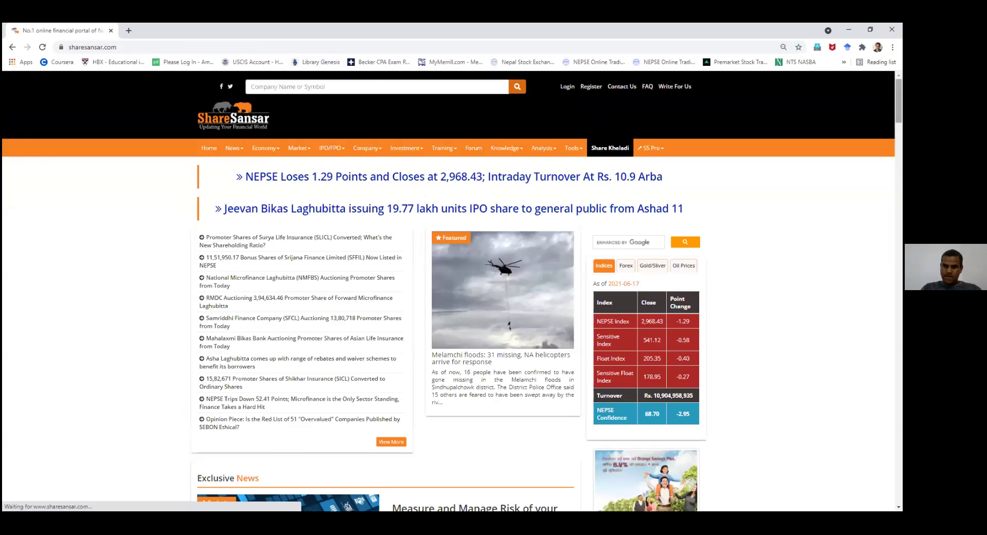
- Find the Proposed Dividend section on the ShareSansar homepage and open its full list
scroll(595, 379, "down", 9)
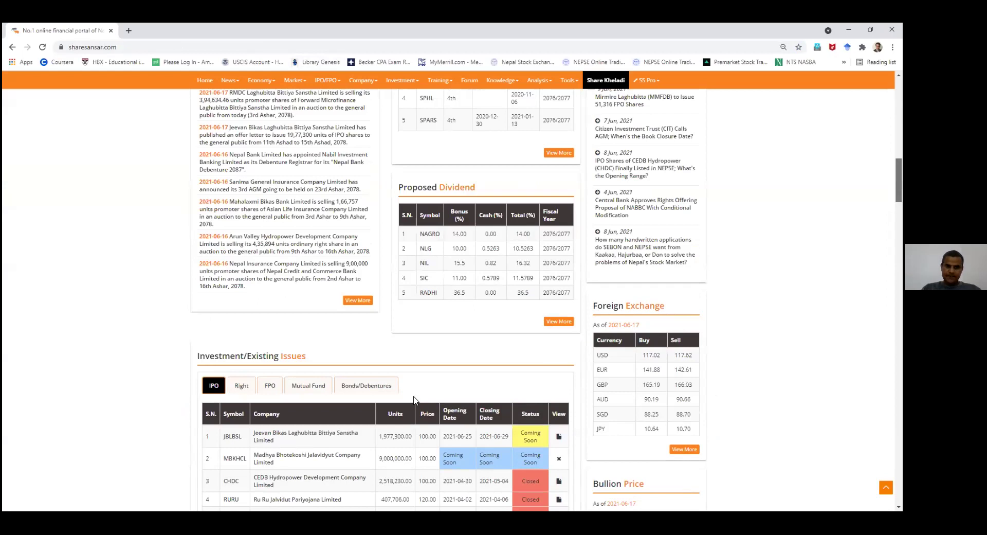
scroll(547, 300, "up", 1)
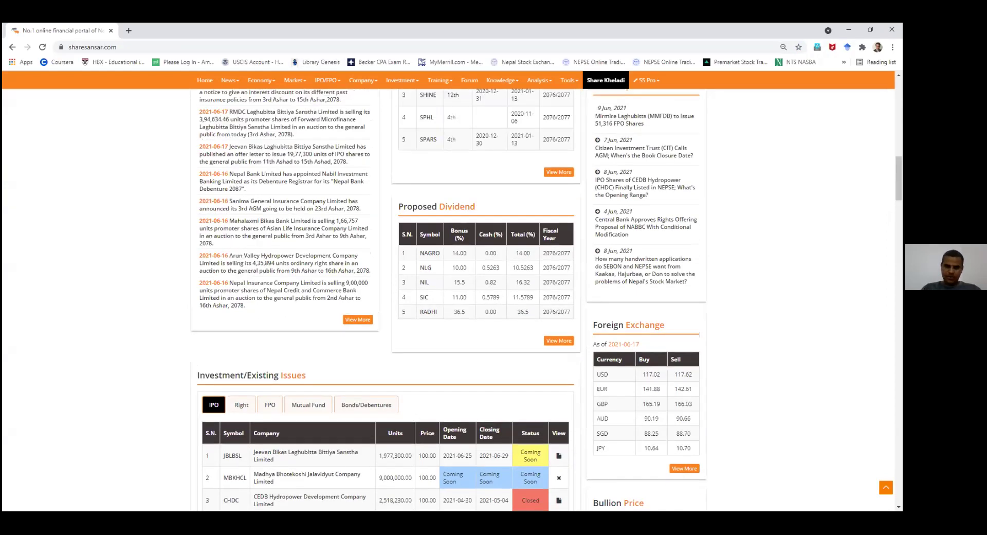
left_click(559, 341)
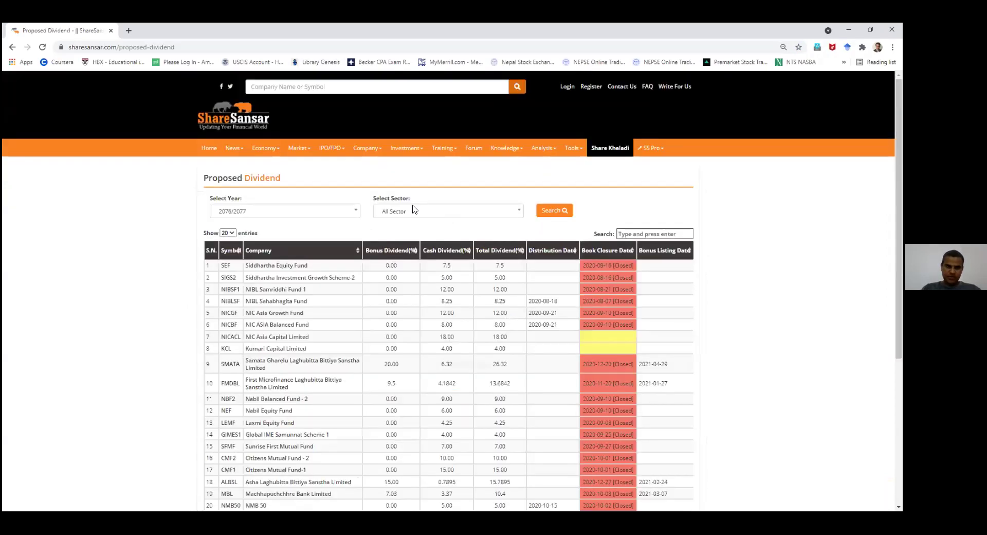
- Look through the fiscal years offered for the Proposed Dividend list and select 2077/2078
scroll(272, 135, "down", 2)
left_click(272, 133)
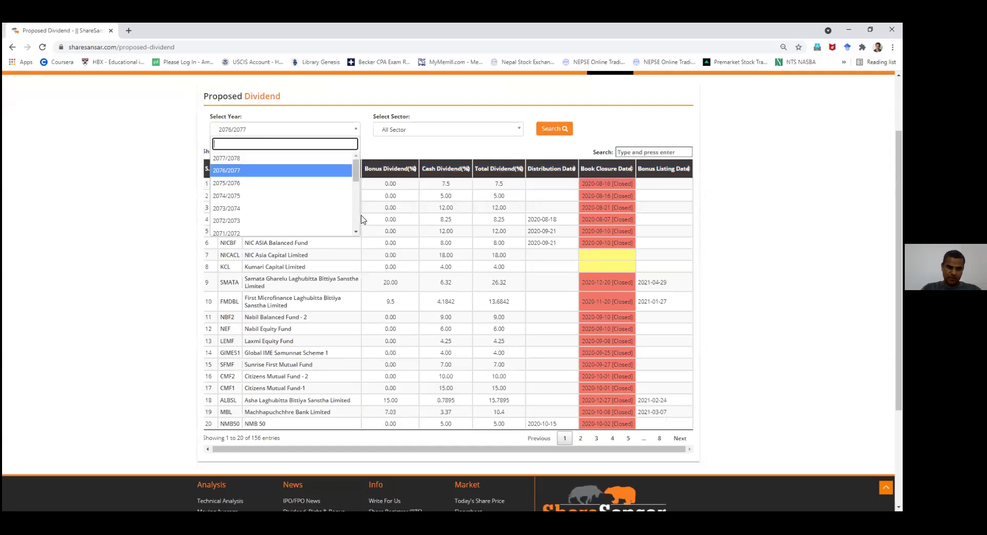
scroll(271, 231, "down", 3)
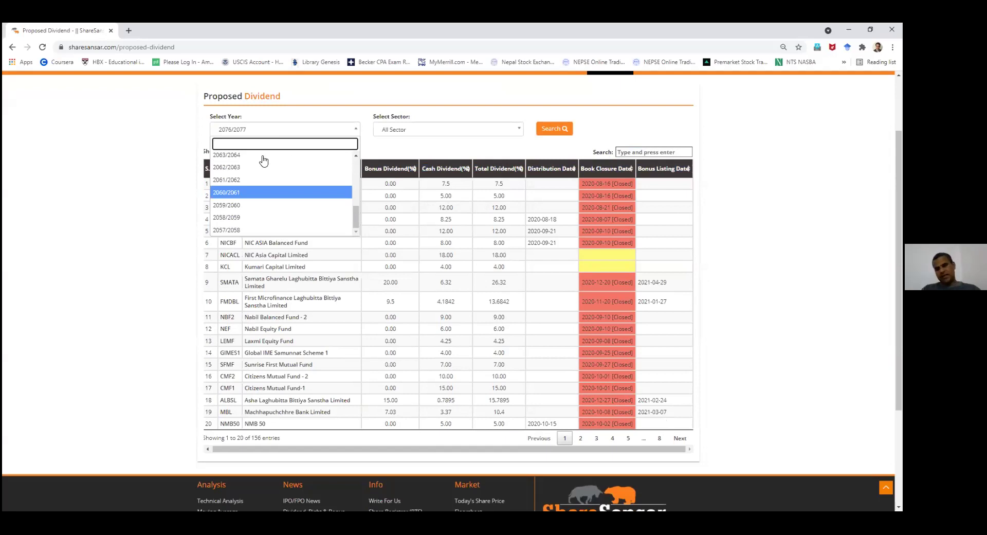
scroll(264, 161, "up", 3)
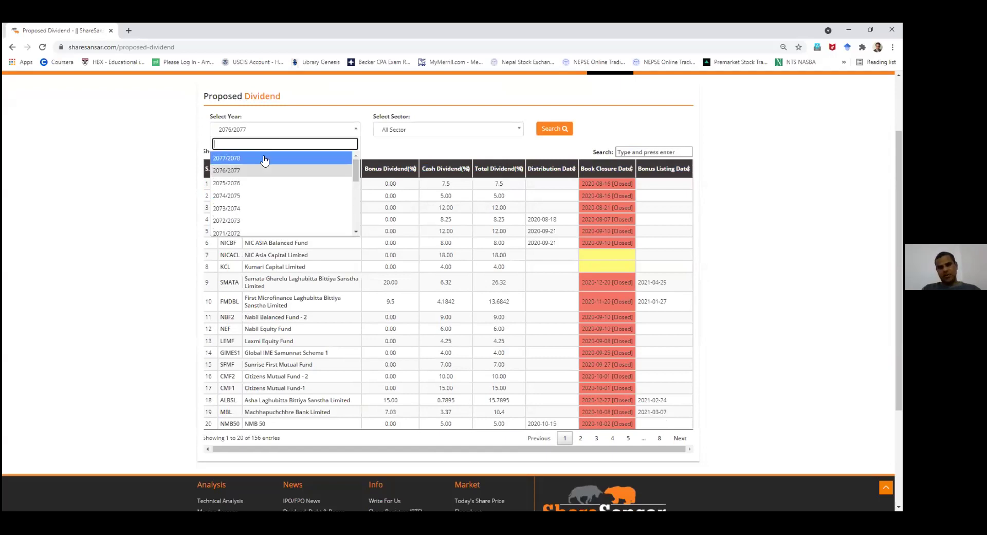
left_click(265, 161)
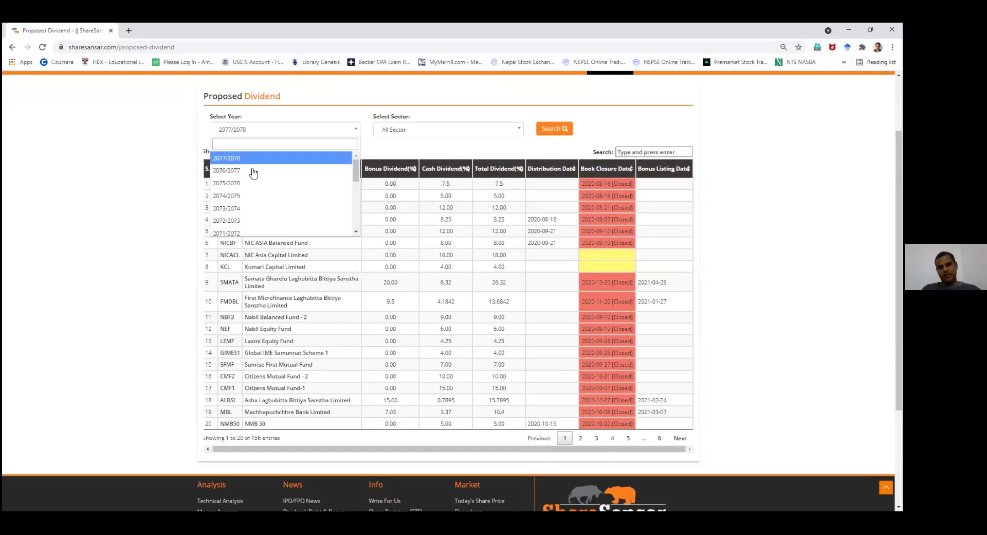
- Search the proposed dividends for fiscal year 2075/2076 across all sectors and show 50 entries per page
left_click(326, 127)
left_click(312, 132)
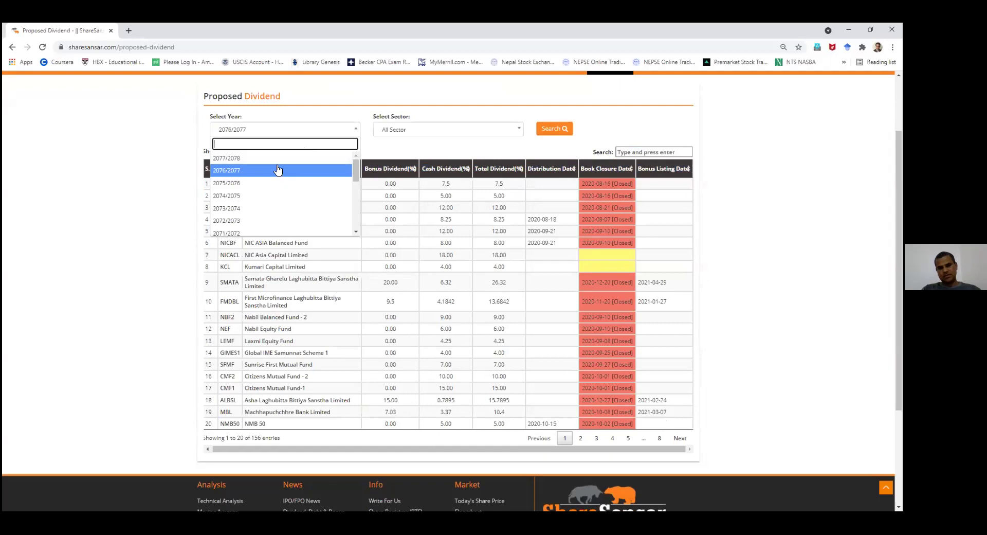
left_click(255, 184)
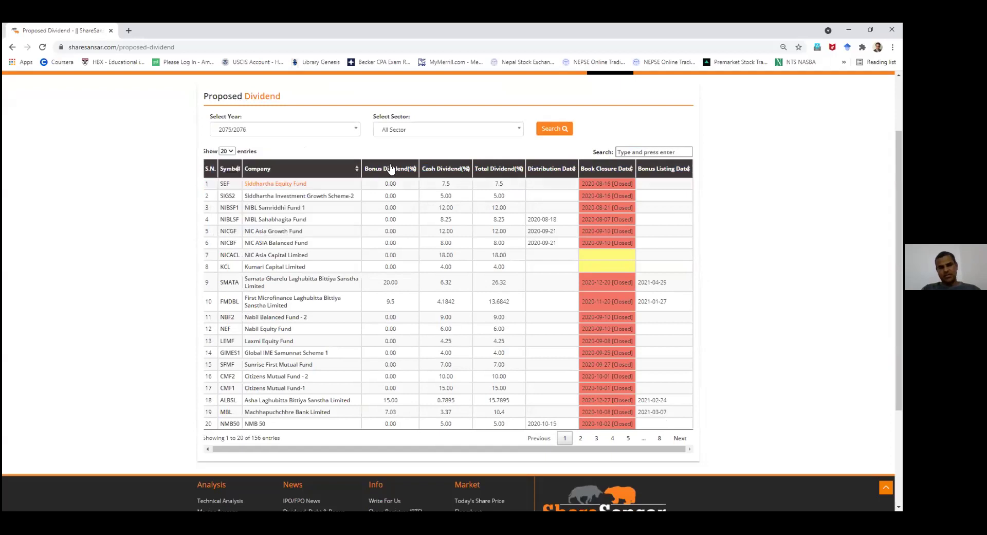
left_click(229, 151)
left_click(228, 177)
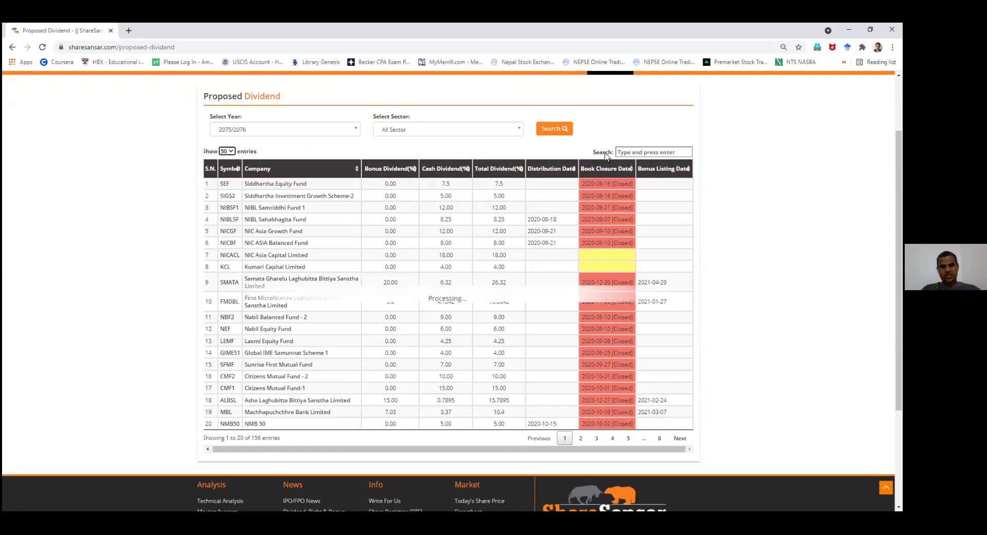
left_click(551, 130)
scroll(550, 134, "down", 1)
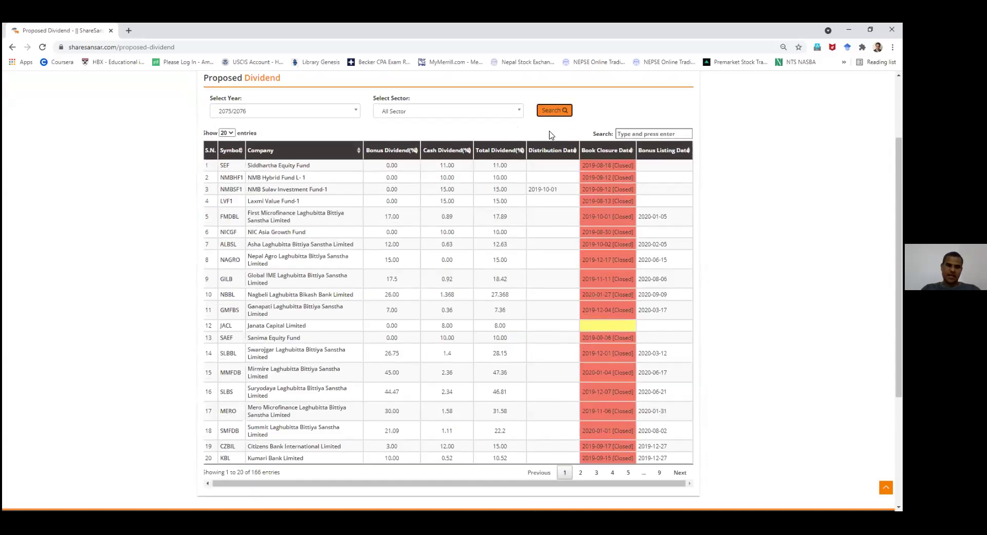
left_click(226, 132)
left_click(226, 160)
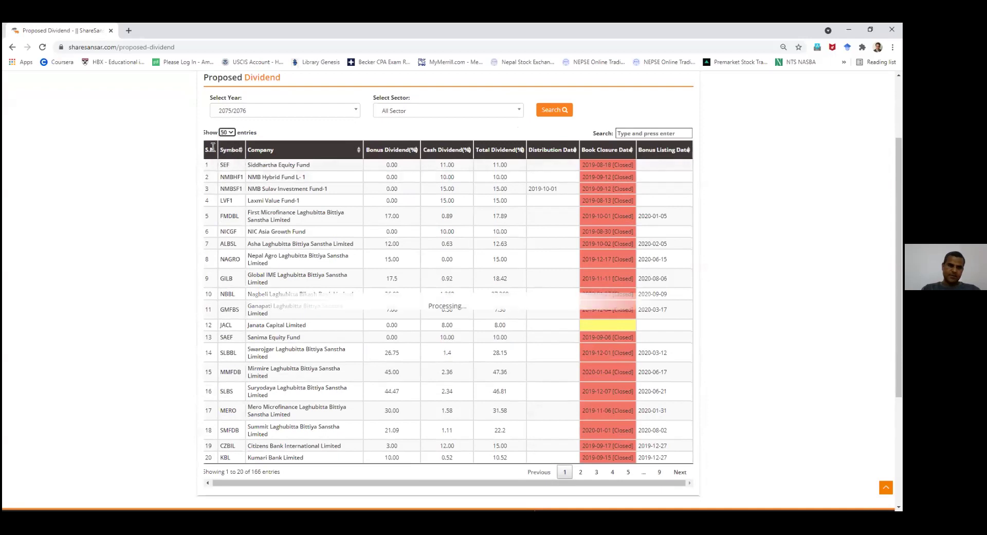
- Select the dividend table from its header through entry 50, and switch to the Excel workbook and back to Chrome
left_click_drag(204, 146, 694, 279)
scroll(667, 352, "down", 12)
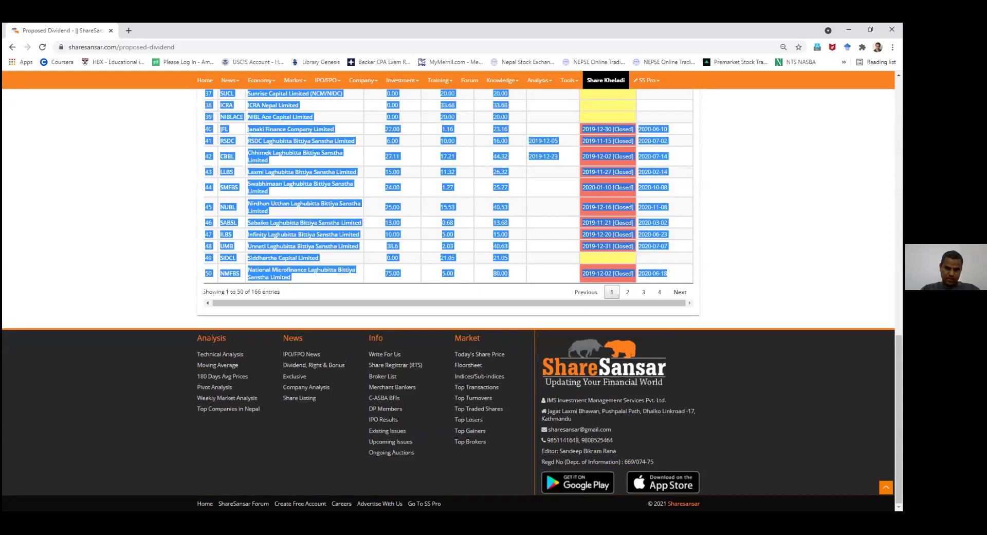
key("alt+Tab")
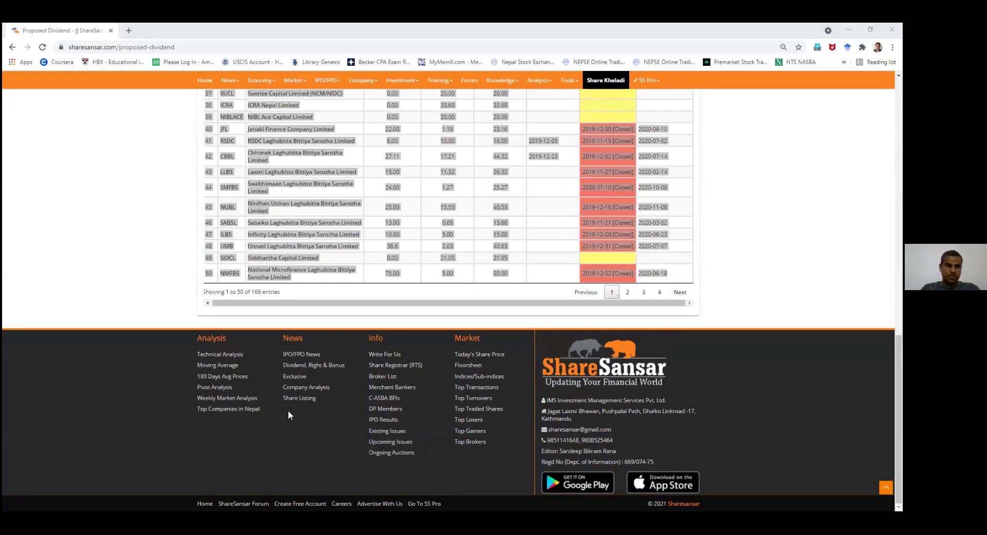
key("alt+Tab")
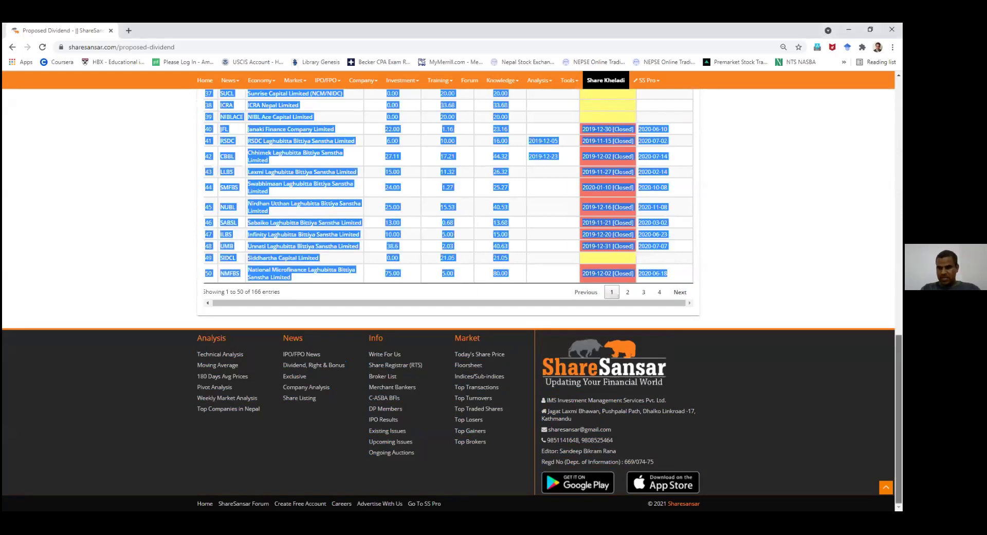
- Search the proposed dividends for fiscal year 2077/2078
scroll(447, 288, "up", 15)
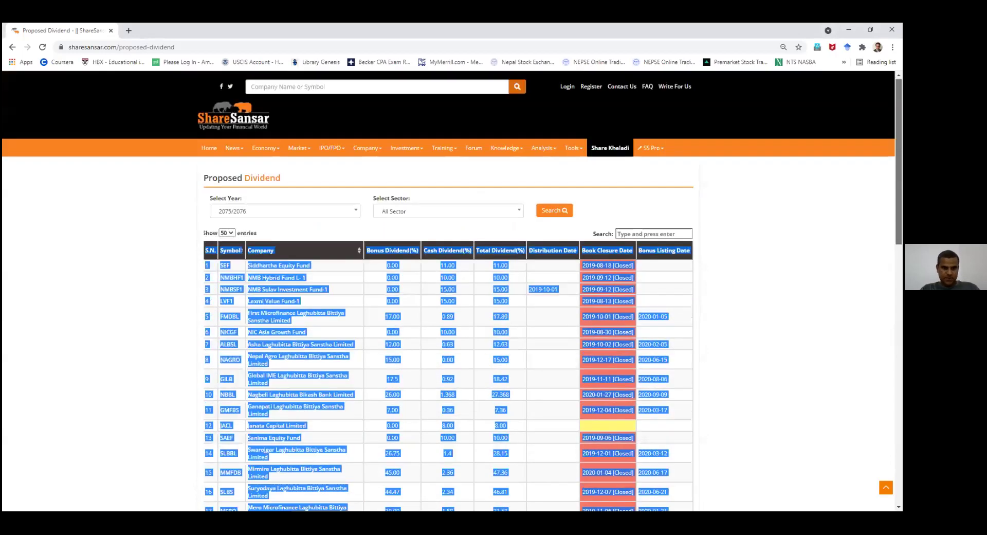
left_click(353, 213)
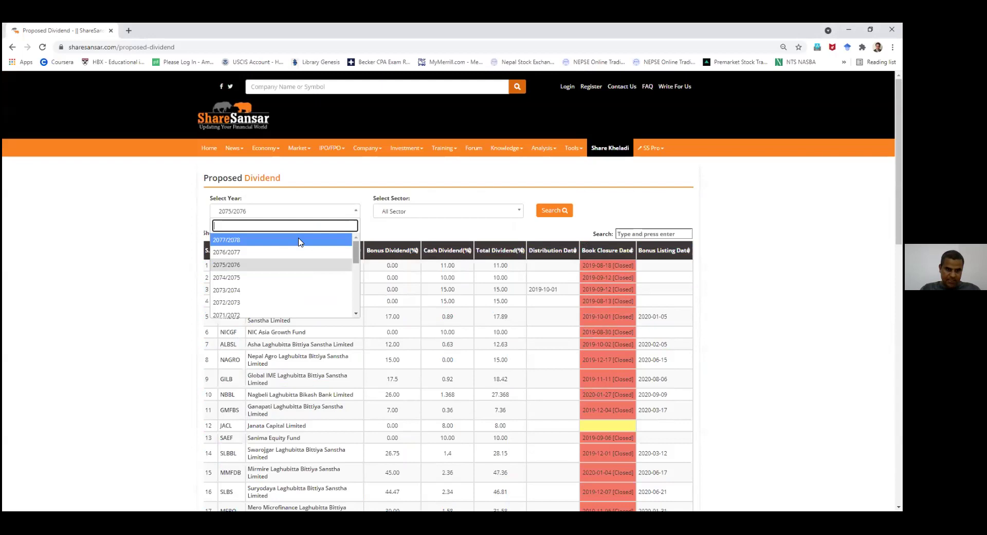
left_click(551, 212)
left_click(551, 214)
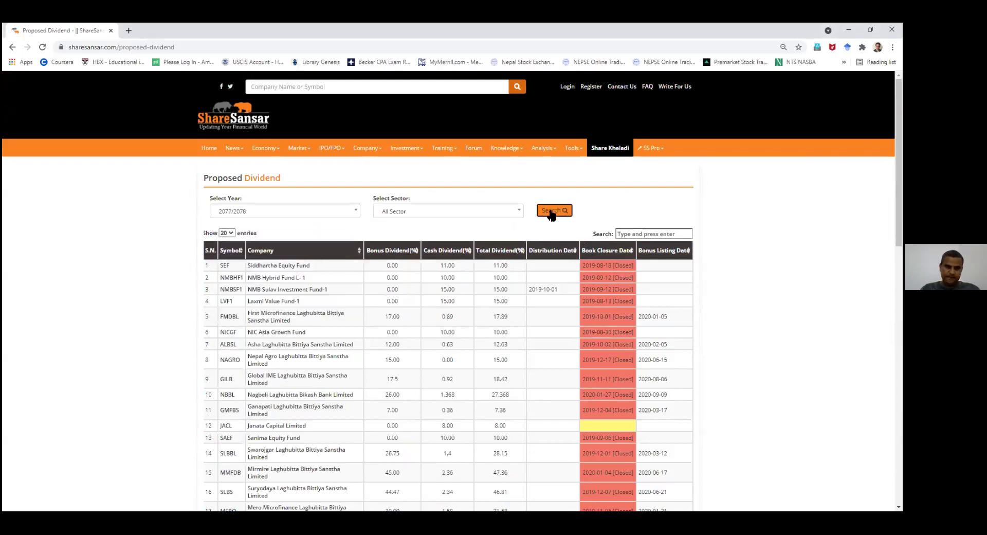
- Search the proposed dividends for fiscal year 2076/2077 and show 50 entries per page
left_click(283, 213)
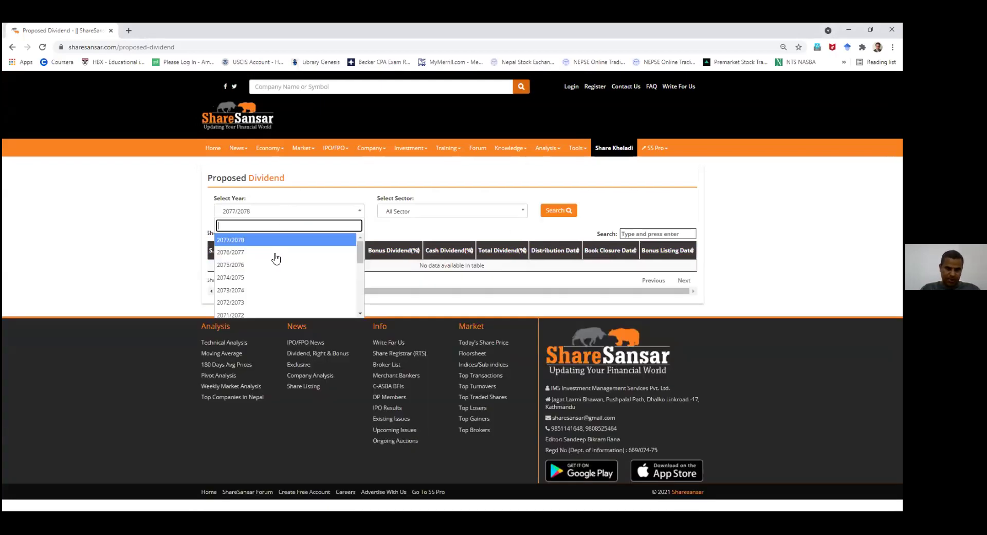
left_click(275, 253)
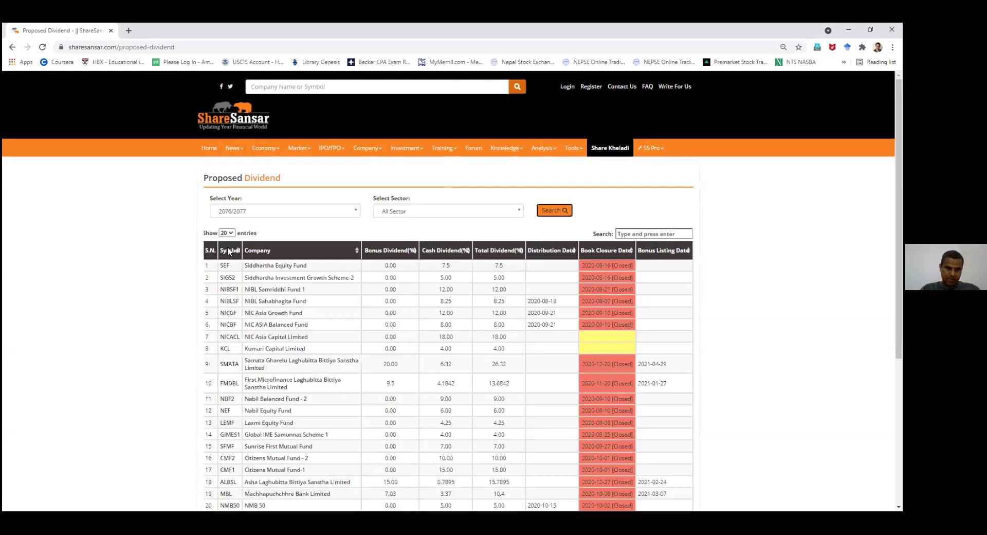
left_click(228, 233)
left_click(225, 258)
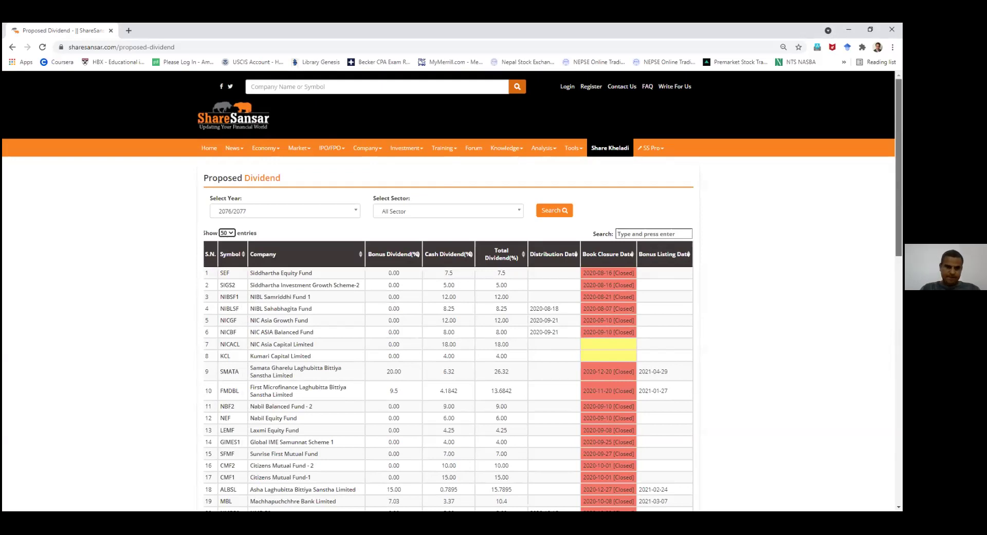
- Change the Proposed Dividend list back to fiscal year 2075/2076 and show 50 entries per page
left_click(256, 213)
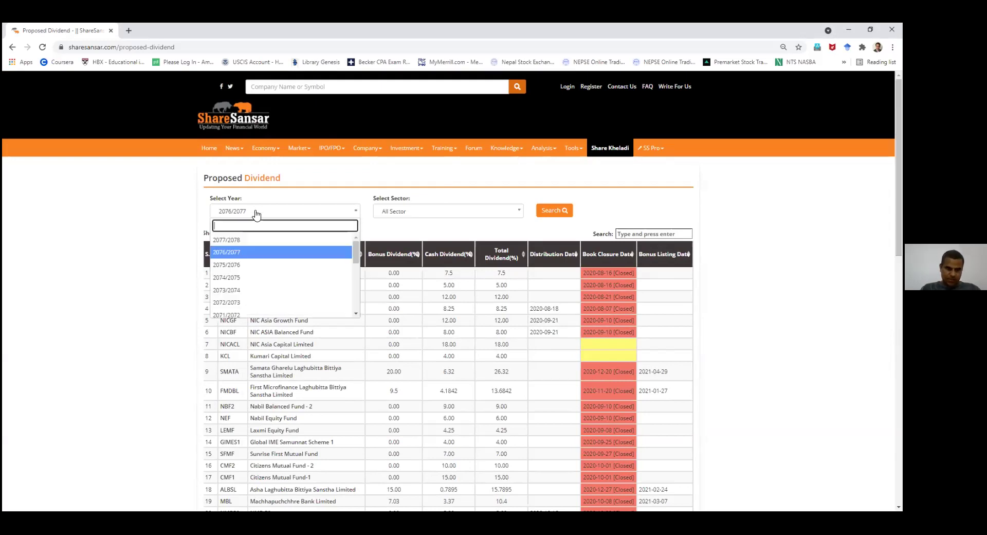
left_click(249, 264)
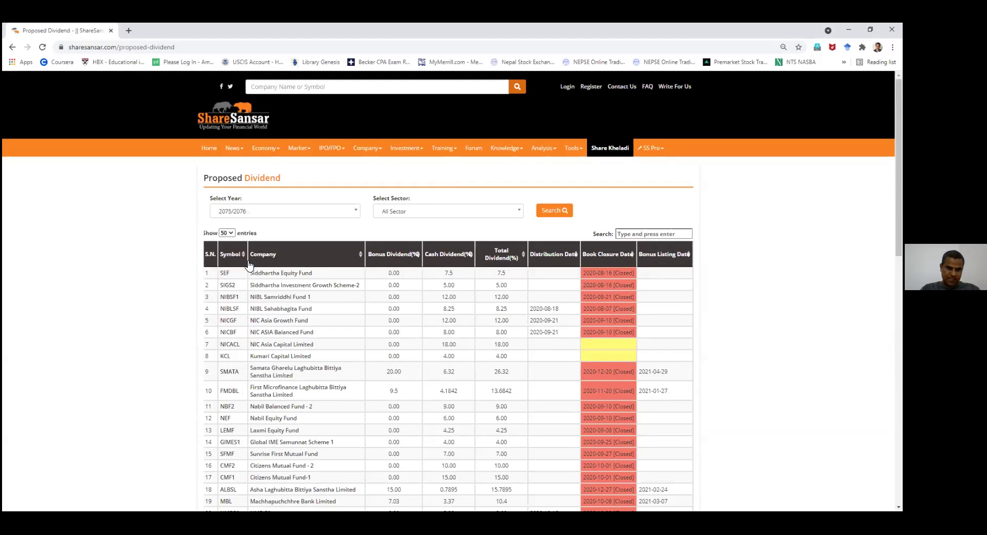
left_click(550, 214)
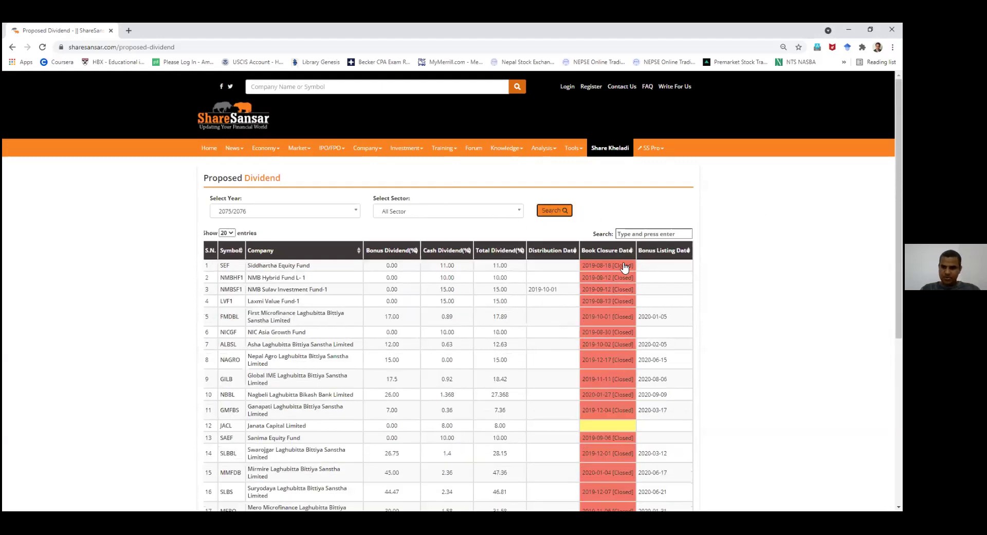
left_click(228, 234)
left_click(226, 257)
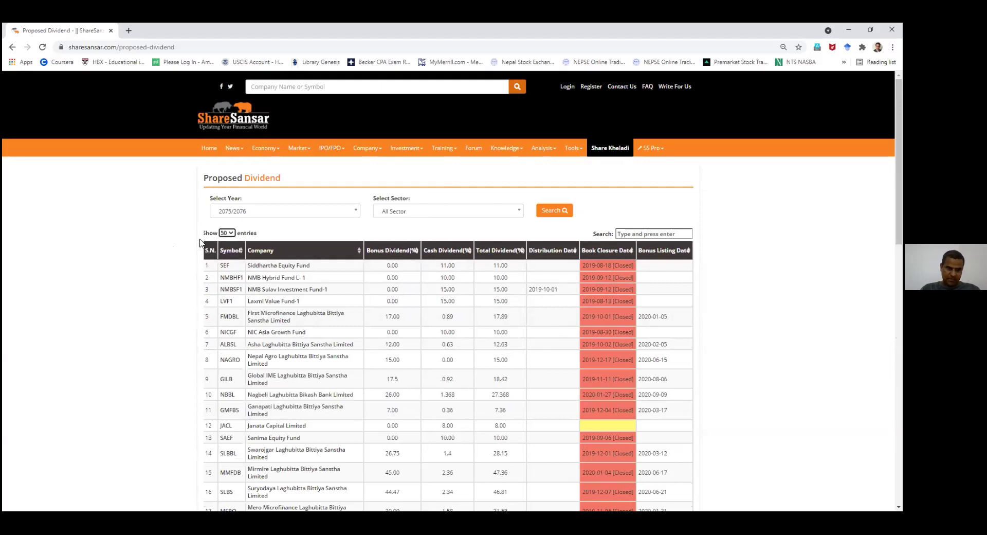
- Copy the first page of the 2075/2076 dividend table into the Excel workbook with Paste Special, and return to Chrome
left_click_drag(202, 235, 701, 292)
scroll(718, 276, "down", 6)
scroll(700, 281, "down", 7)
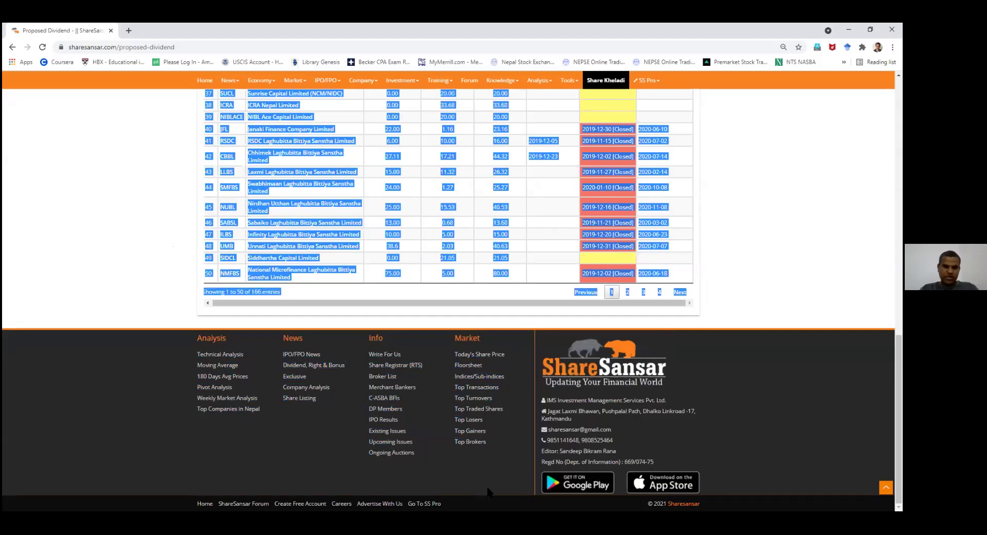
key("alt+Tab")
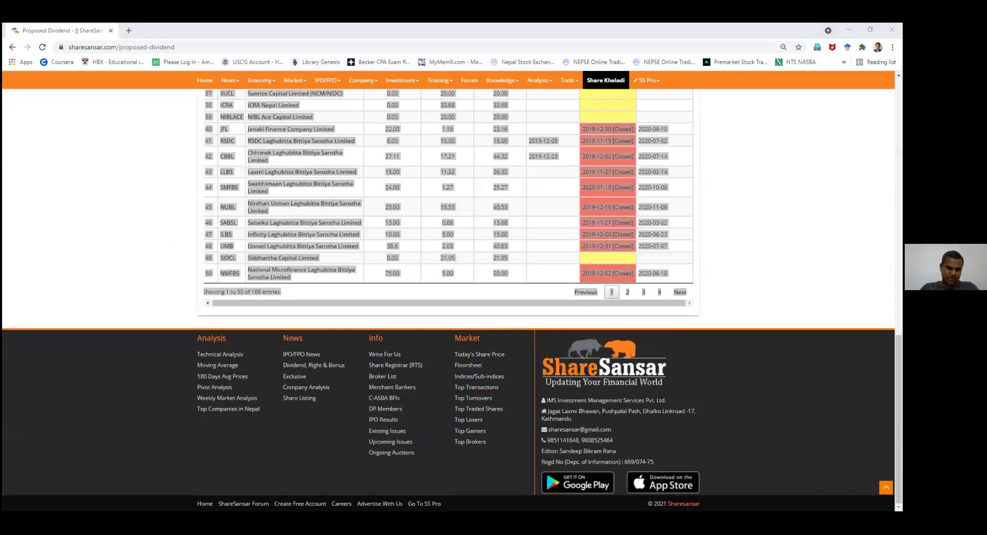
key("ctrl+alt+v")
key("alt+Tab")
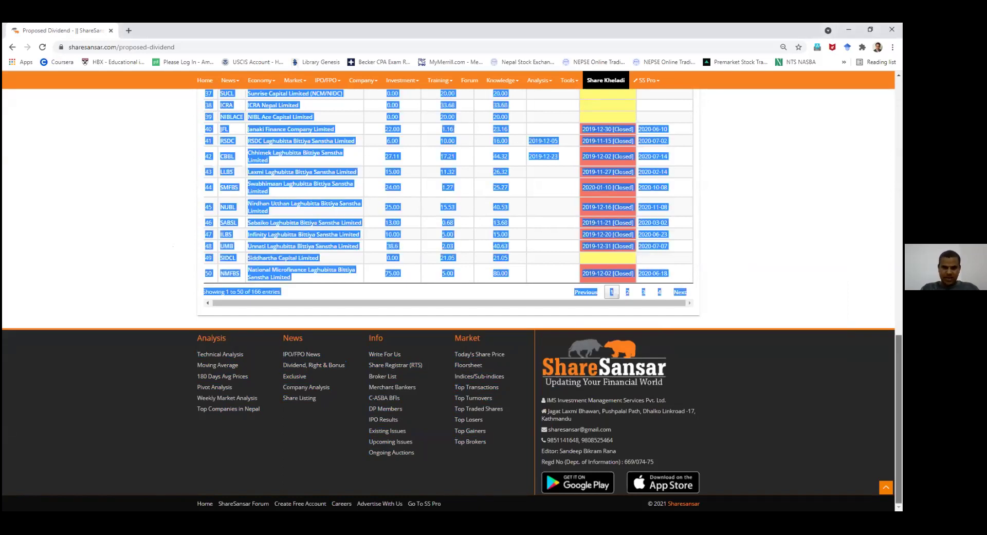
- Open the dividend table's second page, select it from the header through entry 100, and switch to Excel
left_click(627, 292)
scroll(628, 292, "up", 2)
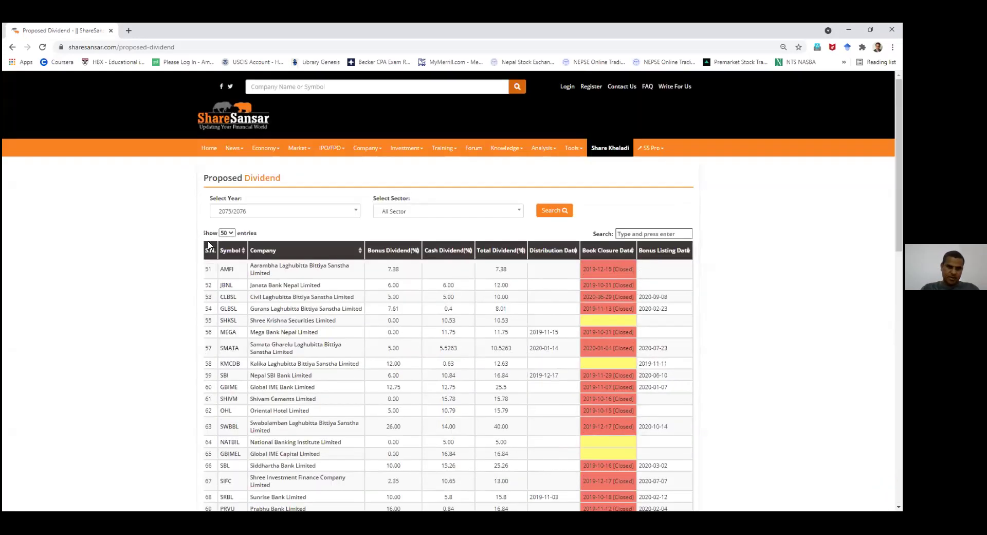
left_click_drag(205, 243, 420, 474)
scroll(421, 472, "down", 12)
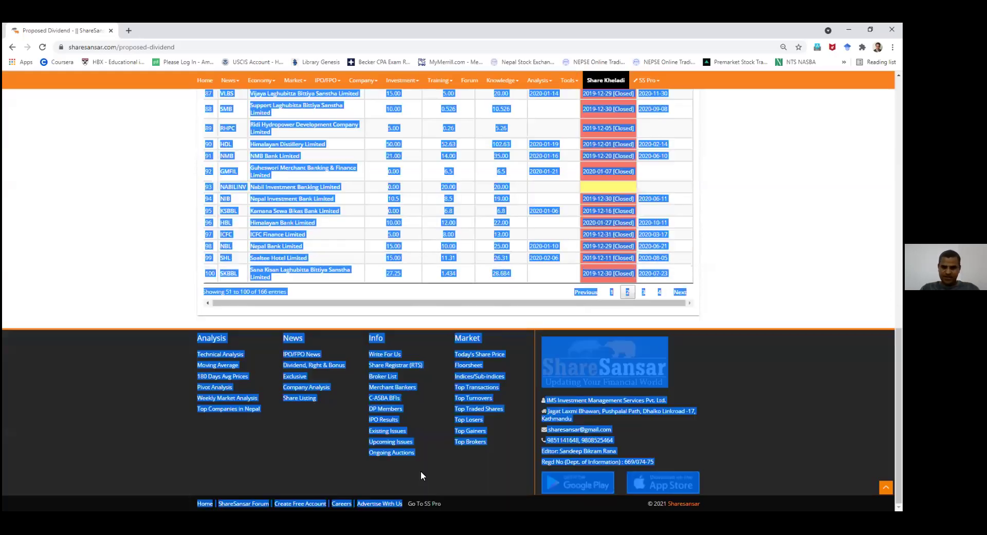
left_click_drag(685, 293, 682, 293)
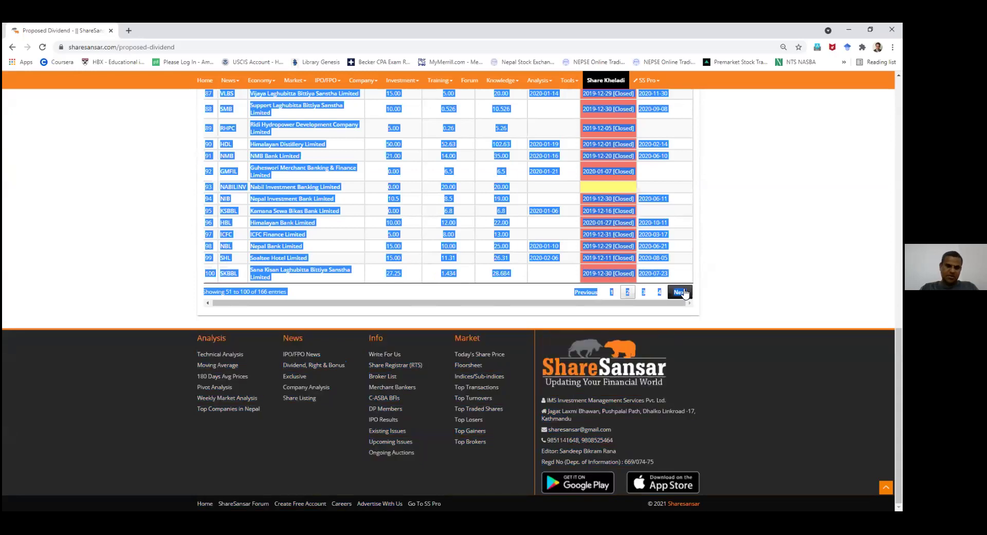
key("alt")
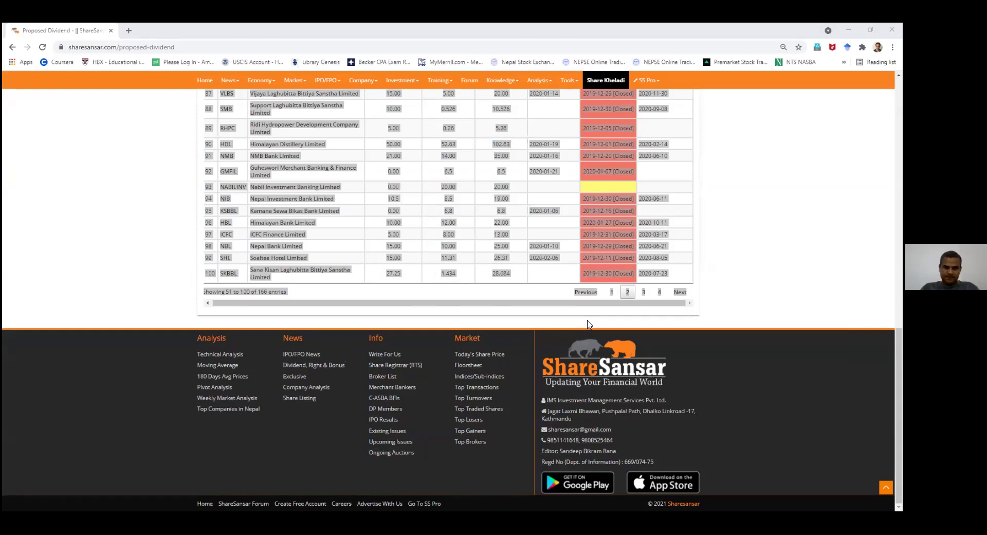
- Open the dividend table's third page, select it from the header through entry 150, and switch to Excel and back
left_click(644, 293)
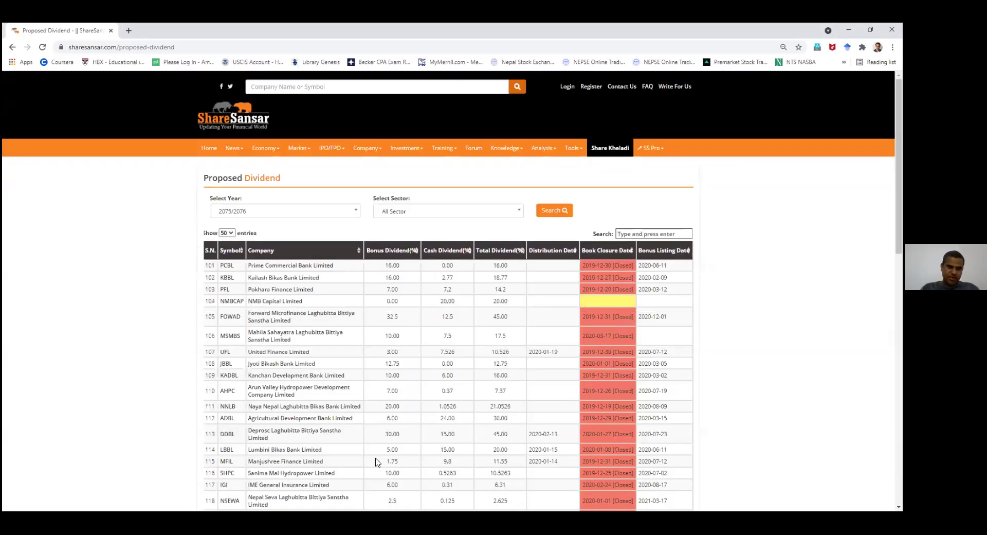
left_click_drag(378, 462, 205, 294)
left_click(162, 284)
left_click_drag(200, 244, 339, 450)
scroll(569, 367, "down", 3)
left_click_drag(655, 329, 690, 302)
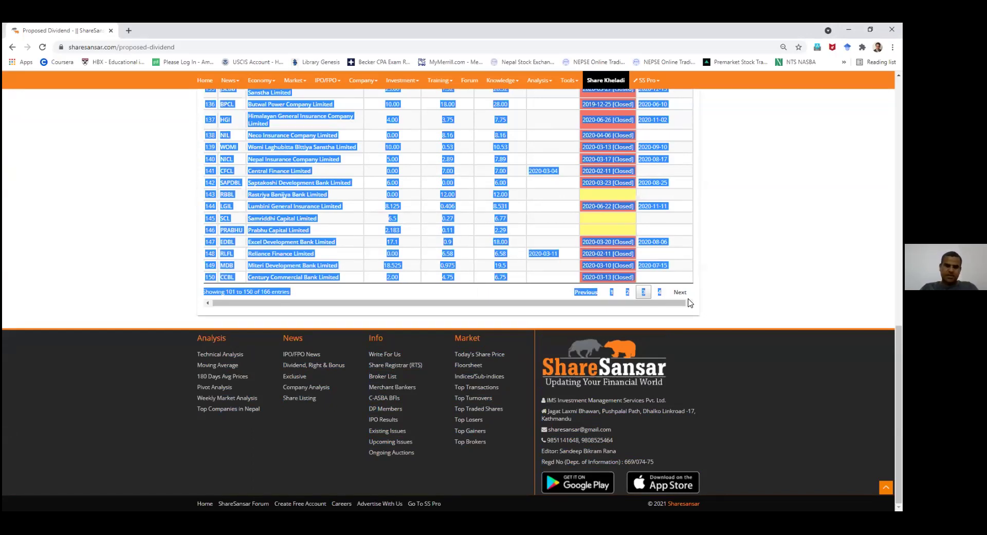
key("alt+Tab")
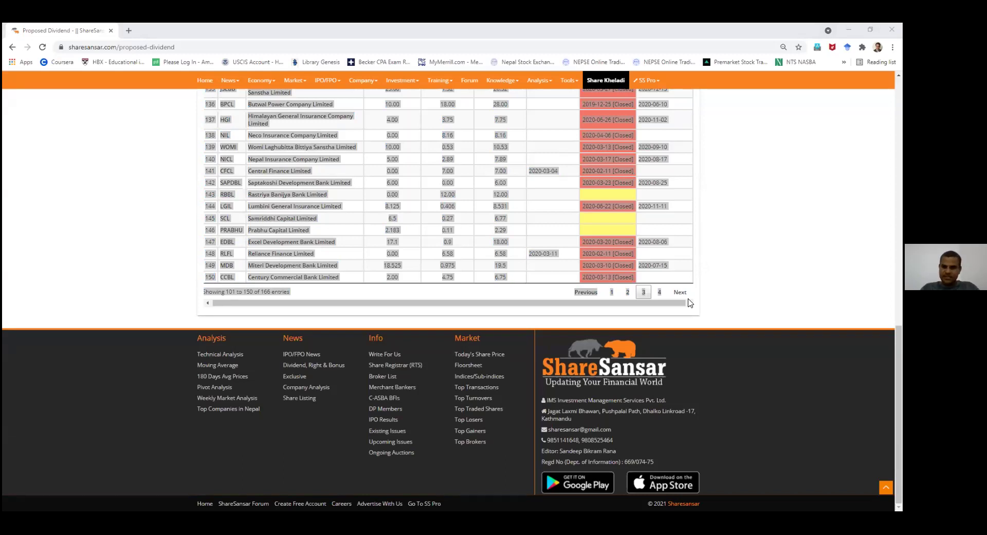
key("alt+Tab")
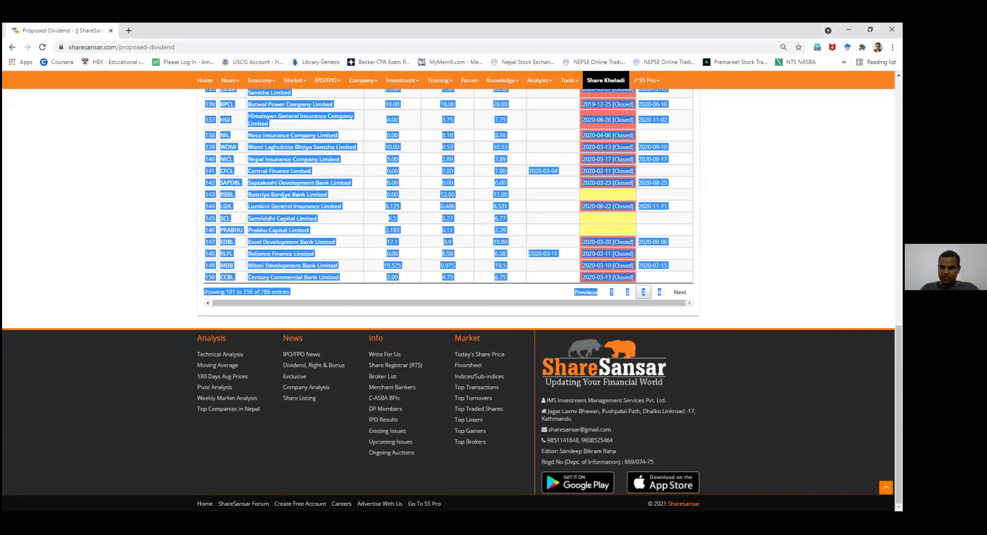
- Keep fiscal year 2075/2076, open the dividend table's fourth page, and select it from the header through entry 166
key("Home")
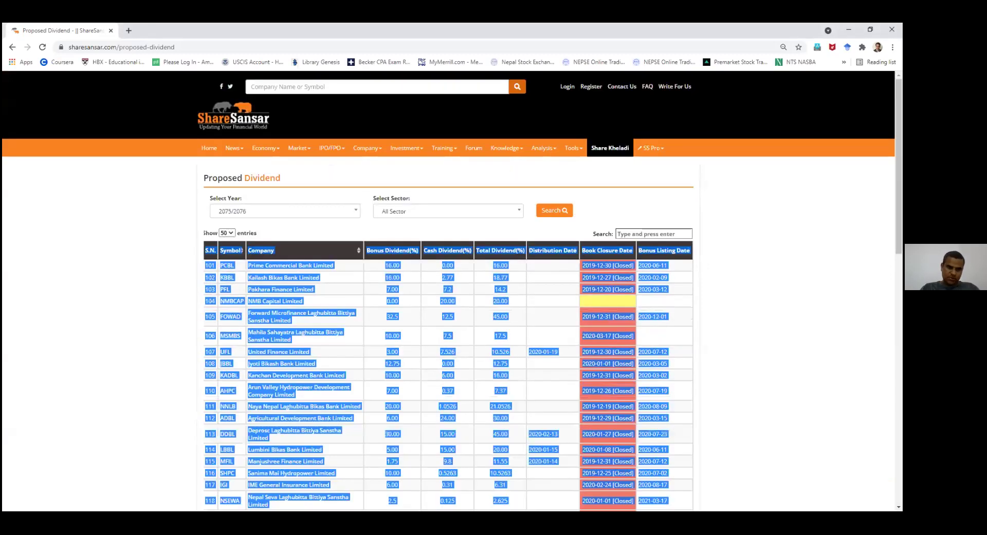
left_click(335, 210)
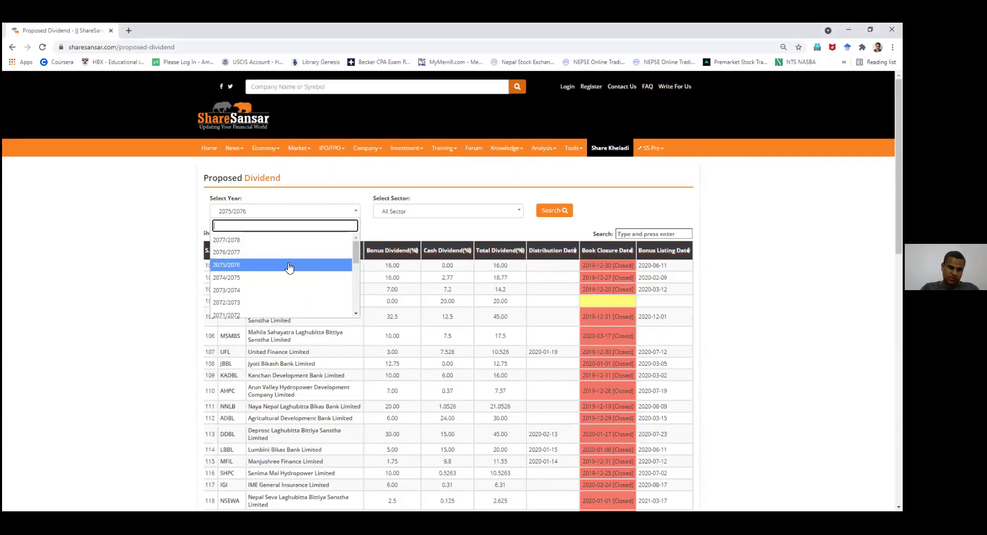
left_click(289, 265)
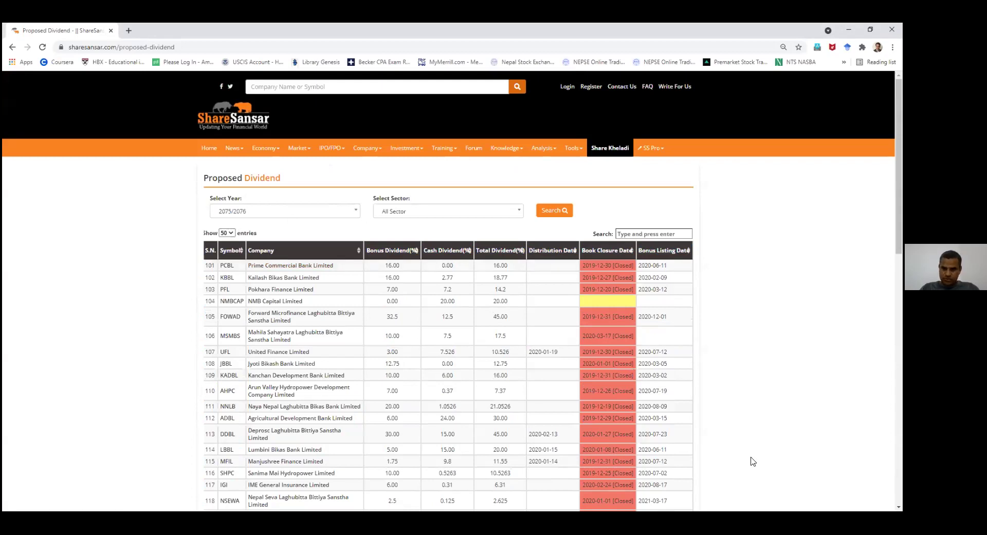
scroll(684, 419, "down", 10)
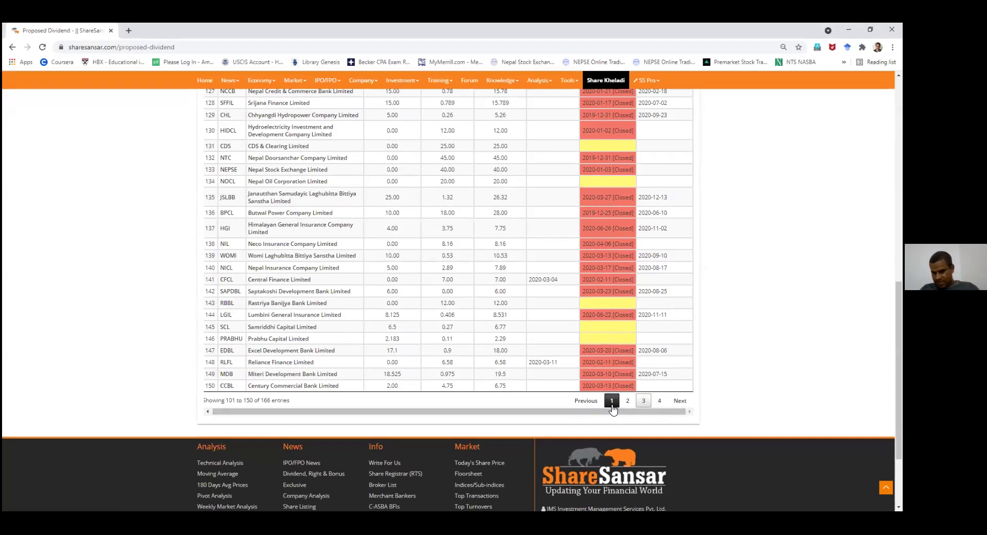
left_click(660, 400)
scroll(374, 243, "up", 2)
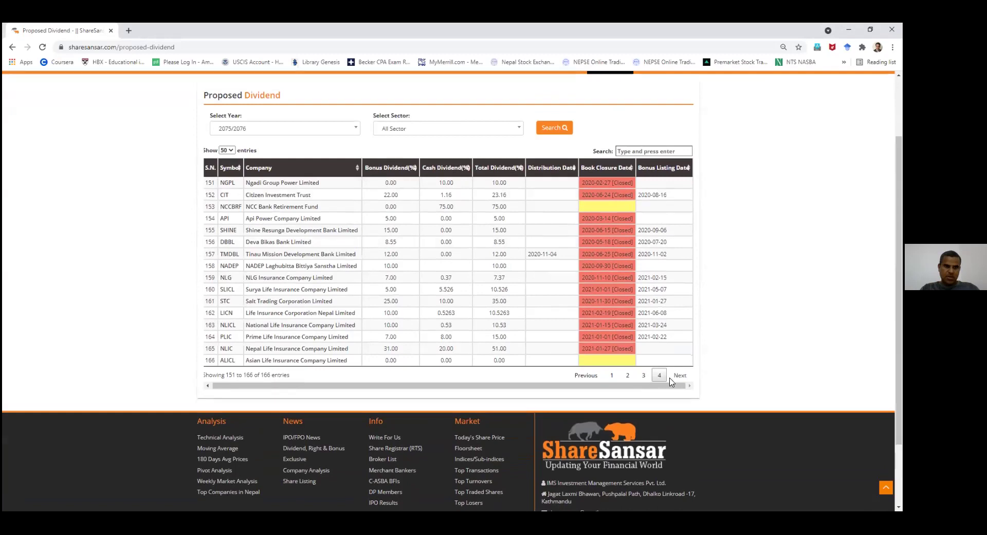
left_click_drag(671, 382, 235, 150)
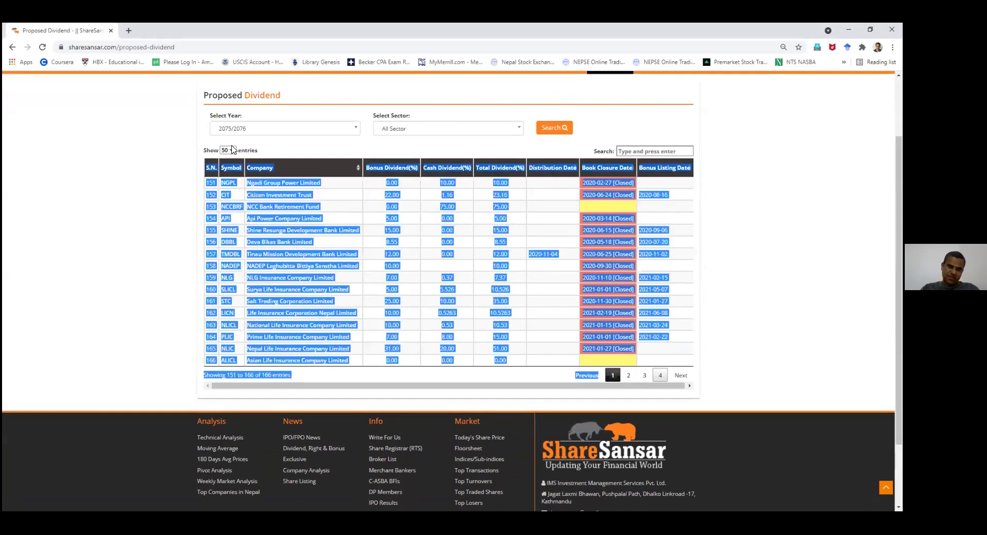
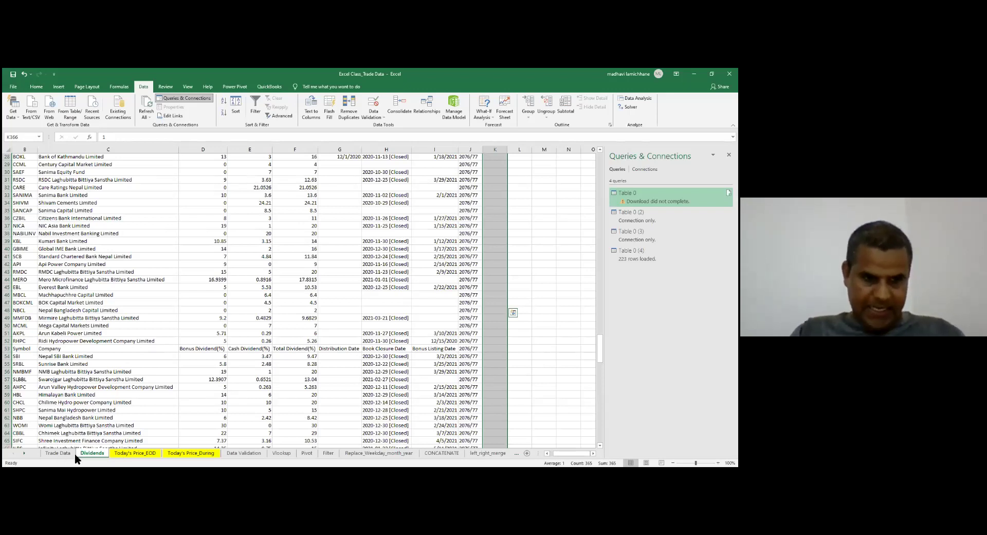
- Return to the start of the Dividends sheet, check the Today's Price_EOD sheet, and go to the Trade Data sheet in Excel
key("ctrl+Up")
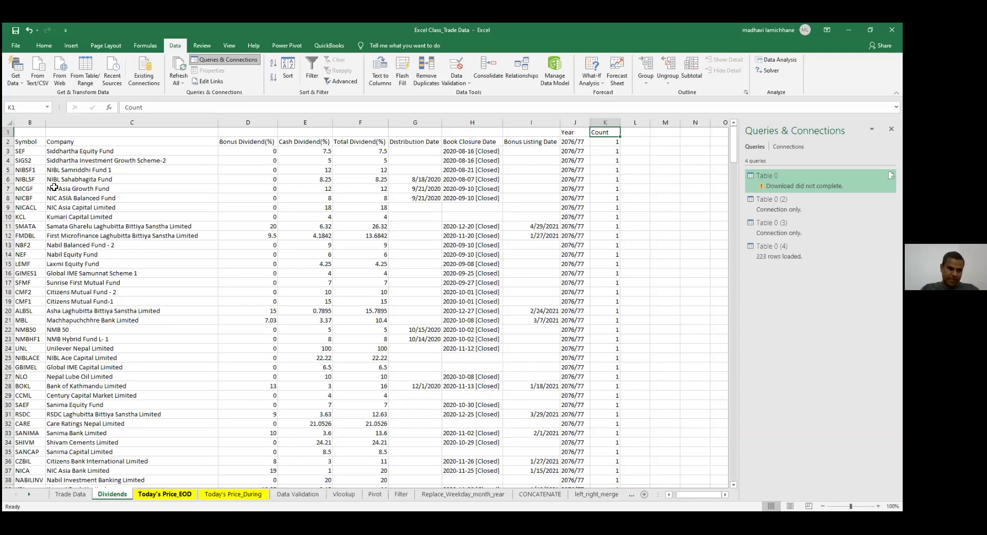
key("ctrl+Page_Down")
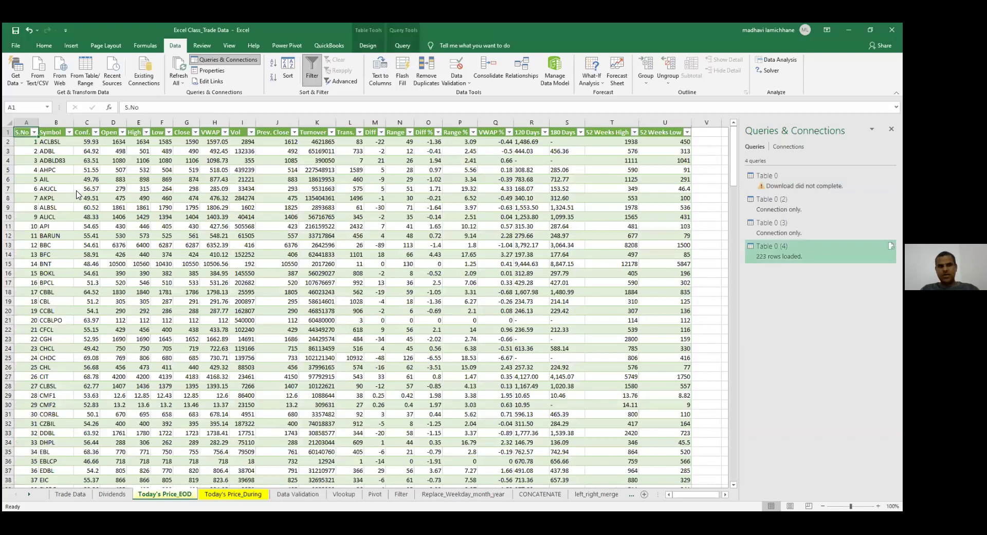
key("ctrl+Page_Up")
key("ctrl+Page_Up")
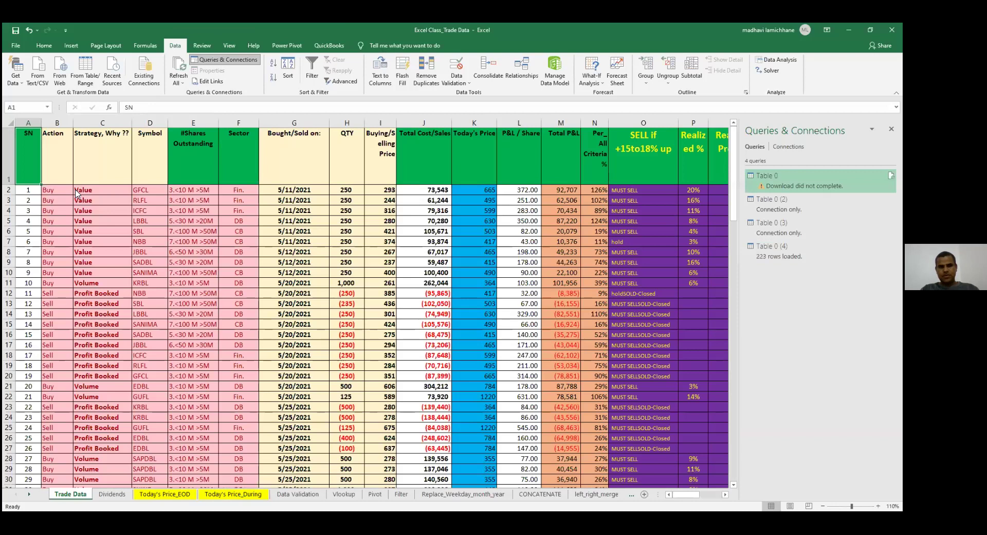
- Examine the drop-down choices of the Action cells in column B of the Trade Data sheet
left_click(55, 229)
left_click(77, 232)
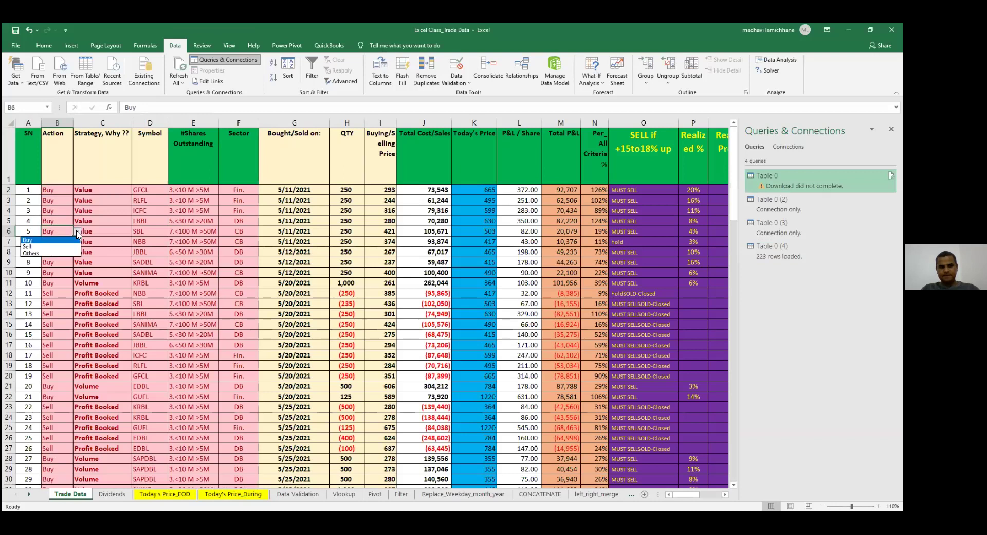
key("Escape")
key("Up")
key("Up")
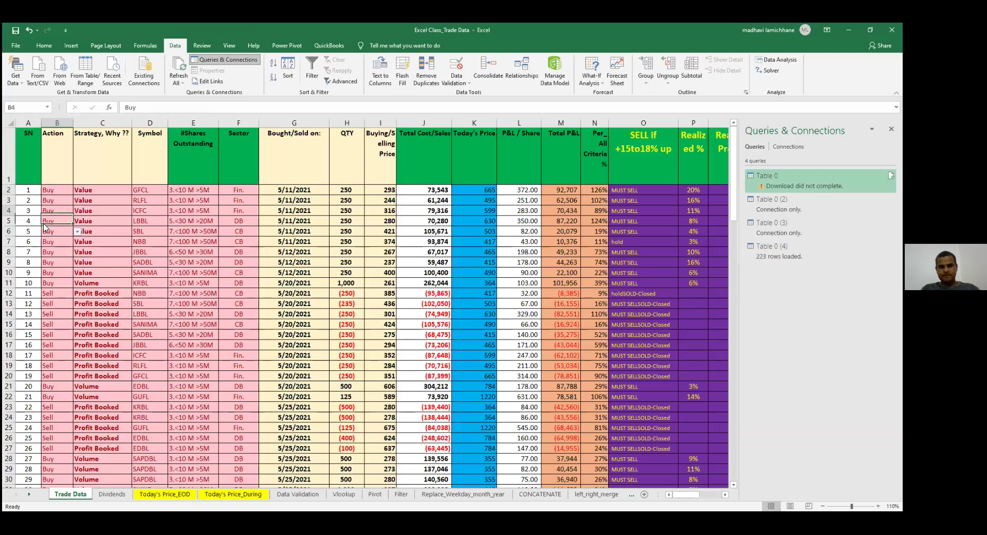
key("shift+F10")
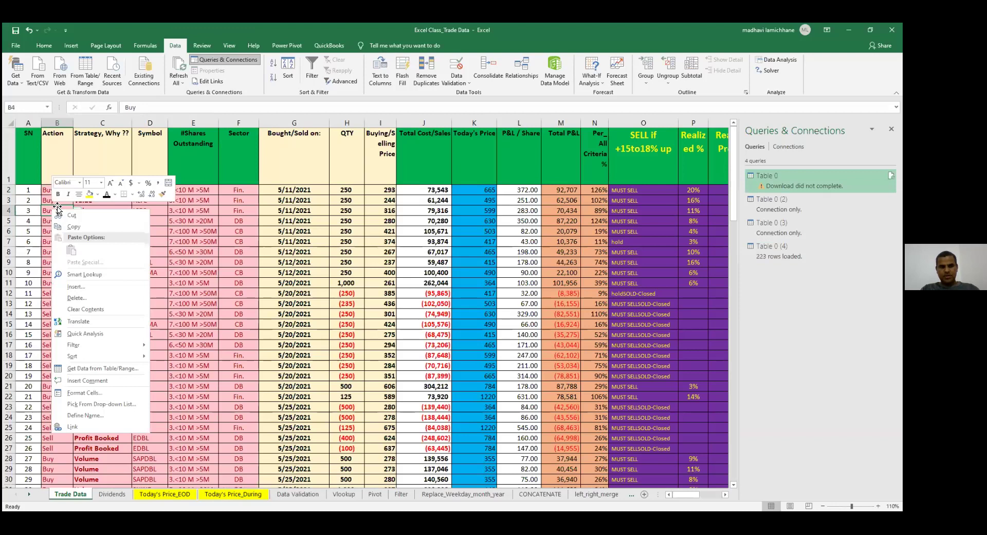
key("Escape")
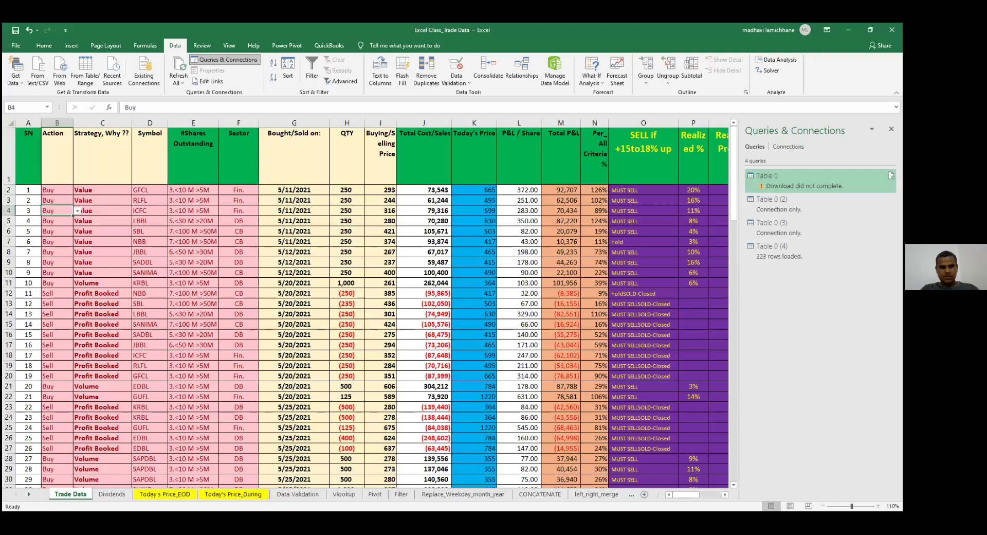
key("Down")
key("Down")
key("Up")
key("Up")
key("Up")
key("Up")
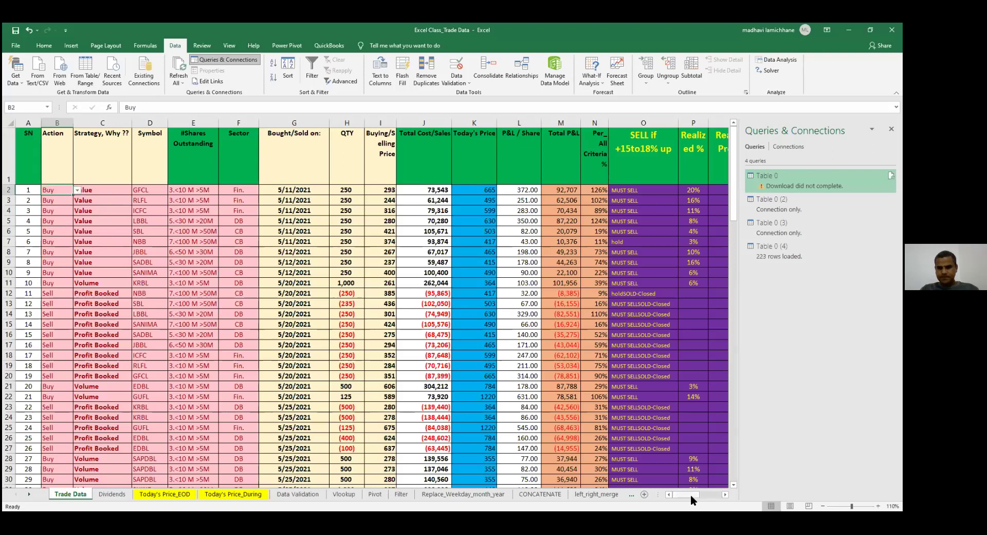
left_click_drag(690, 494, 690, 495)
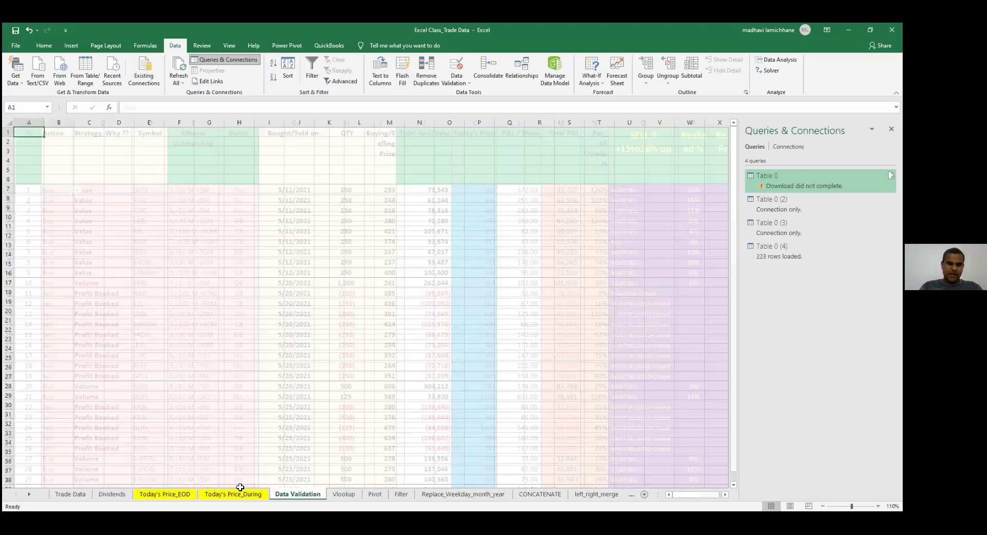
- On the Data Validation sheet, enter the list items Value, Volume and Others in cells H2 to H4
key("Right")
key("Right")
key("Right")
key("Right")
key("Right")
key("Right")
key("Right")
key("Down")
type("Value")
key("Return")
type("Volume")
key("Return")
type("Others")
key("Return")
key("Up")
key("Up")
key("Up")
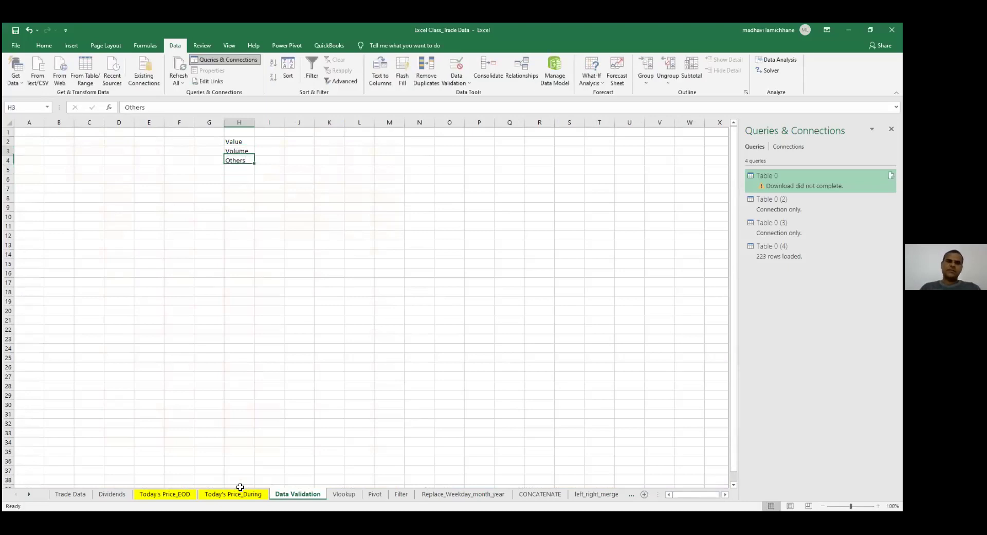
- Enter the heading Strategy in cell B1 of the Data Validation sheet
key("Left")
key("Left")
key("Left")
key("Left")
key("Left")
key("Left")
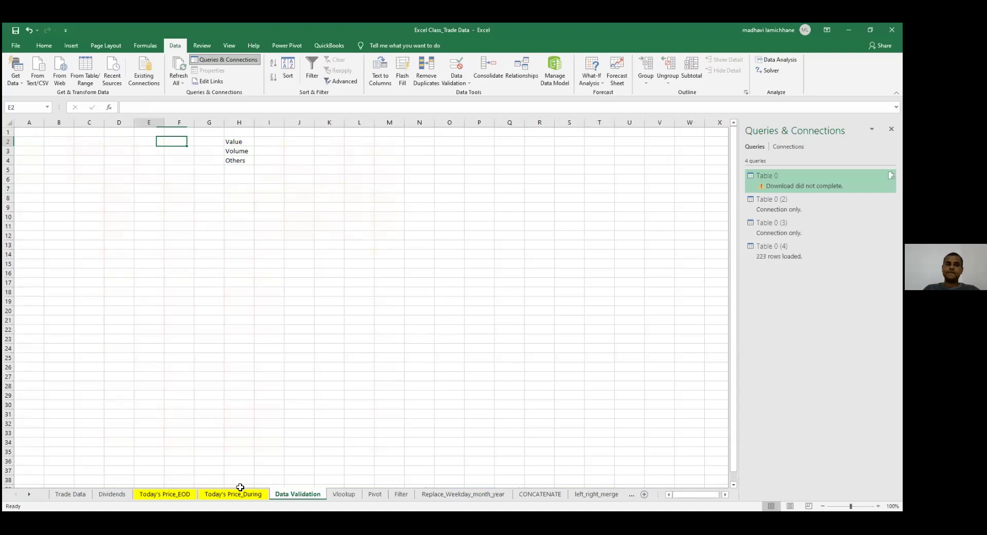
key("Up")
type("w")
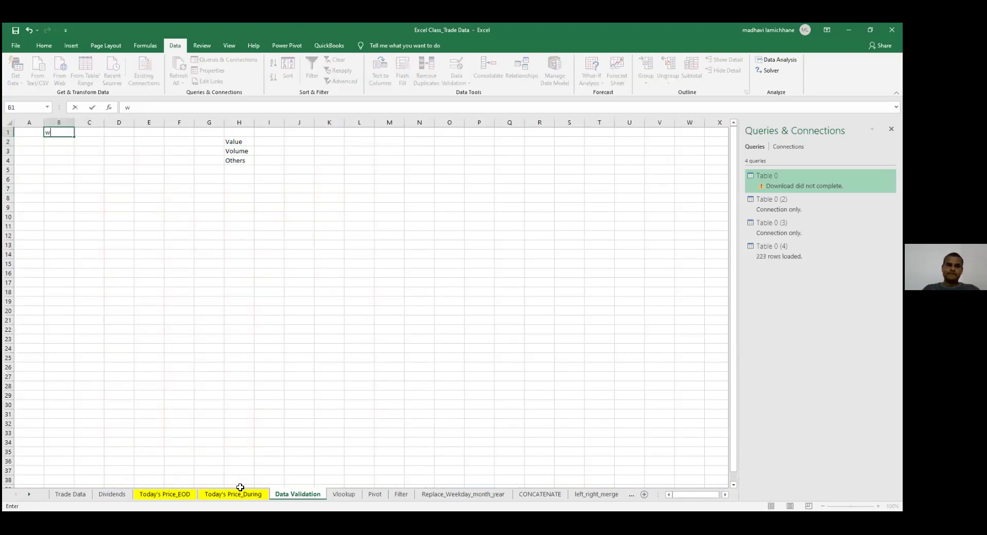
key("BackSpace")
type("sT")
key("BackSpace")
key("BackSpace")
type("Strategy")
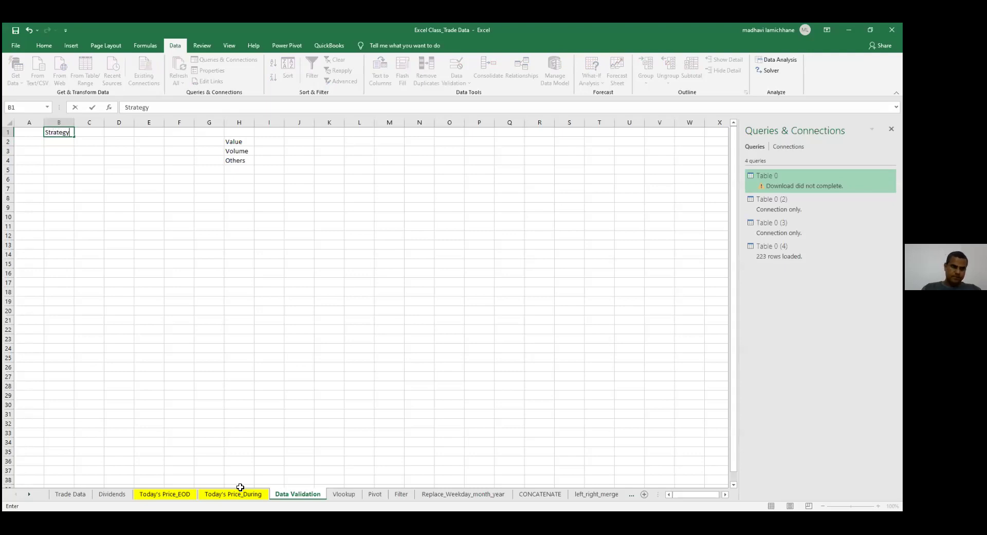
key("Return")
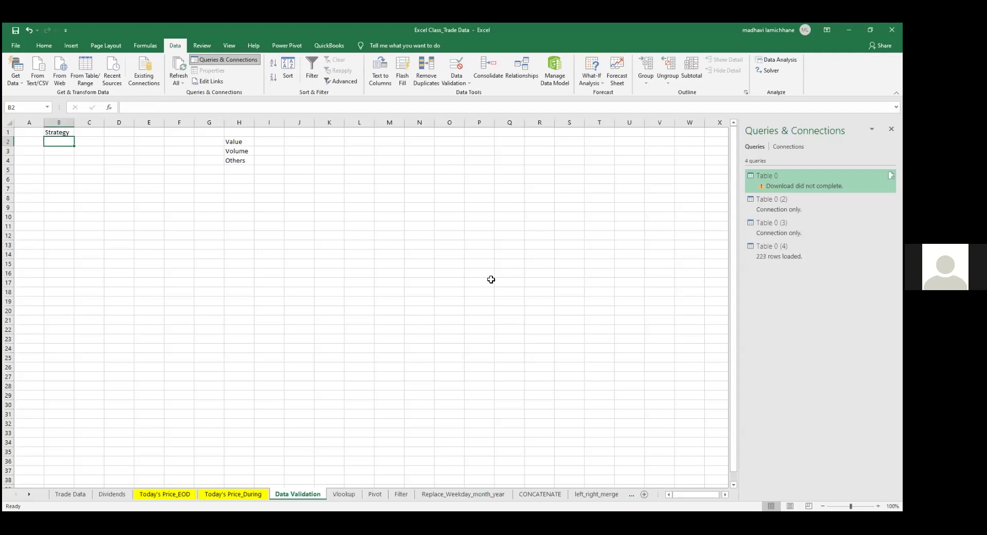
key("Up")
key("Down")
key("Right")
key("Right")
key("Right")
key("Right")
key("Right")
key("Right")
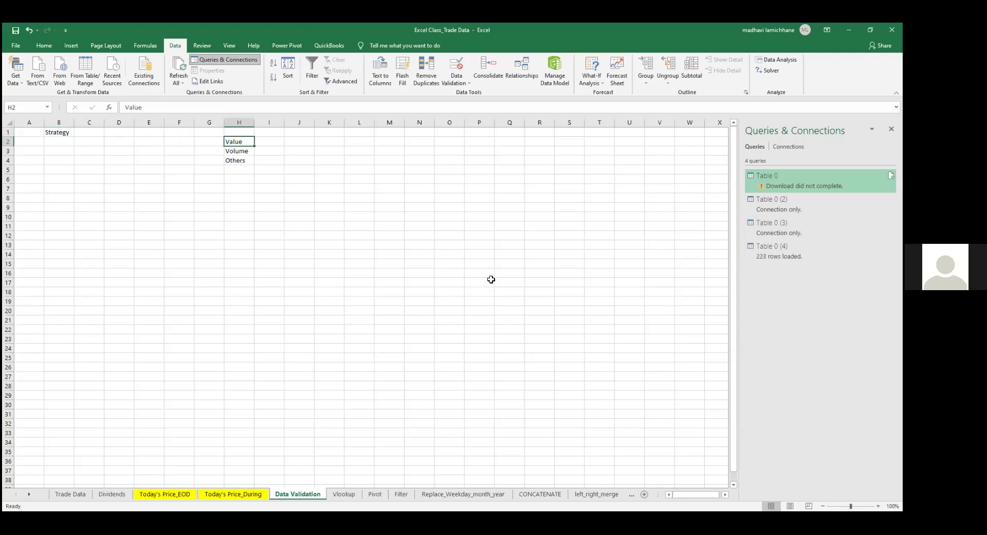
key("Left")
key("Left")
key("Left")
key("Left")
key("Left")
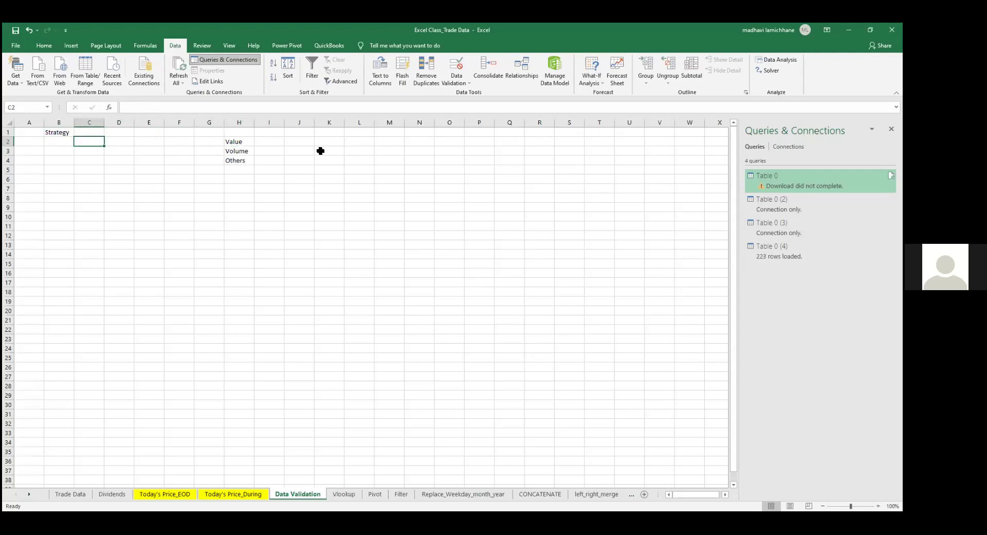
- Enter A and B beneath Others in cells H5 and H6
left_click(232, 143)
key("Down")
key("Down")
key("Down")
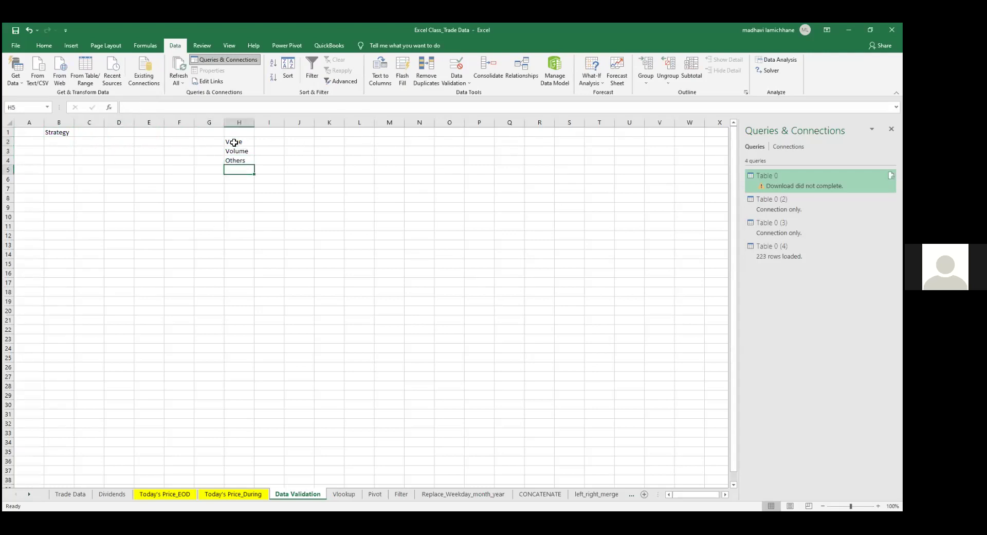
type("A")
key("Return")
type("B")
key("Return")
key("Up")
key("Up")
key("Down")
key("Down")
key("Up")
key("Up")
- Fill cells H5 to H8 with the sample entries adagadga, agdadgadga, ddgSD and adagadga
type("adagadga")
key("Return")
type("agdadgadga")
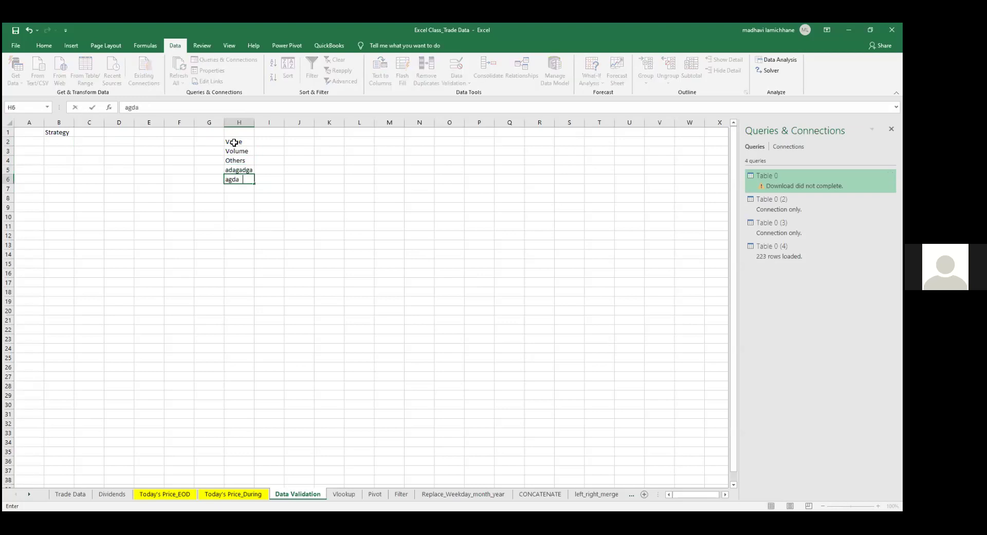
key("Return")
key("Return")
type("a")
key("Up")
type("ag")
key("Return")
type("adga")
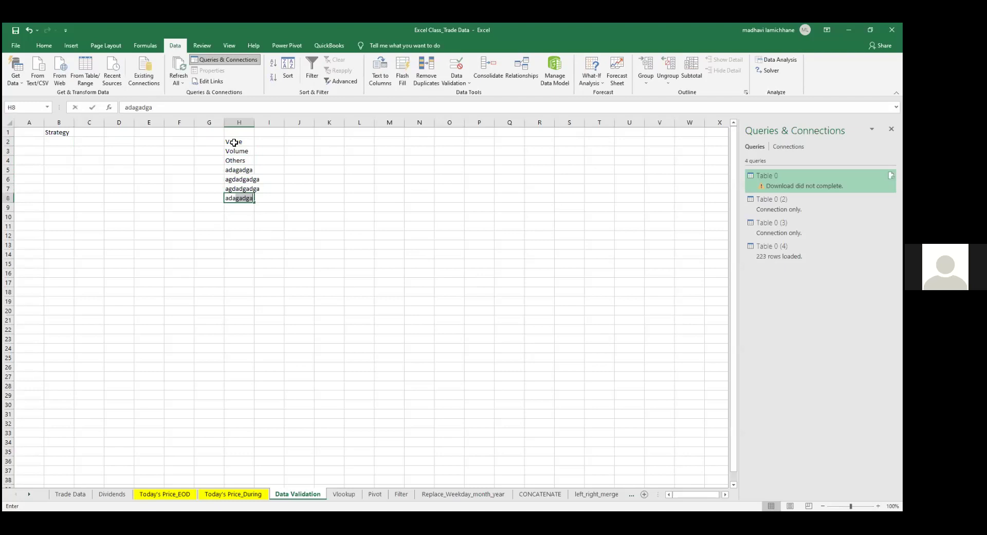
key("Up")
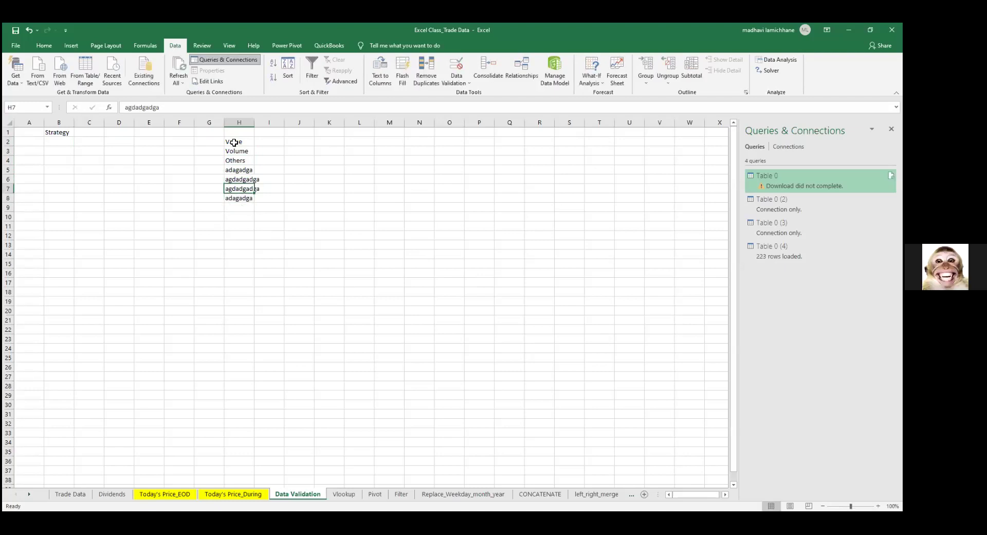
type("ddgSD")
key("Return")
key("Up")
- Review the list range in column H and the Data Validation criteria types available for cell B2, and cancel the dialog
left_click(234, 143)
key("ctrl+shift+Down")
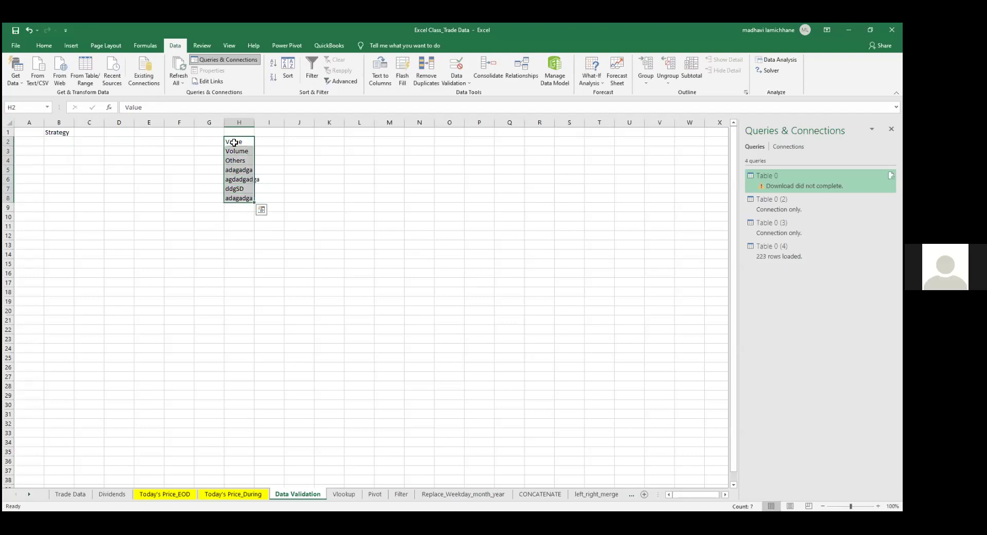
key("ctrl+Left")
key("Right")
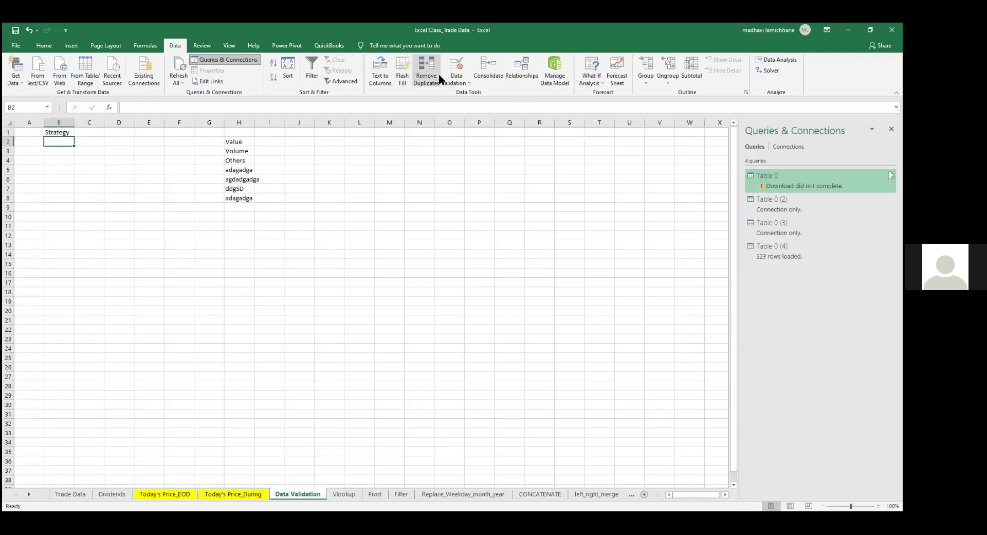
left_click(457, 81)
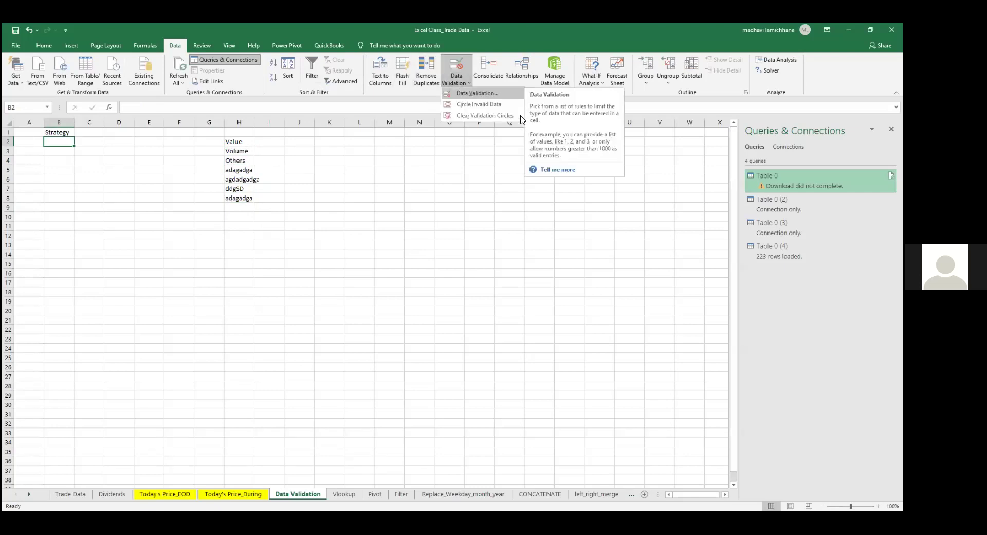
left_click(474, 97)
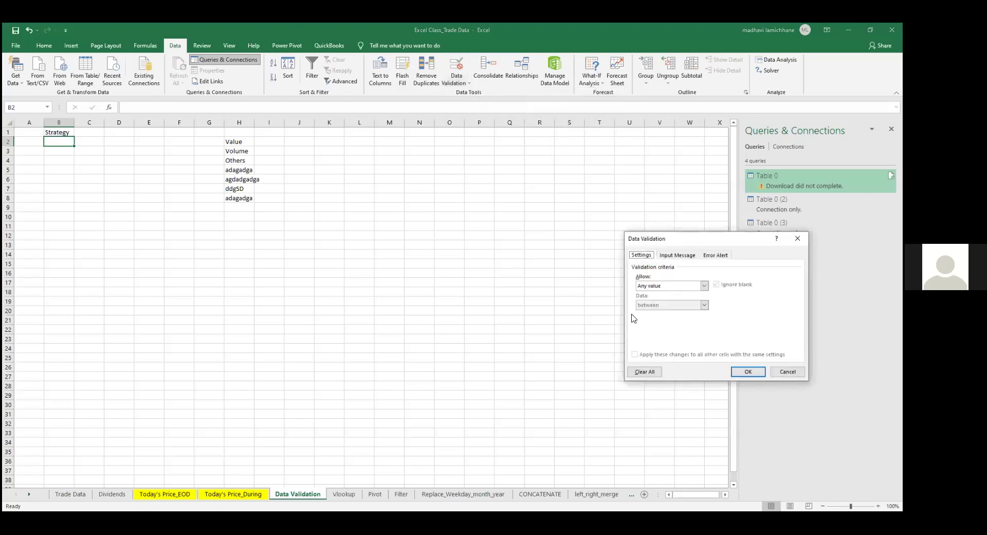
left_click(705, 287)
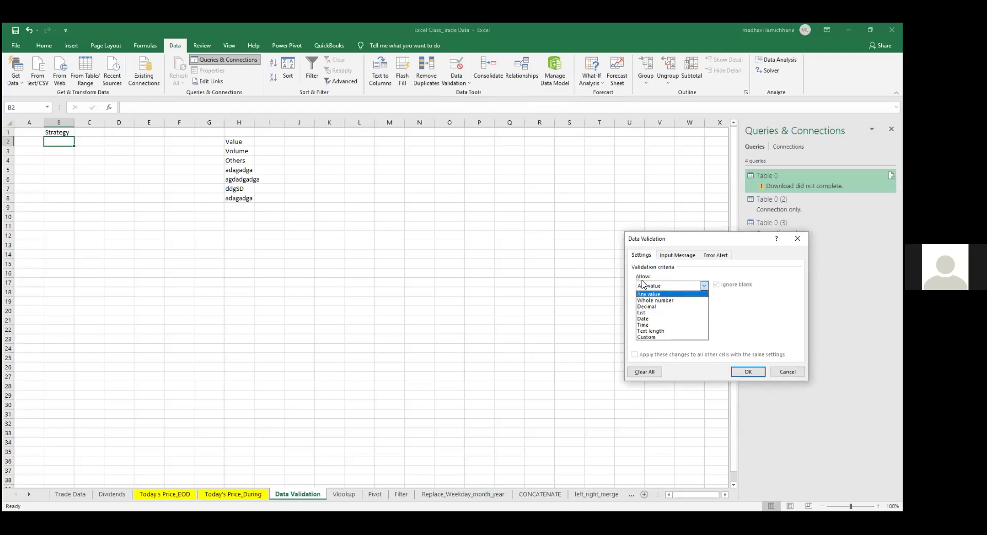
left_click(787, 371)
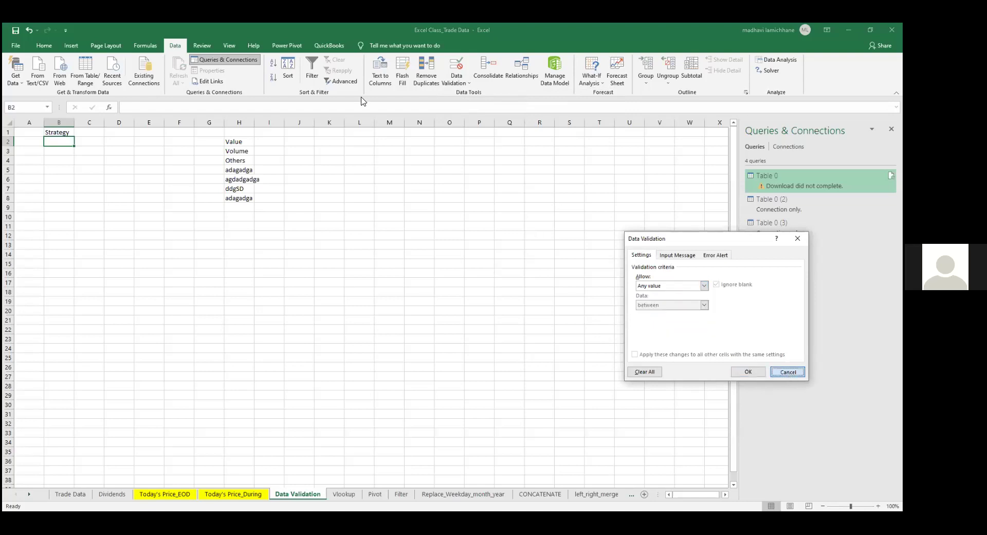
- Apply list-type data validation with an in-cell dropdown to cell B2, using =$H$2:$H$8 as the source
left_click(453, 80)
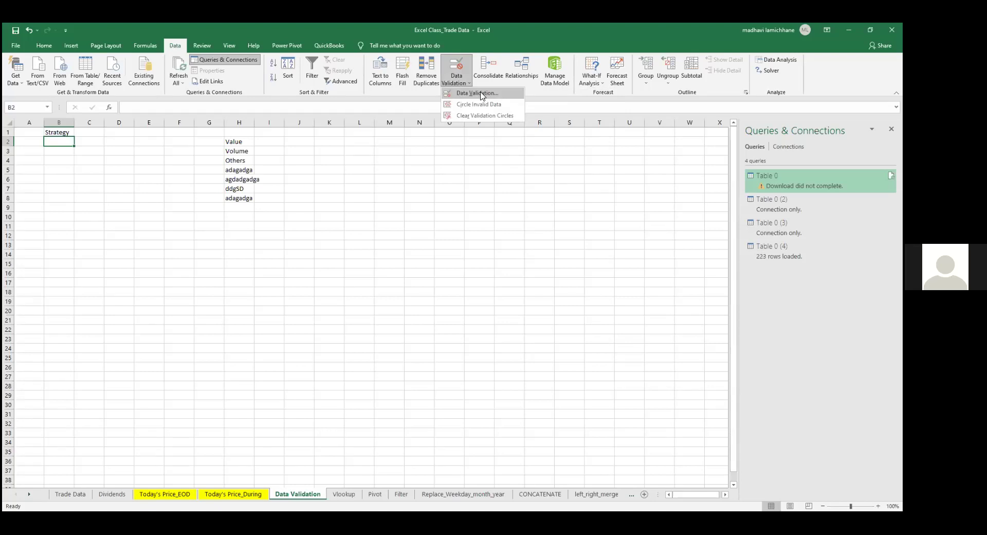
left_click(481, 94)
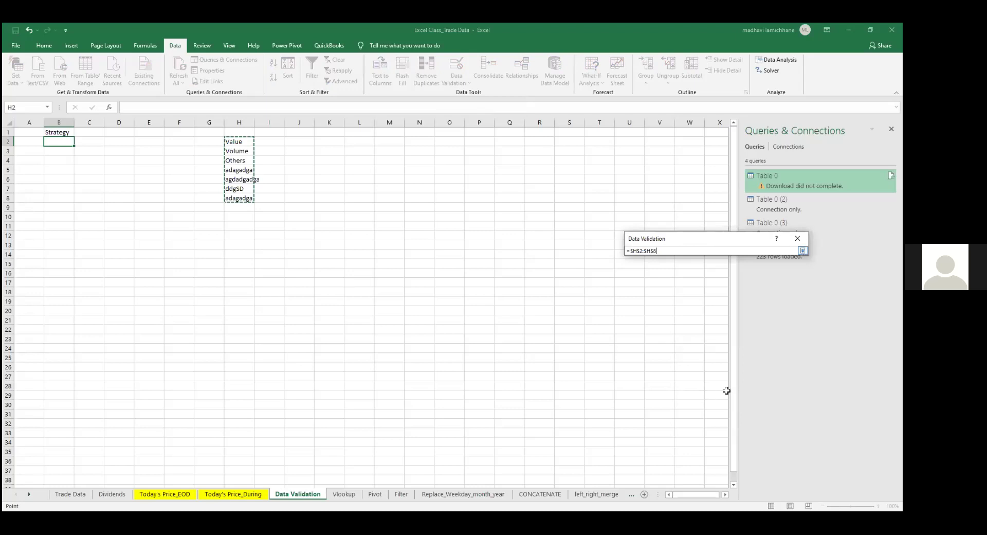
key("Return")
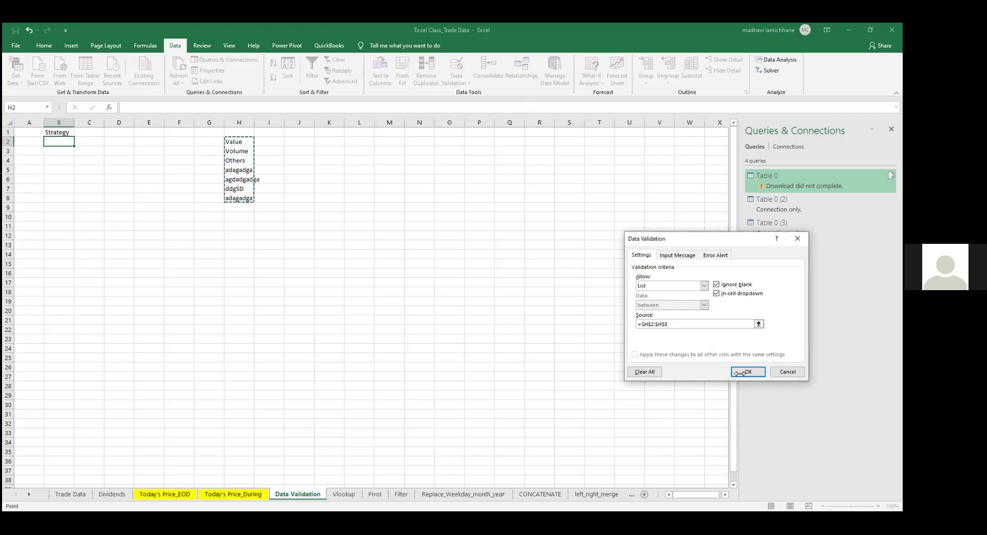
left_click(745, 371)
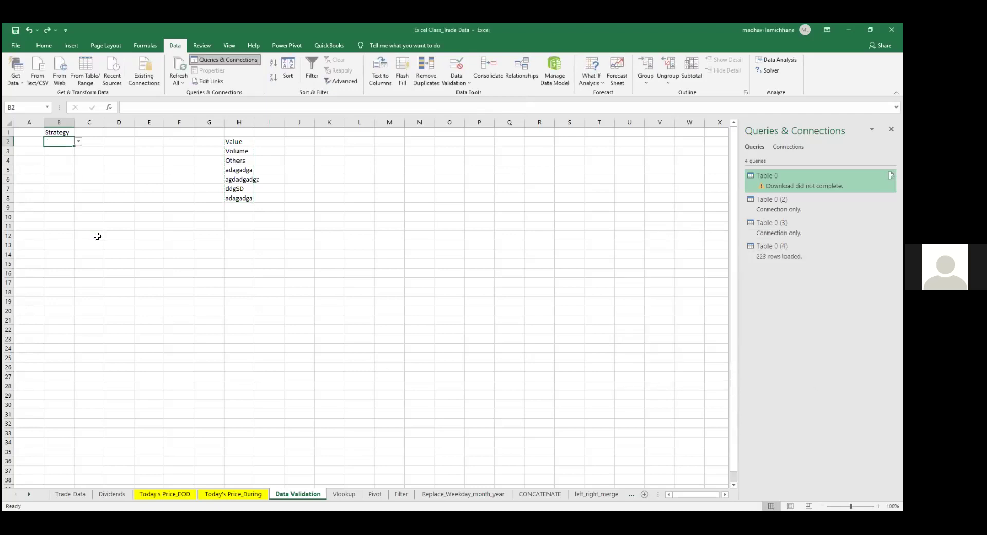
- Copy the drop-down validation from cell B2 down the Strategy column through B9
key("ctrl+c")
key("shift+Down")
key("shift+Down")
key("shift+Down")
key("shift+Down")
key("shift+Down")
key("shift+Down")
key("shift+Down")
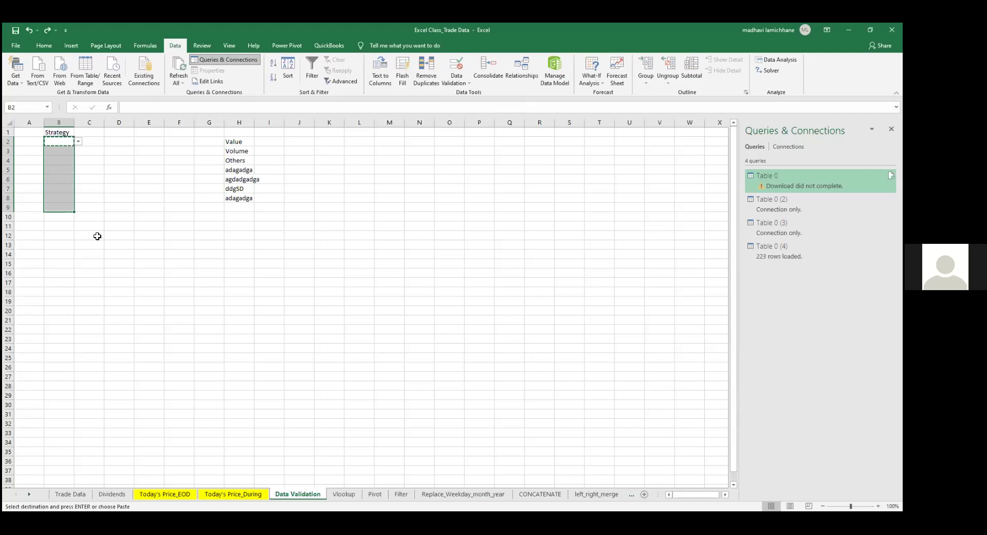
key("Return")
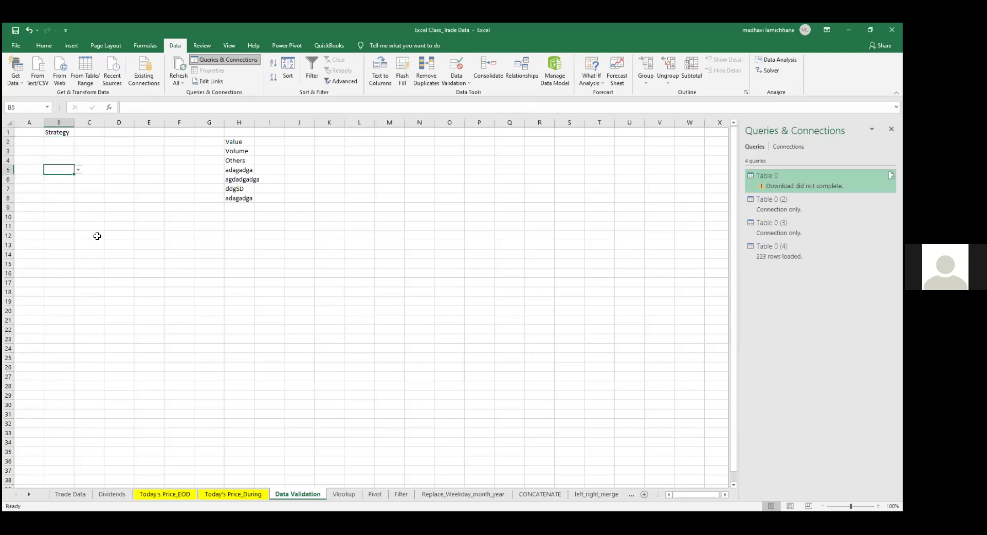
key("Up")
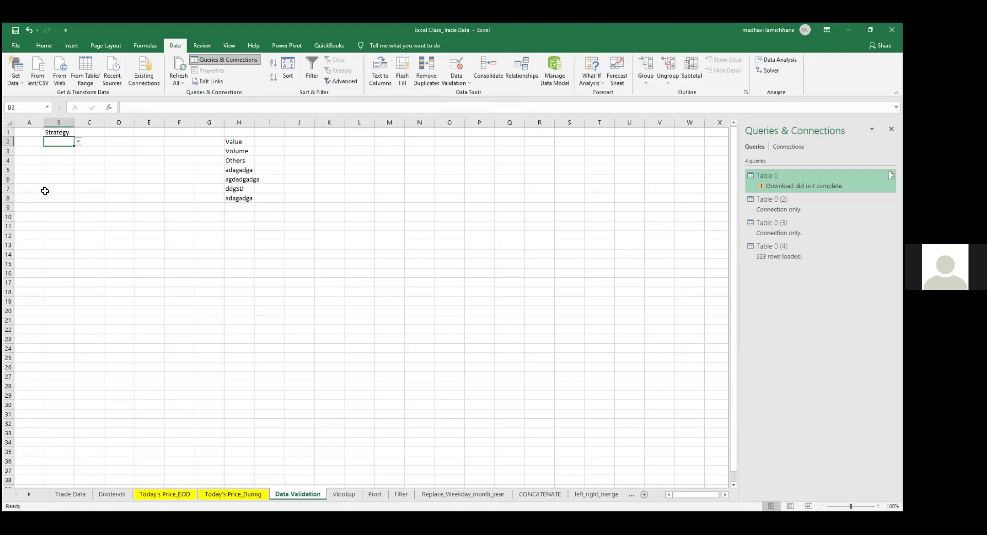
- Choose Value in cell B2 and Volume in cell B3 from the Strategy drop-down lists
left_click(78, 142)
left_click(62, 150)
key("Return")
key("alt+Down")
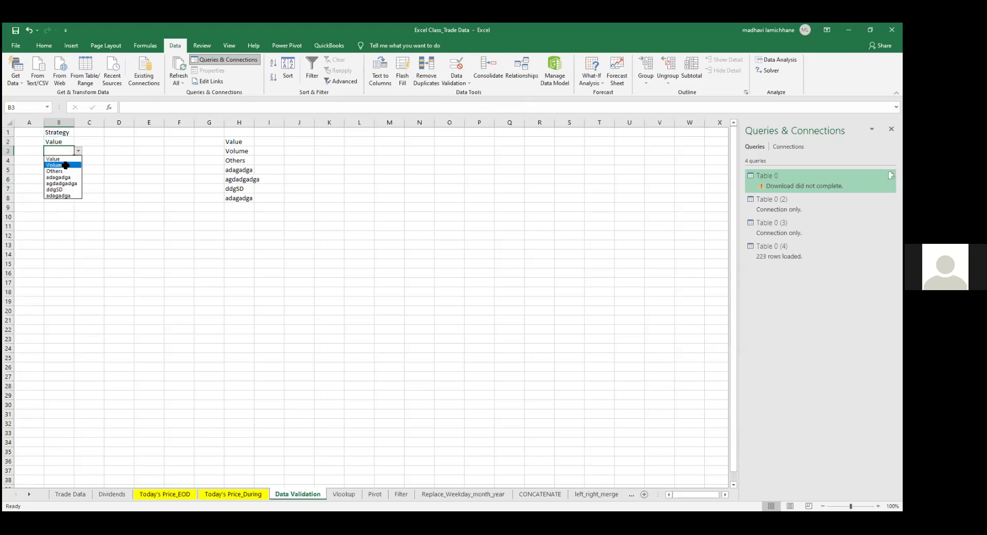
left_click(62, 165)
key("Return")
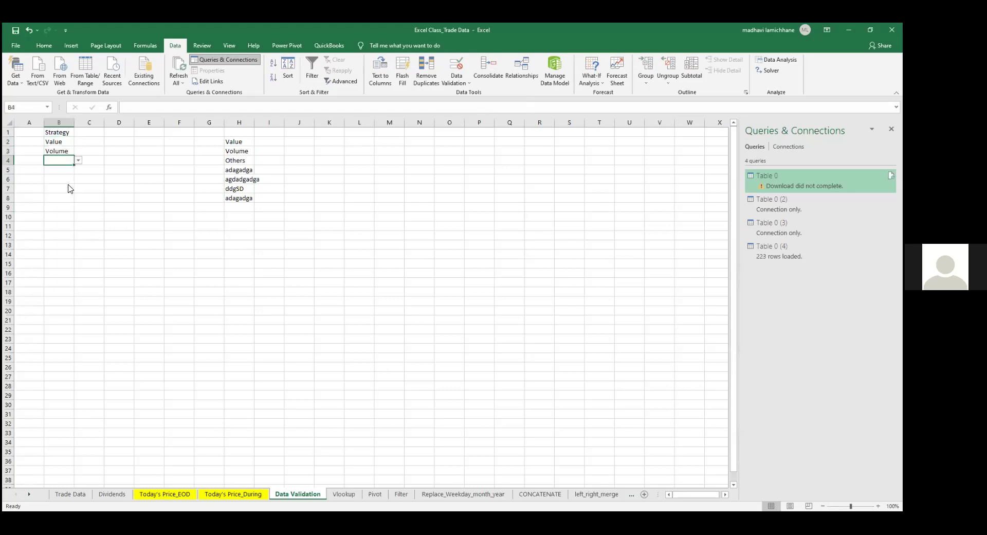
- Choose Others in cell B4 and adagadga in cells B5 and B6 from the drop-down lists
key("alt+Down")
left_click(65, 181)
key("Return")
key("alt+Down")
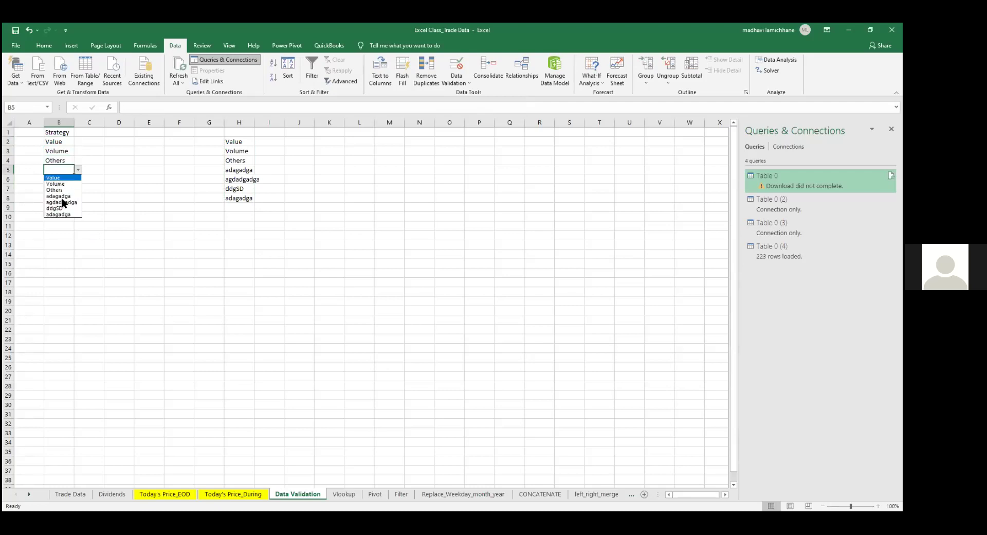
left_click(61, 196)
key("Return")
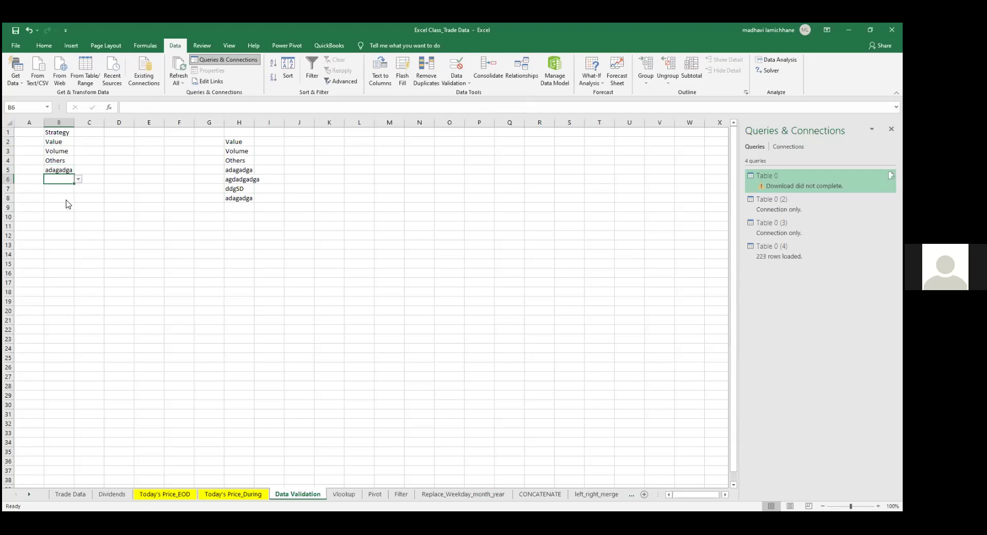
key("alt+Down")
key("Return")
left_click(167, 271)
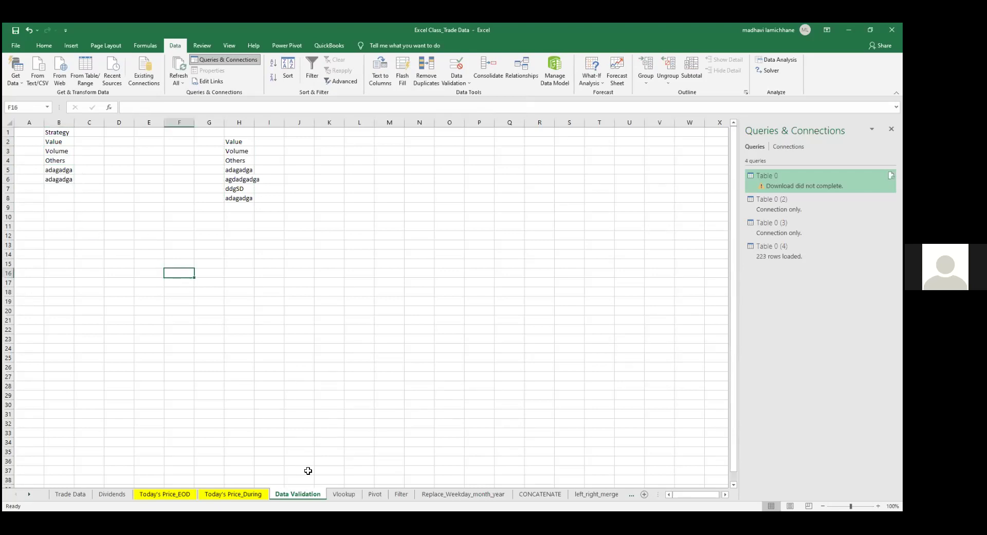
- Color the Data Validation sheet's tab yellow
right_click(284, 497)
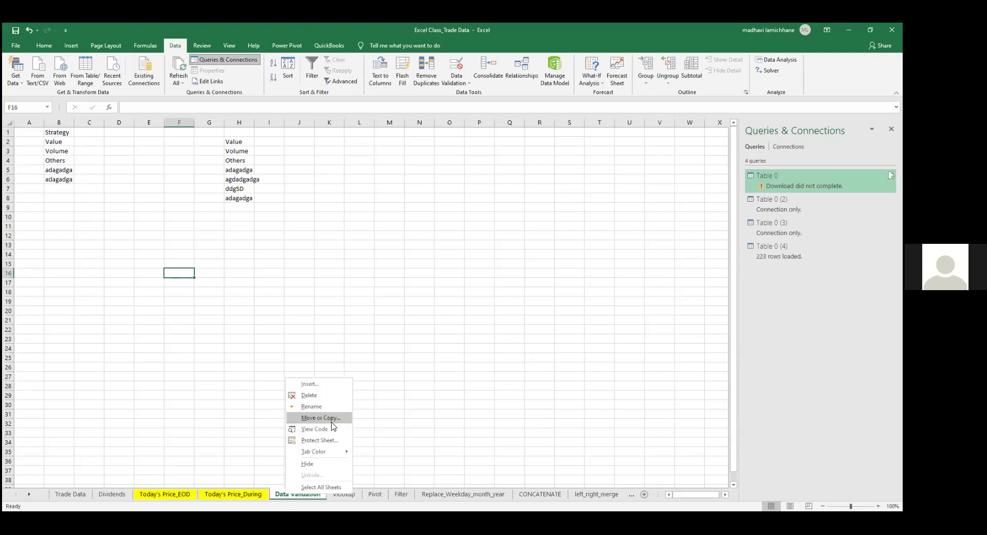
mouse_move(324, 456)
left_click(382, 482)
left_click(317, 290)
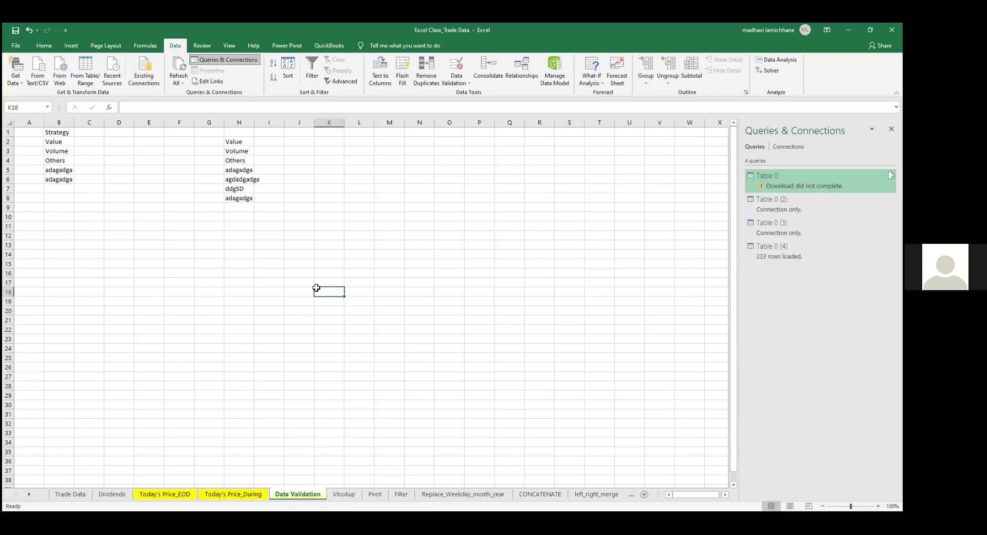
key("ctrl+Up")
key("ctrl+Left")
key("Down")
key("ctrl+Down")
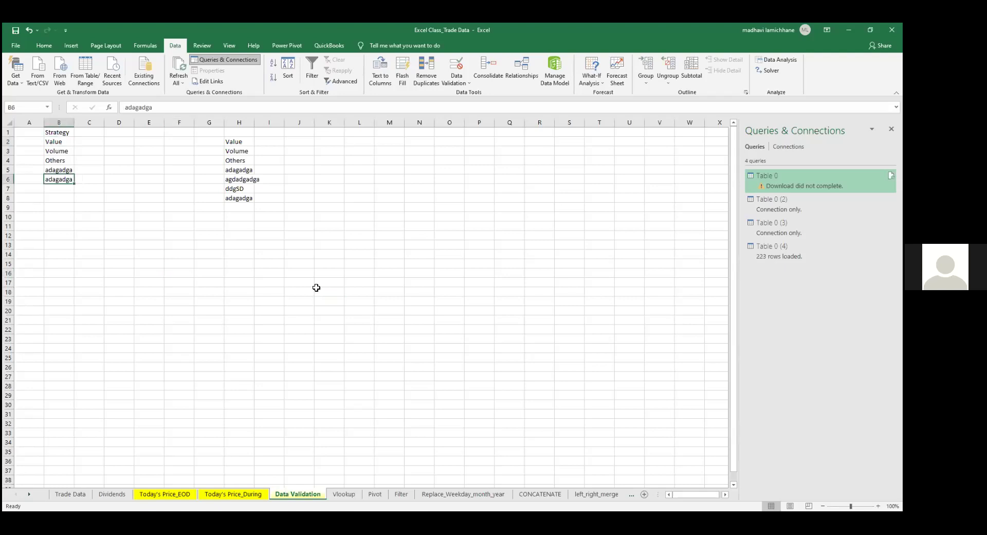
left_click(358, 341)
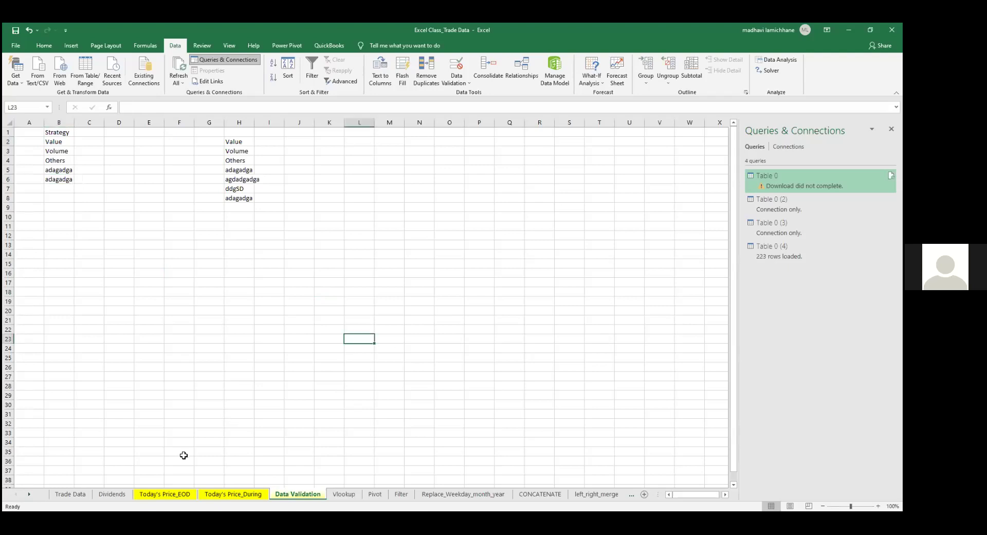
- Copy all stock symbols from D2 downward in the Trade Data sheet and paste them into the Vlookup sheet starting at C2
left_click(345, 495)
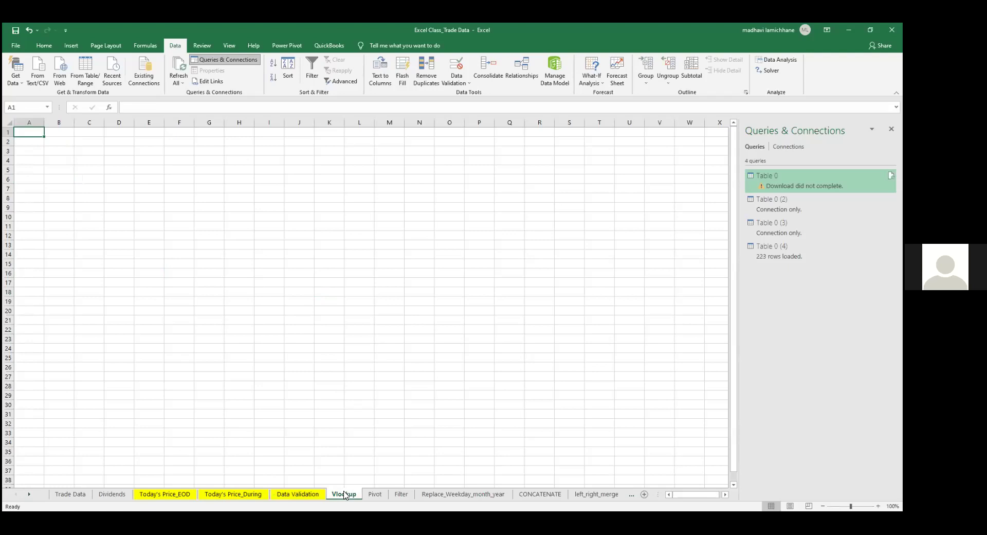
left_click(103, 495)
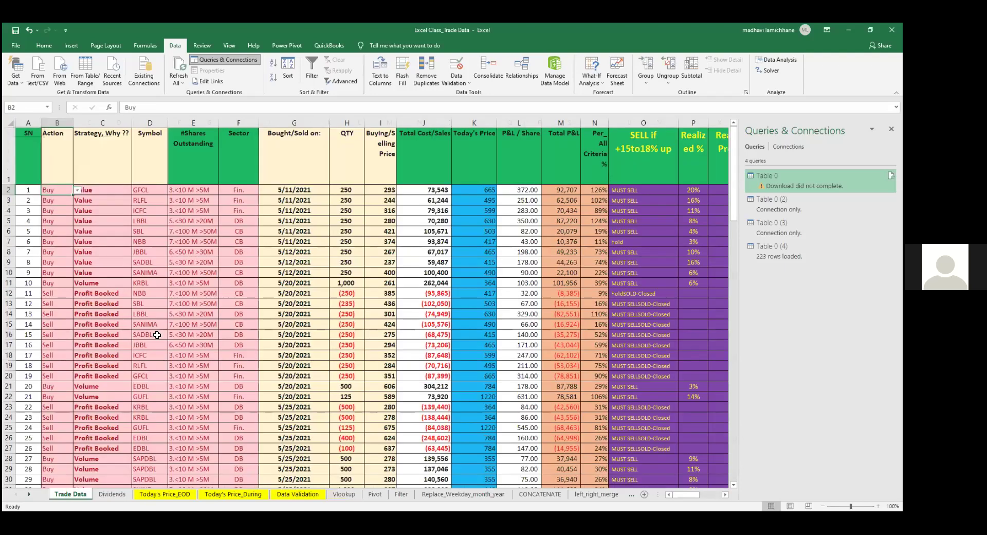
key("Right")
key("Right")
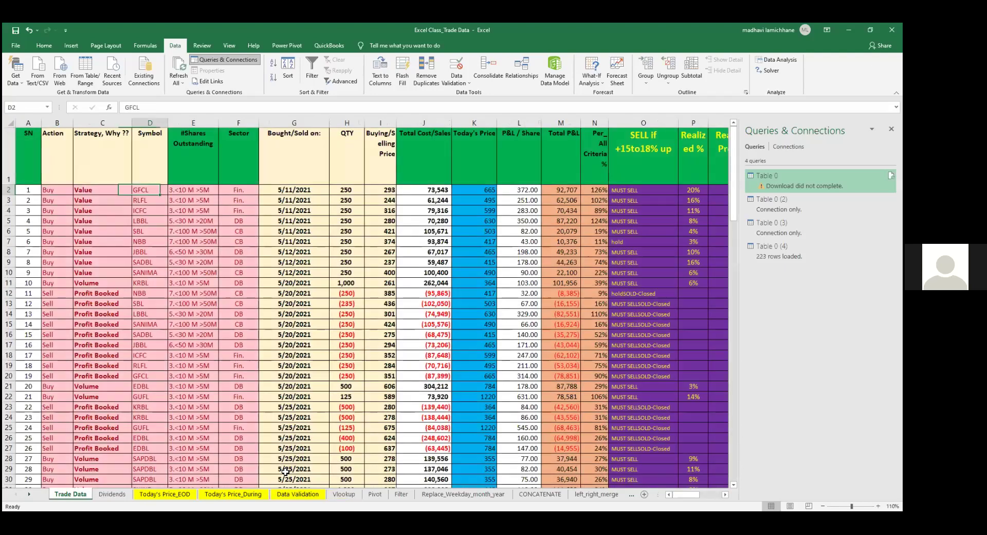
key("ctrl+shift+Down")
key("ctrl+c")
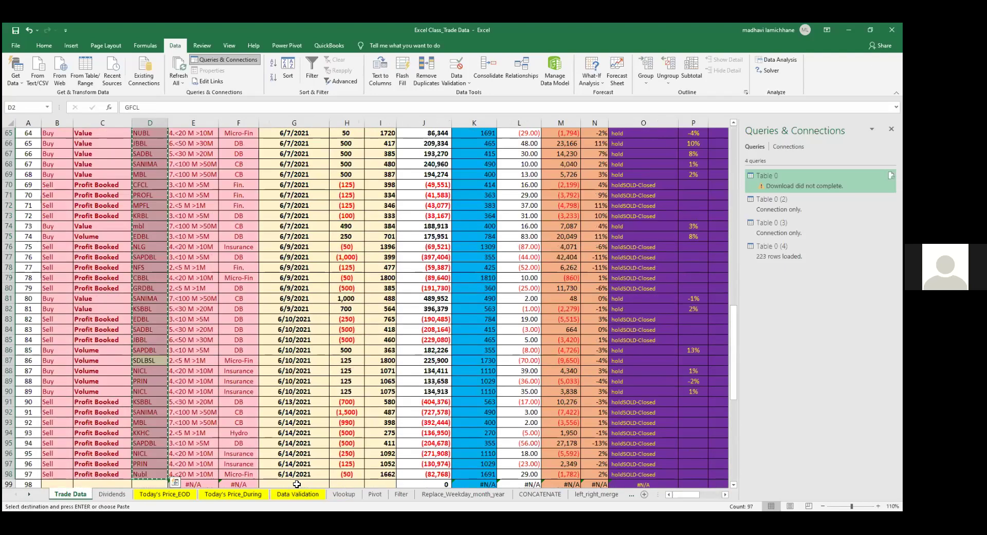
left_click(344, 494)
key("ctrl+v")
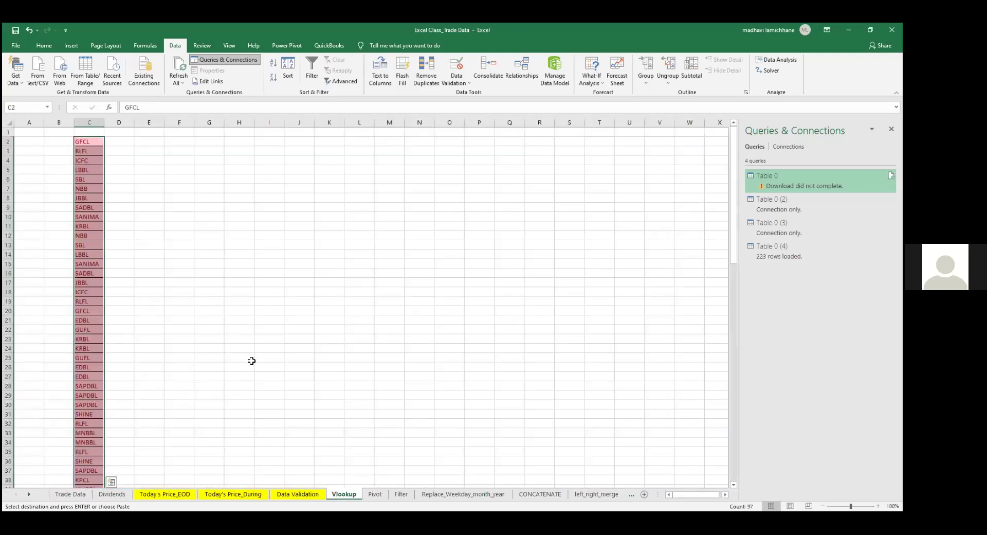
- Remove the duplicate stock symbols from column C of the Vlookup sheet
left_click(90, 131)
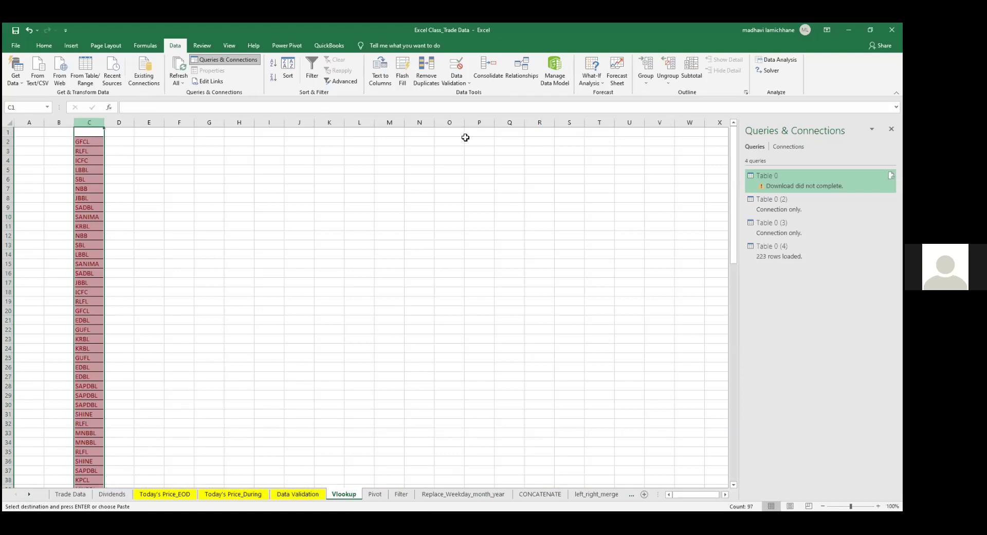
left_click(45, 47)
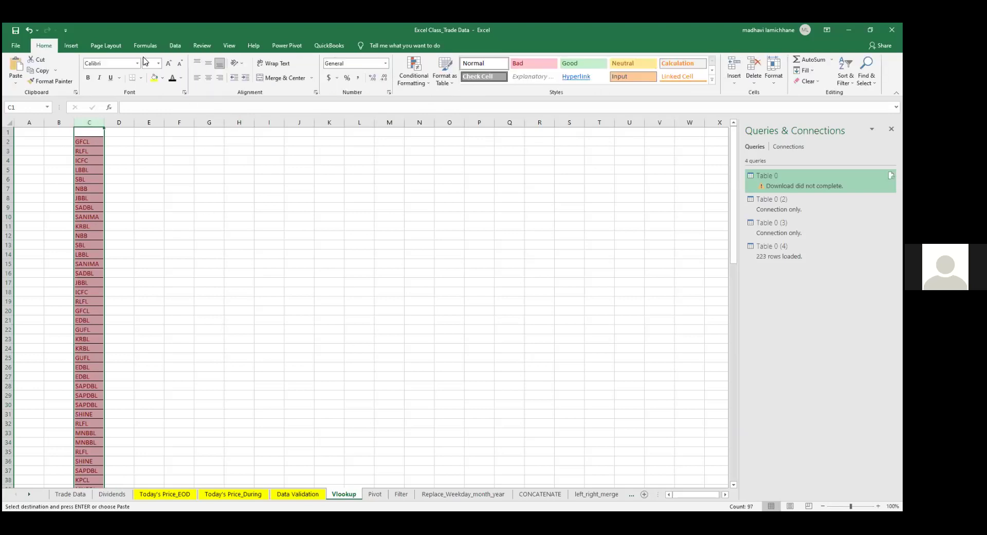
left_click(175, 48)
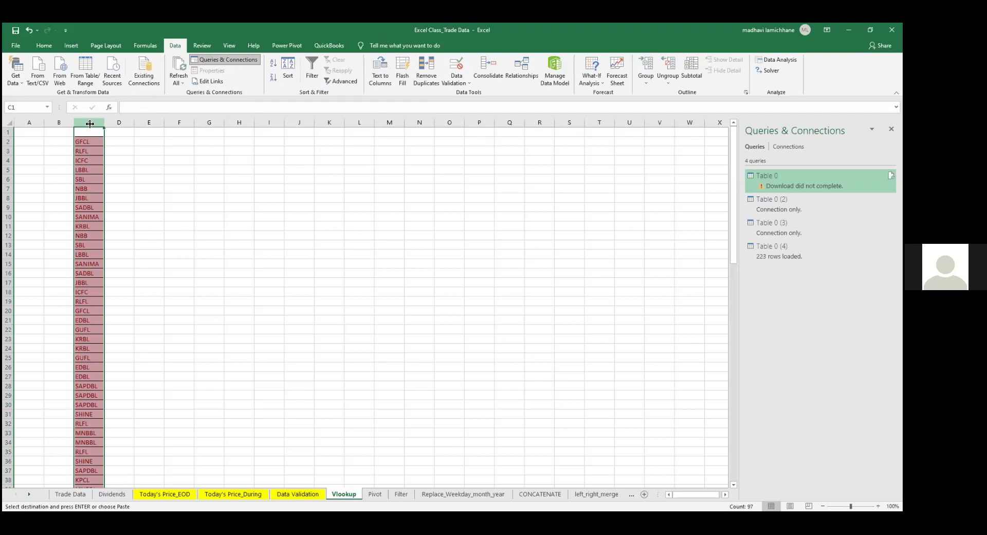
left_click(419, 84)
left_click(757, 368)
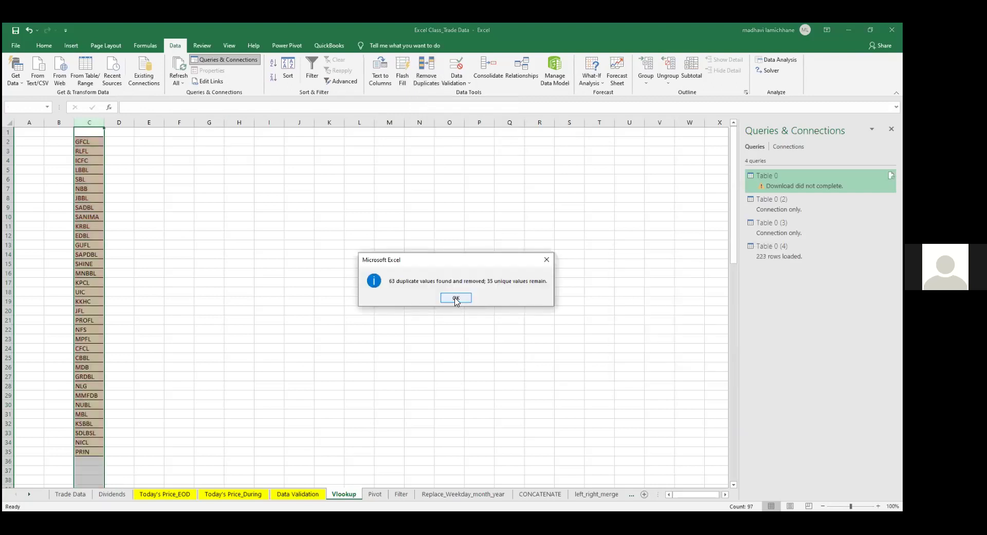
left_click(455, 298)
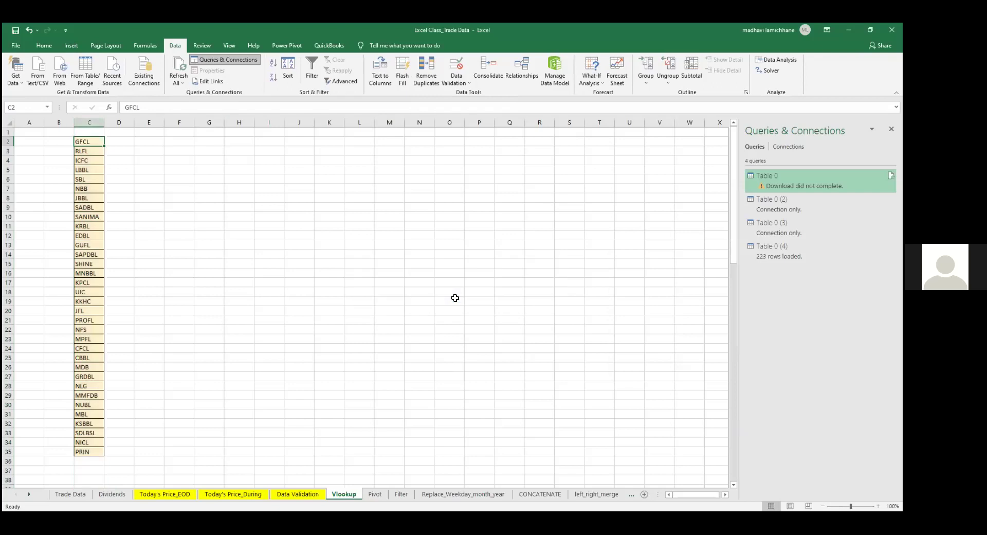
key("ctrl+shift+Down")
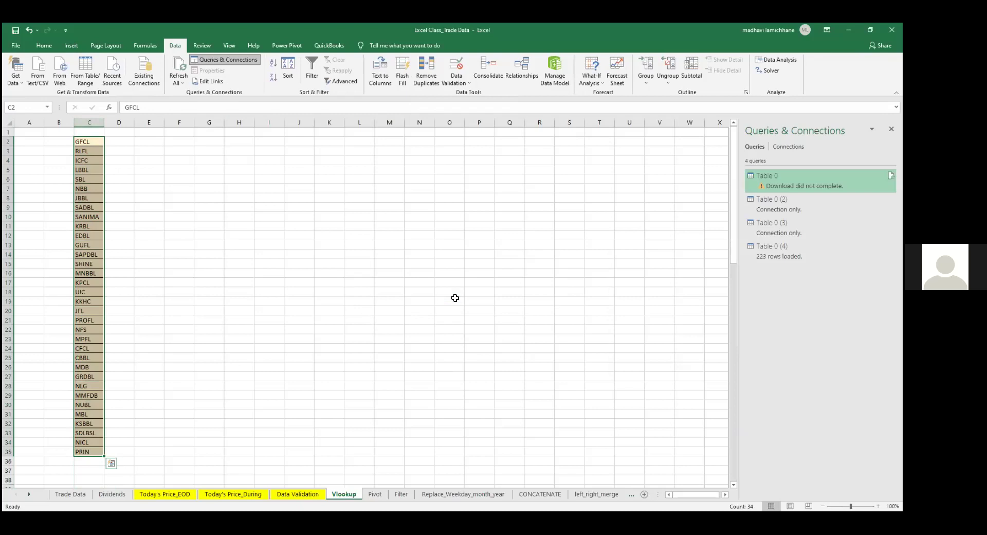
key("Right")
key("Left")
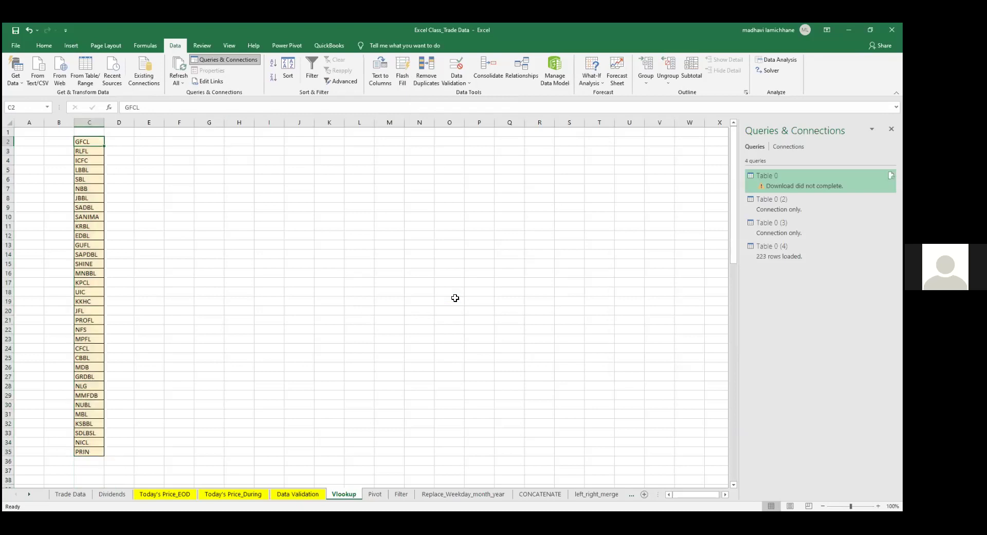
key("ctrl+shift+Down")
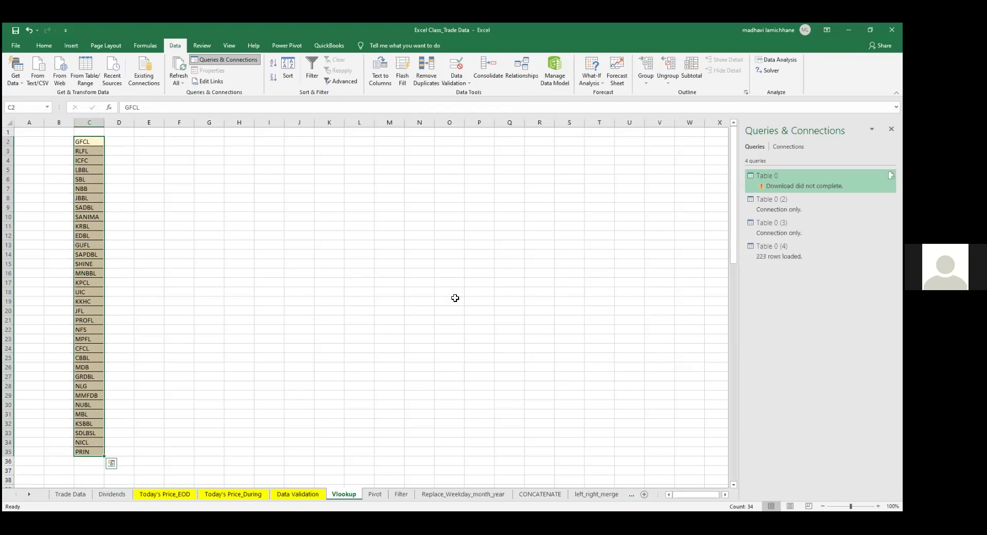
key("Up")
key("Down")
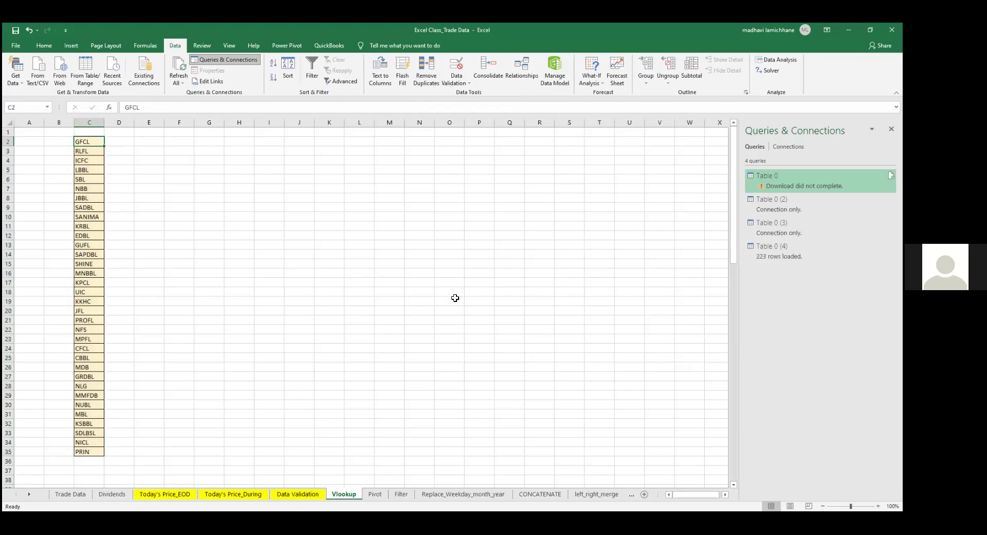
- Enter the heading Today's Price in cell D1 and fit column D's width to it
key("Right")
key("Up")
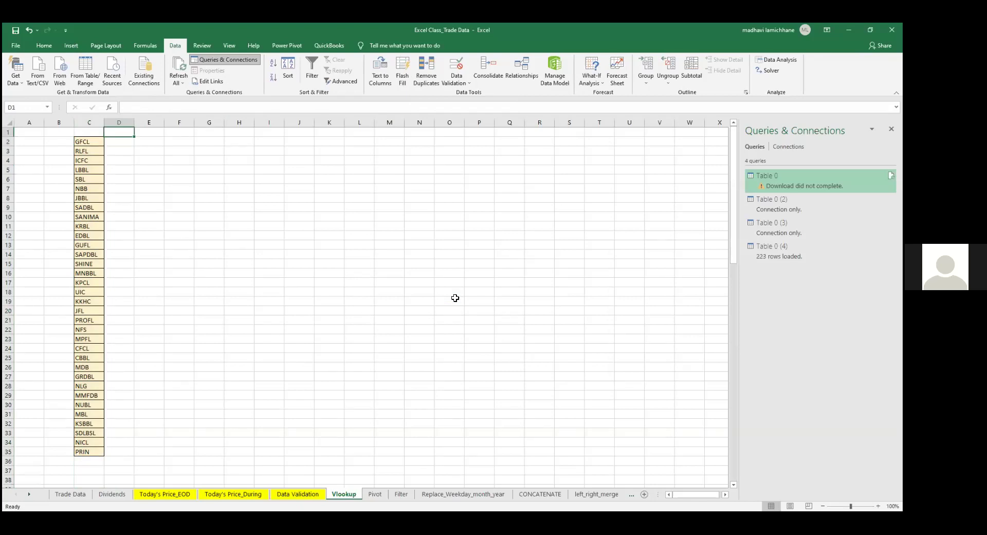
type("Today's")
key("Return")
key("Up")
key("F2")
type("Price")
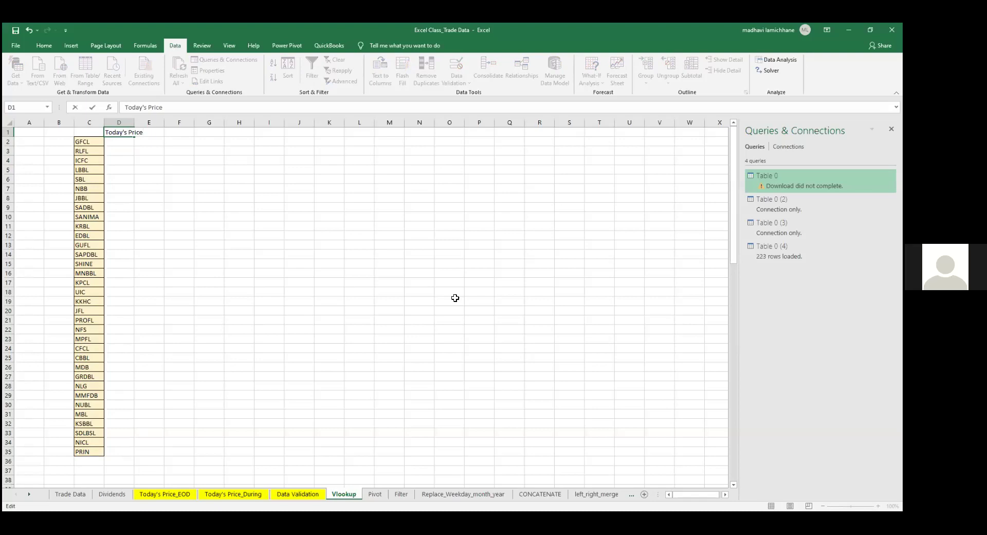
key("Return")
left_click(126, 133)
double_click(136, 124)
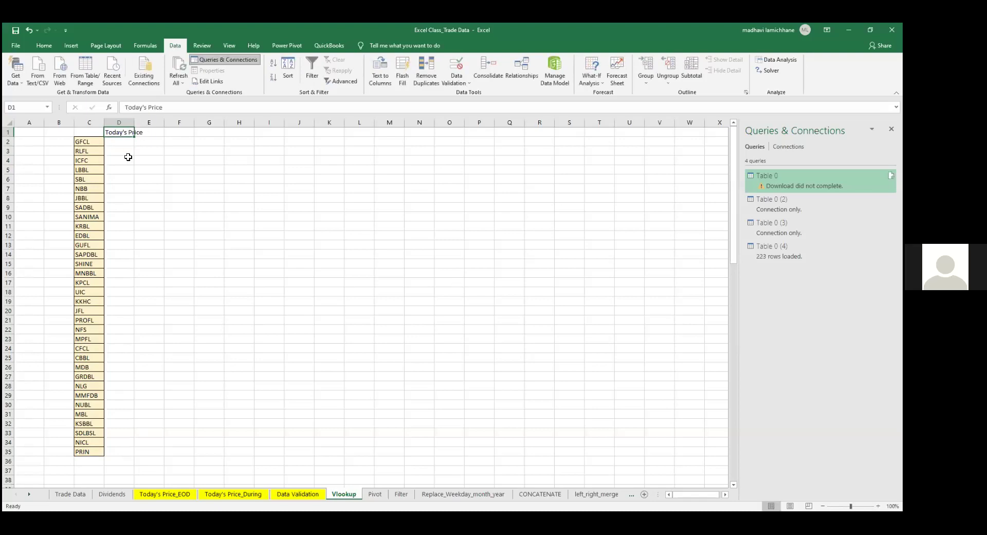
- Copy the symbol GFCL from C2 and locate its Close price in the Today's Price_EOD sheet
key("Down")
key("Left")
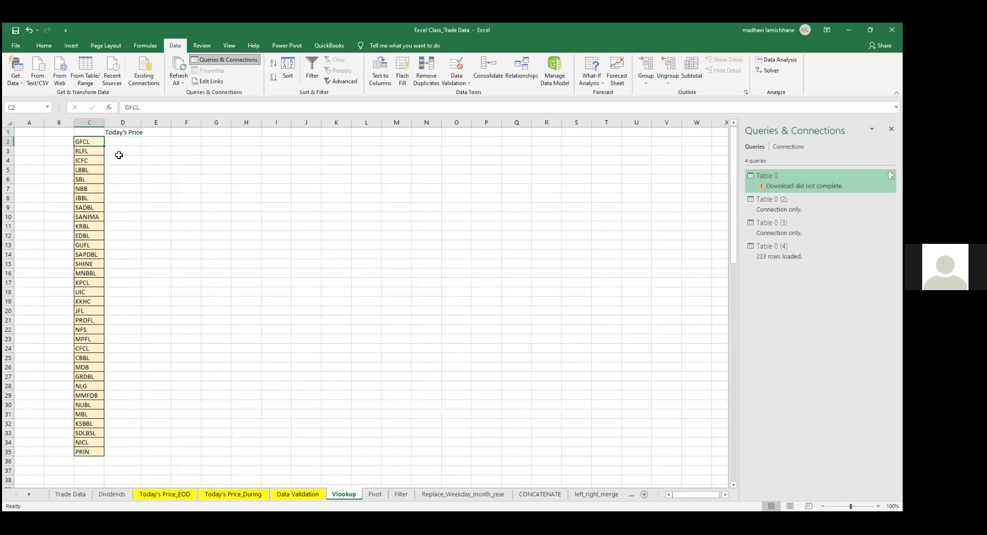
key("ctrl+c")
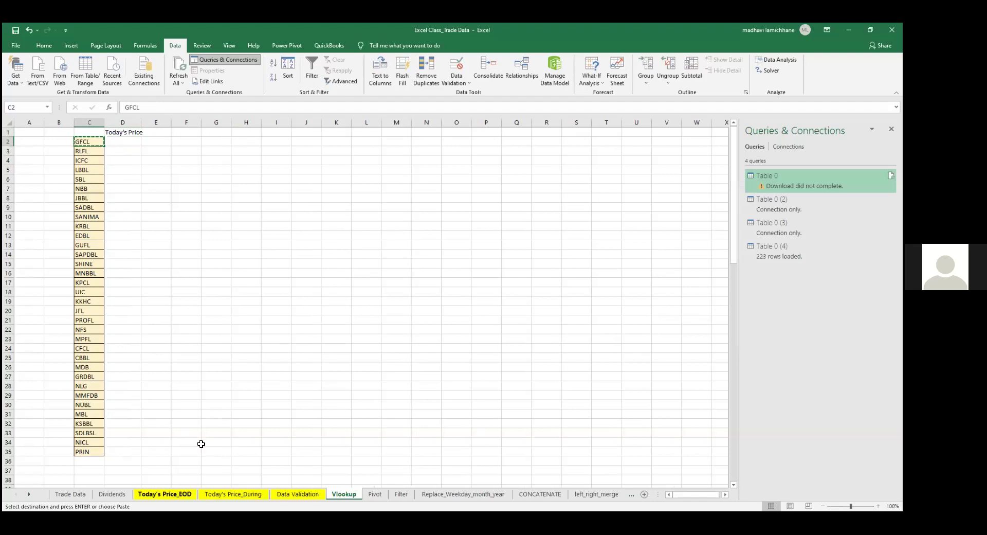
key("ctrl+Page_Up")
key("ctrl+Page_Up")
key("ctrl+Page_Up")
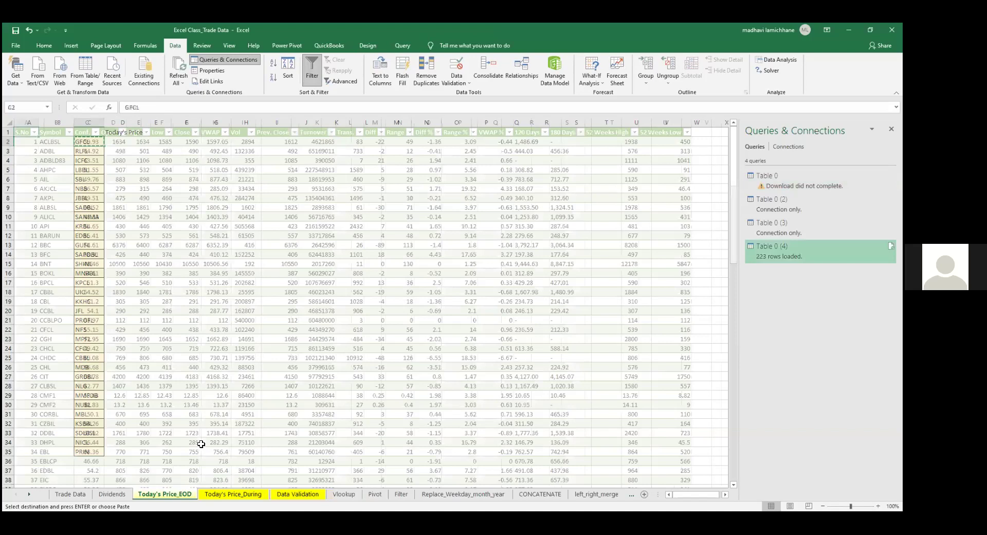
left_click(202, 444)
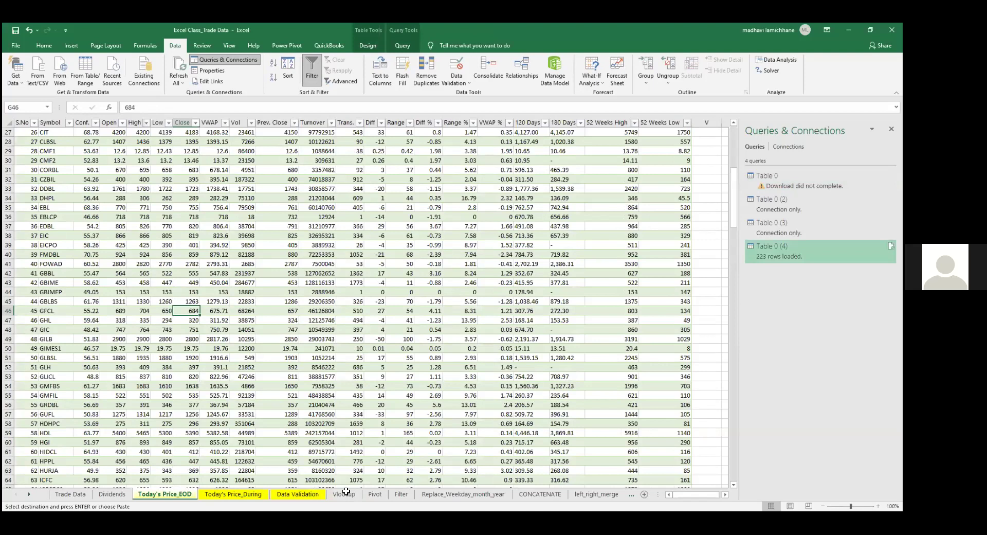
- Copy GFCL's Close price from the Today's Price_EOD sheet into D2 of the Vlookup sheet
key("ctrl+c")
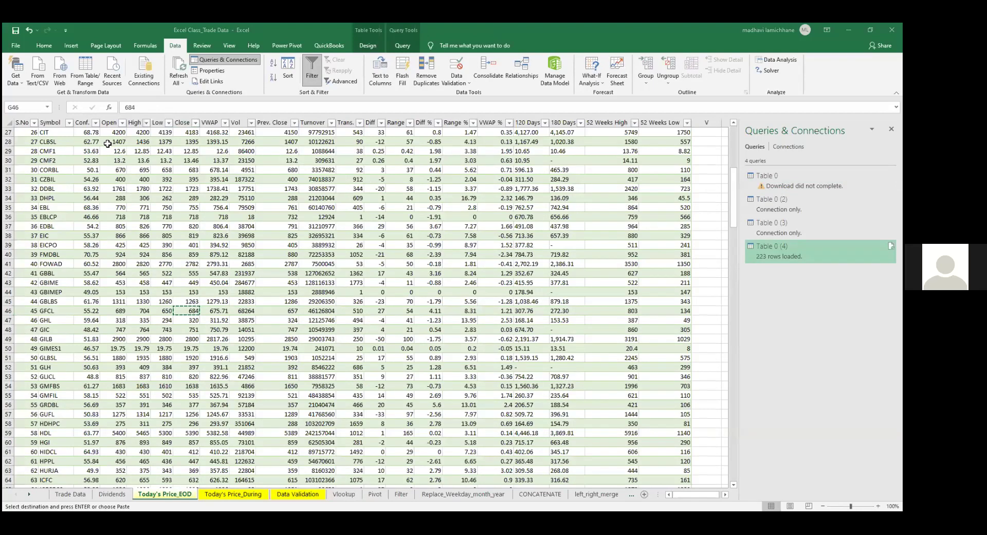
key("ctrl+Page_Down")
key("ctrl+Page_Down")
key("ctrl+Page_Down")
key("Right")
key("ctrl+v")
key("Left")
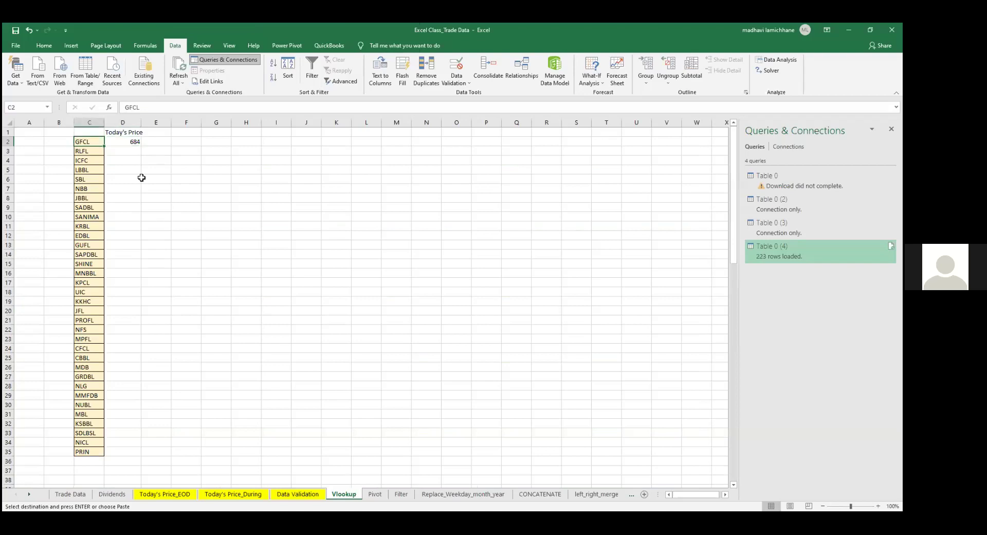
key("Right")
key("Left")
key("Right")
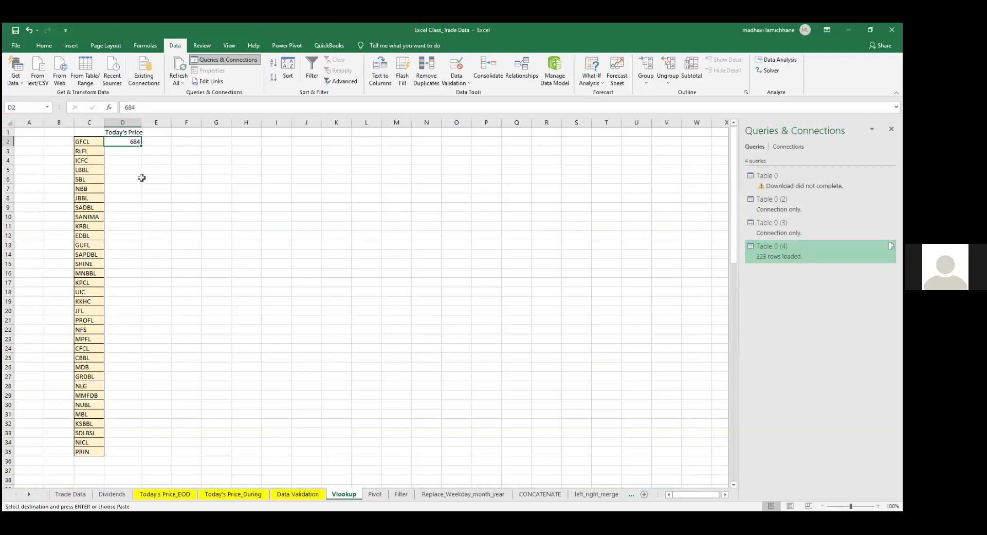
- Start a VLOOKUP formula in D2 of the Vlookup sheet with C3 as the lookup value
type("=")
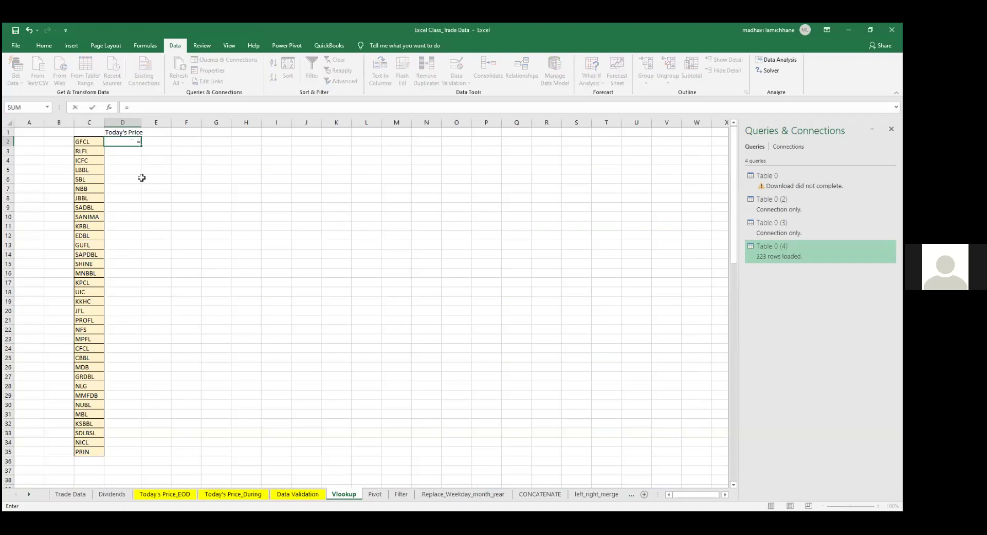
type("vl")
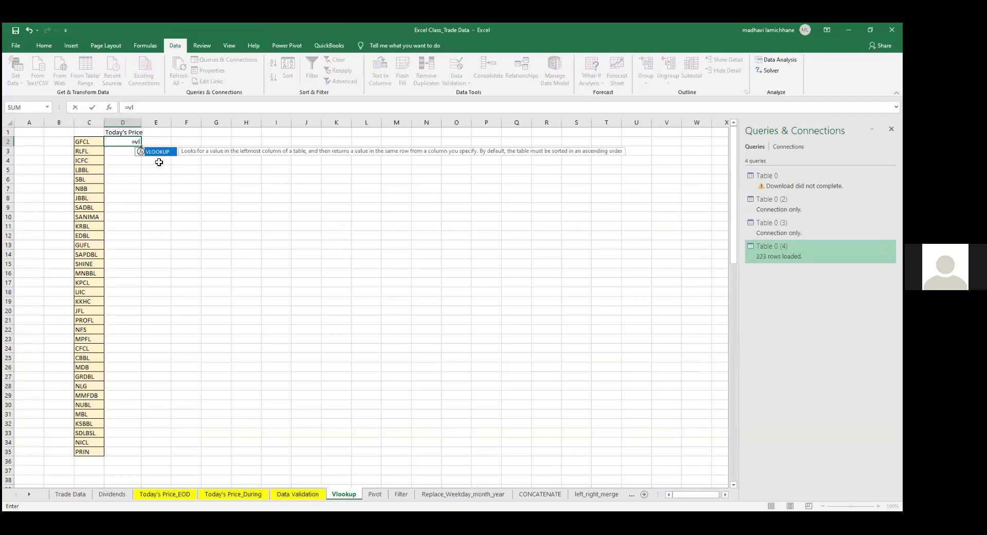
key("Tab")
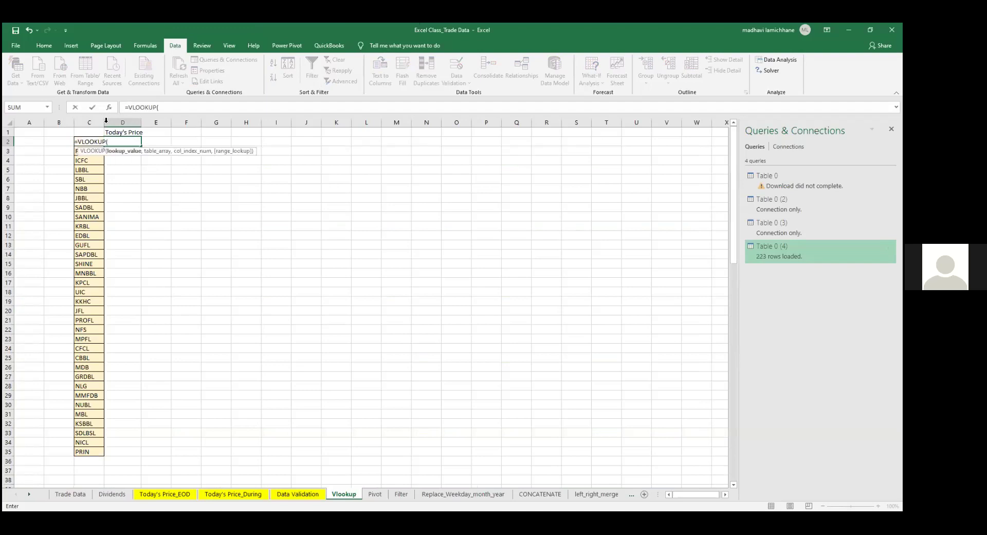
left_click(81, 163)
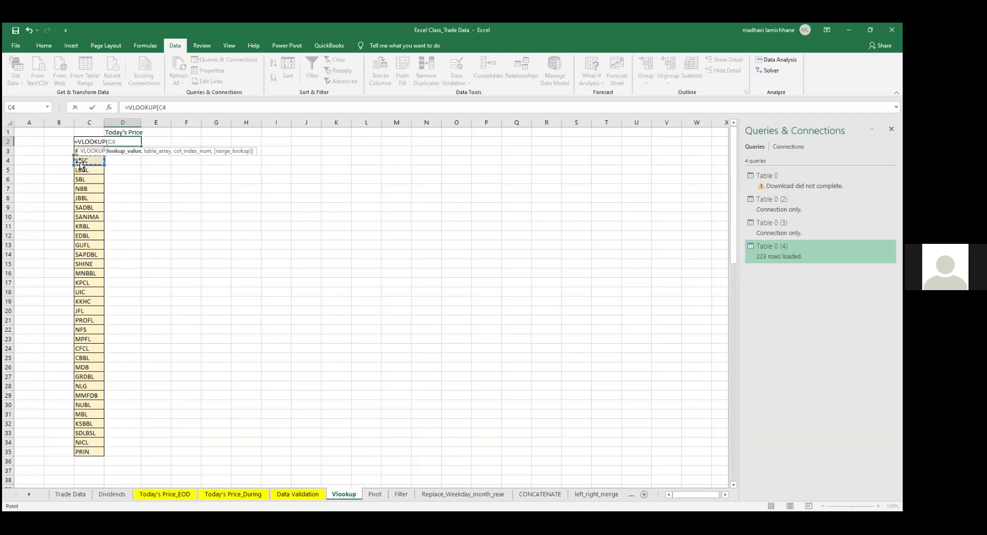
key("Up")
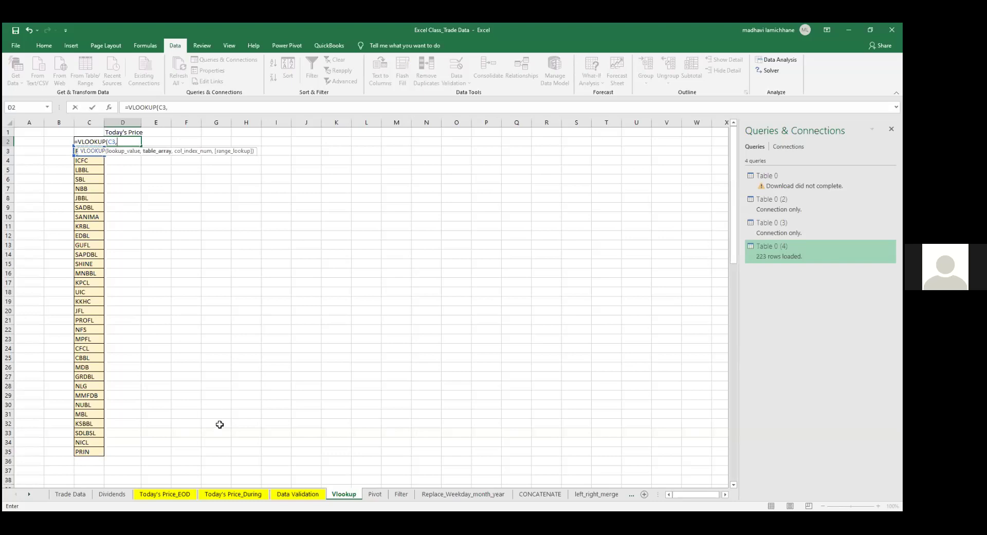
type(",")
- Set the VLOOKUP table array to the Symbol through Close columns of the Today's Price_EOD table
left_click(165, 495)
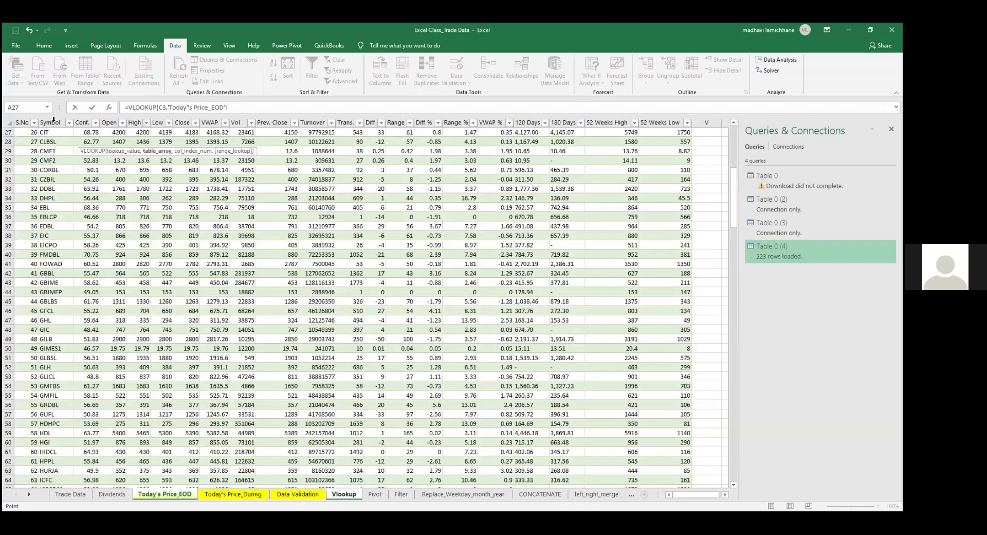
left_click(54, 118)
left_click(54, 118)
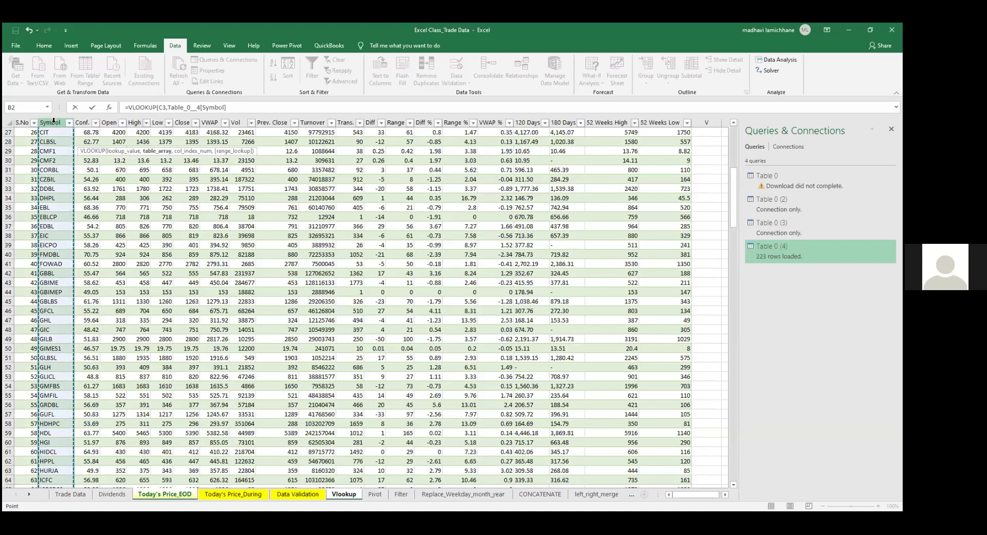
left_click(53, 122)
left_click_drag(74, 123, 180, 125)
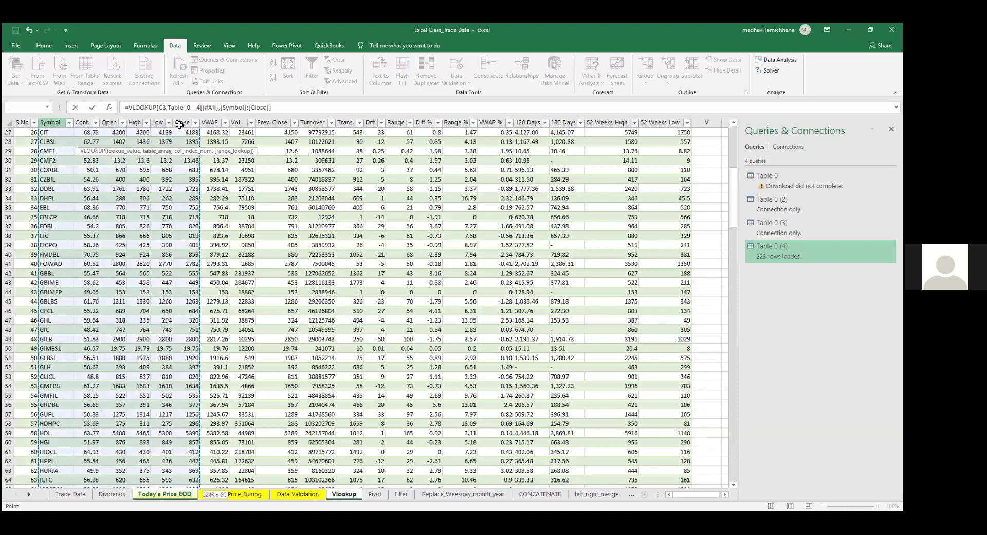
- Narrow the table array to the Symbol column and extend it column by column back to Close
left_click_drag(180, 125, 180, 124)
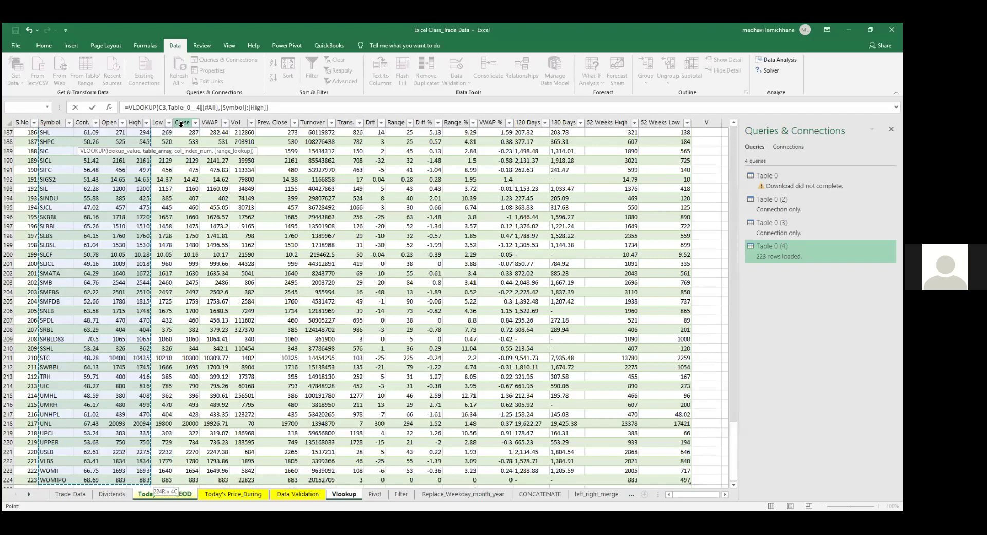
key("shift+Left")
key("shift+Left")
key("shift+Left")
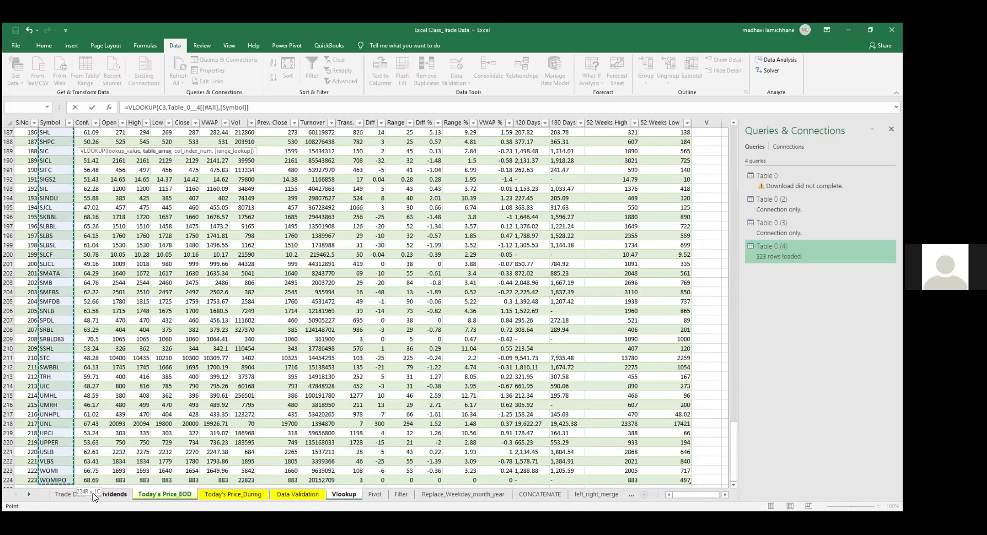
key("shift+Right")
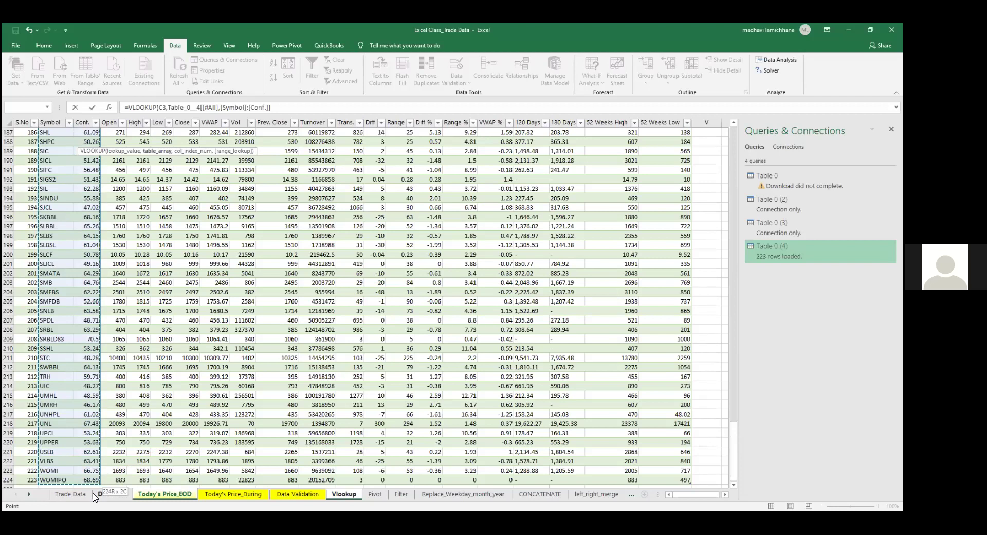
key("shift+Right")
key("shift+Right")
key("shift+Right")
key("shift+Right")
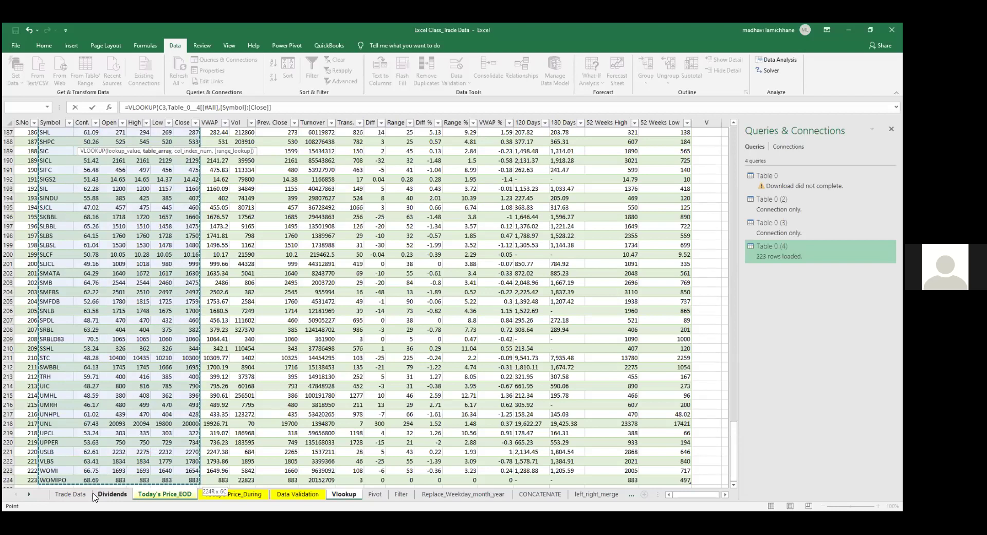
- Reduce the table array to Symbol again and extend it through the 52 Weeks Low column
left_click_drag(93, 496, 94, 497)
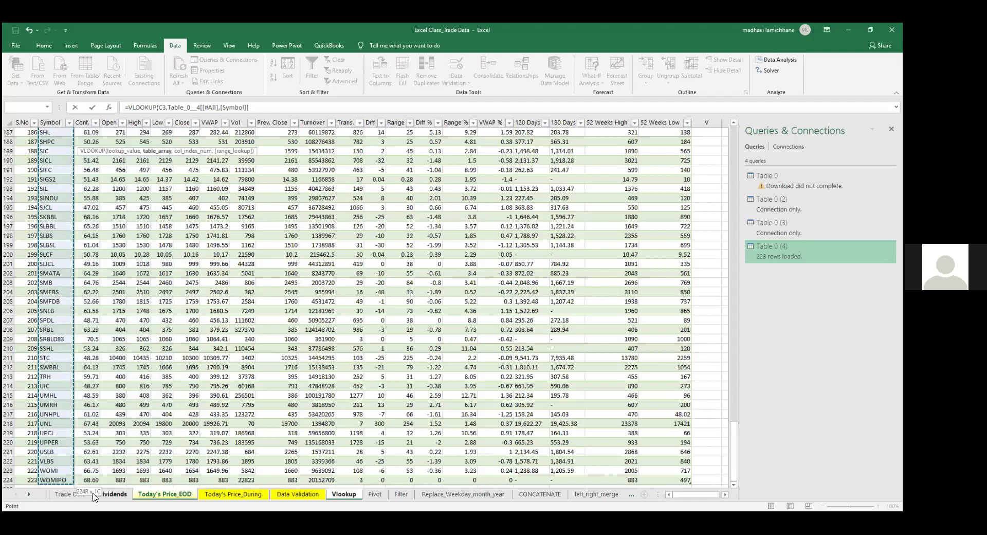
left_click_drag(94, 497, 94, 497)
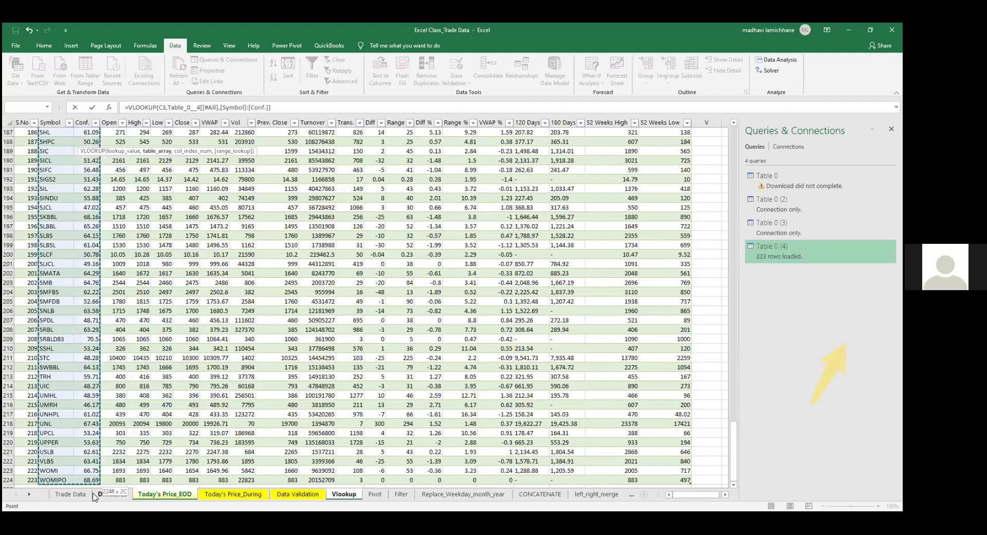
key("shift+Right")
key("shift+Right")
key("shift+Right")
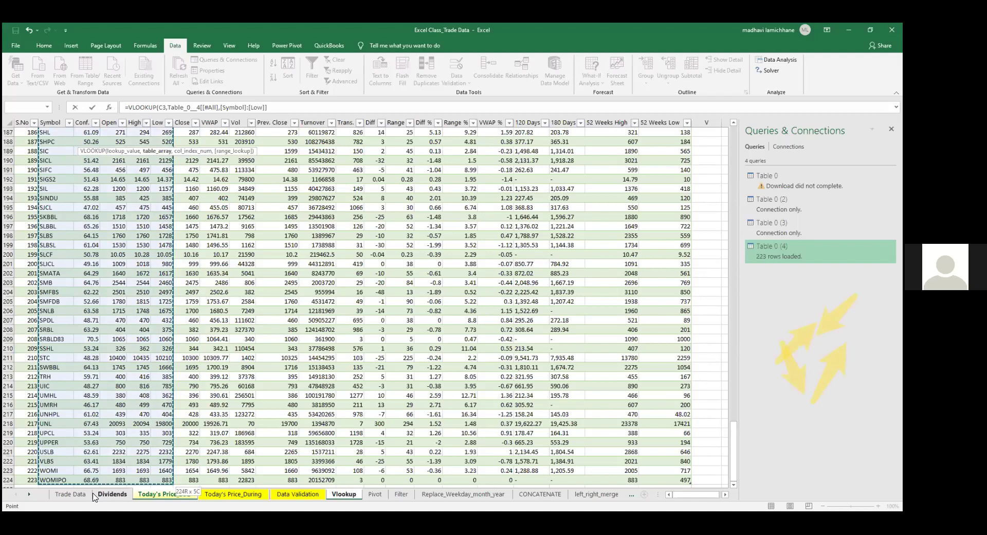
key("ctrl+shift+Right")
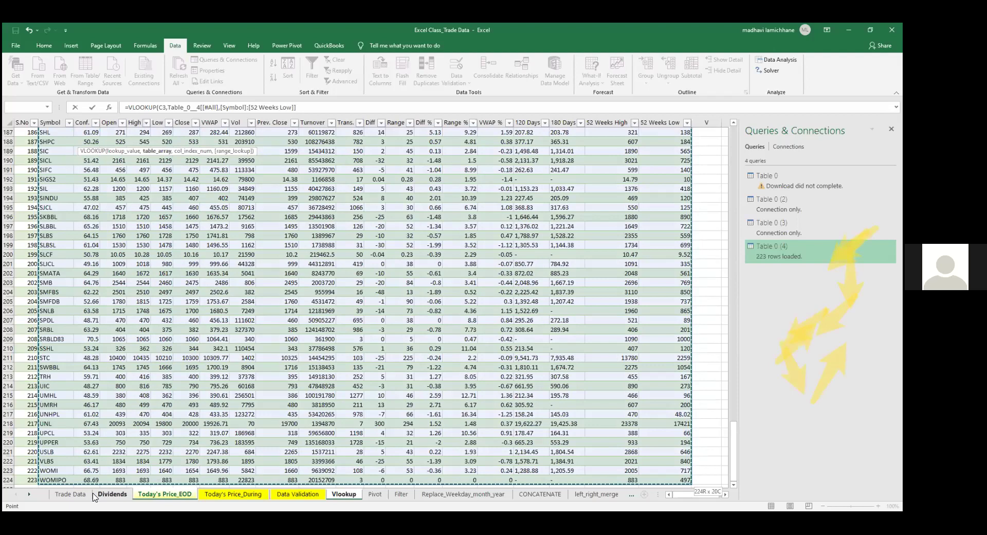
- Reselect Symbol through Close as the table array and complete the VLOOKUP with column index 6 and range lookup 0
left_click_drag(94, 496, 94, 496)
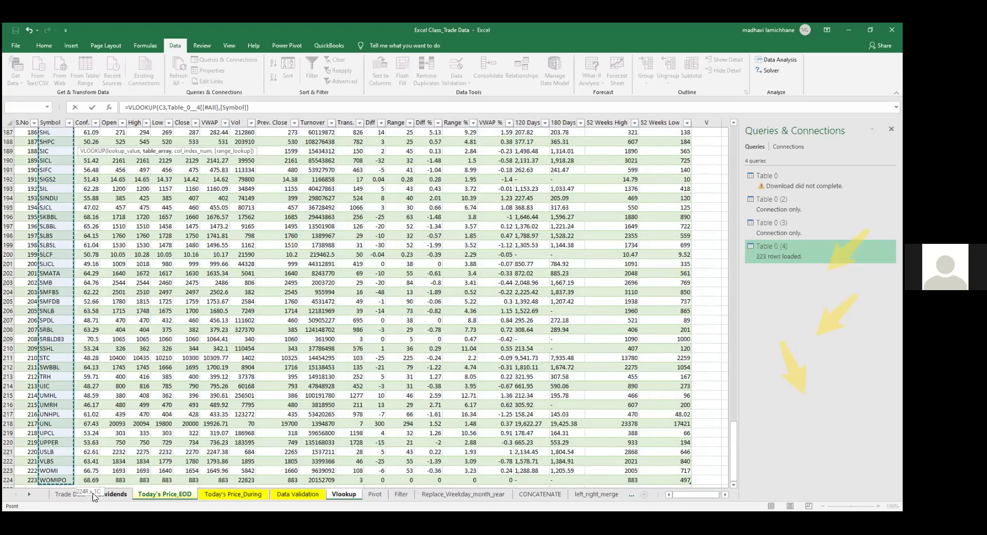
left_click_drag(94, 496, 94, 496)
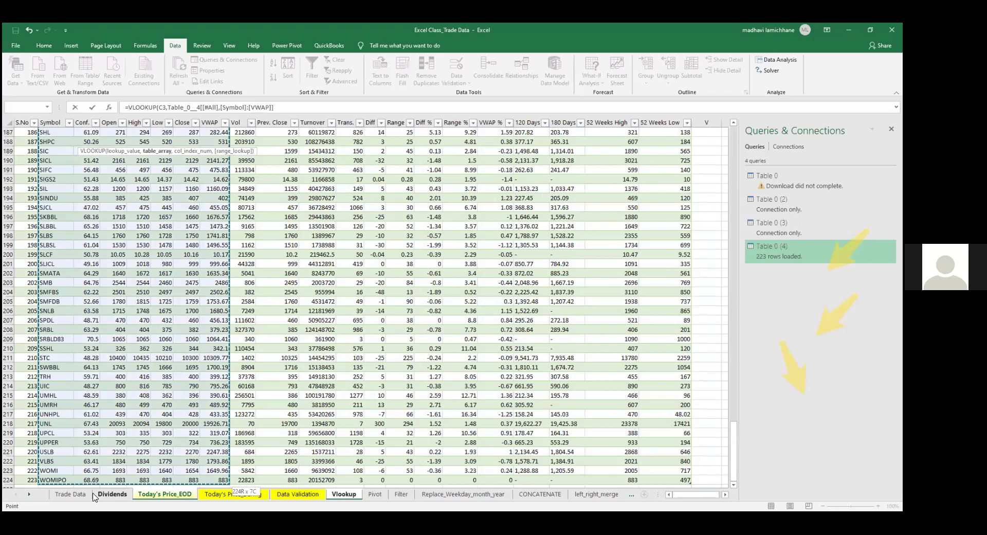
key("shift+Left")
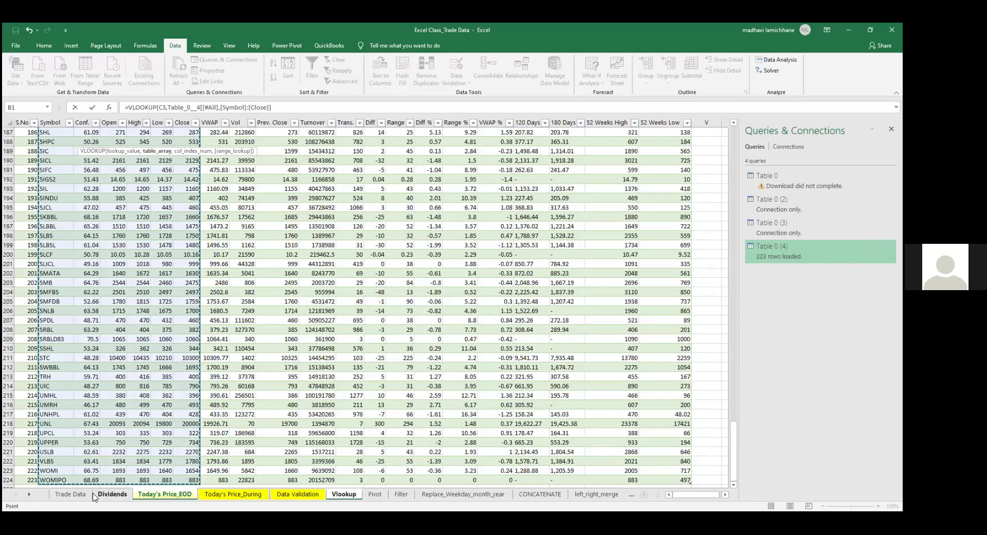
type(",6,0")
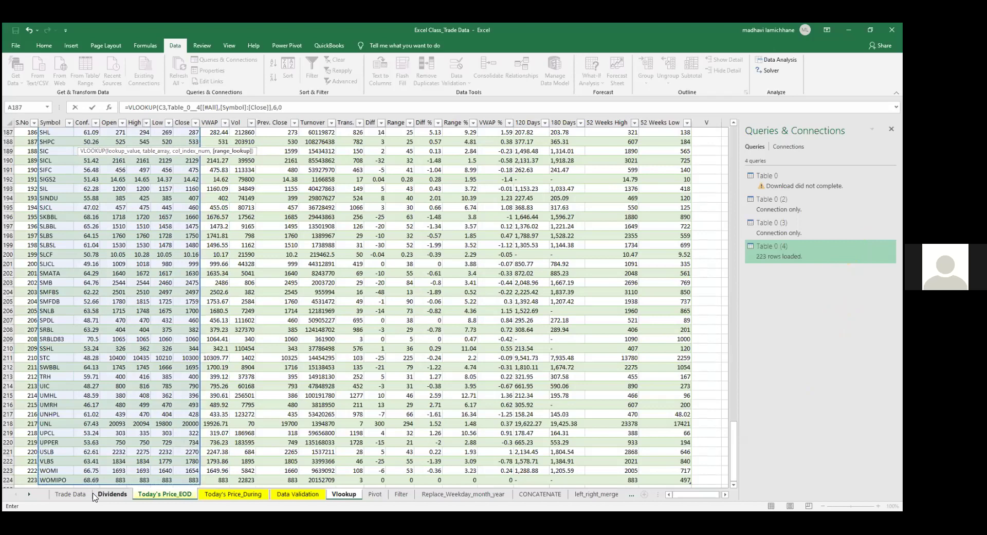
key("Return")
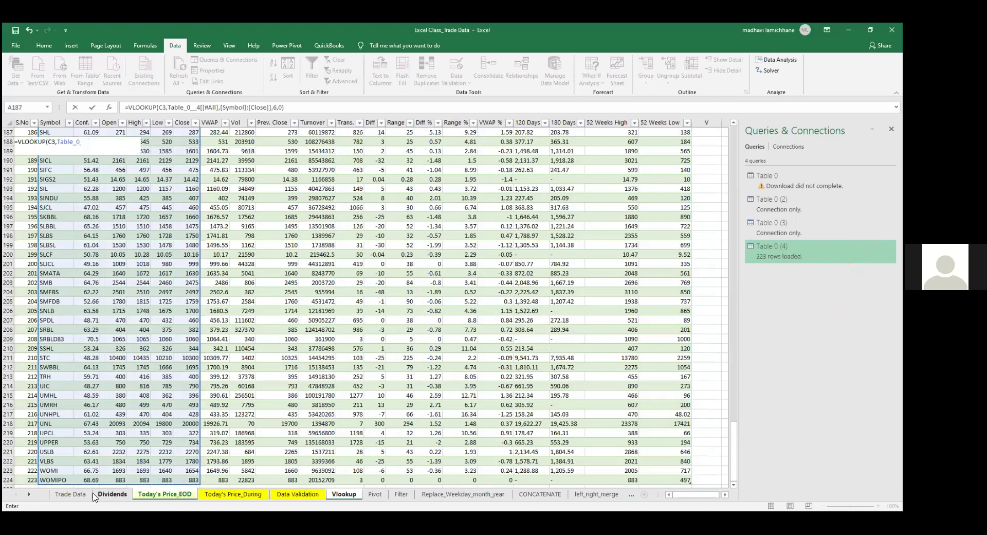
key("Return")
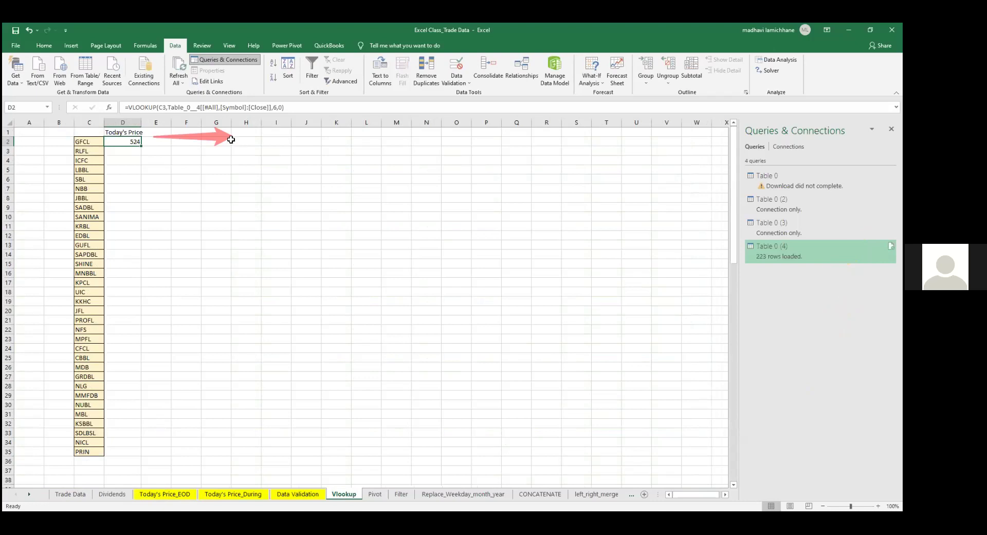
- Copy the VLOOKUP formula in D2 of the Vlookup sheet
left_click(216, 135)
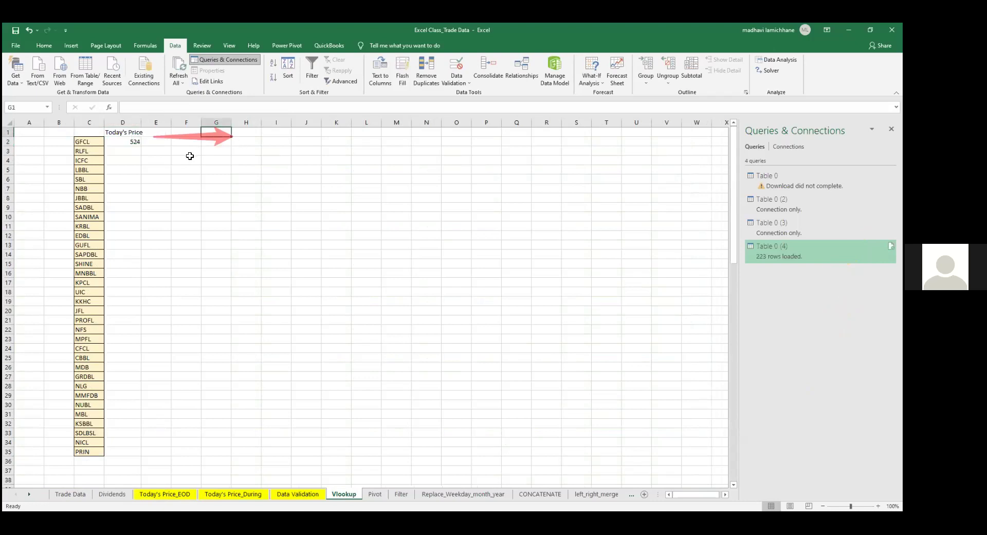
left_click(170, 160)
left_click(134, 140)
key("ctrl+c")
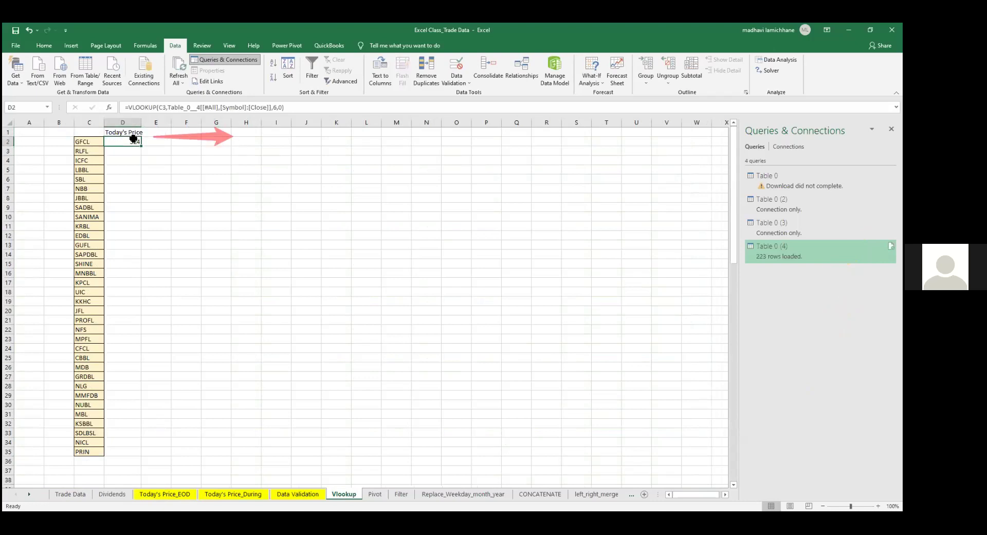
- Fill the VLOOKUP formula from D2 down the Today's Price column to D35
key("Left")
key("ctrl+Down")
key("Right")
key("ctrl+shift+Up")
key("Return")
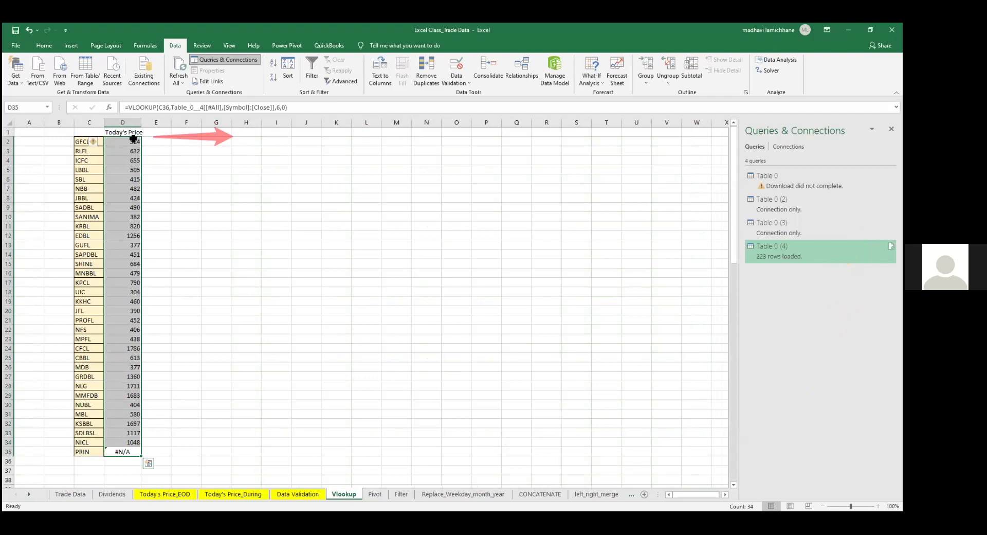
left_click(187, 319)
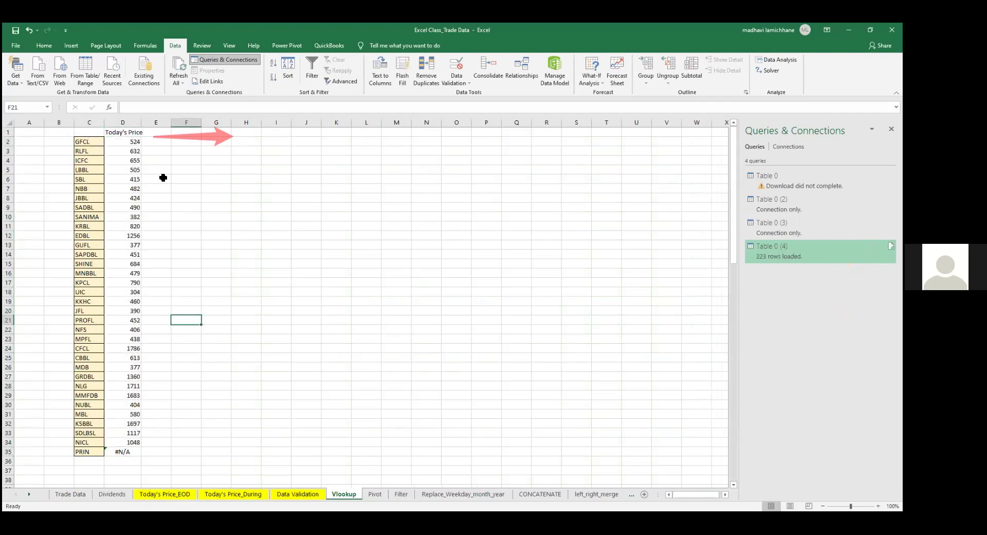
- Clear the lookup formulas from D2:D35 and return to cell D2
left_click(131, 143)
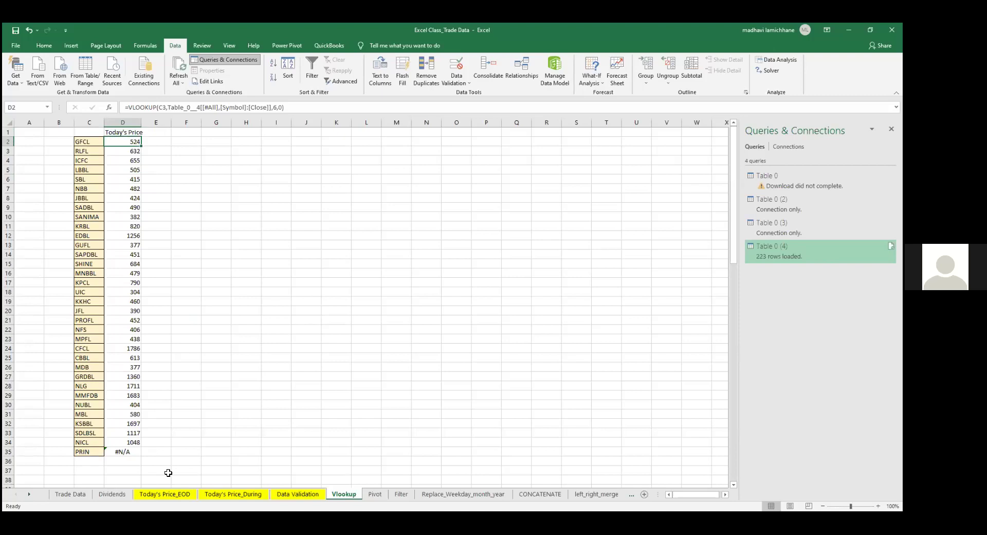
key("ctrl+shift+Down")
key("ctrl+shift+Down")
key("Delete")
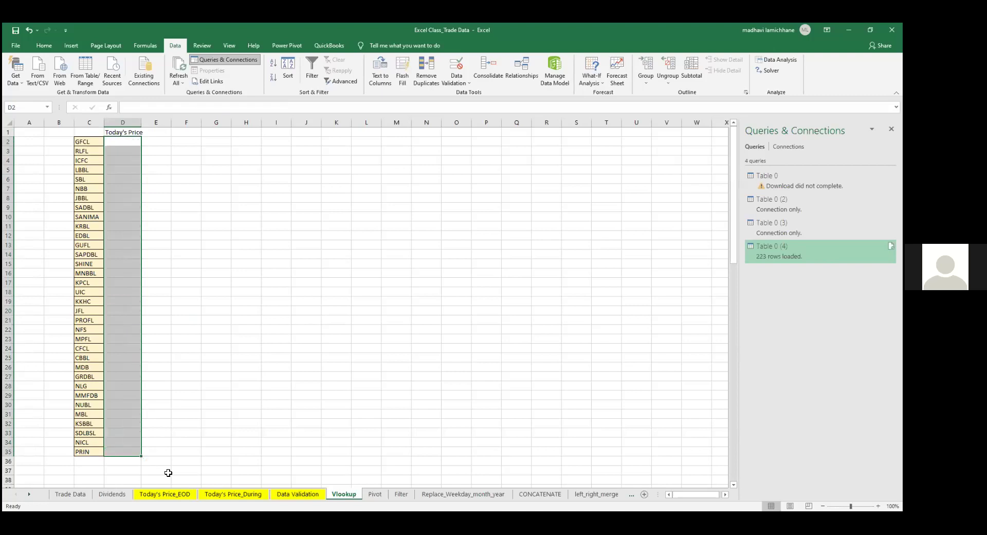
key("Up")
key("Down")
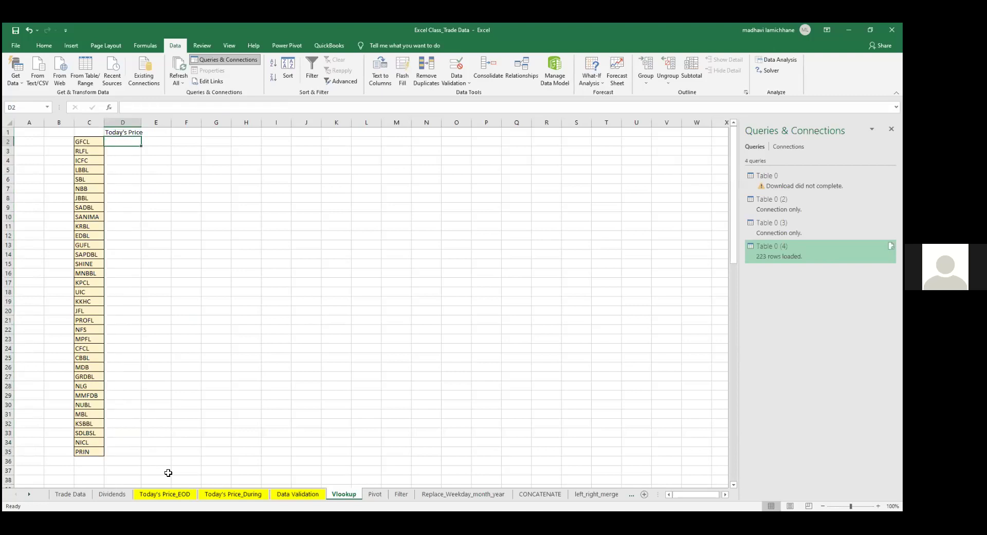
type("=")
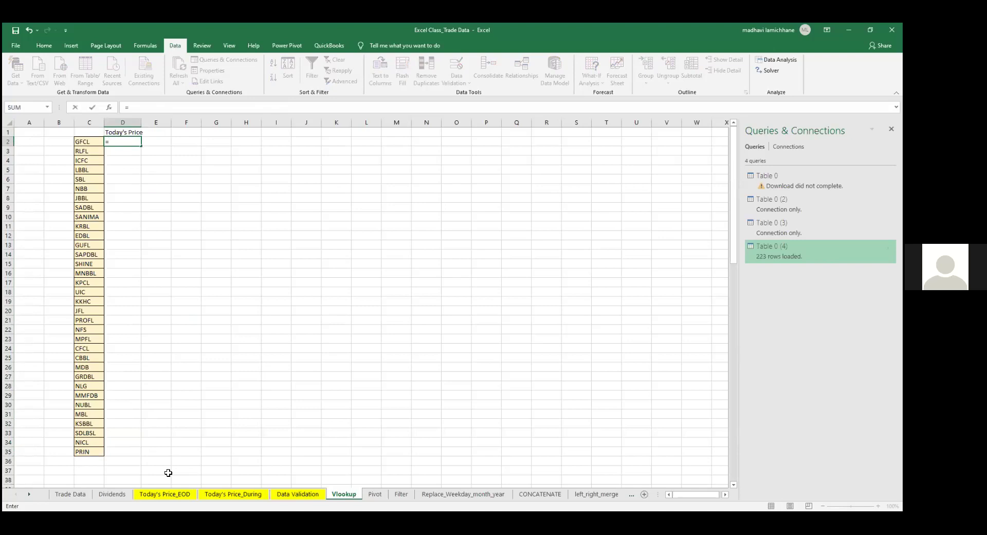
type("VLOOKUP(")
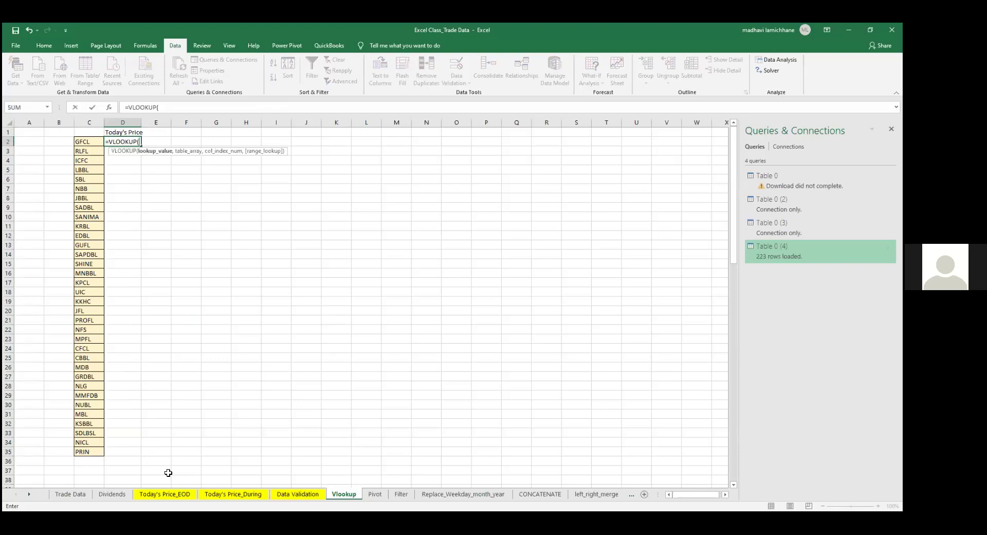
key("Escape")
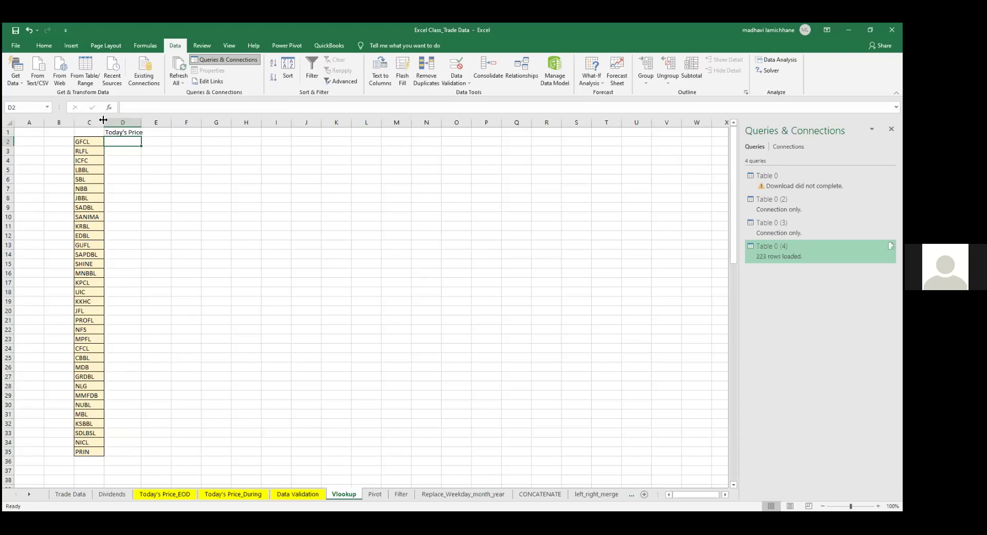
- Widen column C and start a VLOOKUP formula in D2 with C2 as the lookup value
left_click_drag(103, 120, 140, 124)
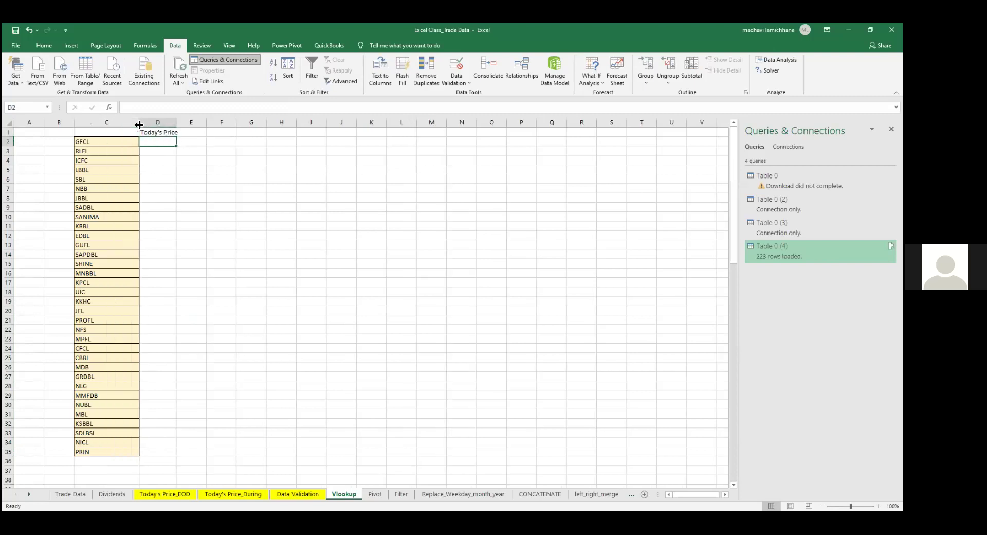
type("=VLOOKUP(")
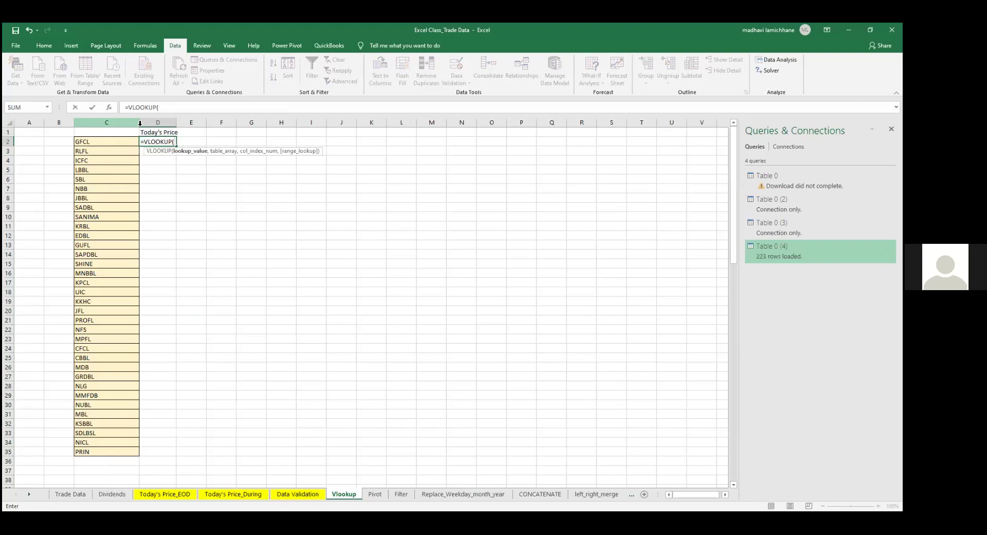
left_click(106, 142)
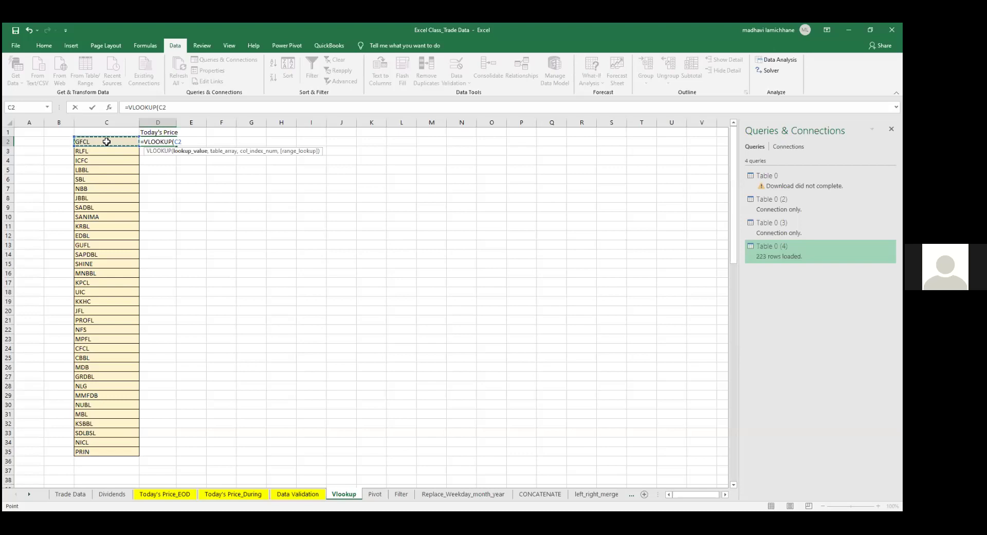
type(",")
- Set the formula's table array to the Symbol through High columns of the table on the Today's Price_EOD sheet
left_click(162, 495)
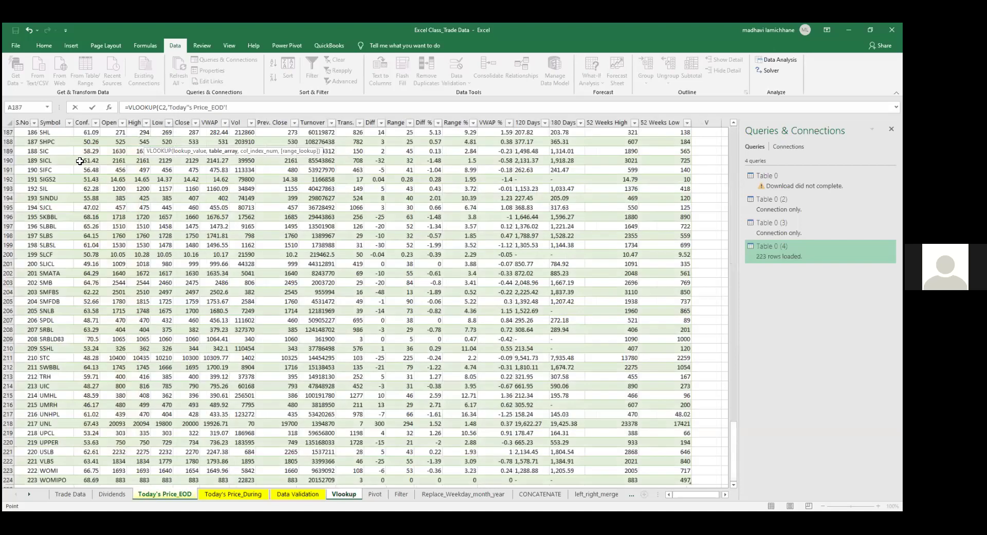
left_click(52, 122)
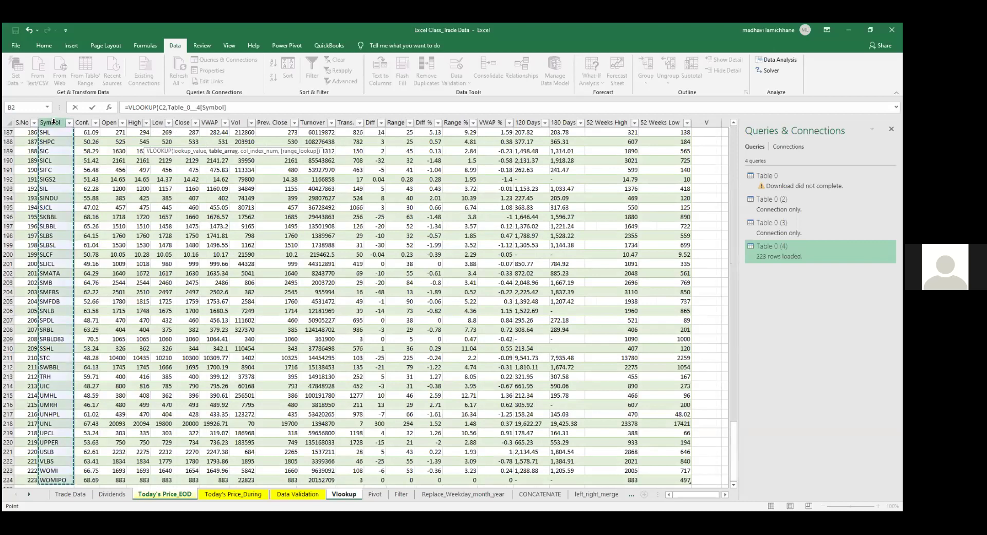
left_click(65, 122)
left_click_drag(74, 124, 178, 133)
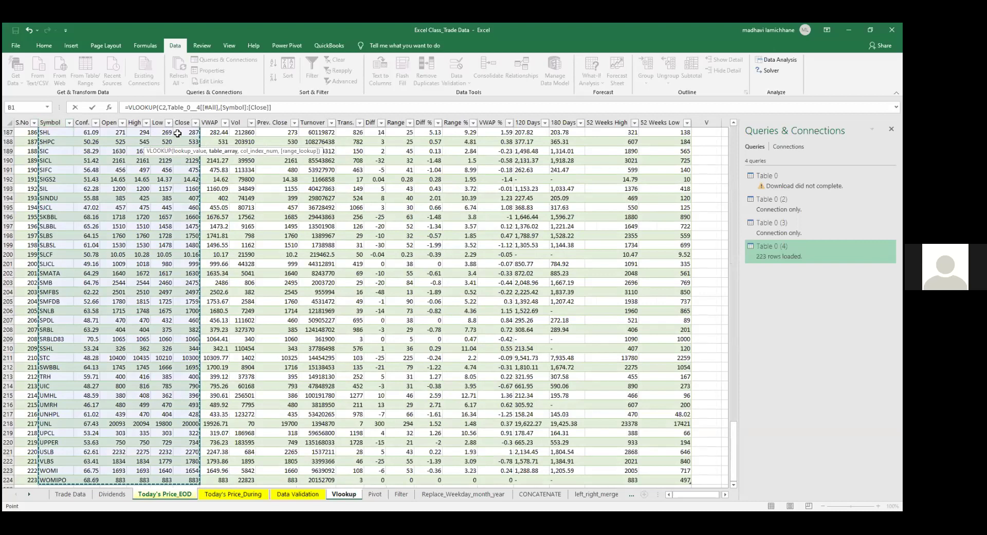
left_click_drag(177, 133, 178, 134)
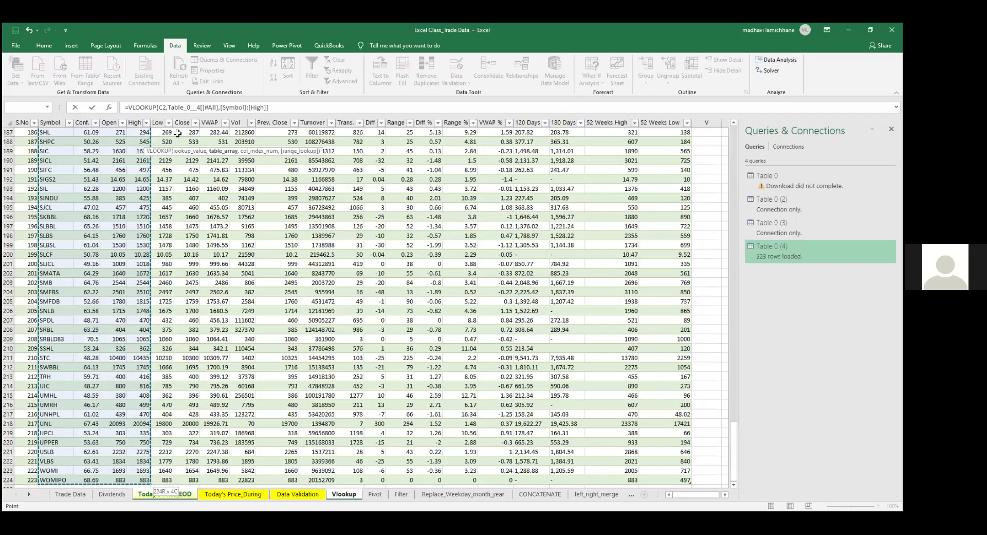
left_click_drag(177, 133, 177, 133)
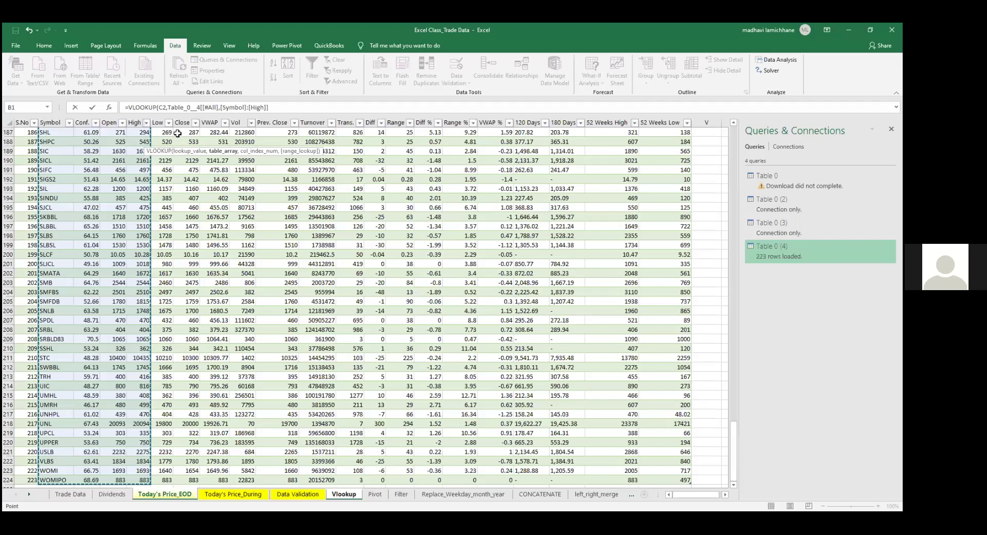
- Complete the VLOOKUP in D2 with column index 4 and range lookup 0 for an exact match
type(",")
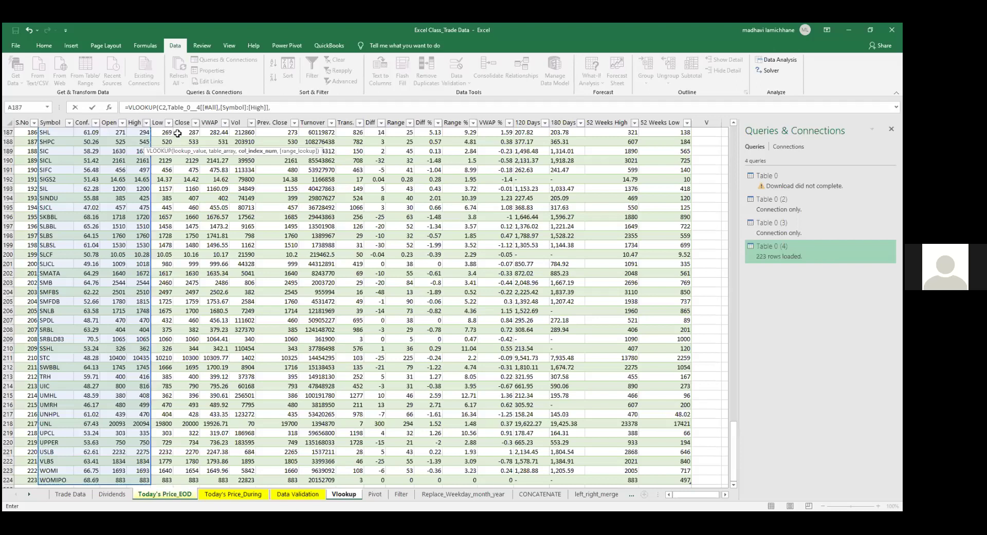
type("4,0")
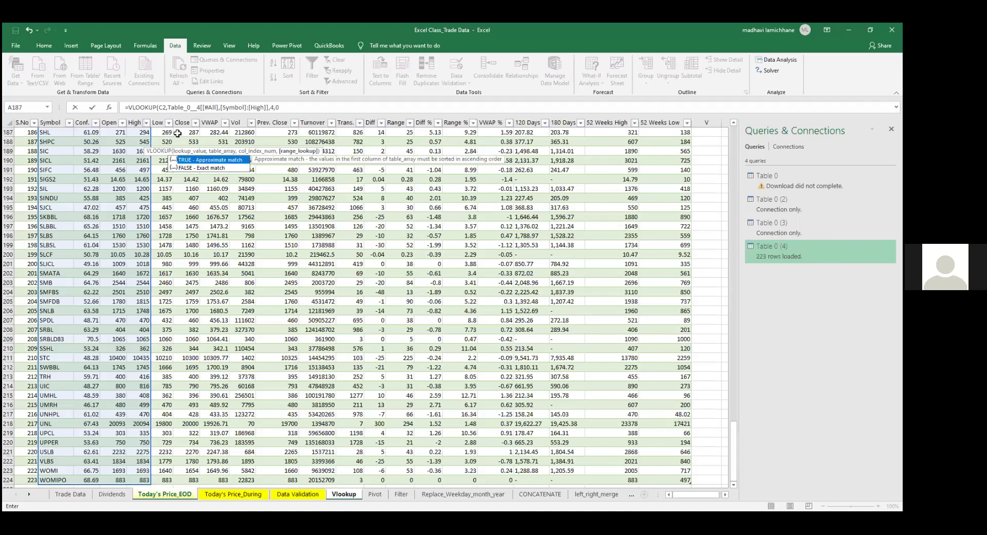
type(")")
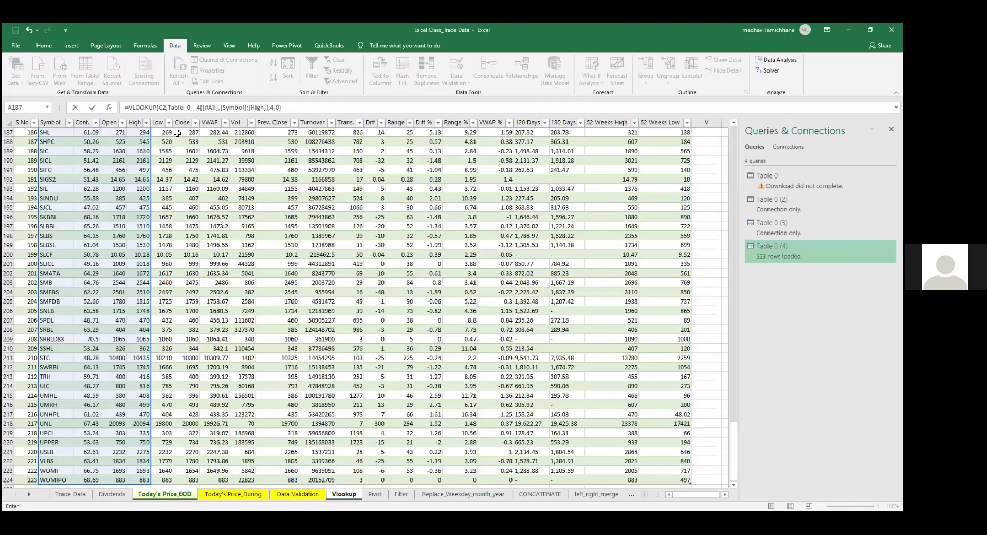
key("Return")
key("Up")
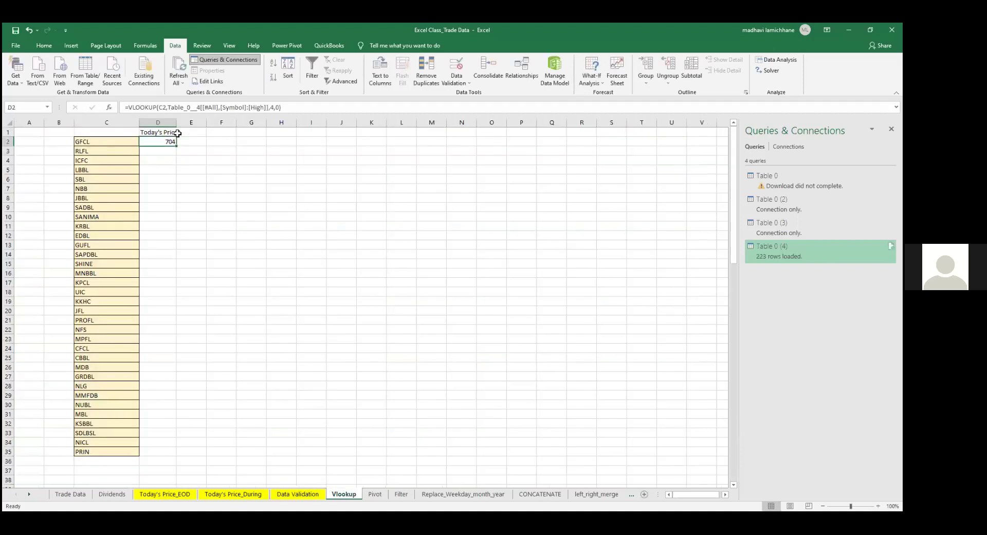
- Copy the VLOOKUP formula in D2 to the whole range D2:D35 beside the symbols
key("ctrl+c")
key("Left")
key("ctrl+Down")
key("Right")
key("ctrl+shift+Up")
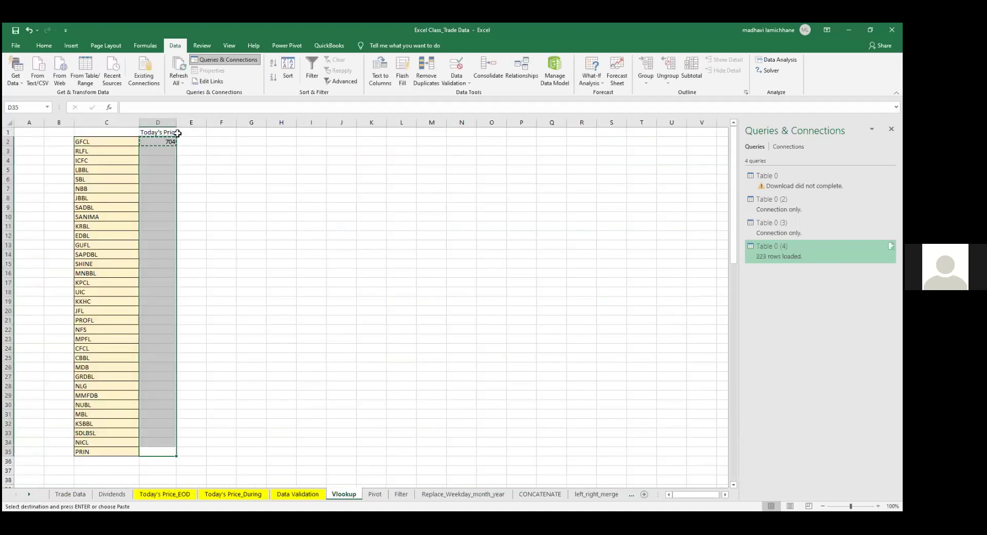
key("ctrl+v")
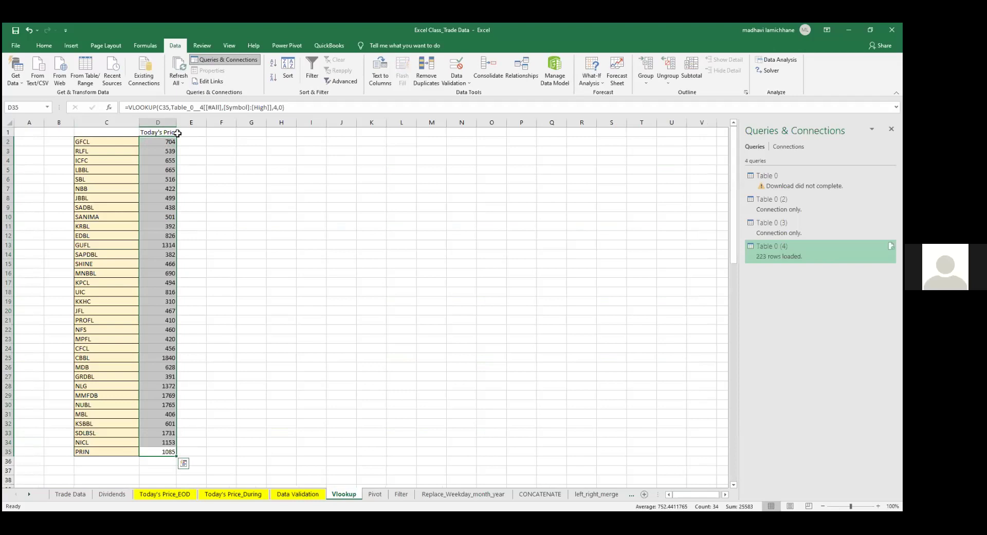
- Delete the copied VLOOKUP formulas from D2:D35 and go back to cell D2
key("Delete")
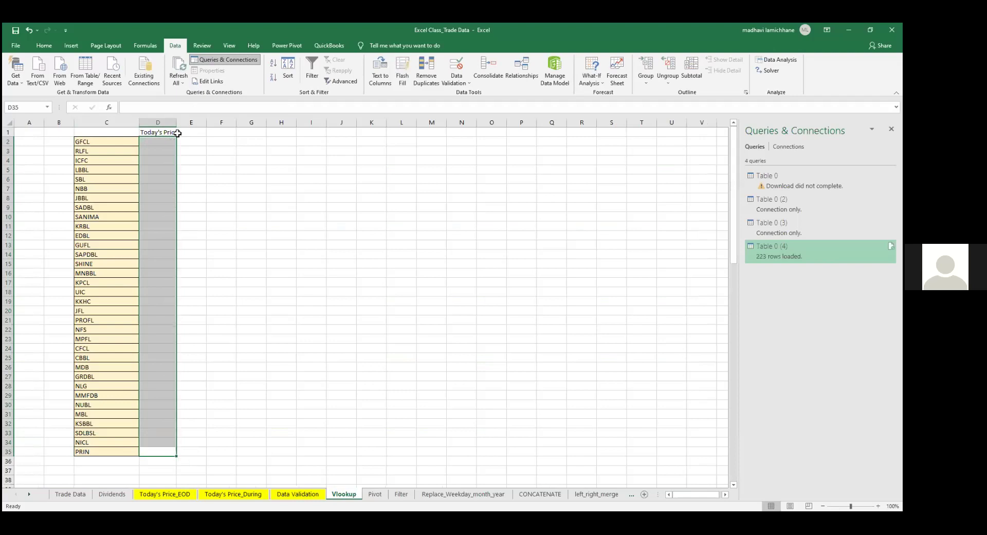
key("Up")
key("Left")
key("ctrl+Up")
key("Right")
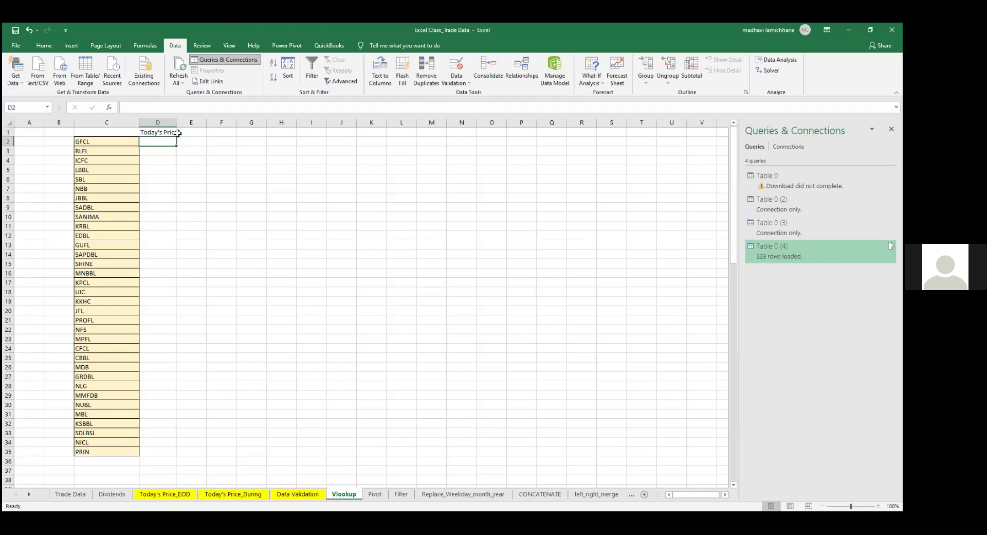
- Enter the absolute reference =$F$2 in D2 and fill it down the Today's Price column to D35
type("=")
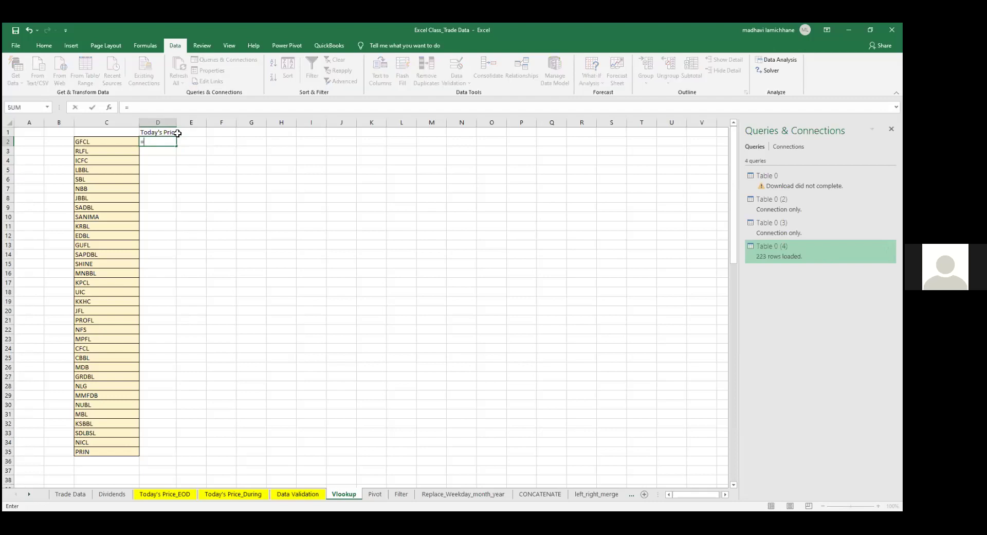
left_click(217, 140)
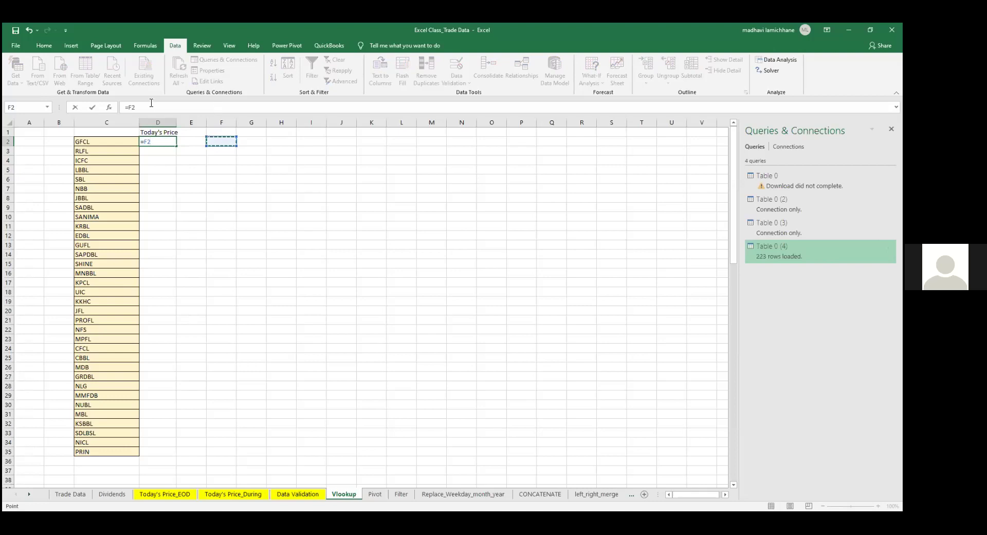
left_click(125, 110)
key("F4")
key("ctrl+Return")
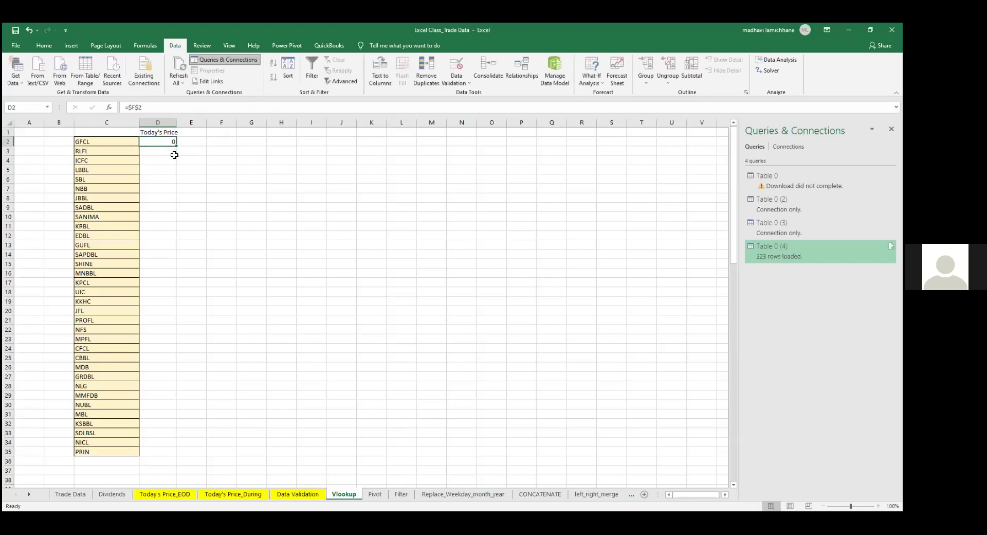
left_click_drag(176, 146, 194, 455)
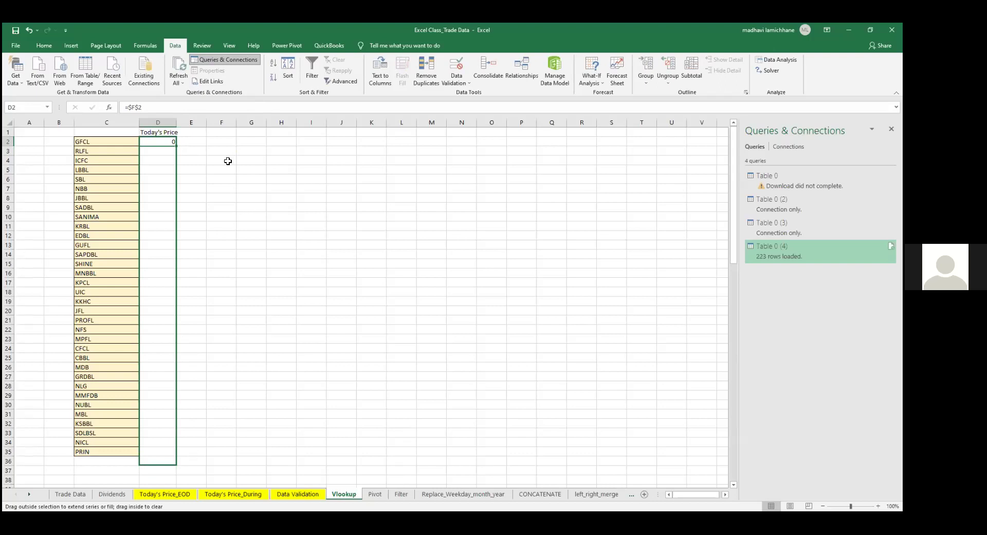
- Highlight cell F2 with a yellow fill, enter 6 in it, and return to D2
left_click(223, 141)
left_click(44, 46)
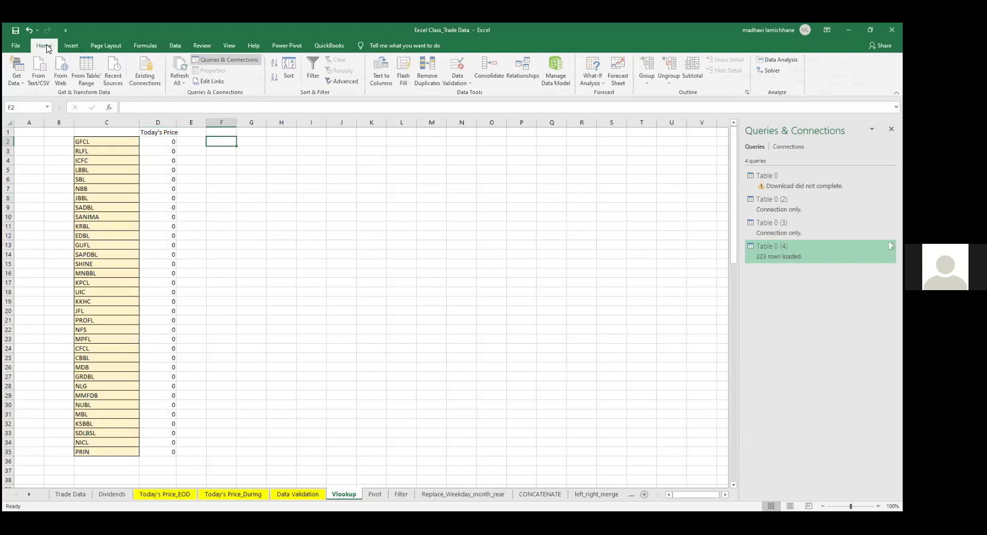
left_click(154, 77)
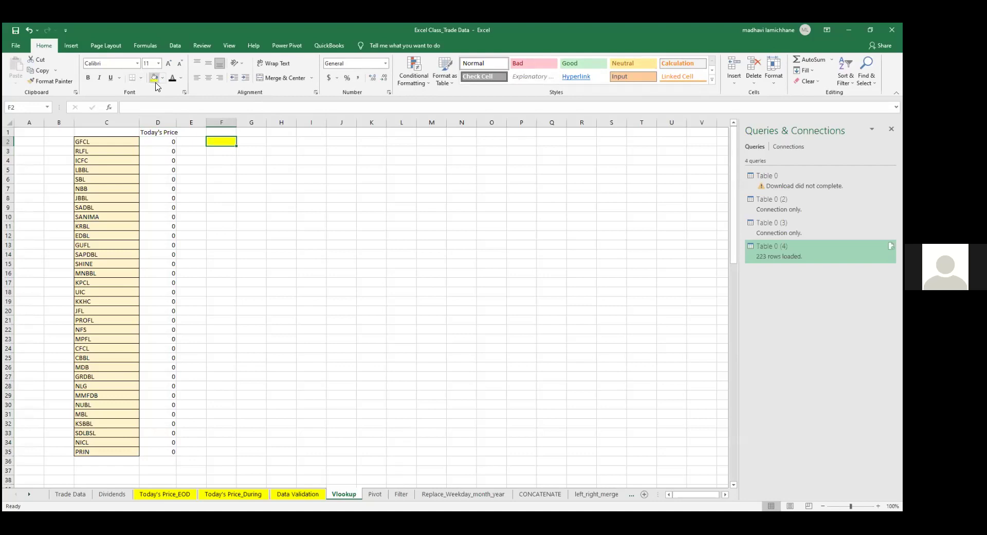
type("6")
key("ctrl+Return")
key("Left")
key("Left")
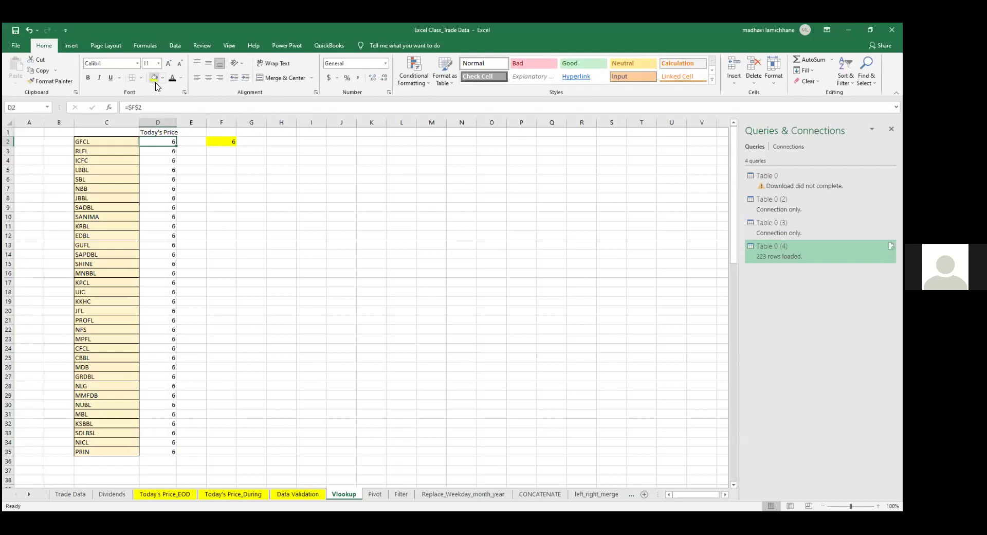
- Change the value in the highlighted cell F2 to 8 and check the linked formula in D2
key("Right")
key("Right")
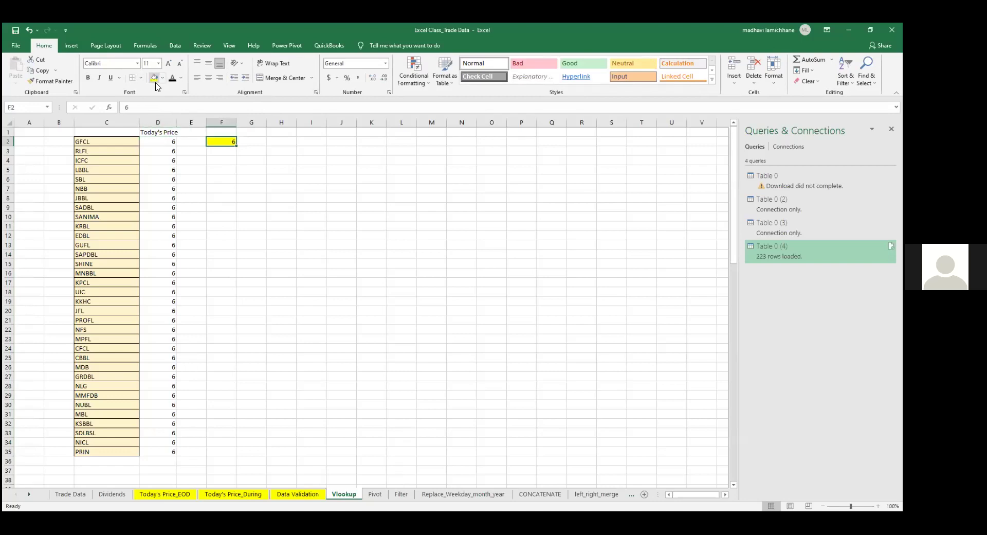
type("6")
key("BackSpace")
type("8")
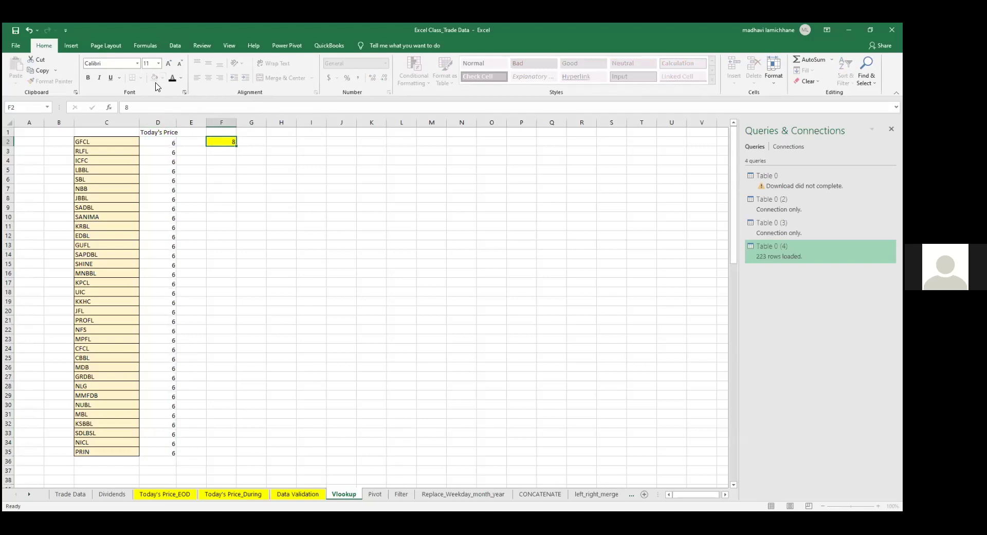
key("Return")
key("Up")
key("Left")
key("Left")
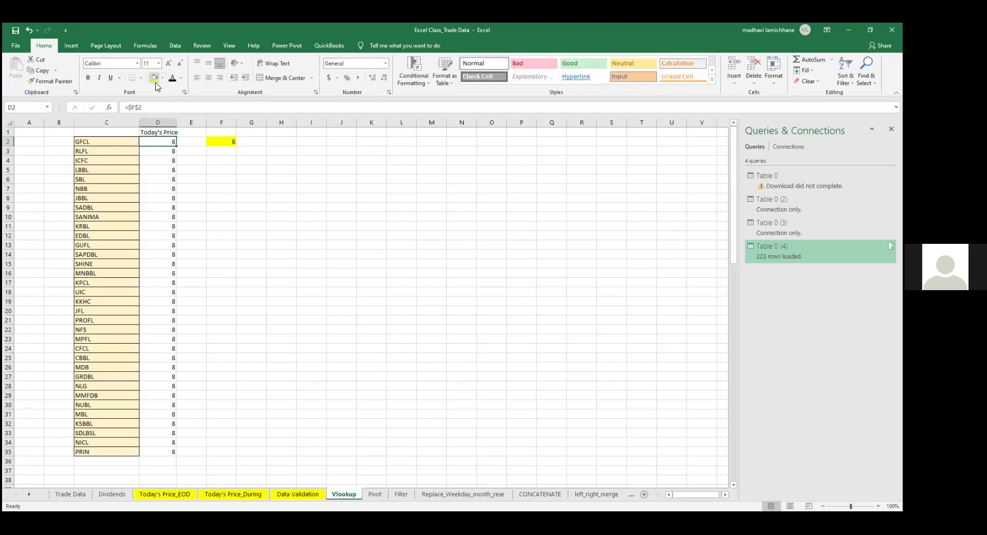
key("Right")
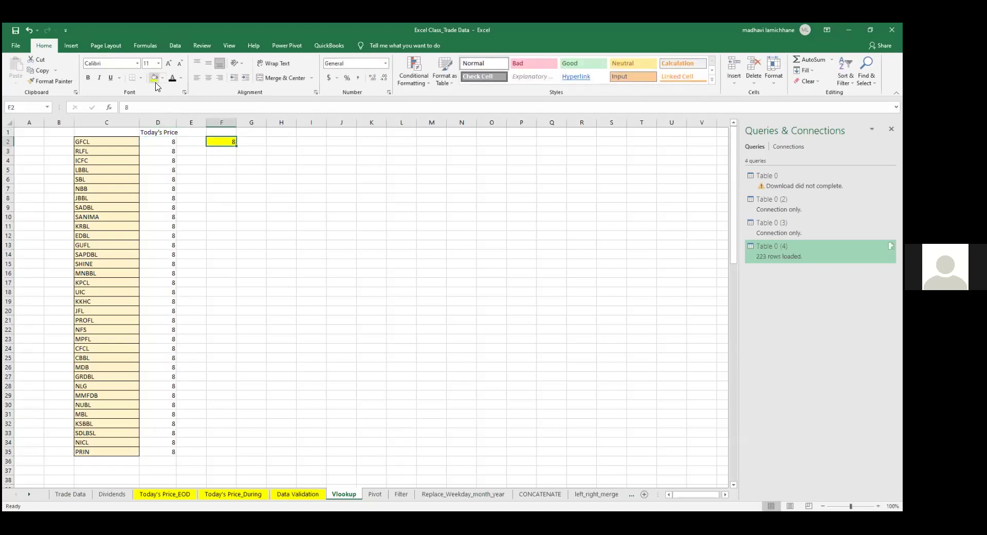
- Insert a blank column before column E and select the shifted yellow cell G2
left_click(192, 122)
key("ctrl+shift+plus")
key("Down")
key("Right")
key("Right")
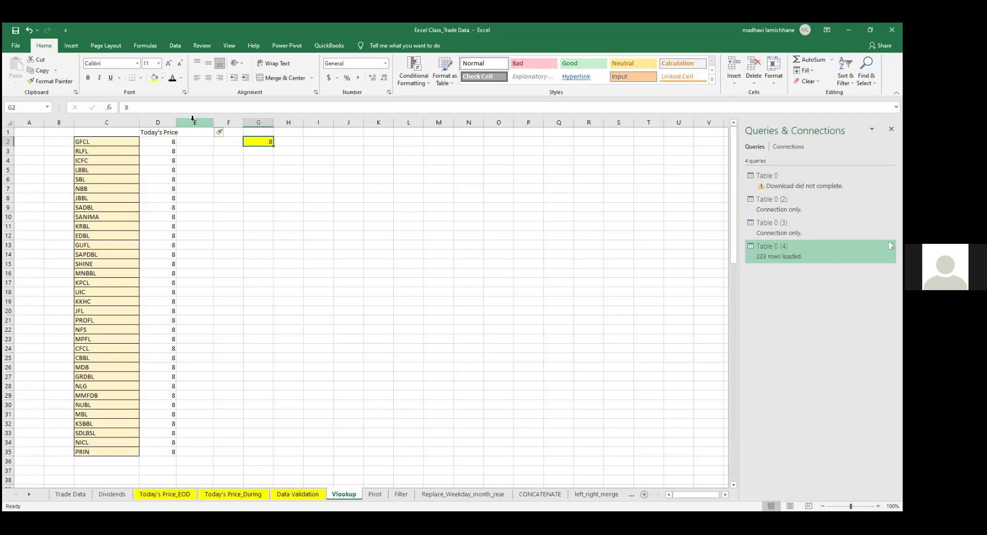
- Clear the value and the yellow fill from cell G2
key("Delete")
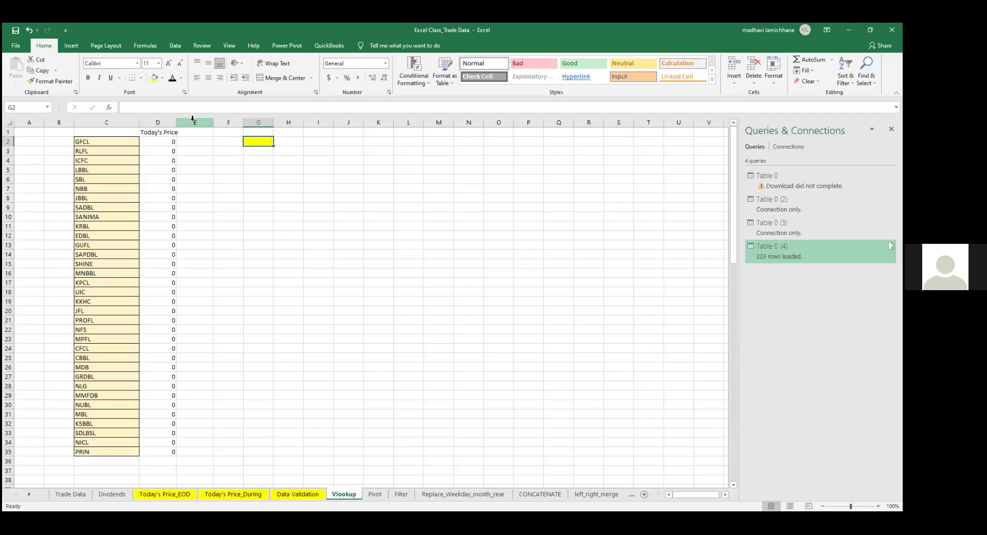
left_click(162, 79)
left_click(174, 161)
- Delete the =$G$2 formulas from D2:D35 and return to D2
left_click(173, 142)
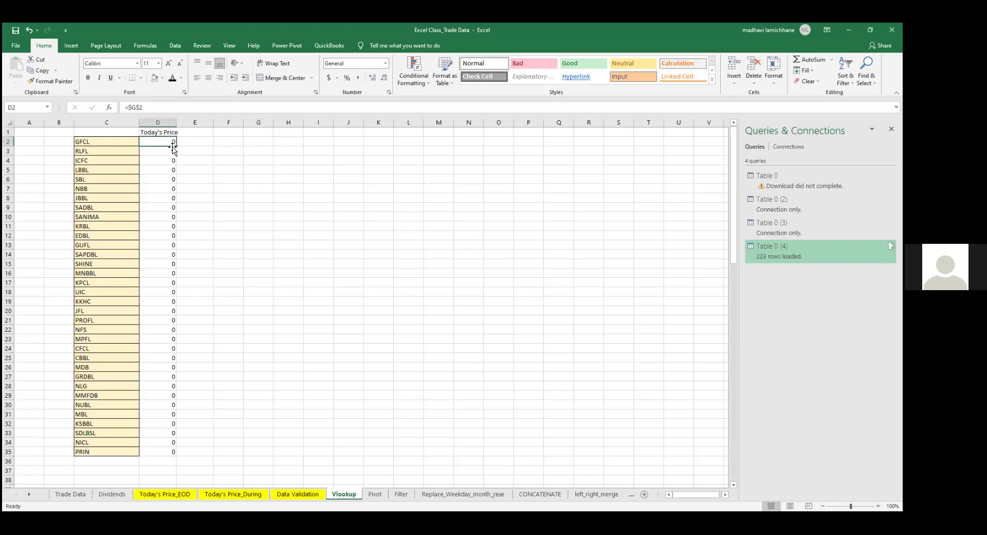
key("ctrl+shift+Down")
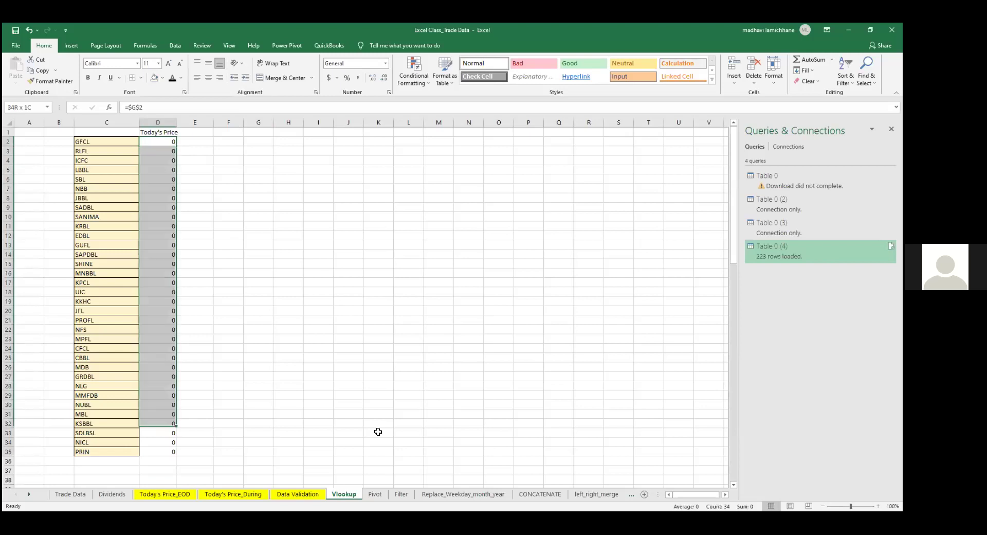
key("Delete")
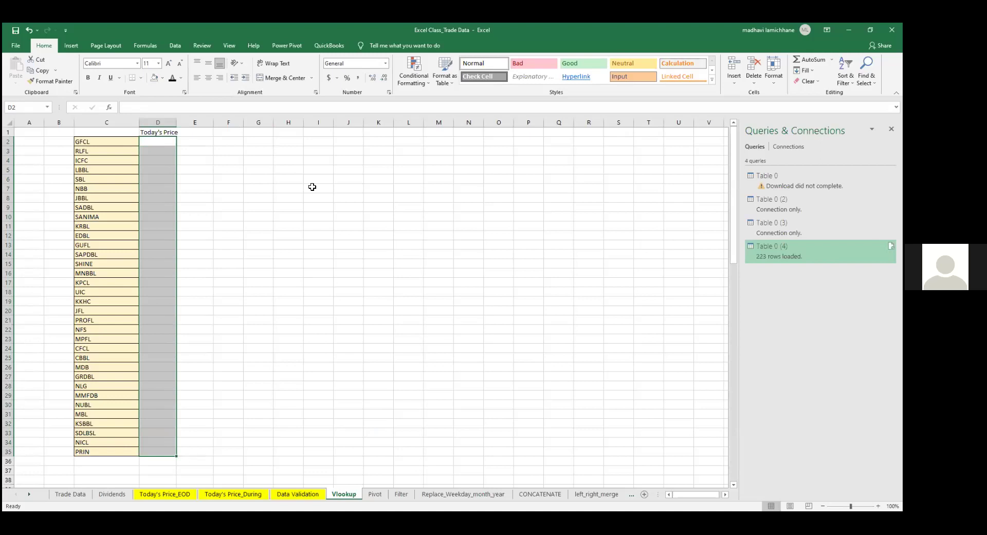
key("Left")
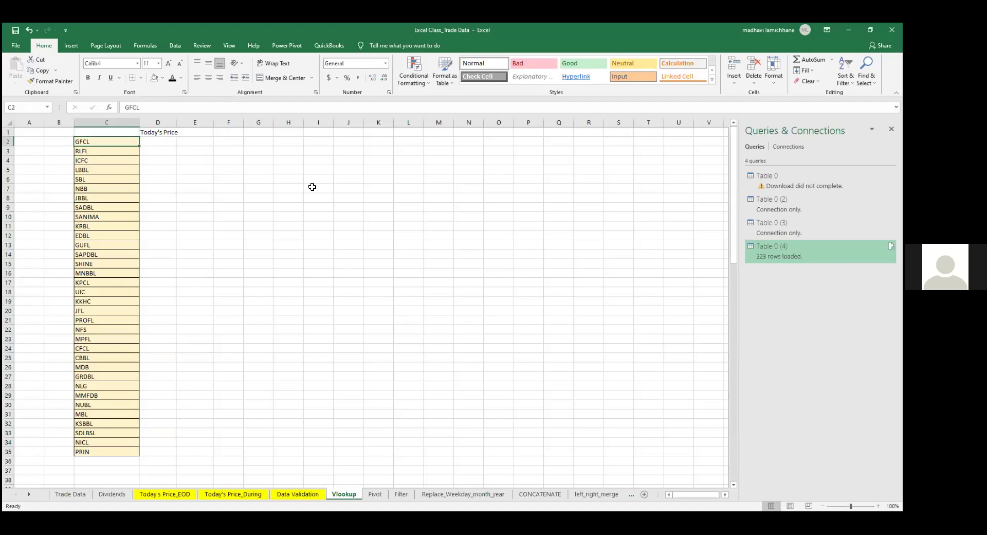
key("Right")
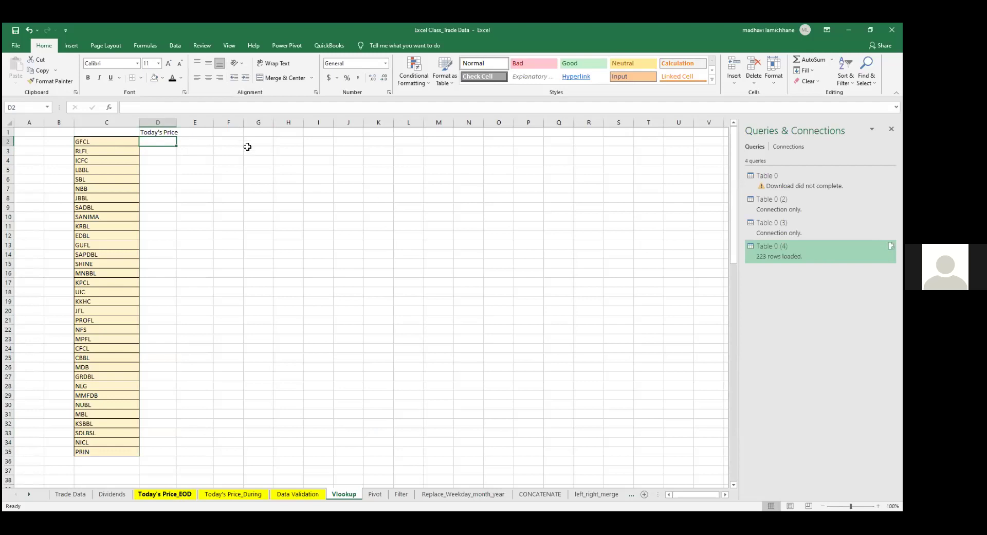
- Fill the Close column values on the Today's Price_EOD sheet with yellow
key("ctrl+Page_Up")
key("ctrl+Page_Up")
key("ctrl+Page_Up")
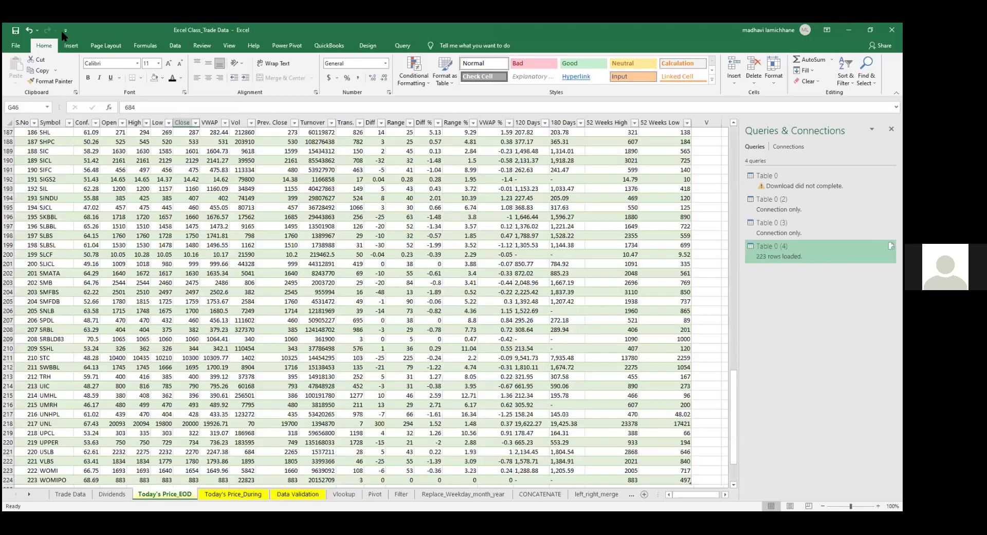
key("ctrl+shift+Down")
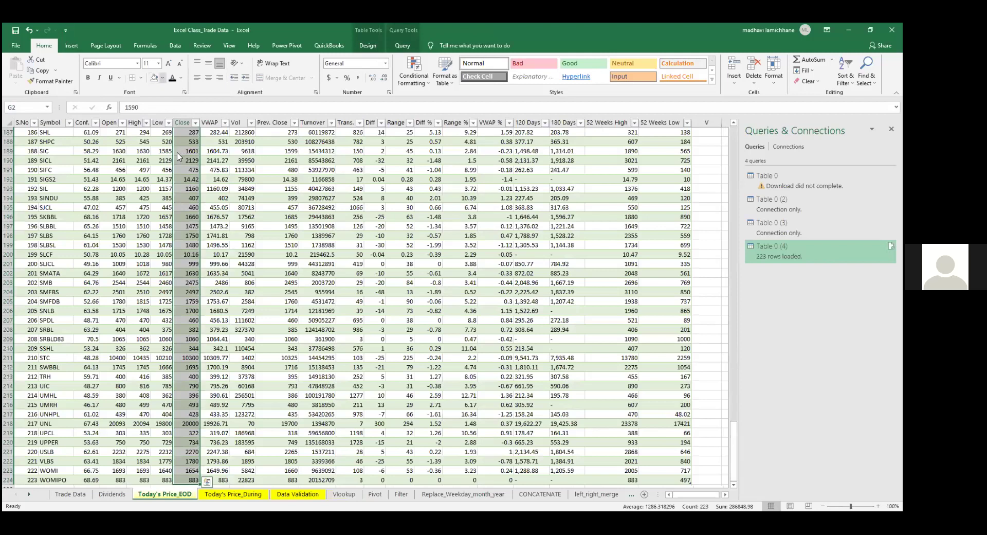
key("alt+h")
key("h")
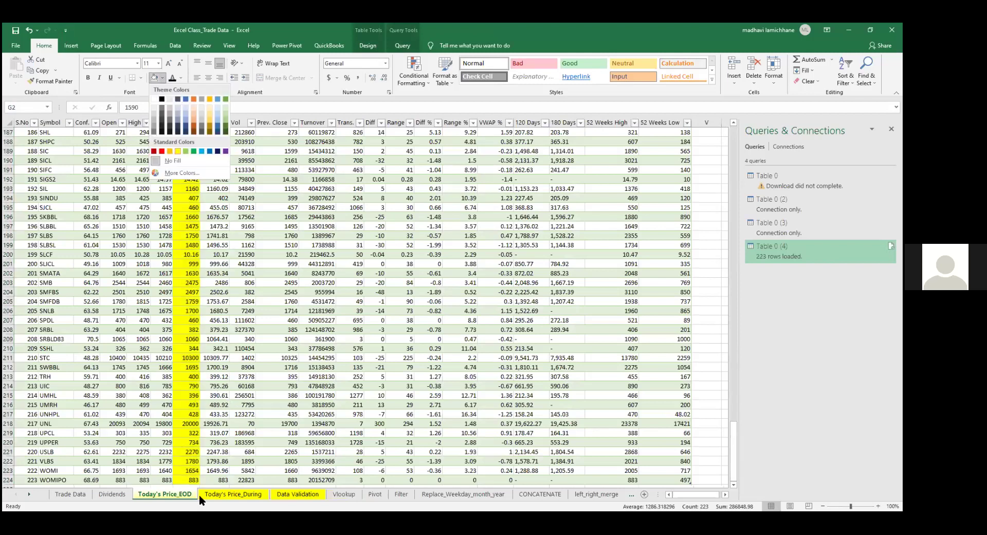
key("Return")
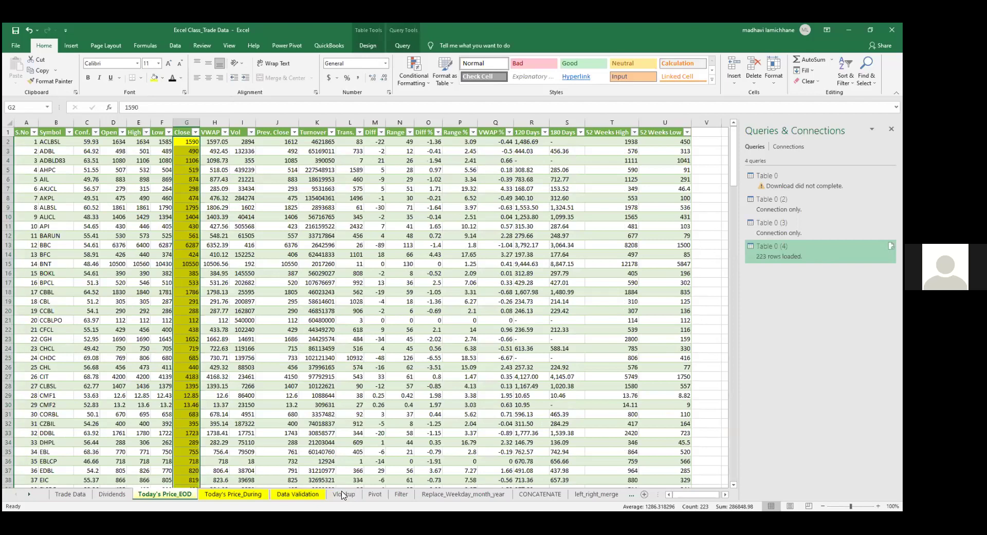
- Start a VLOOKUP in D2 of the Vlookup sheet with C2 as lookup value and Today's Price_EOD columns B:G as the table
left_click(343, 494)
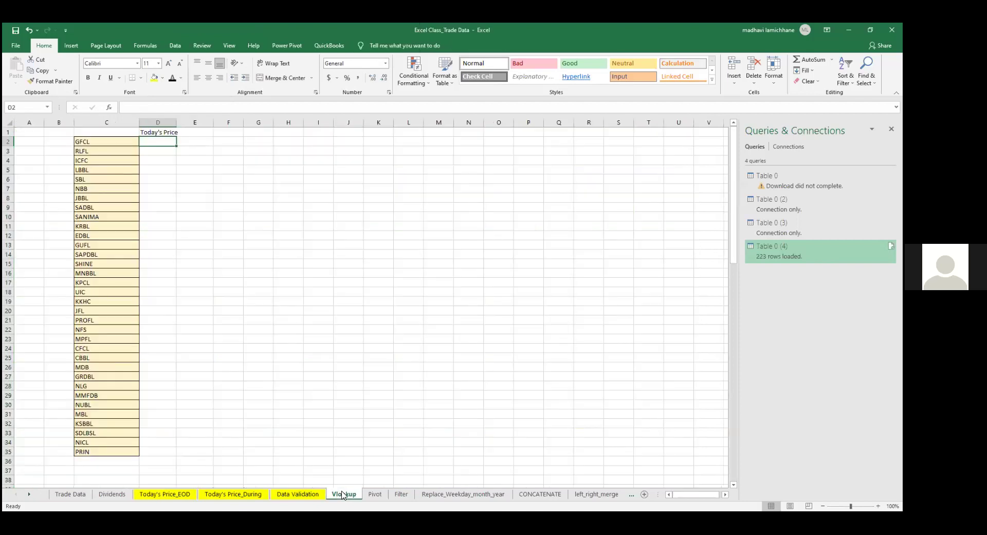
type("=VLOOKUP(")
key("Left")
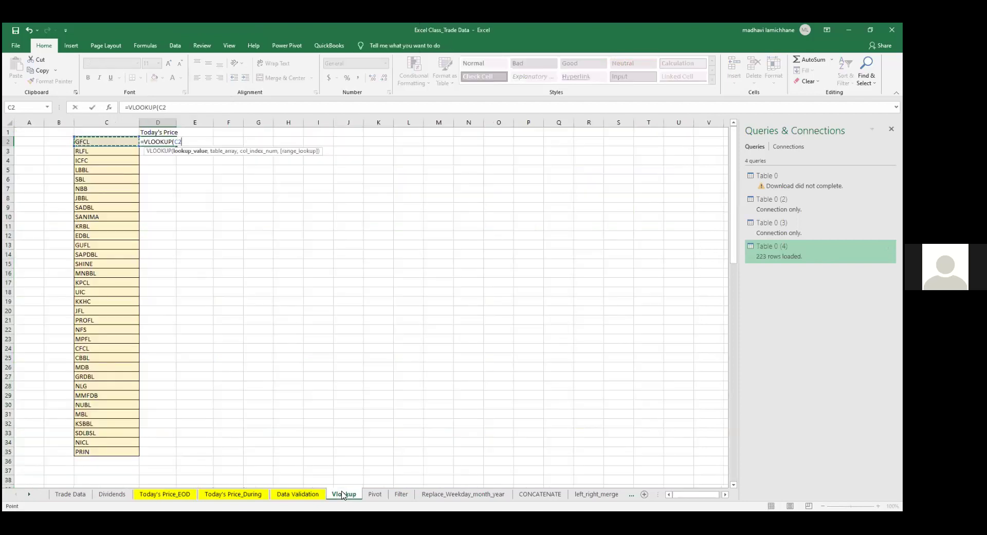
type(",")
key("ctrl+Page_Up")
key("ctrl+Page_Up")
key("ctrl+Page_Up")
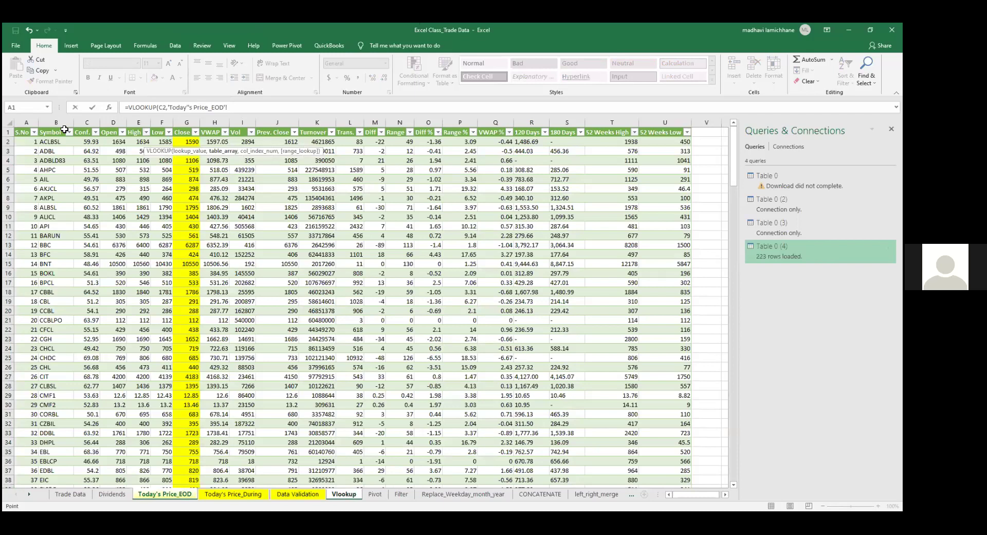
left_click_drag(64, 124, 180, 162)
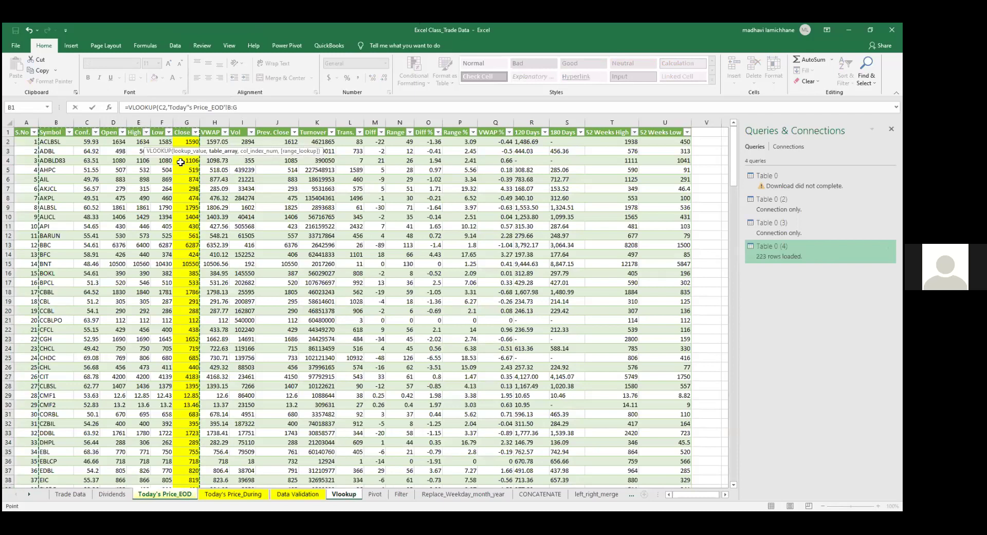
- Make the table range absolute as $B:$G and complete the formula with column index 6 and exact match 0
key("F4")
type(",5,))")
key("BackSpace")
type("0")
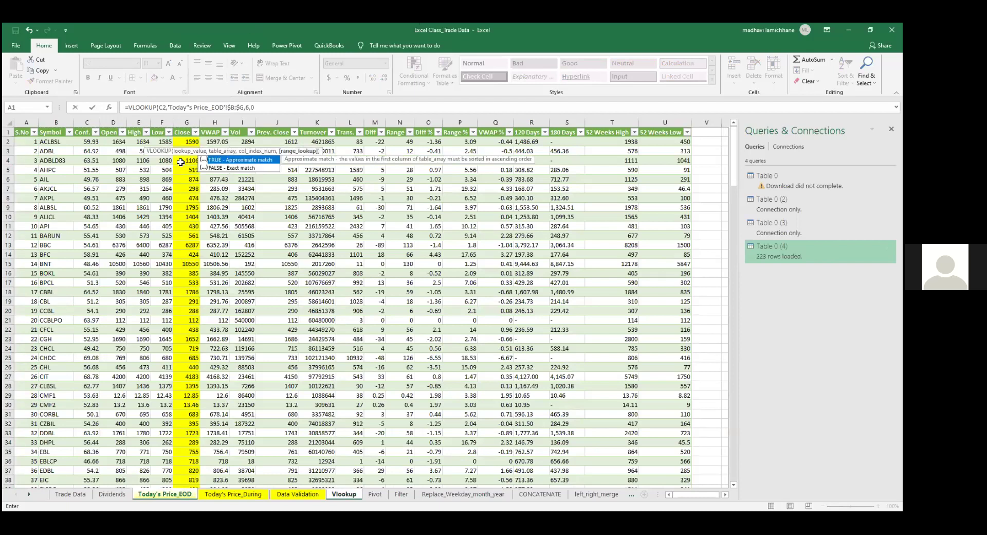
key("Return")
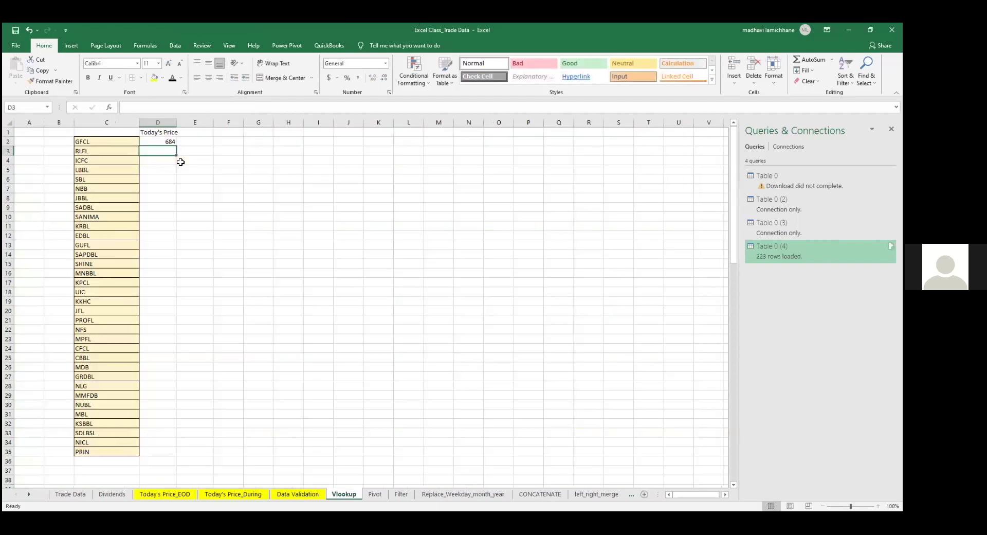
- Fill the VLOOKUP formula from D2 down to D35
key("Left")
key("ctrl+Down")
key("Right")
key("ctrl+shift+Up")
key("ctrl+d")
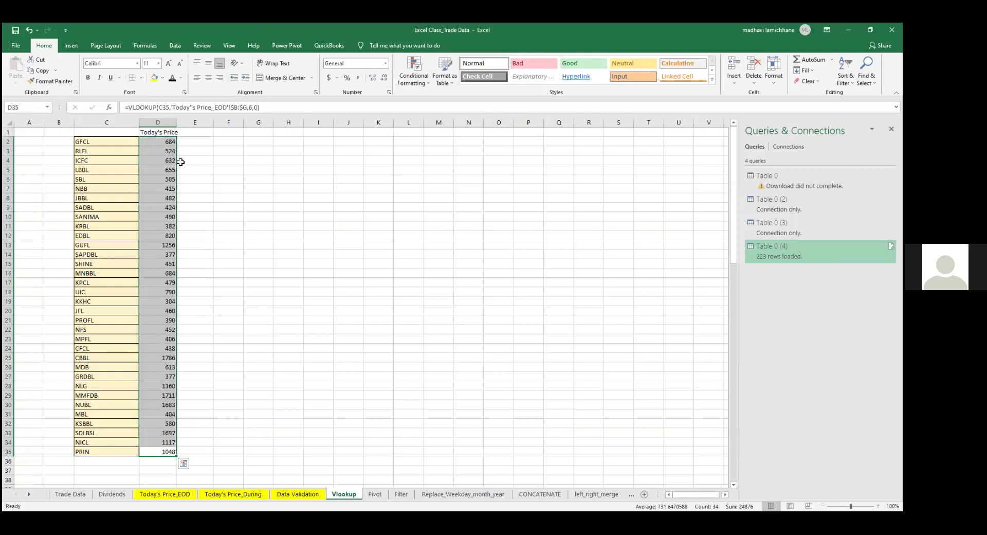
left_click(191, 208)
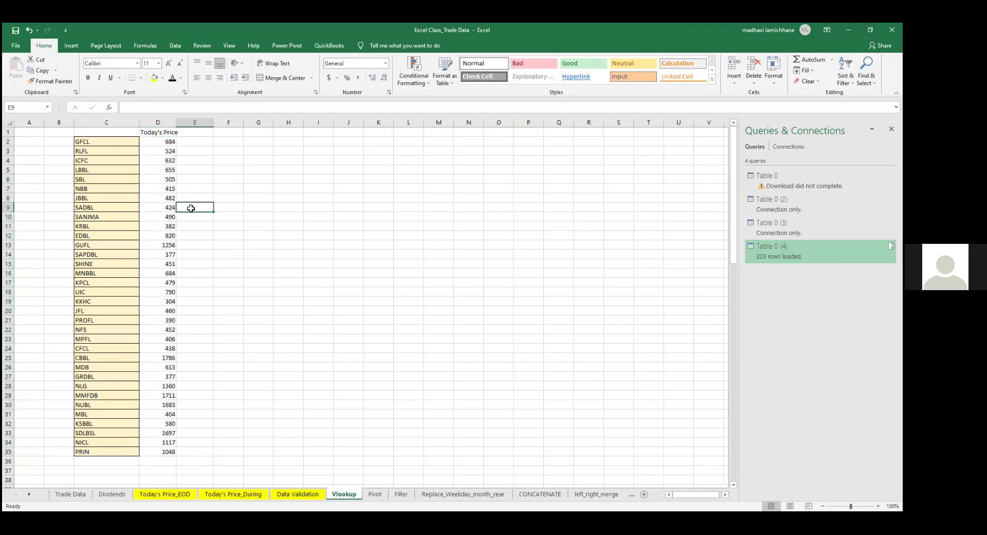
- Change the header in D1 to "Today's Price - Close"
key("Left")
key("ctrl+Up")
key("Down")
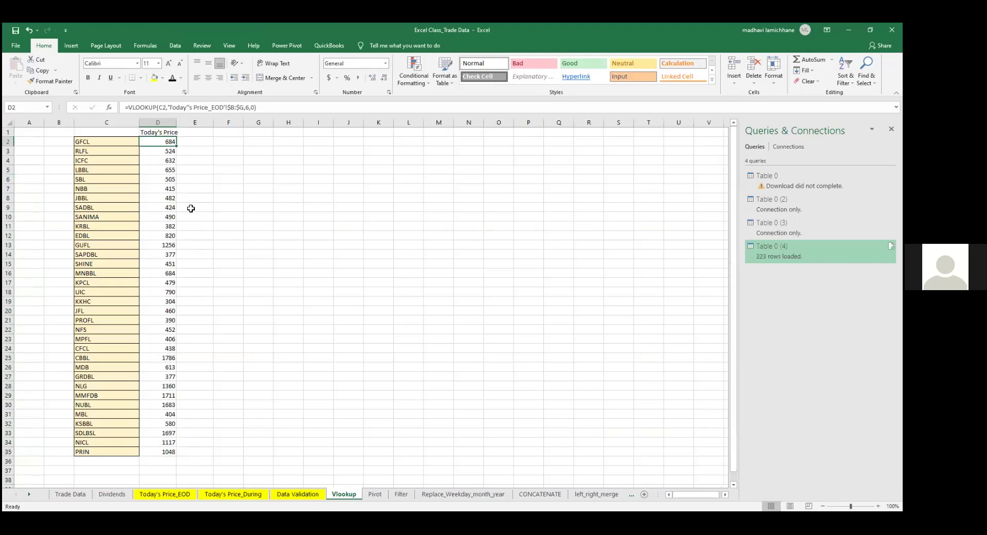
key("Up")
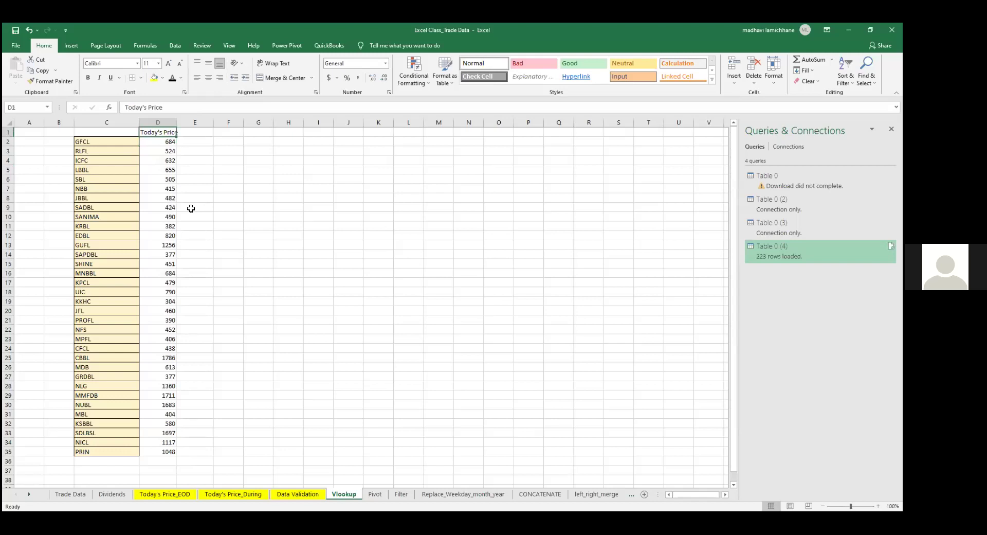
key("F2")
type("- Close")
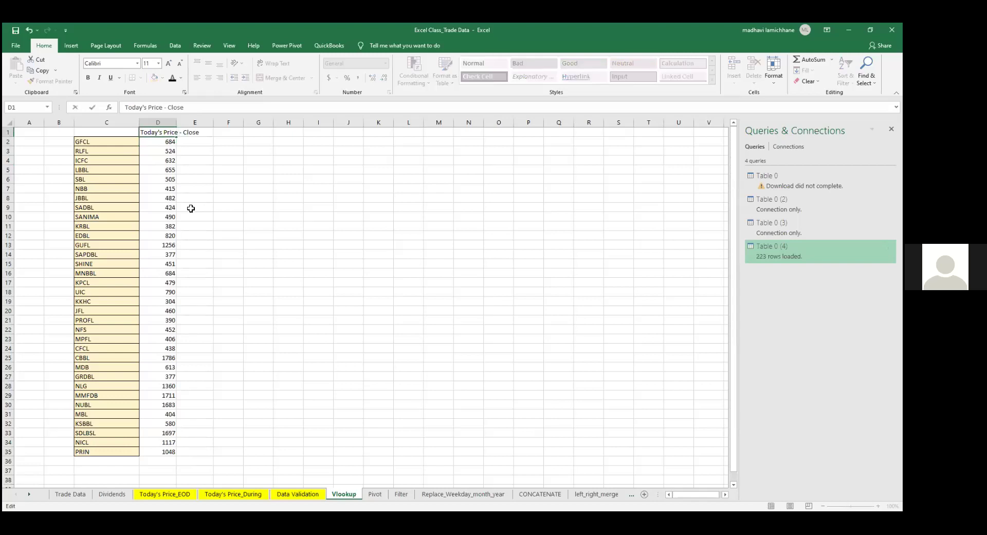
key("ctrl+Return")
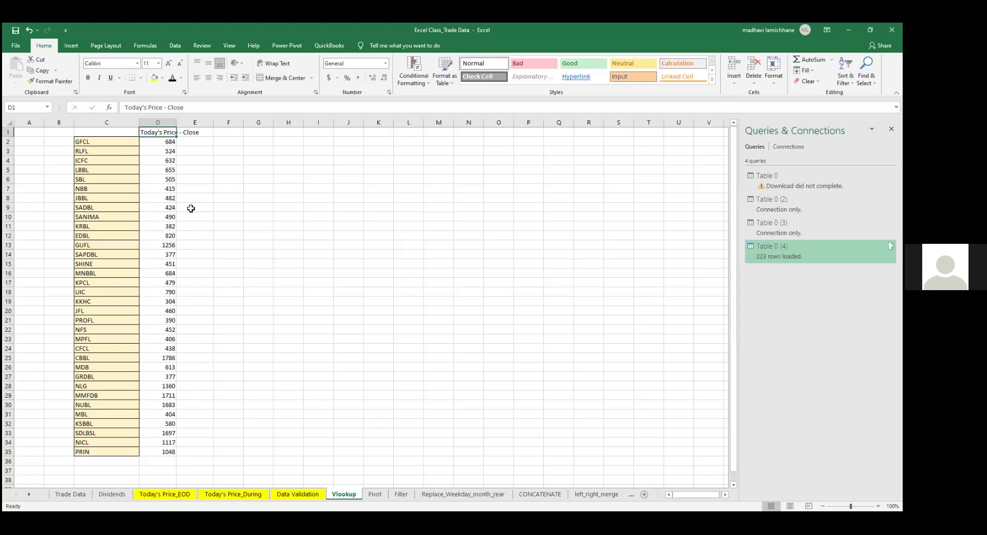
- Copy the D1 header to E1 as "Today's Price - High" and autofit the widths of columns D and E
key("ctrl+c")
key("Right")
key("ctrl+v")
key("F2")
key("shift+Left")
key("shift+Left")
key("shift+Left")
key("shift+Left")
key("shift+Left")
type("High")
key("ctrl+Return")
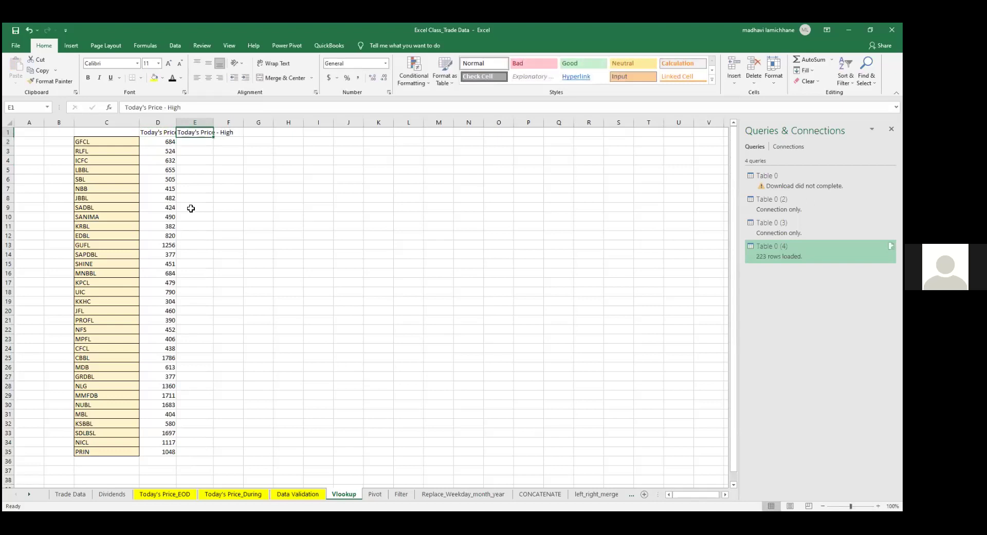
double_click(171, 124)
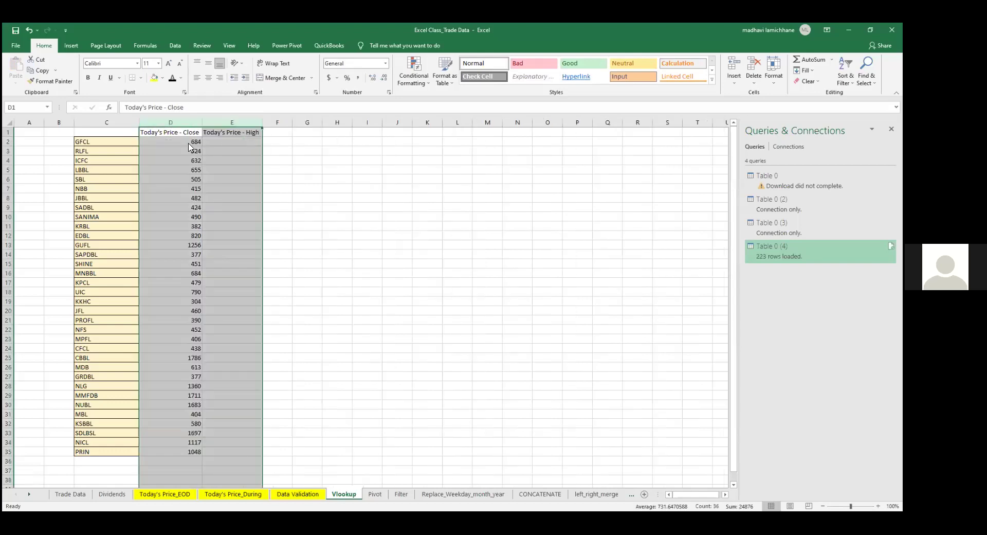
- Fill the High and Symbol columns on the Today's Price_EOD sheet with yellow
left_click(170, 496)
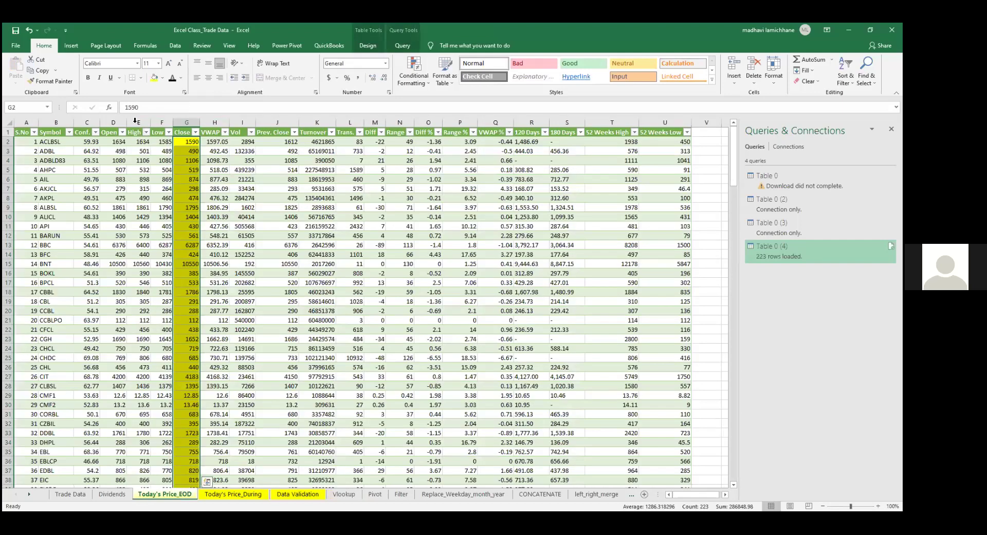
left_click(135, 124)
left_click(154, 77)
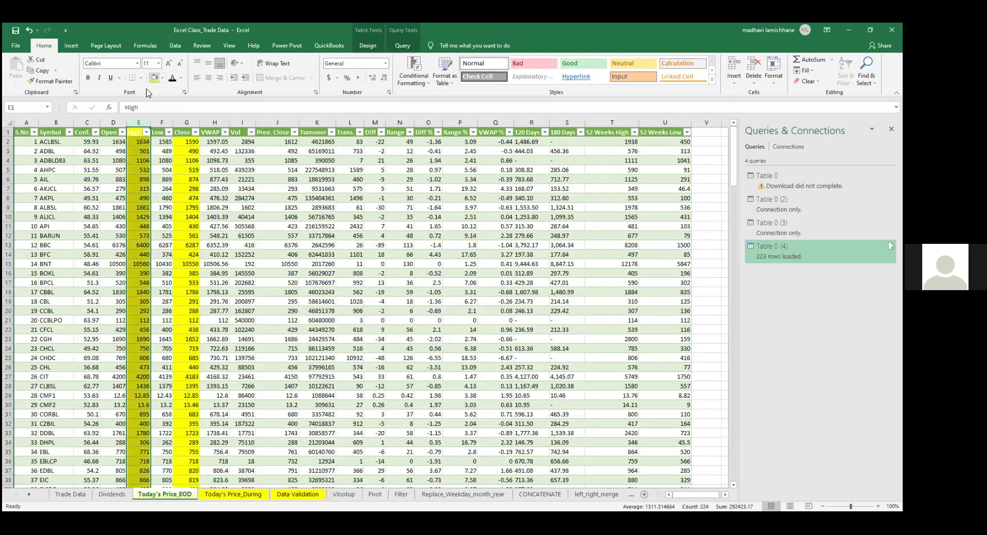
left_click(54, 124)
left_click(154, 77)
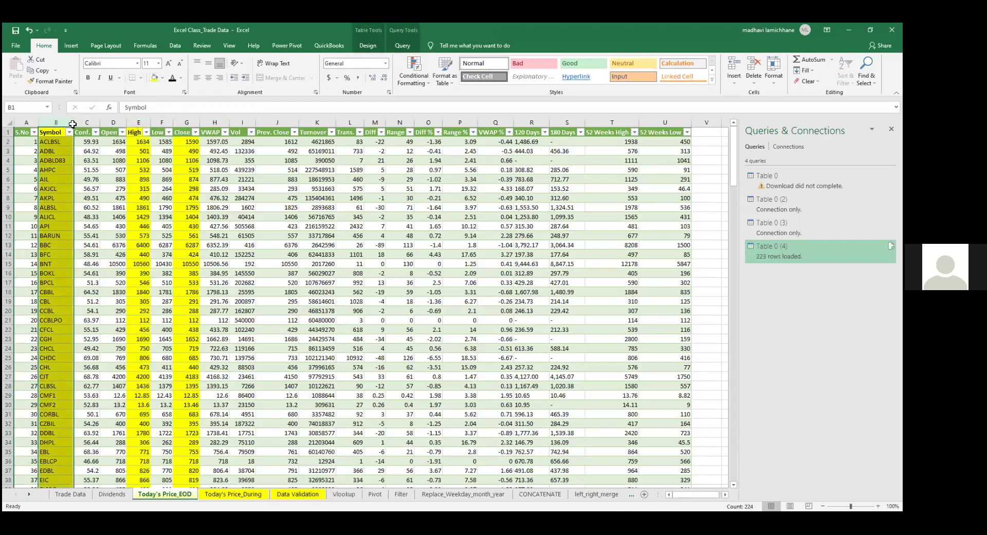
- Outline columns B:G, Symbol through Close, with an outside border on the Today's Price_EOD sheet
left_click_drag(69, 124, 138, 129)
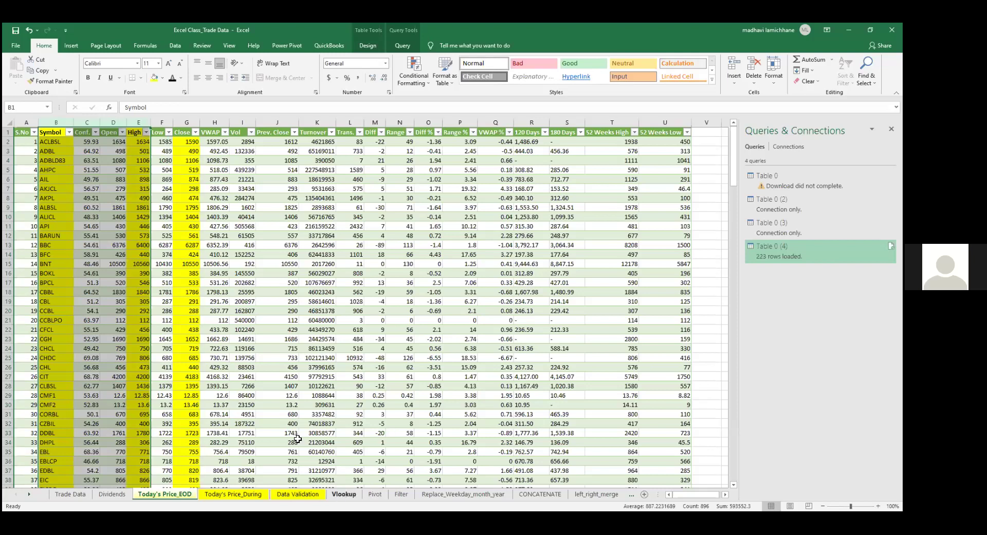
left_click(53, 133)
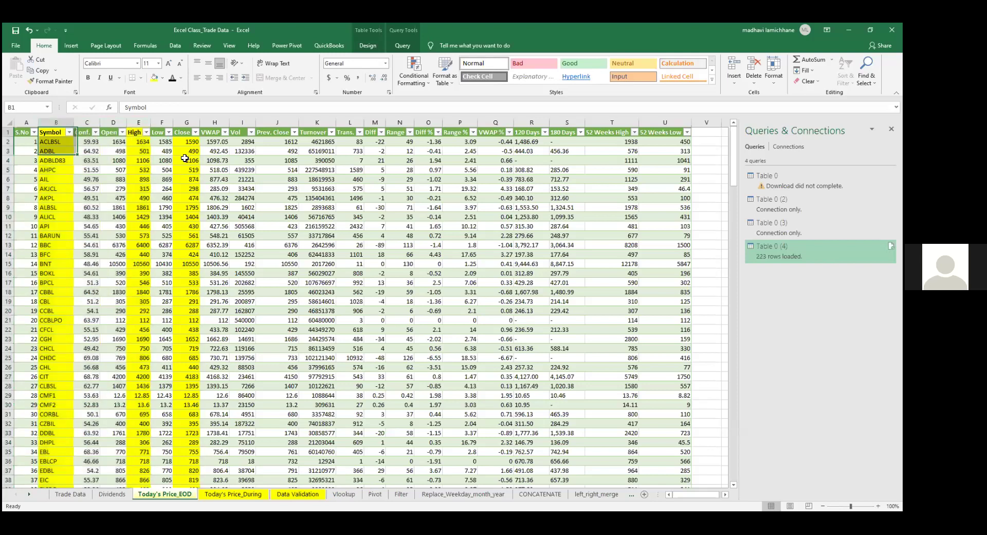
left_click(186, 160, "shift")
left_click_drag(60, 123, 177, 147)
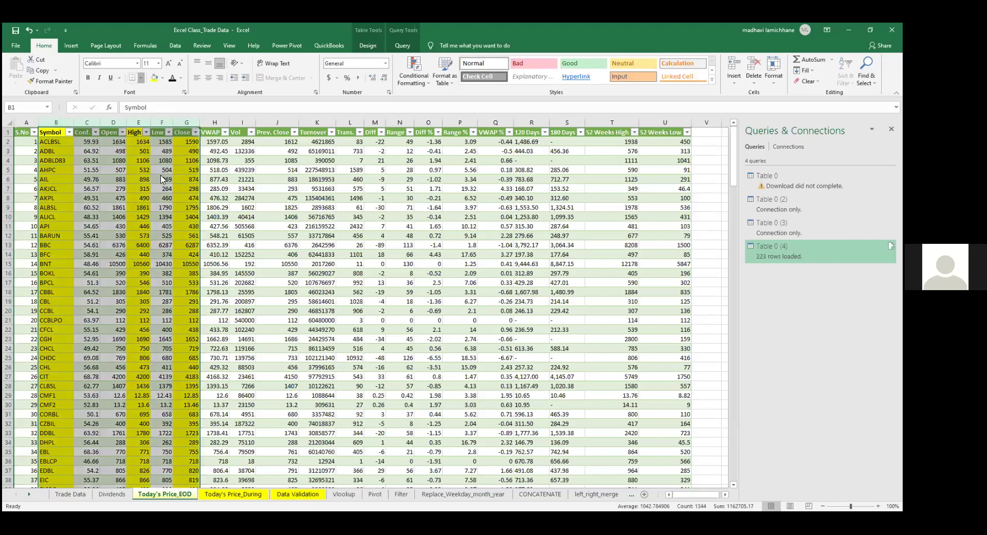
left_click(139, 83)
left_click(163, 180)
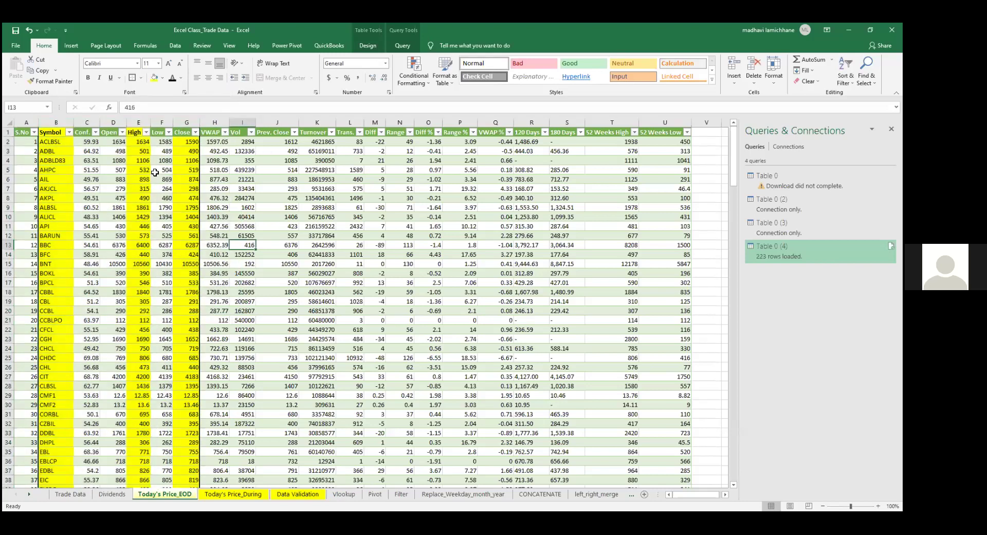
- Compare possible lookup ranges starting at Symbol, one reaching the 52 Weeks Low column and one ending at High
left_click(54, 122)
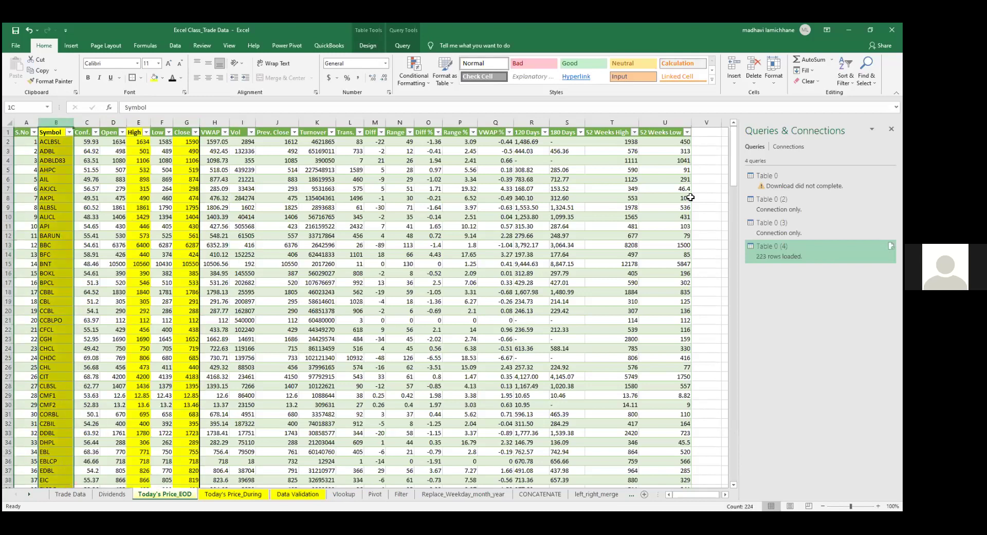
key("ctrl+shift+Right")
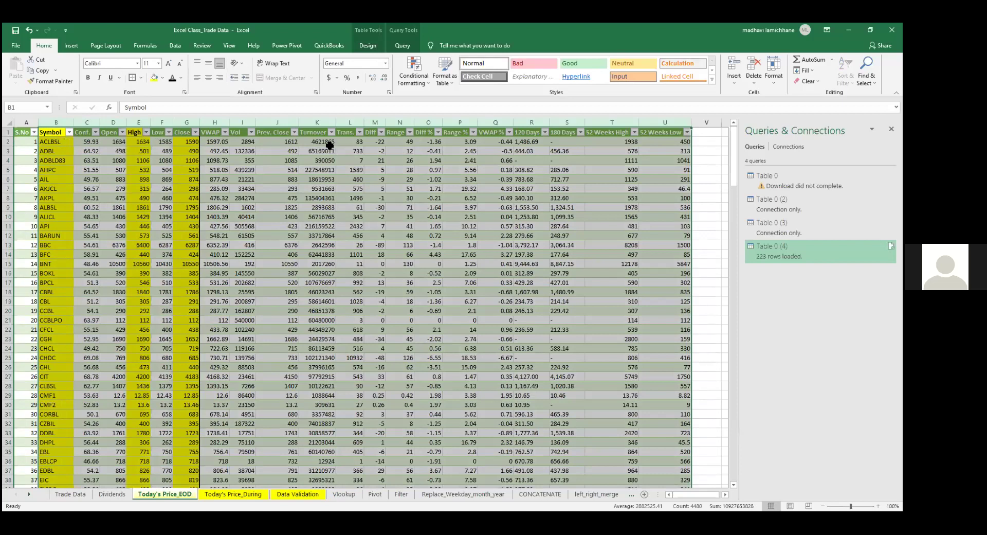
left_click_drag(52, 125, 133, 128)
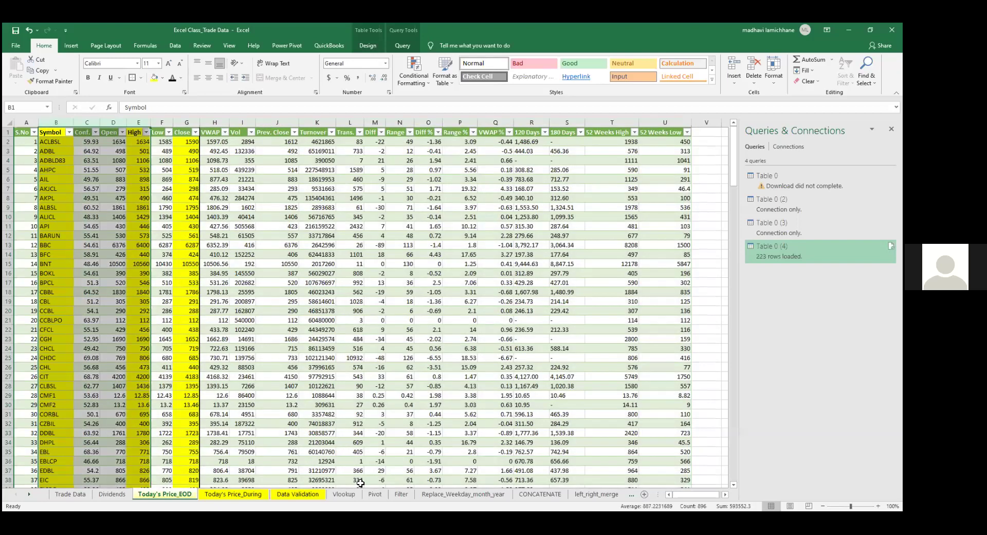
- Copy the D2 VLOOKUP cell into E2 under Today's Price - High on the Vlookup sheet
left_click(343, 495)
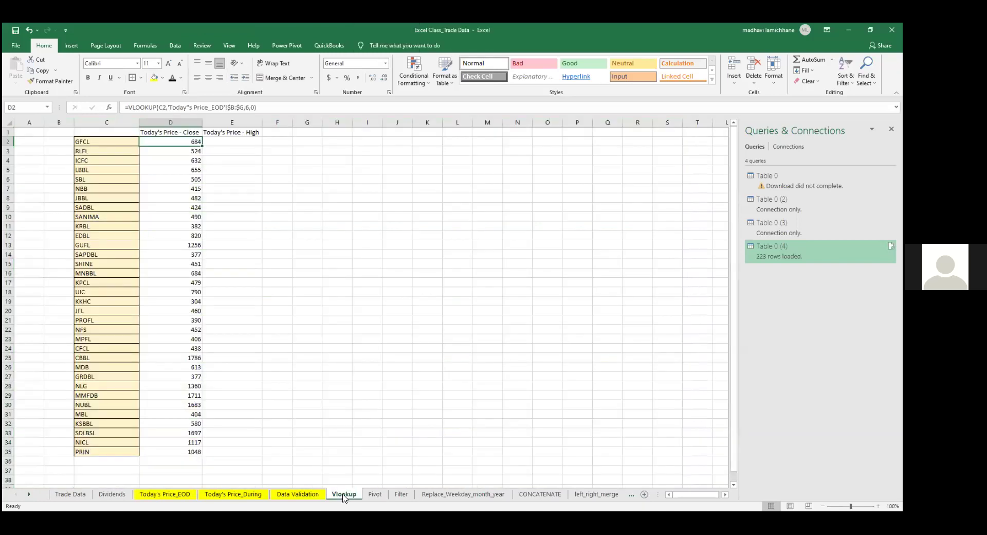
left_click_drag(256, 107, 129, 108)
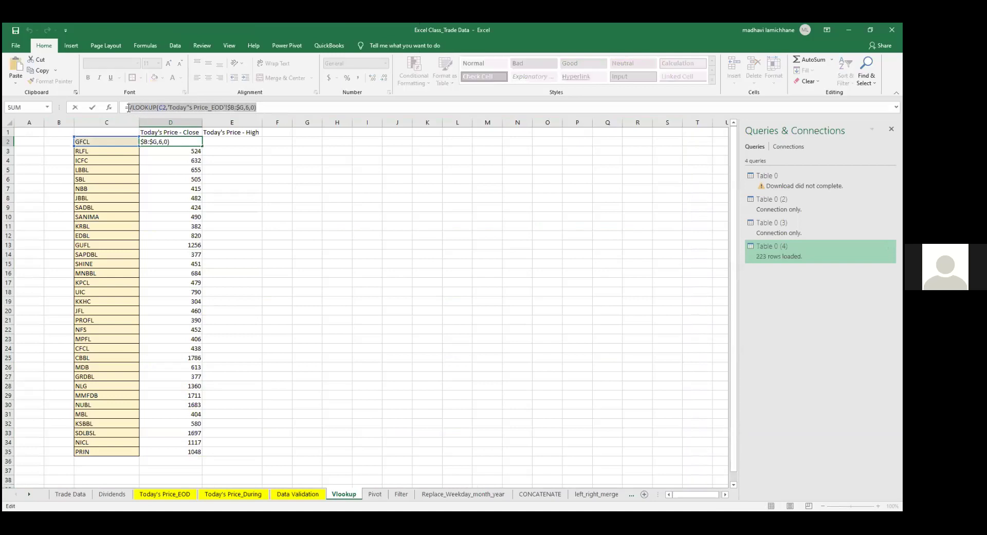
key("Return")
key("Up")
key("ctrl+c")
key("Right")
key("ctrl+v")
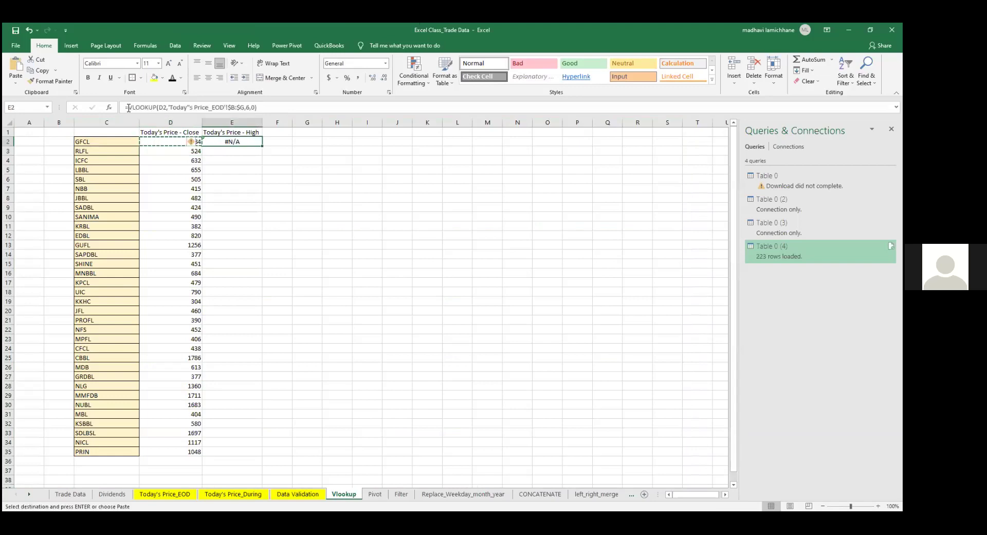
- Compare the lookup value references in the D2 and E2 formulas, and clear the copied formula from E2
key("F2")
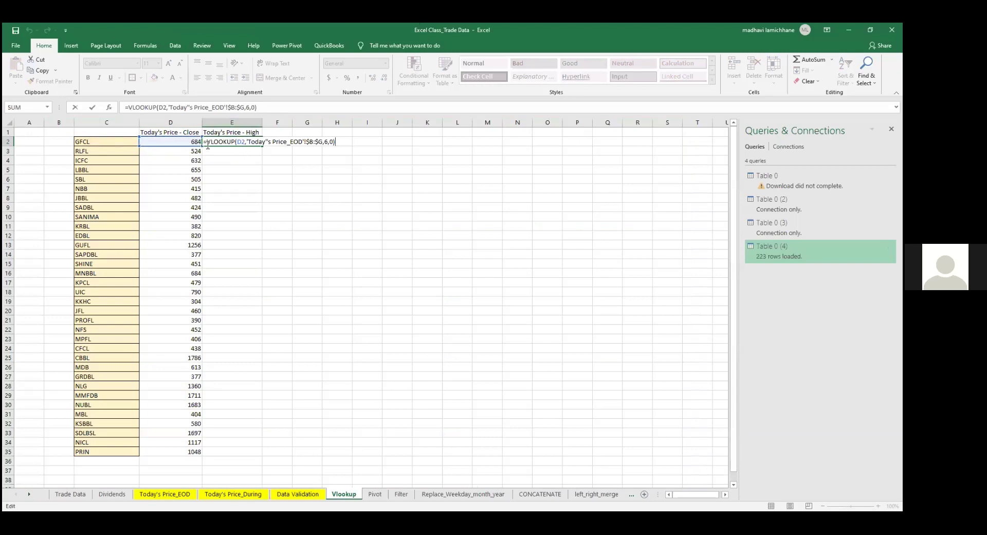
left_click(205, 243)
key("Left")
key("ctrl+Up")
key("Down")
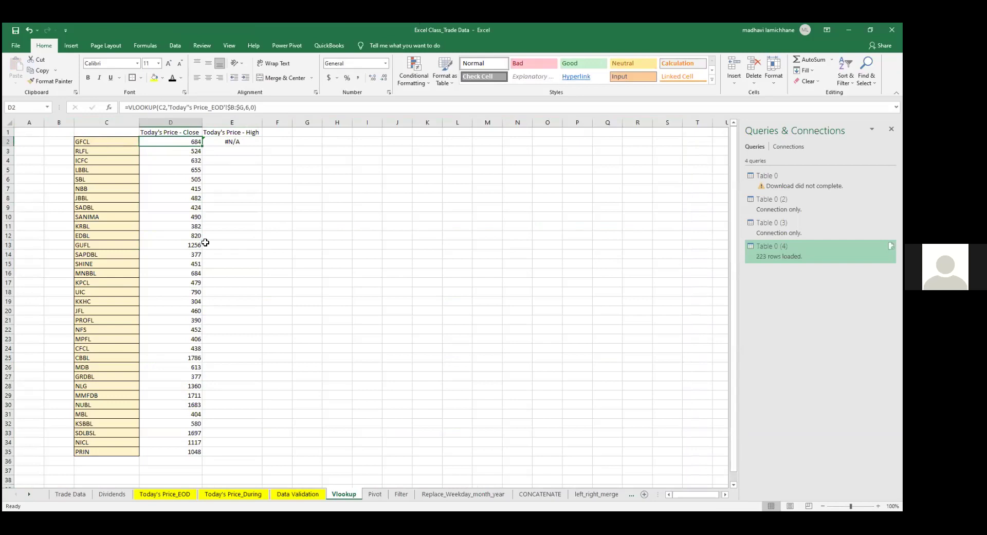
key("Right")
key("F2")
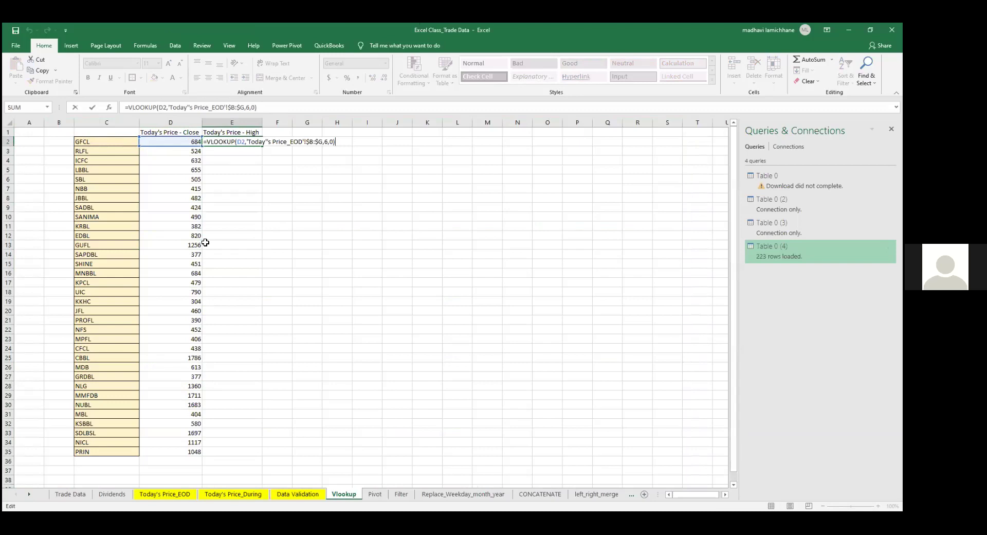
key("ctrl+Return")
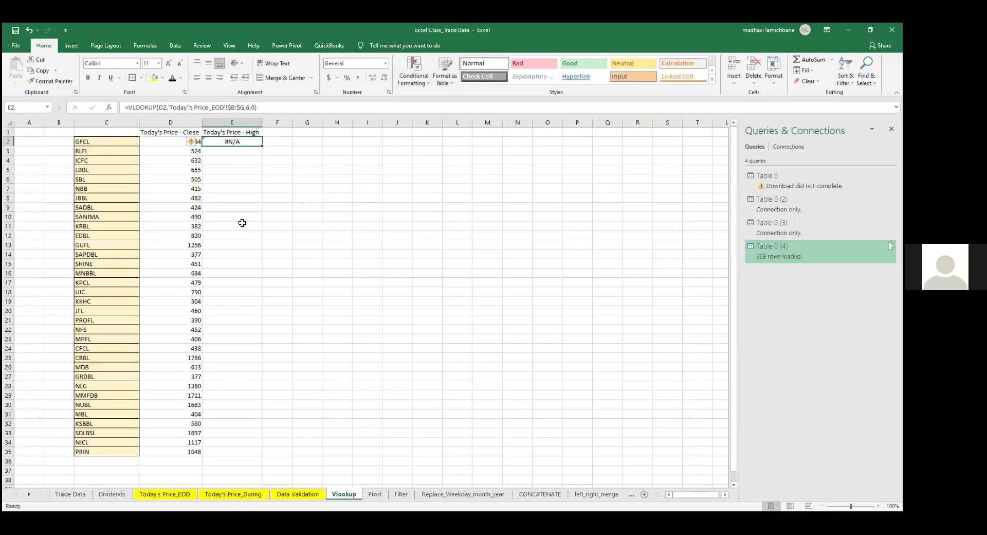
left_click_drag(267, 110, 130, 107)
key("Escape")
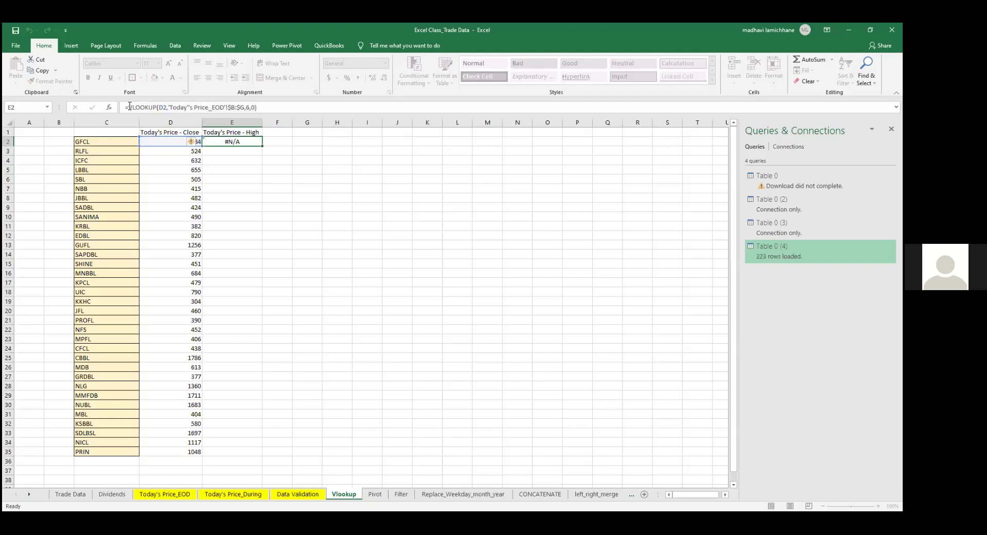
key("Left")
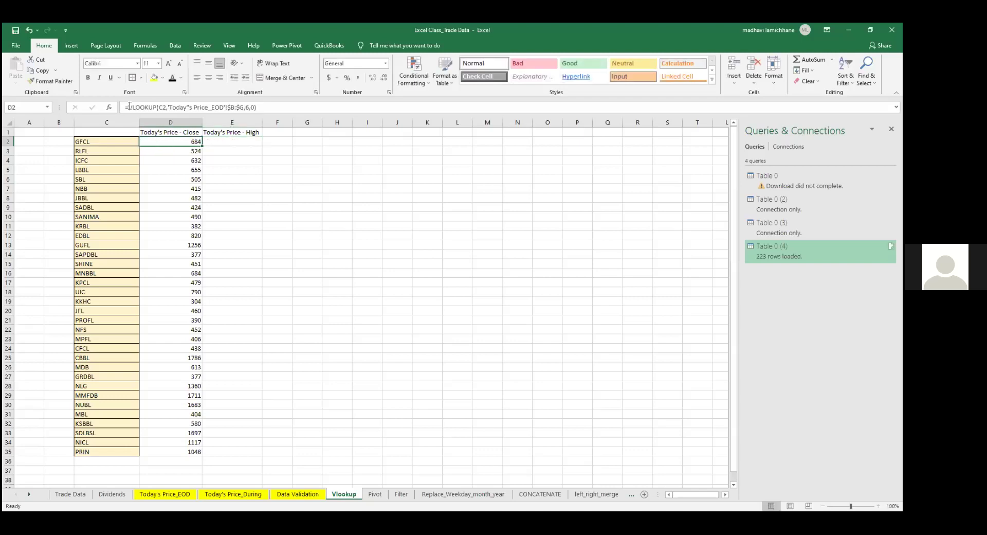
- Copy the formula text of D2 into E2 so that C2 stays the lookup value
left_click_drag(258, 106, 129, 109)
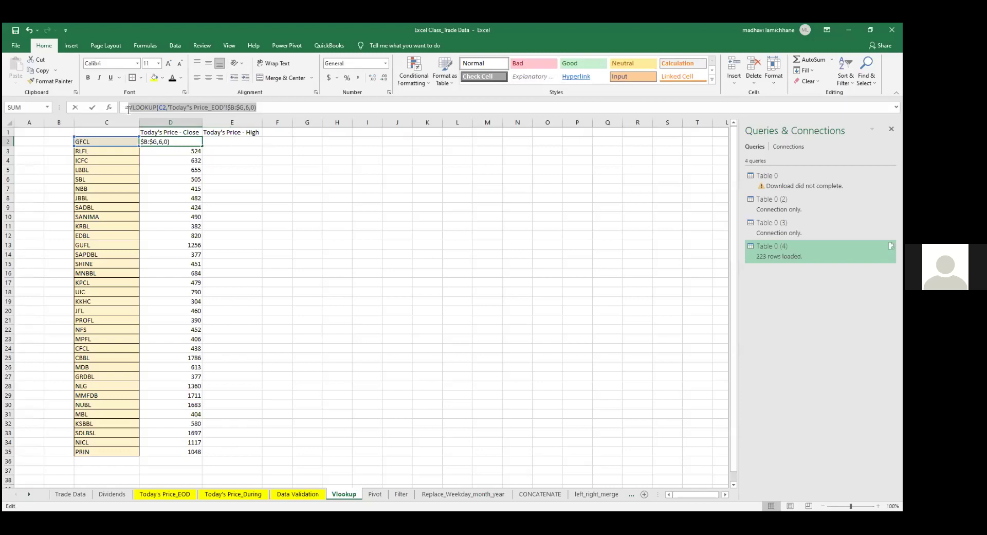
key("ctrl+c")
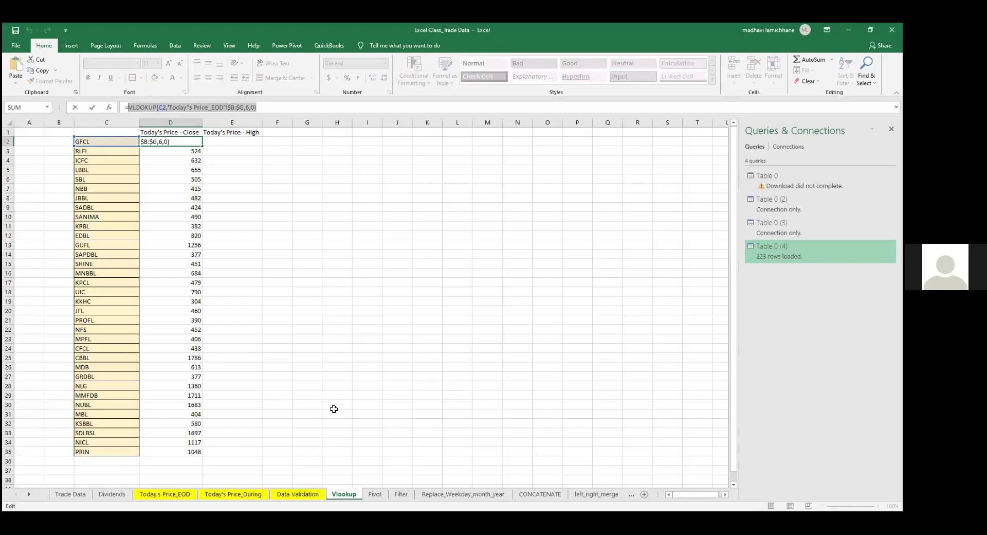
key("Escape")
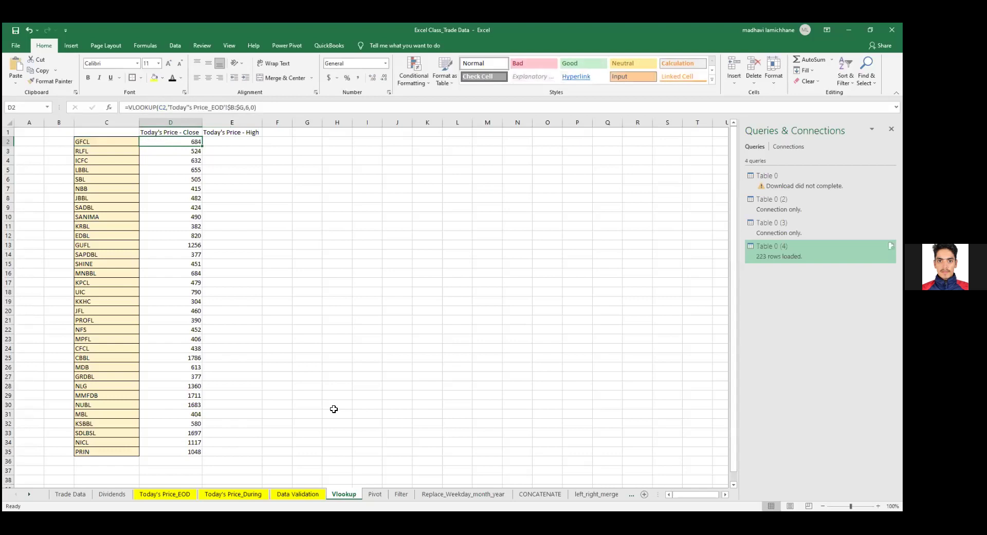
key("Right")
type("=")
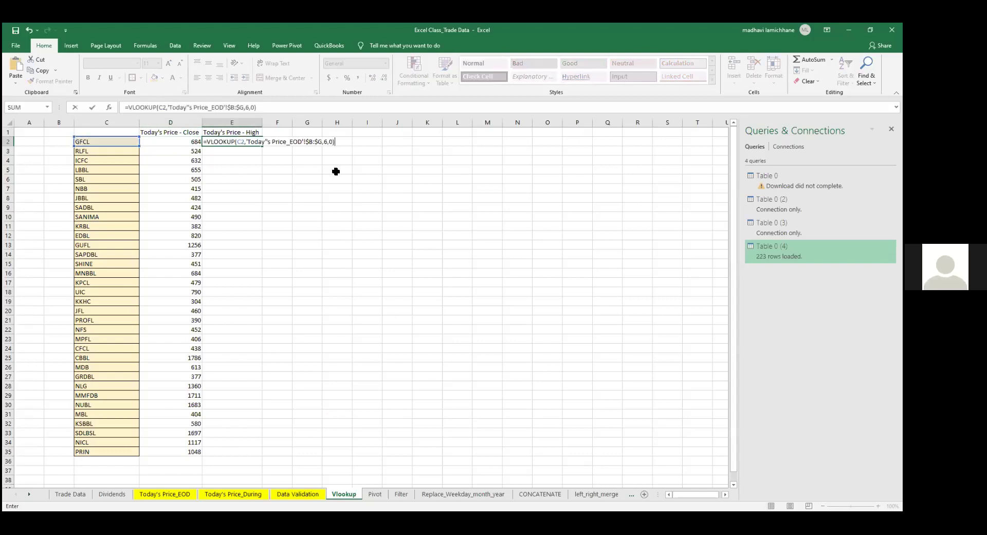
- Set the column index number in E2's VLOOKUP formula to 4 to return the High price
left_click(248, 109)
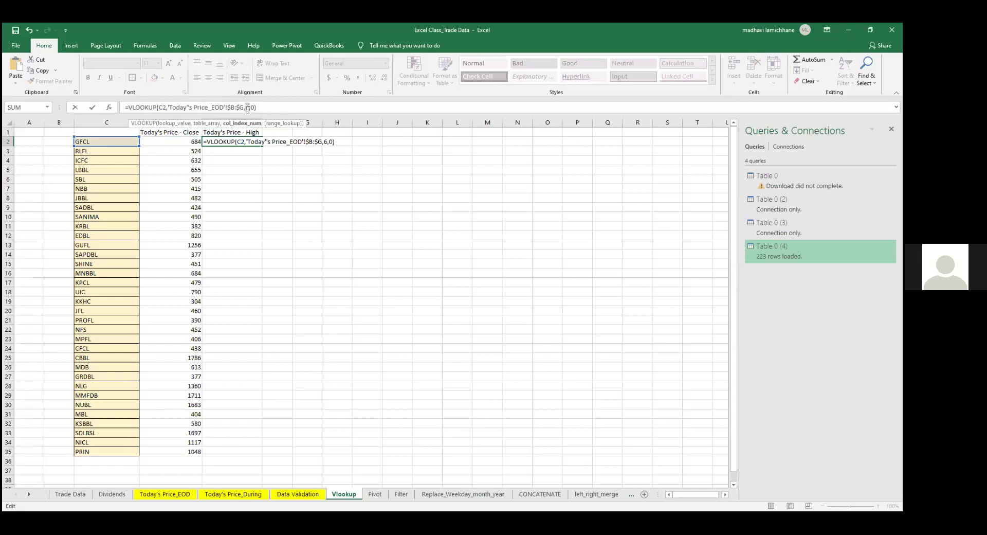
key("shift+Right")
type("4")
key("Return")
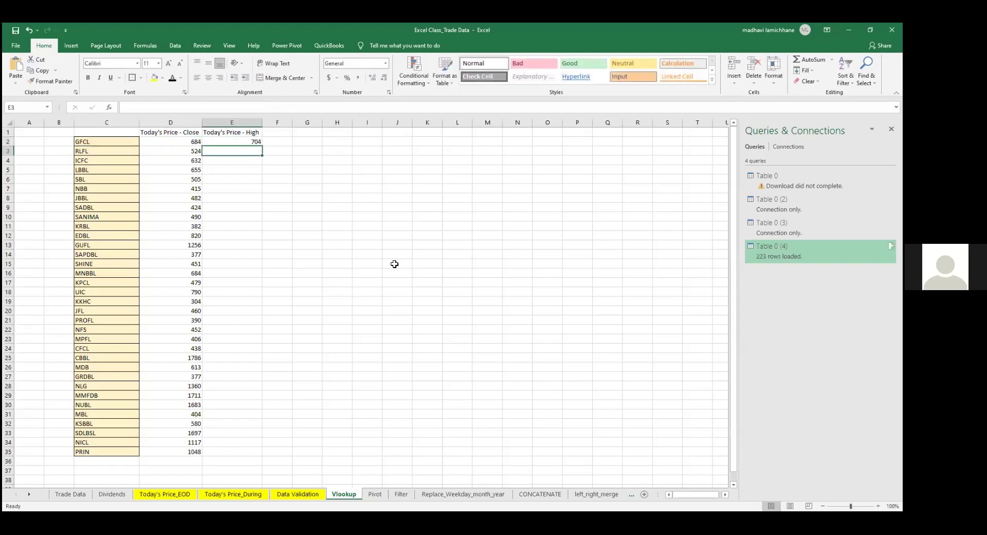
- Copy the E2 formula down the Today's Price - High column through E35
key("Up")
key("ctrl+c")
key("Left")
key("ctrl+Down")
key("Right")
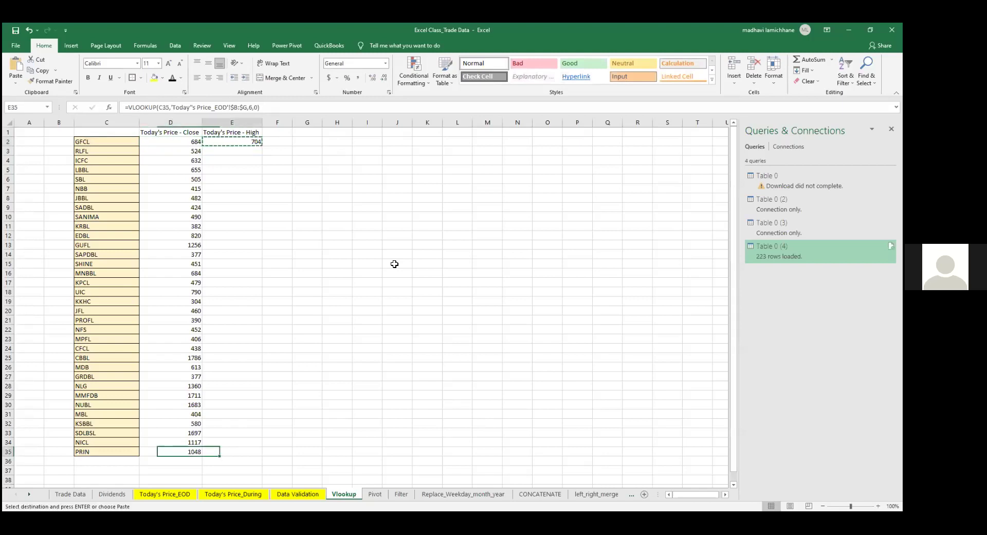
key("ctrl+shift+Up")
key("ctrl+v")
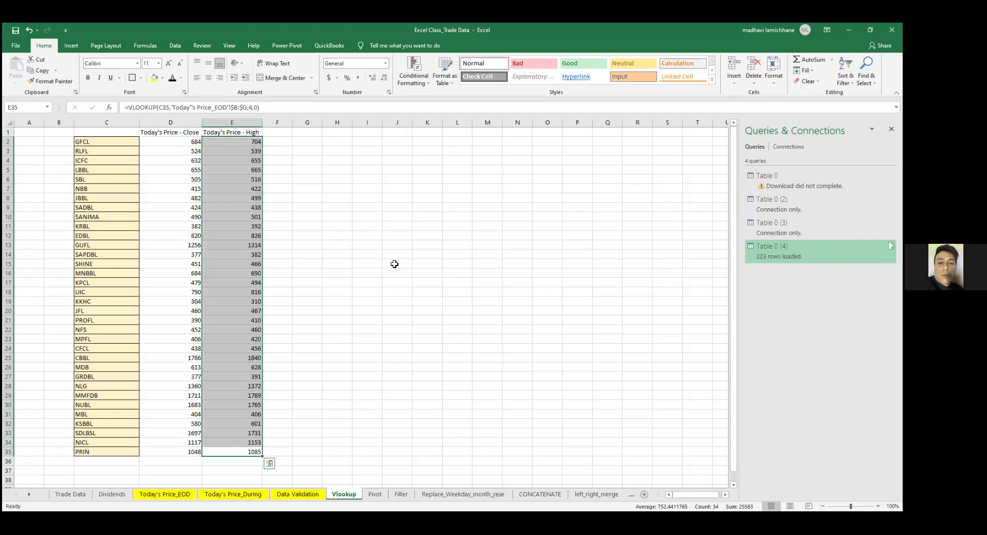
key("Right")
key("Left")
key("ctrl+Up")
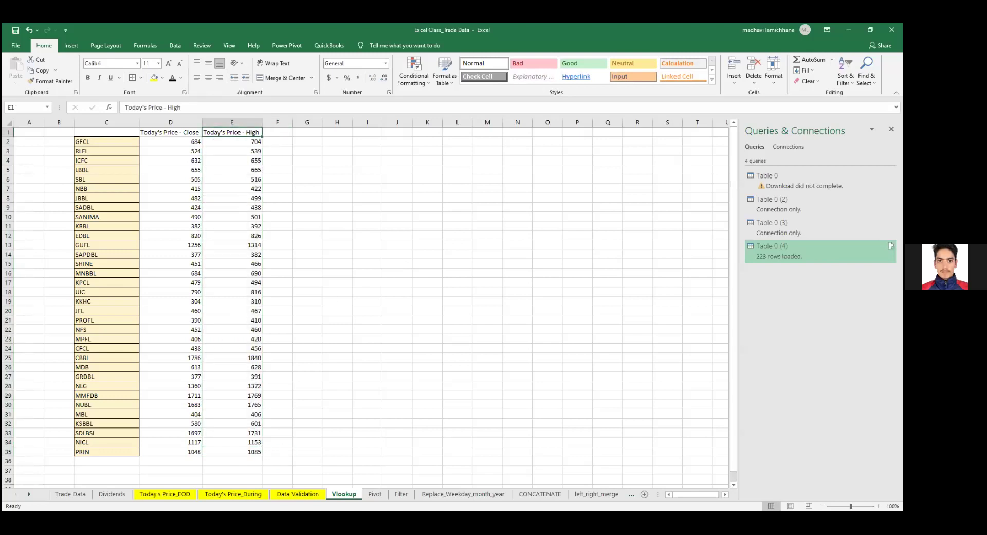
- Colour the Vlookup sheet tab yellow
right_click(345, 495)
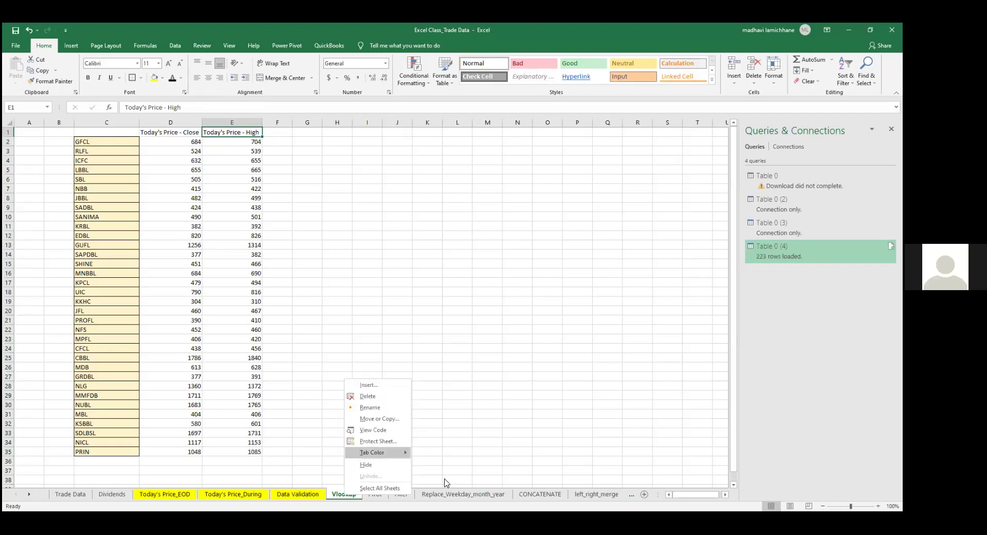
mouse_move(401, 453)
left_click(312, 347)
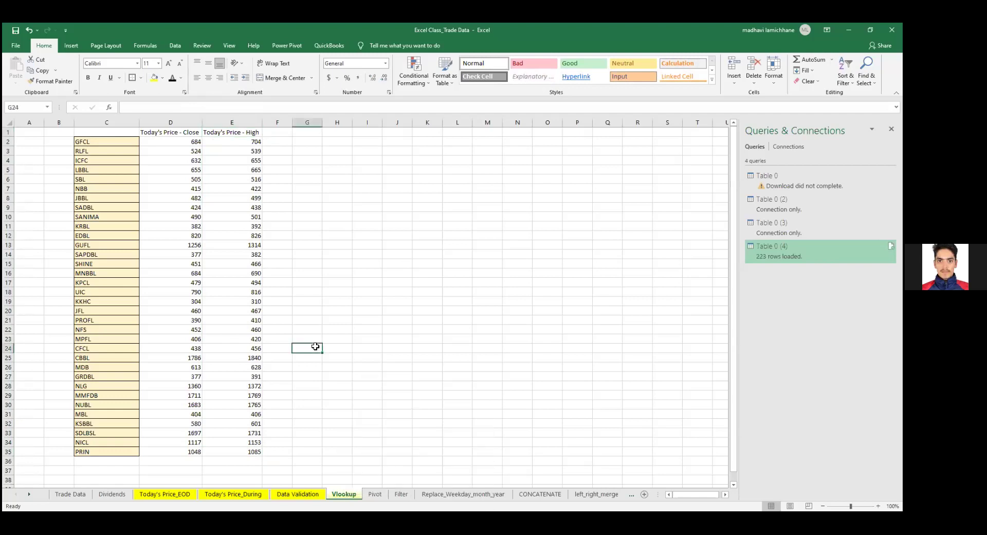
left_click(376, 493)
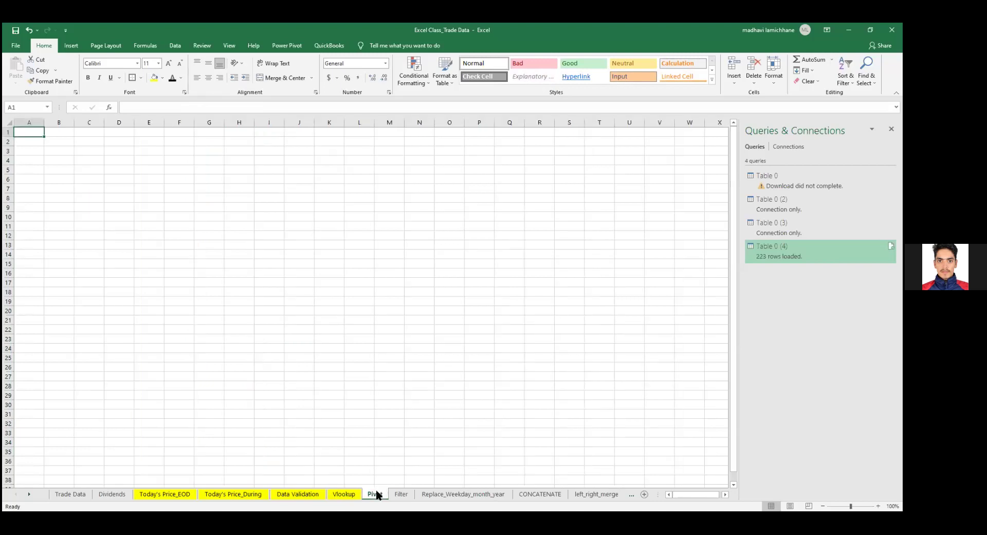
left_click(343, 493)
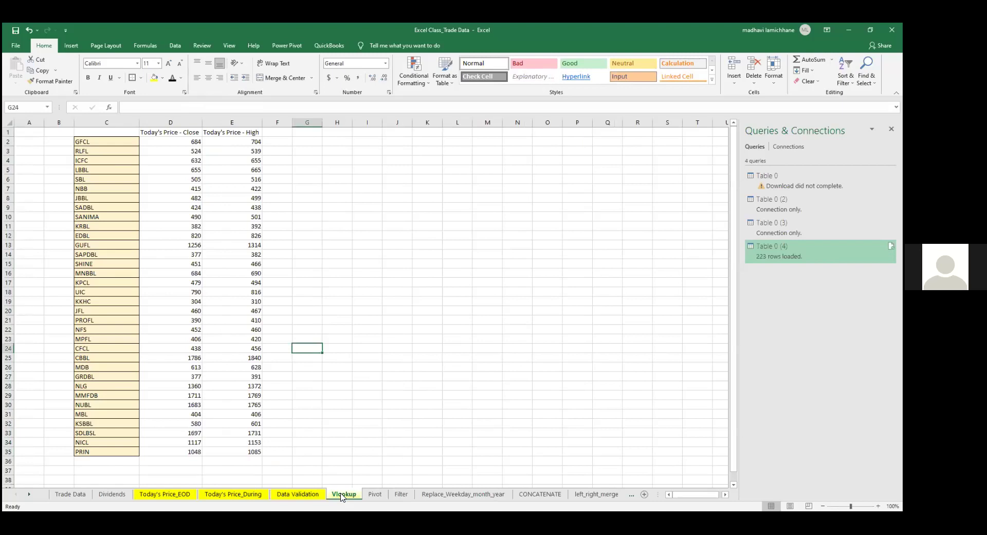
- Copy the Symbol column of the Trade Data sheet, from the D1 header down to D98
left_click(377, 494)
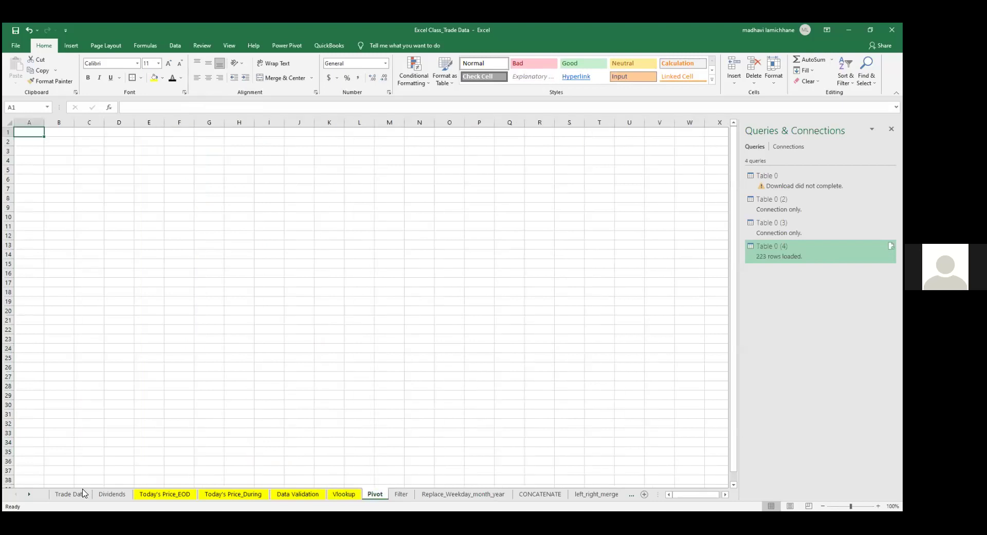
left_click(63, 494)
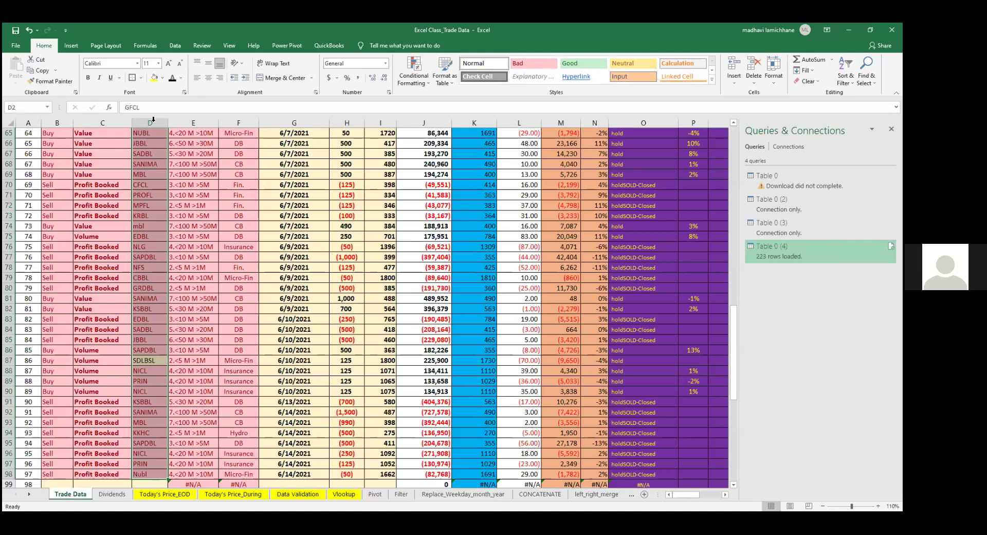
left_click(153, 128)
key("Up")
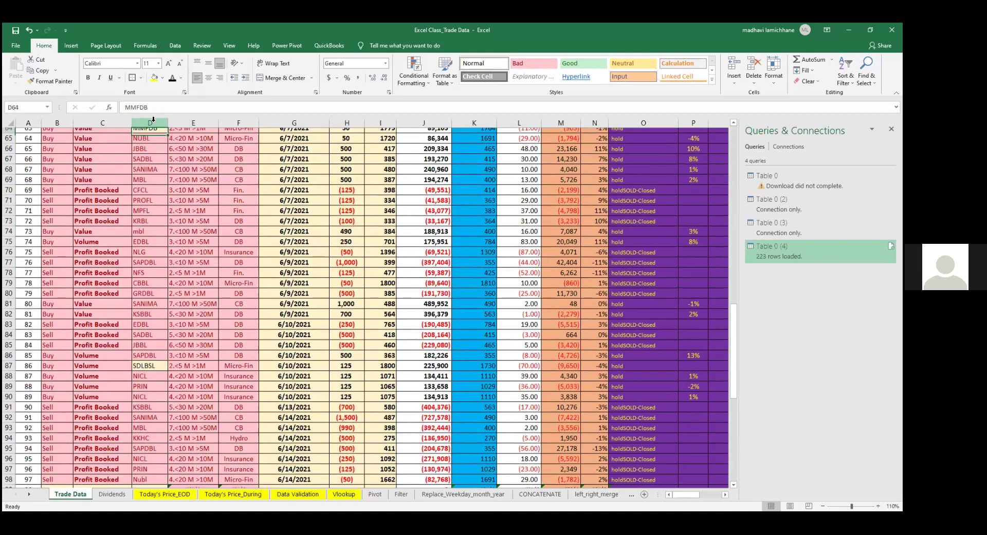
key("ctrl+Up")
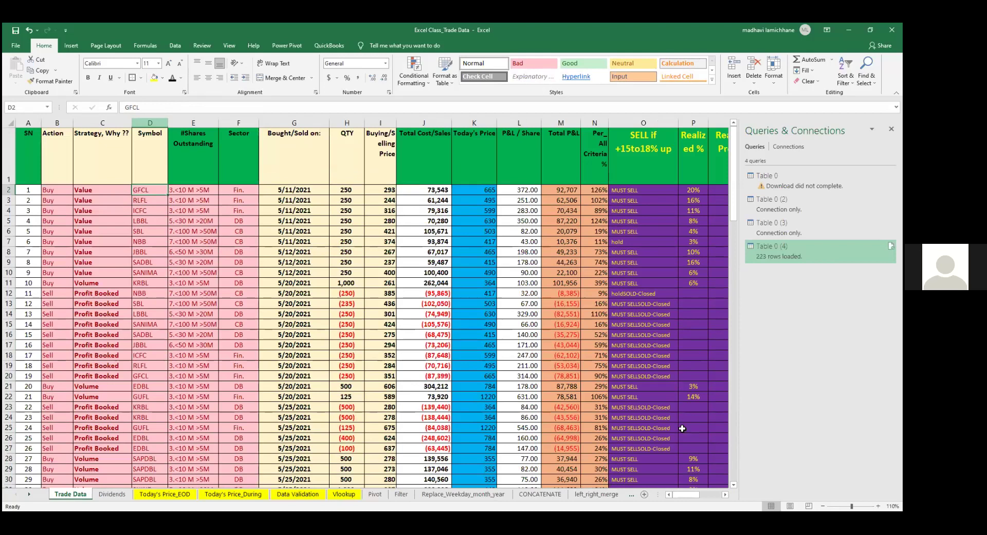
key("Up")
key("ctrl+shift+Down")
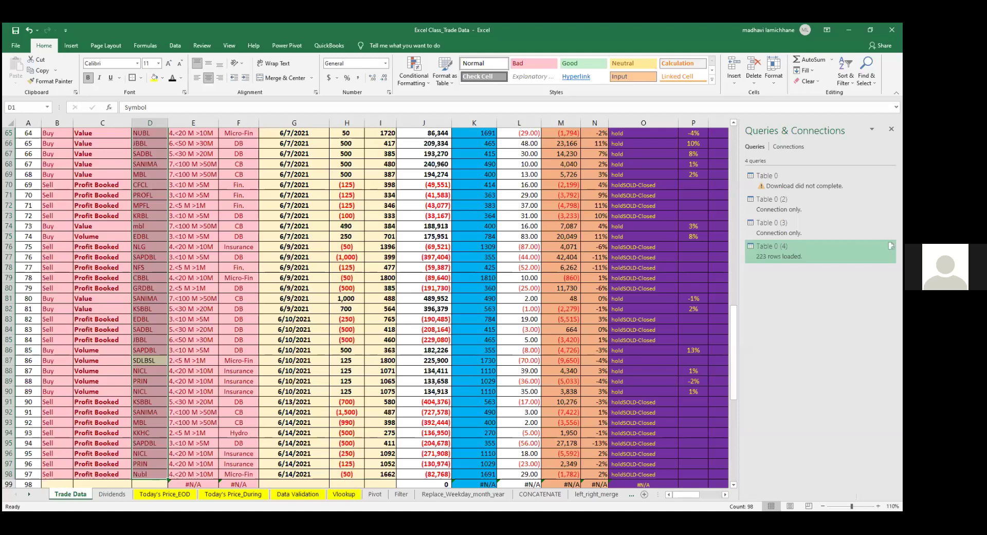
key("ctrl+c")
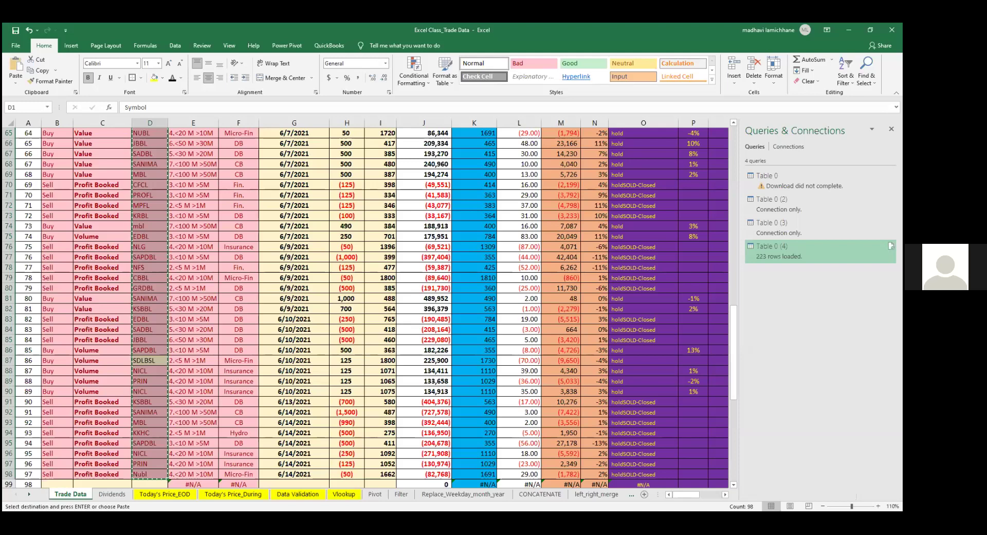
- Paste the copied symbols as values only into column B of the Pivot sheet, starting at B1
left_click(375, 494)
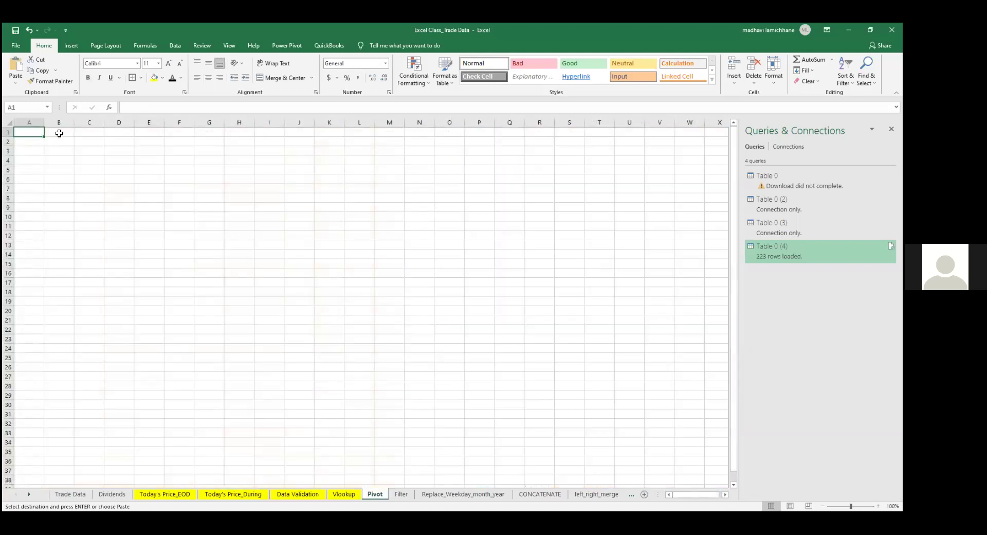
left_click(60, 133)
right_click(60, 133)
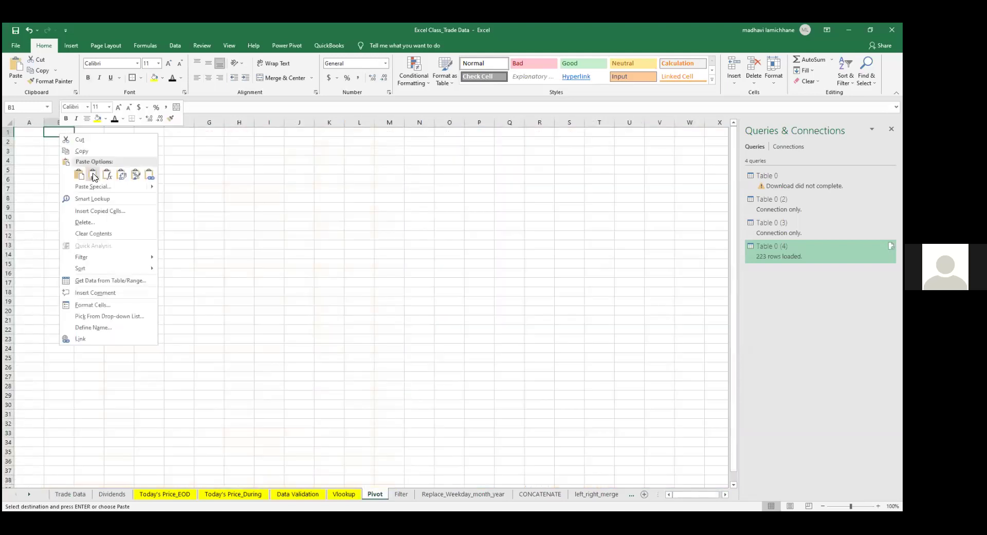
left_click(94, 177)
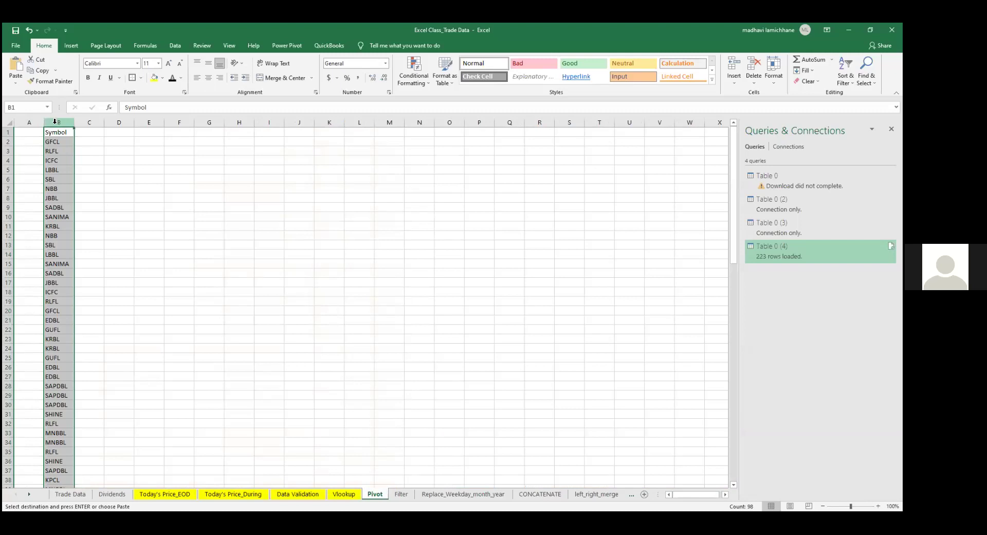
- Paste the symbols over column B with their source formatting, and try a values-only paste on top of it
key("ctrl+v")
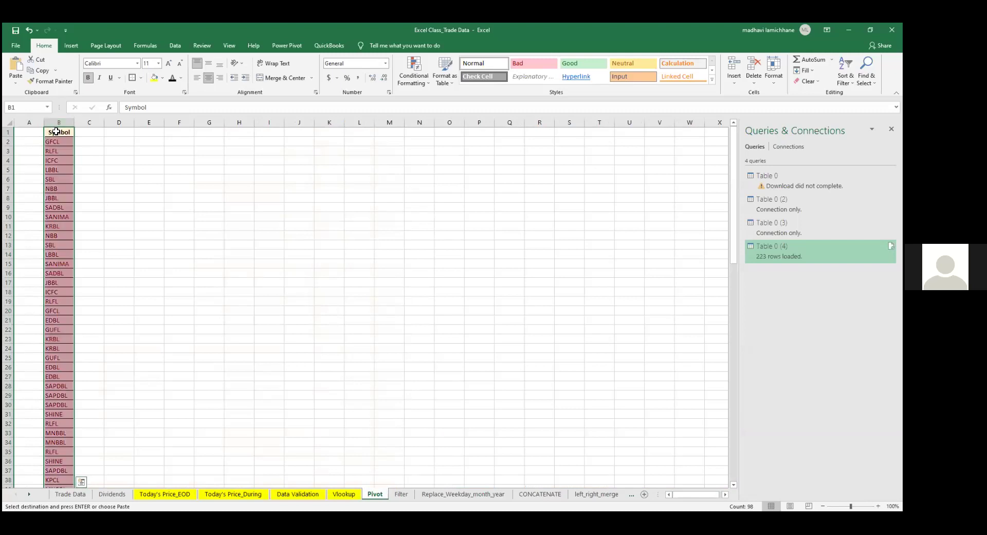
right_click(56, 132)
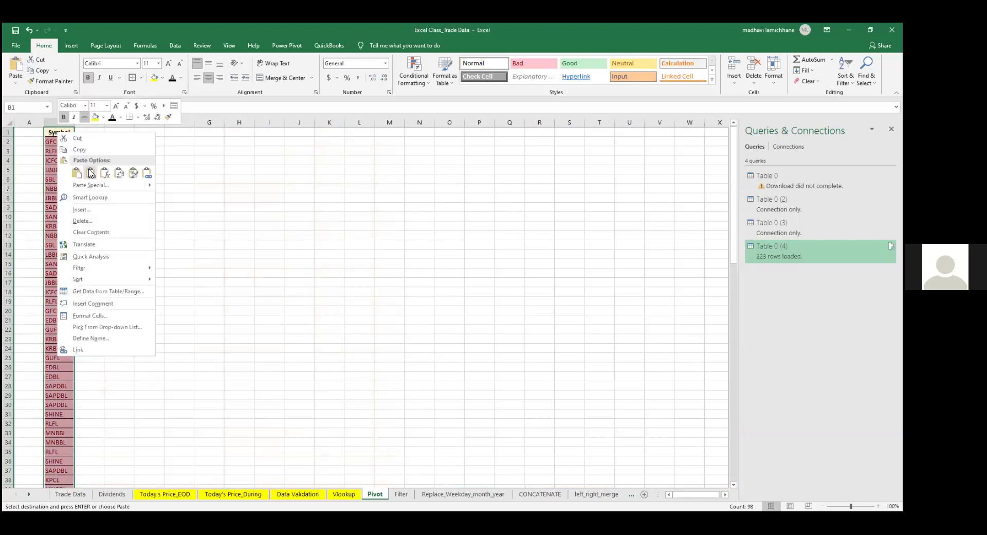
left_click(92, 175)
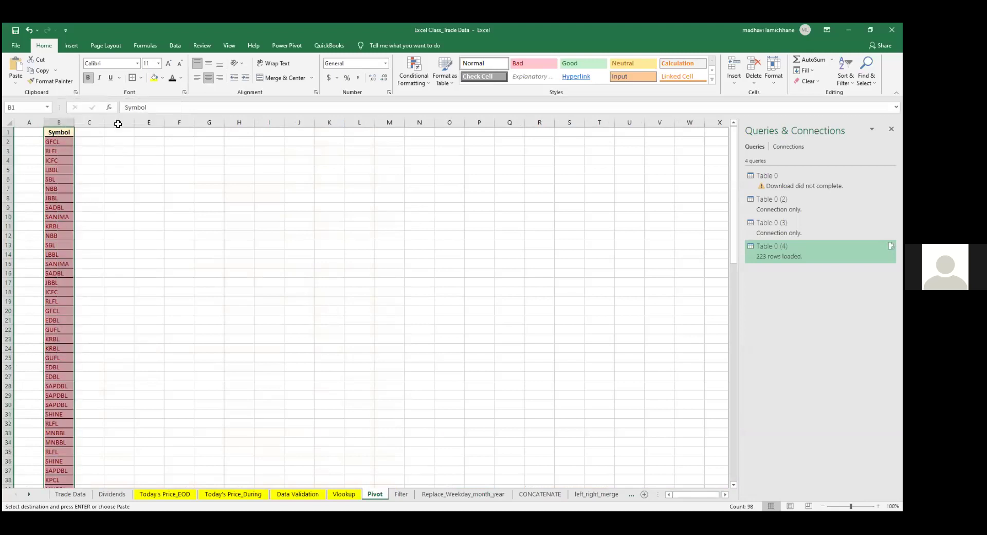
- Paste the copied symbols as values only into column D of the Pivot sheet, starting at D1
right_click(118, 124)
left_click(151, 166)
left_click(181, 192)
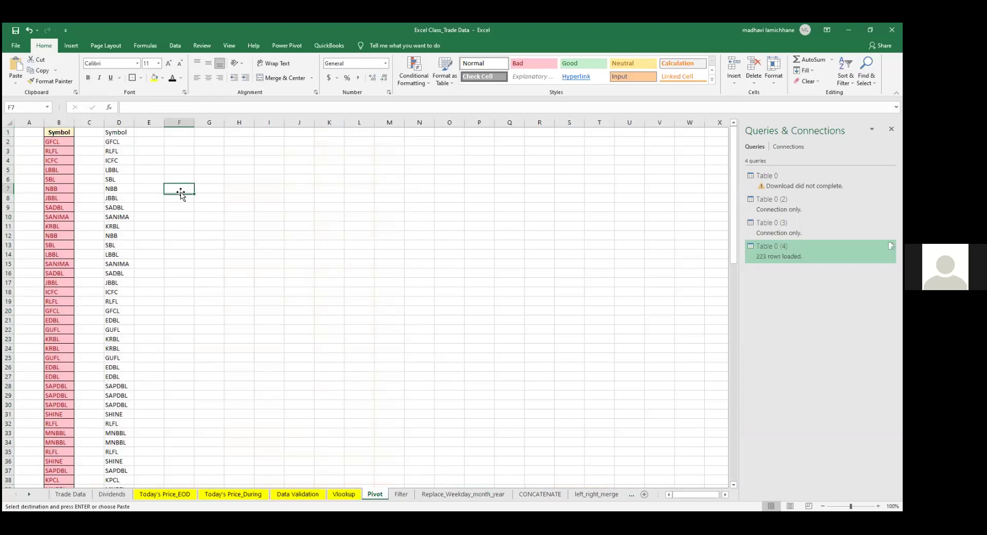
- Delete the formatted symbols column and the empty column beside it, shifting the plain symbols into column B
left_click(53, 123)
key("ctrl+minus")
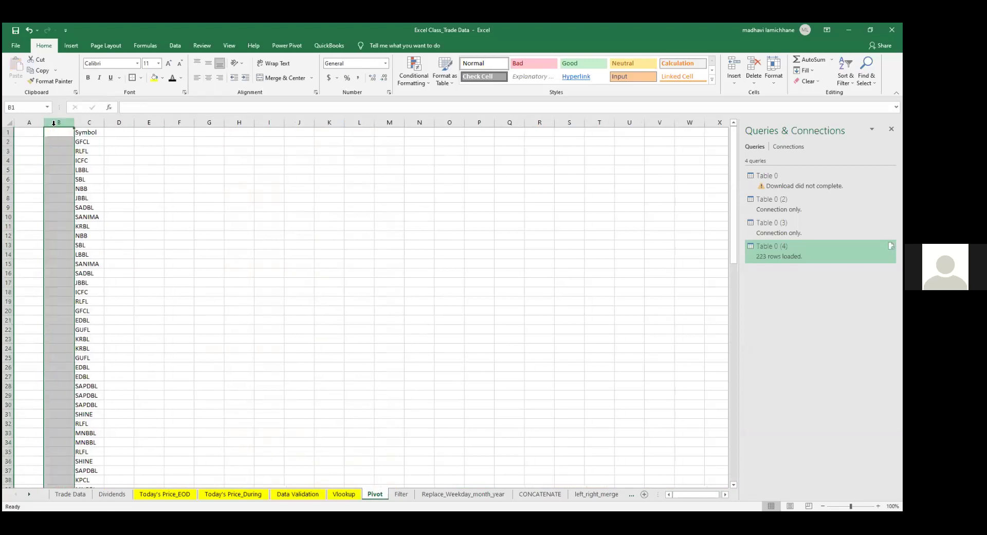
key("ctrl+minus")
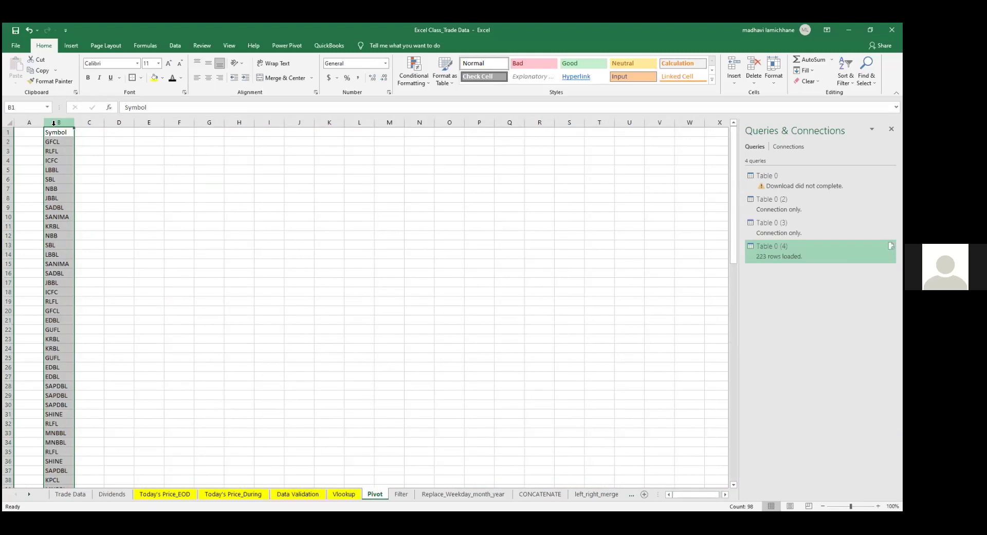
key("Up")
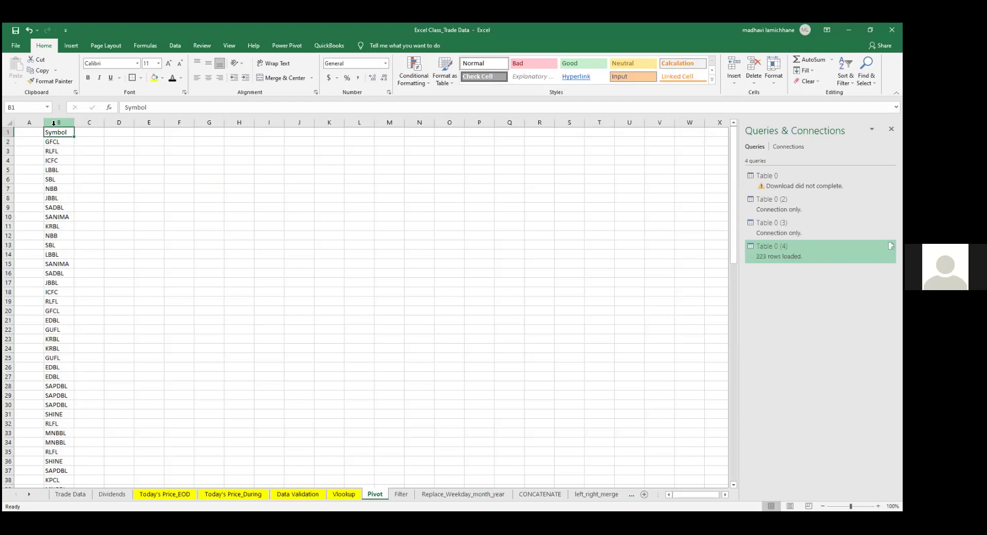
- Enter the header Count in C1 beside the Symbol column
key("ctrl+Down")
key("ctrl+Up")
key("Right")
type("Count")
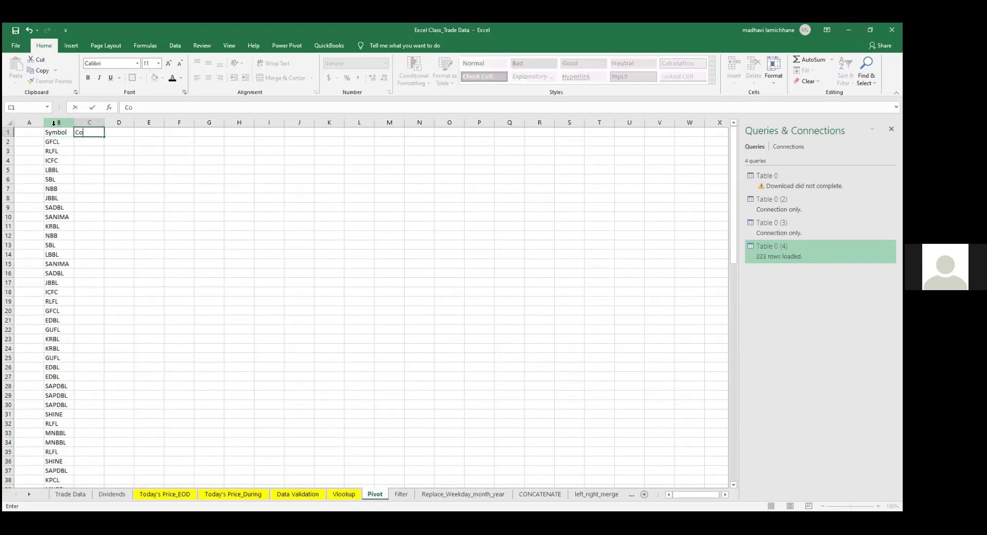
key("Return")
- Enter the question "How many times?" in I2 and move it up to I1
key("Right")
key("Right")
key("Right")
key("Right")
key("Right")
key("Right")
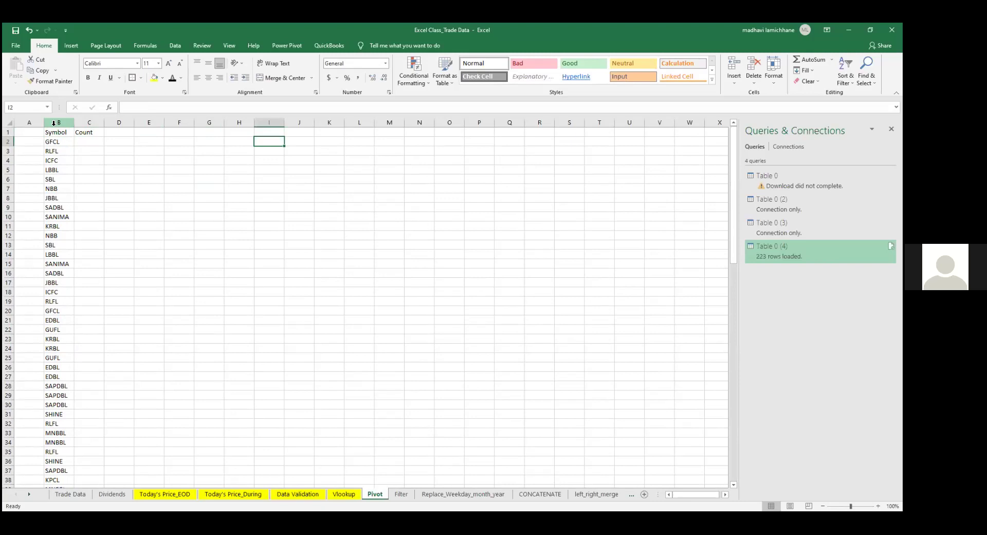
type("How many times")
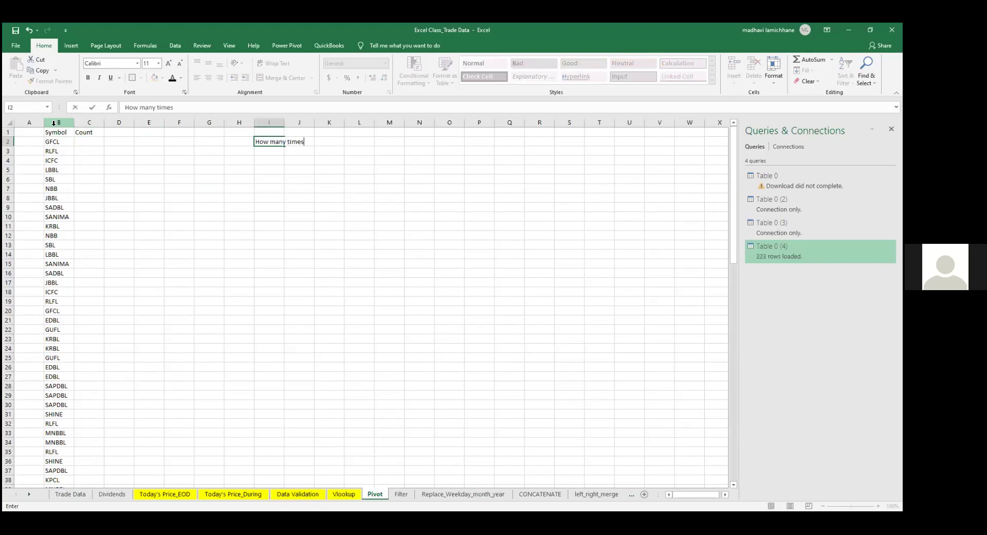
type("?")
key("Return")
key("Up")
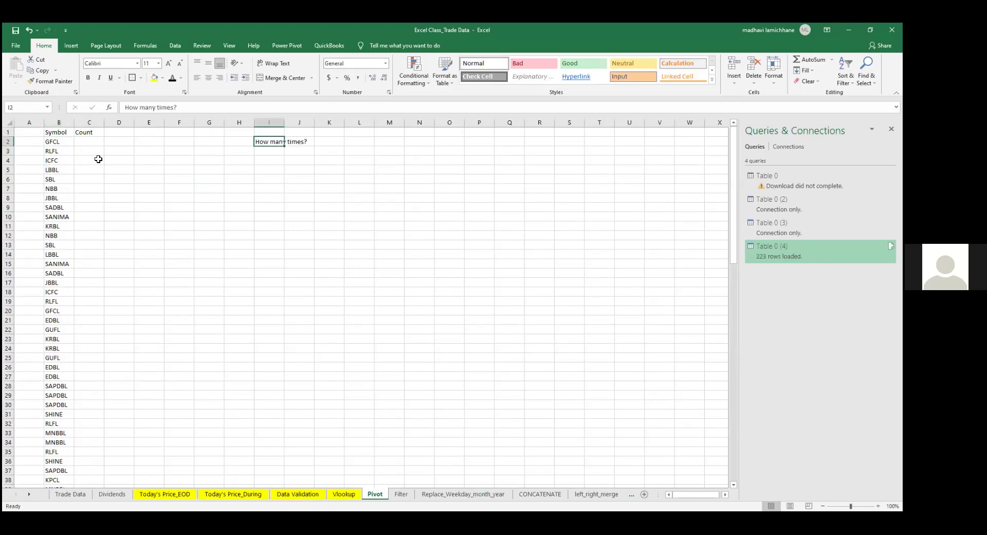
key("ctrl+x")
key("Up")
key("Return")
- Sort the symbols in column B from A to Z
key("Down")
key("Left")
key("Left")
key("Left")
key("Left")
key("Left")
key("Left")
key("Left")
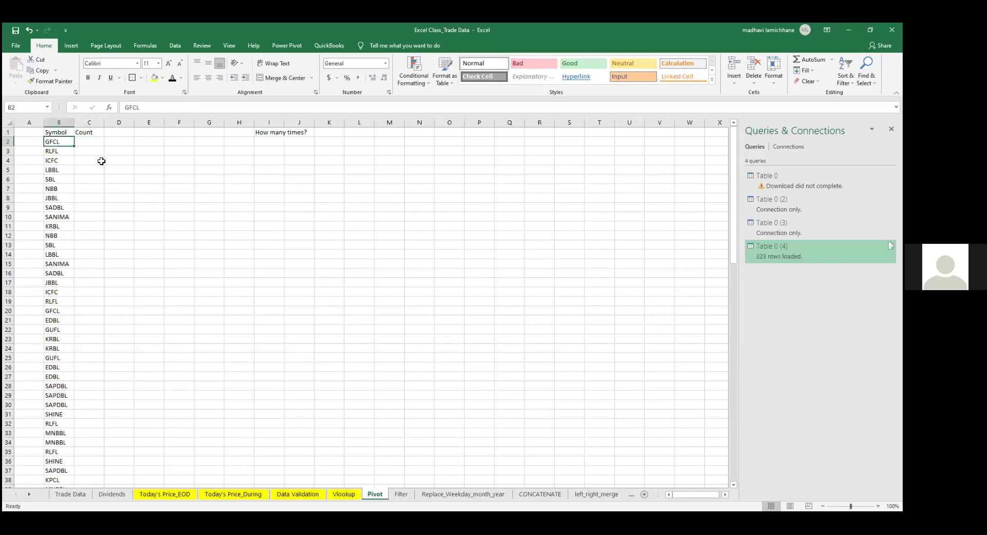
right_click(64, 141)
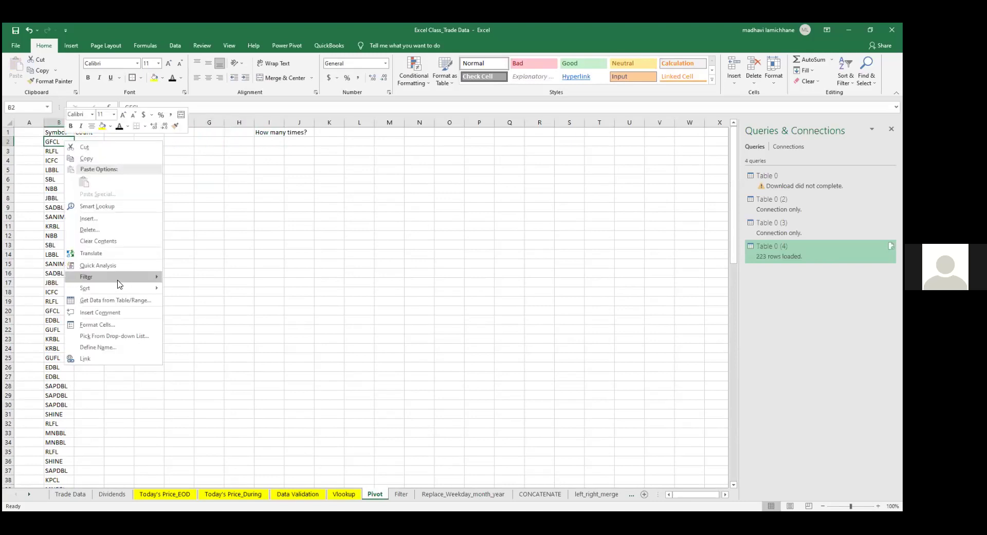
mouse_move(123, 288)
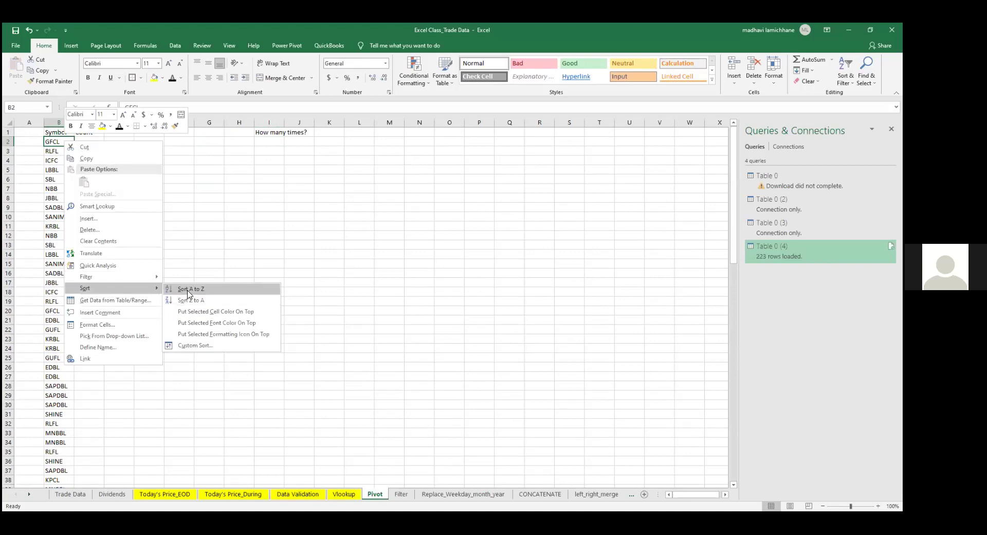
left_click(187, 289)
- Examine the repeated symbols in B1:B9 and B20:B23 of the sorted list, and undo the sort
key("Up")
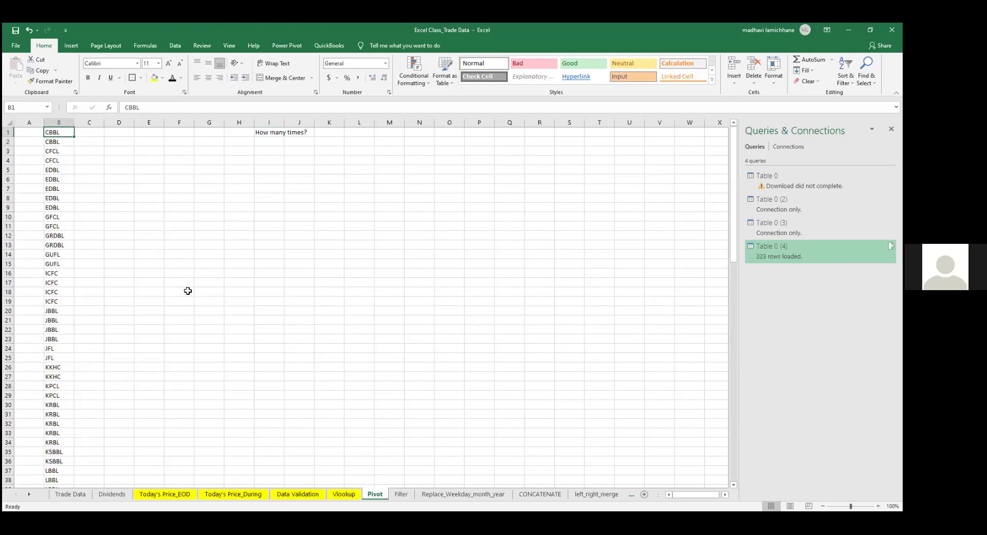
key("shift+Down")
key("shift+Down")
key("shift+Down")
key("shift+Down")
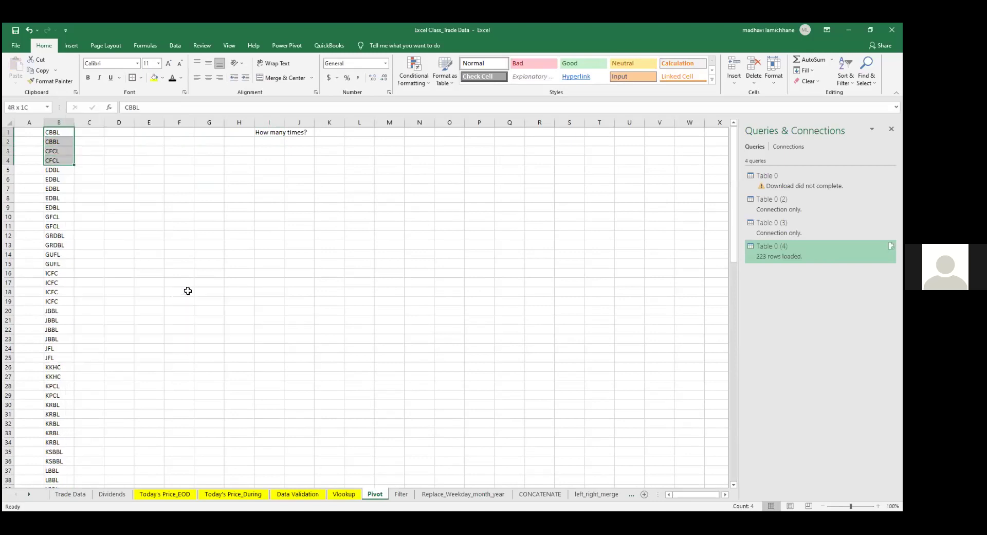
key("shift+Down")
key("shift+Down")
key("shift+Down")
key("shift+Down")
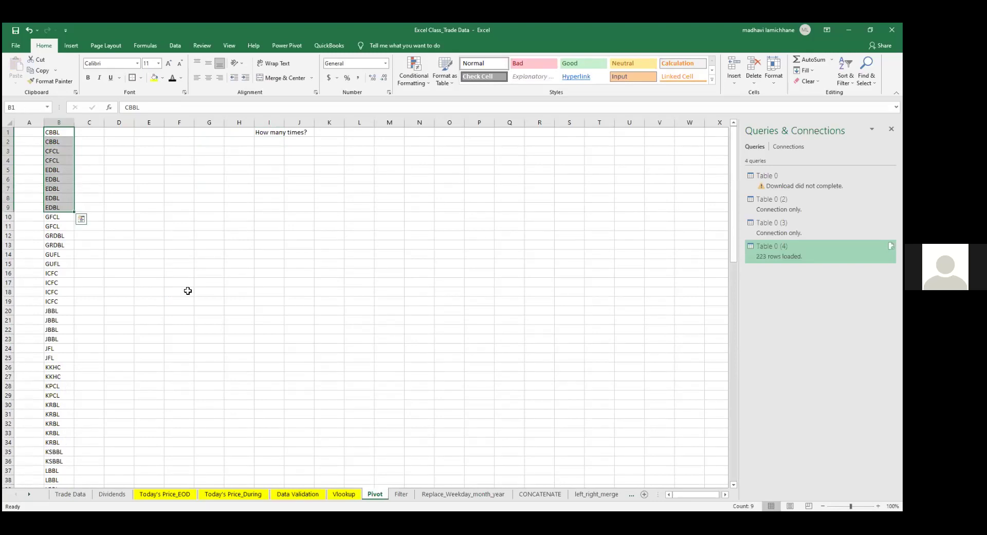
left_click_drag(49, 311, 55, 339)
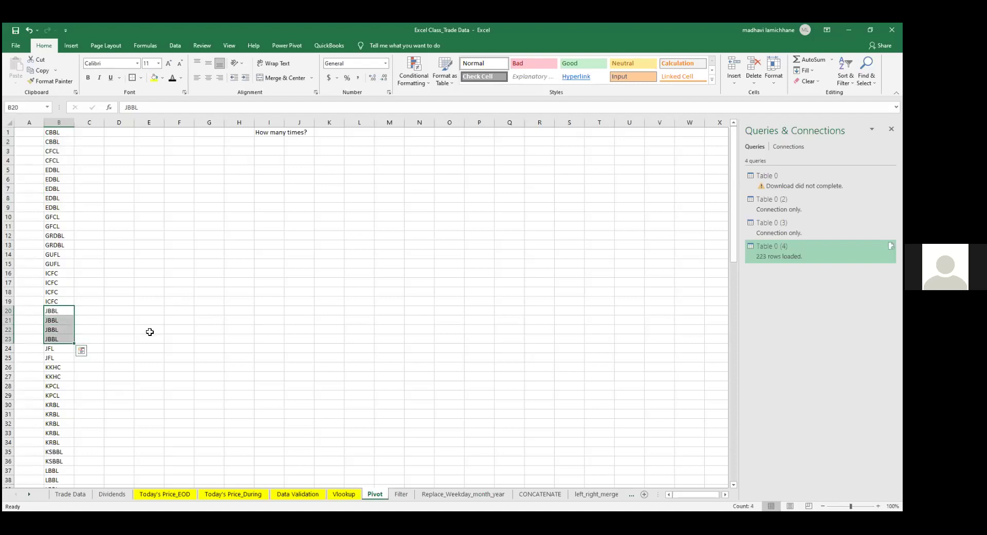
key("ctrl+z")
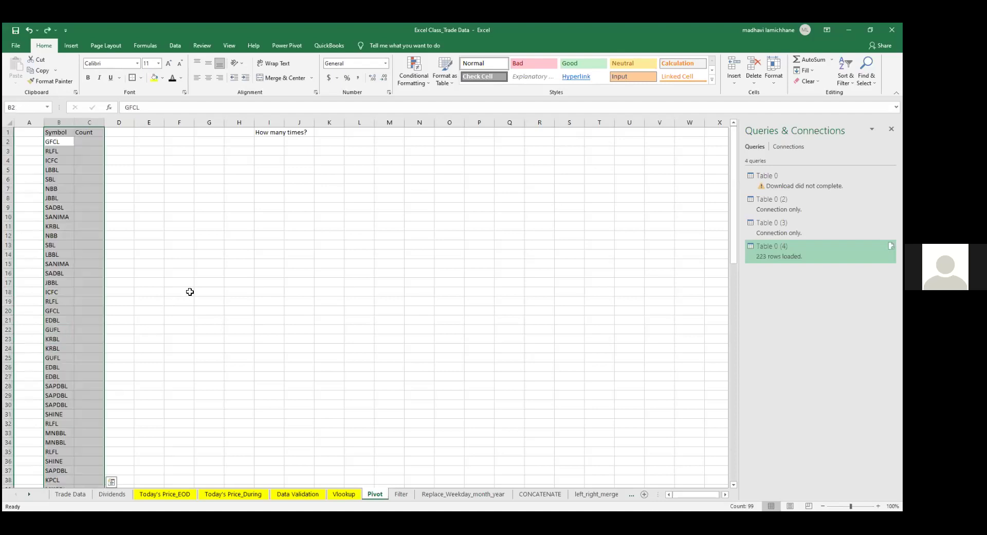
- Enter 1 in C2 and copy it down the Count column to C98
key("Right")
key("Up")
key("Left")
key("Down")
key("Right")
key("Up")
key("Down")
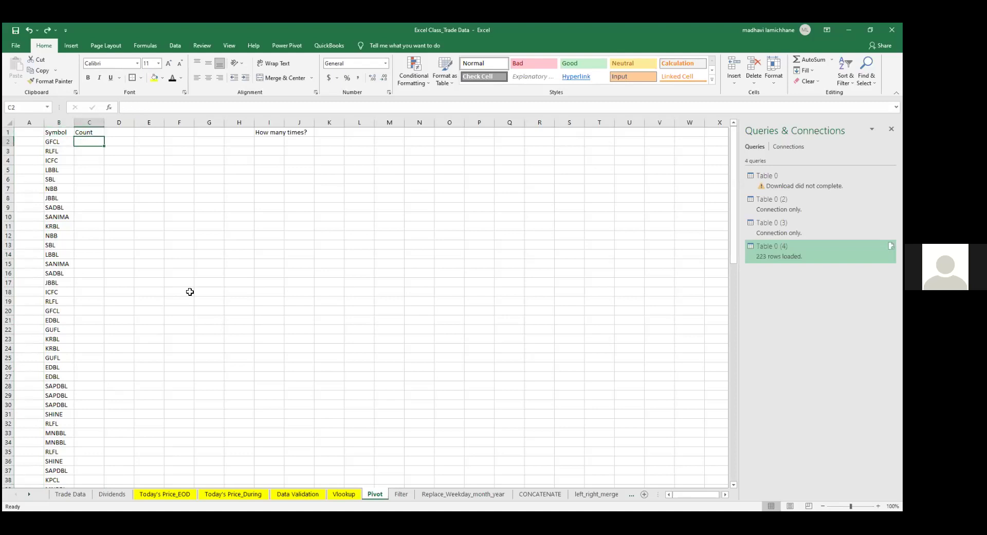
key("ctrl+c")
key("Left")
key("ctrl+Down")
key("Right")
key("ctrl+shift+Up")
key("Return")
key("ctrl+Up")
- Select the Symbol and Count data with headers, B1:C98
key("Left")
key("Right")
key("Left")
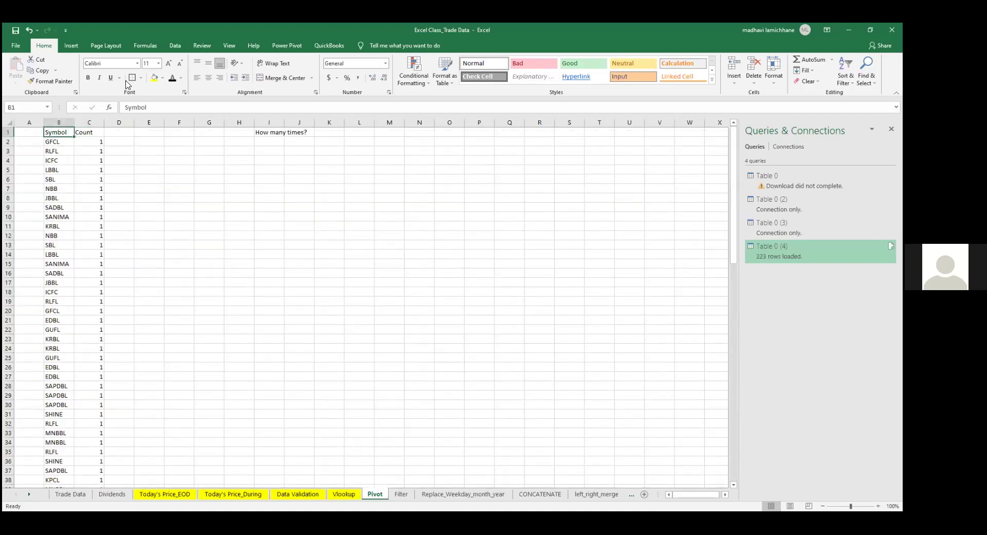
key("shift+Right")
key("ctrl+shift+Down")
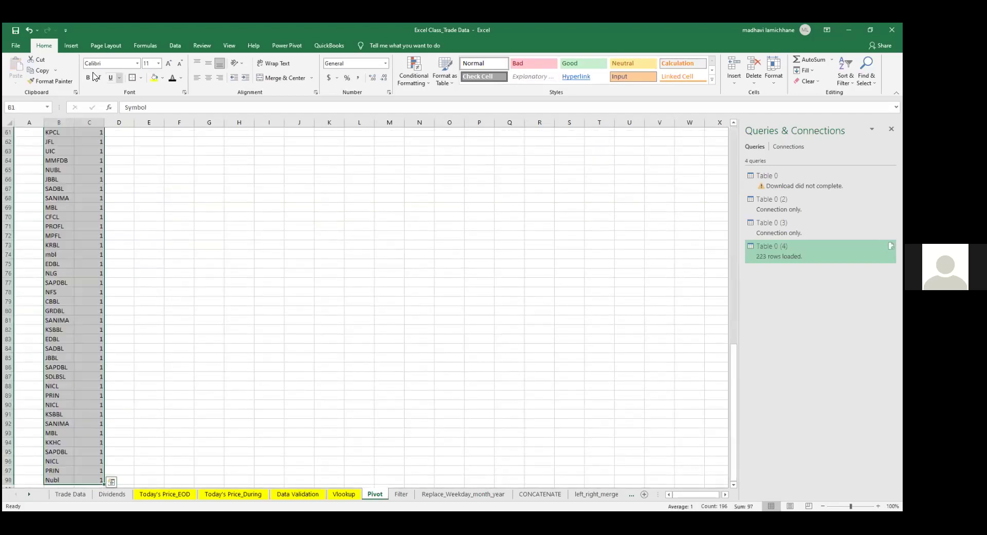
- Create a PivotTable from the selected data on a new worksheet, and delete that worksheet again
left_click(71, 45)
left_click(19, 72)
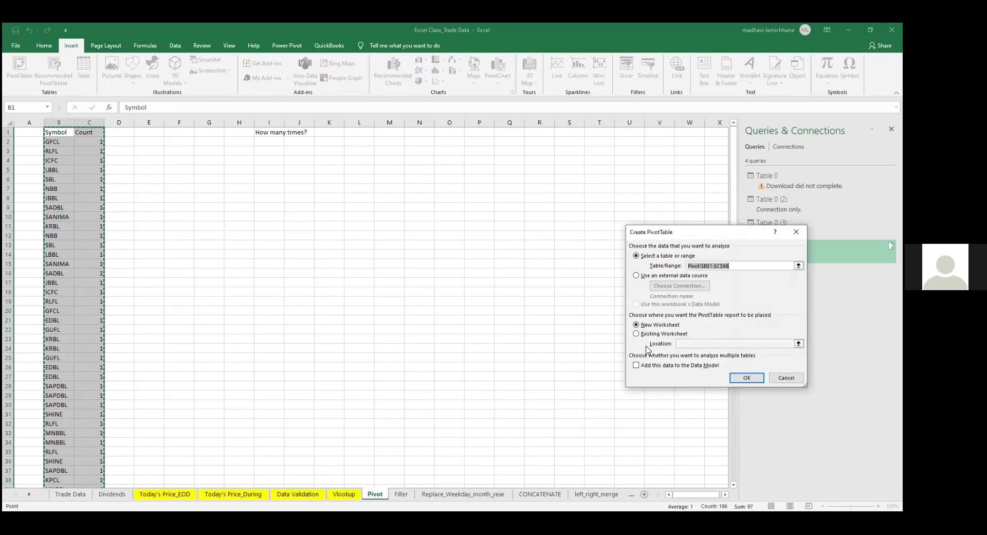
left_click(747, 379)
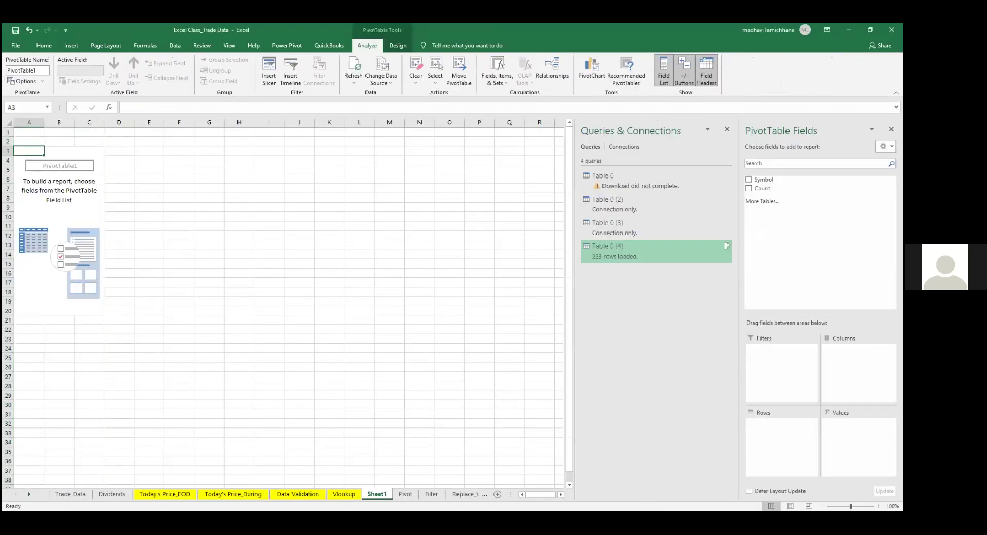
right_click(373, 494)
left_click(404, 394)
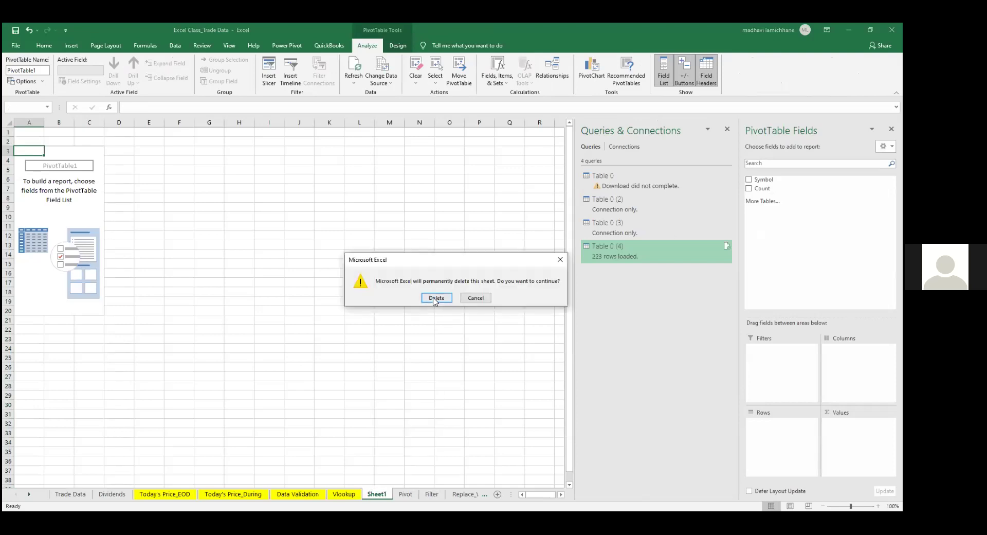
left_click(436, 298)
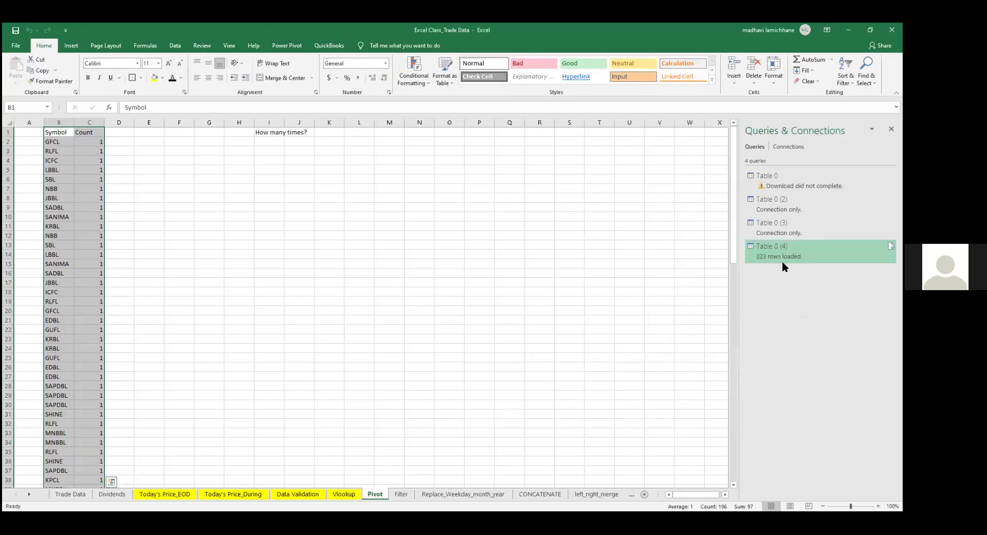
- Insert a PivotTable from B1:C98 on the existing Pivot sheet, with its location set to I3:K11
left_click(71, 45)
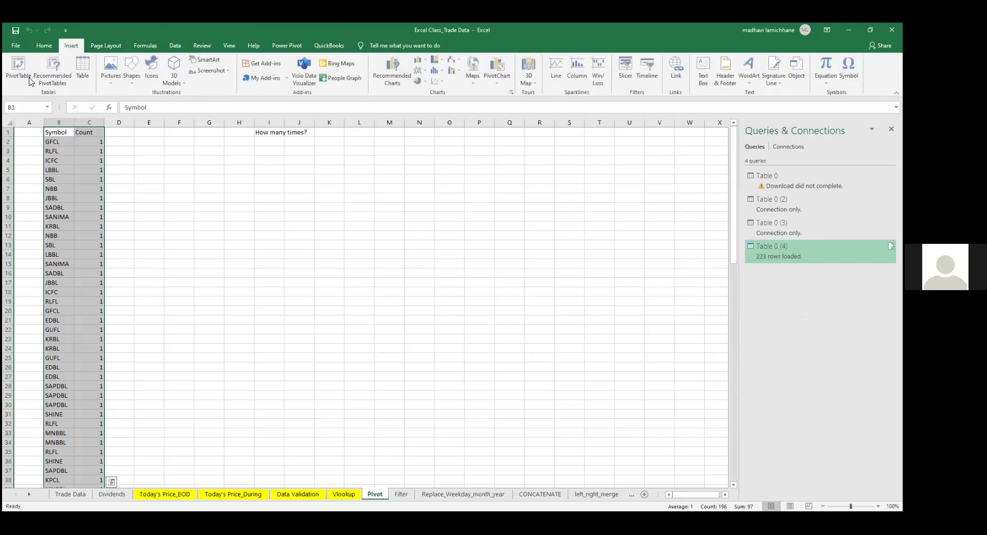
left_click(14, 81)
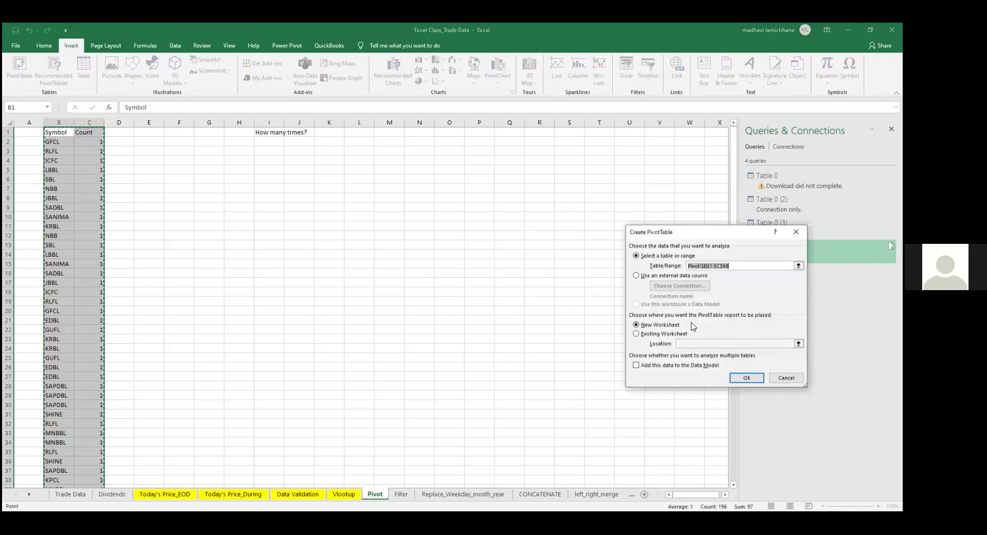
left_click(659, 333)
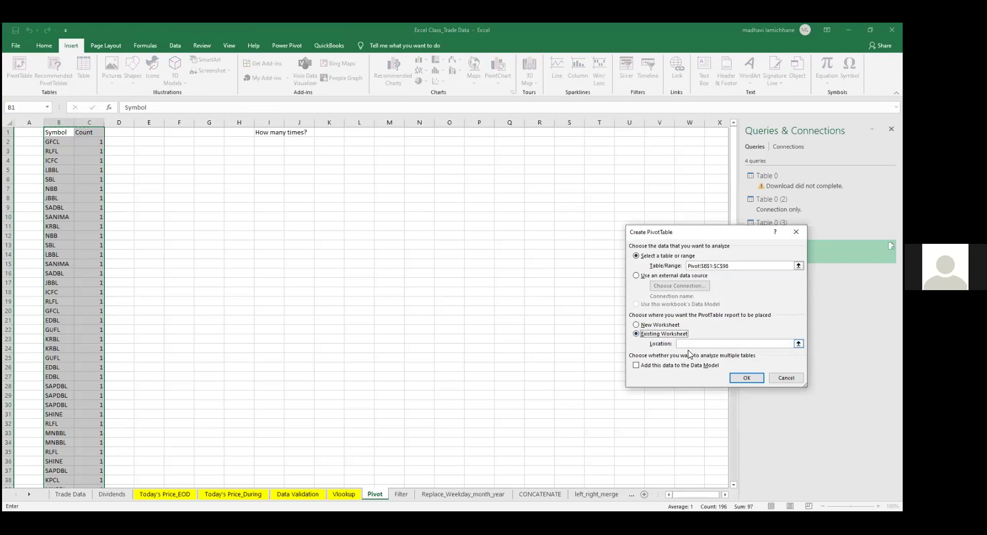
left_click(688, 344)
left_click(254, 155)
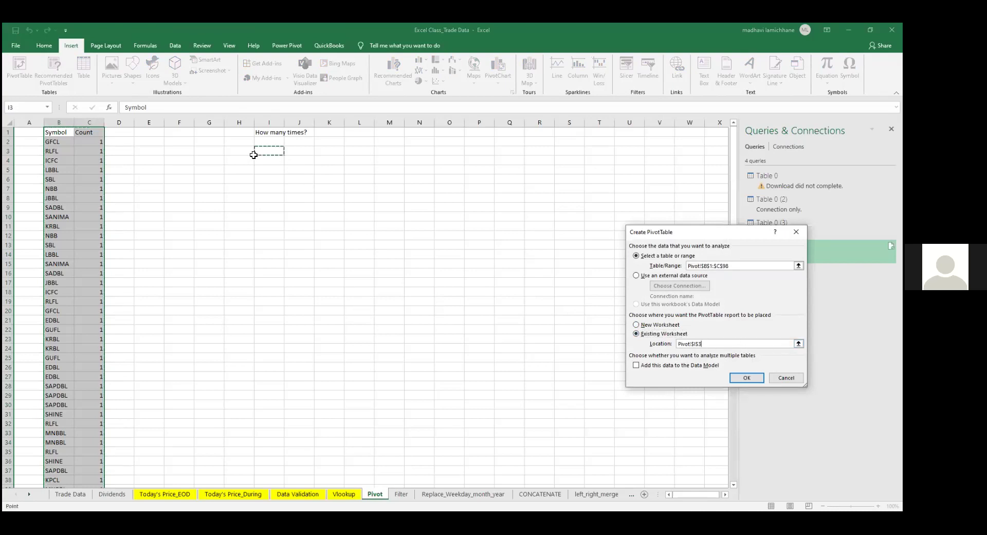
left_click_drag(253, 155, 344, 230)
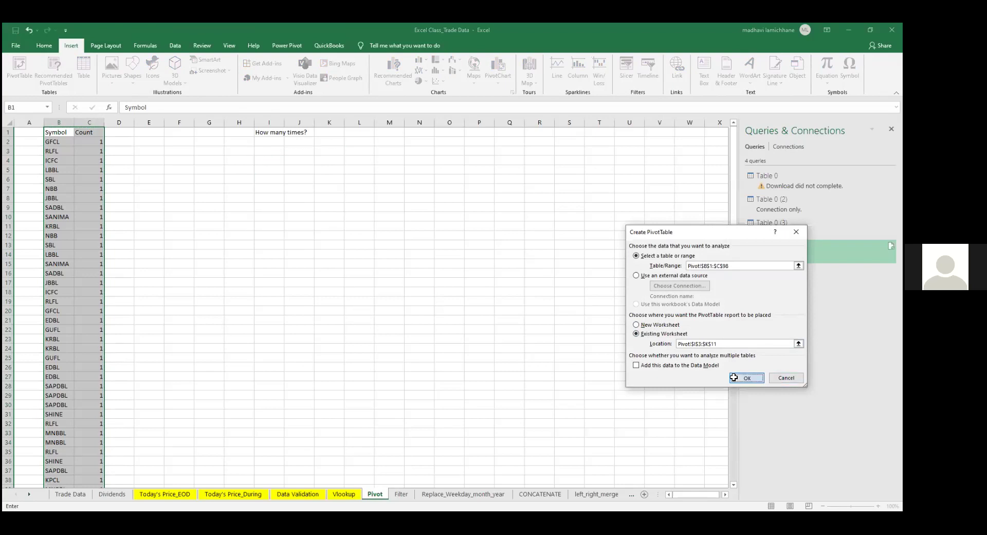
key("Return")
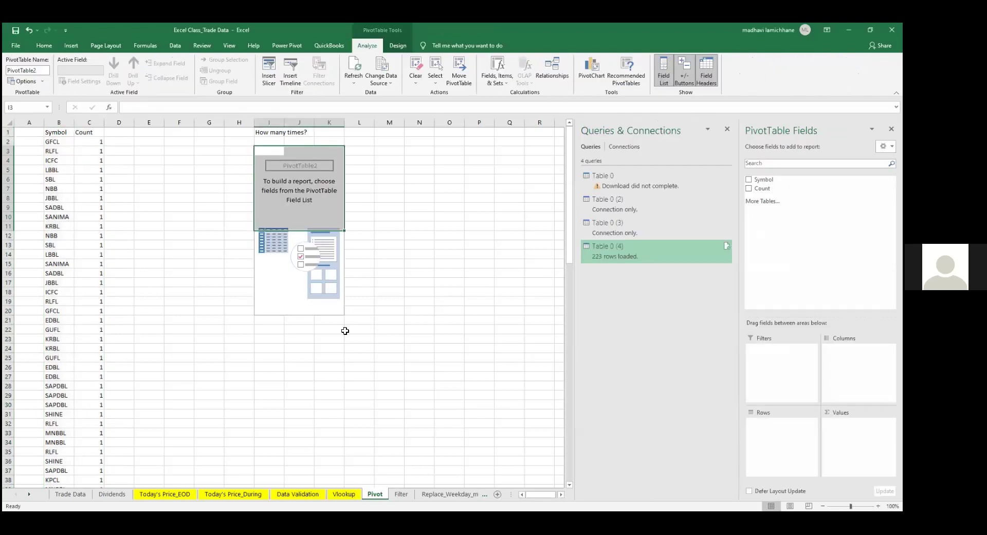
left_click(345, 331)
left_click(295, 198)
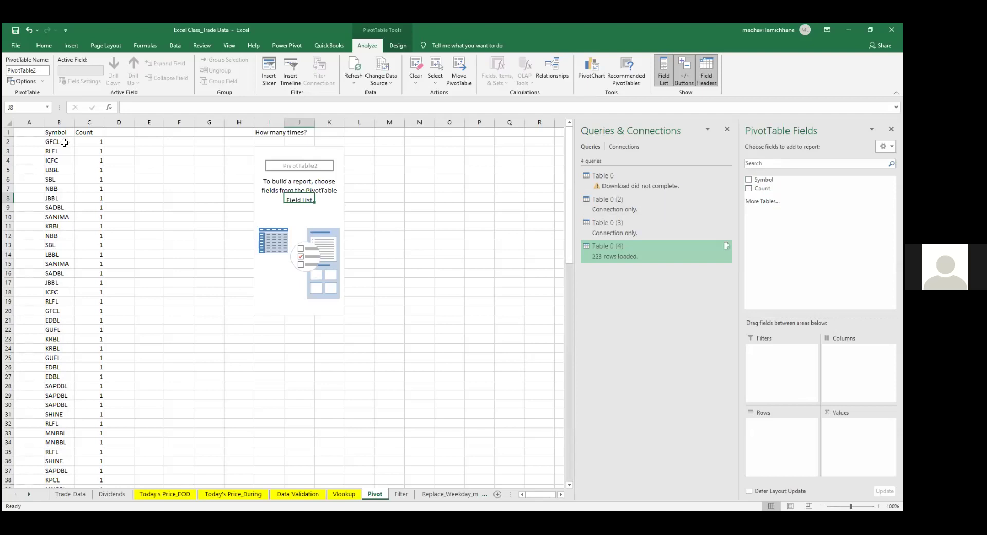
- Add the Symbol field to the PivotTable as rows and the Count field as summed values
left_click(749, 179)
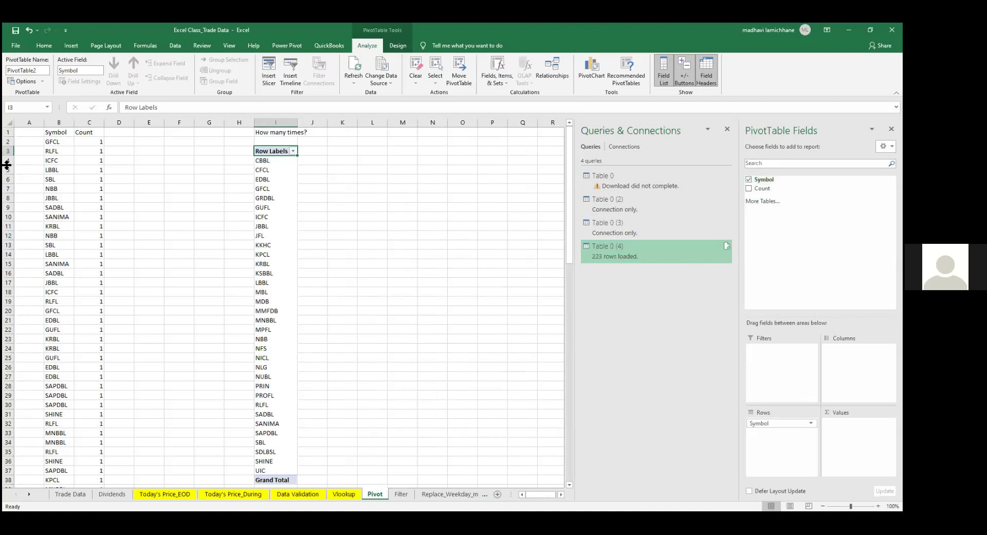
left_click(279, 161)
left_click_drag(278, 169, 291, 466)
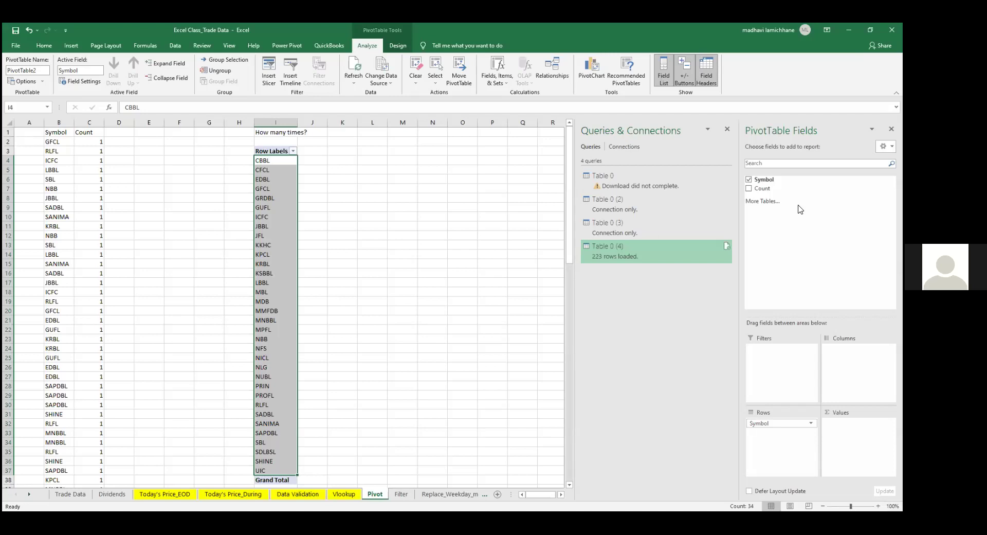
left_click(750, 191)
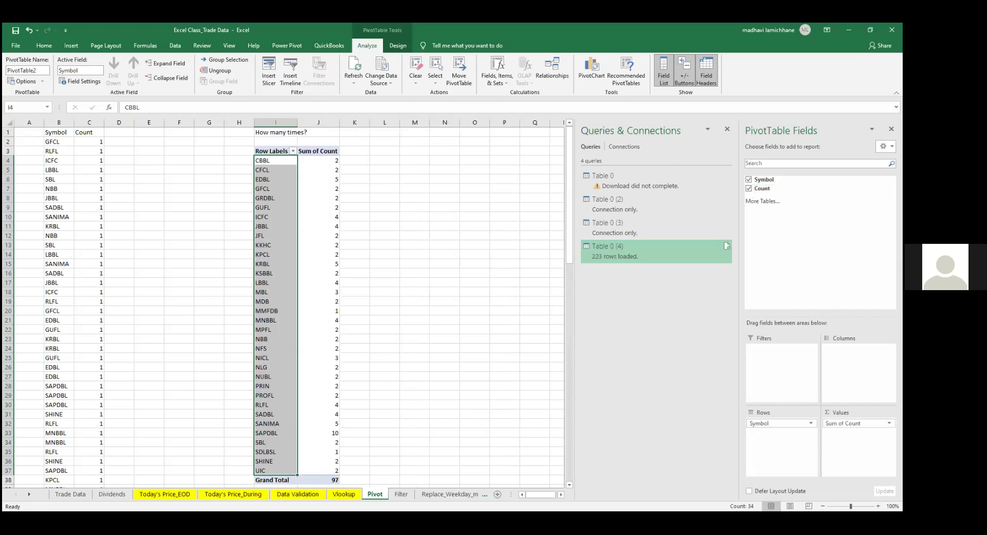
- Move the Count field from the values to the report filter, replacing the existing cell data, and inspect its filter choices
left_click_drag(854, 423, 791, 387)
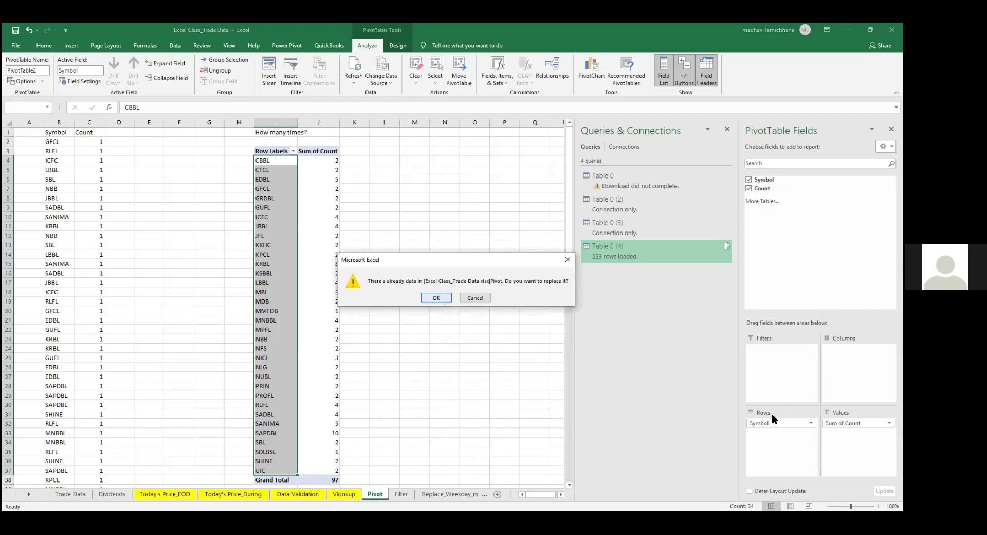
key("Return")
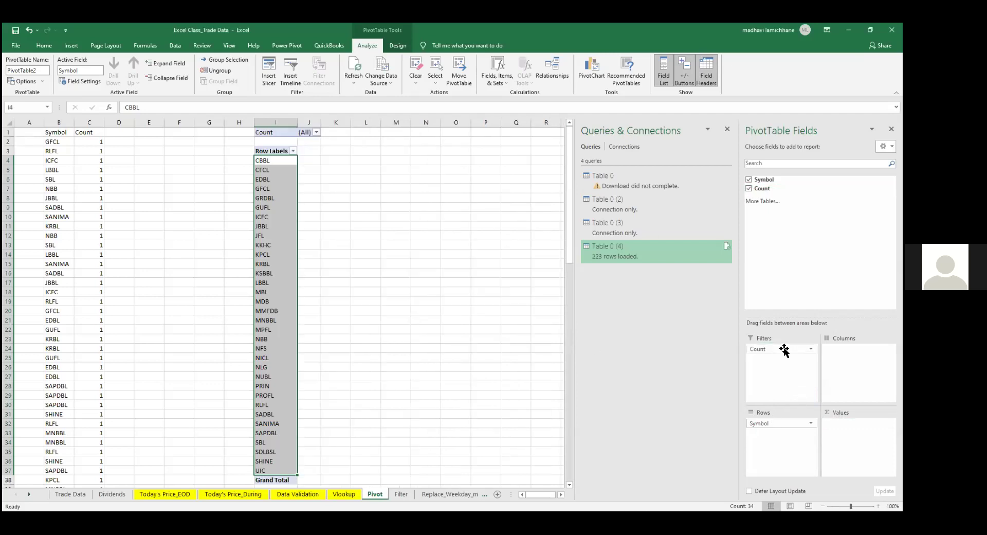
left_click(315, 133)
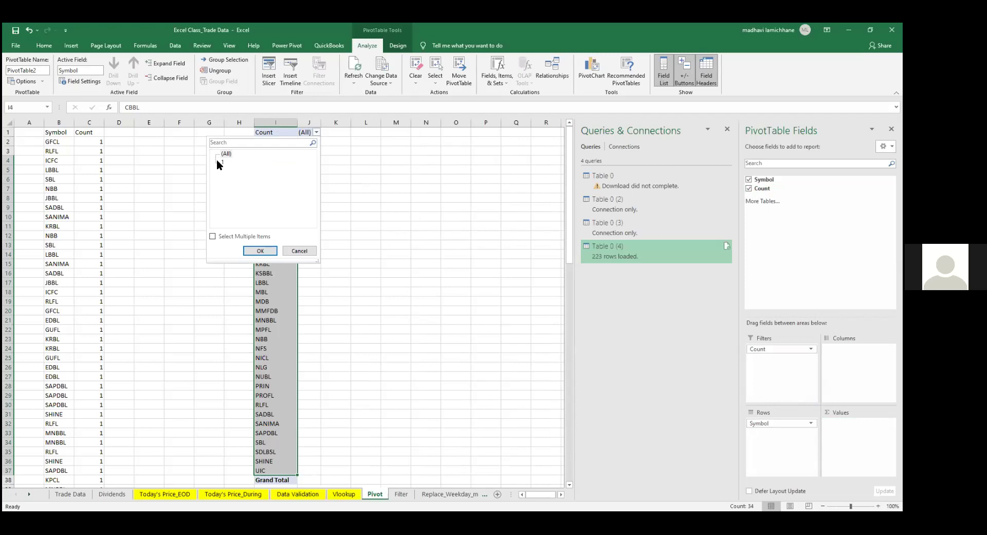
left_click(298, 251)
- Try the Count field as PivotTable columns and return it to the summed values
left_click_drag(782, 349, 858, 355)
left_click(282, 181)
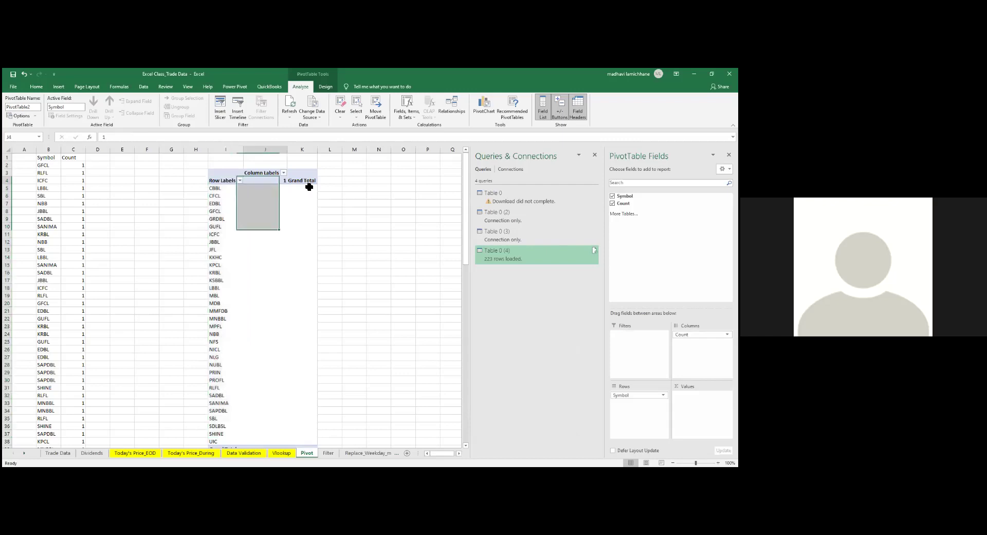
left_click_drag(702, 334, 702, 395)
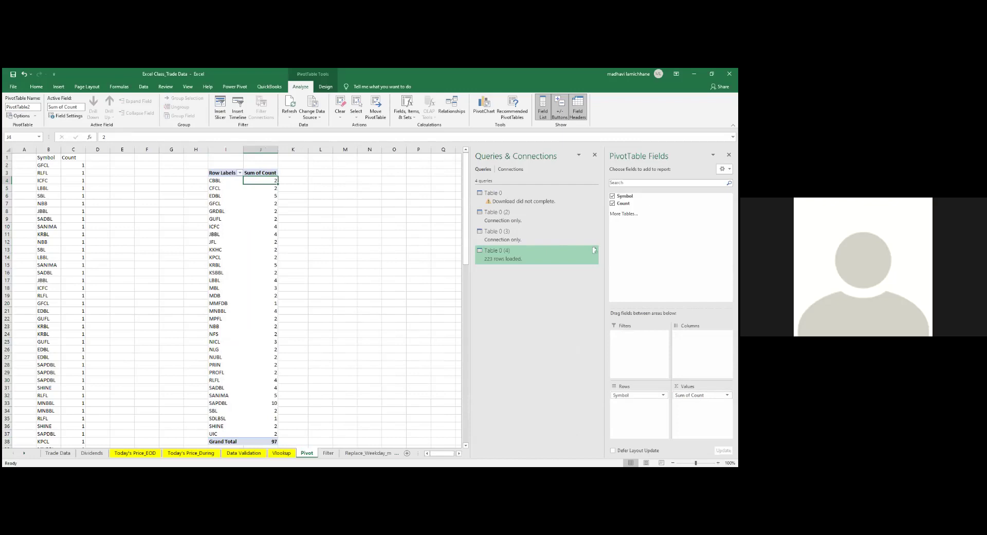
- Summarize the PivotTable's Count values by Average
left_click(702, 395)
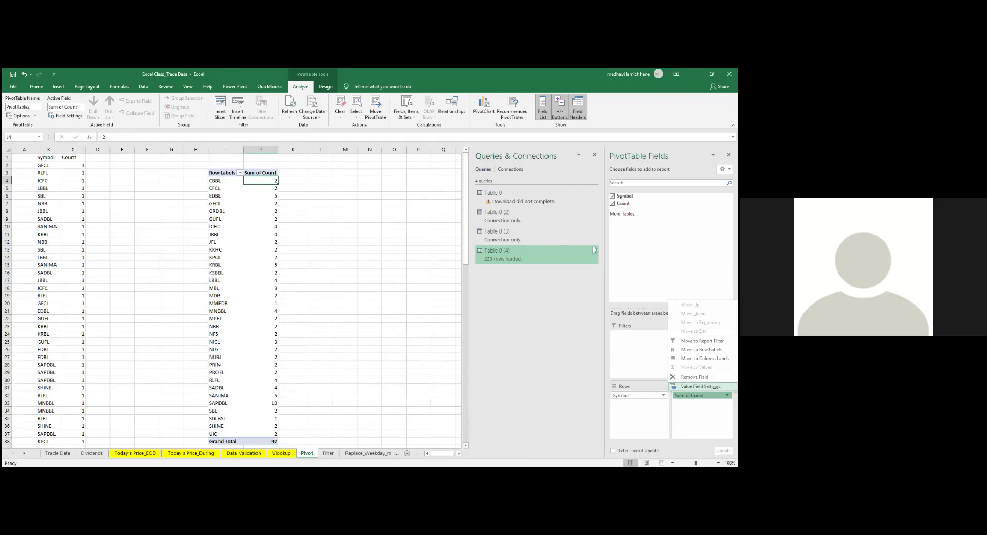
left_click(702, 386)
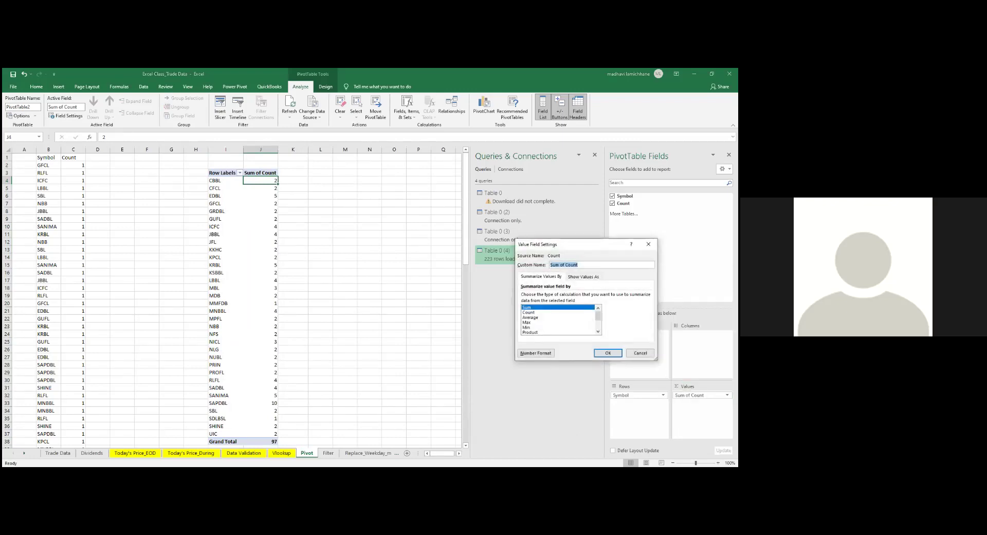
left_click(533, 319)
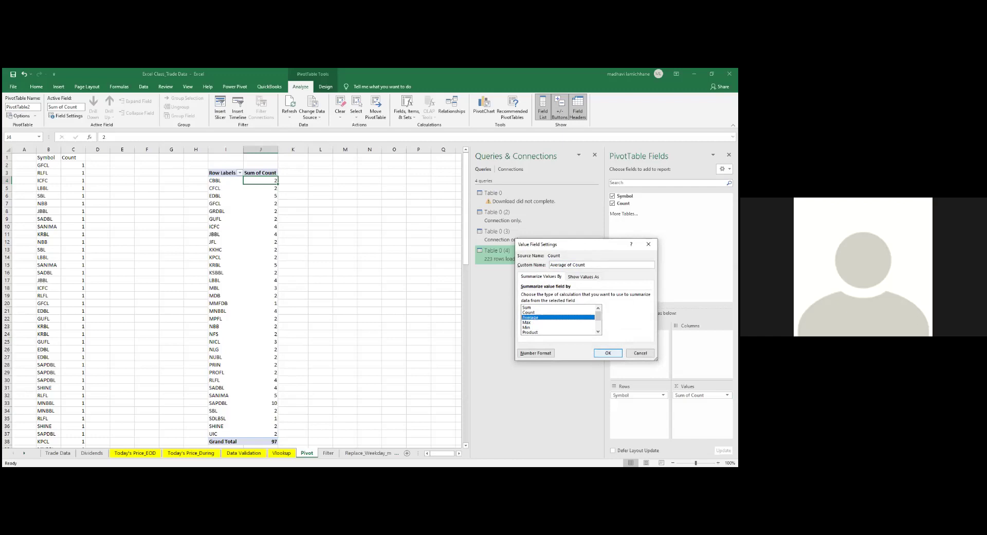
left_click(608, 353)
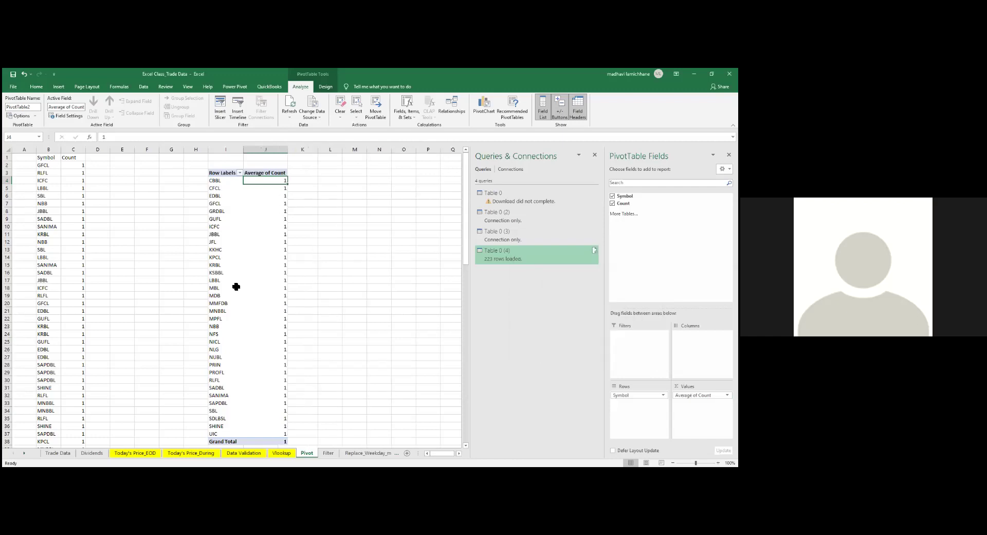
- Set the source counts in C4 to 4 and C5 to 5, and refresh the PivotTable
left_click(79, 181)
type("4")
key("Return")
type("5")
key("Return")
left_click(273, 206)
right_click(273, 206)
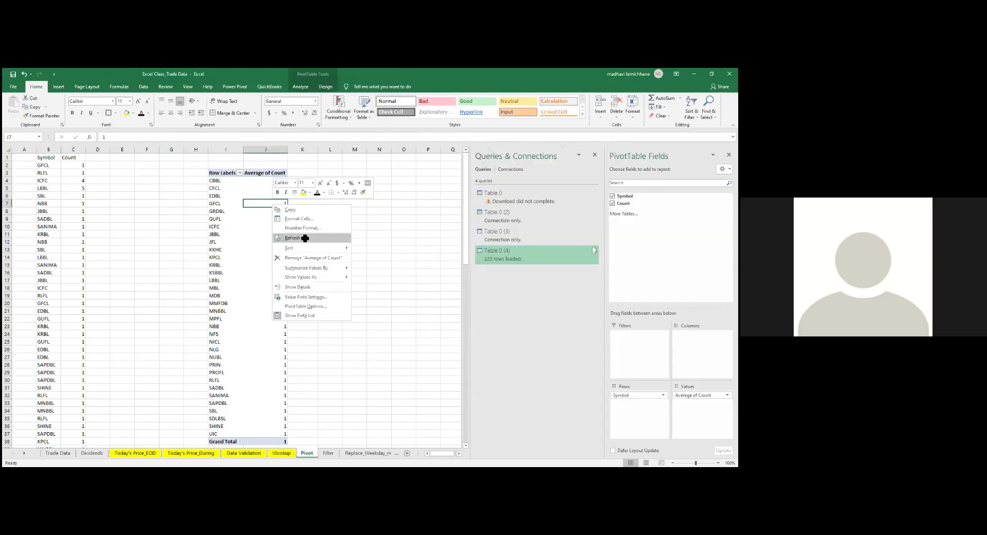
left_click(302, 235)
left_click(282, 227)
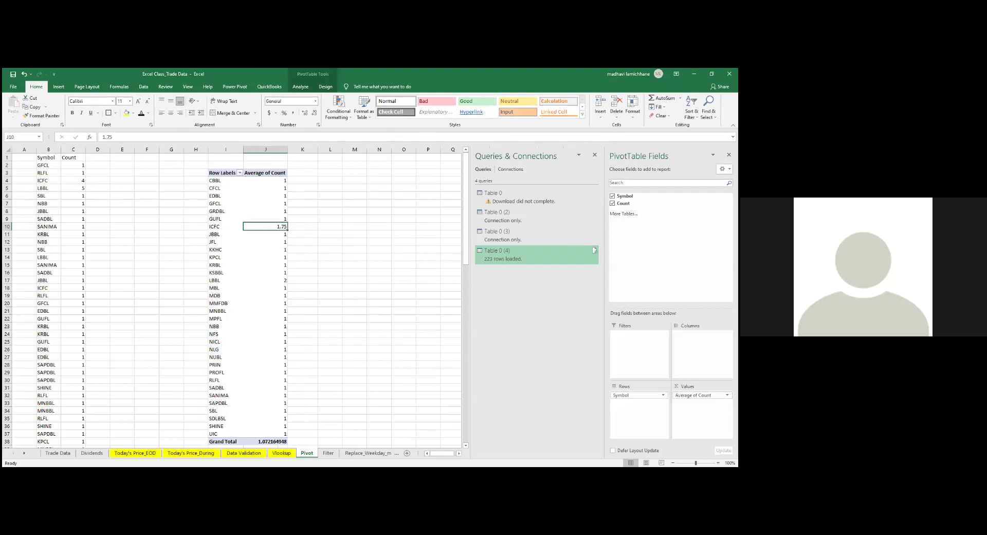
- Summarize the PivotTable's Count field by Count and check the resulting values against the source data
left_click(727, 395)
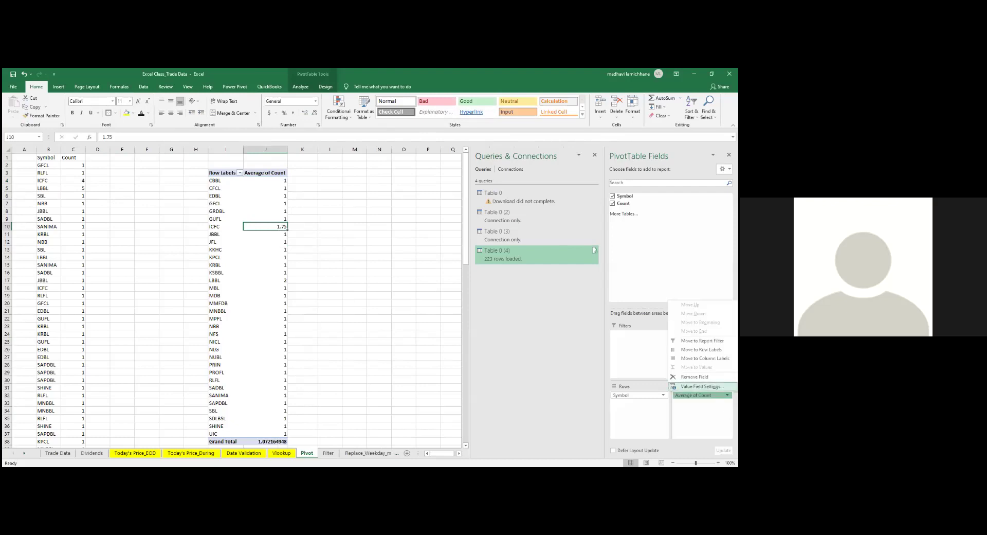
left_click(703, 387)
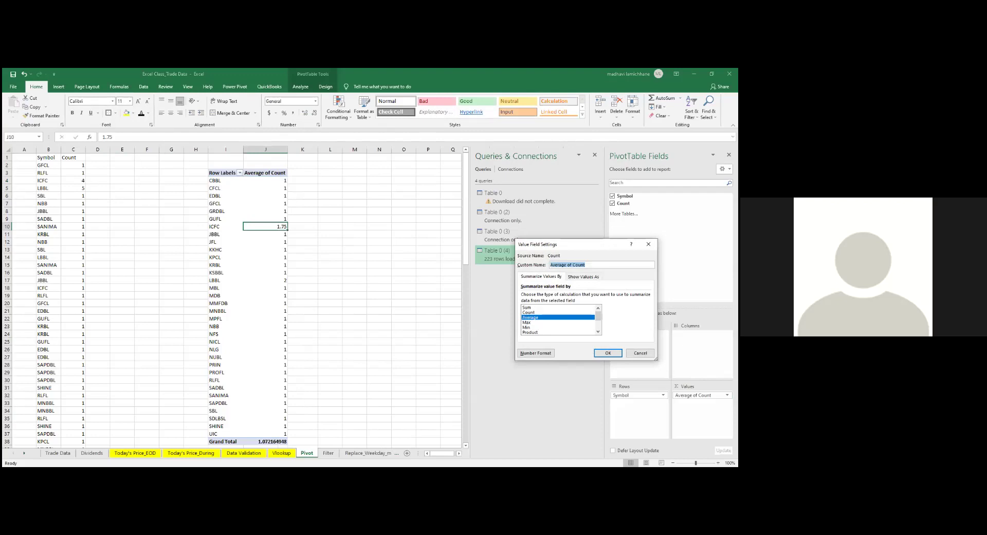
left_click(530, 312)
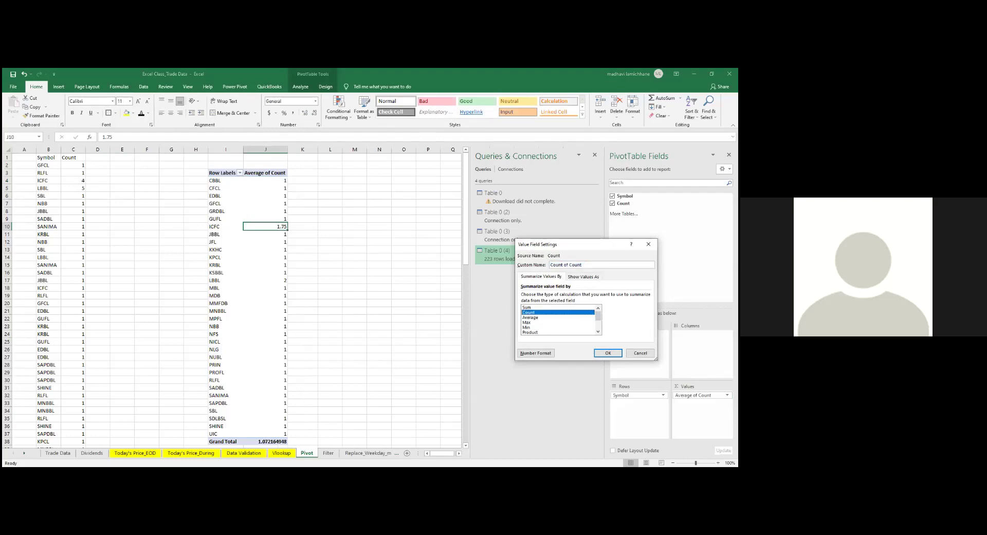
left_click(608, 353)
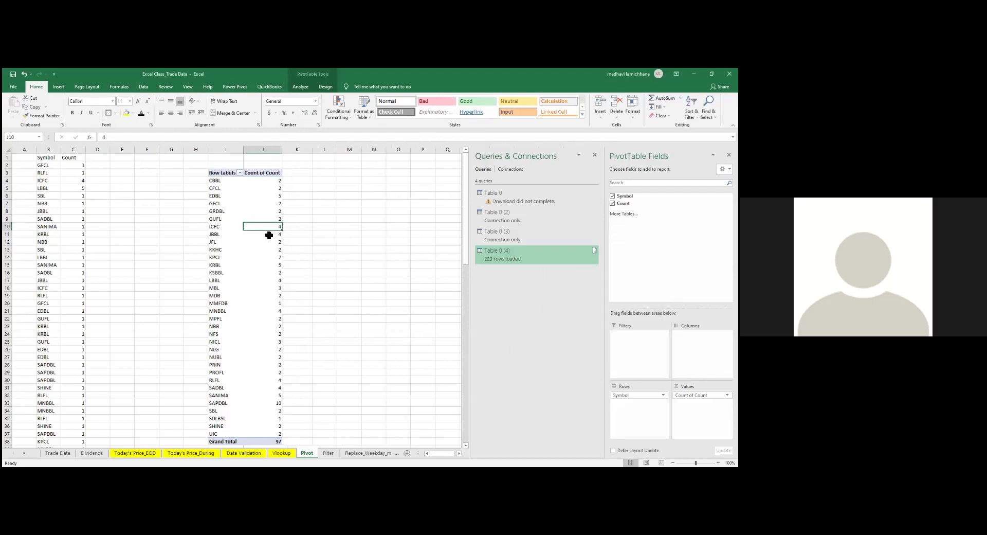
left_click(277, 403)
left_click(80, 309)
left_click(281, 274)
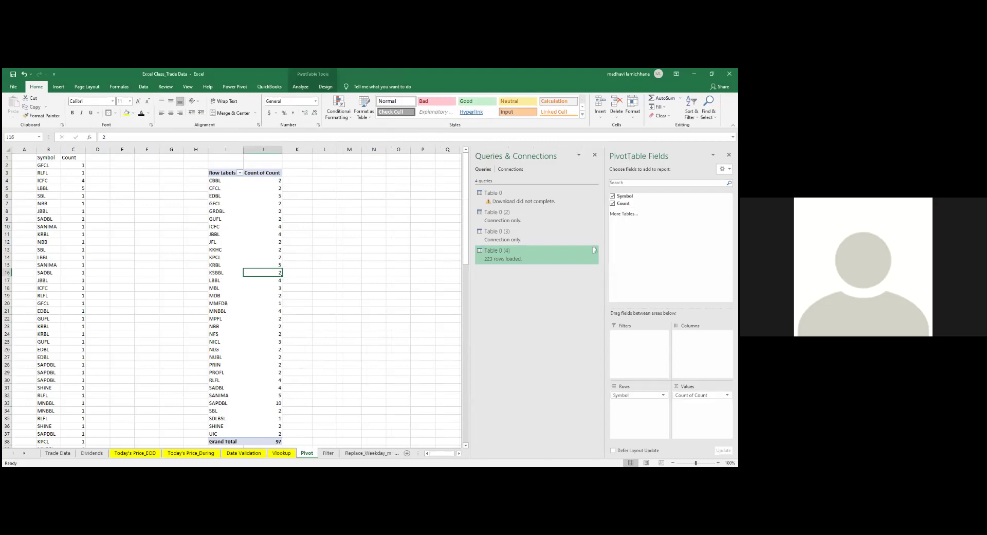
- Review the available summary functions for the Count value field and set it to Sum
left_click(702, 395)
left_click(692, 386)
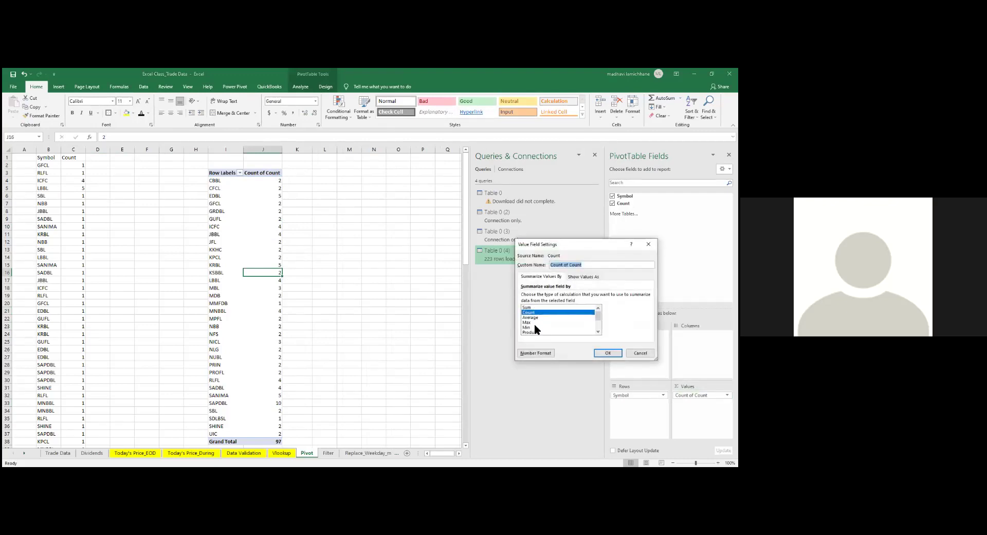
left_click(533, 321)
left_click(532, 328)
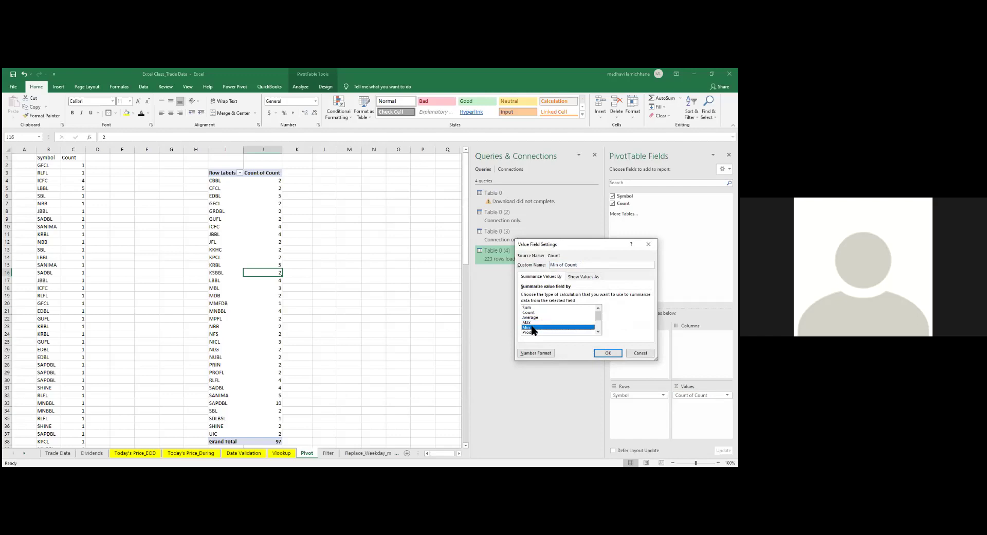
left_click_drag(598, 314, 598, 321)
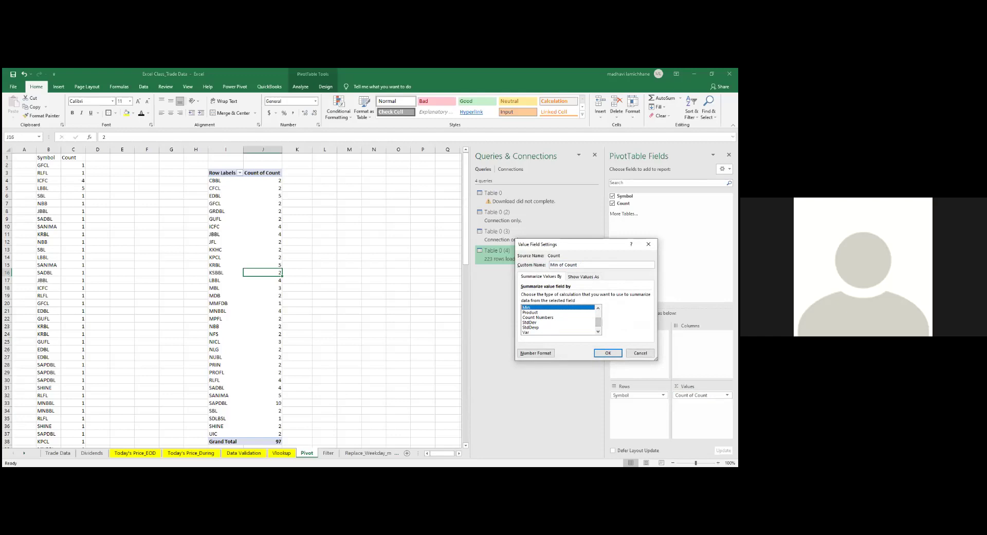
scroll(559, 318, "up", 2)
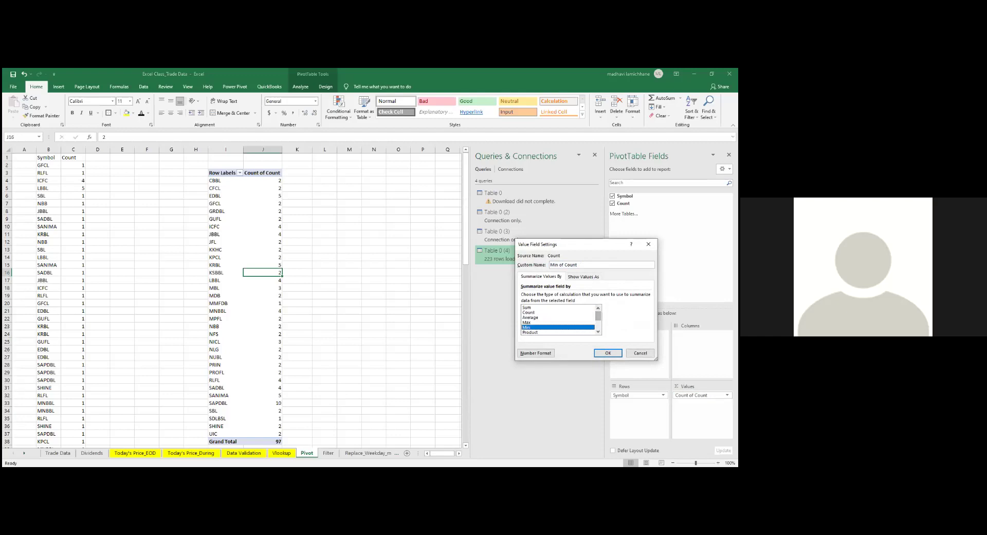
left_click(558, 307)
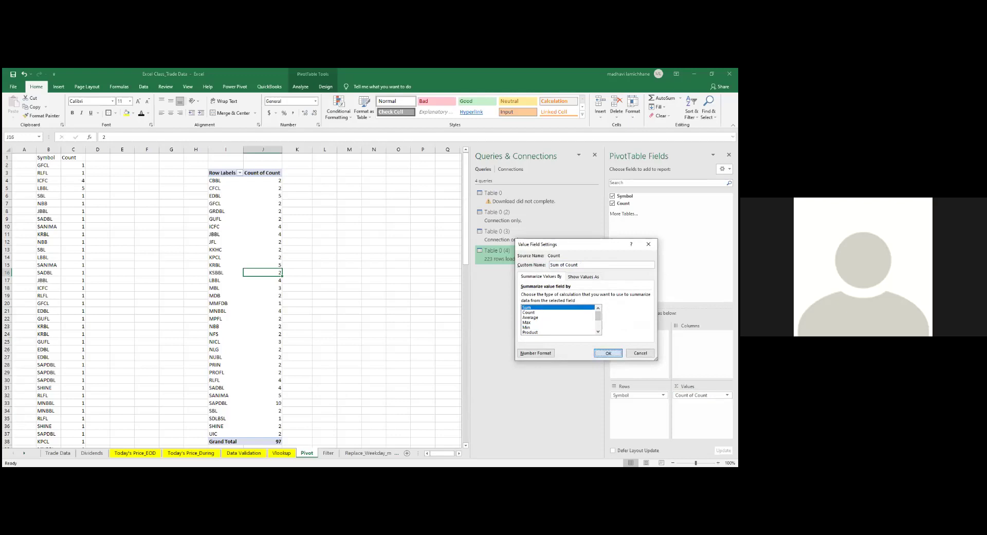
left_click(608, 353)
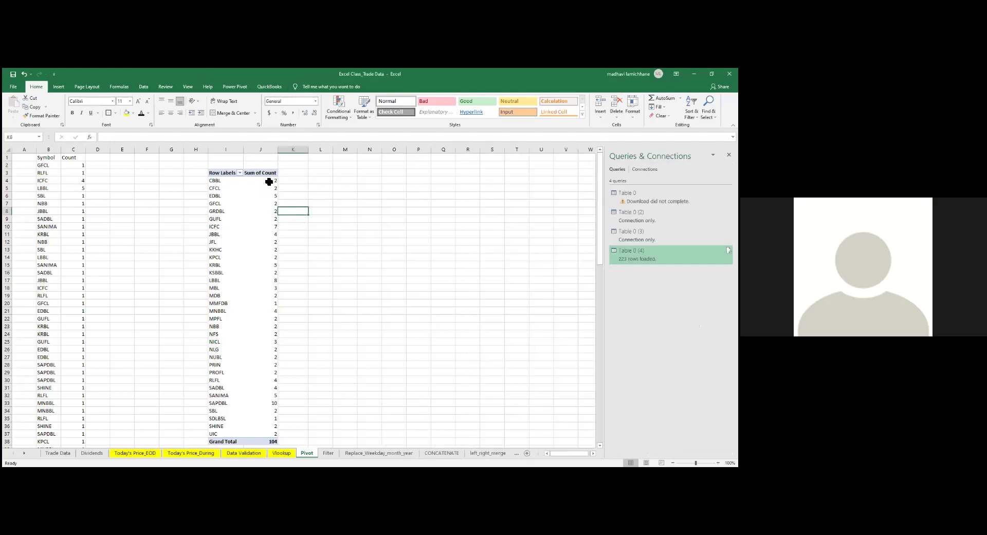
left_click(270, 181)
right_click(270, 181)
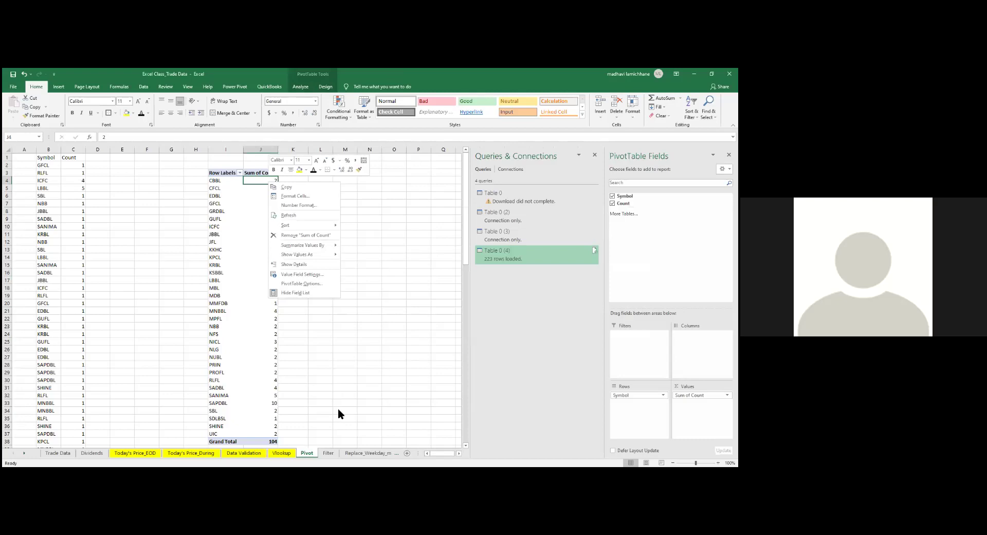
left_click(338, 410)
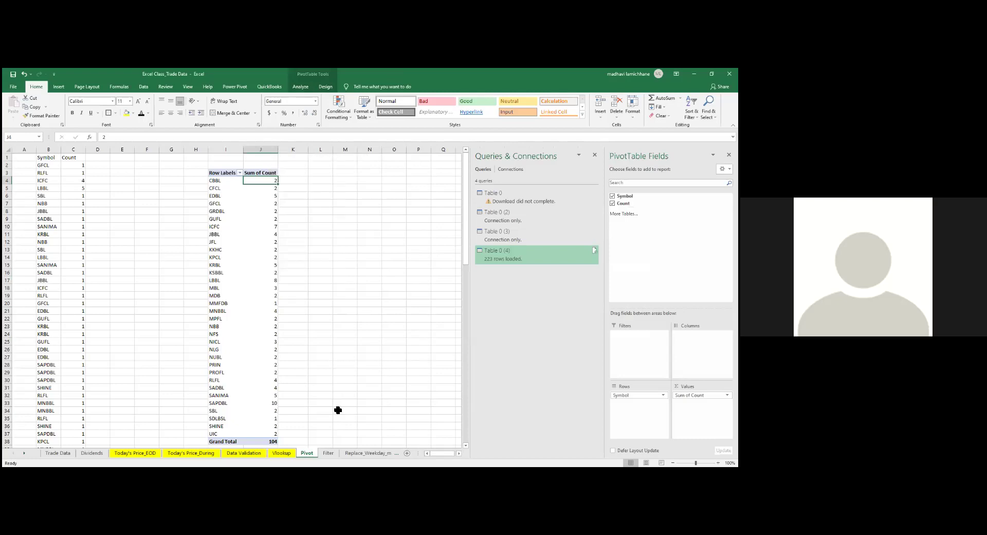
right_click(261, 181)
mouse_move(309, 253)
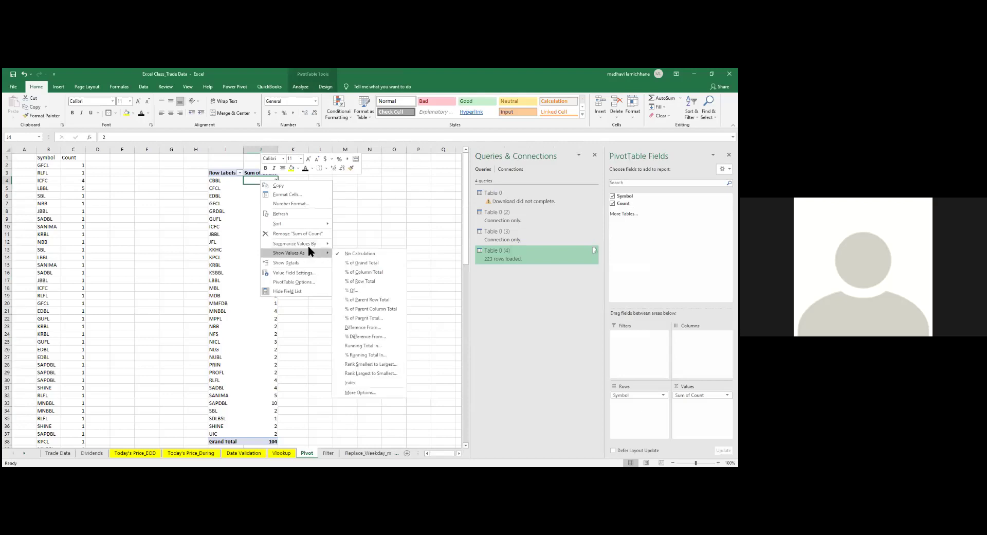
key("Escape")
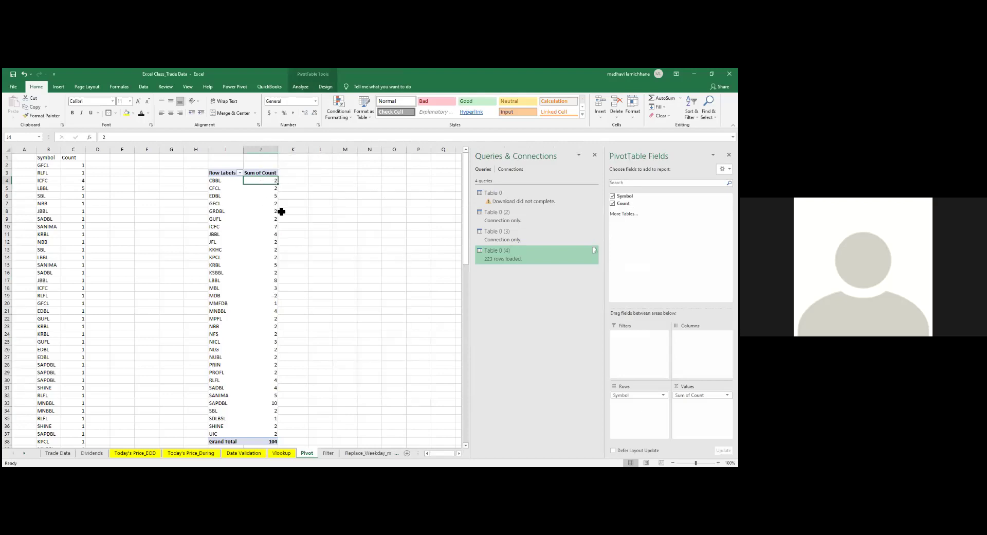
- Sort the PivotTable by Sum of Count from largest to smallest
right_click(269, 183)
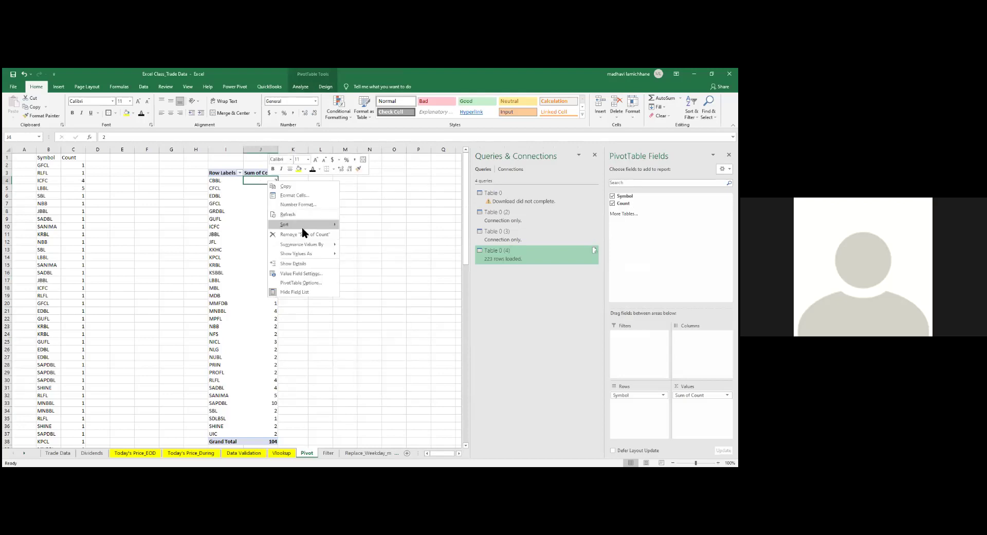
mouse_move(303, 227)
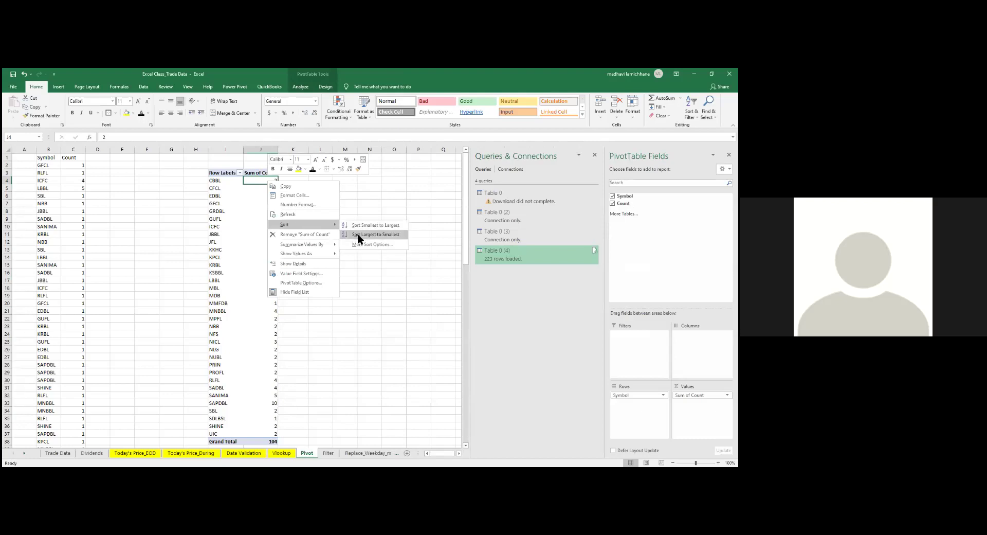
left_click(359, 235)
- Examine the sorted PivotTable's symbols and their trade counts from the most to the least traded
key("ctrl+Down")
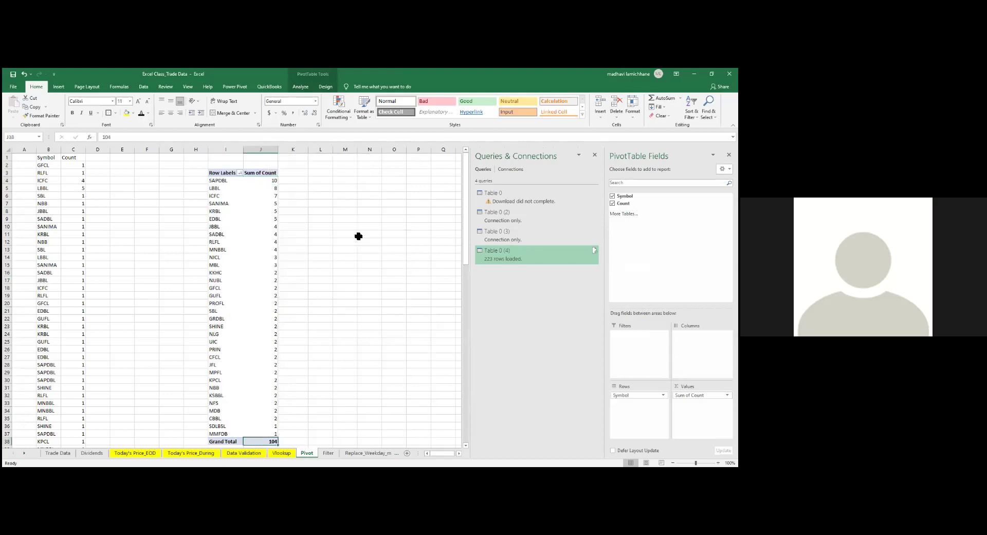
key("ctrl+Up")
key("Down")
key("Left")
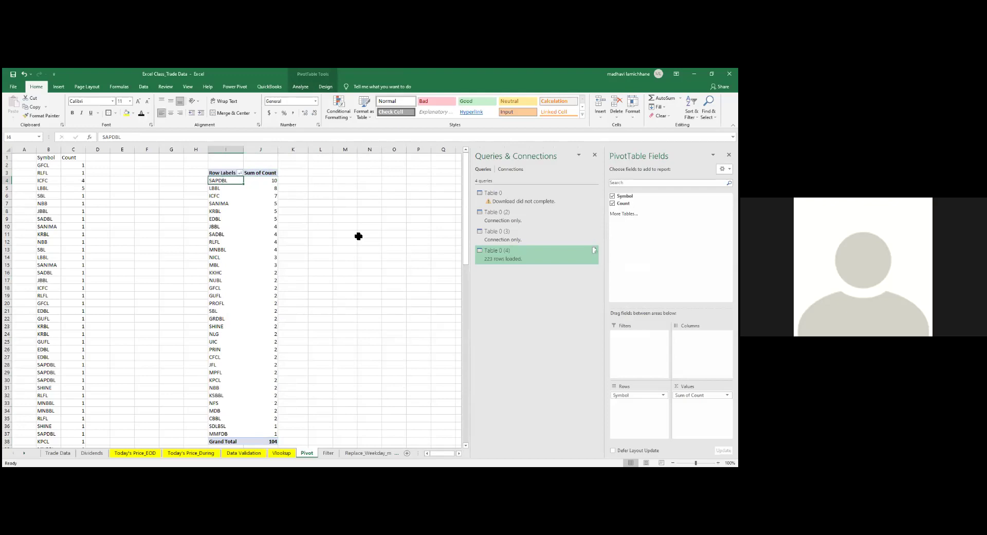
key("Right")
key("Left")
key("Right")
key("Down")
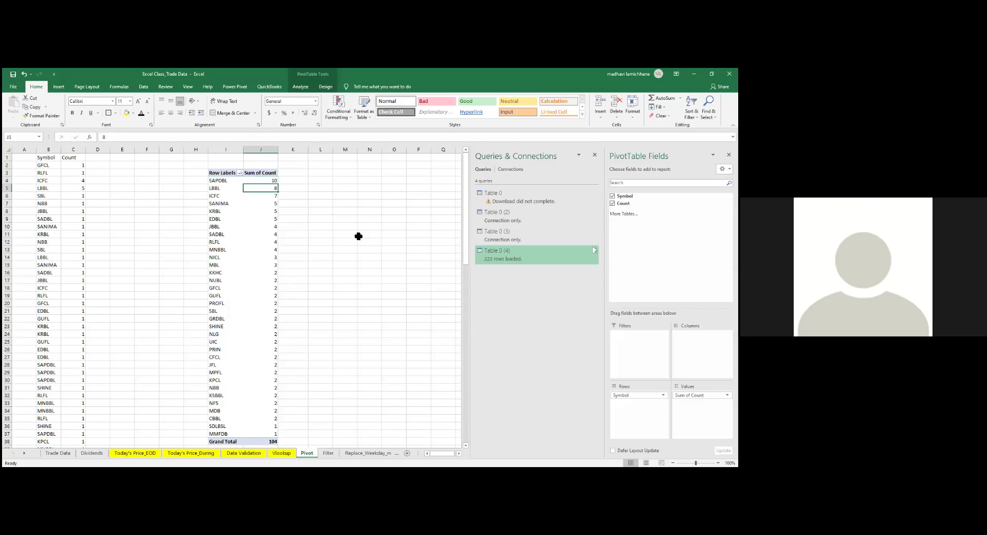
key("Down")
key("Down")
key("Up")
key("Left")
key("Down")
key("Right")
key("Down")
key("Down")
key("Left")
key("Left")
key("Right")
key("Down")
key("Right")
key("Right")
key("Down")
key("Left")
key("Down")
key("Down")
key("ctrl+Down")
key("Up")
key("Up")
key("ctrl+Up")
key("Down")
key("Left")
key("Right")
left_click(363, 336)
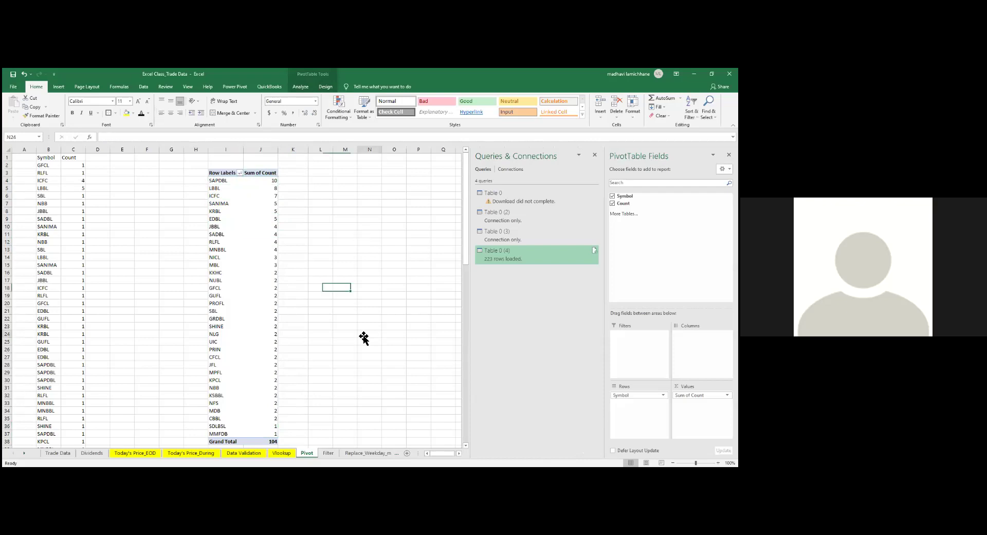
- Color the Pivot sheet's tab yellow
right_click(309, 452)
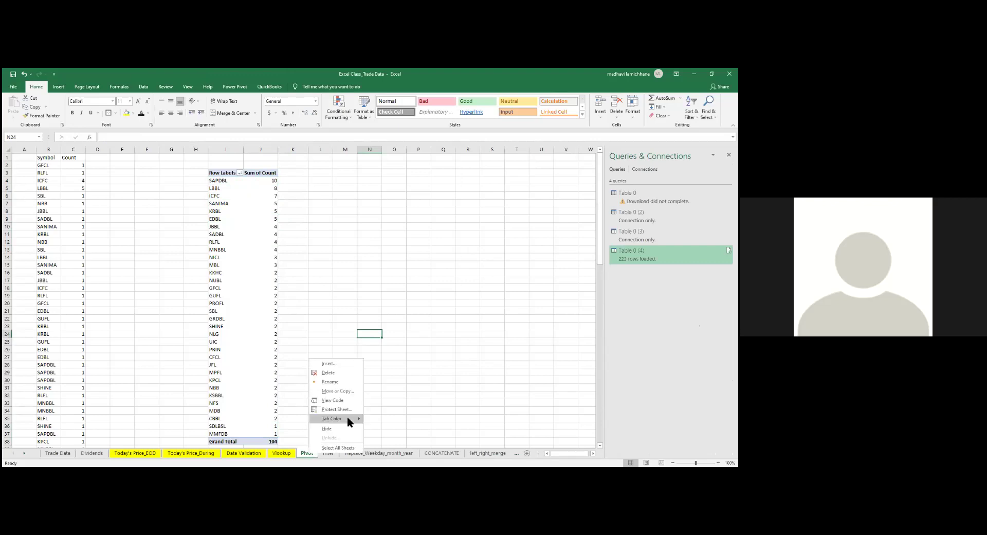
mouse_move(348, 415)
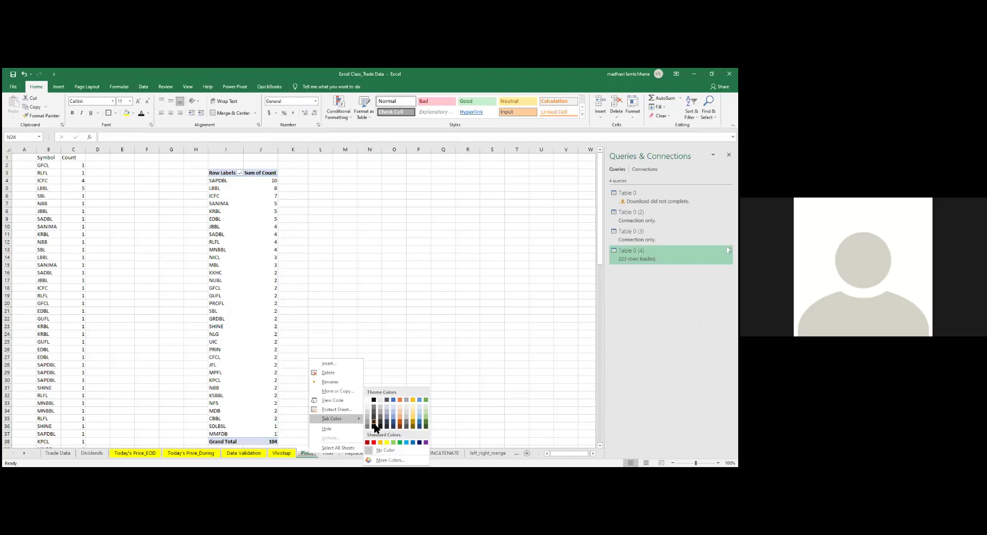
left_click(385, 441)
left_click(337, 326)
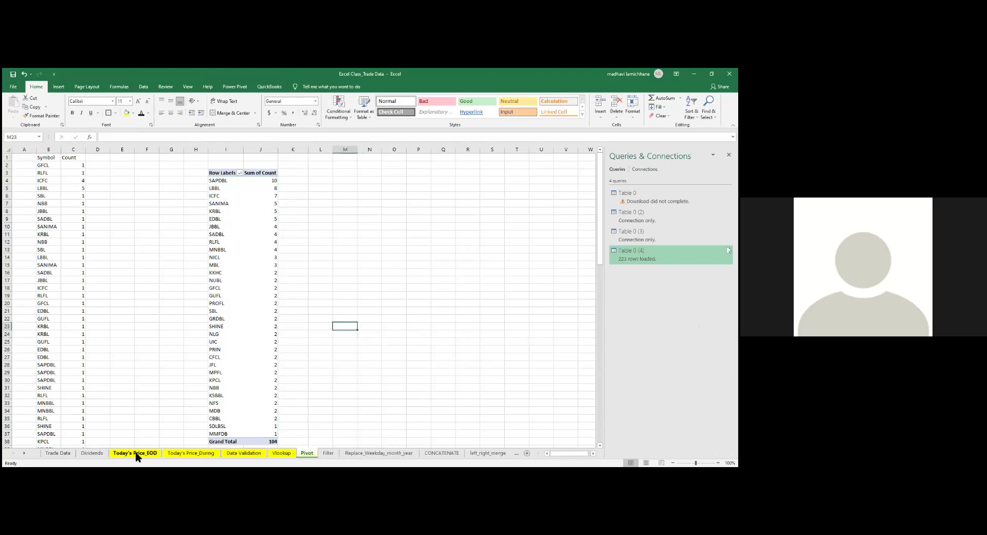
- Sort the PivotTable by Sum of Count from smallest to largest
left_click(342, 195)
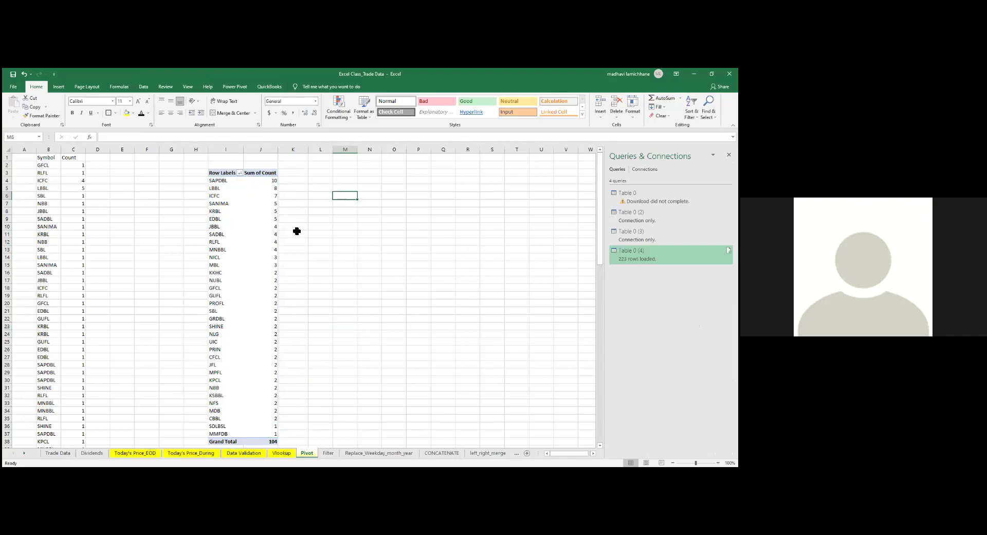
left_click(273, 197)
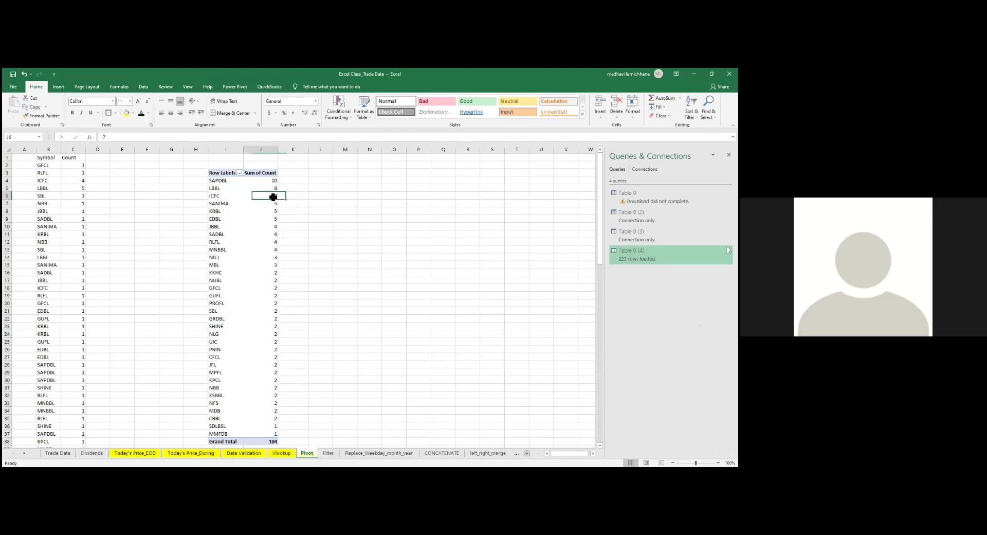
right_click(273, 197)
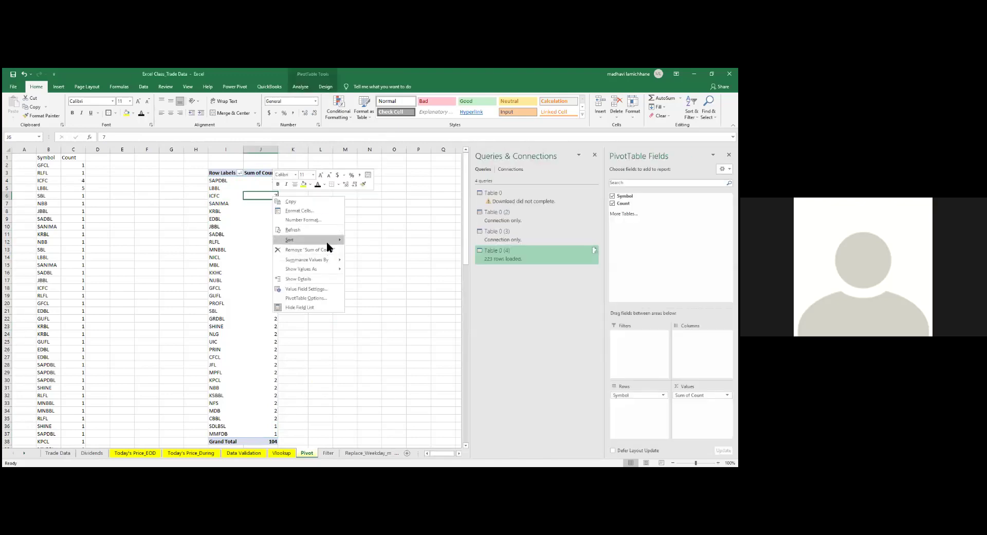
mouse_move(327, 242)
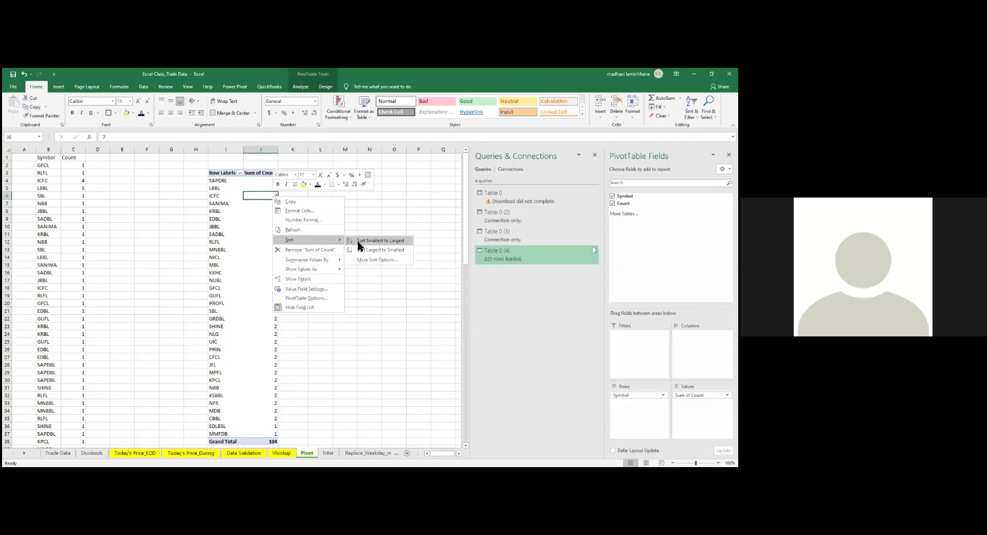
left_click(358, 240)
- Sort the PivotTable by Sum of Count from largest to smallest
left_click(270, 182)
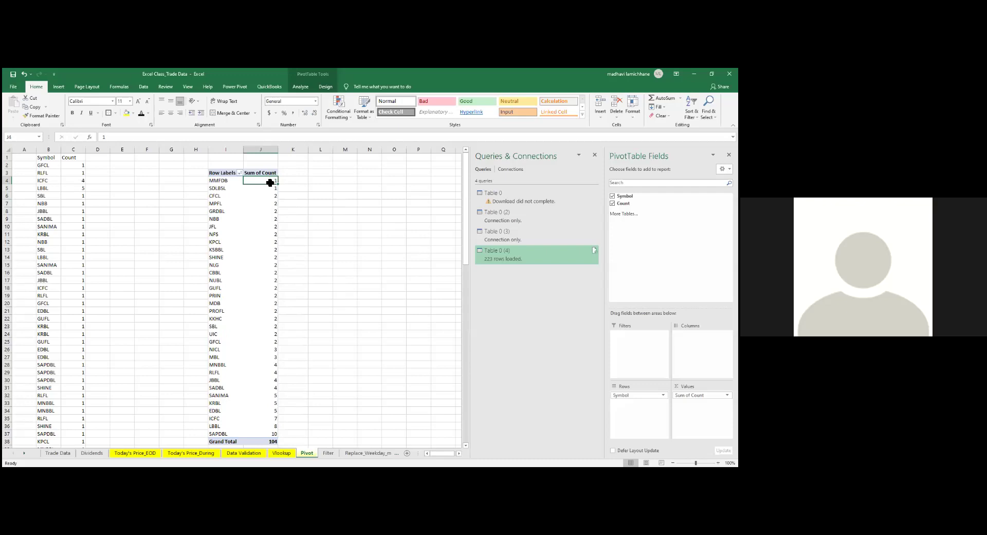
right_click(269, 182)
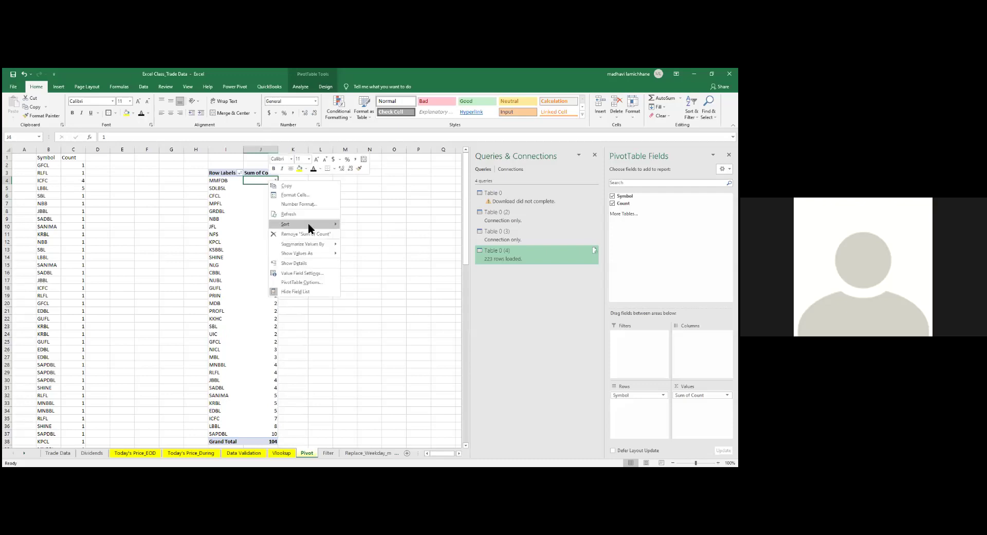
mouse_move(308, 223)
left_click(357, 237)
- Sort the PivotTable's Sum of Count ascending with the data sorting commands, and view the Sort By Value options without applying them
left_click(146, 89)
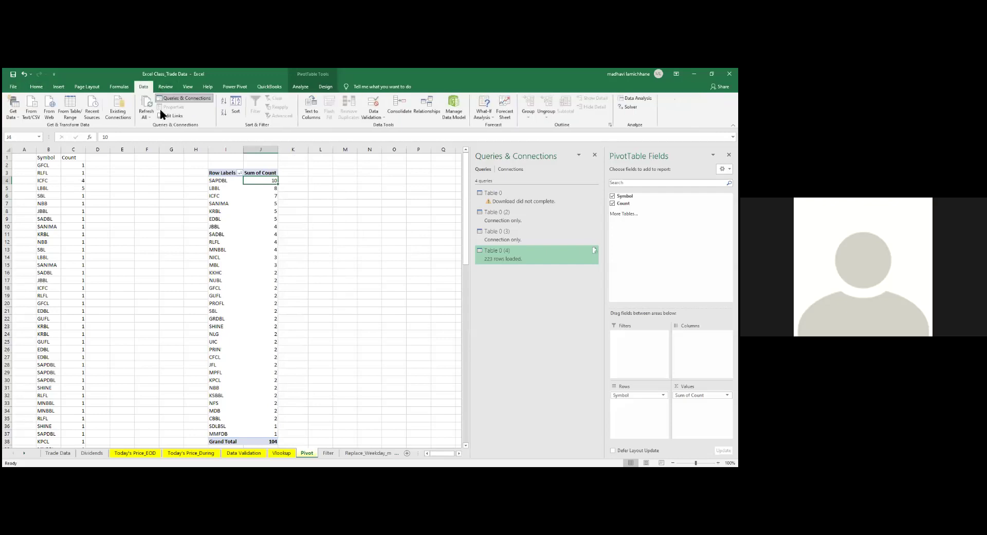
left_click(223, 102)
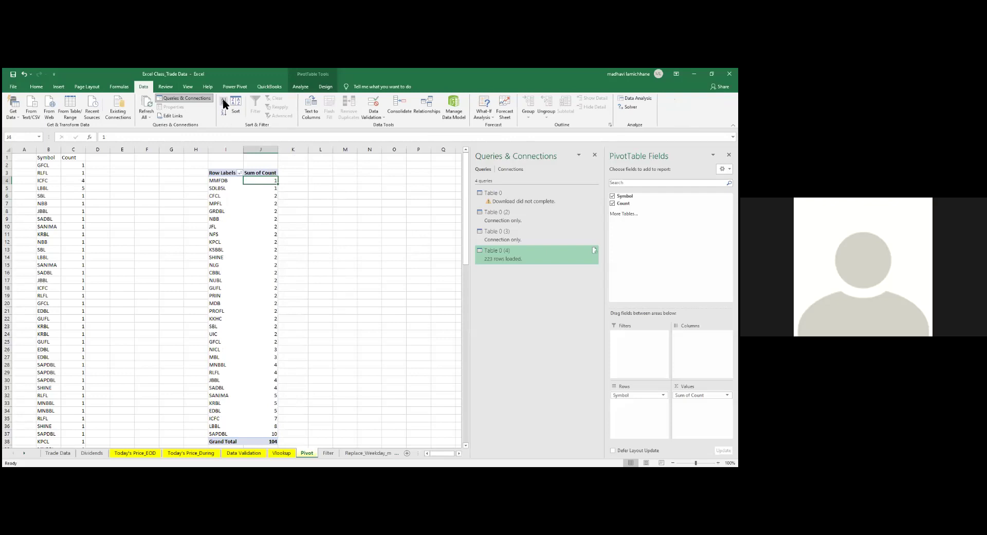
left_click(235, 112)
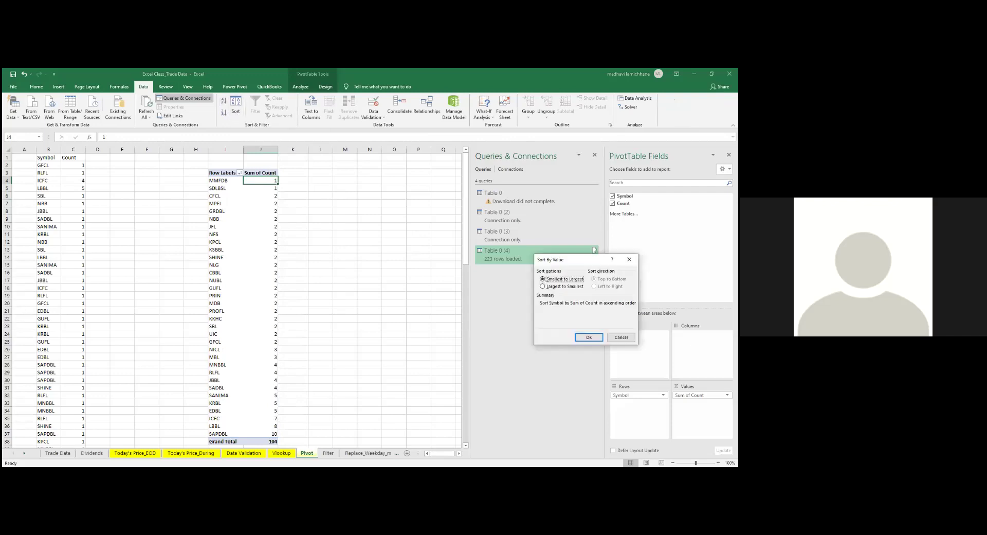
key("Tab")
key("Tab")
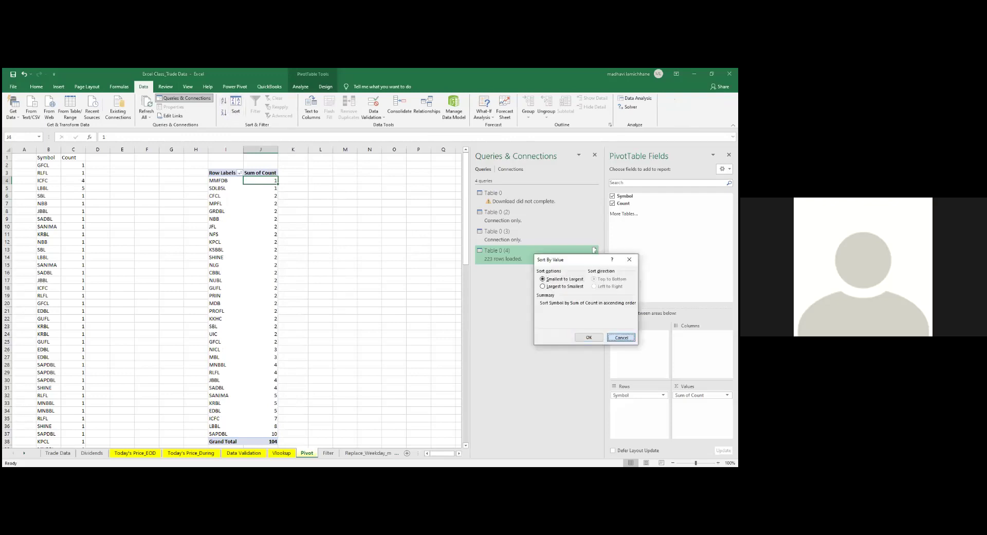
key("Return")
- Review the sort options offered for the PivotTable's count values without choosing any
left_click(369, 264)
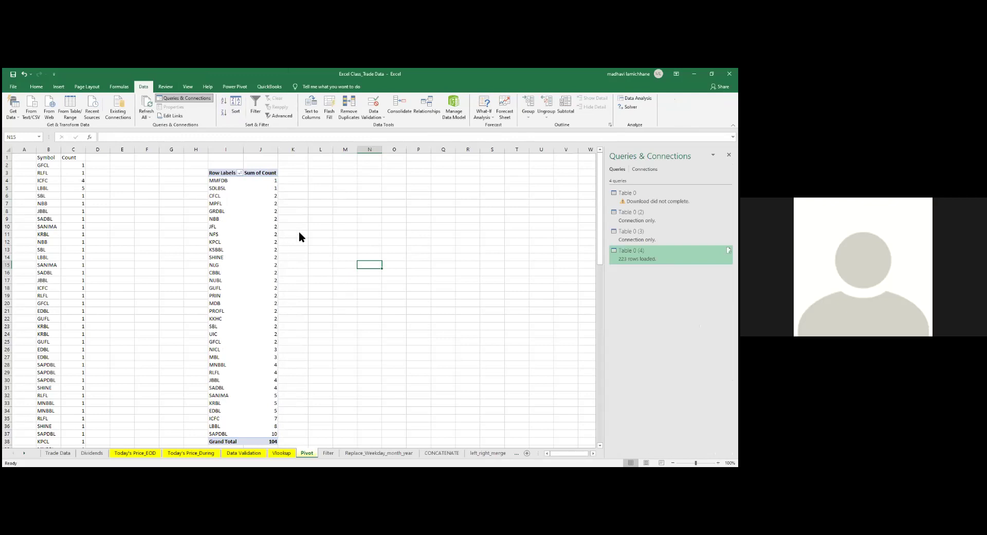
right_click(259, 204)
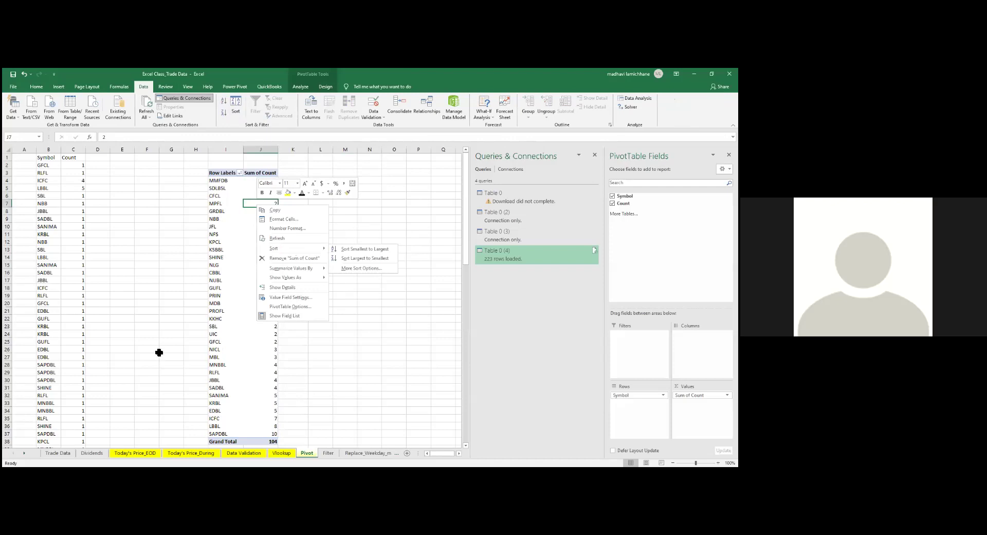
key("Escape")
left_click(329, 250)
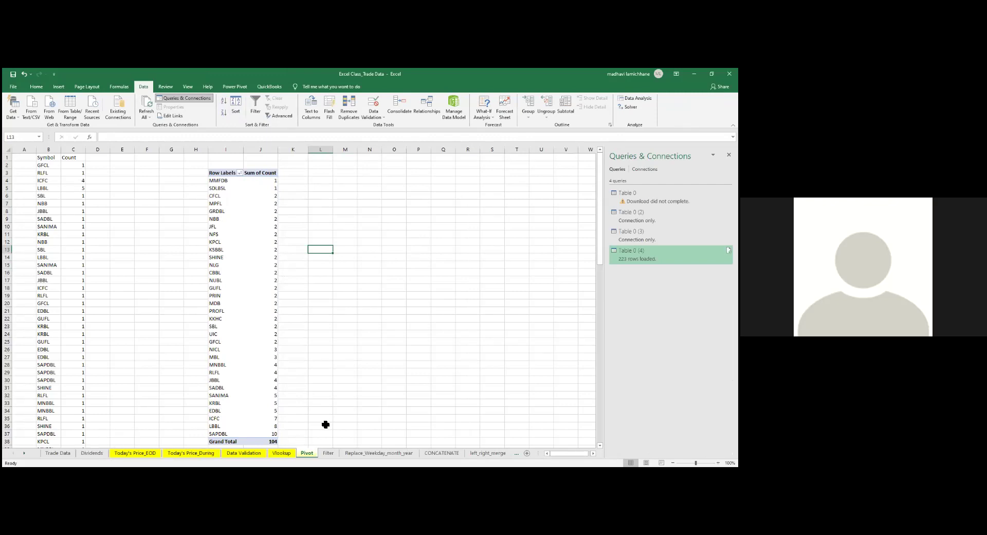
left_click(330, 396)
- Look over the Vlookup and Pivot sheets and open the Filter sheet
left_click(283, 453)
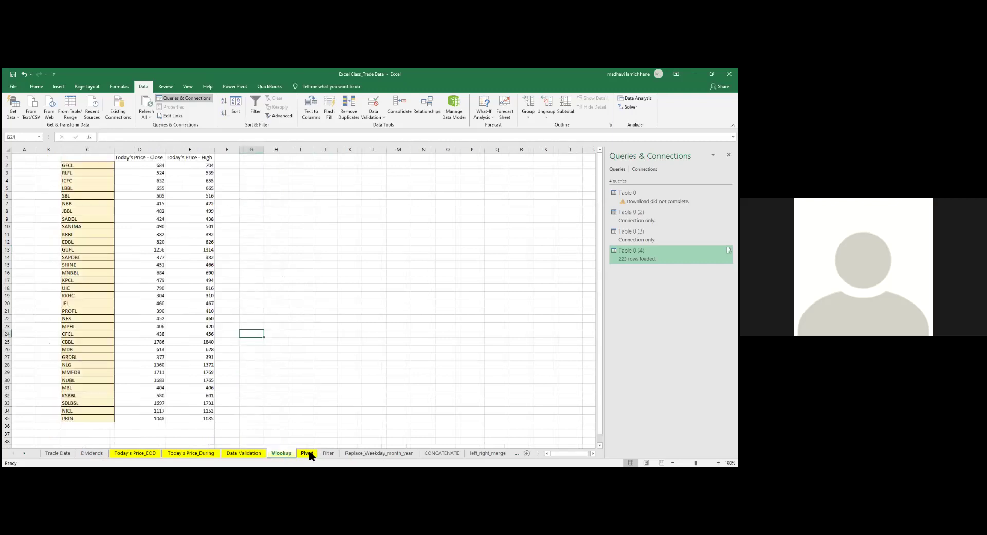
left_click(309, 452)
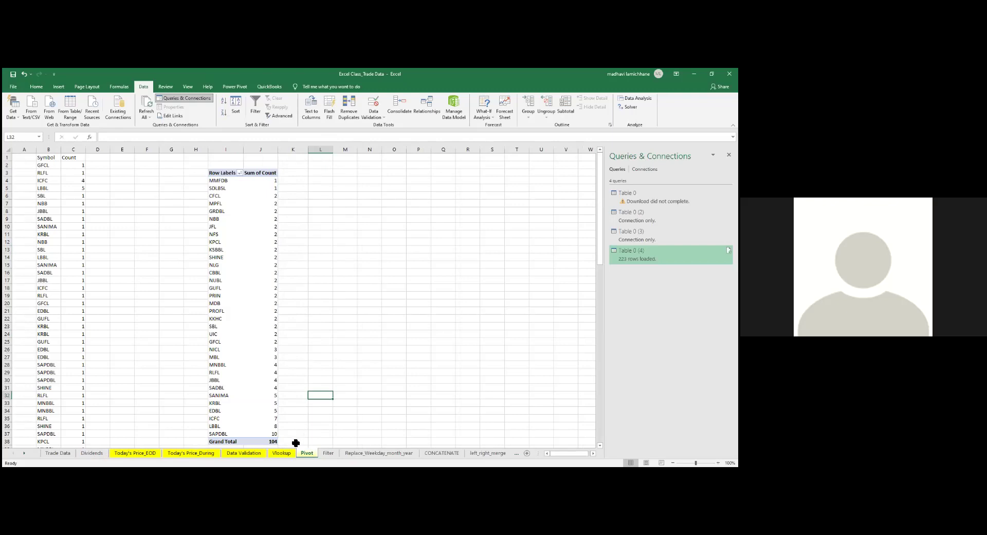
left_click(327, 453)
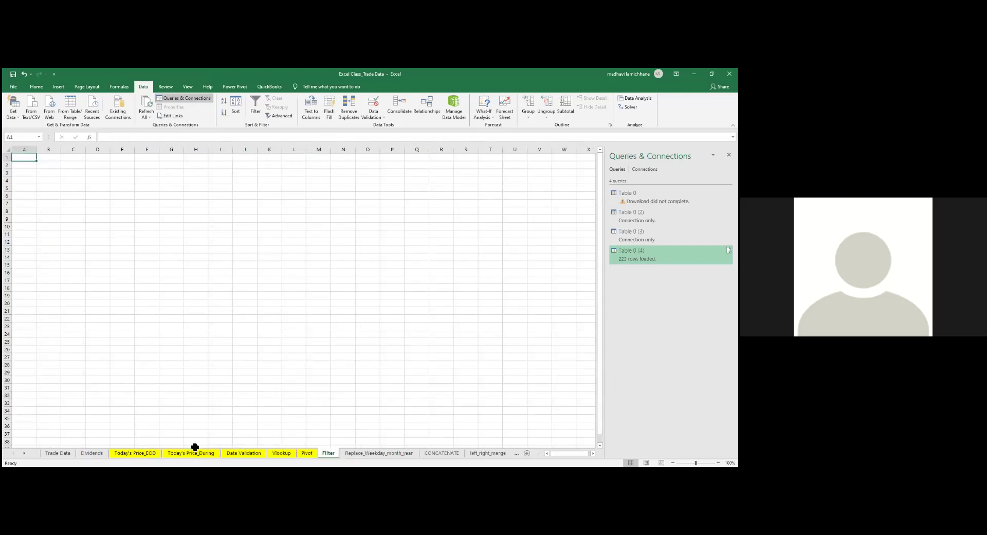
- Examine the column headers along the first row of the Trade Data sheet
left_click(60, 453)
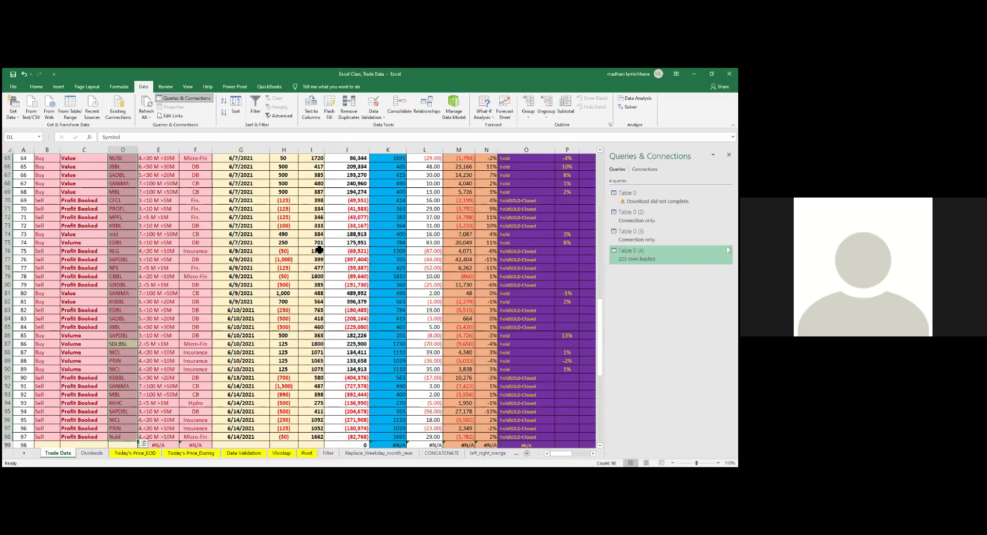
scroll(319, 250, "up", 20)
key("Right")
key("Right")
key("Right")
key("Right")
key("Right")
key("Right")
key("Right")
key("Right")
key("Right")
key("Right")
key("Left")
key("Left")
key("Left")
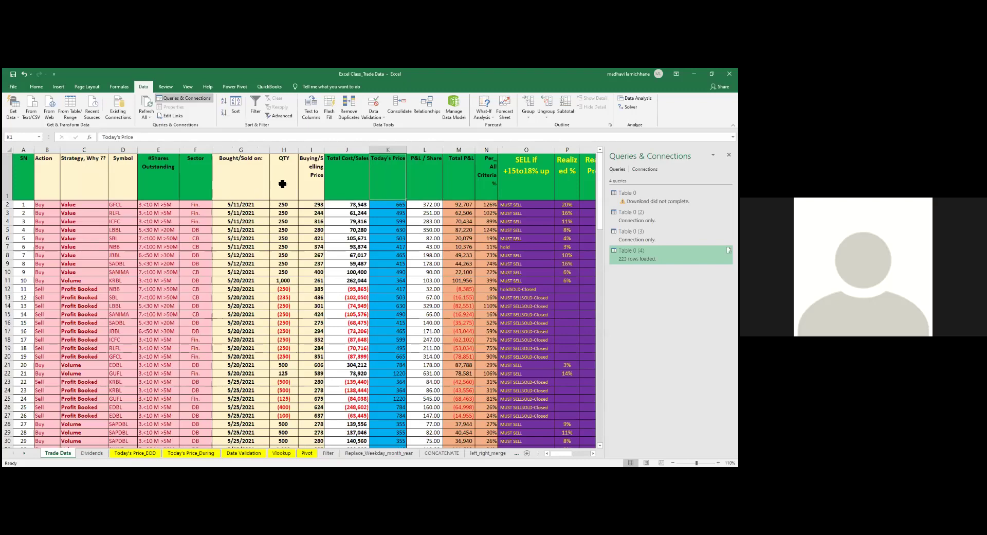
left_click(238, 184)
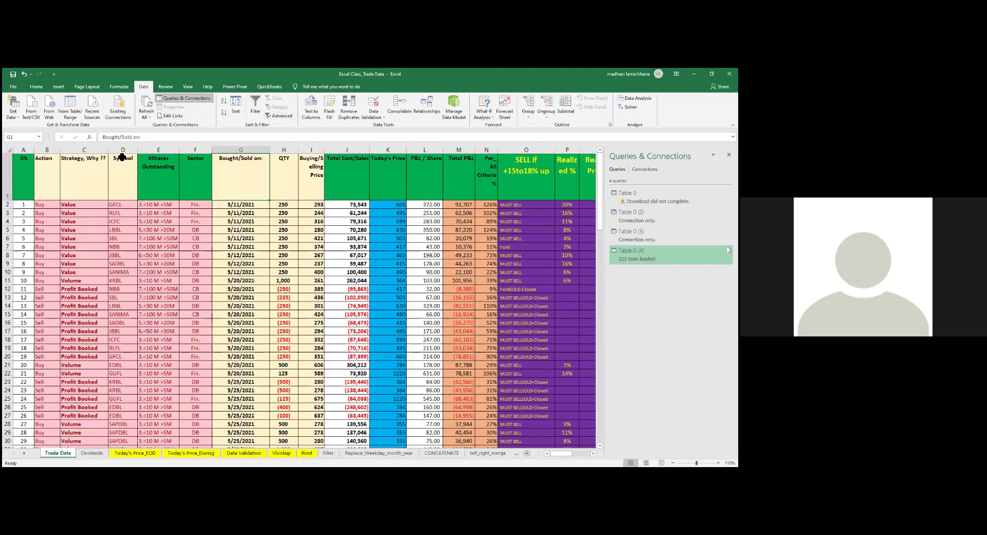
- Add filters to the Trade Data header row, then turn them off and reapply them from the Bought/Sold on header cell
left_click(10, 168)
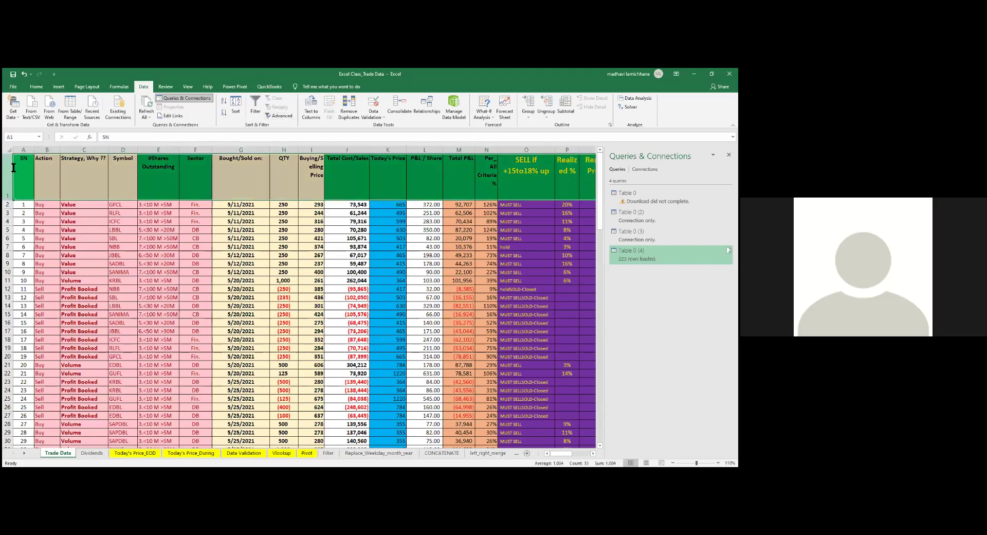
left_click(253, 113)
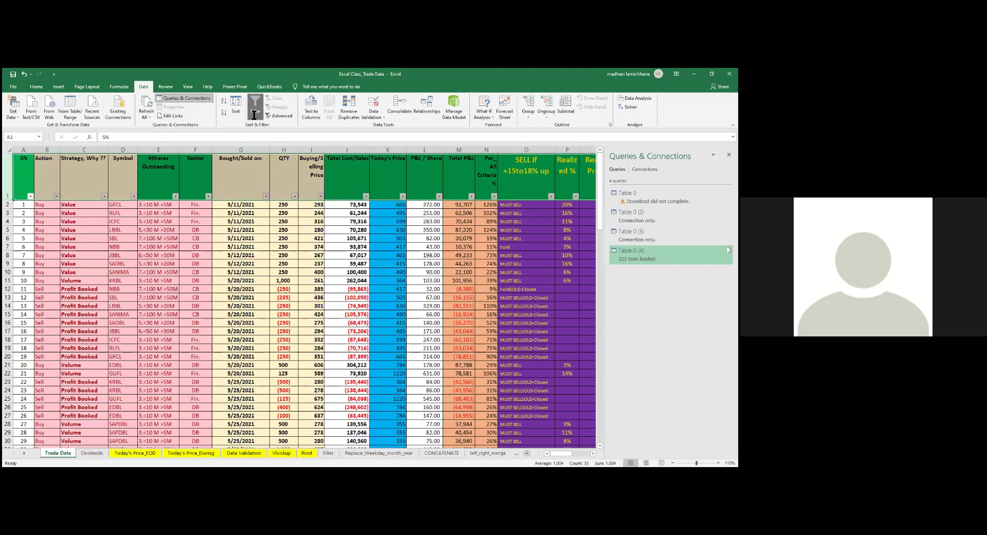
left_click(239, 170)
key("ctrl+shift+l")
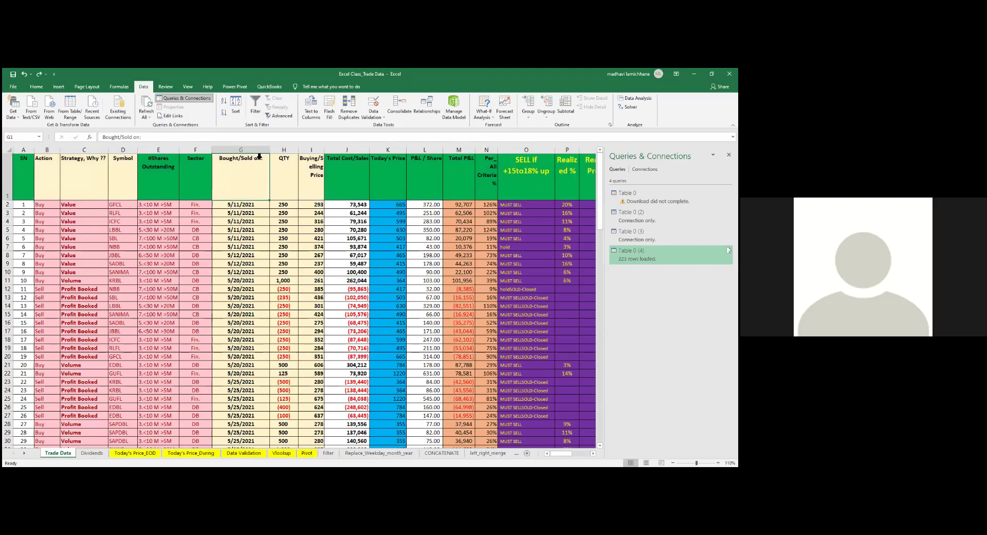
left_click(259, 116)
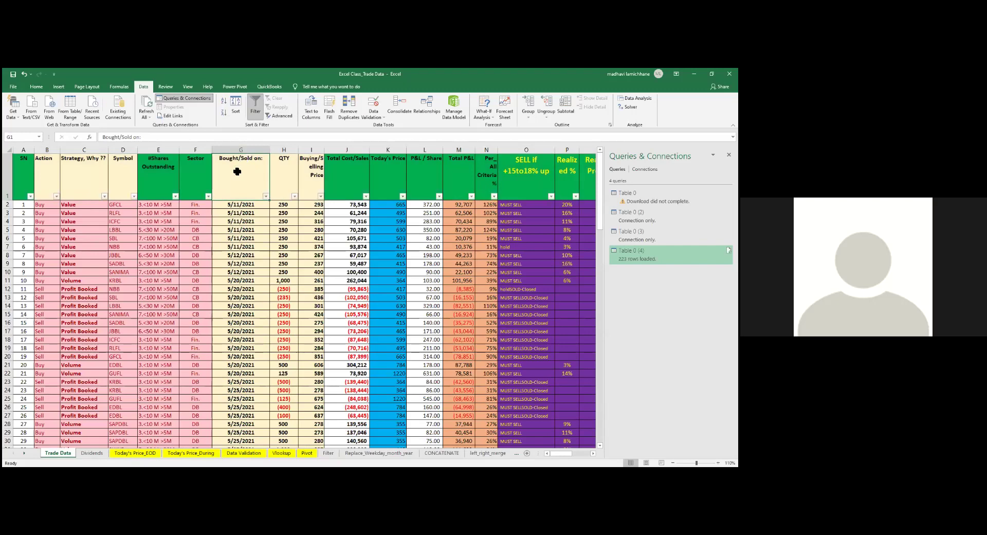
- Examine how far the filters extend along the header row, around the For Buy column and blank column AF
key("ctrl+Right")
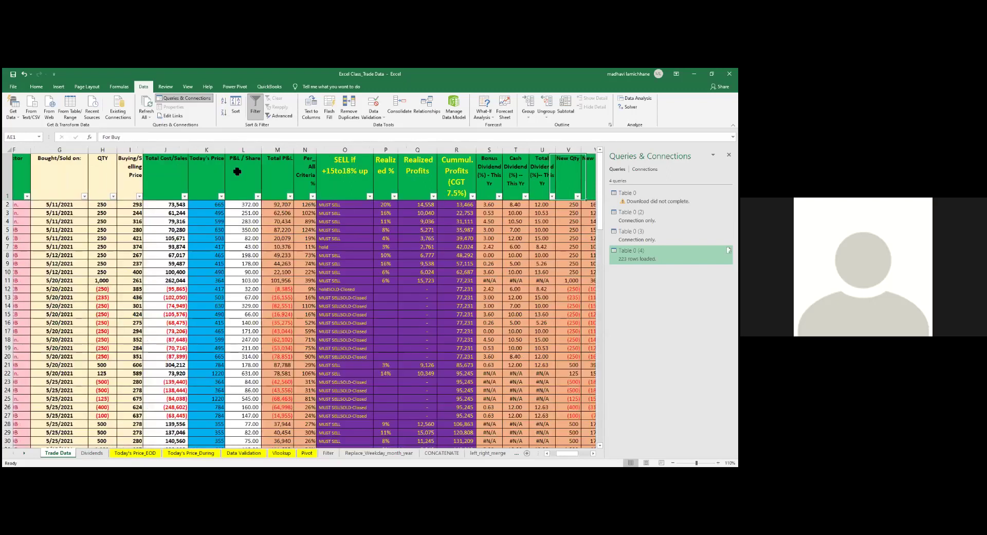
key("Right")
key("Right")
key("Right")
key("Left")
key("Left")
key("Right")
key("shift+Right")
key("shift+Right")
key("Left")
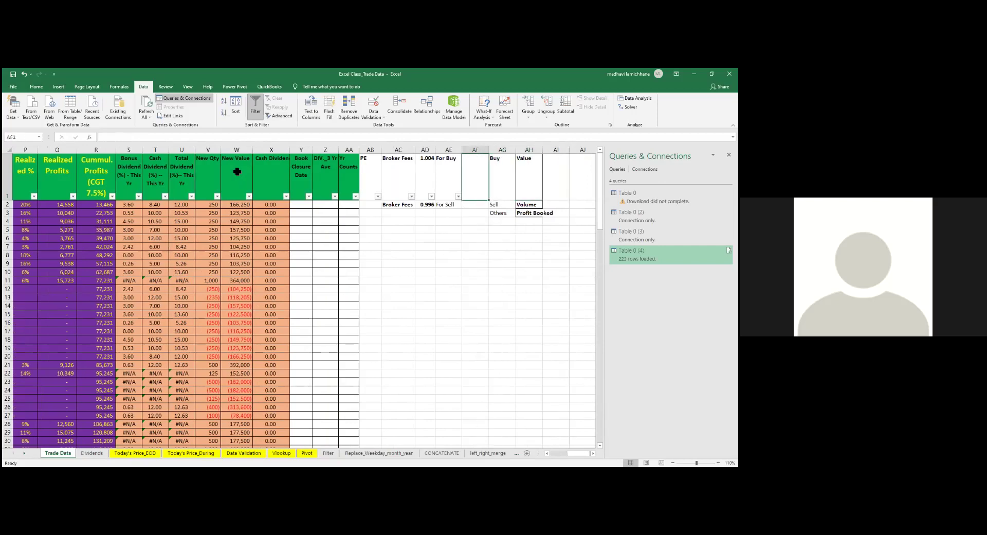
key("Left")
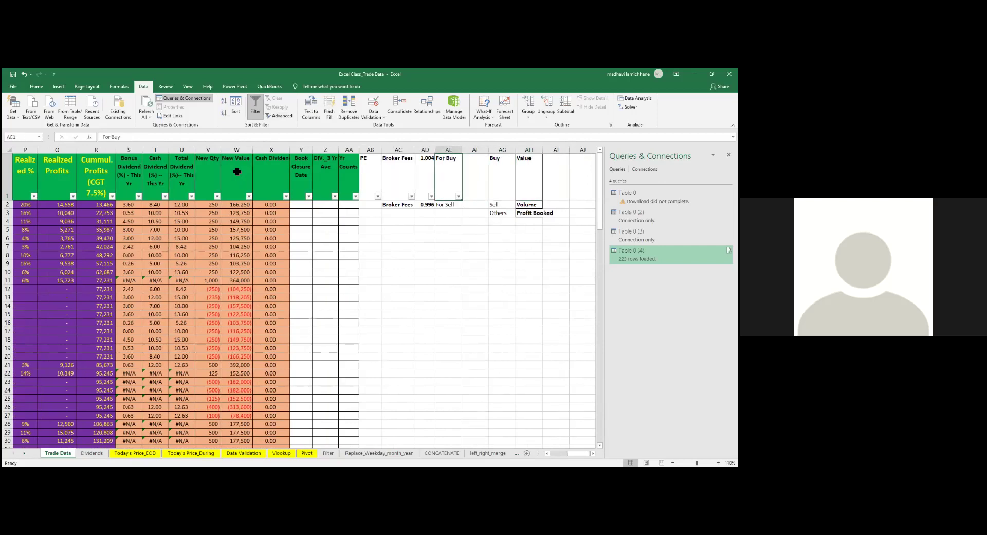
- Compare the headers before blank column AF with the Buy and Value columns beyond it
key("ctrl+Home")
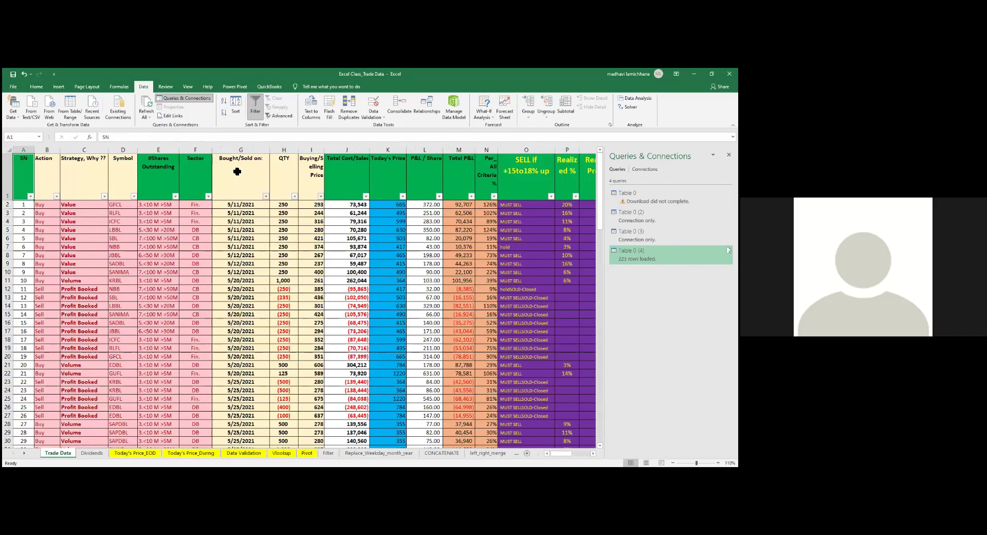
key("ctrl+Right")
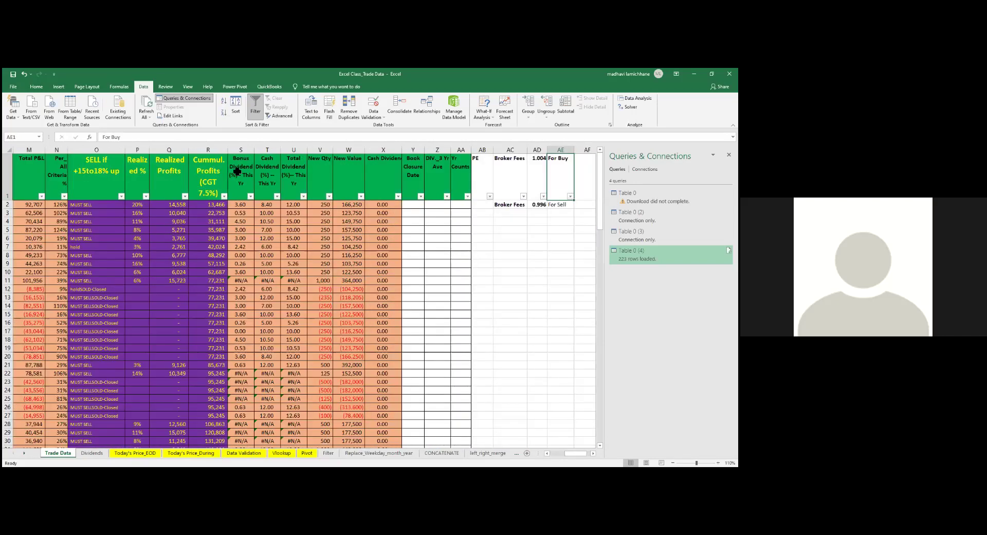
key("ctrl+Home")
key("ctrl+Right")
key("Right")
key("Right")
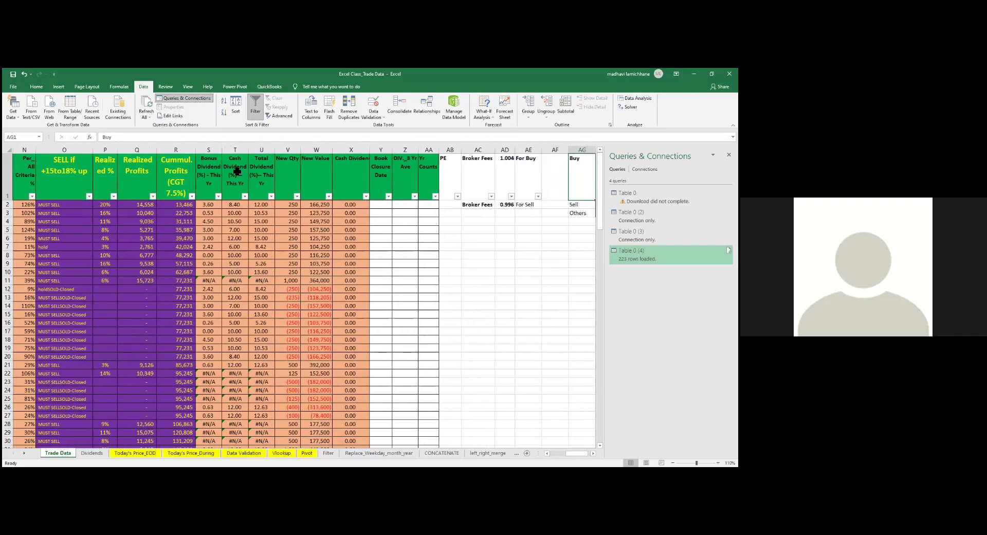
scroll(237, 171, "right", 2)
key("ctrl+Left")
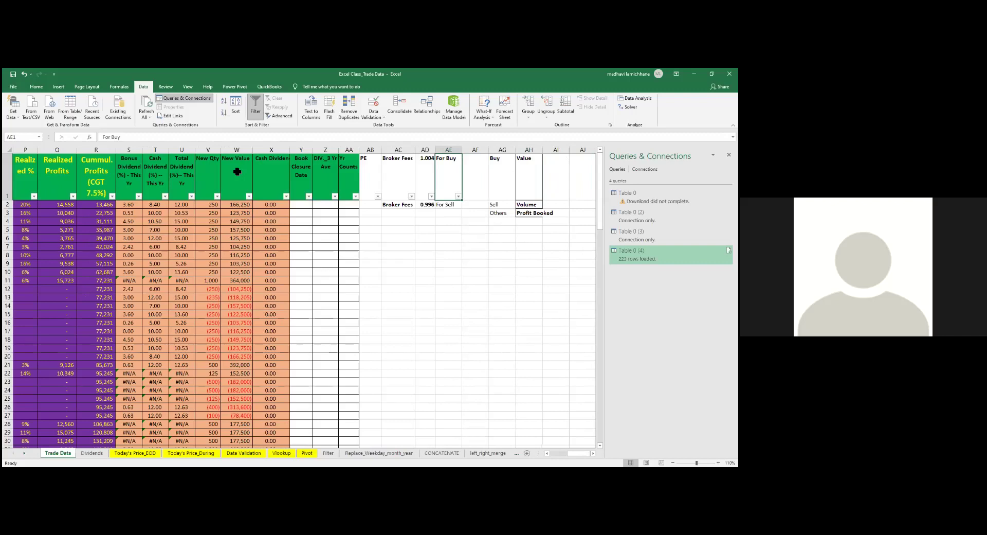
- Check how far the Action column's entries run down the Trade Data sheet
key("ctrl+Home")
key("Right")
key("ctrl+Down")
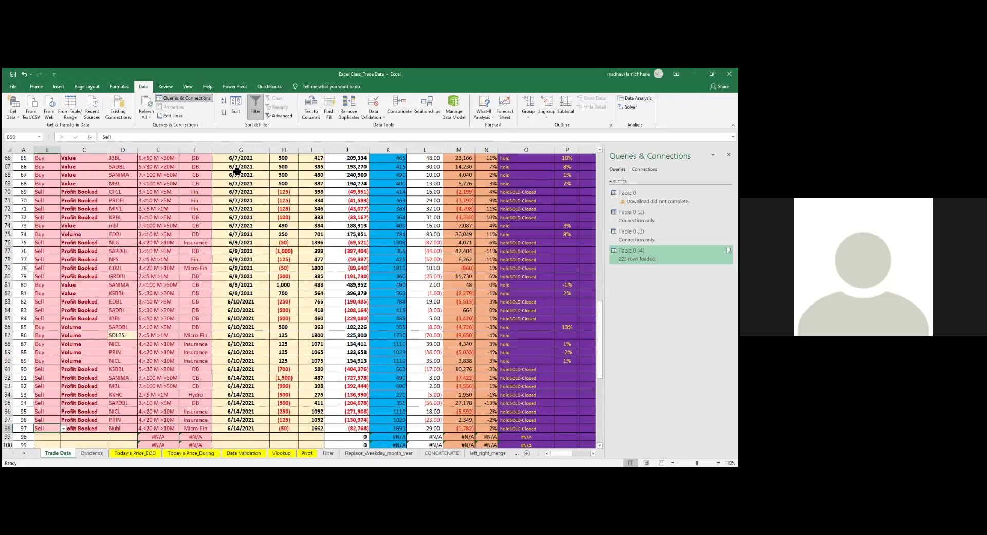
key("ctrl+Up")
key("Down")
key("Down")
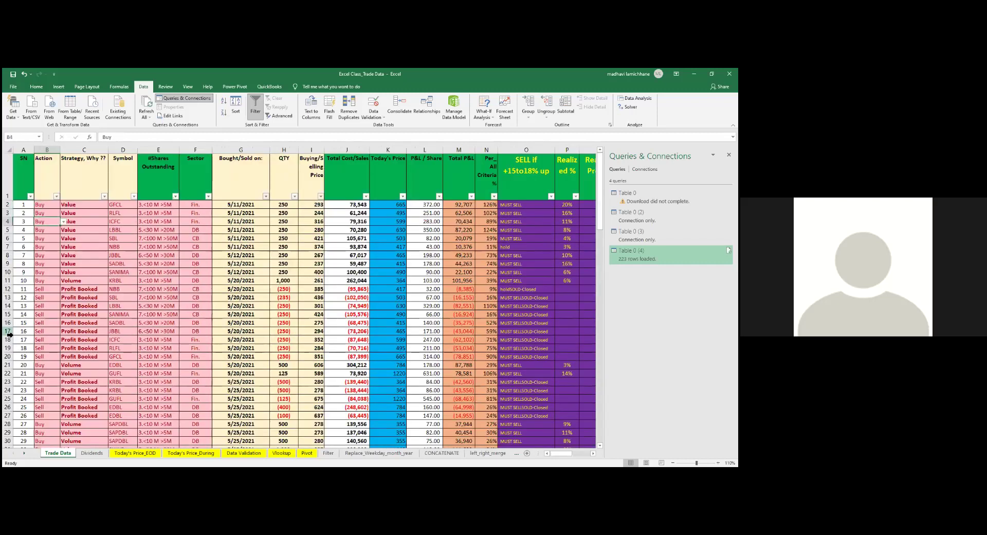
- Insert a blank row at row 17 of the trade data and return to the first entry in the Action column
left_click(10, 333)
key("ctrl+shift+plus")
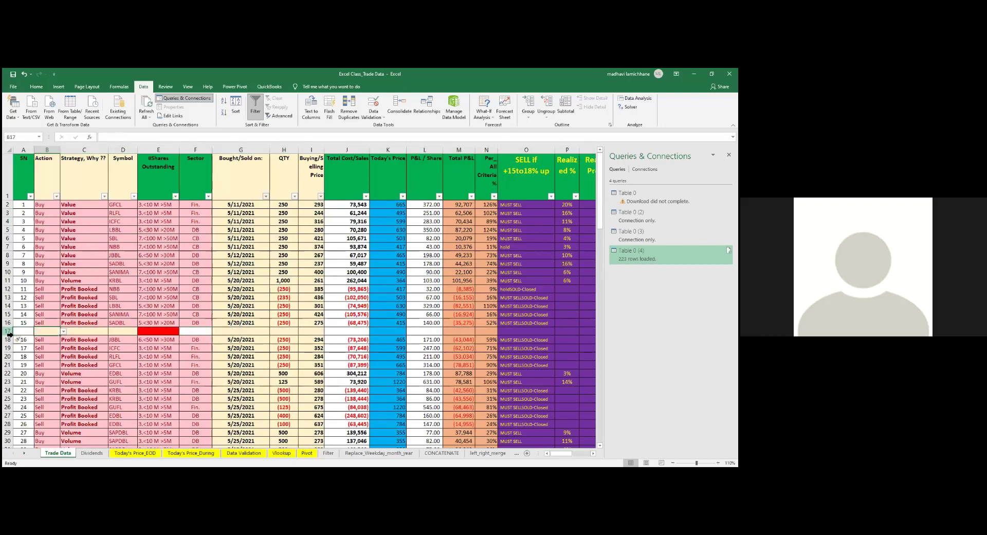
key("Up")
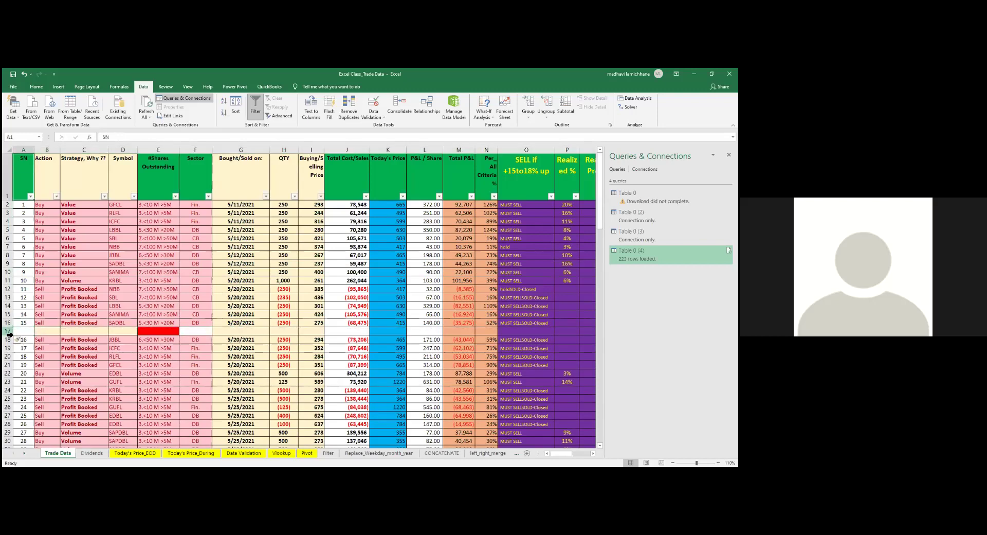
key("ctrl+Up")
key("Right")
key("Down")
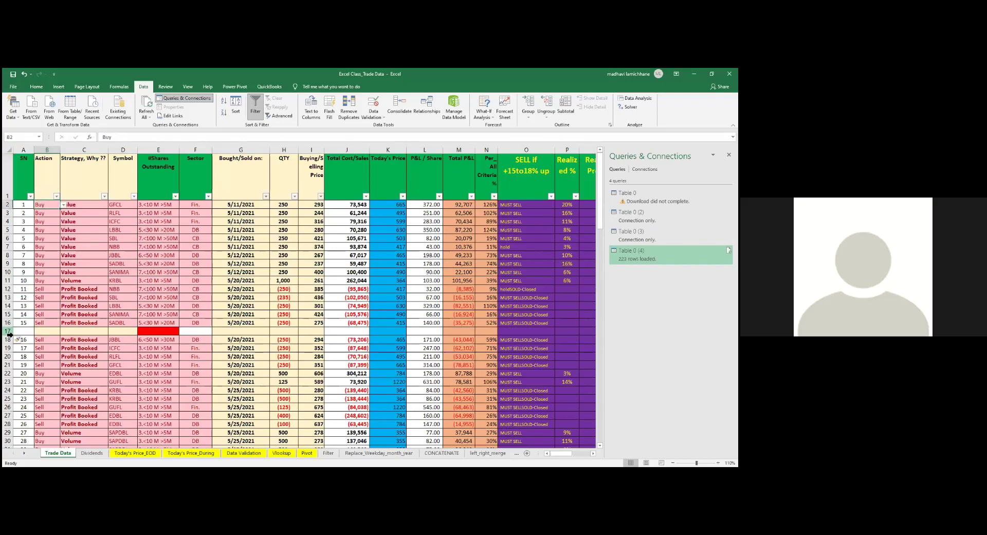
- Check the Strategy, Why ?? column's entries from the first data row down to blank row 17
key("Right")
key("Down")
key("Down")
key("Down")
key("Down")
key("Down")
key("Down")
key("Down")
key("Down")
key("Down")
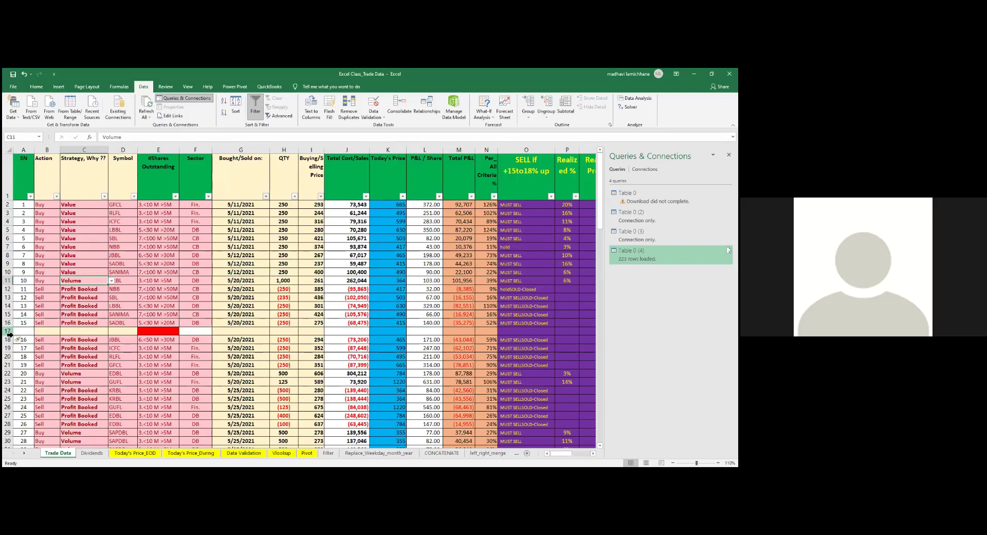
key("Down")
key("Down")
key("Up")
key("Up")
key("Up")
key("ctrl+c")
key("Down")
key("ctrl+v")
key("Down")
key("Down")
key("Down")
key("Down")
key("Down")
key("Down")
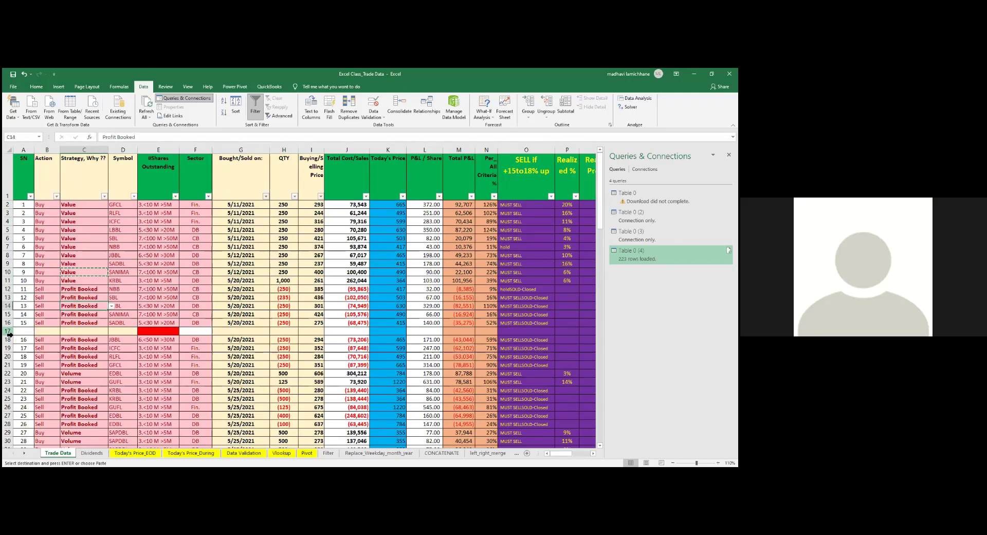
key("Escape")
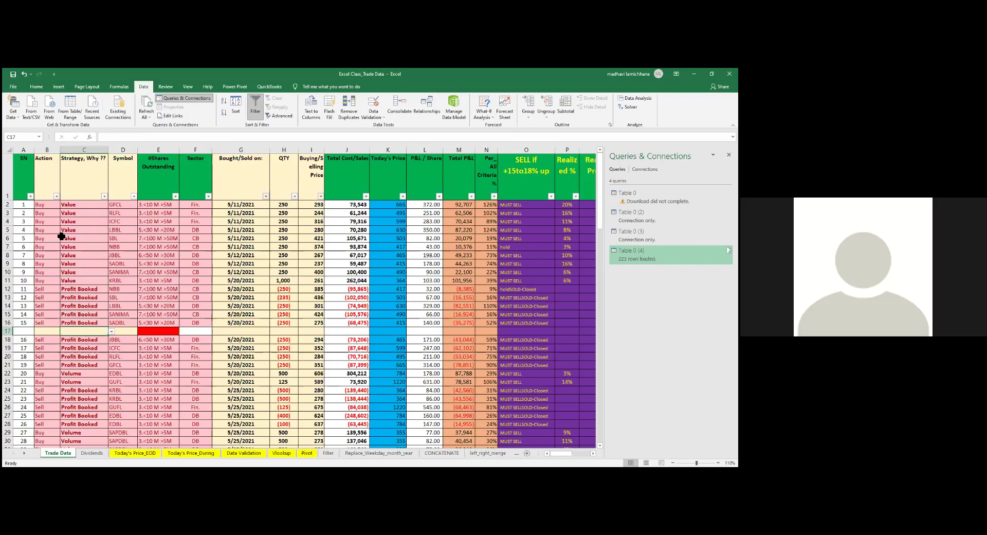
- Compare the Strategy, Why ?? entries above and below the blank row with the values offered in that column's filter list, including (Blanks)
left_click(85, 190)
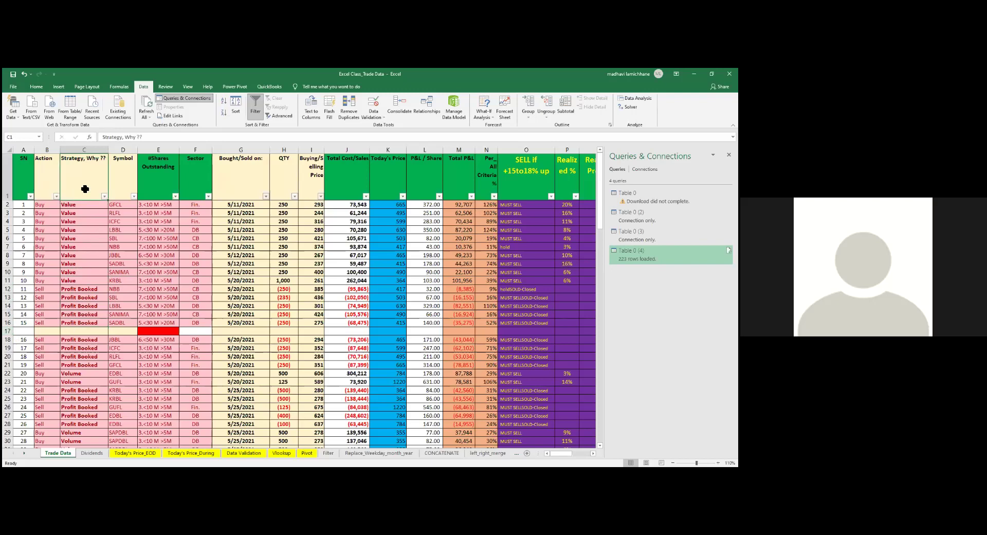
left_click(79, 306)
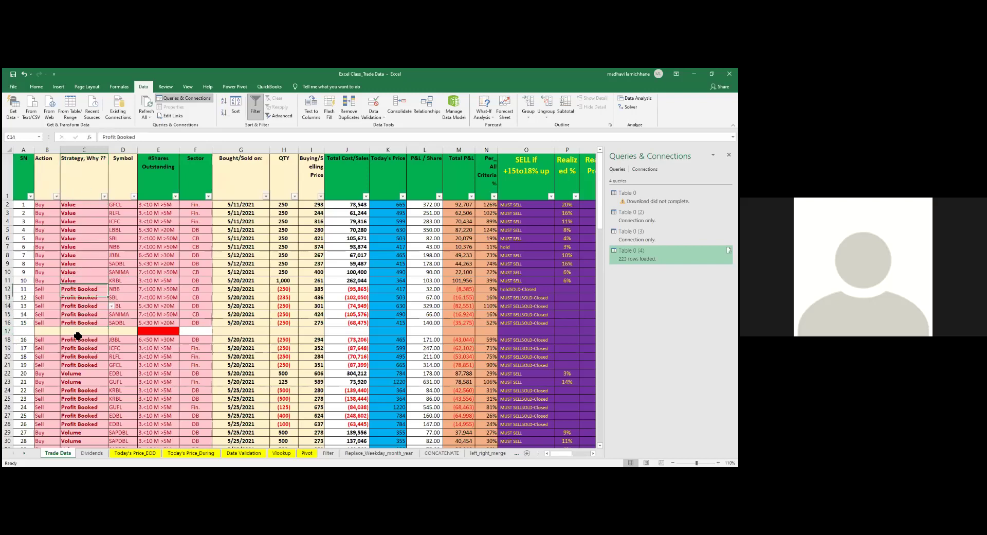
left_click(72, 380)
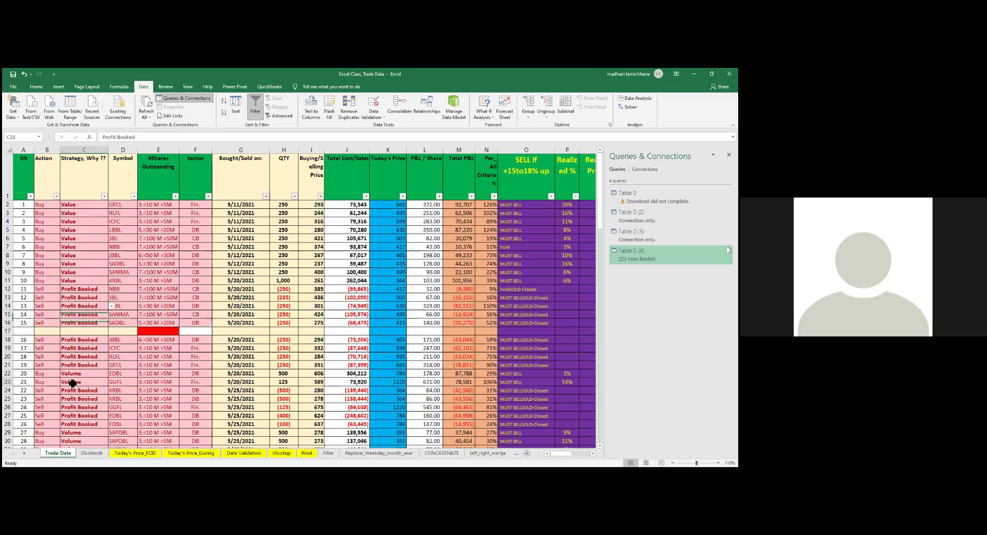
left_click(99, 186)
left_click(104, 196)
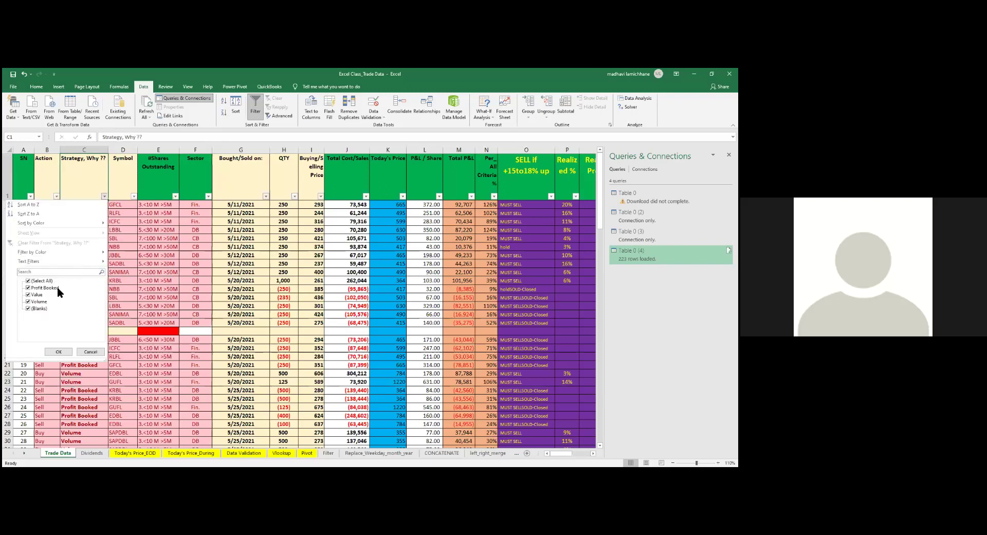
left_click(41, 308)
left_click(59, 351)
- Undo the insertion of the blank row at row 17 of the trade data
left_click(67, 330)
key("Home")
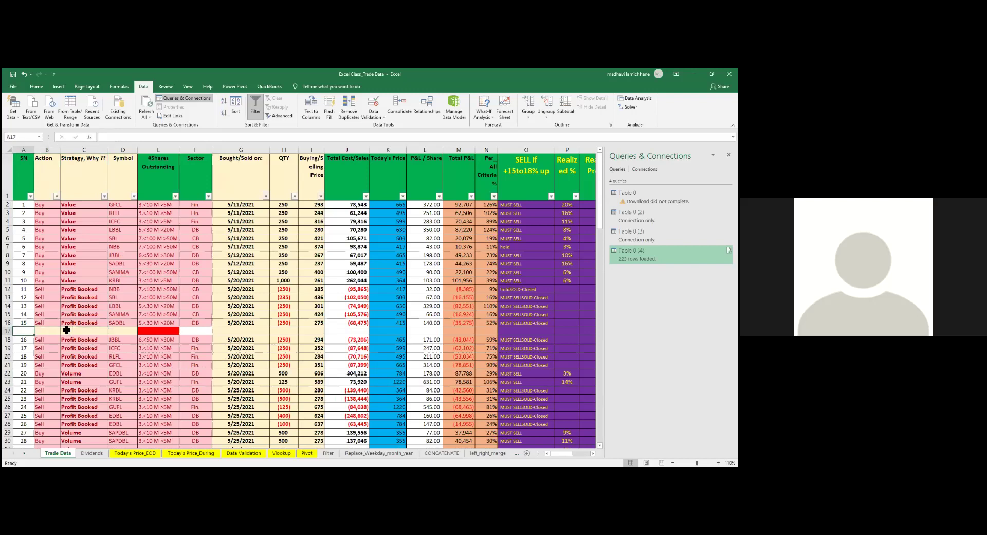
key("ctrl+z")
key("ctrl+z")
key("Escape")
key("Home")
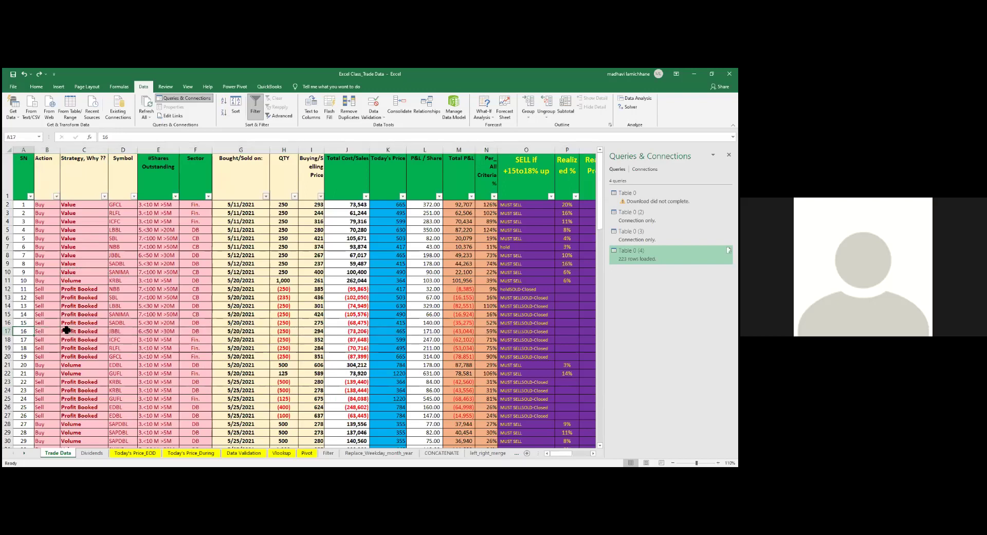
- Check how far the SN column runs down the Trade Data sheet and return to its header
key("ctrl+Down")
key("Right")
key("Left")
key("Up")
key("Up")
key("Up")
key("Up")
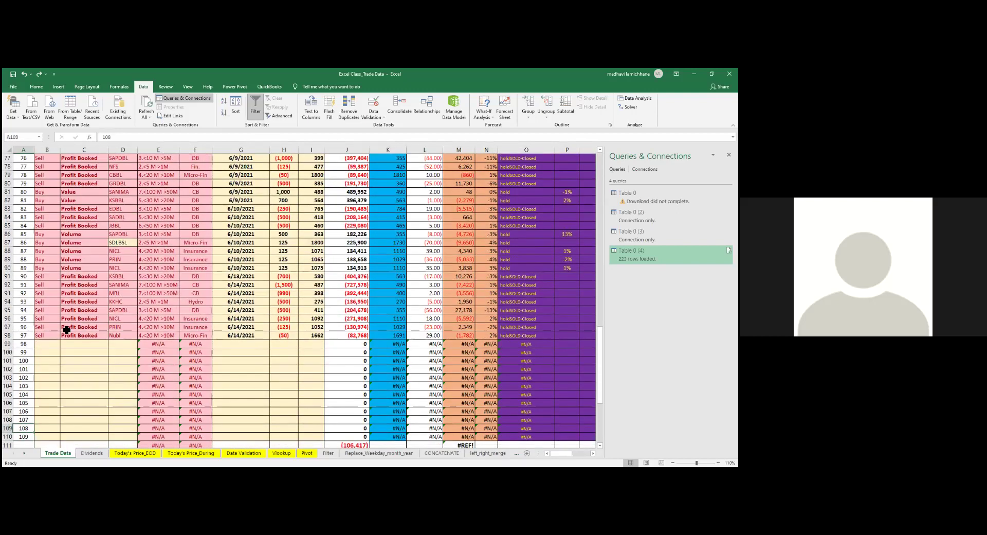
key("ctrl+Up")
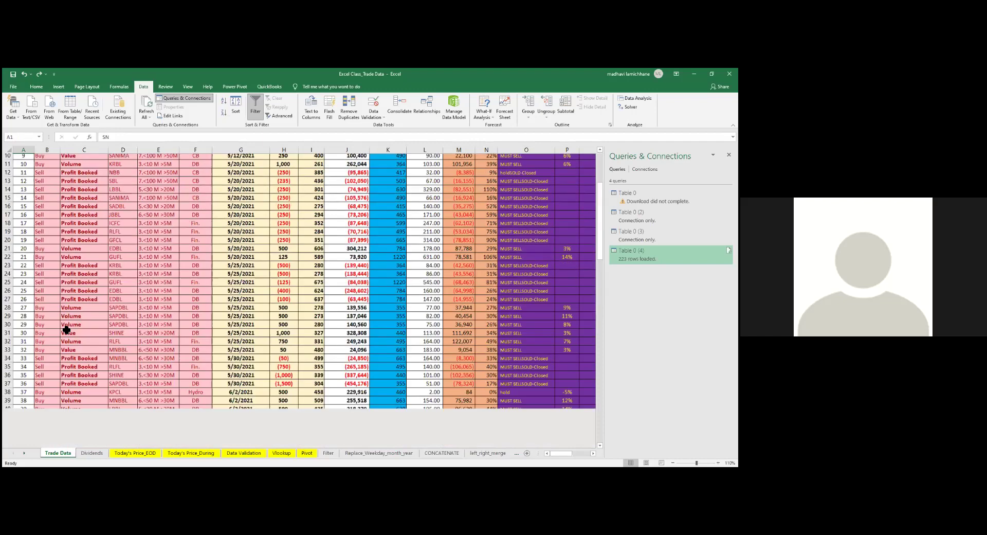
scroll(67, 330, "up", 3)
- Check how far the filtered header row extends from SN across to the For Buy column
key("ctrl+Right")
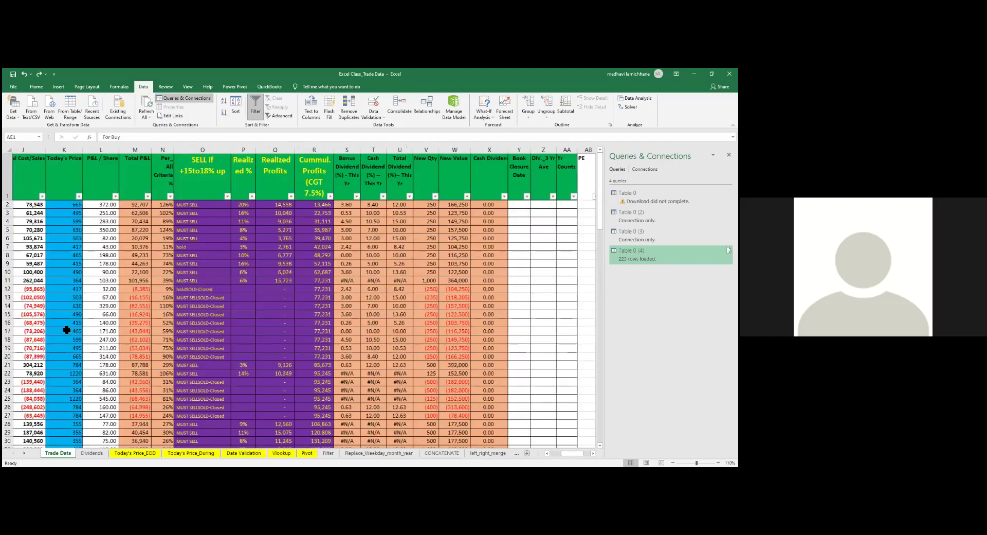
key("Left")
key("Left")
key("Left")
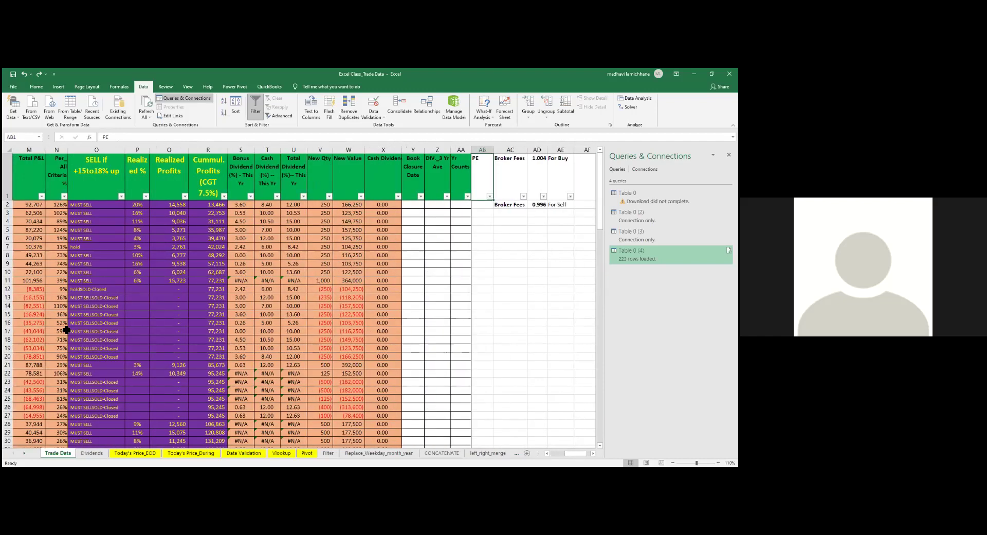
key("ctrl+Left")
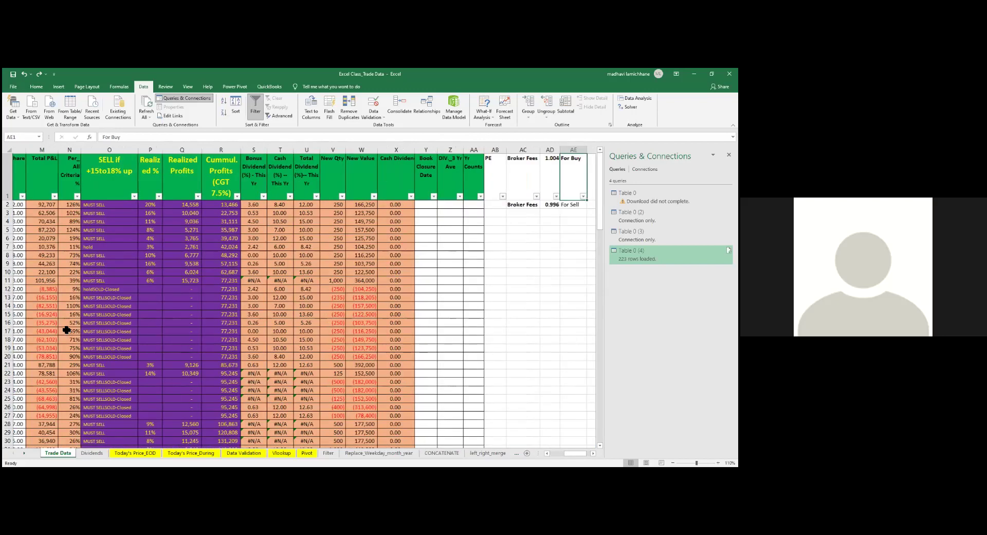
key("ctrl+Right")
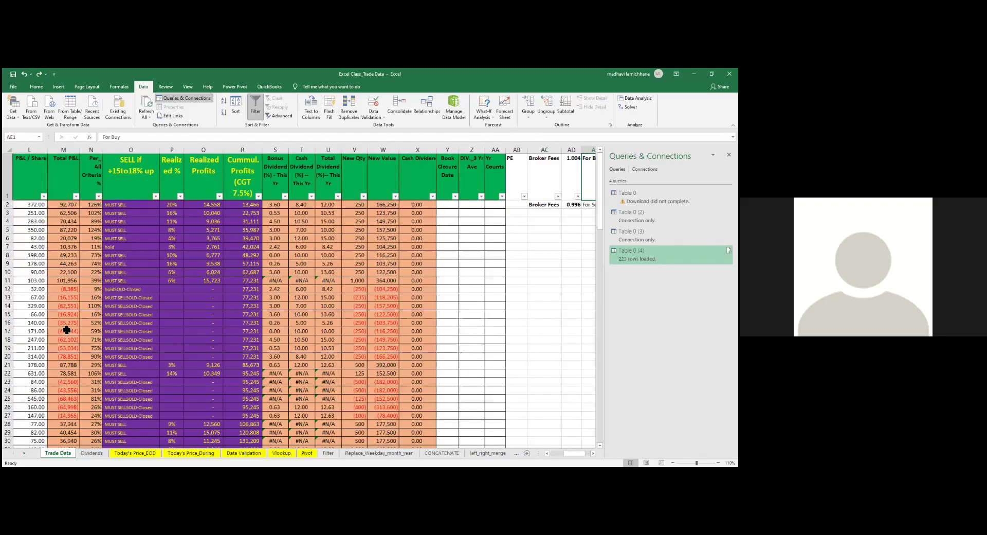
key("ctrl+Left")
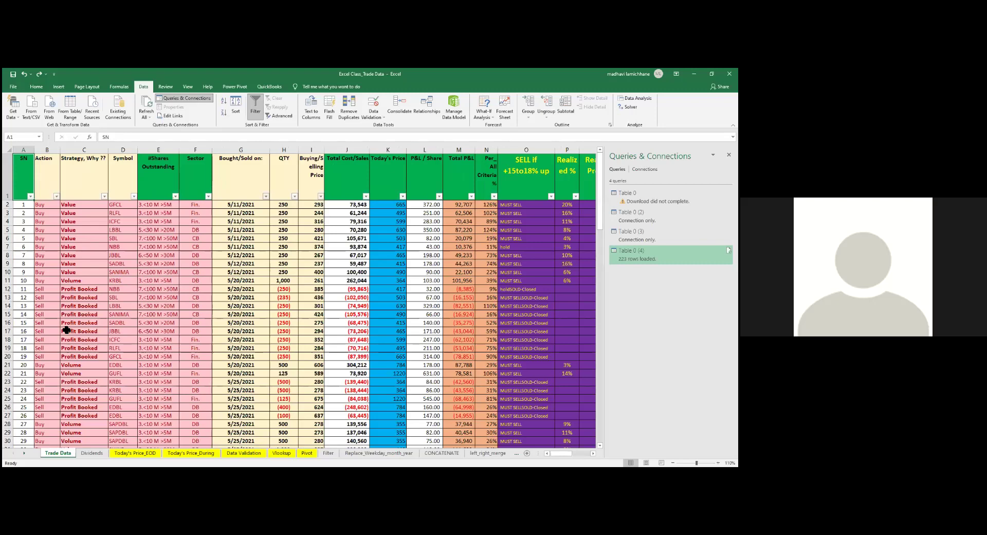
- Examine the full extent of the trade data down to its last used cell and return to the header row
key("ctrl+shift+End")
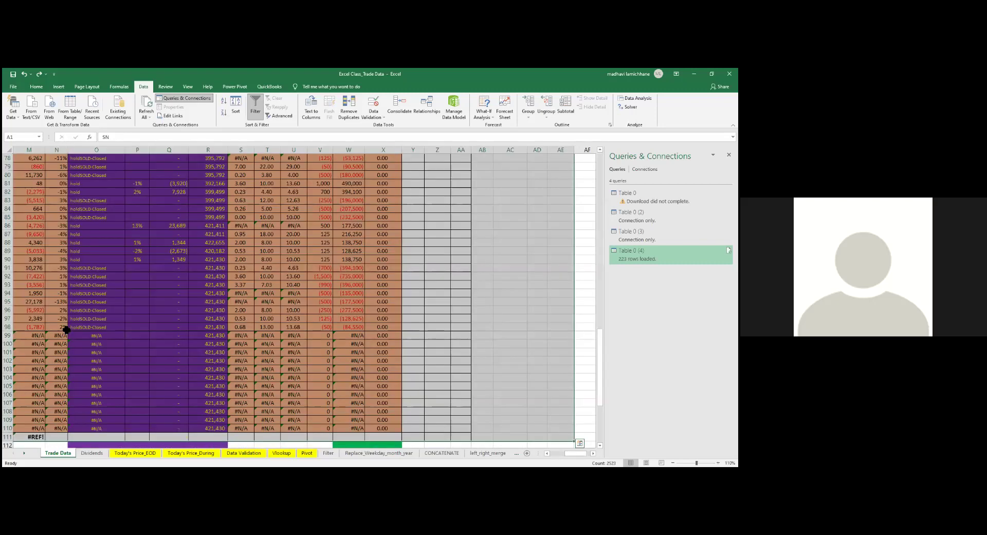
key("ctrl+Home")
key("Right")
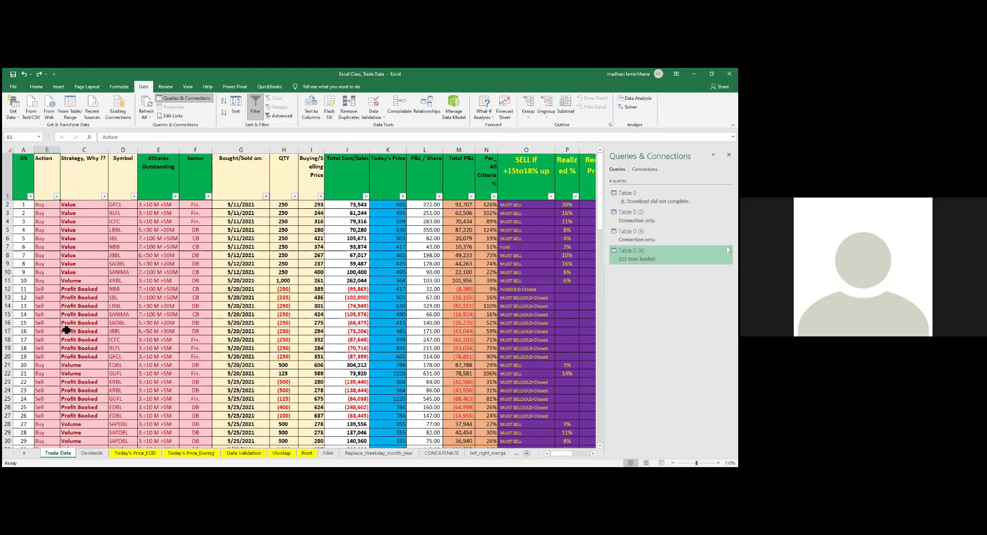
scroll(66, 330, "down", 15)
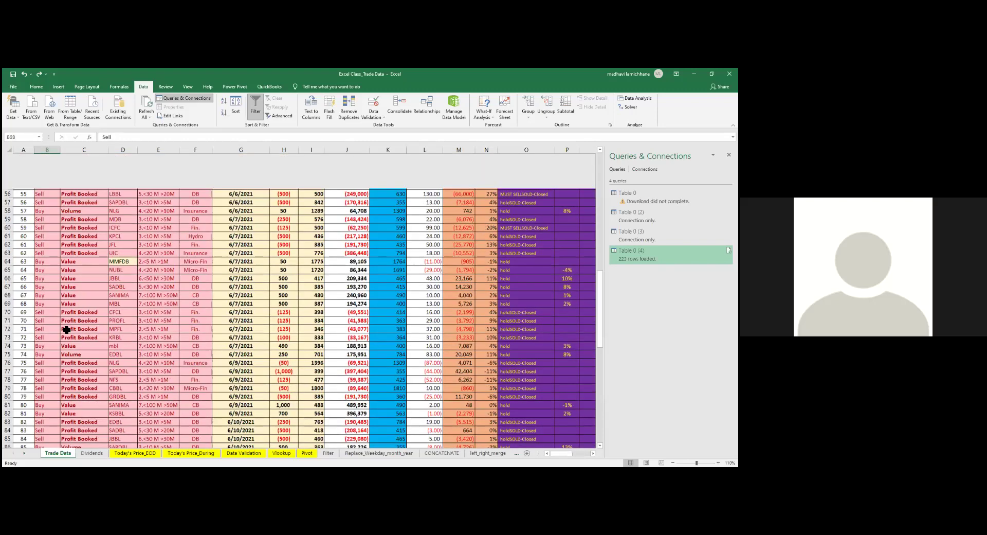
scroll(361, 305, "up", 10)
scroll(361, 304, "up", 5)
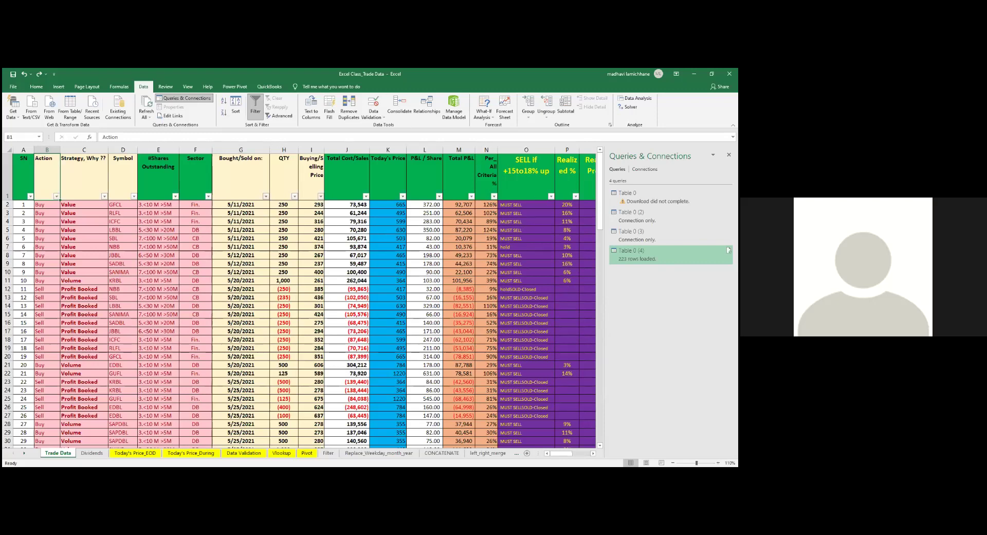
- Inspect the filter options of the Per_ All Criteria % column and close them without applying a filter
left_click(523, 189)
key("Left")
key("Left")
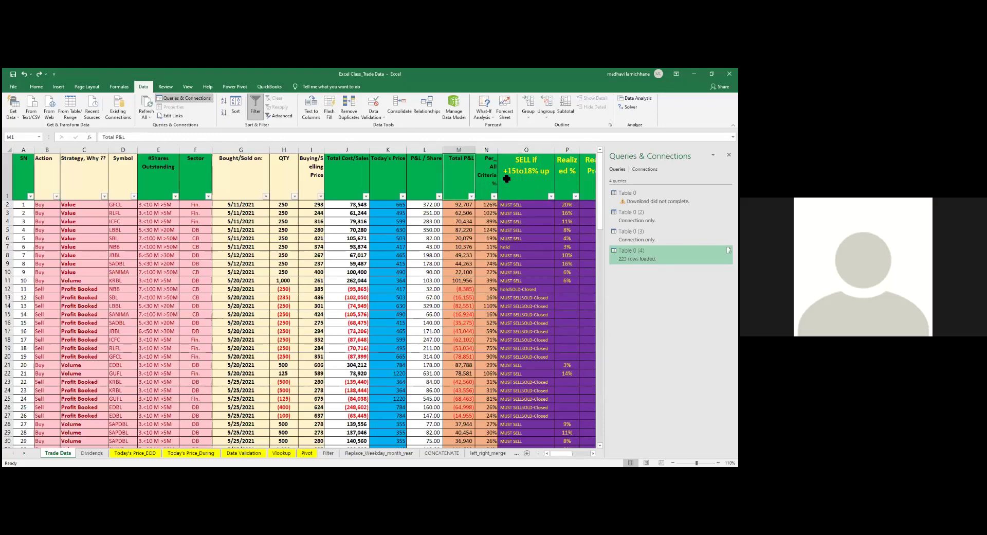
key("Right")
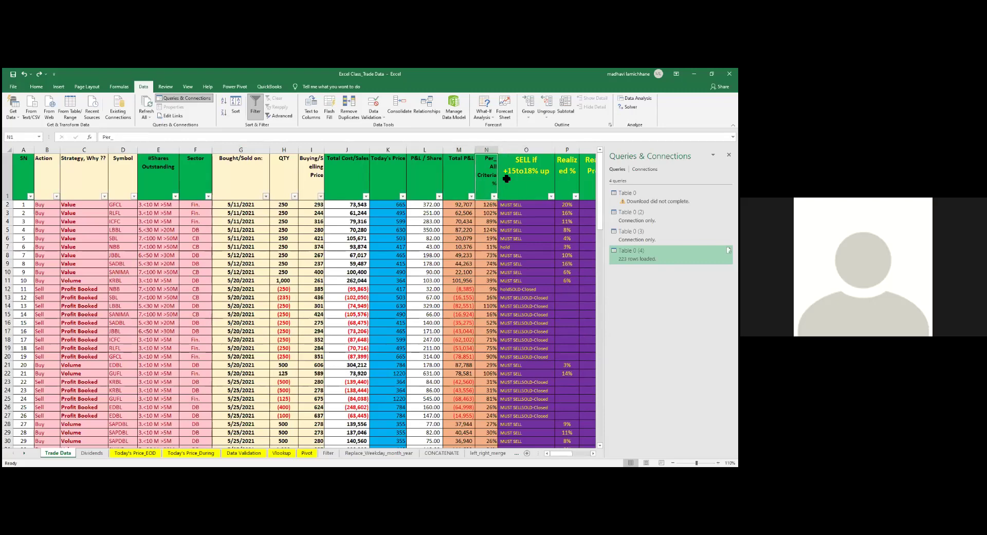
key("alt+Down")
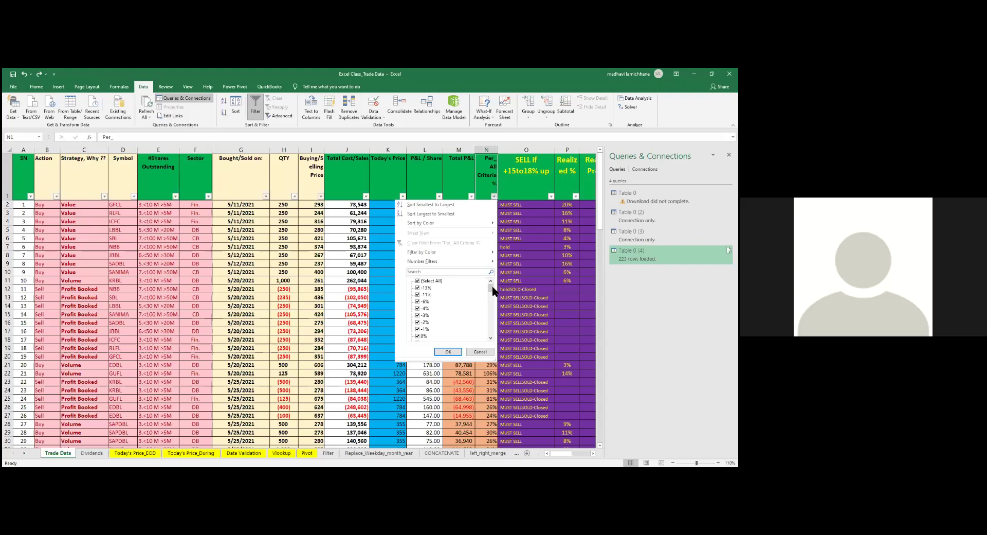
left_click(480, 351)
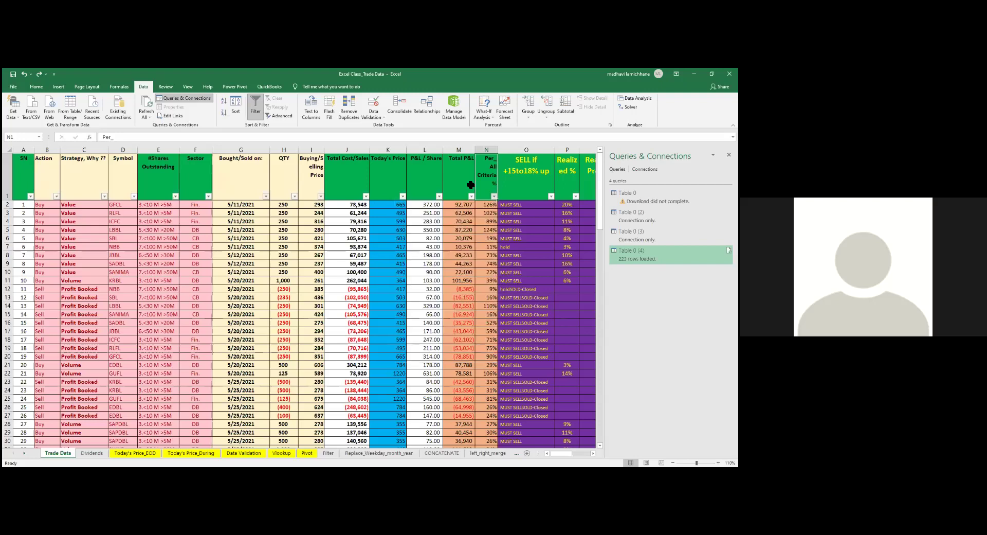
- View the Today's Price_EOD sheet and return to the Trade Data sheet
left_click(135, 452)
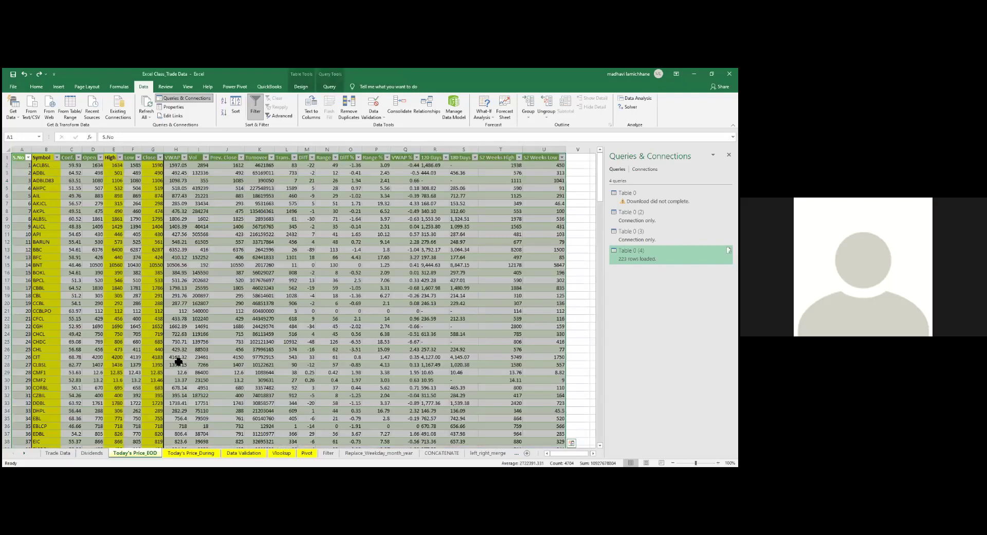
key("ctrl+Page_Up")
key("ctrl+Page_Up")
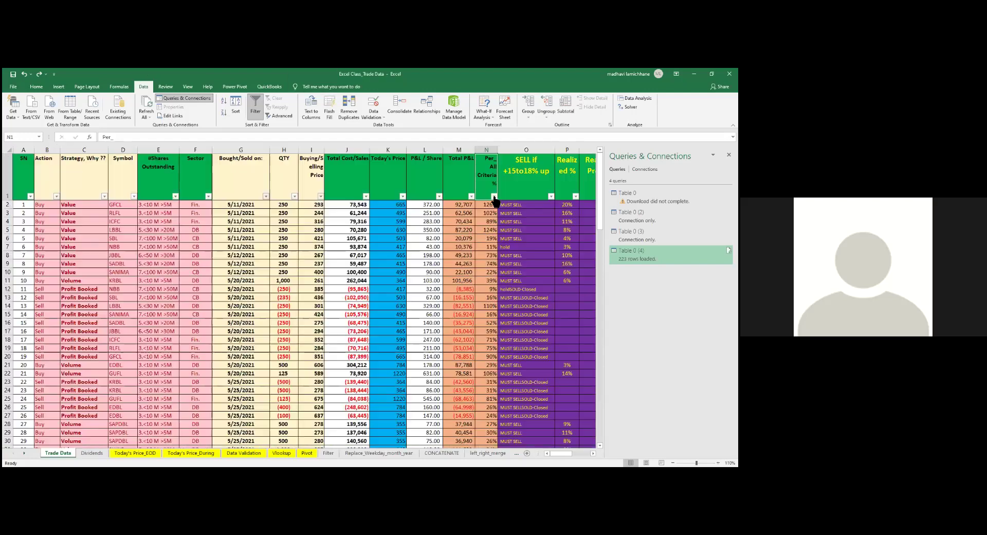
- Try to filter the Per_ All Criteria % column with a Greater Than number condition
key("alt+Down")
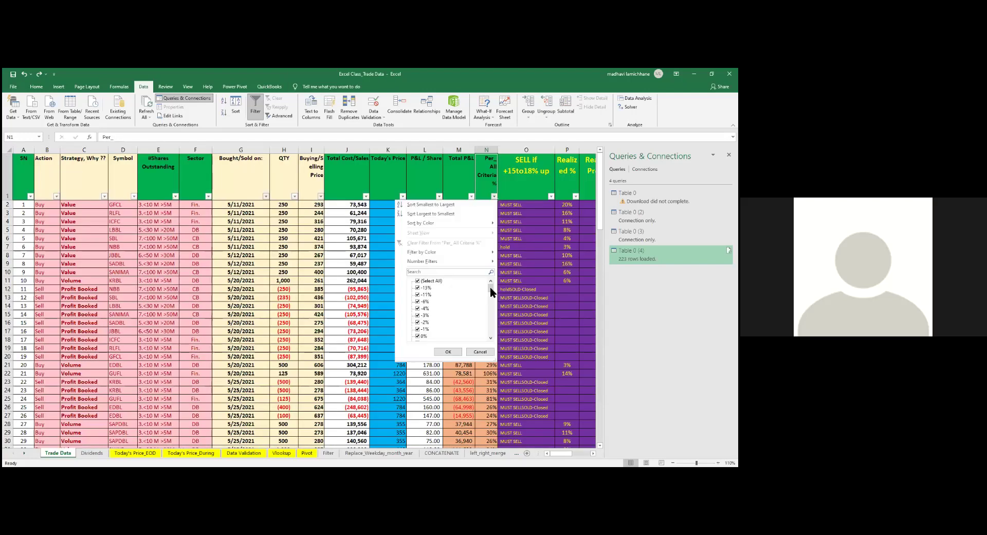
left_click_drag(491, 291, 499, 345)
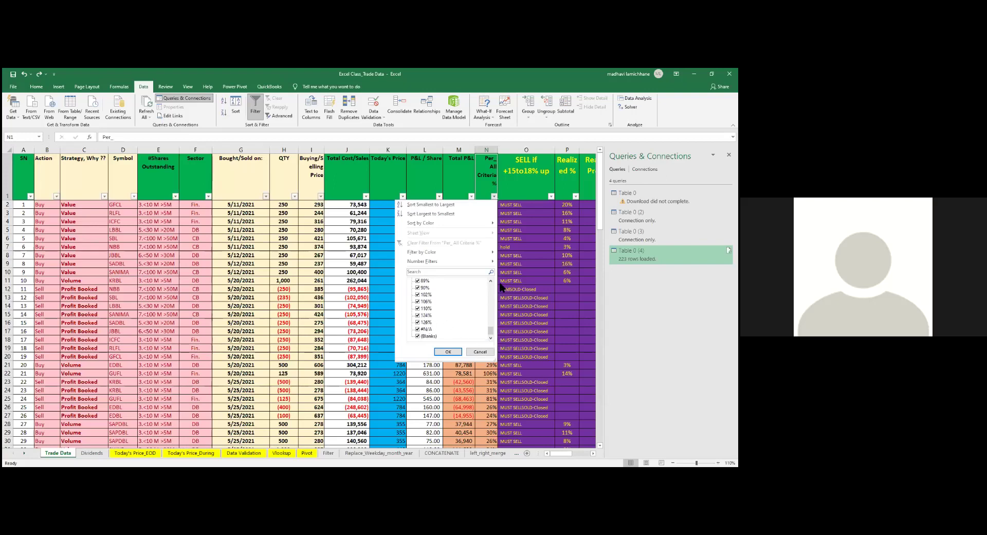
mouse_move(467, 257)
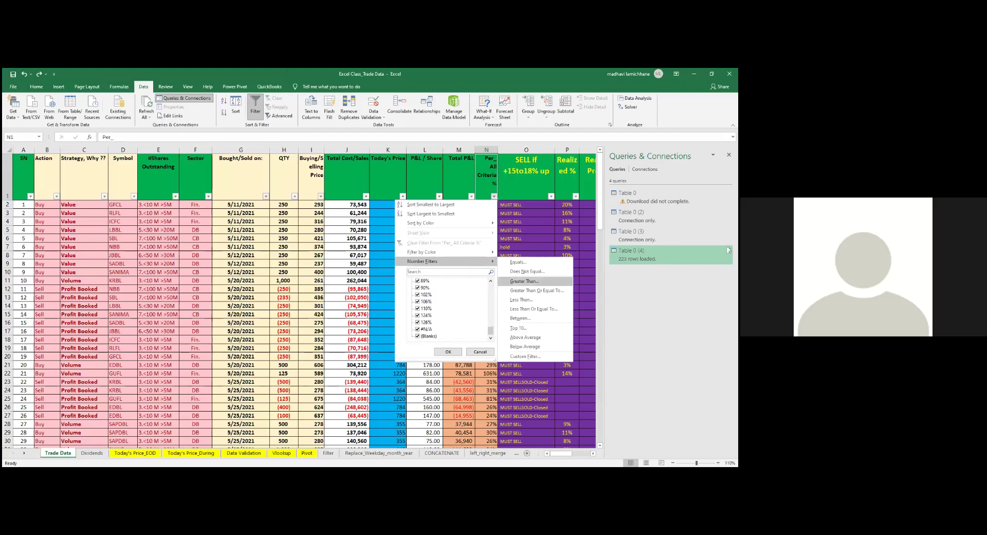
left_click(526, 281)
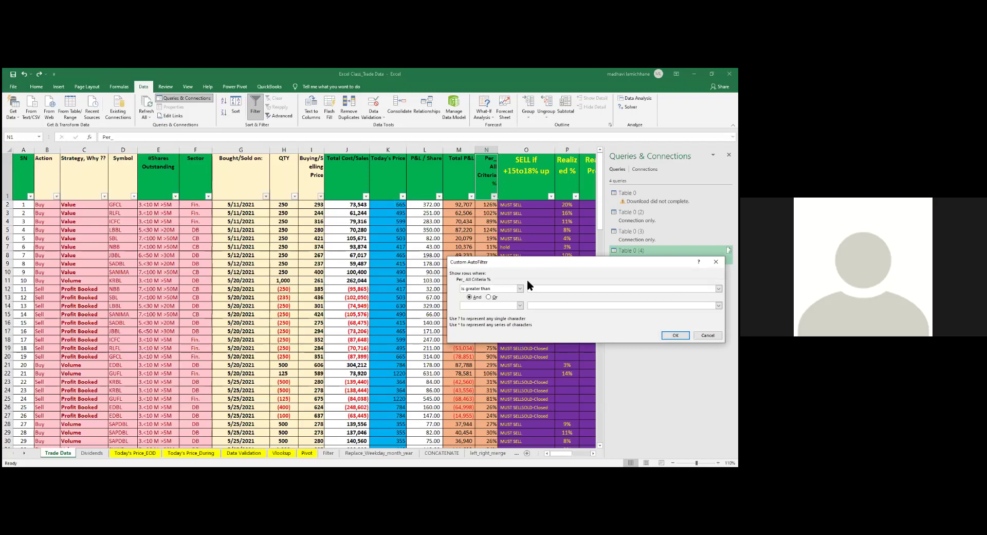
key("Return")
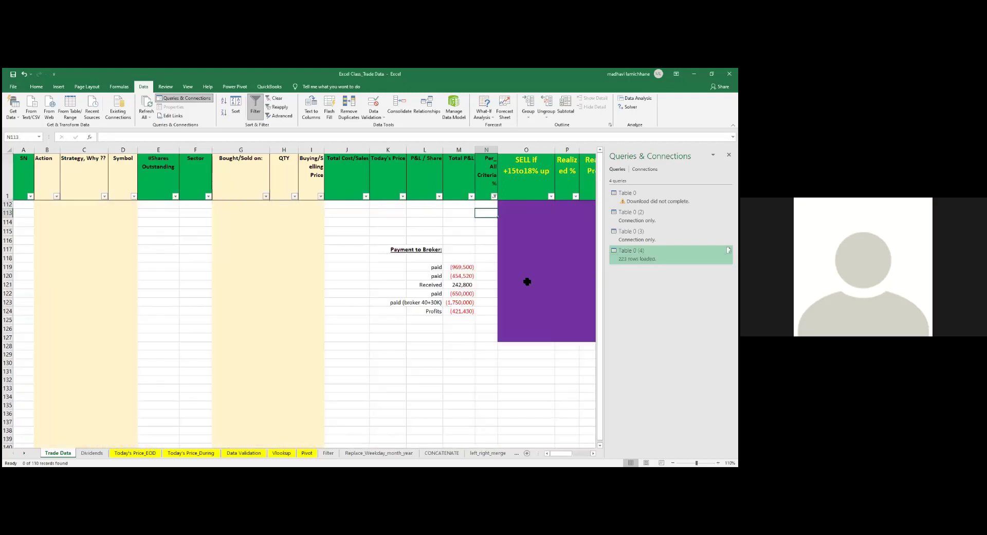
- Correct the Greater Than filter on the Per_ All Criteria % column so it keeps only the rows from 102% to 126%
left_click(494, 196)
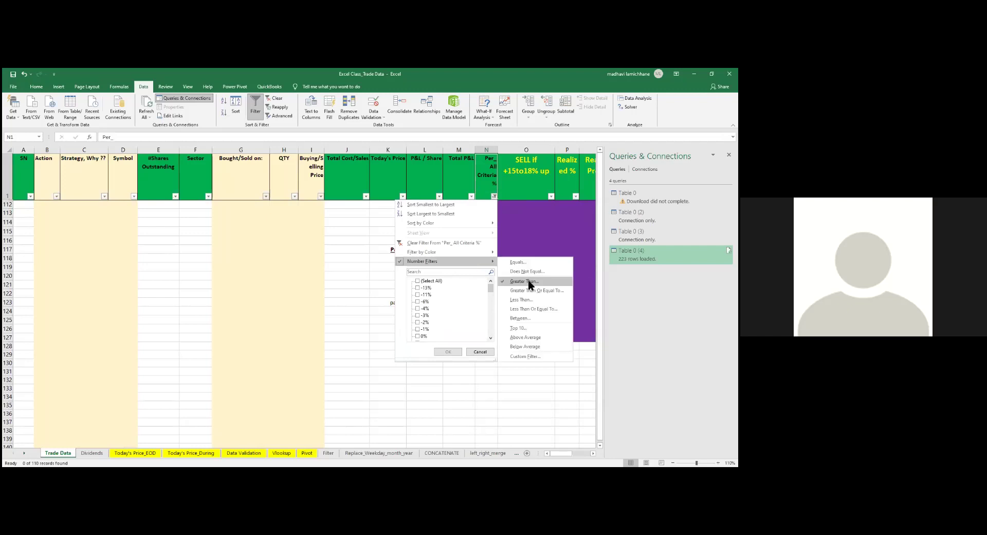
left_click(529, 281)
key("Return")
- Select the filtered percentages in the Per_ All Criteria % column from row 2 to row 22 to check them
key("Up")
key("Up")
key("Down")
key("Down")
key("Up")
key("Up")
key("Down")
key("shift+Down")
key("shift+Down")
key("shift+Down")
key("shift+Down")
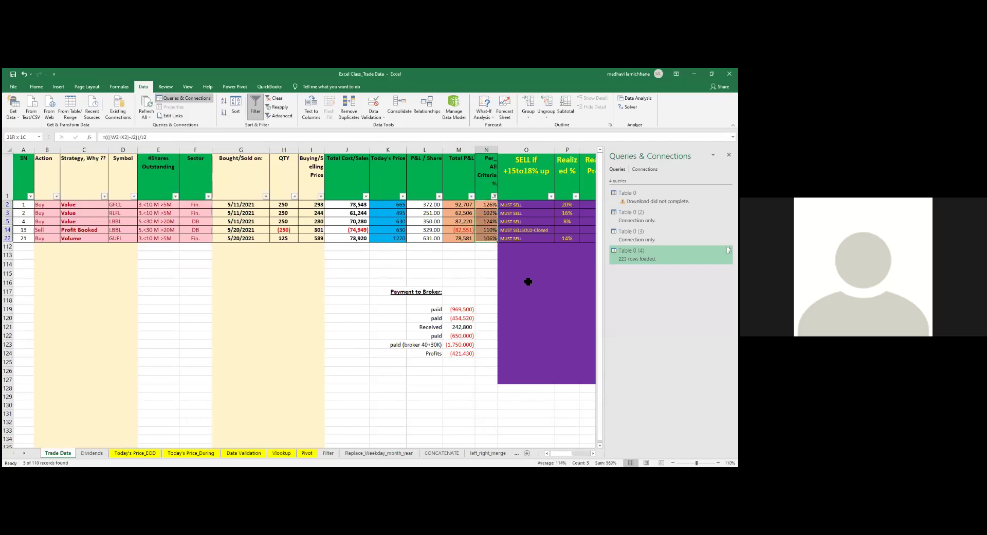
- Review the filtered trades' columns from Total P&L back to the first Bought/Sold on: date
key("Up")
key("Left")
key("Left")
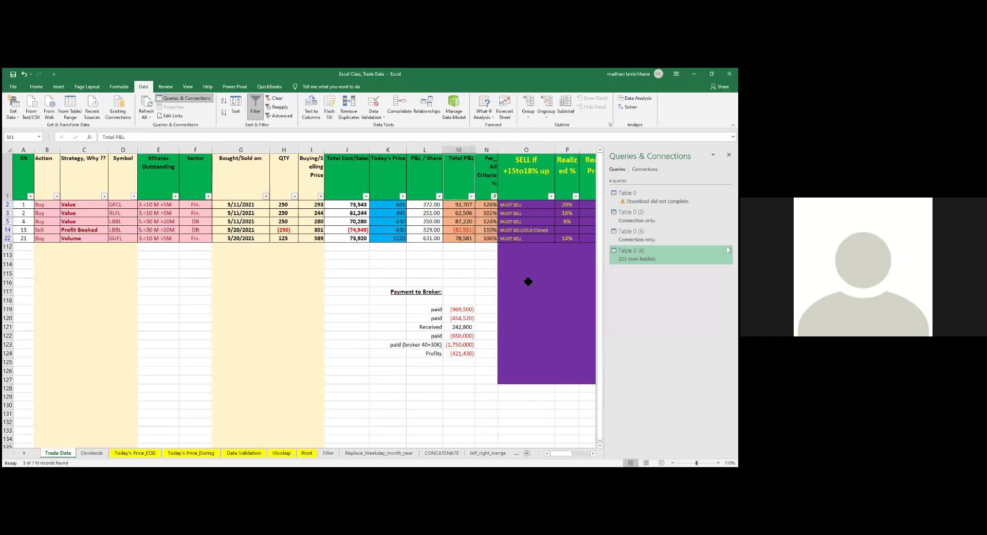
key("Left")
key("Left")
key("Left")
key("Left")
key("Left")
key("Down")
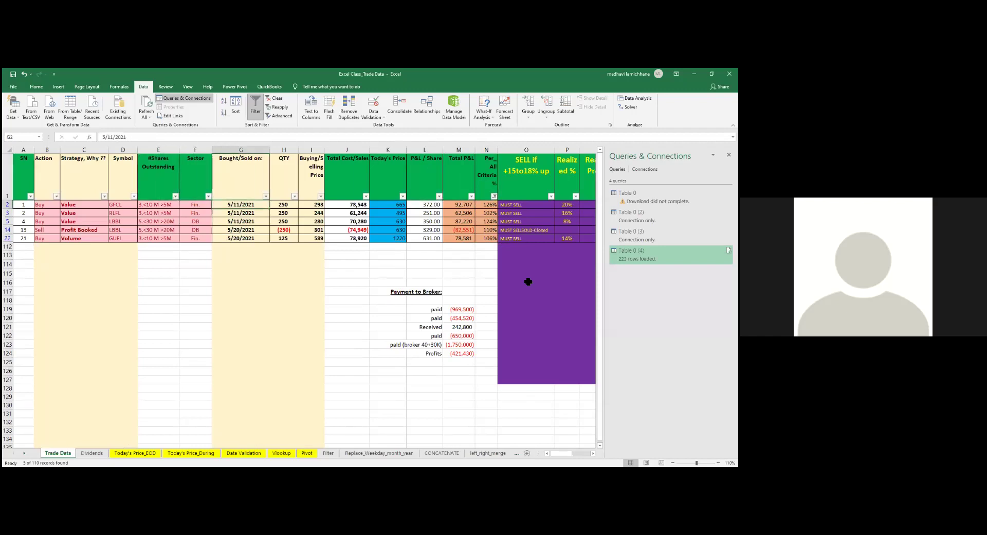
- Examine the header row of the filtered trades across to the For Buy column
key("Up")
key("Right")
key("Right")
key("Right")
key("Right")
key("Right")
key("Right")
key("Right")
key("Right")
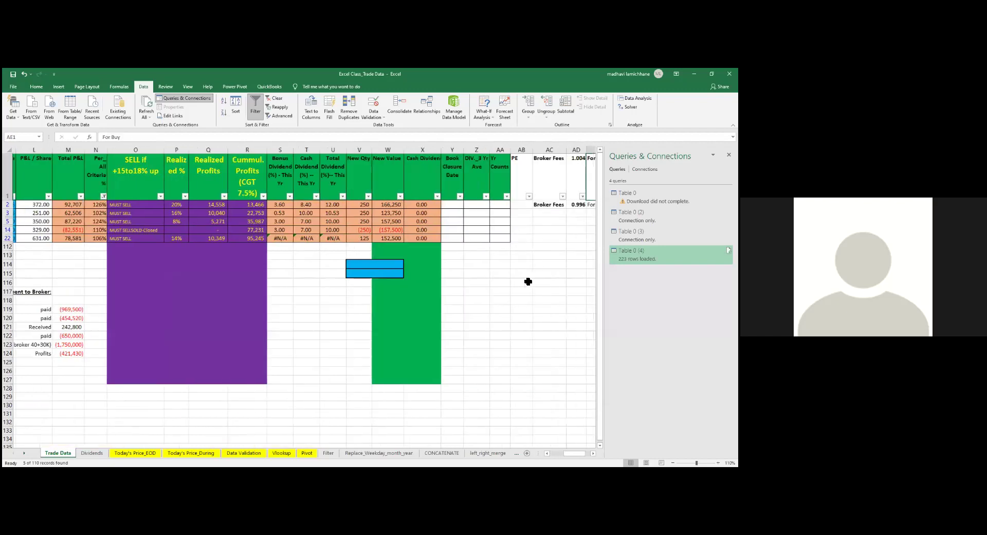
- Filter the Per_ All Criteria % column with a Less Than condition that keeps percentages from -13% to 0%, and select the filtered percentages
key("Home")
key("Right")
key("Right")
key("Right")
key("Right")
key("Right")
key("Right")
key("Right")
key("Right")
key("Right")
key("Right")
key("Right")
key("Right")
key("Right")
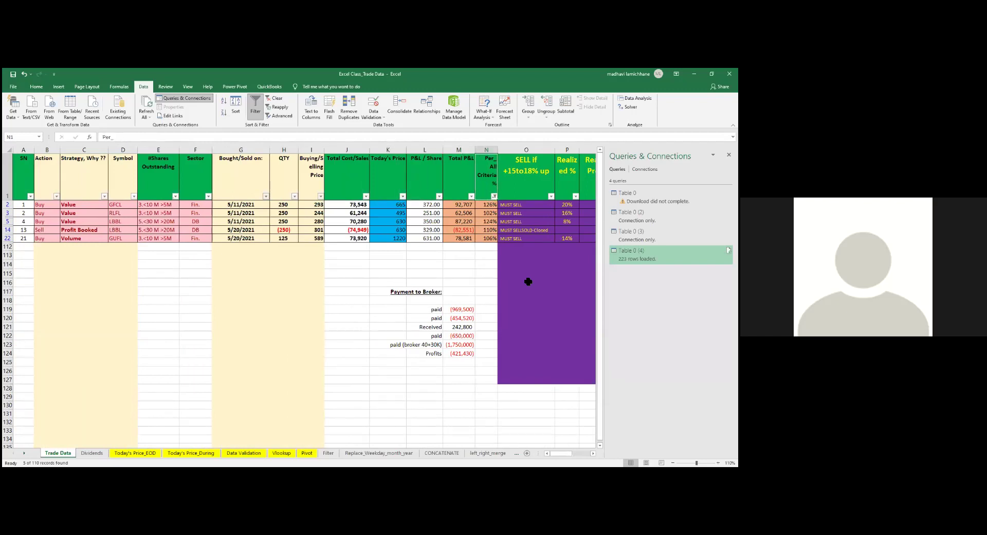
key("alt+Down")
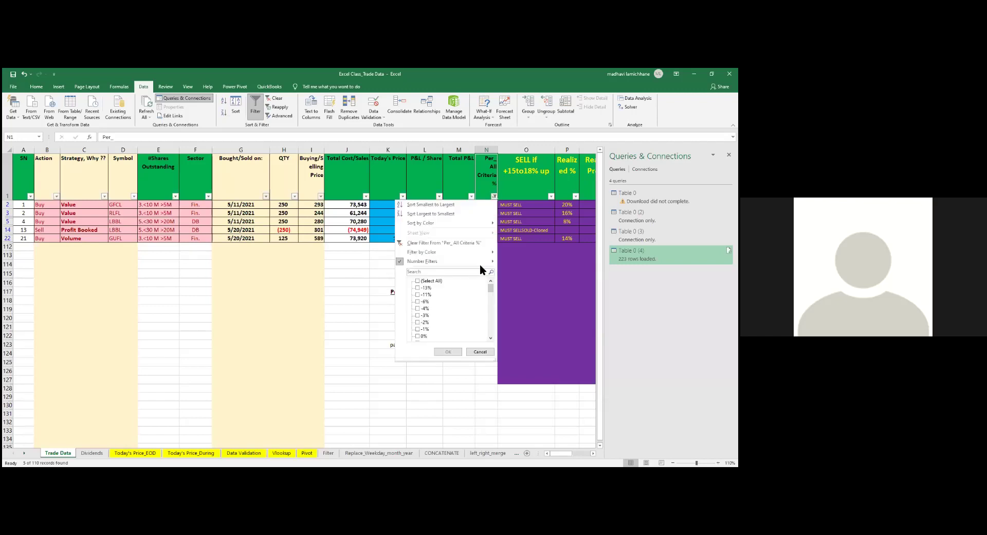
mouse_move(480, 263)
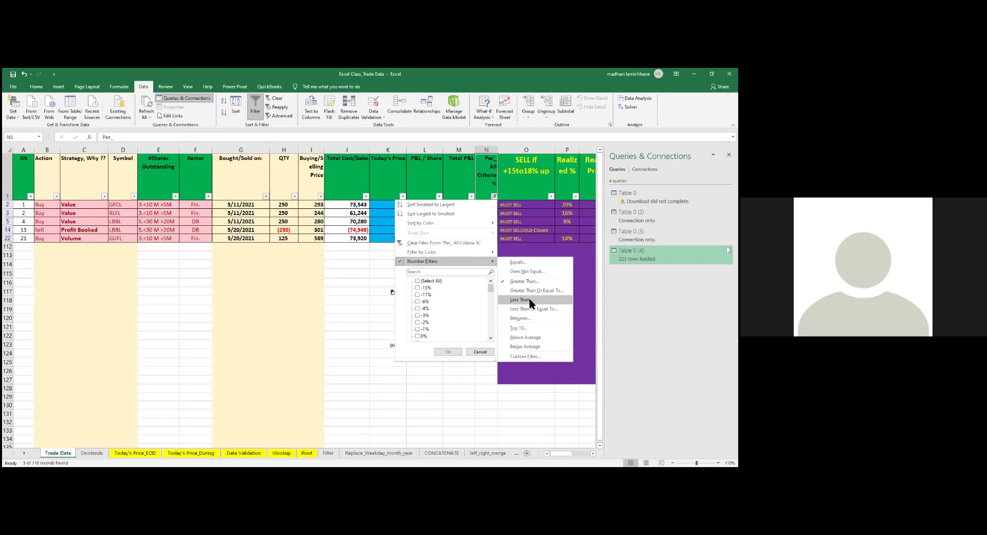
left_click(531, 300)
key("Return")
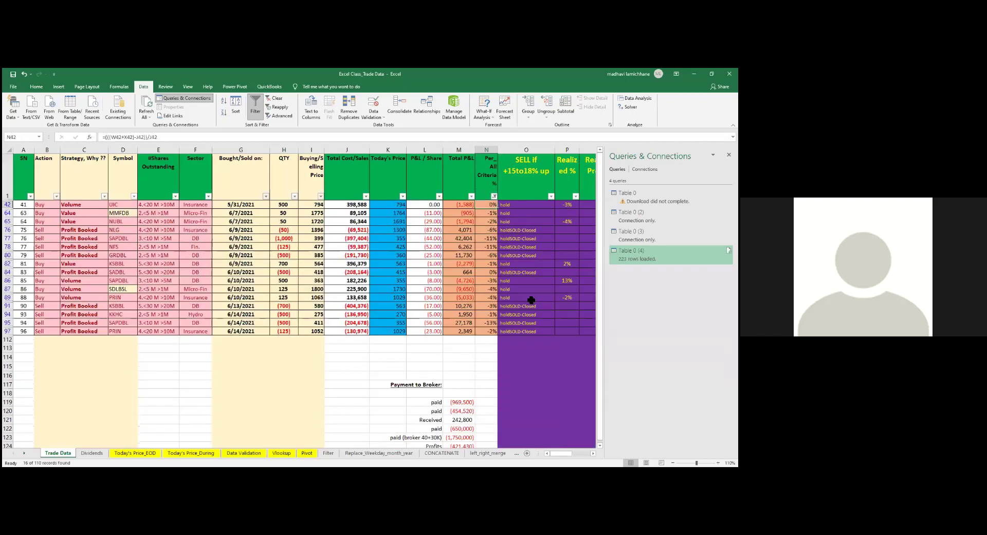
key("ctrl+shift+Down")
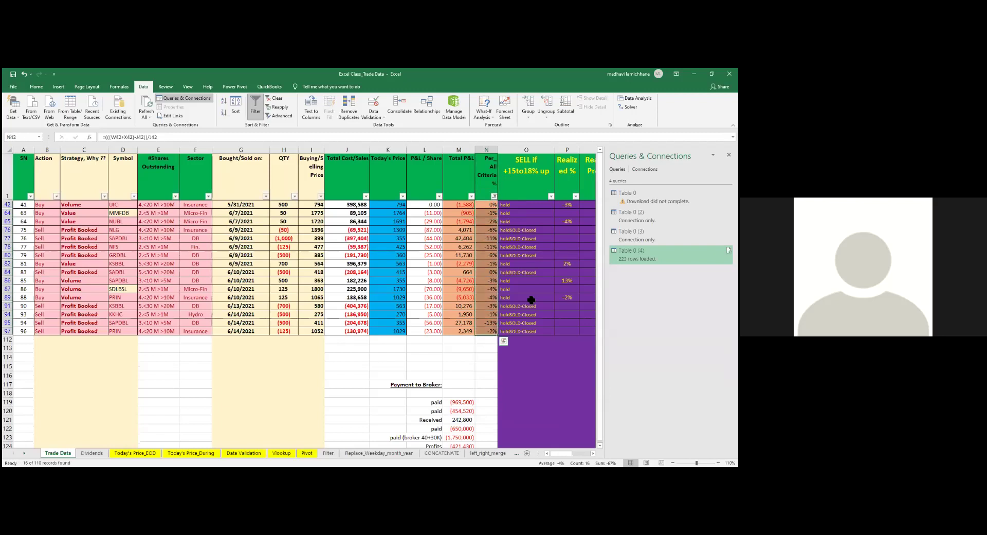
key("ctrl+Up")
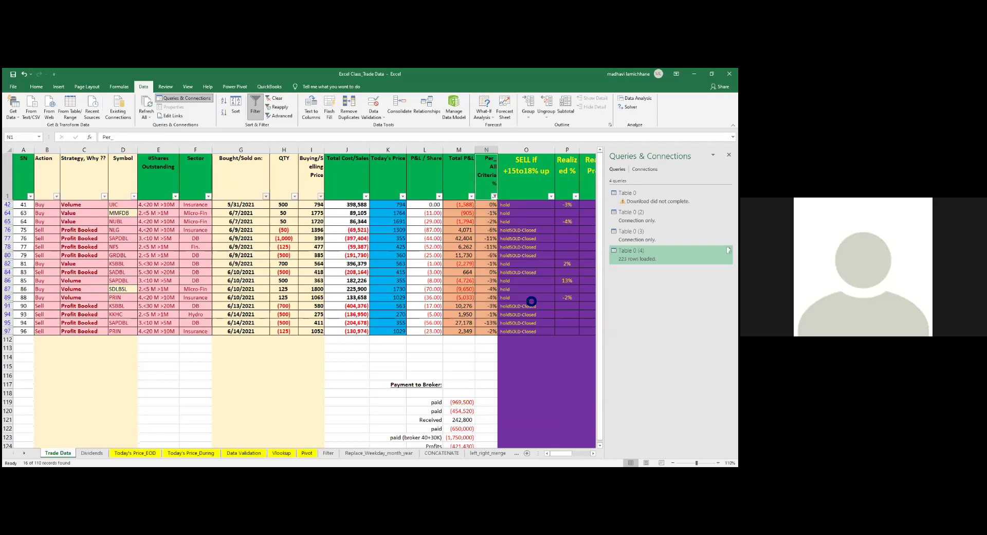
- Try to filter the Per_ All Criteria % column with a Between condition from 0 to 20
key("alt+Down")
mouse_move(470, 260)
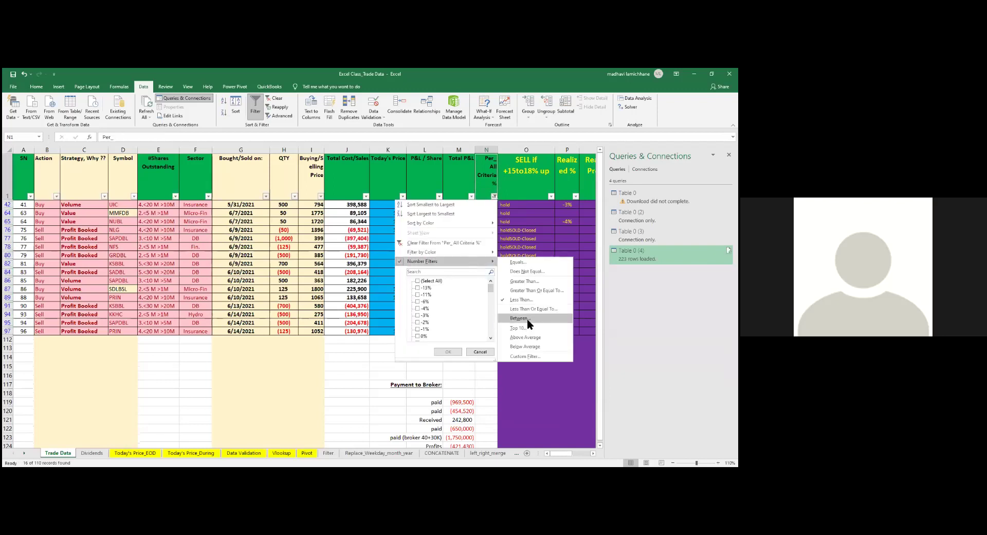
left_click(527, 317)
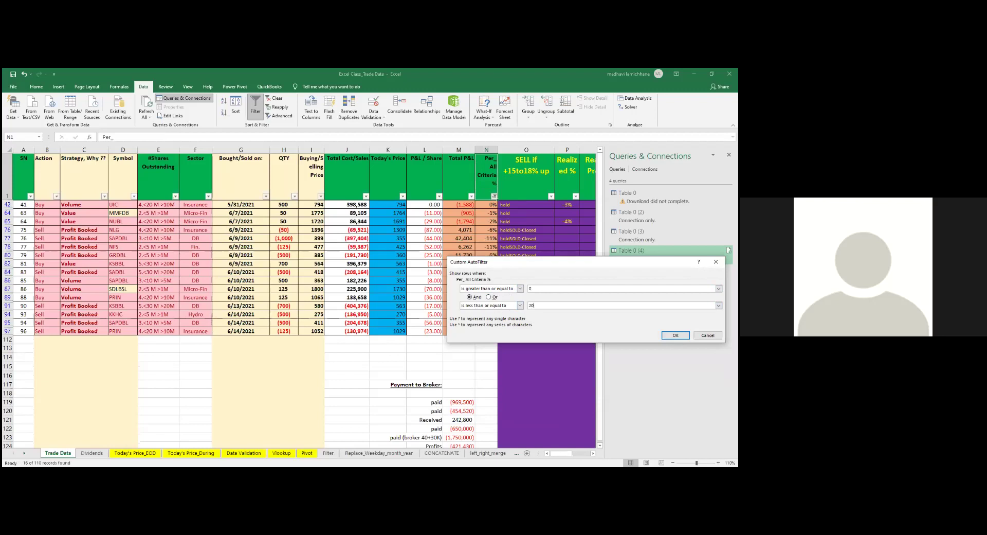
key("Tab")
key("Return")
key("Down")
key("Up")
key("Up")
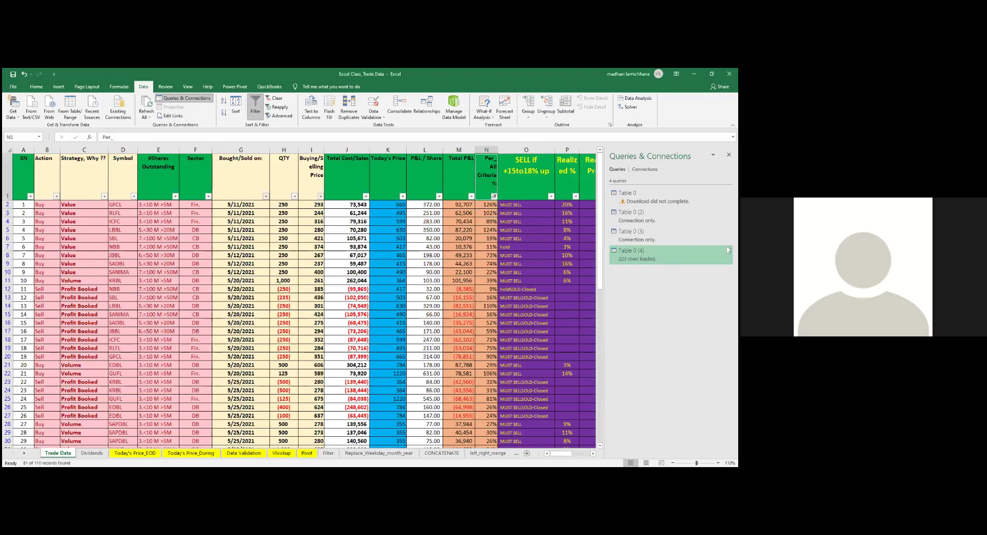
key("alt+Down")
mouse_move(474, 262)
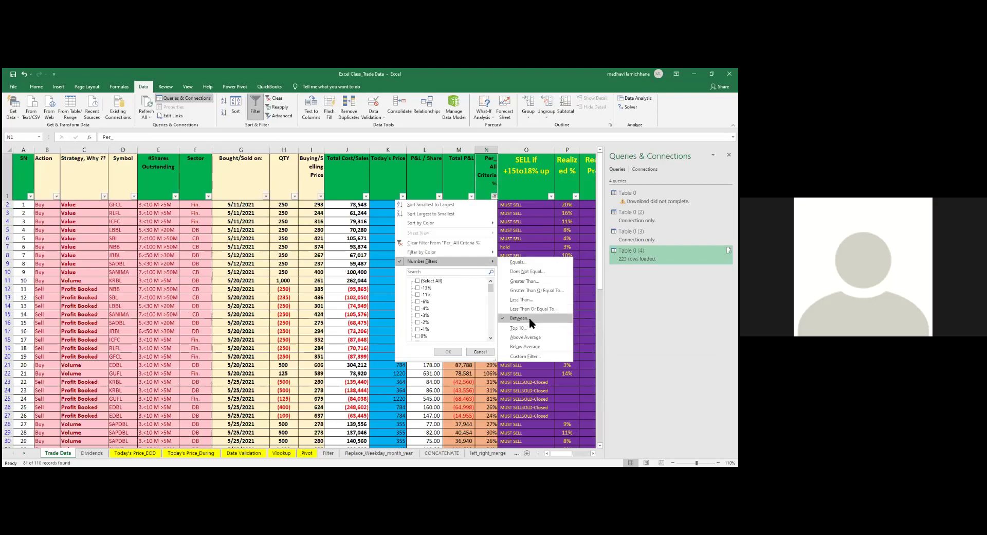
left_click(529, 317)
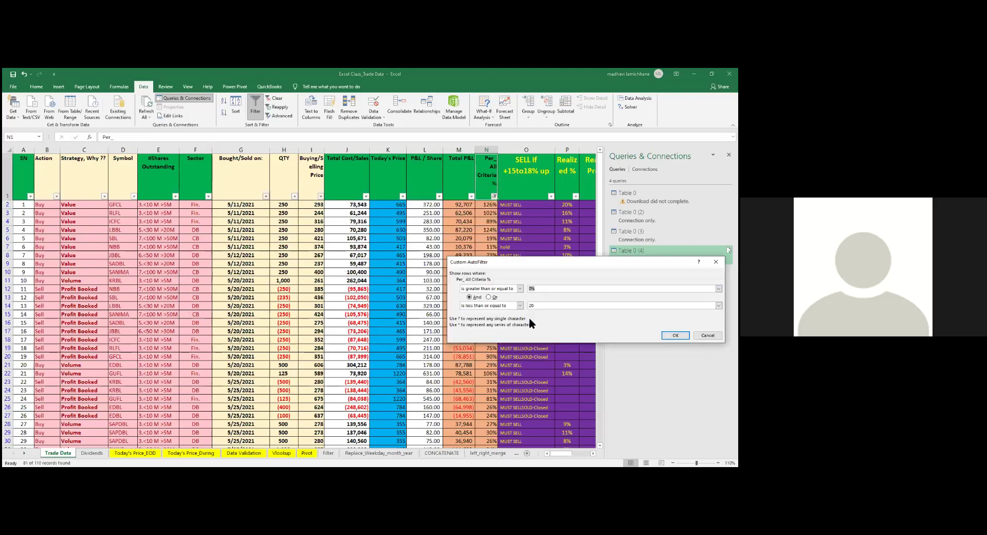
key("Return")
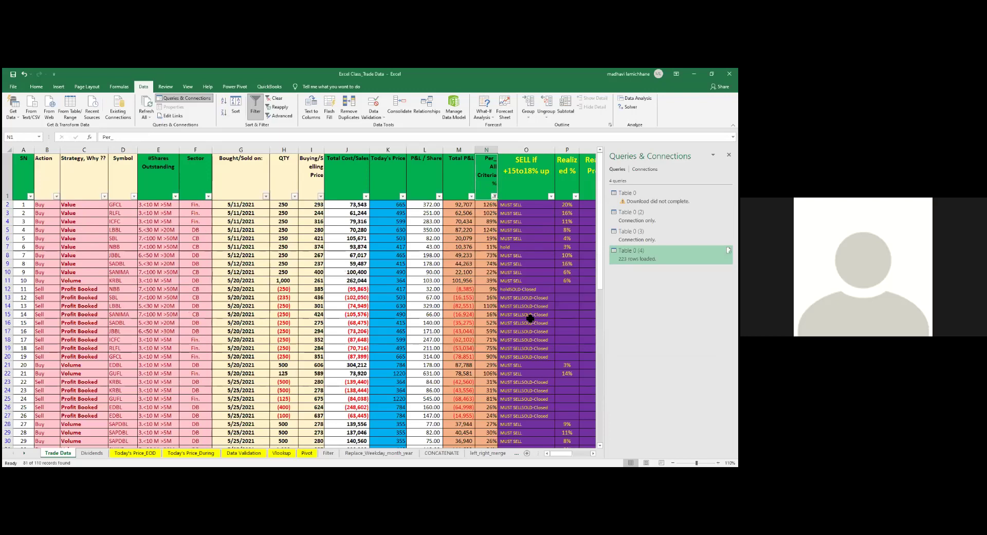
- Correct the Between filter on the Per_ All Criteria % column to cover values from 0 to .2
left_click(494, 197)
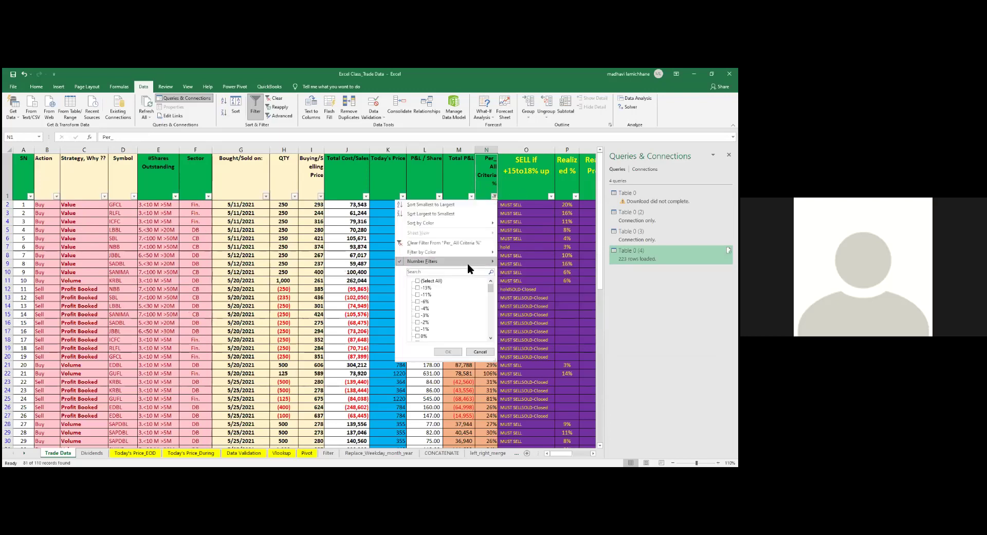
mouse_move(467, 264)
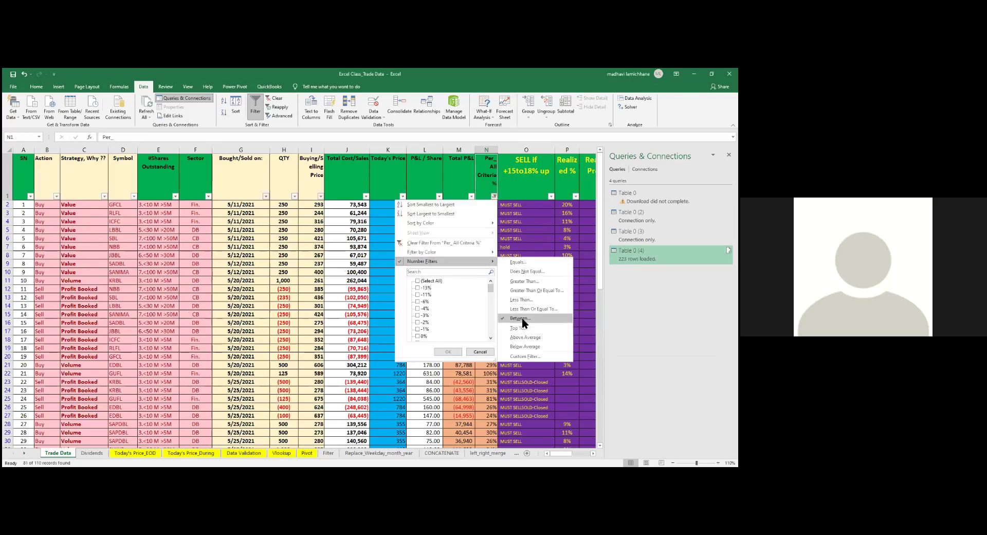
left_click(523, 317)
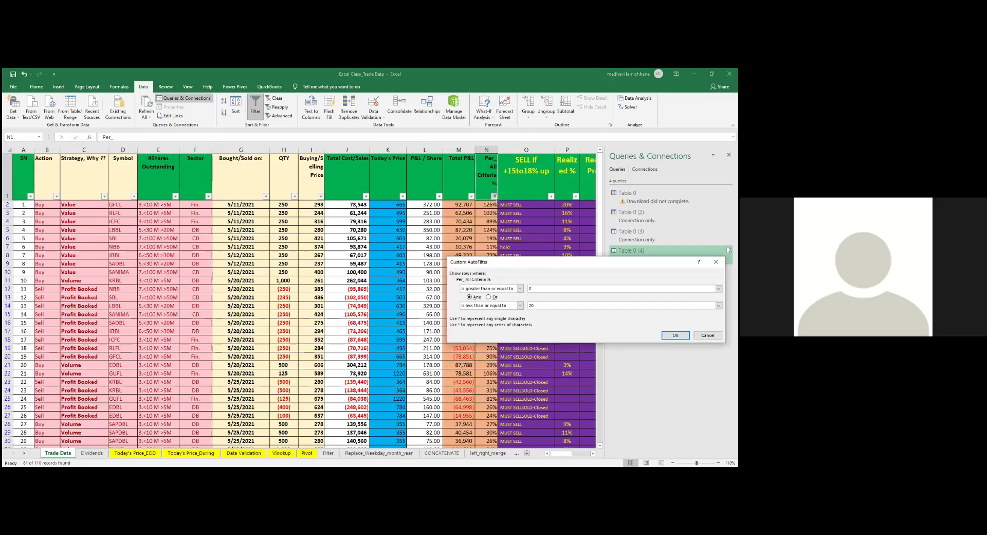
double_click(534, 307)
type(".2")
key("Return")
key("Down")
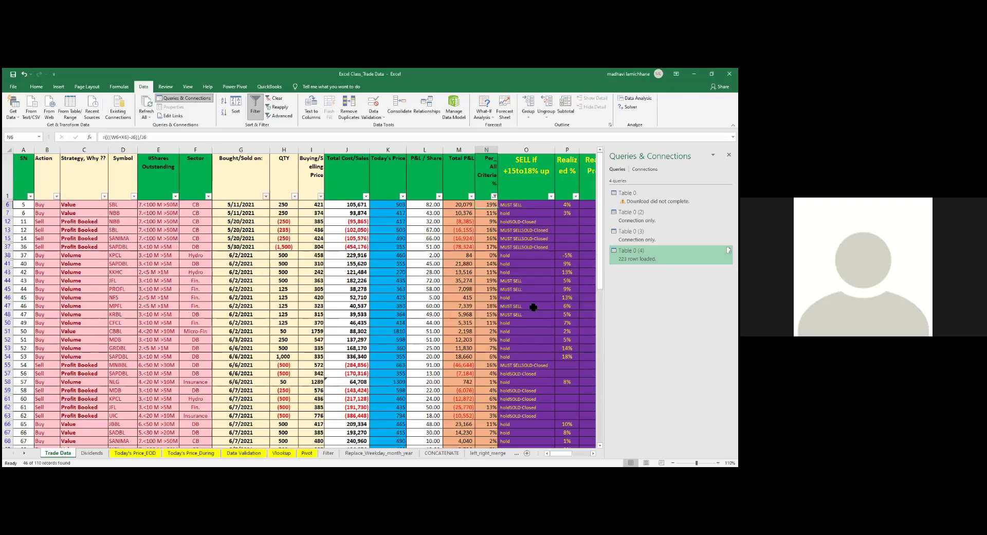
- Select the filtered percentages in the Per_ All Criteria % column down to the last trade to check them
key("ctrl+shift+Down")
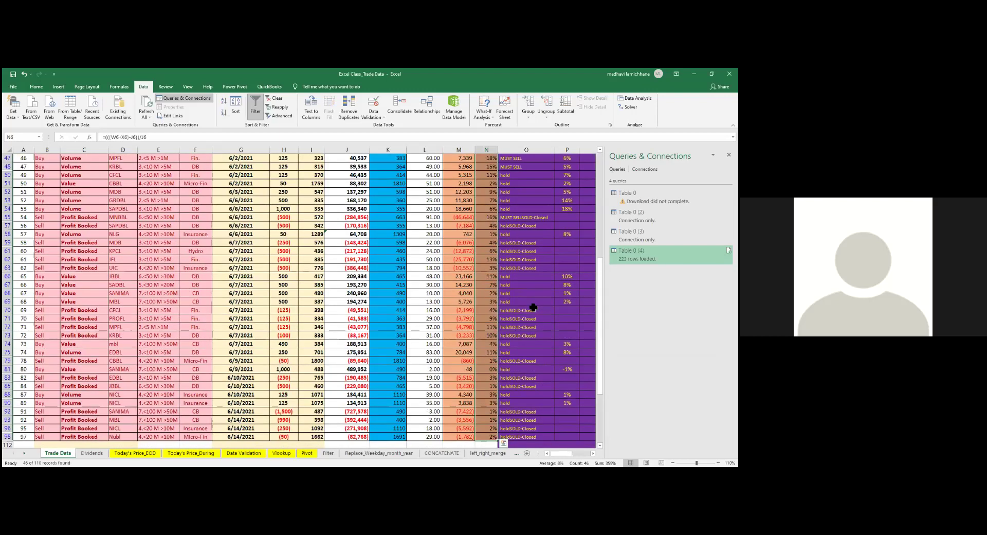
key("ctrl+q")
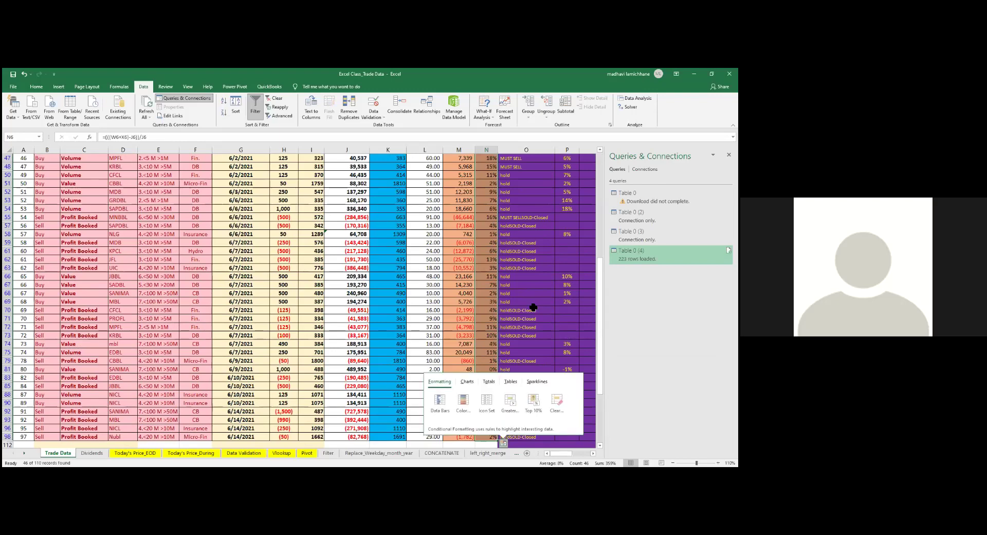
key("Escape")
- Clear the filter conditions by turning the filter off and on again for the trade table's headers
key("ctrl+Up")
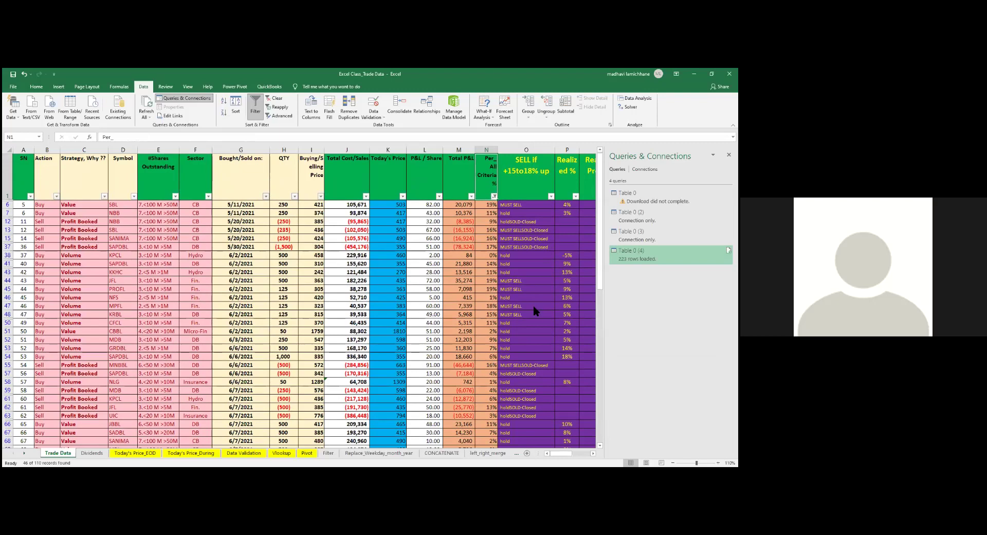
key("ctrl+shift+l")
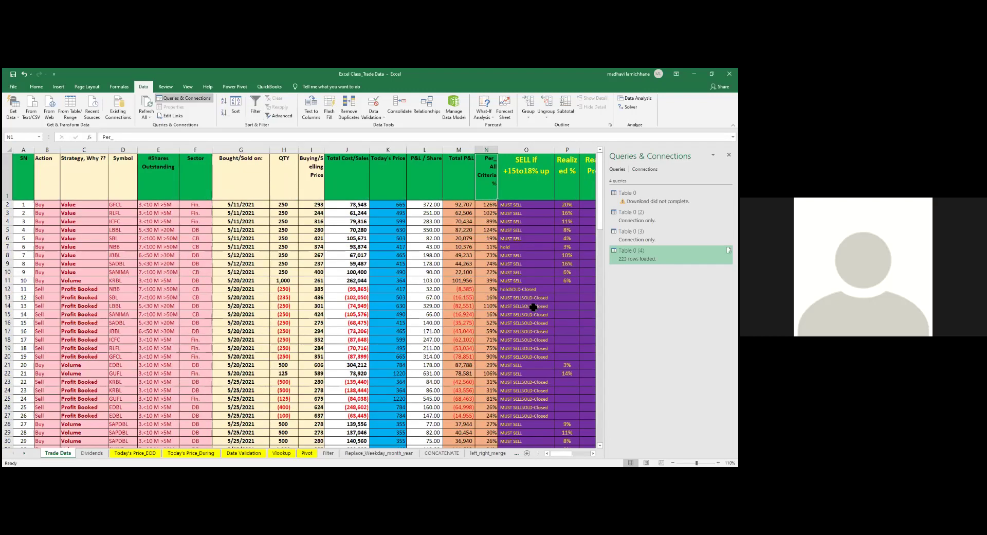
key("ctrl+shift+l")
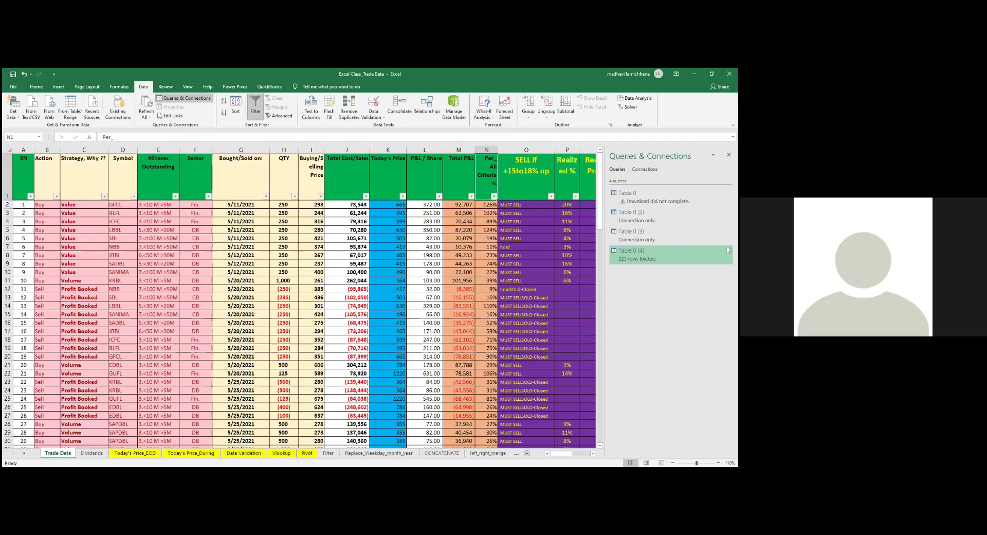
- Examine the extent of the unfiltered trade data down to SN 109 and across to the For Buy column
key("ctrl+Down")
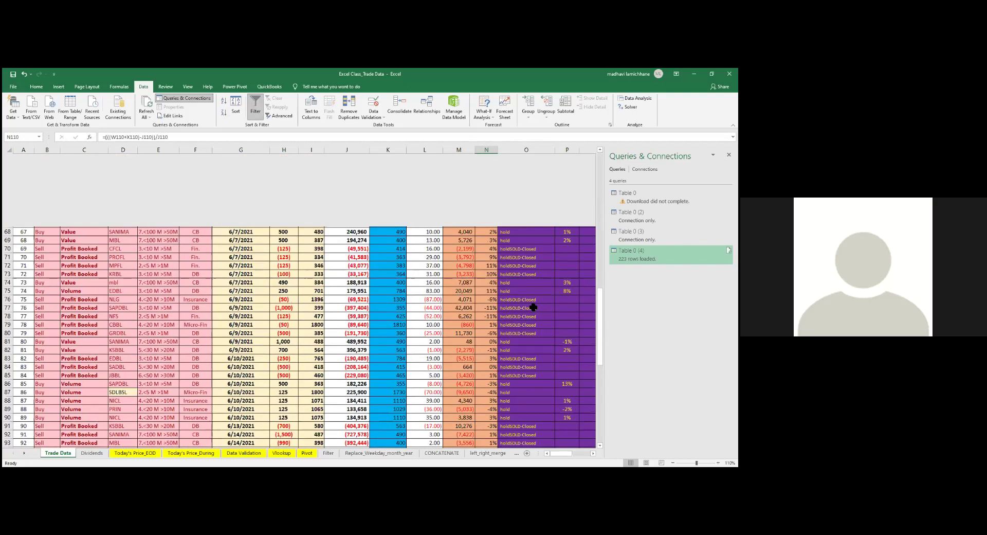
key("ctrl+Up")
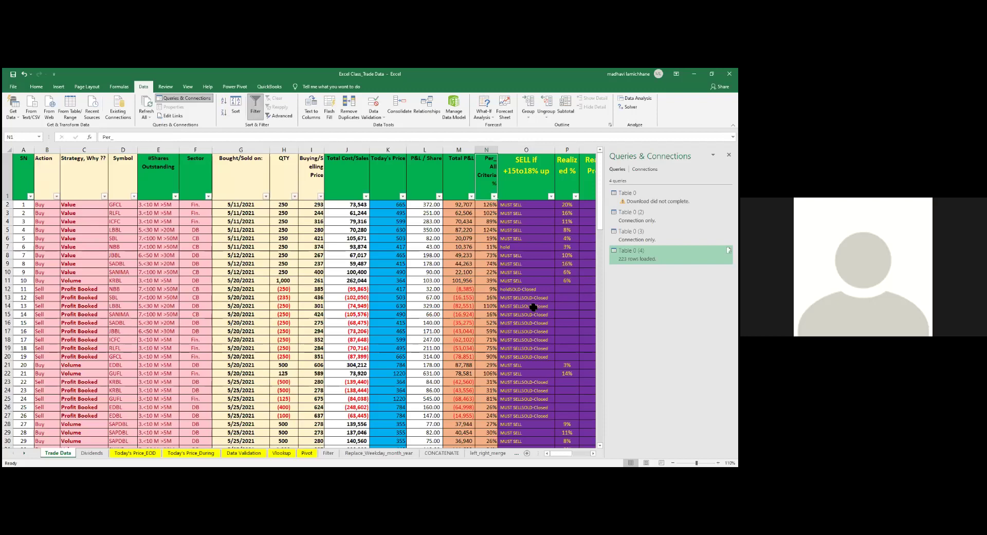
key("ctrl+Left")
key("ctrl+Down")
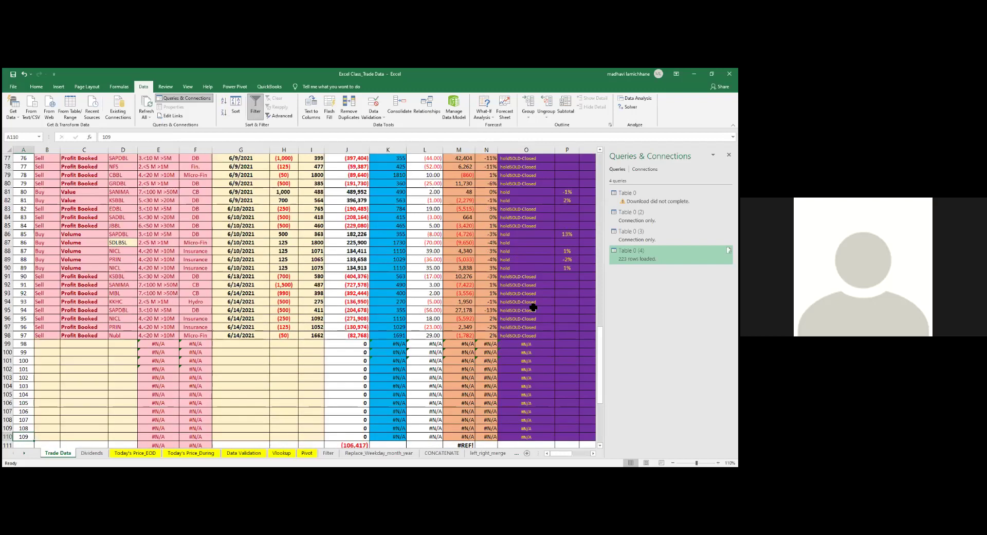
key("ctrl+Up")
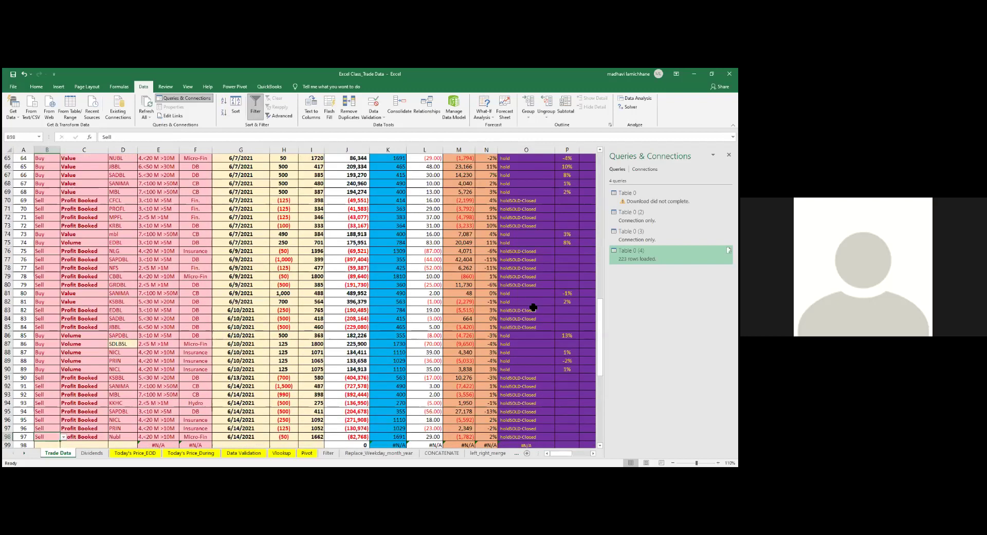
key("ctrl+Right")
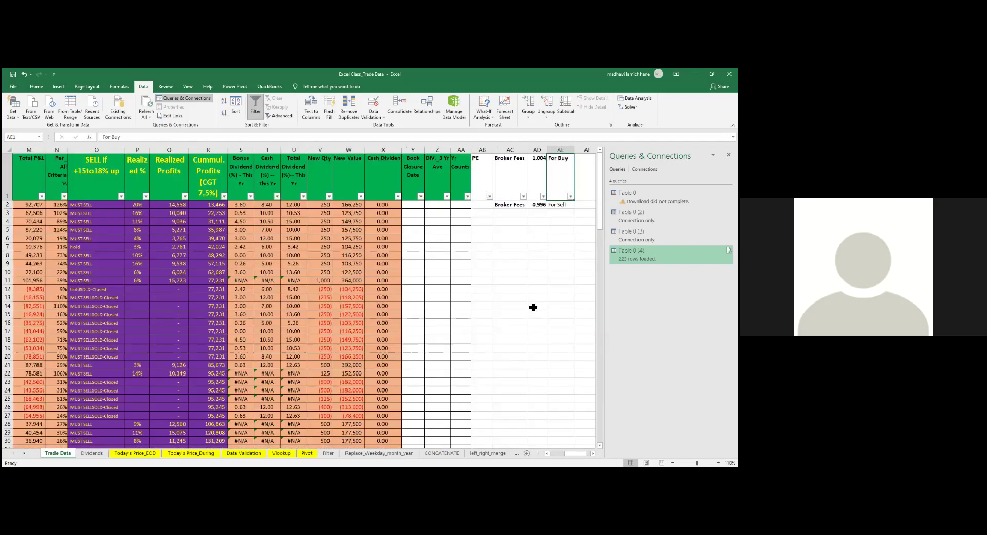
key("ctrl+Left")
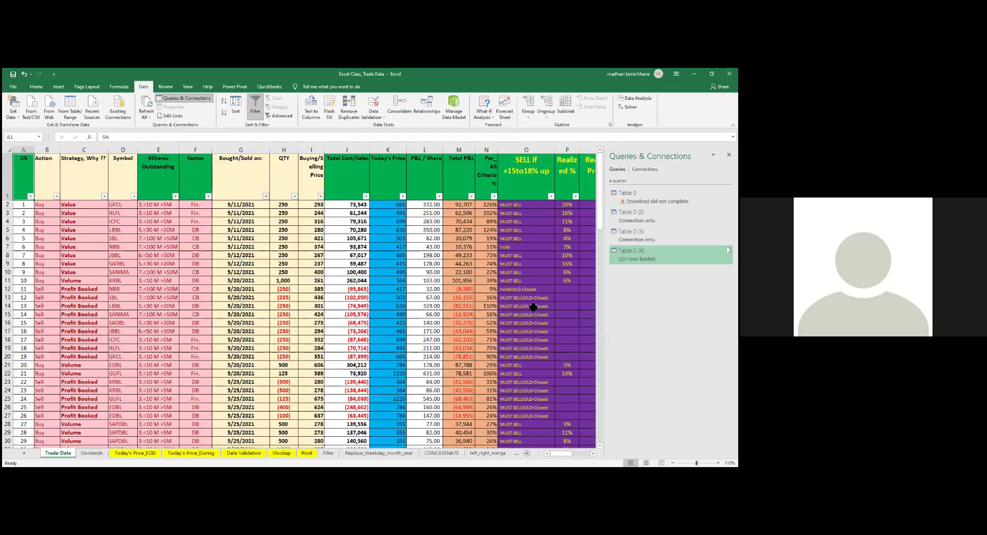
key("ctrl+Right")
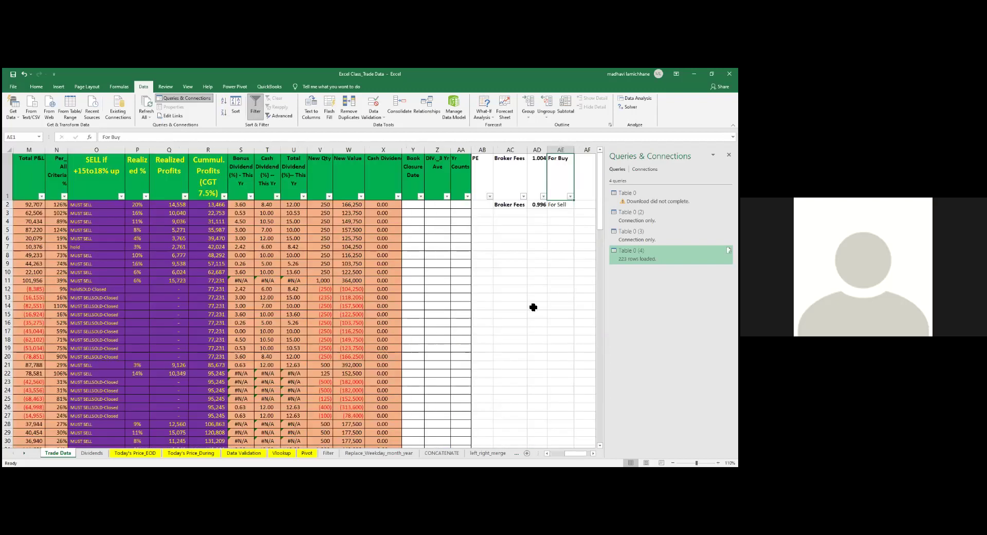
key("Left")
key("Left")
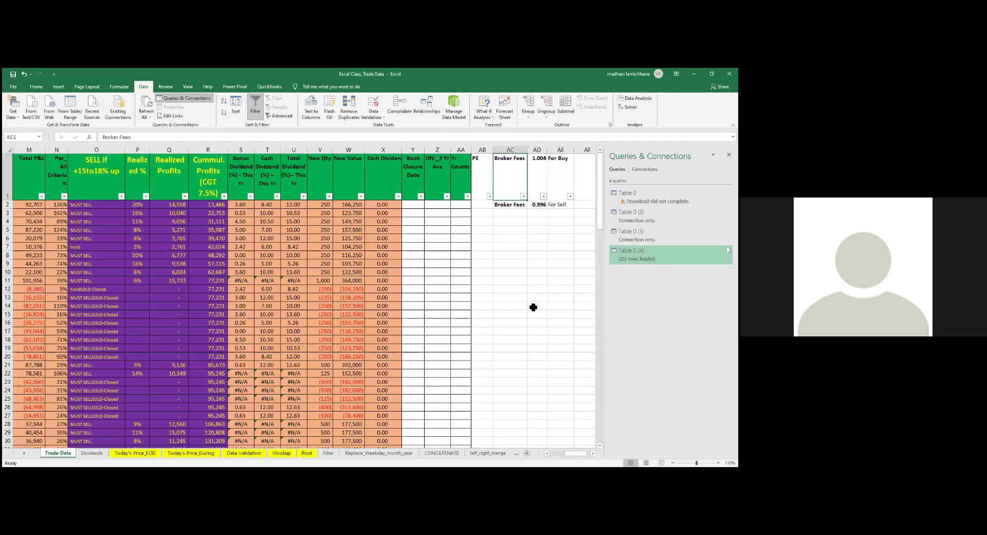
key("ctrl+Left")
key("ctrl+Down")
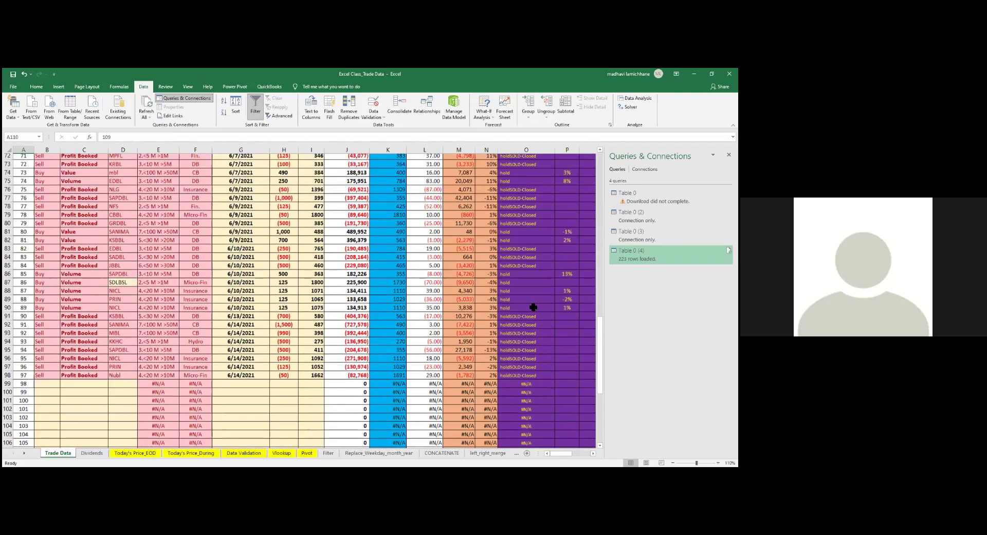
key("ctrl+Home")
scroll(533, 307, "right", 10)
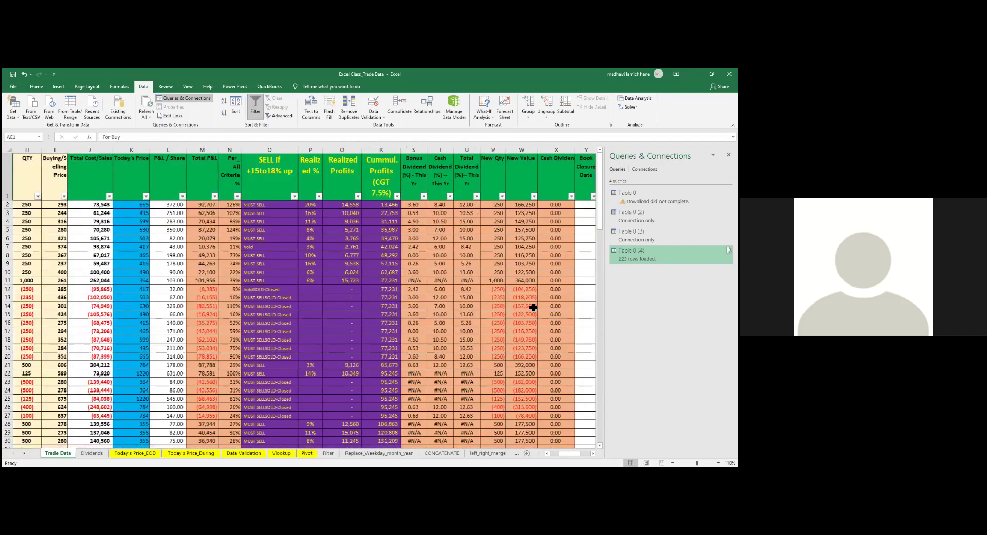
scroll(534, 307, "left", 10)
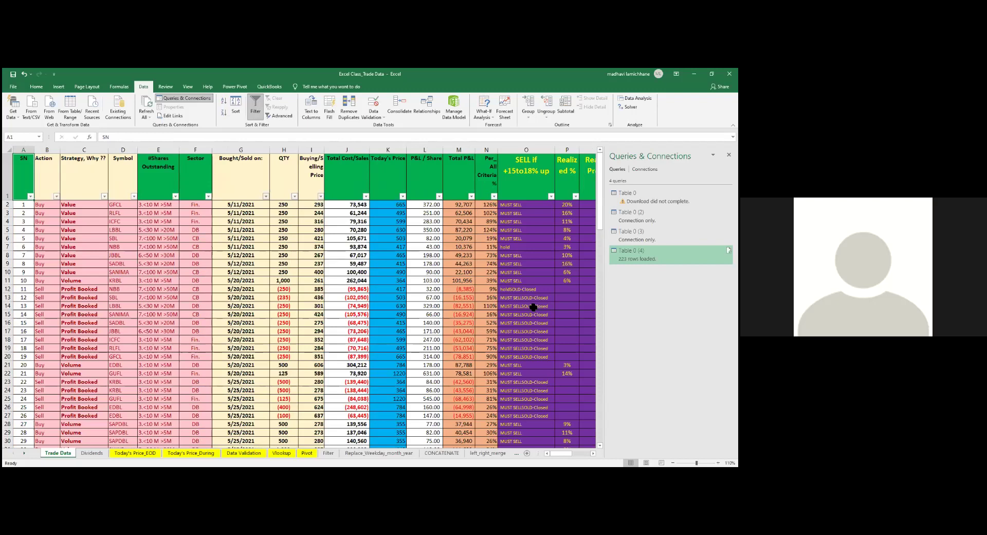
key("alt")
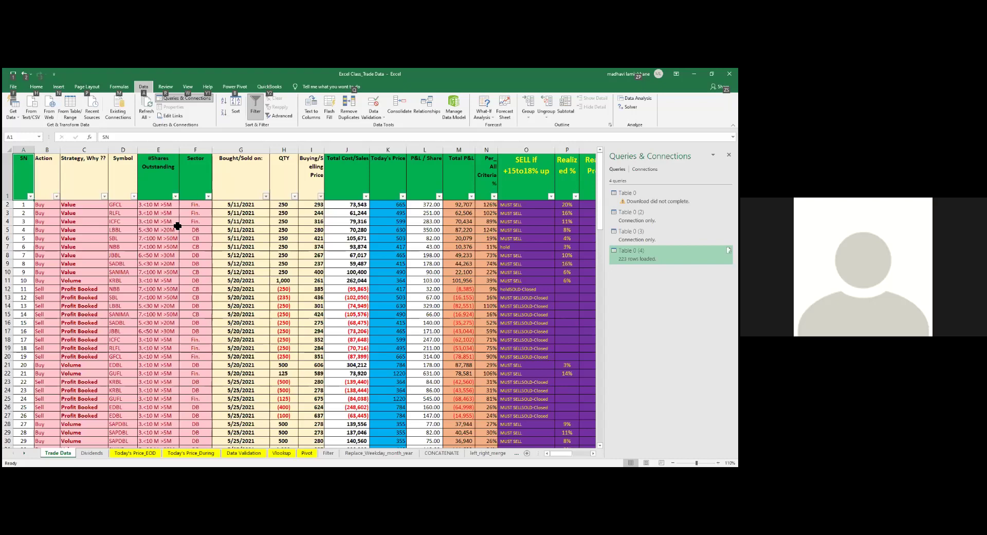
key("Escape")
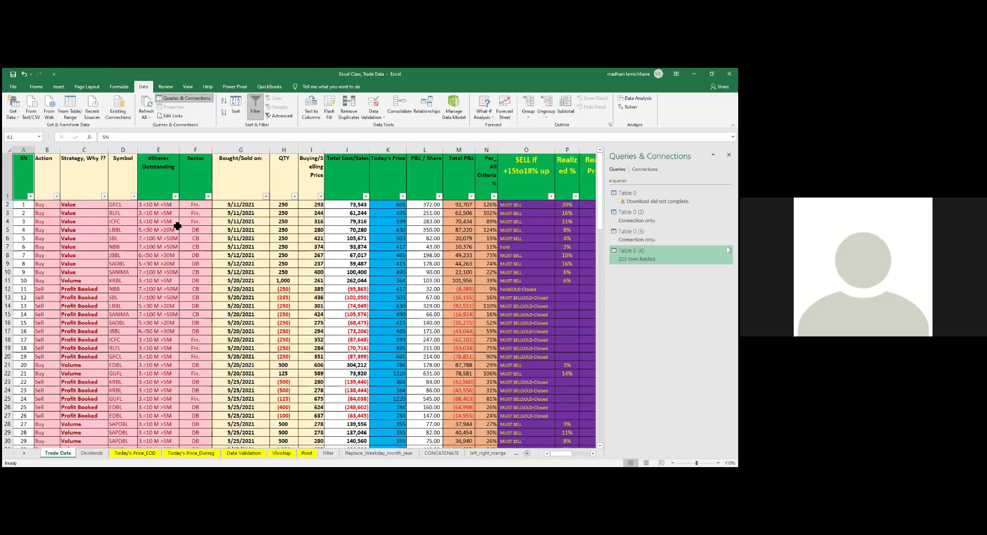
- Turn the filter on the Trade Data header row off and on again, reselecting it from the Bought/Sold on: header
left_click(49, 181)
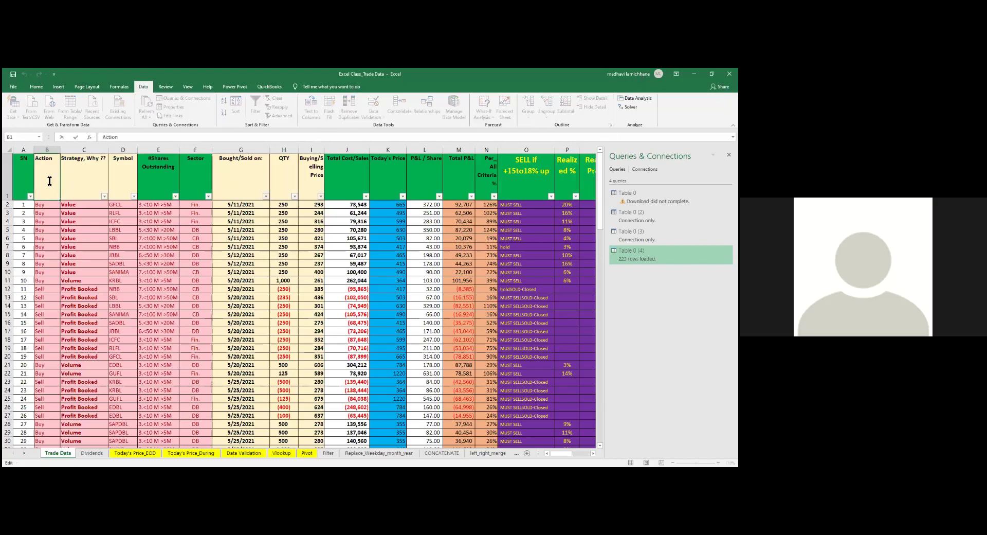
key("Right")
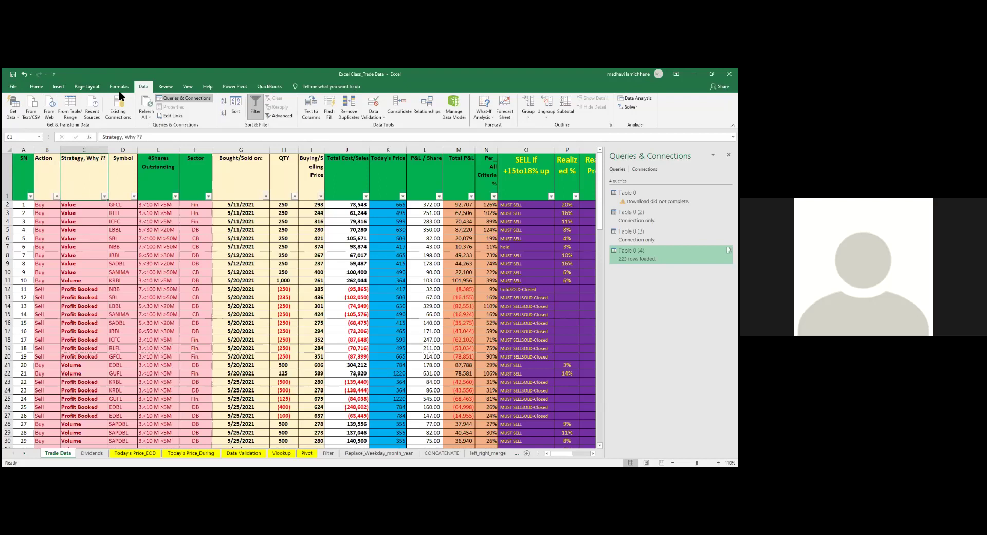
key("alt")
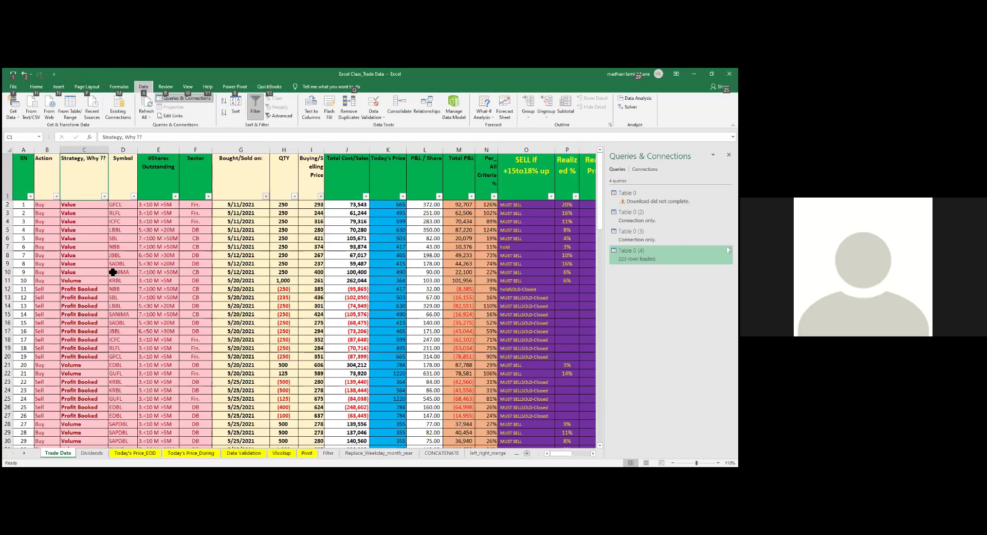
key("a")
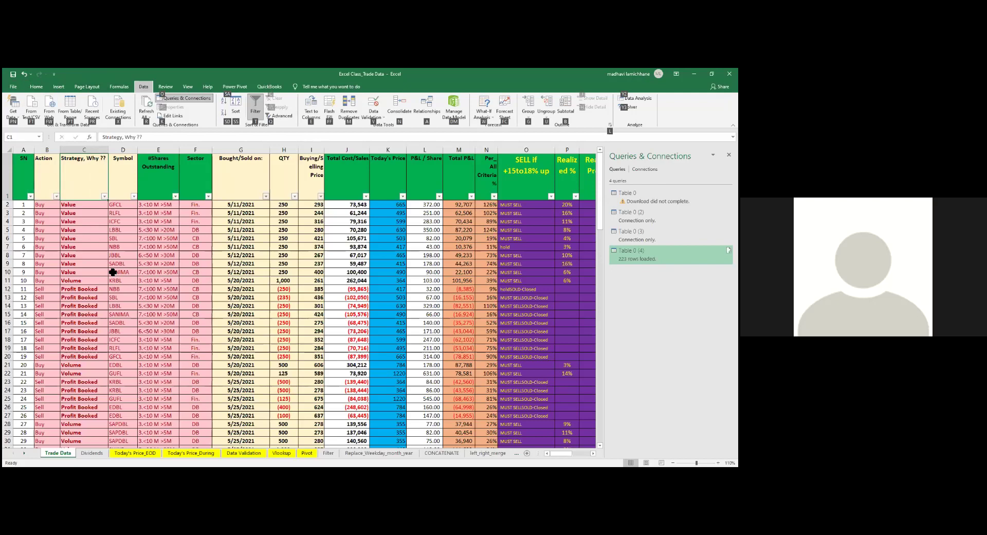
key("t")
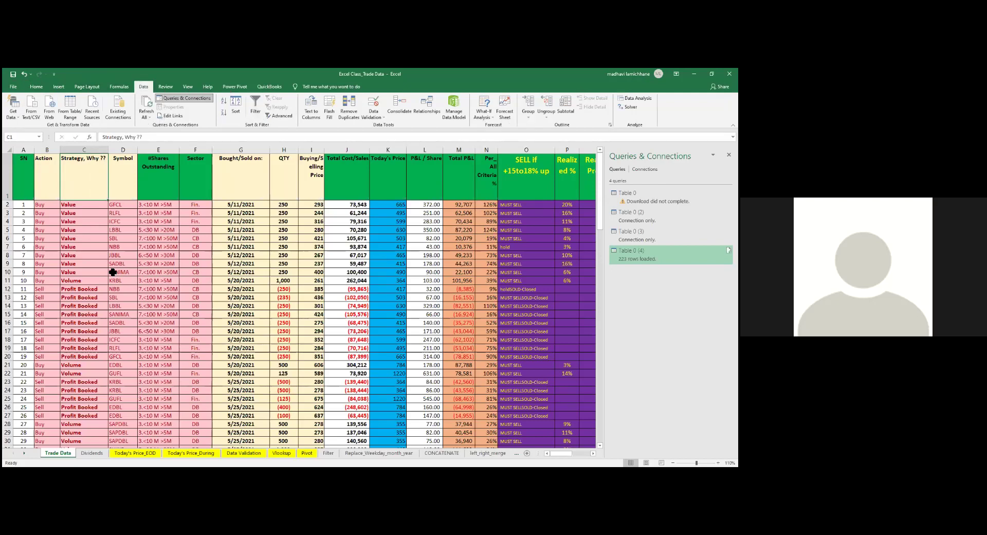
left_click(261, 181)
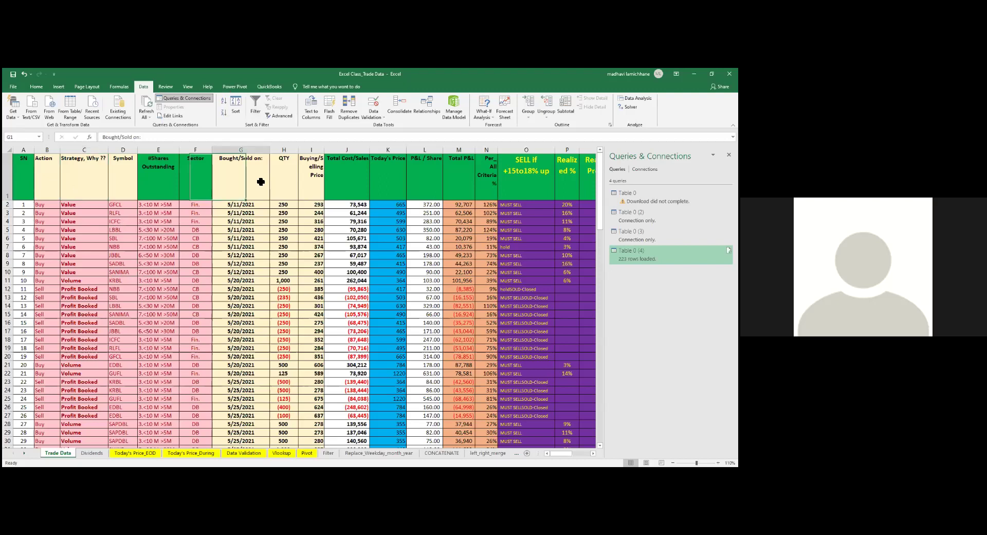
key("alt")
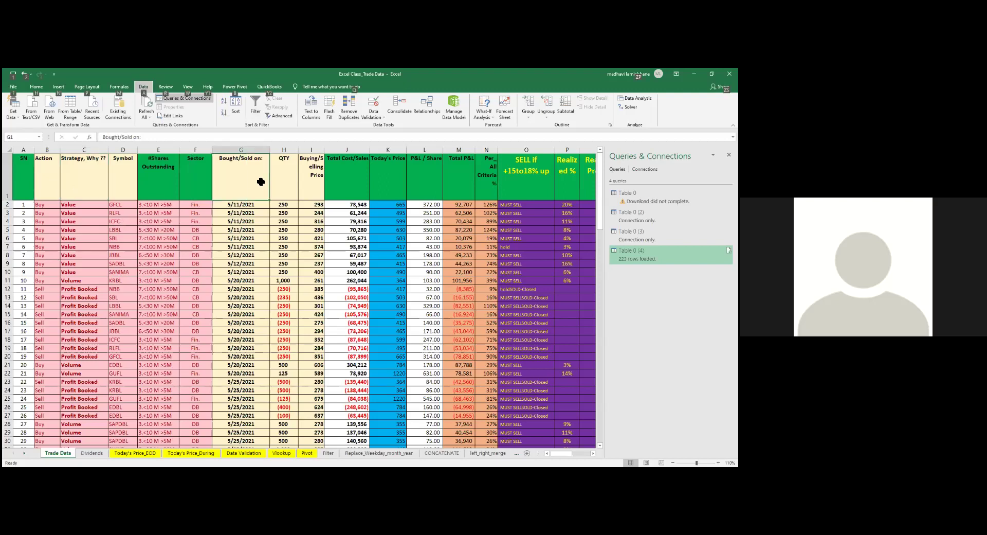
key("a")
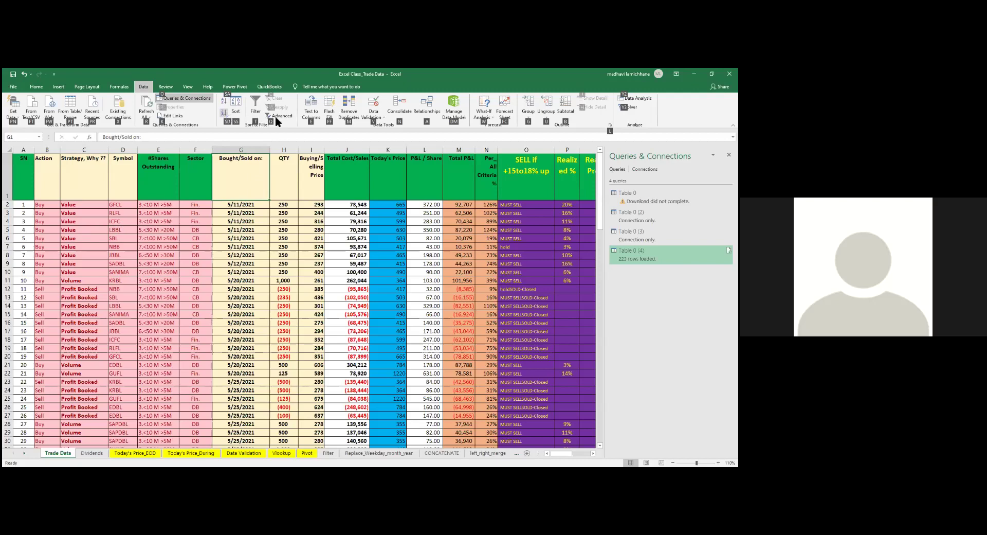
key("t")
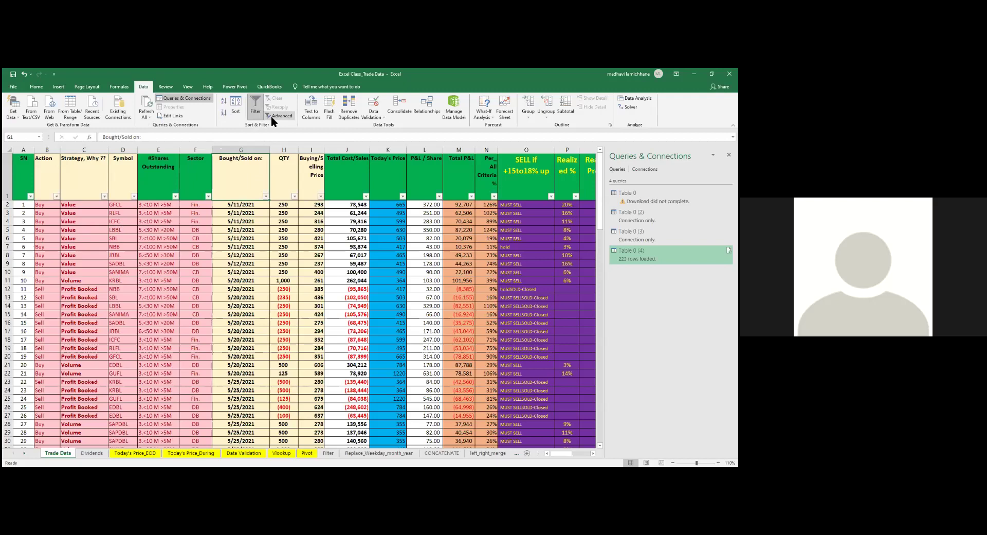
- Toggle the trade table's header filter off and on repeatedly, finishing from cell A1 with the filter on
key("alt")
key("alt")
key("ctrl+shift+l")
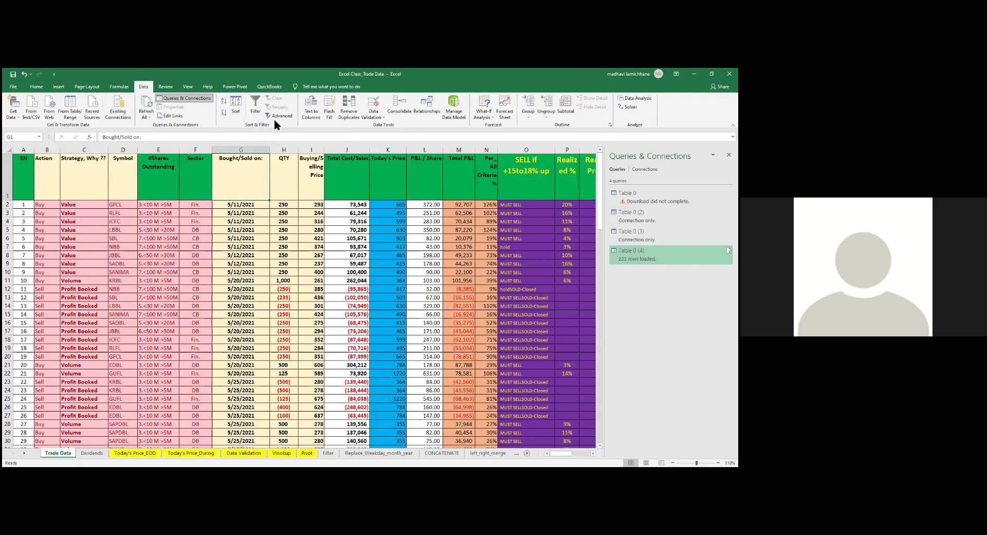
key("ctrl+shift+l")
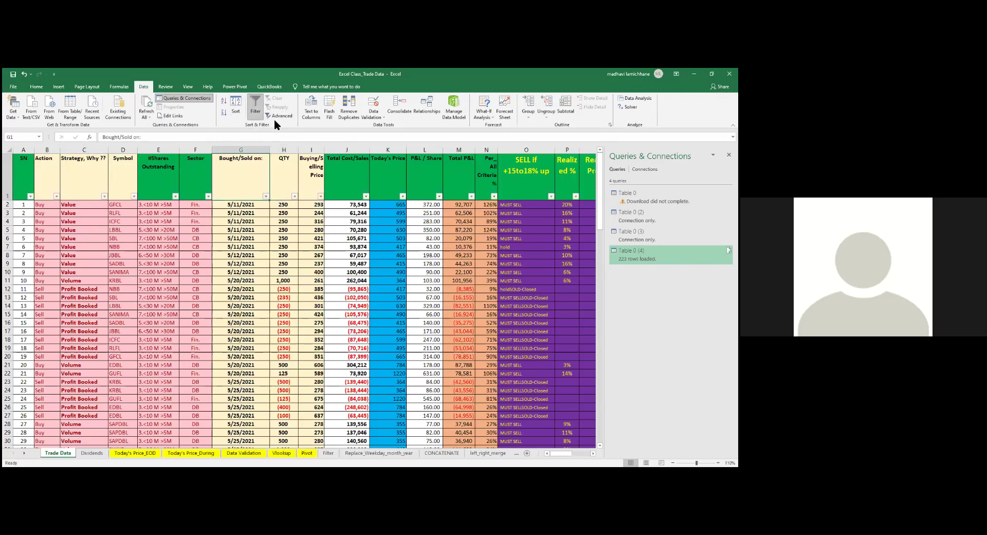
key("ctrl+shift+l")
key("ctrl+shift+l")
key("ctrl+Right")
key("ctrl+Home")
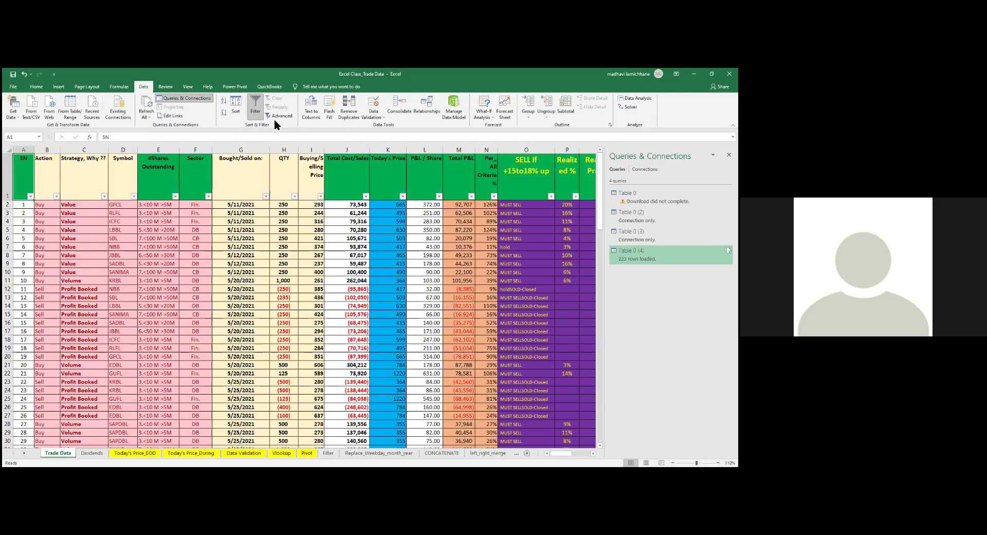
key("ctrl+shift+l")
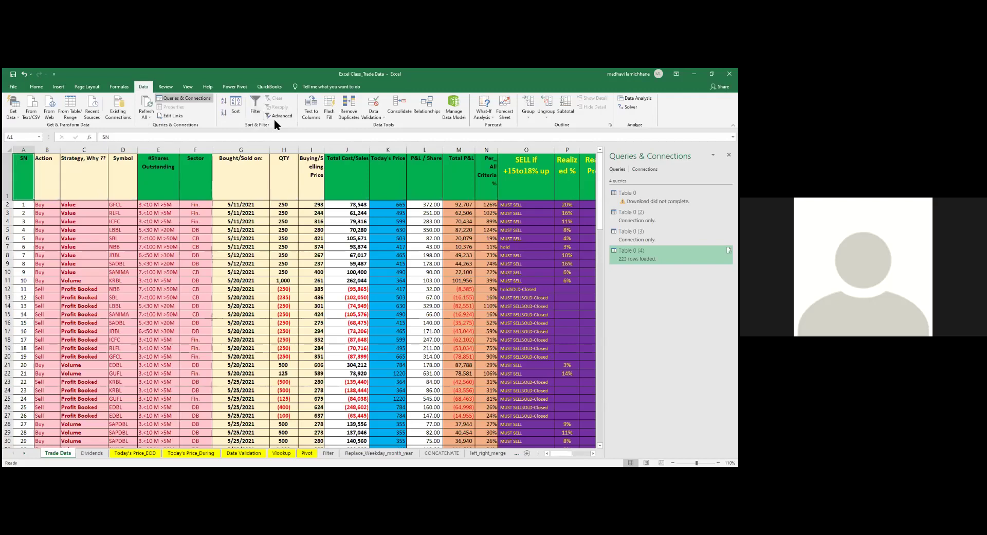
key("ctrl+shift+l")
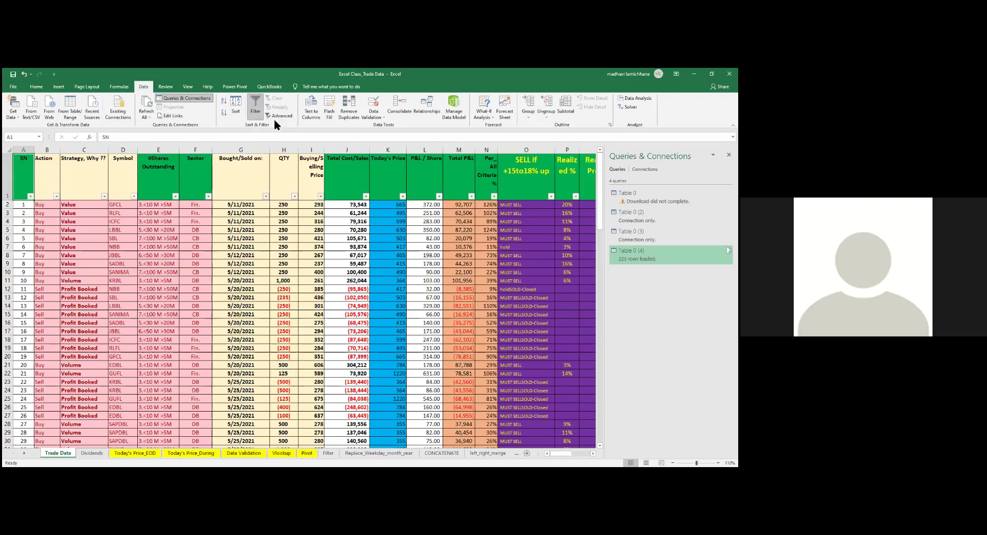
- Sort the trade table by the QTY column from largest to smallest
key("Right")
key("Right")
key("Right")
key("Right")
key("Right")
key("Right")
key("Right")
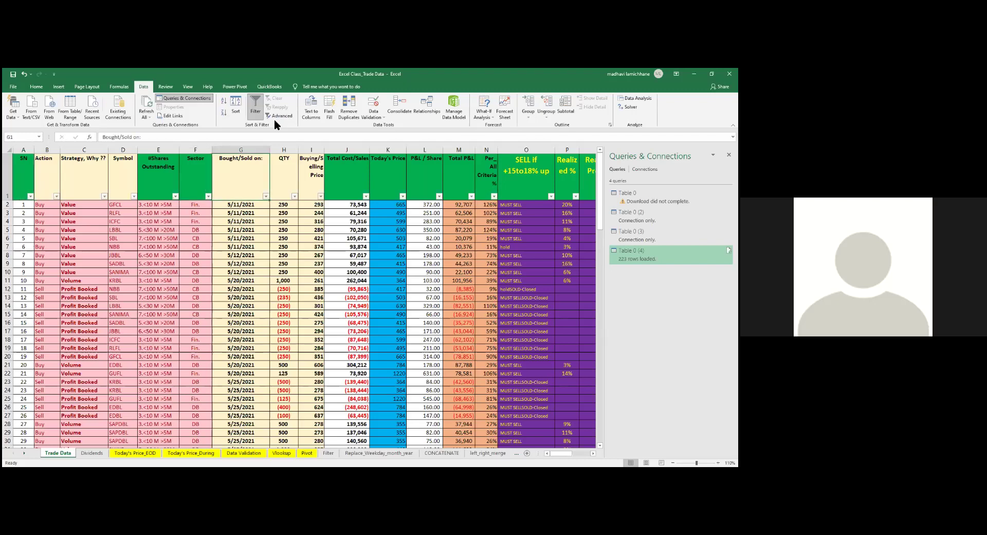
key("Down")
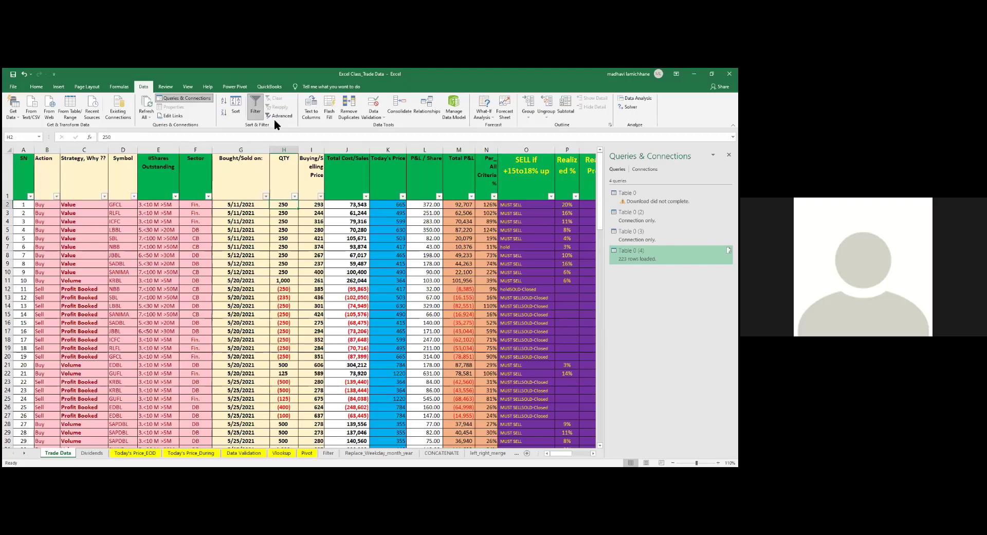
key("Down")
key("Down")
key("Up")
key("Up")
key("Up")
key("Down")
key("shift+F10")
key("Down")
key("Down")
key("Down")
key("Down")
key("Down")
key("Down")
key("Down")
key("Down")
key("Down")
key("Right")
key("Down")
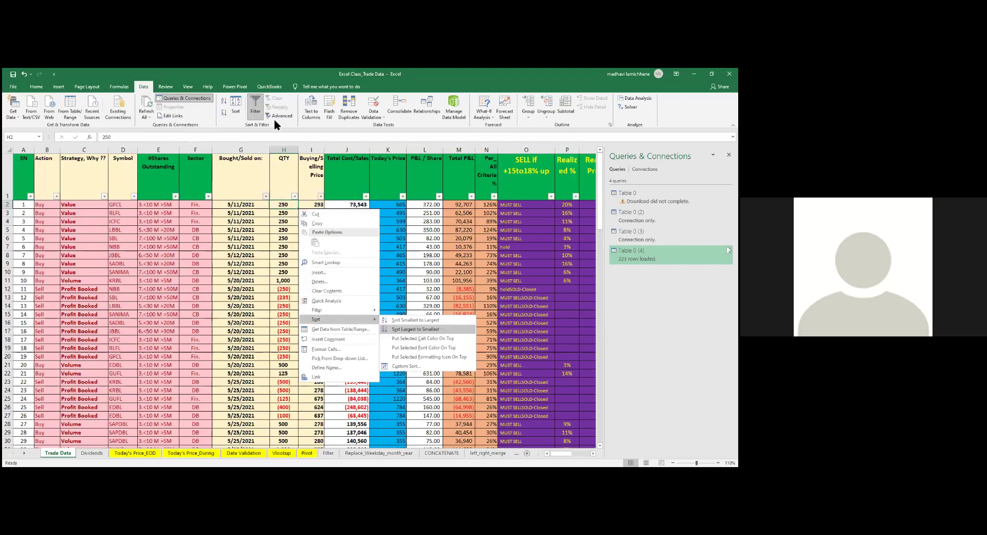
key("Return")
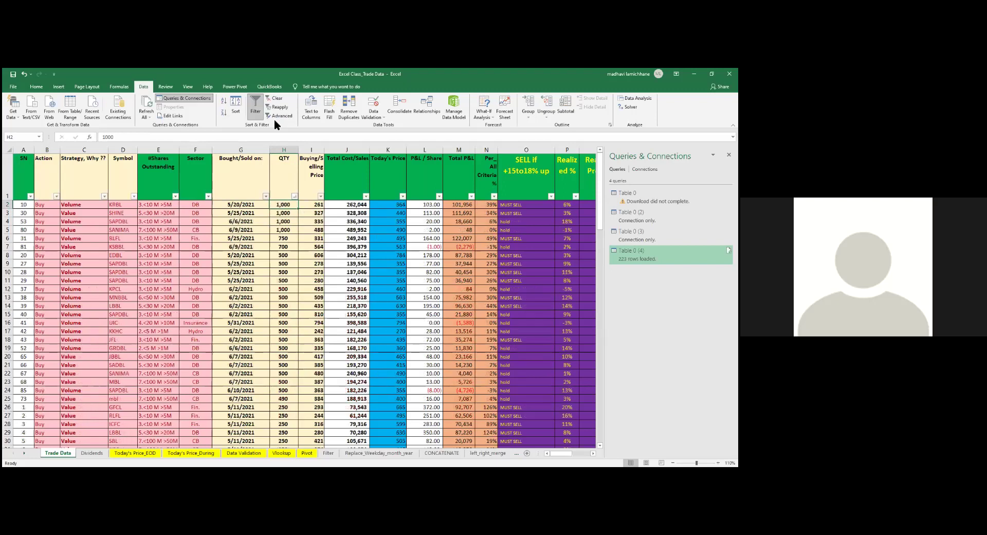
- Check the sorted QTY column down to its end, and undo the sort
key("Up")
key("ctrl+Down")
key("ctrl+Down")
key("ctrl+Up")
key("ctrl+Up")
key("Down")
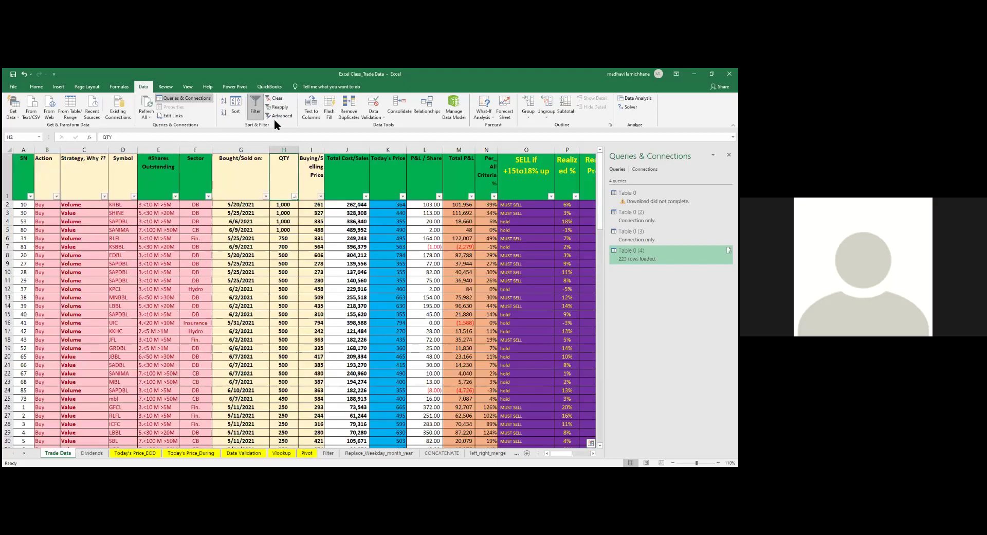
key("ctrl+z")
key("Right")
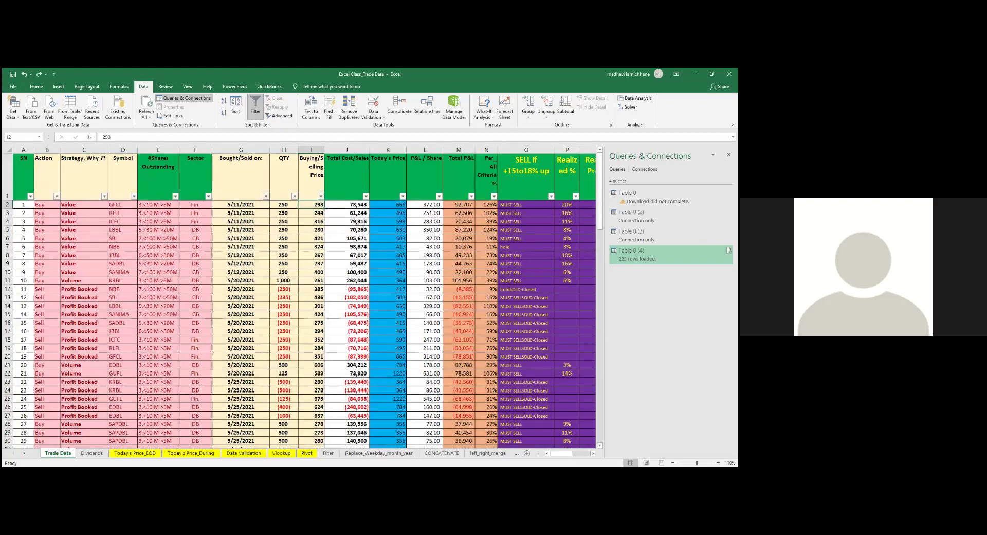
- Colour the tab of the Filter sheet yellow
right_click(268, 418)
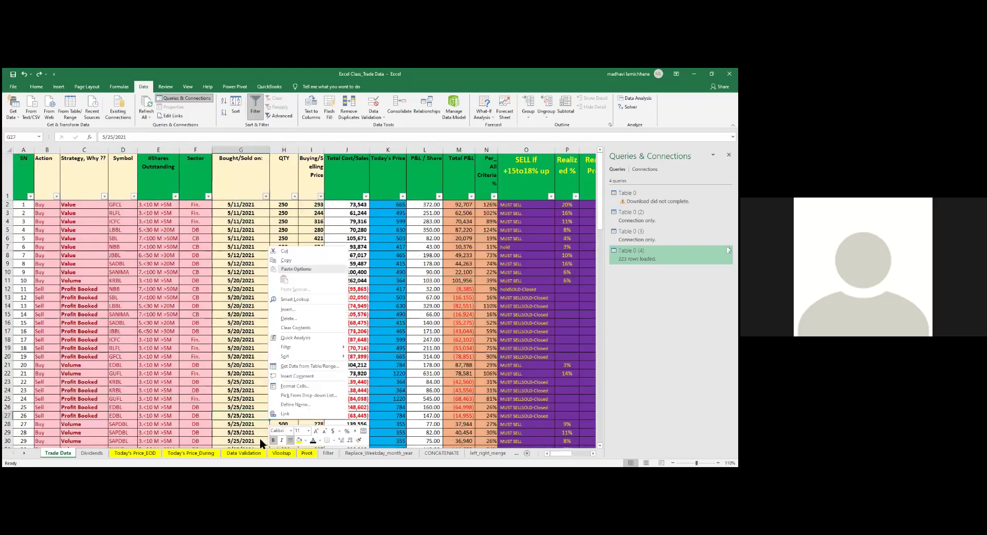
right_click(329, 454)
mouse_move(360, 419)
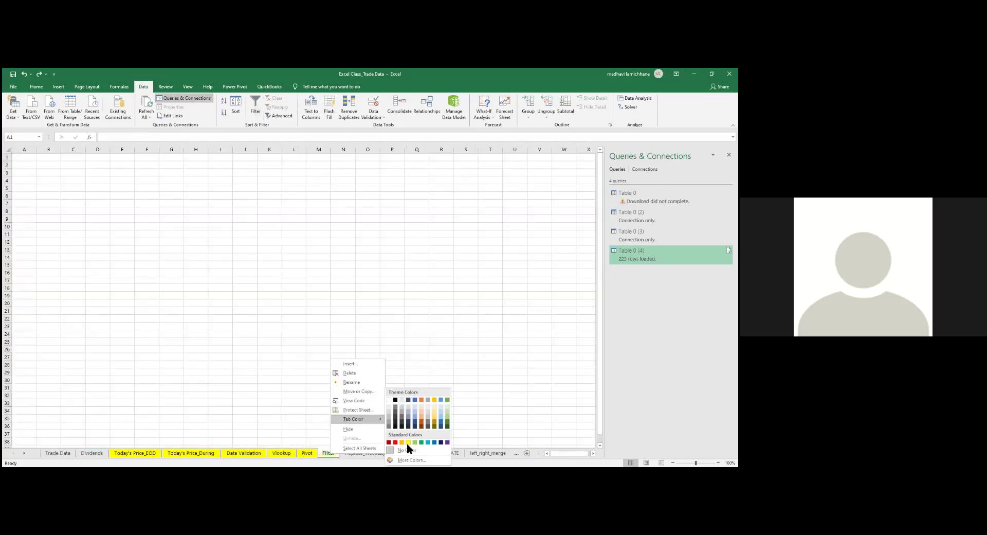
left_click(407, 442)
left_click(347, 395)
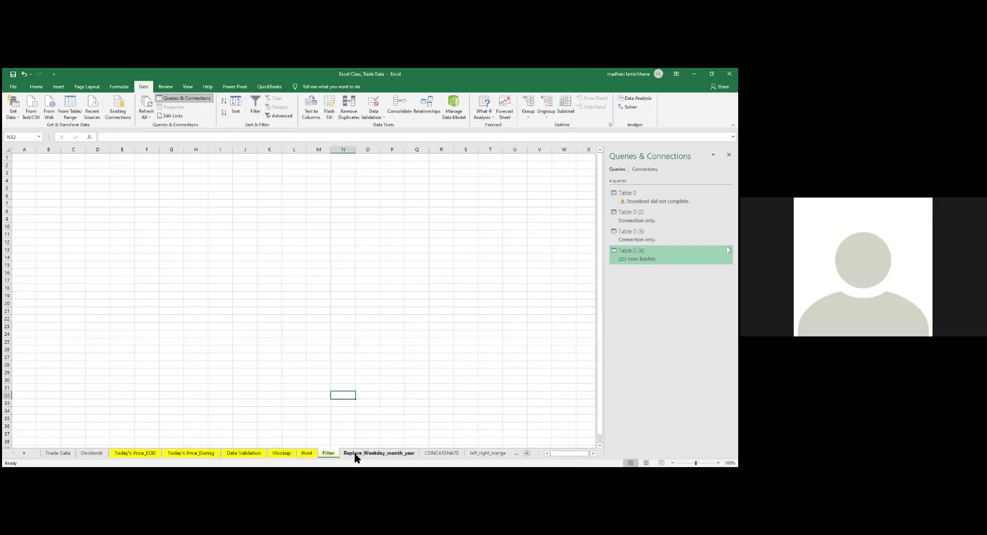
- Copy the data source URL from B1 of the Replace_Weekday_month_year sheet and load that annual-reports page in the web browser
left_click(355, 453)
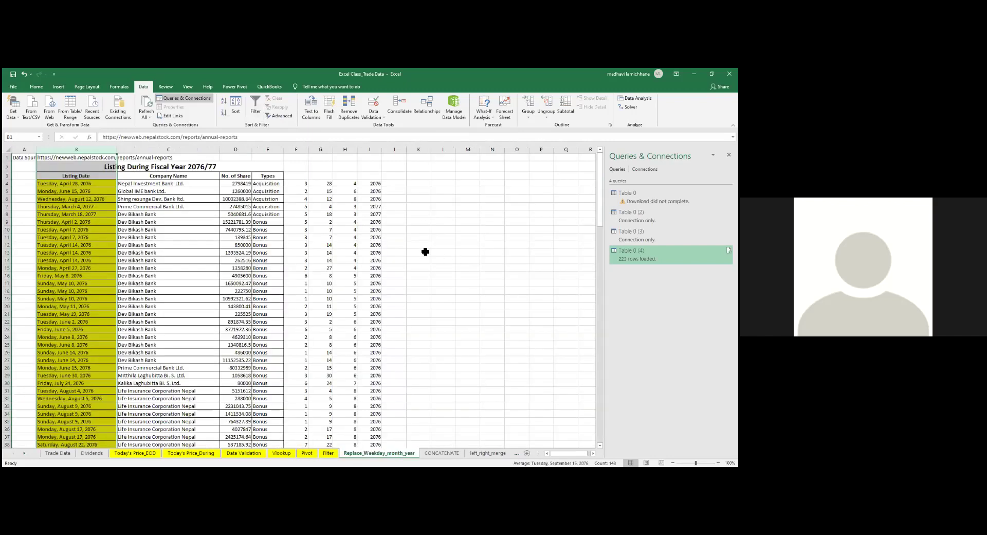
left_click(61, 177)
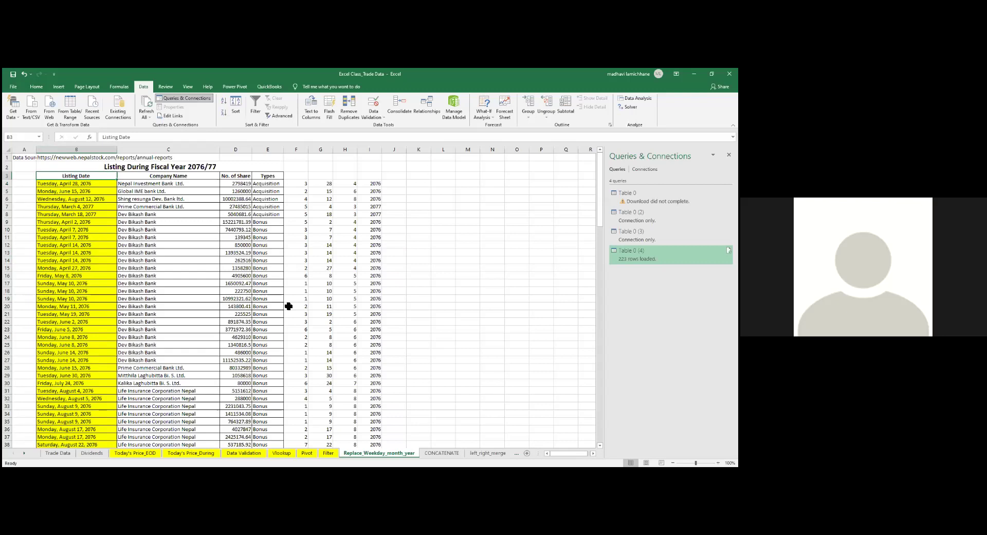
left_click(105, 157)
key("ctrl+c")
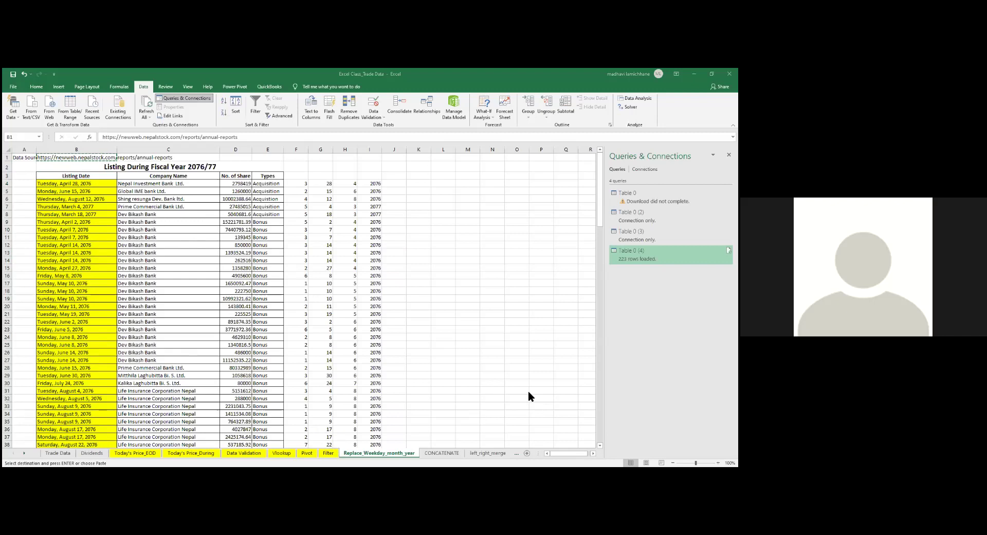
key("alt+Tab")
left_click(204, 88)
key("ctrl+v")
key("Return")
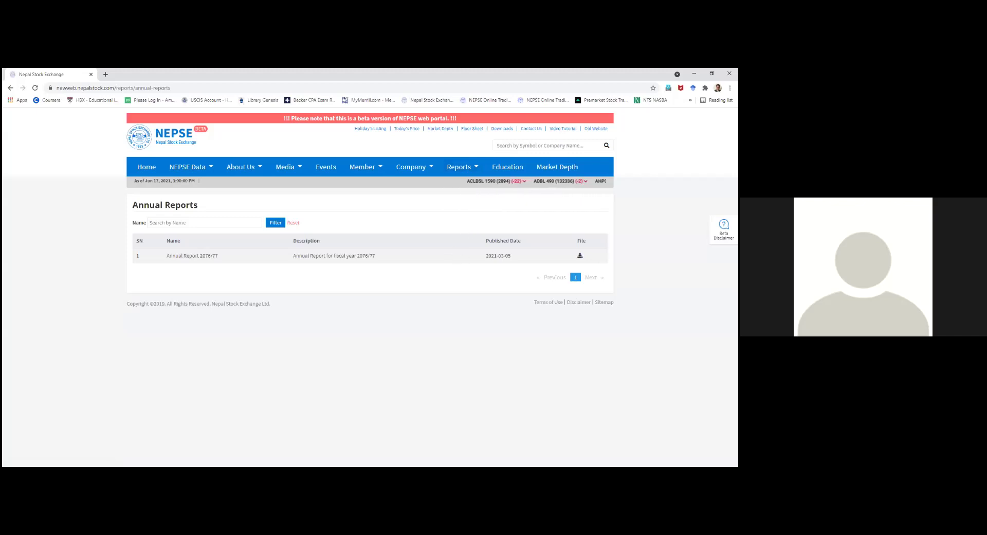
- Download the Annual Report 2076/77 file from the NEPSE site and open it in Excel
left_click(580, 255)
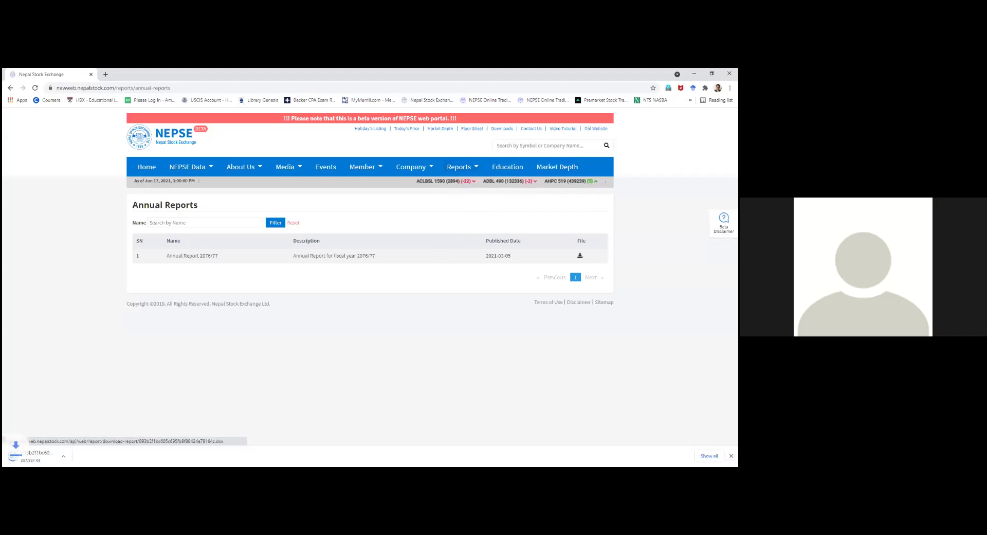
left_click(33, 458)
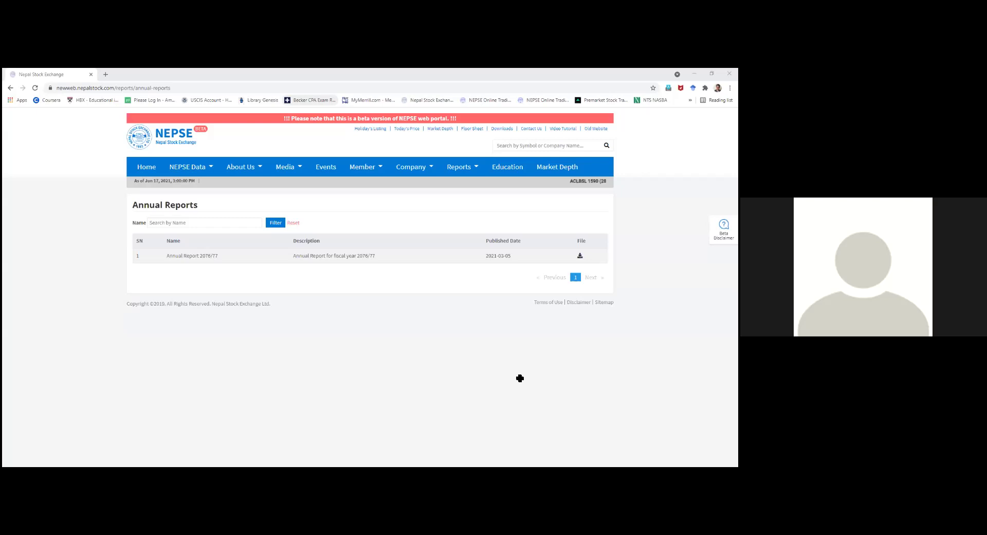
key("alt+Tab")
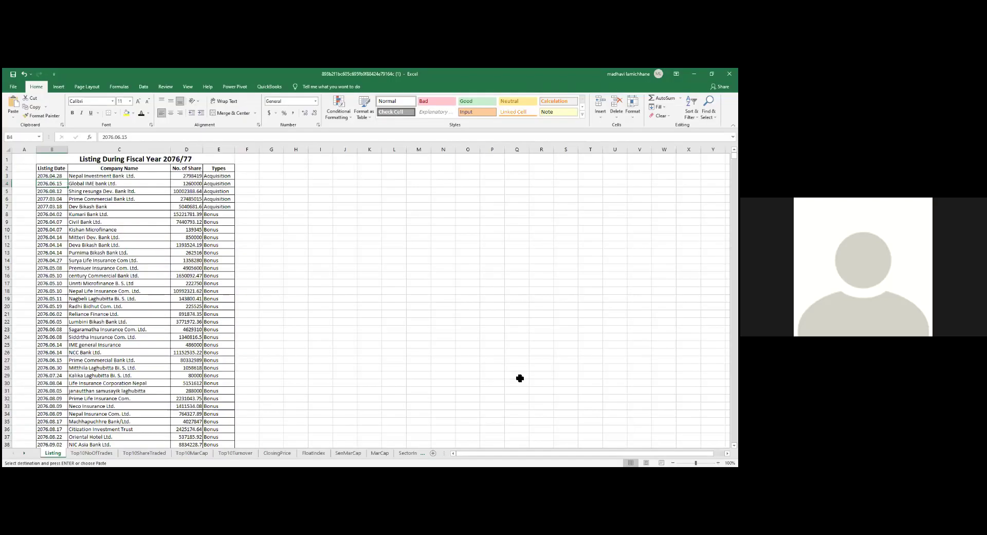
- Apply the Long Date format to the first six listing dates, B3:B8, on the downloaded report's Listing sheet
key("ctrl+Down")
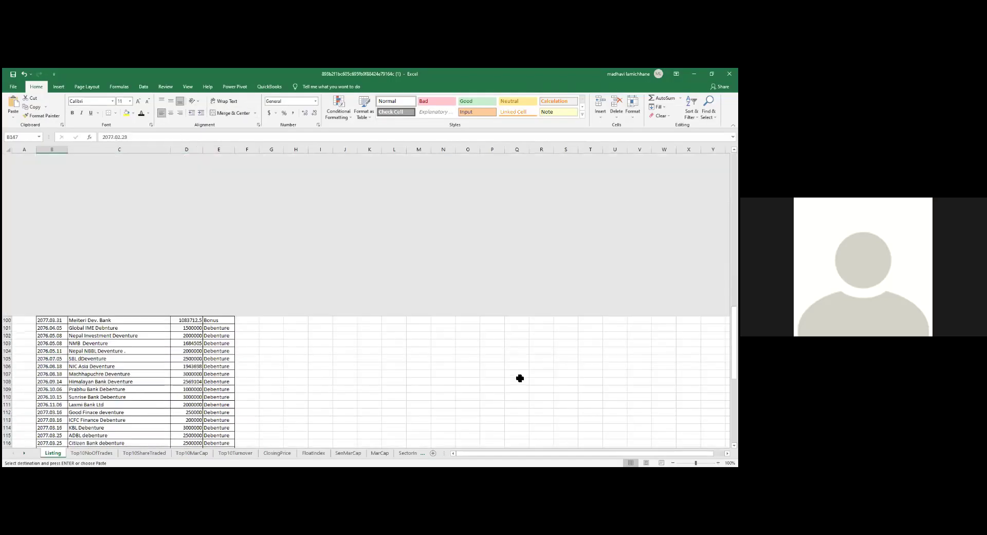
key("Down")
key("Down")
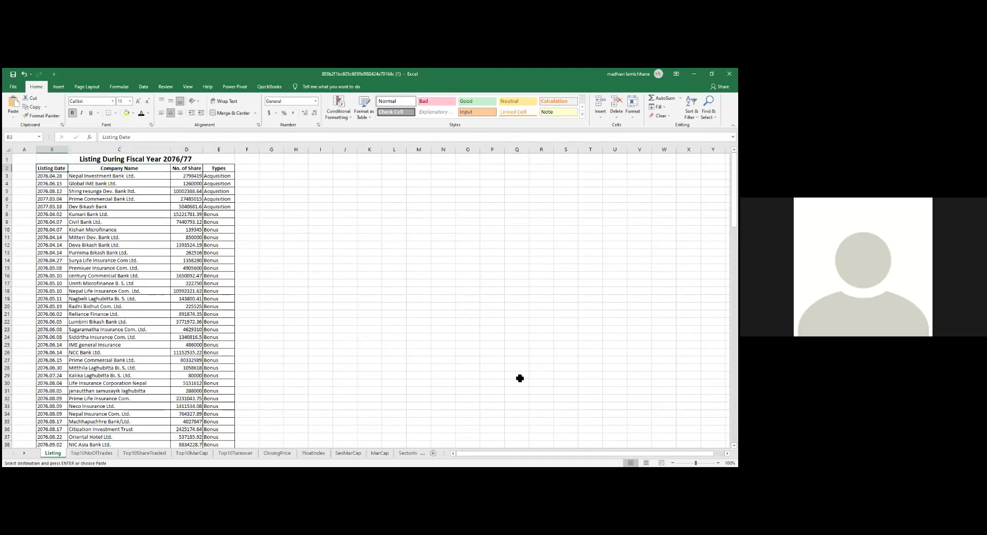
key("shift+Down")
key("shift+Down")
key("shift+Down")
key("shift+Down")
key("shift+Down")
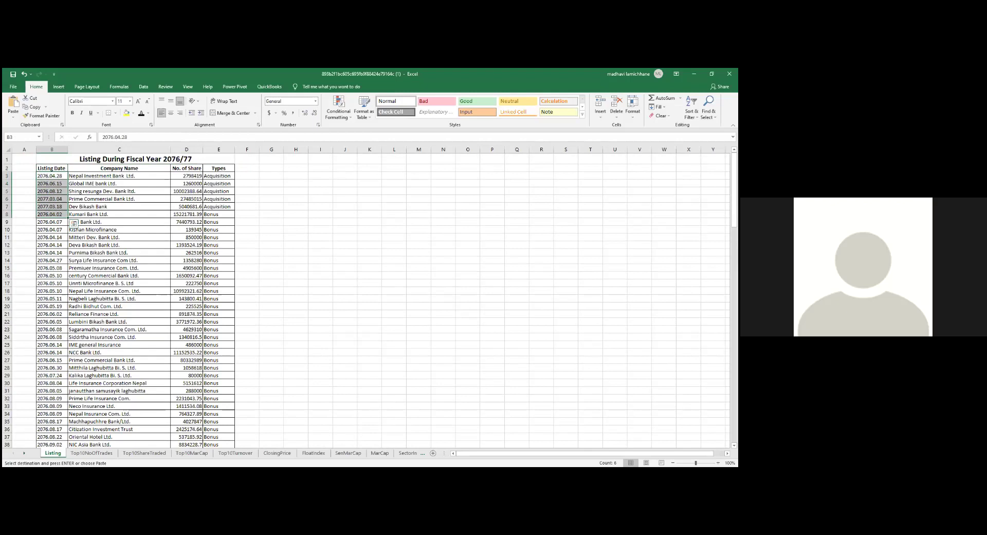
left_click(316, 102)
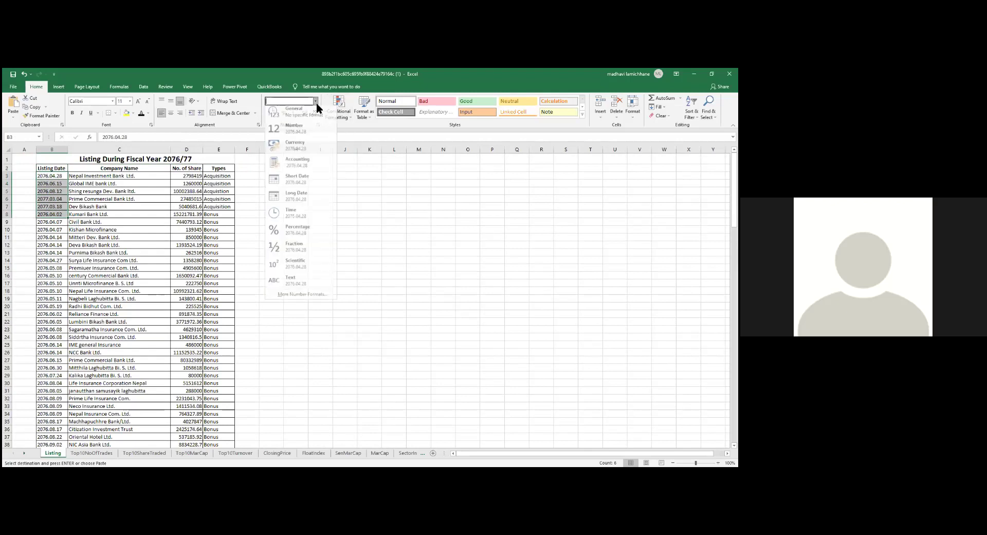
left_click(319, 199)
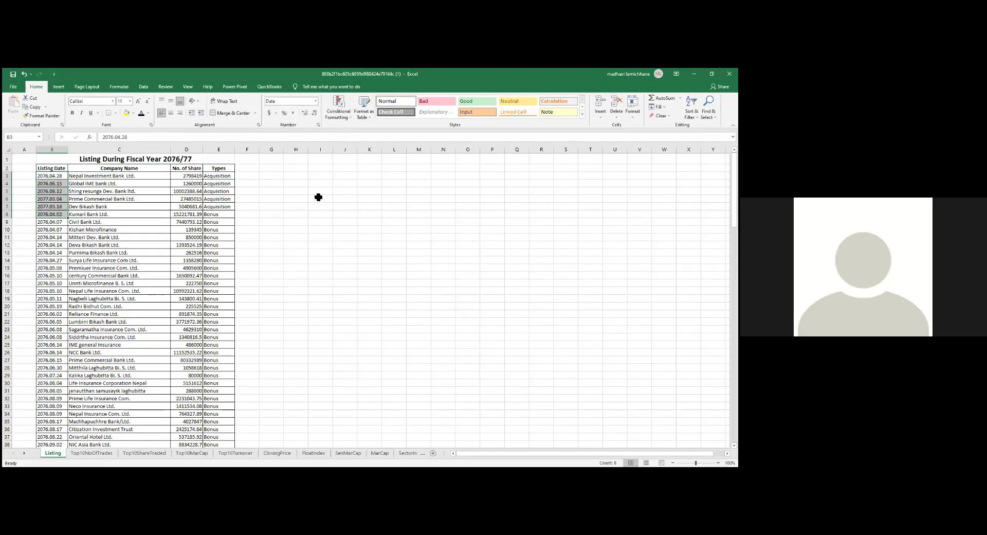
- Apply the Short Date format to the selected listing dates and enter the test date 2021/4/21 in H5
left_click(316, 101)
left_click(310, 183)
left_click(294, 190)
type("2")
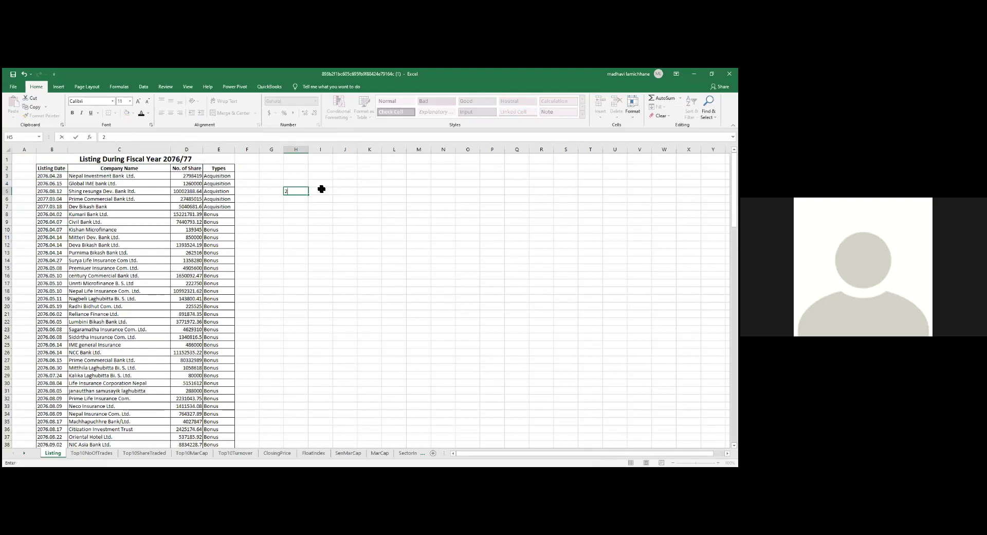
type("021/4/21")
key("Return")
- Format the test date in H5 as Long Date
left_click(303, 191)
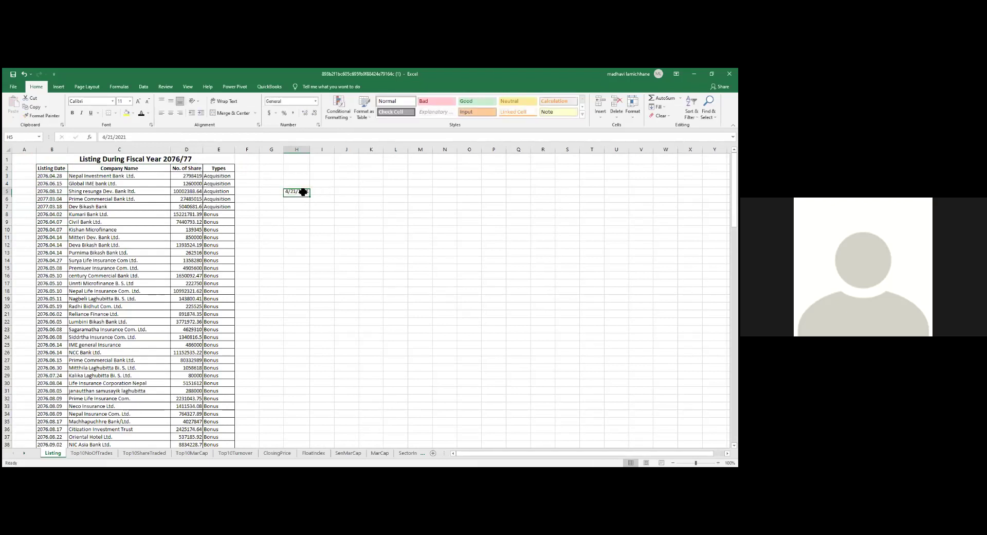
left_click(315, 101)
left_click(317, 198)
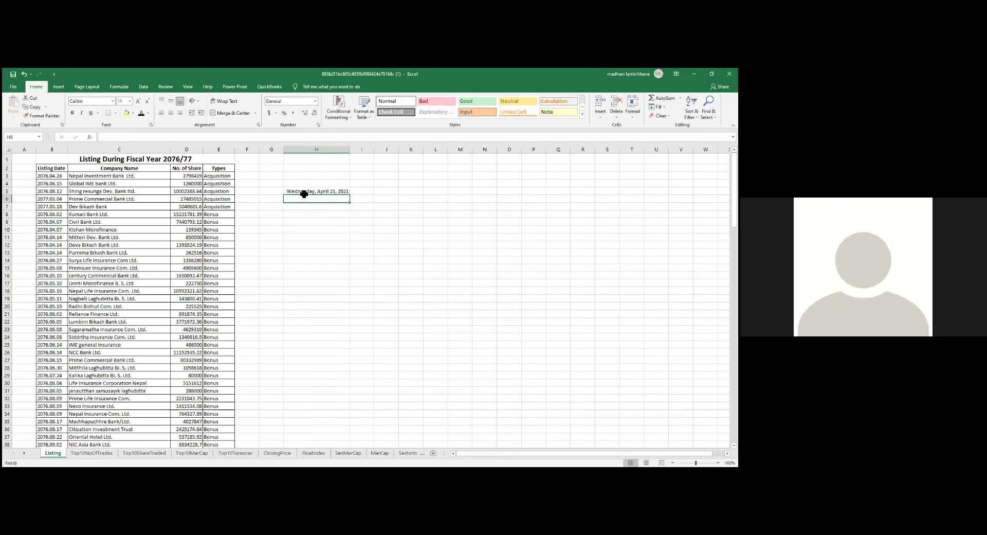
- Try retyping the first listing date in B3 as 2076/04/28 and undo the entry
left_click(53, 176)
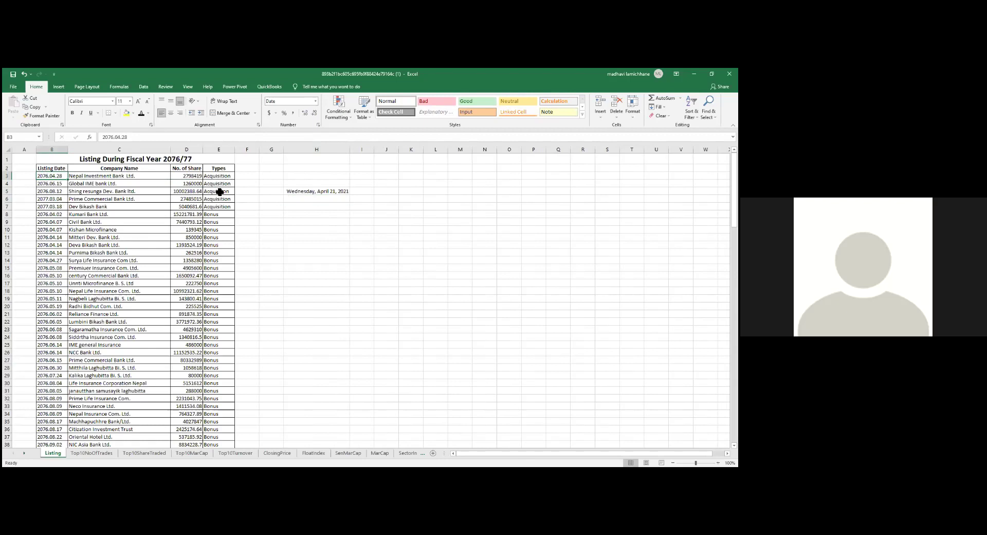
left_click(294, 191)
left_click(46, 178)
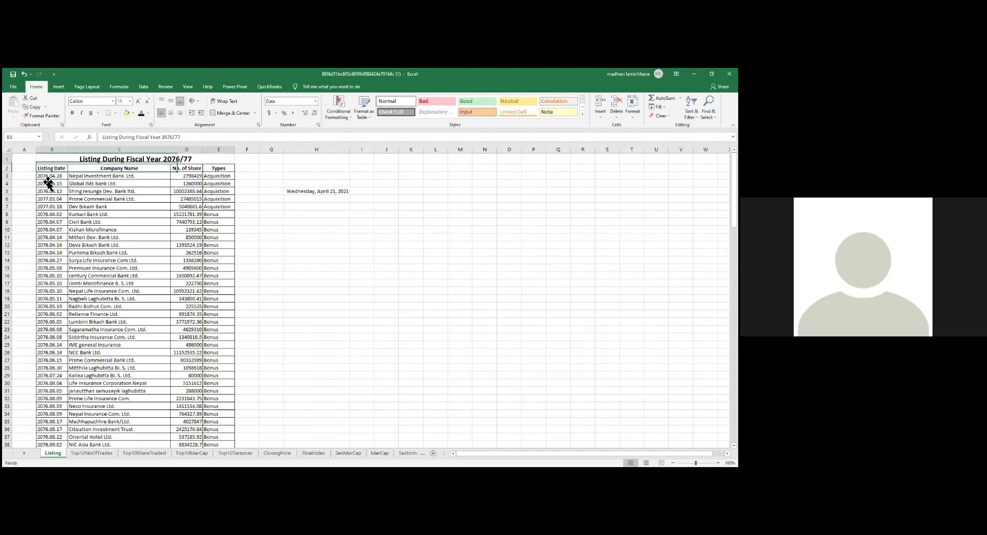
key("Right")
key("Left")
key("Left")
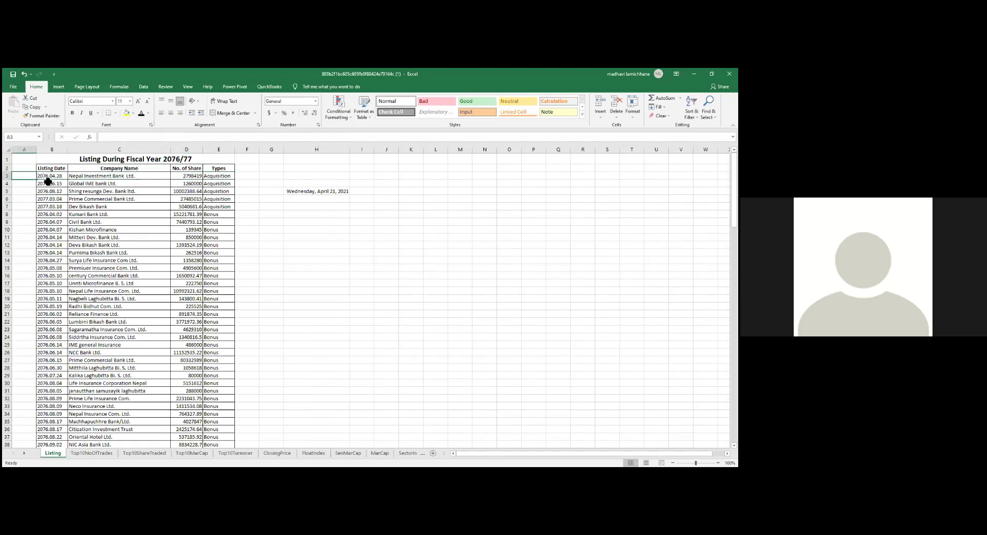
key("Right")
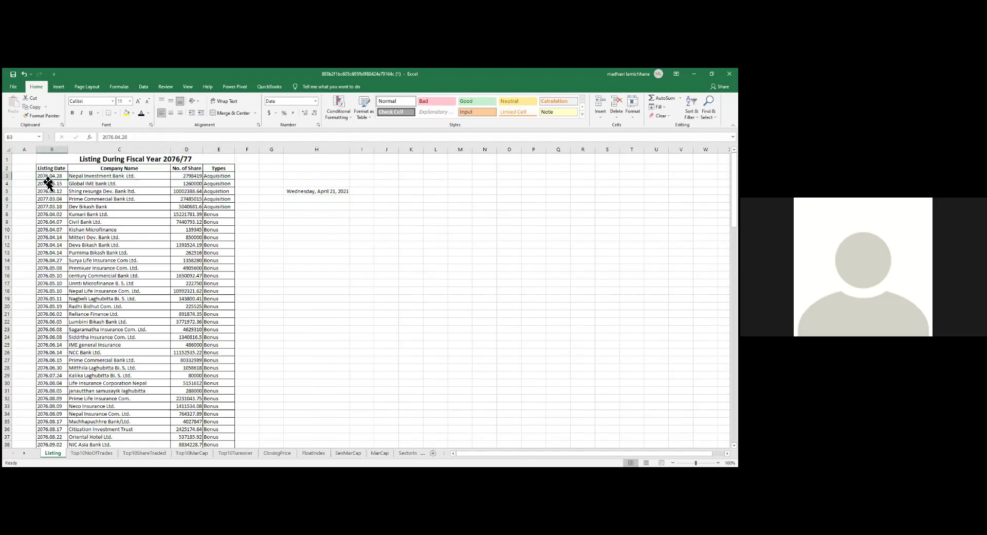
type("2076/04/28")
key("ctrl+Return")
key("ctrl+z")
- Copy the whole Listing table into the Excel Class_Trade Data workbook, placing it at B2 of the Replace_Weekday_month_year sheet
left_click(142, 158)
key("ctrl+a")
scroll(143, 159, "down", 20)
key("ctrl+c")
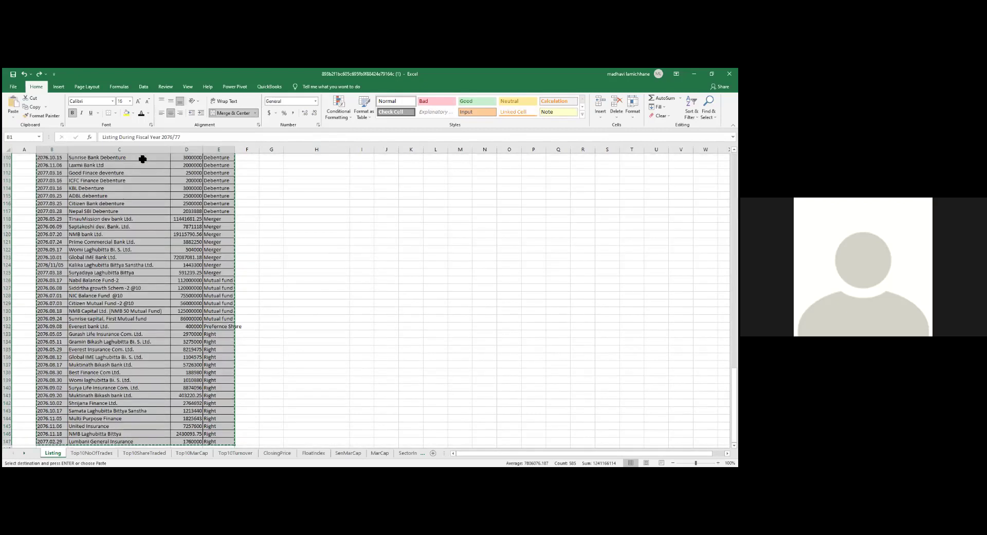
key("alt+Tab")
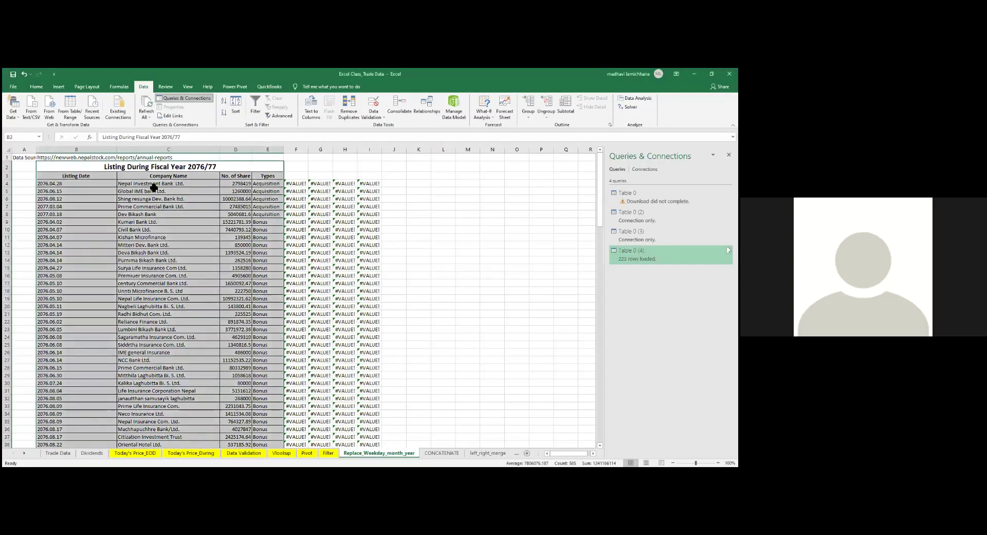
left_click(399, 275)
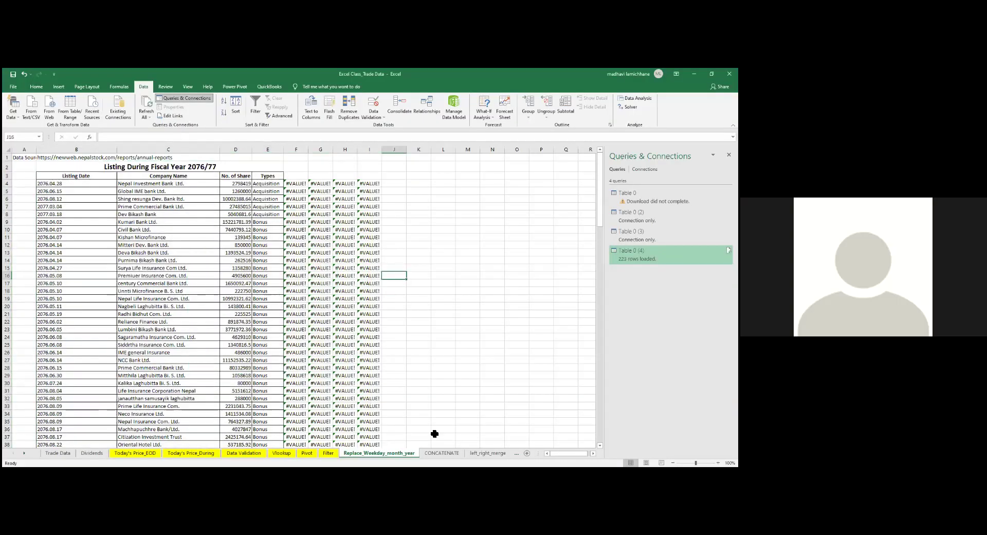
- Insert a blank column before column F, between the listing table and the formula columns
left_click(296, 150)
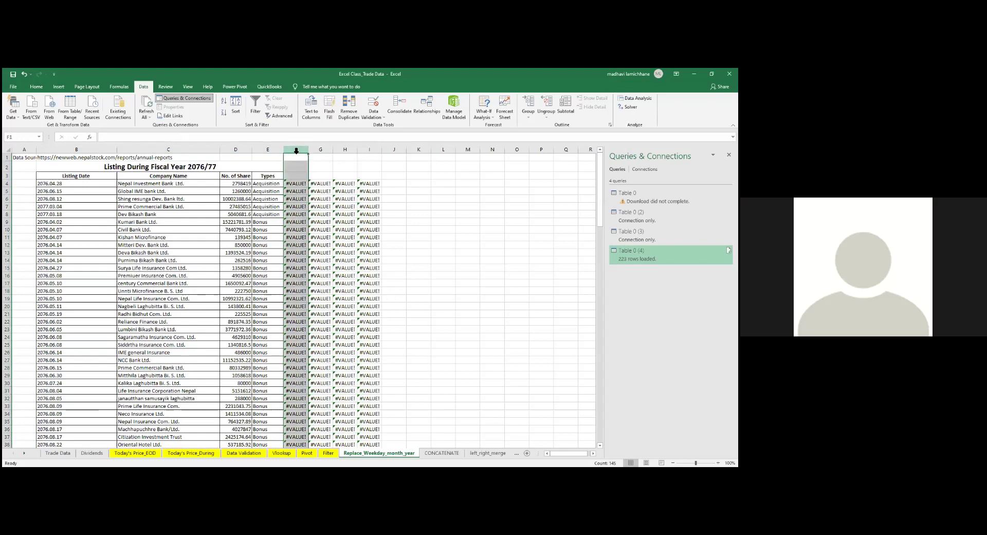
key("ctrl+shift+plus")
key("Left")
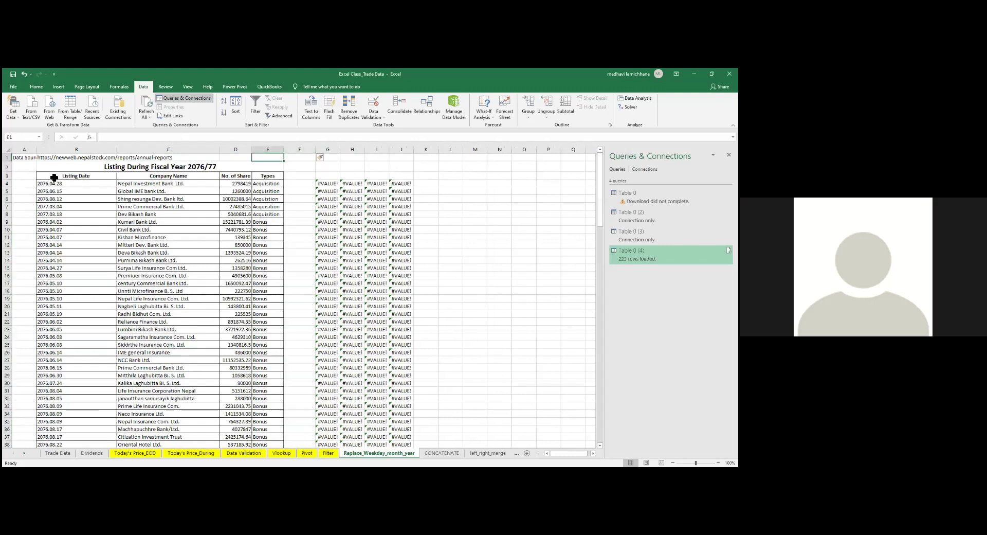
- Apply the Long Date format to the listing dates in B4:B17
left_click(53, 182)
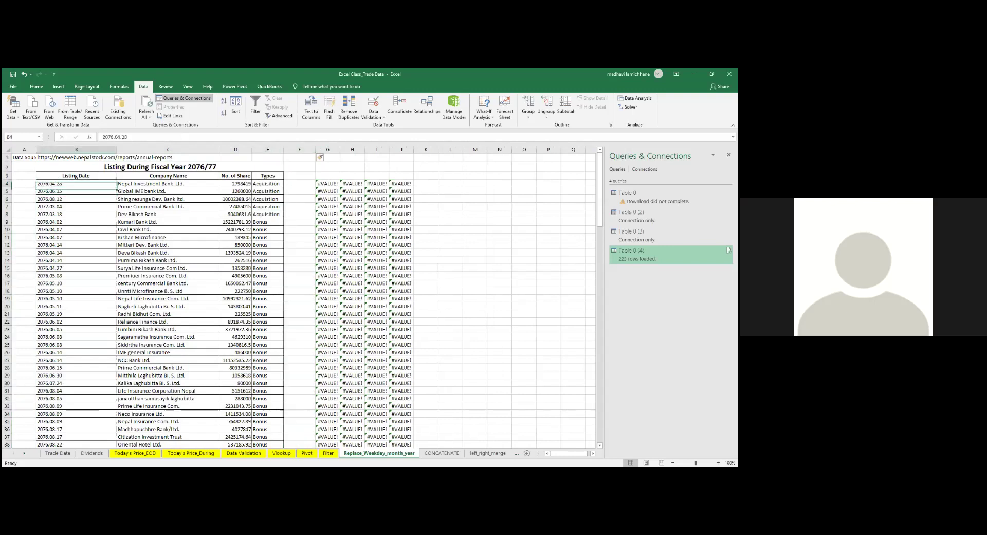
left_click_drag(53, 182, 57, 282)
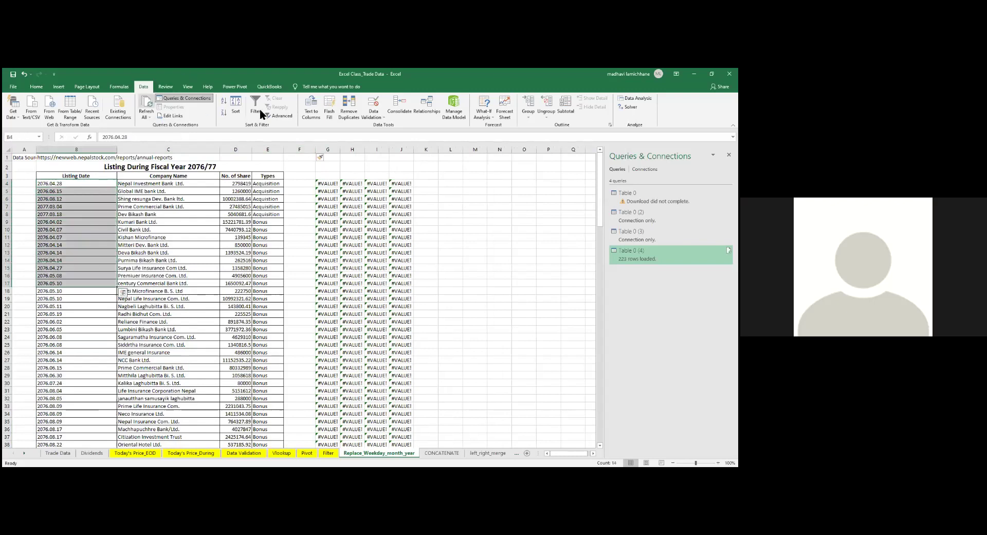
left_click(41, 87)
left_click(316, 102)
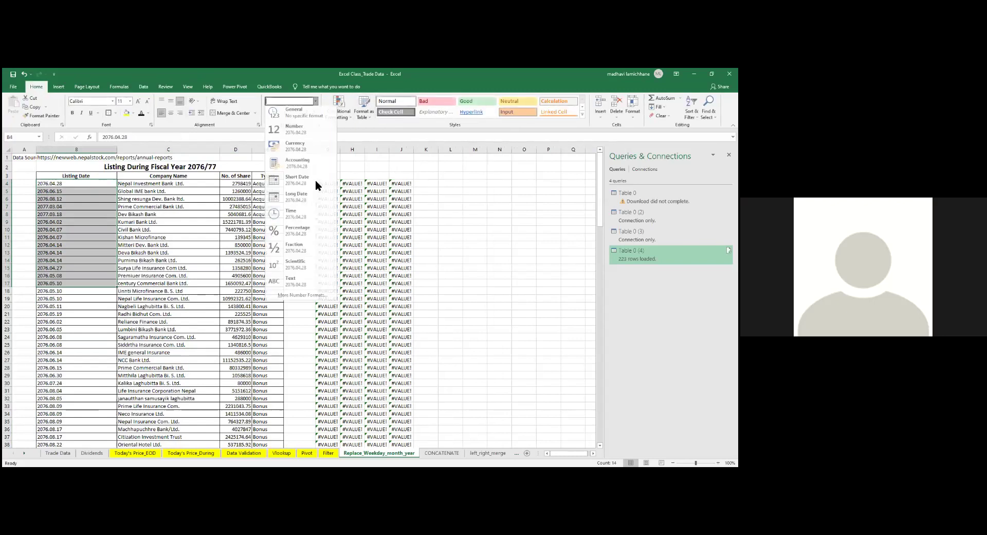
left_click(313, 198)
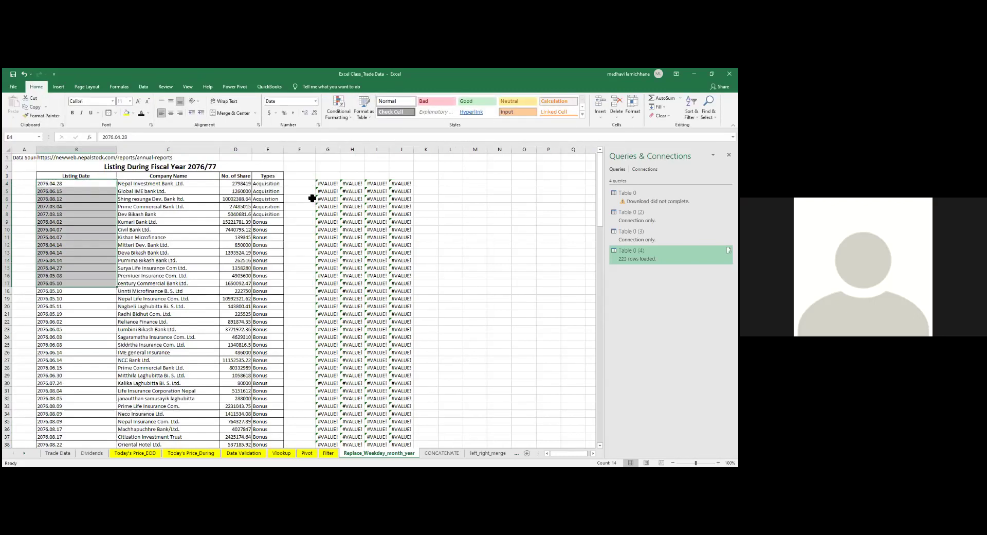
key("Left")
key("Right")
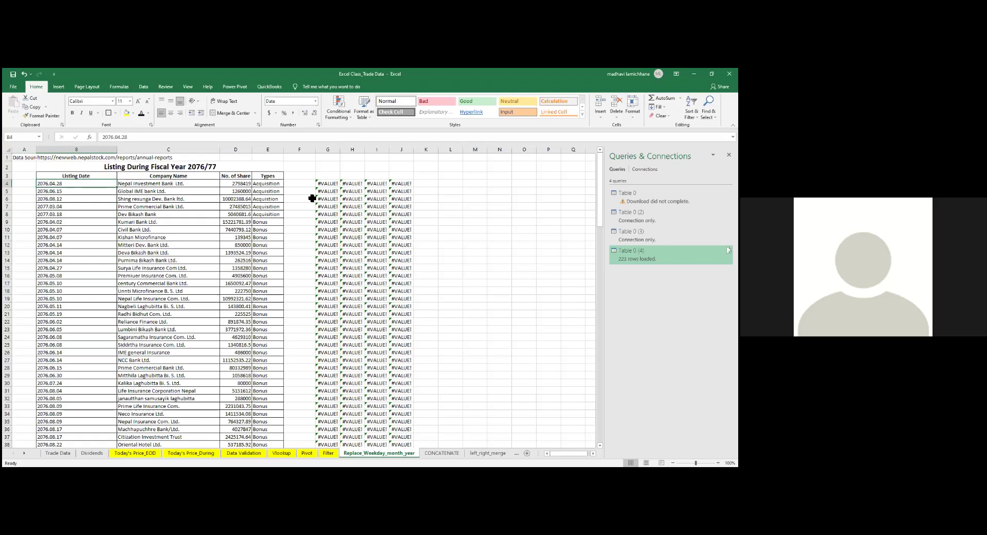
- Replace every "." with "/" in the listing dates from B4 down to the end of the table
key("Up")
key("Up")
key("Up")
key("Down")
key("Down")
key("Down")
key("ctrl+shift+Down")
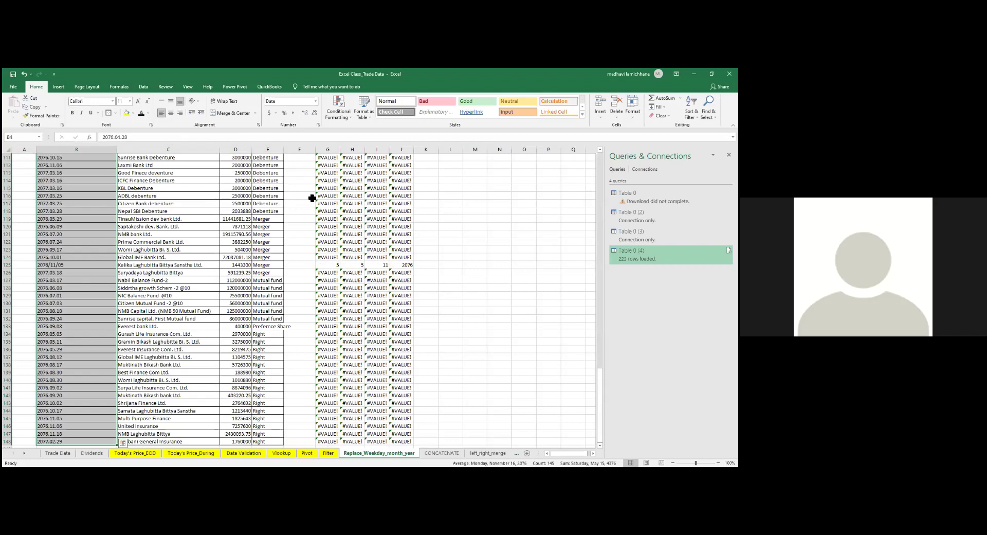
key("ctrl+f")
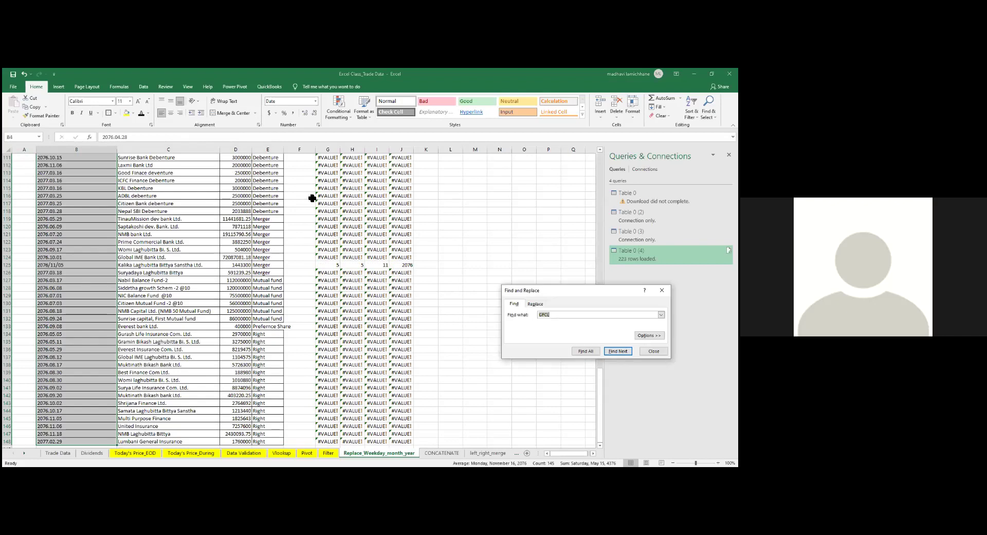
key("BackSpace")
type(".")
key("Return")
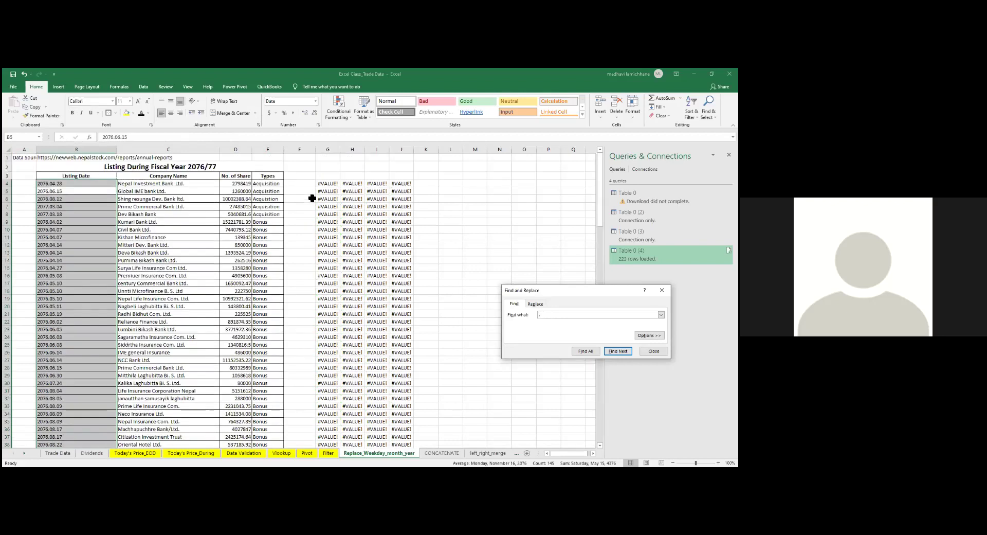
left_click(533, 306)
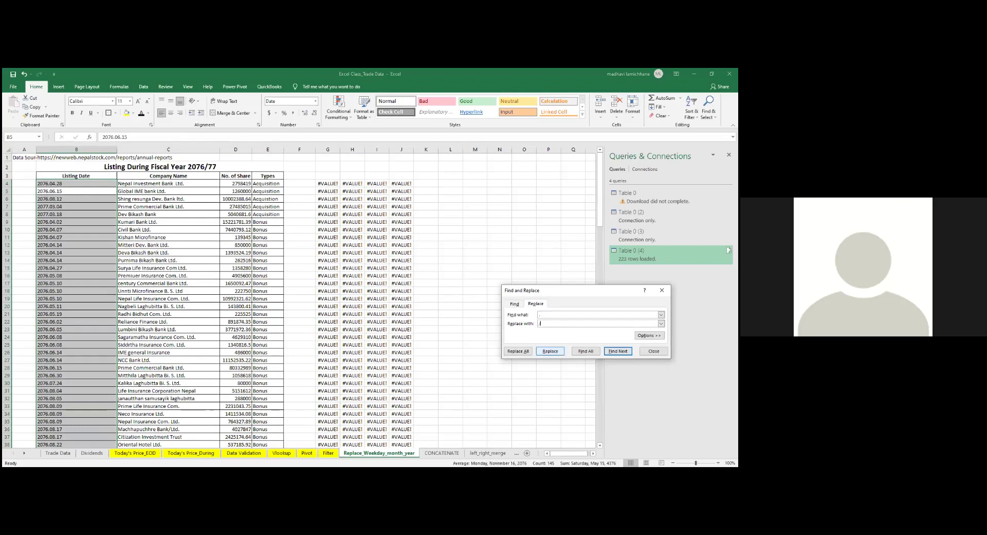
left_click(526, 353)
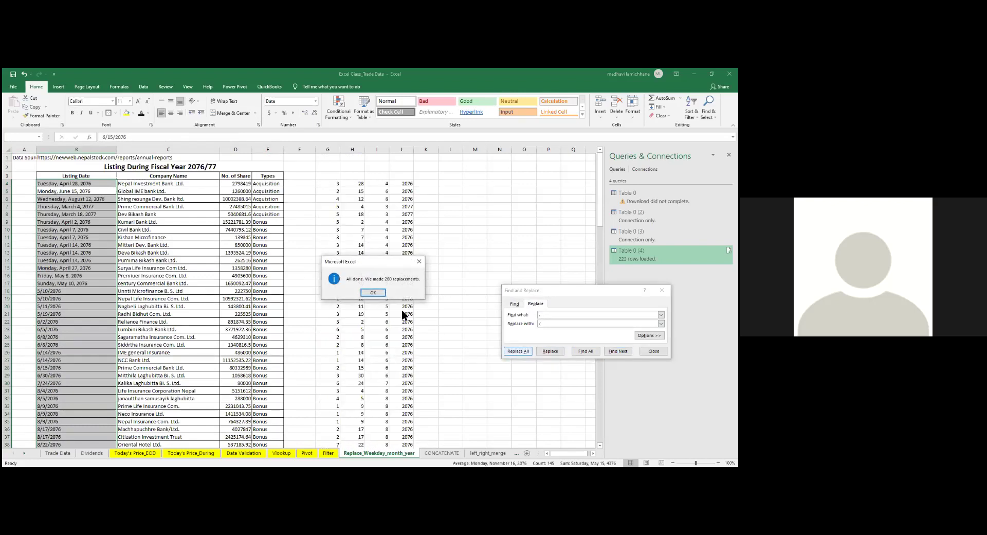
left_click(375, 292)
left_click(654, 350)
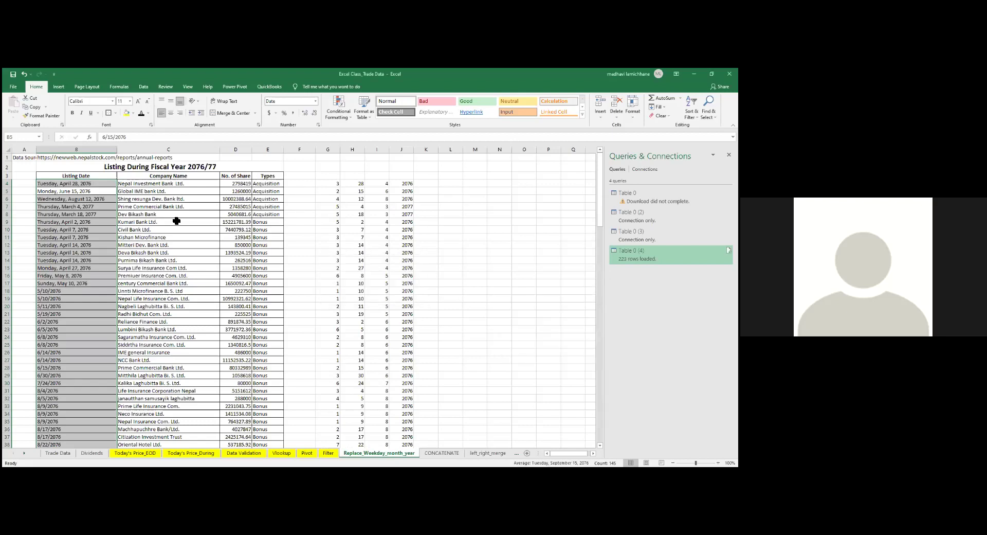
- Select all the listing dates from B4 down to the last row of the table
left_click(69, 175)
key("Down")
key("ctrl+shift+Down")
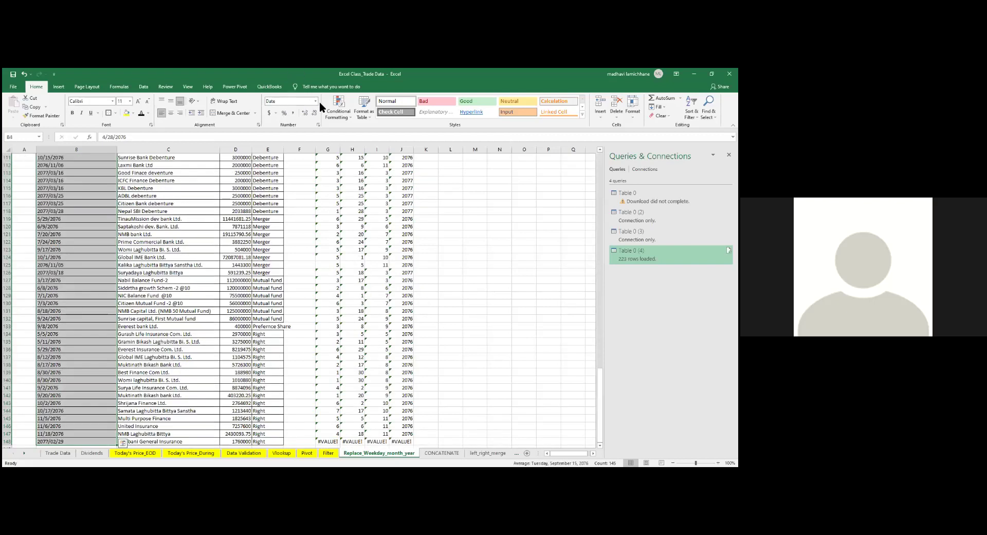
- Apply the Long Date format to the Listing Date column
left_click(316, 102)
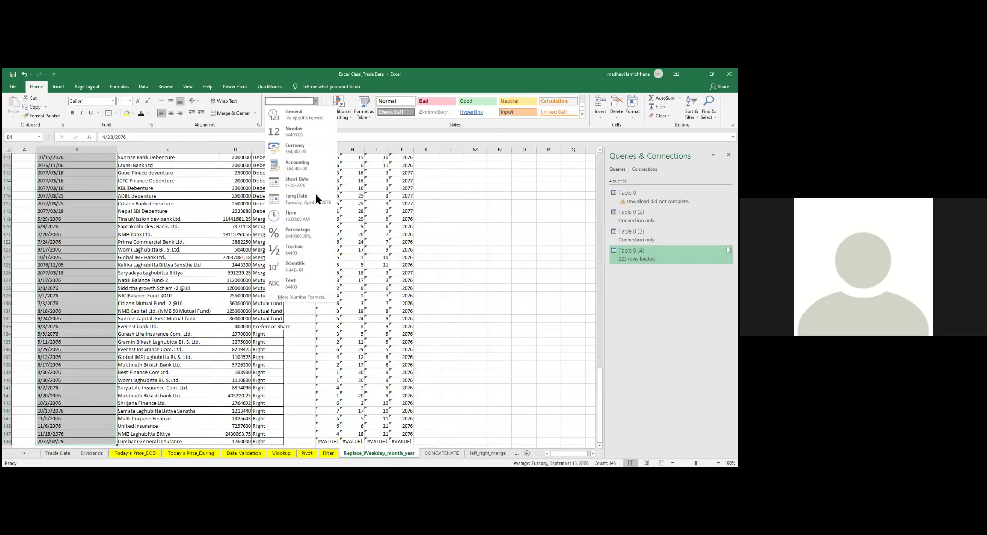
left_click(318, 194)
key("Left")
key("Right")
- Replace the text date in B148 with a copy of the listing date in B147
key("ctrl+Down")
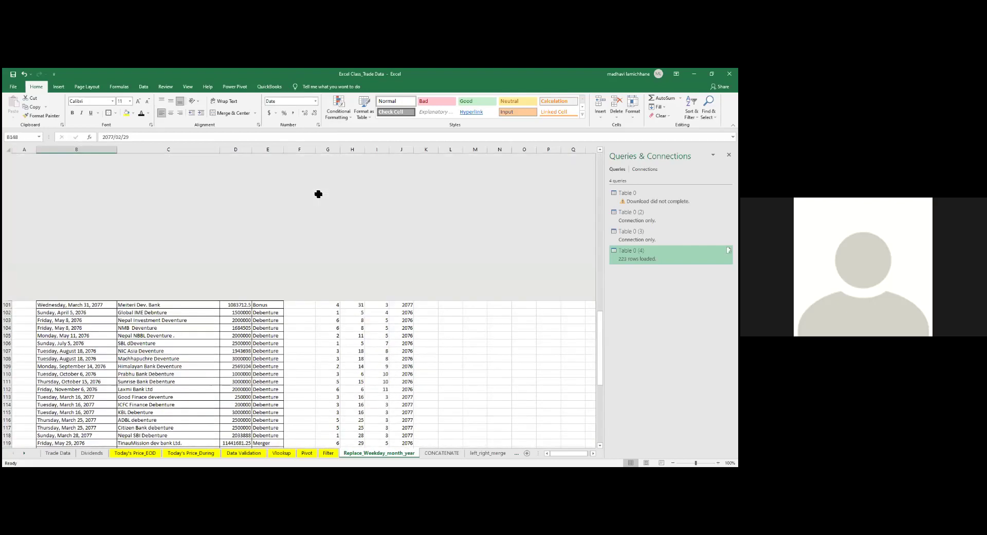
key("Up")
key("ctrl+c")
key("Down")
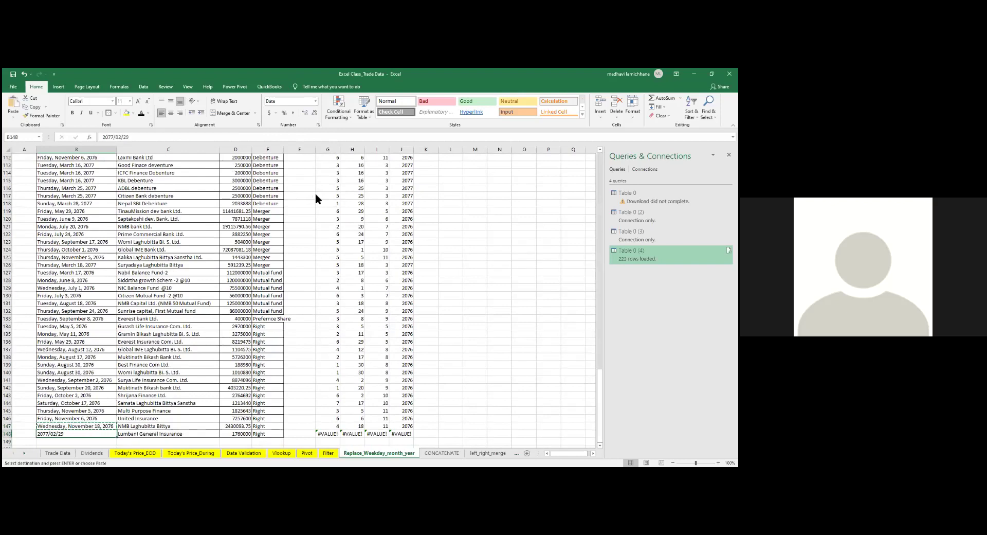
key("ctrl+alt+v")
key("t")
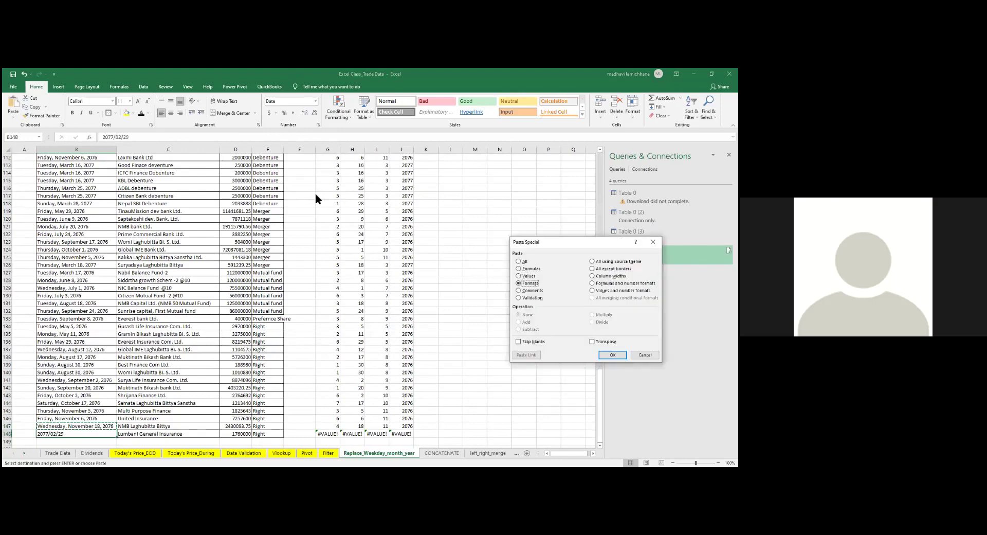
key("Return")
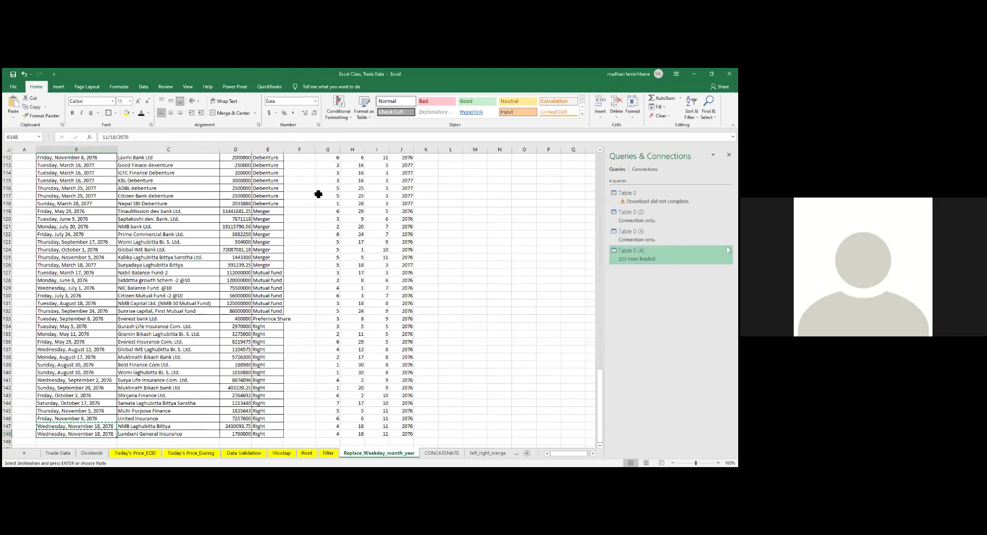
- Enter the header Day in cell G3
key("ctrl+Up")
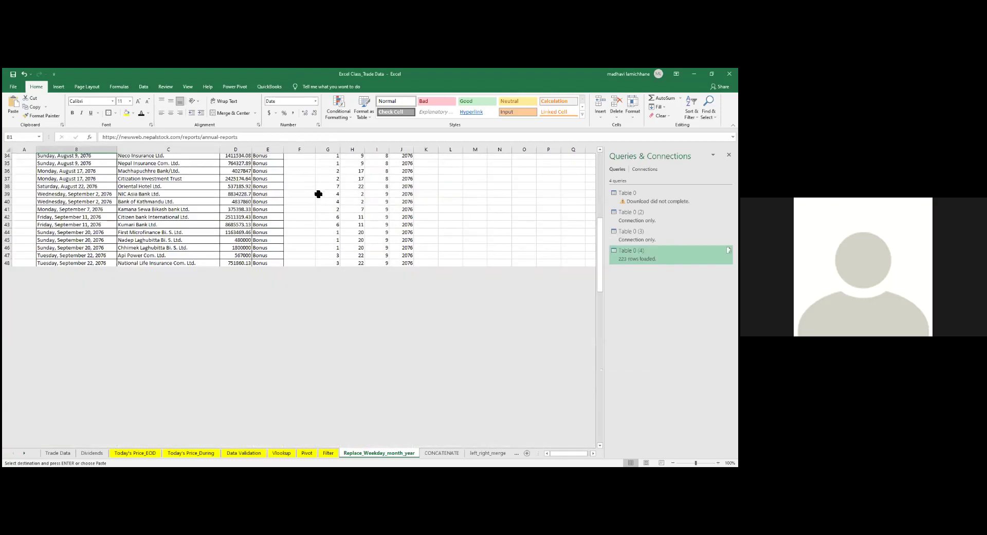
key("Down")
key("Down")
key("Down")
key("Escape")
left_click(333, 184)
left_click(329, 176)
type("Da")
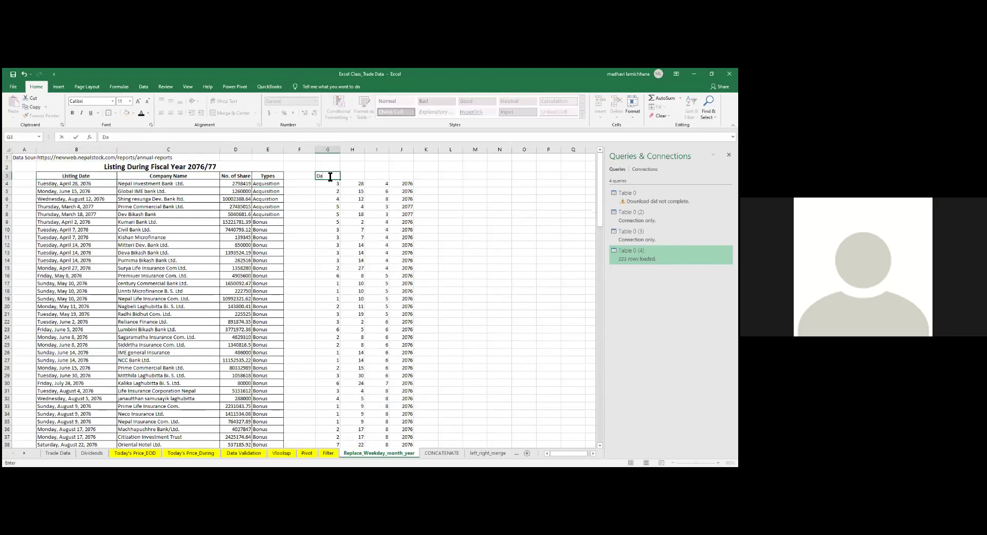
type("y")
key("Return")
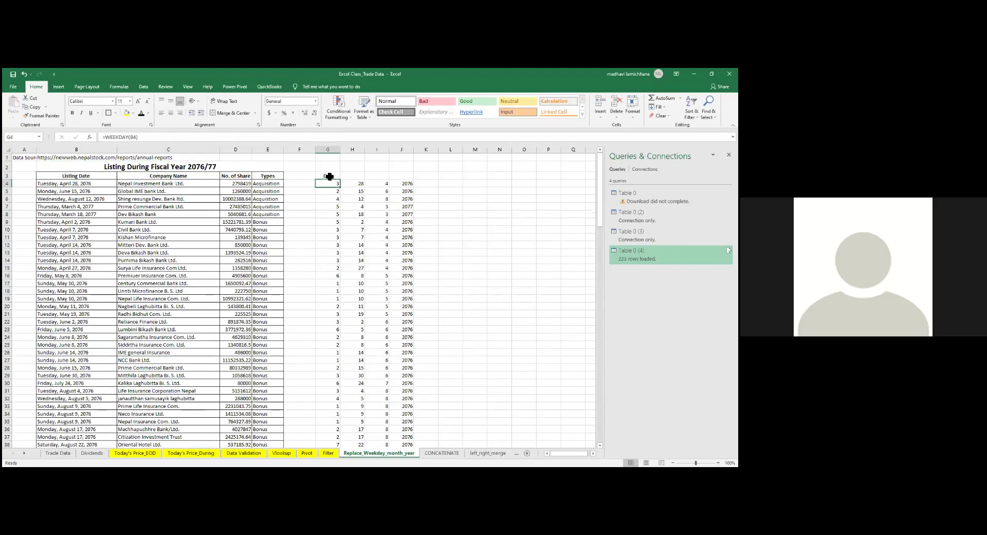
- Clear the existing date formulas beneath row 3 in columns G to J
key("ctrl+shift+Down")
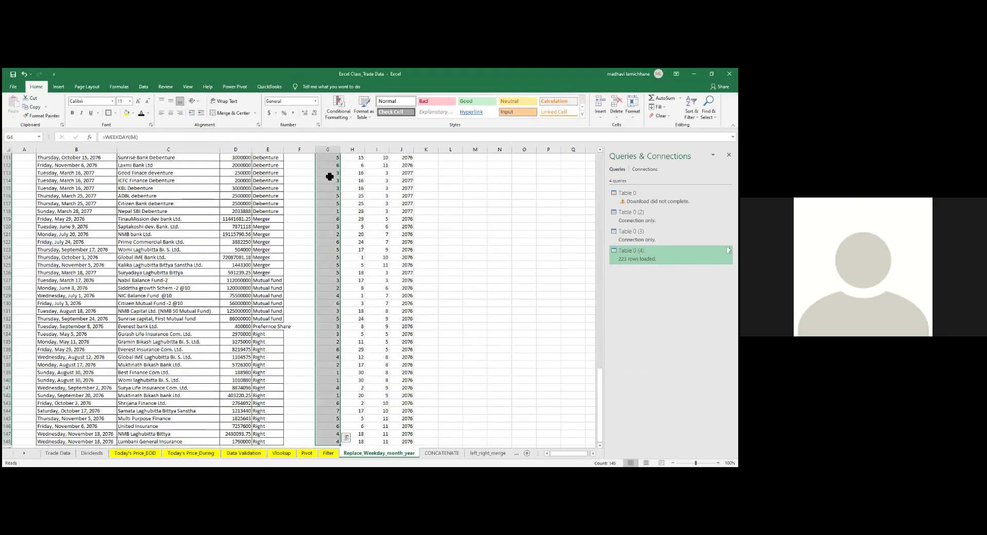
key("Delete")
scroll(330, 177, "up", 20)
left_click(330, 176)
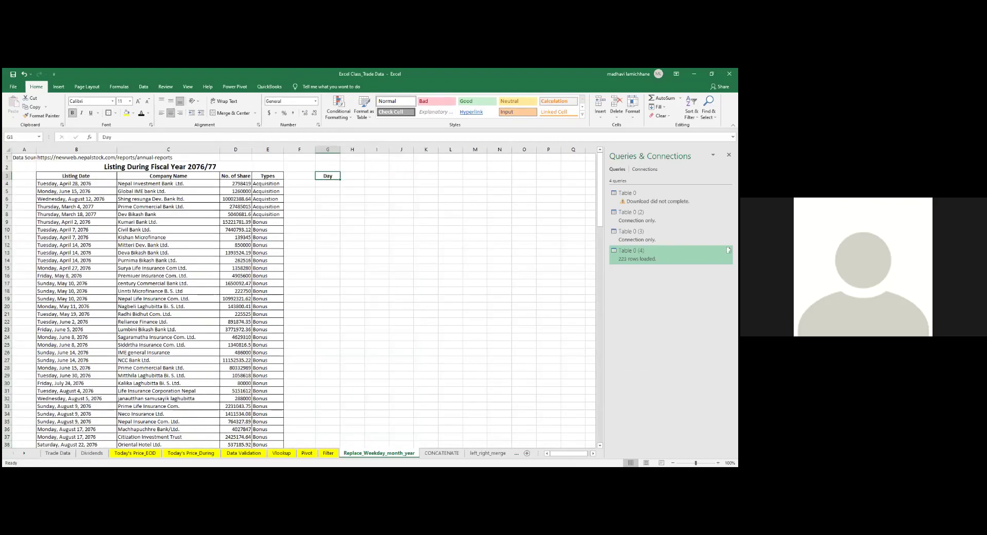
- Enter the header Month in cell H3
left_click(352, 176)
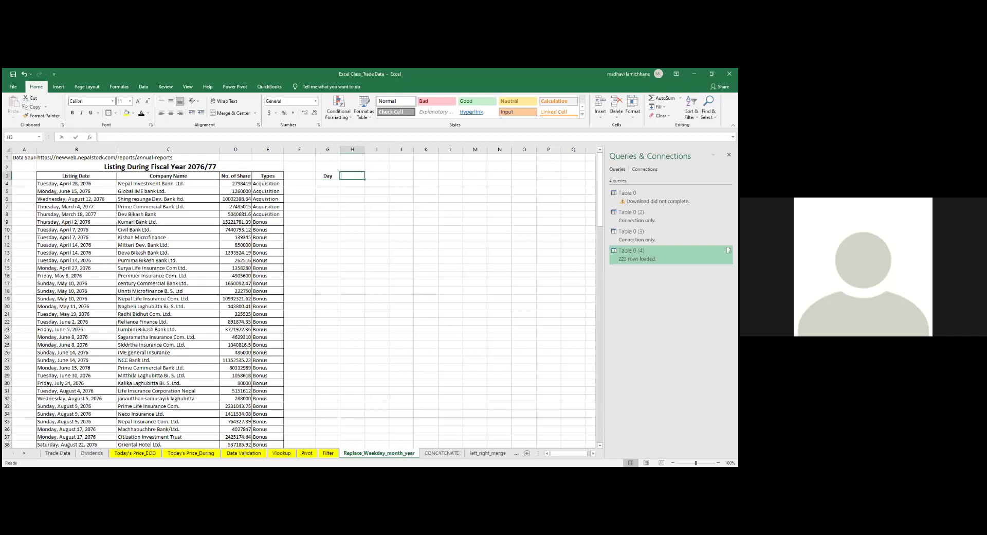
type("Month")
key("Tab")
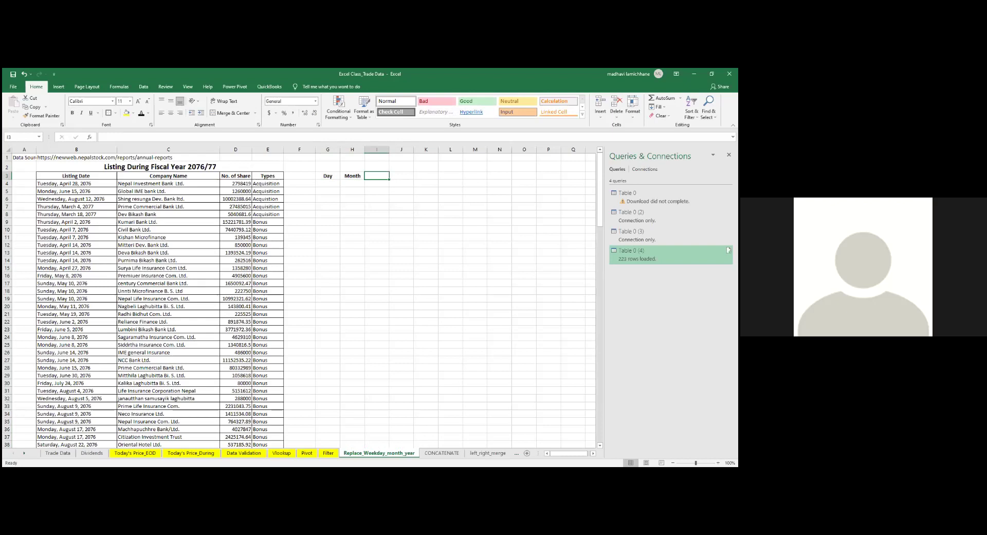
left_click_drag(236, 180, 227, 337)
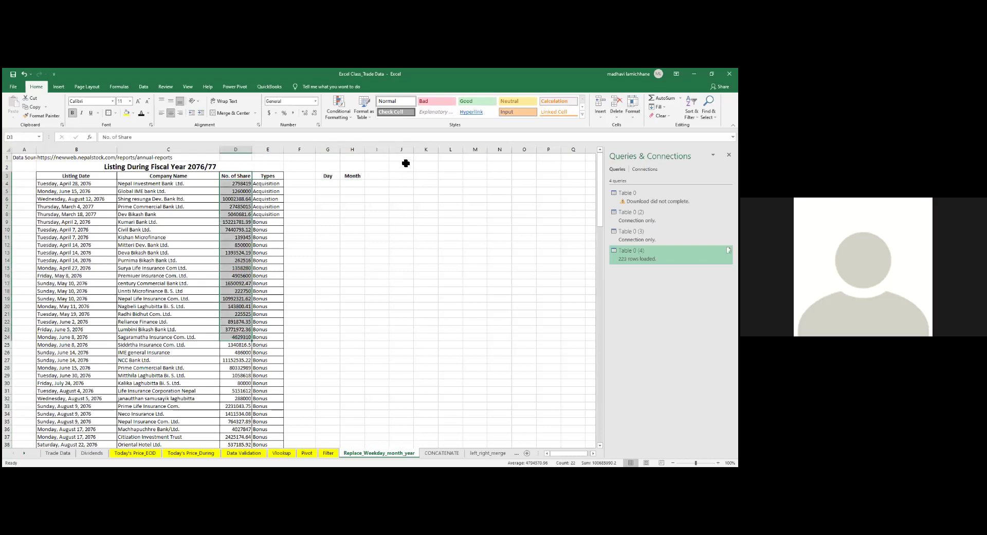
left_click(386, 176)
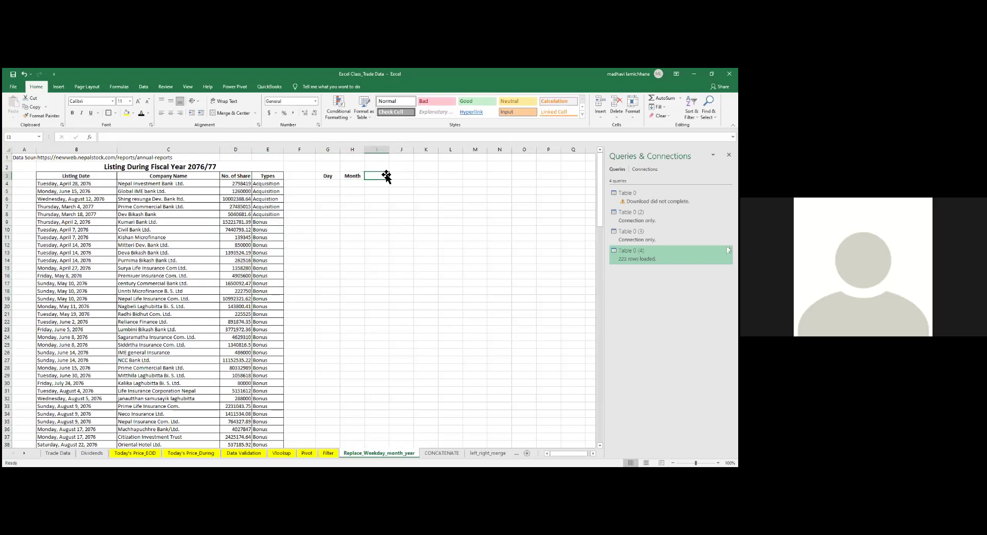
- Set the headers in G3:J3 to Weekday, Day, Month and Year
key("Left")
key("Left")
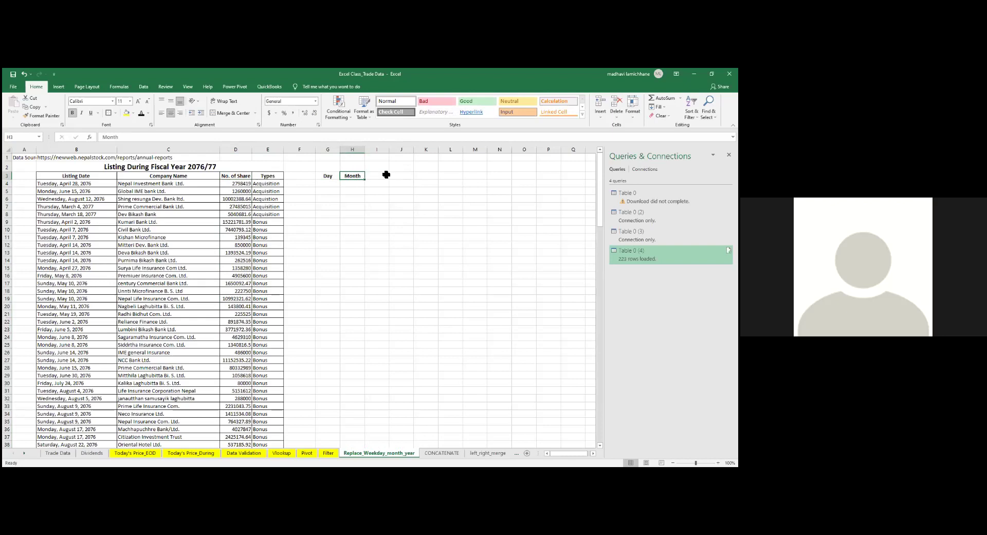
type("Weekday")
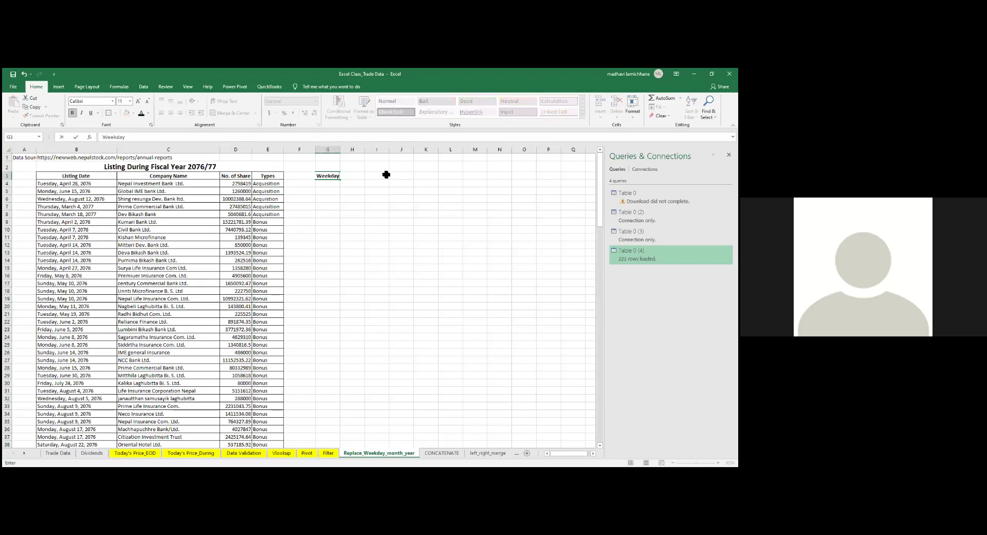
key("Tab")
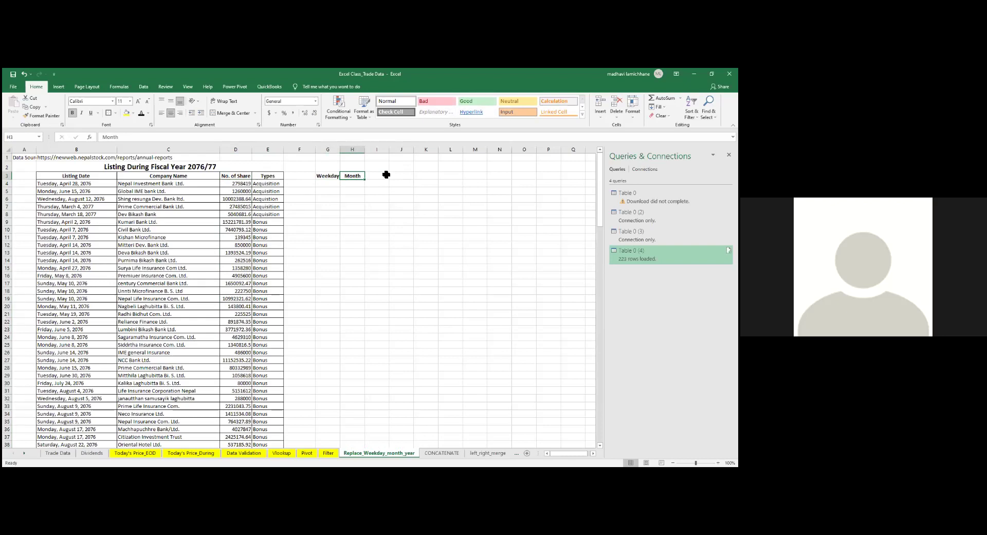
type("Day")
key("Tab")
type("MOnon")
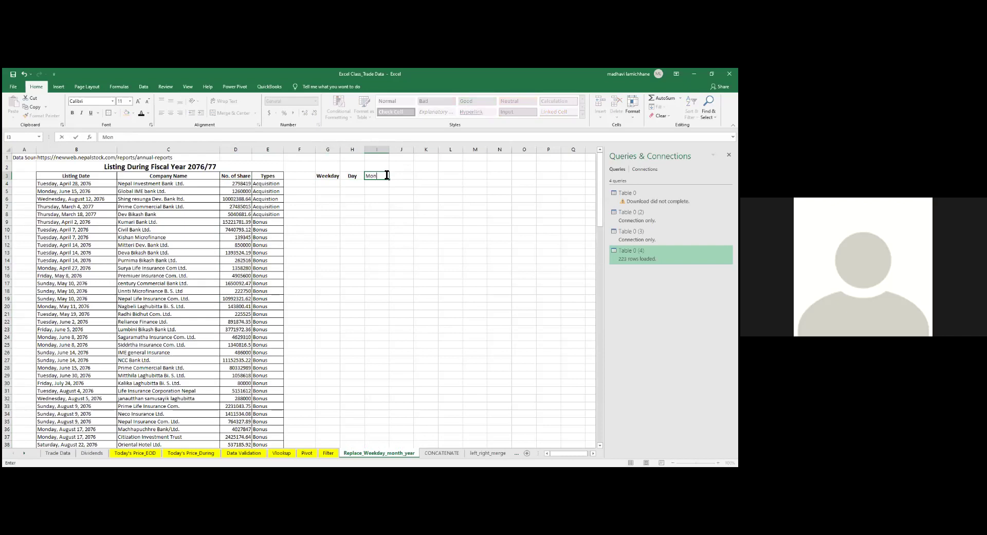
type("htth")
key("Tab")
type("Year")
key("Return")
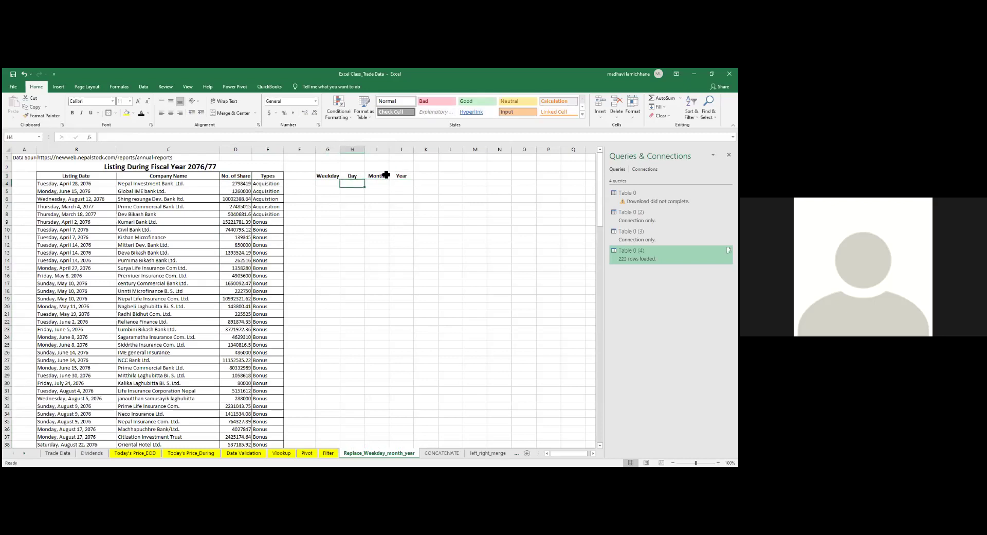
- Enter the formula =WEEKDAY(B4) in G4 for the first listing date
type("=")
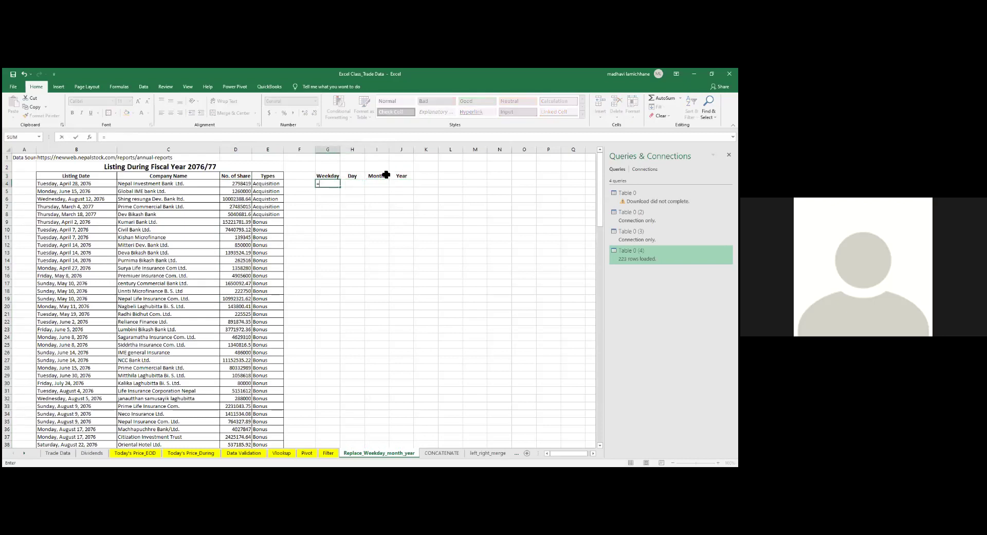
type("WEEKDAY(")
key("Left")
key("Left")
key("Left")
key("Left")
key("Left")
key("Left")
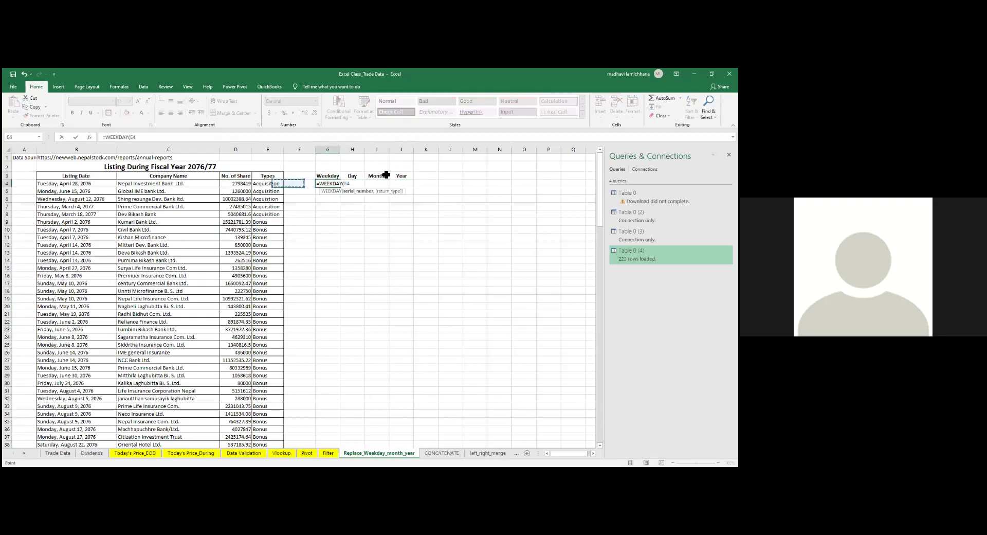
key("Return")
key("Up")
key("ctrl+c")
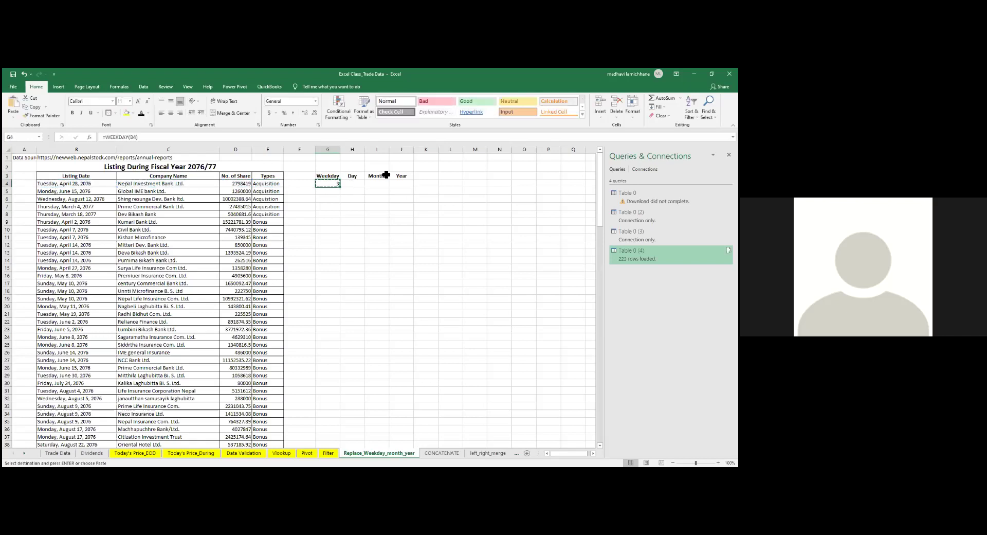
key("Escape")
- Enter the formula =DAY(B4) in H4 under the Day header
key("Left")
key("Right")
key("Right")
type("=")
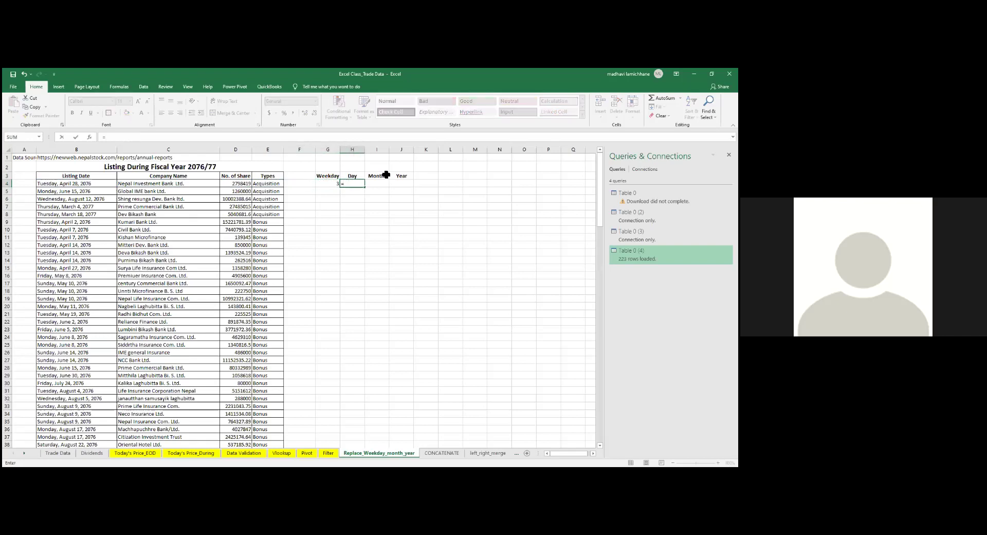
type("DAY(")
left_click(97, 184)
type(")")
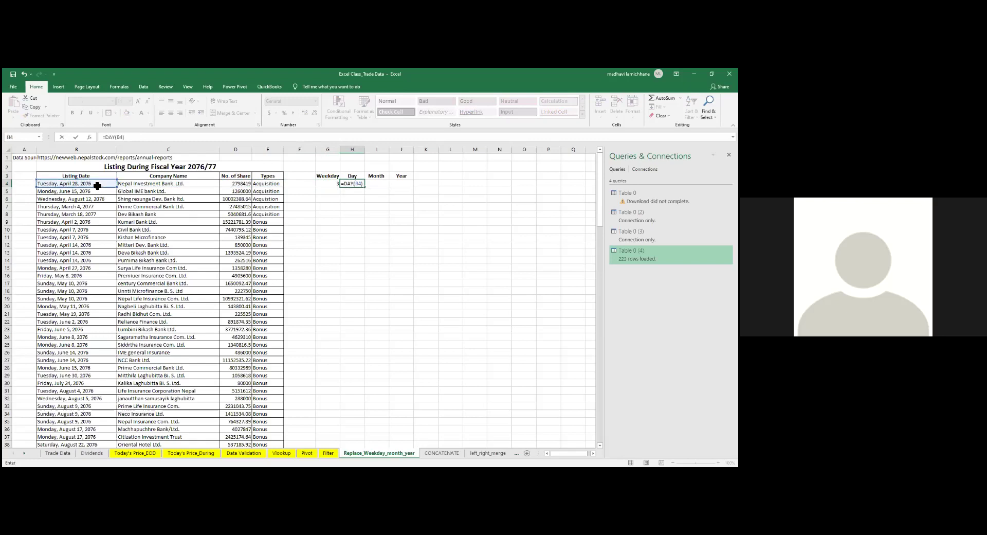
key("Tab")
- Enter the formula =MONTH(B4) in I4 under the Month header
type("=")
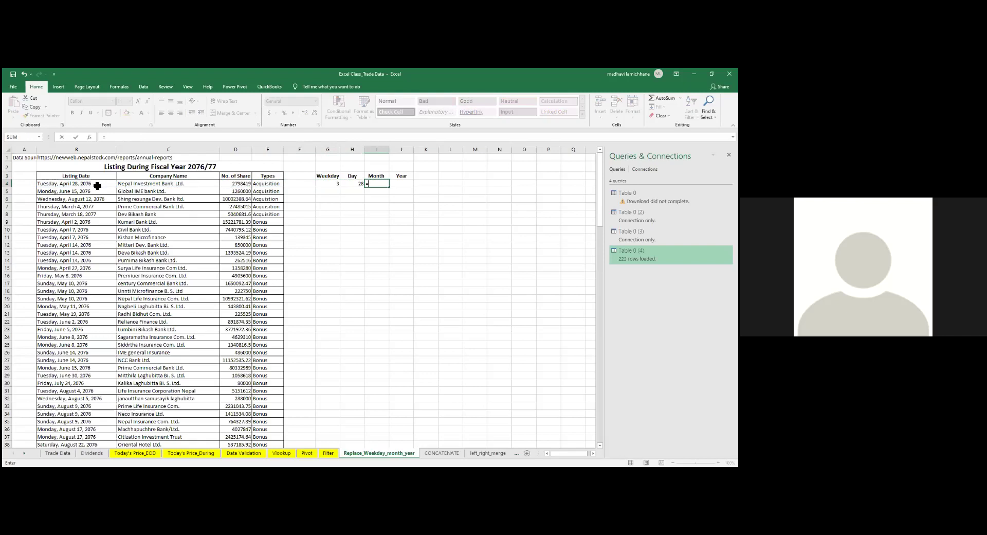
type("MONTH(")
left_click(97, 184)
type(")")
key("Return")
key("Up")
- Enter the formula =YEAR(B4) in J4 under the Year header
key("Right")
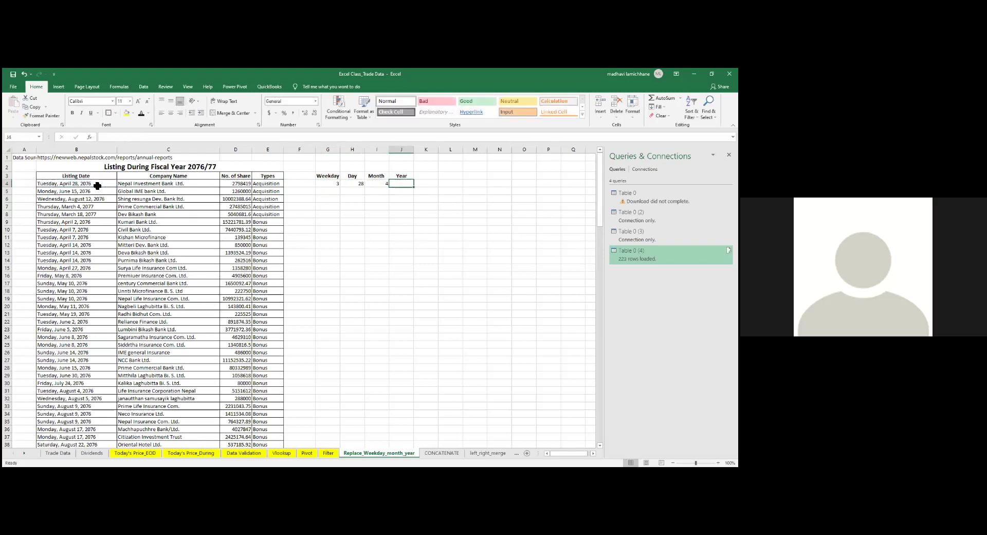
type("=")
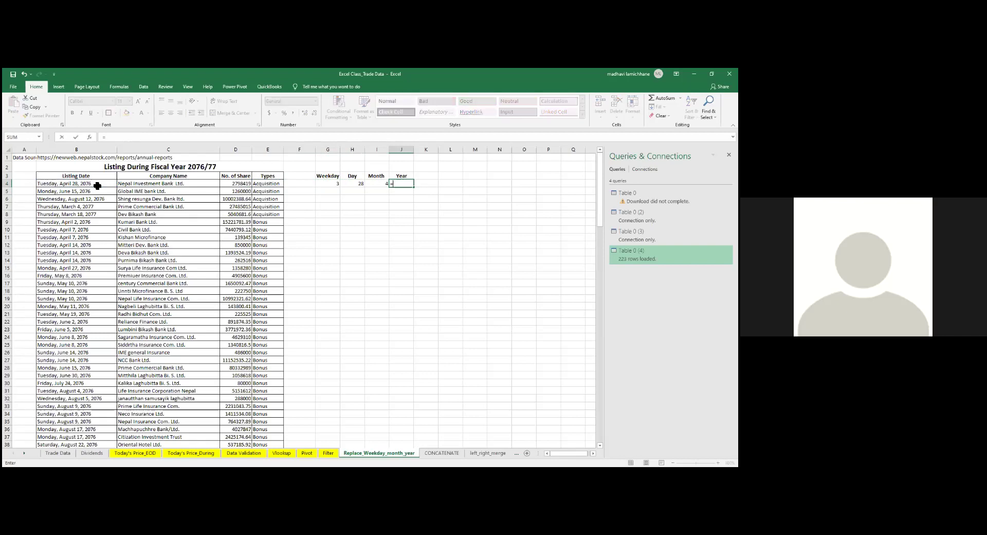
type("YEAR(")
key("Left")
key("Left")
key("Left")
key("Left")
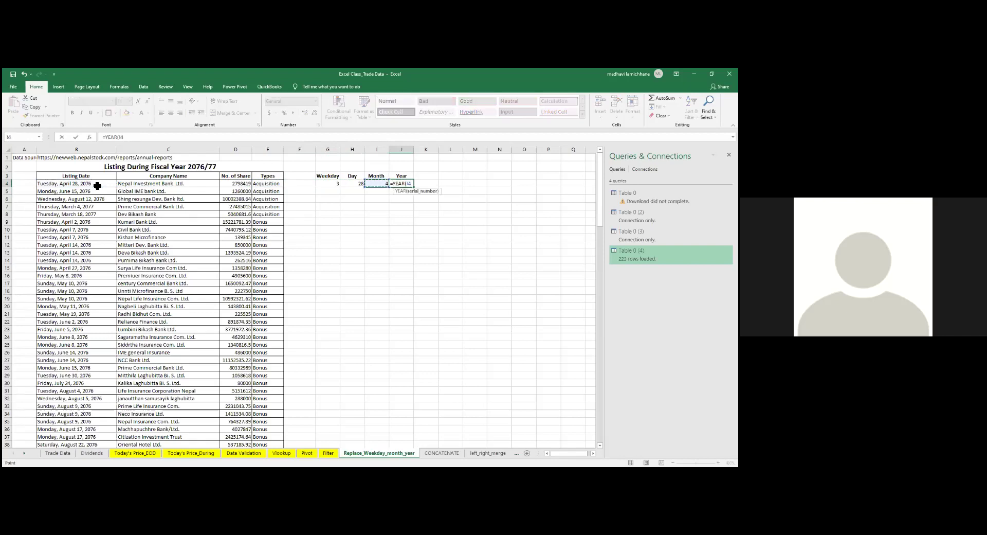
left_click(97, 186)
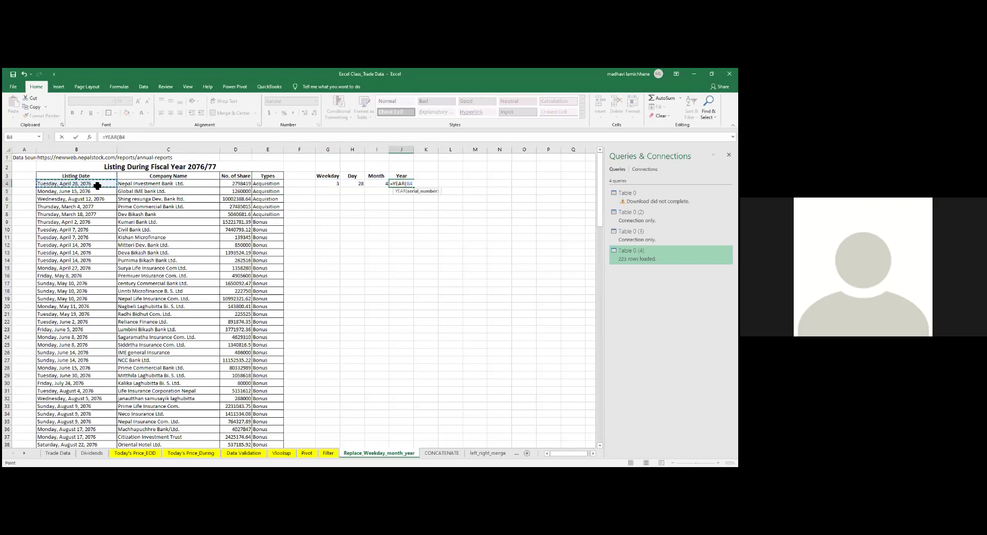
key("Return")
- Copy the four date formulas in G4:J4
key("Up")
key("Left")
key("Left")
key("Left")
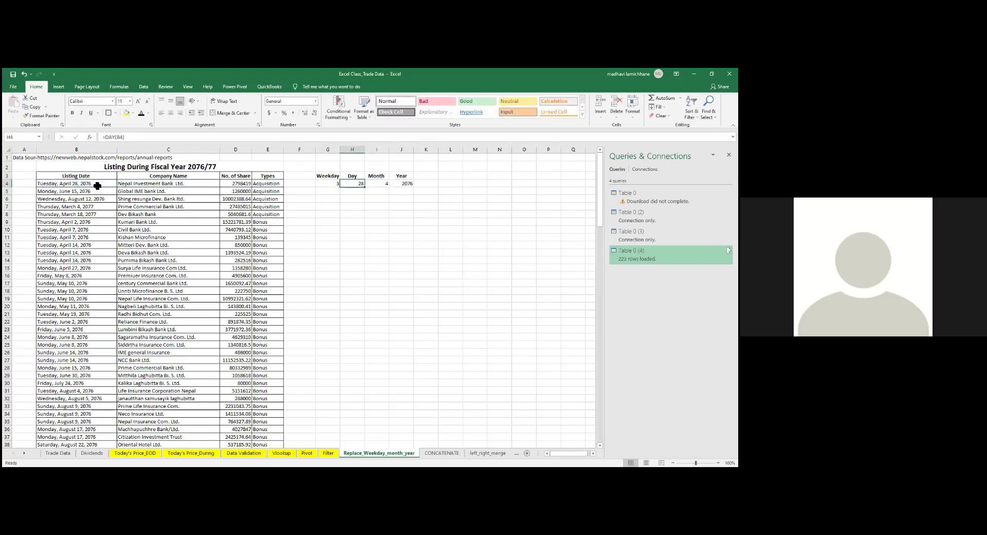
key("shift+Right")
key("shift+Right")
key("shift+Right")
key("ctrl+c")
- Paste the copied weekday, day, month and year formulas down columns G to J through row 148
key("Left")
key("Left")
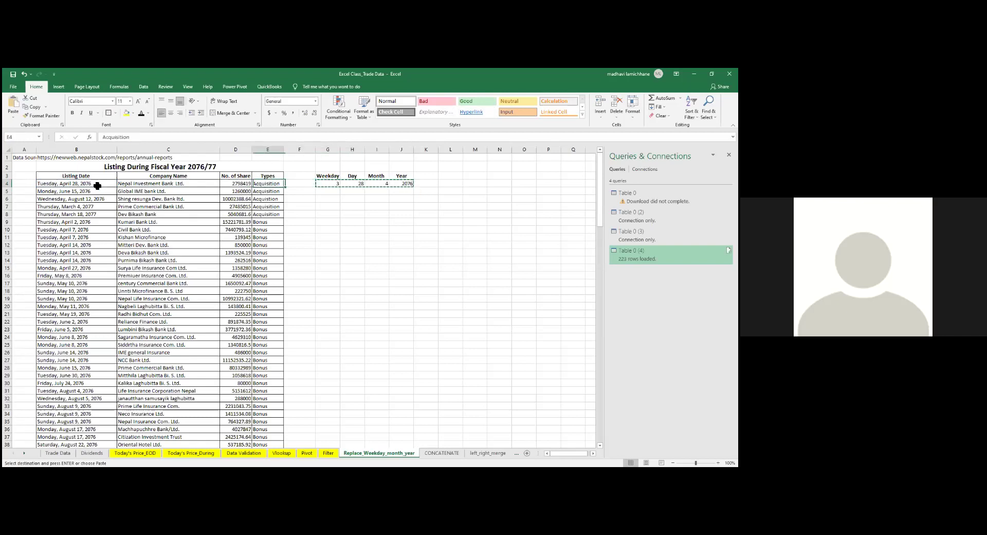
key("ctrl+Down")
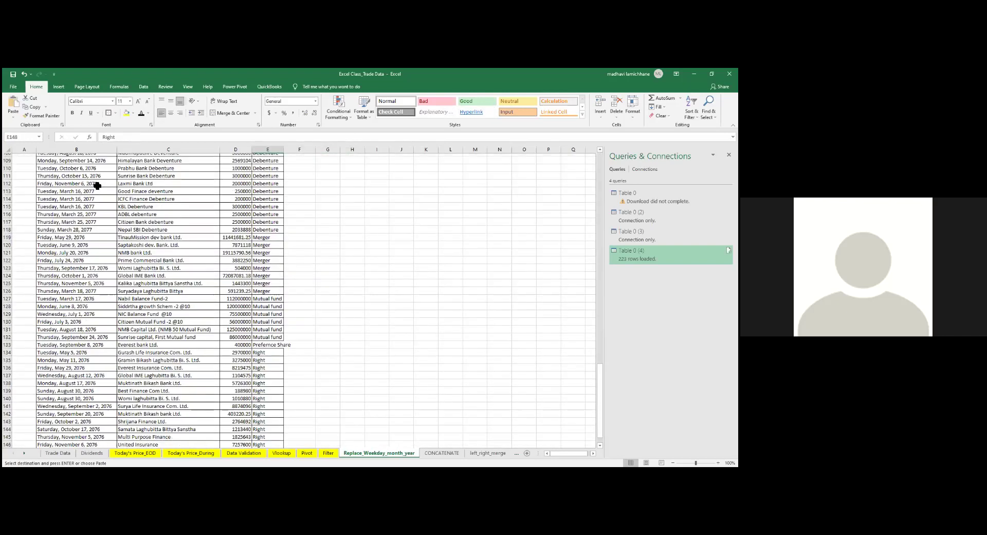
key("Right")
key("Right")
key("Right")
key("shift+Right")
key("shift+Right")
key("shift+Right")
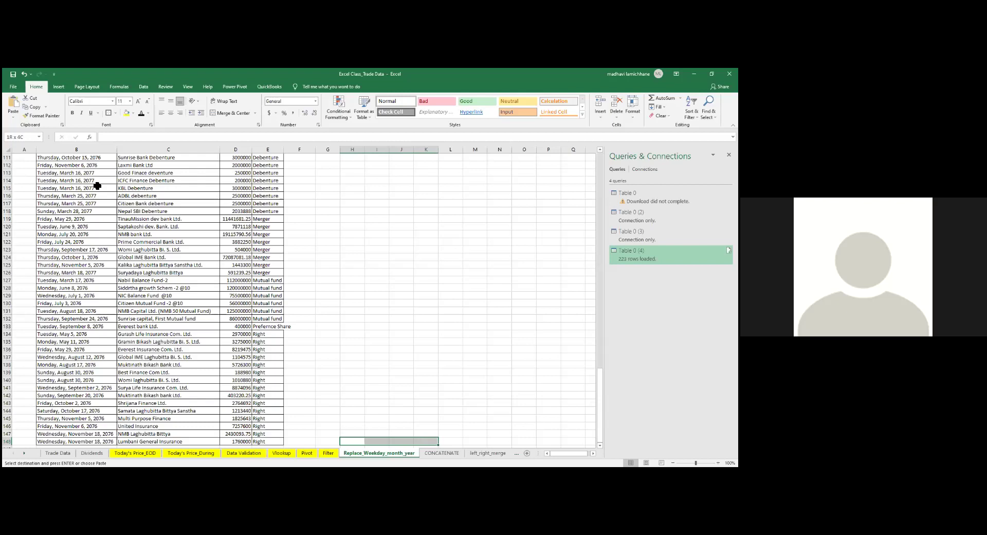
key("ctrl+shift+Up")
key("Left")
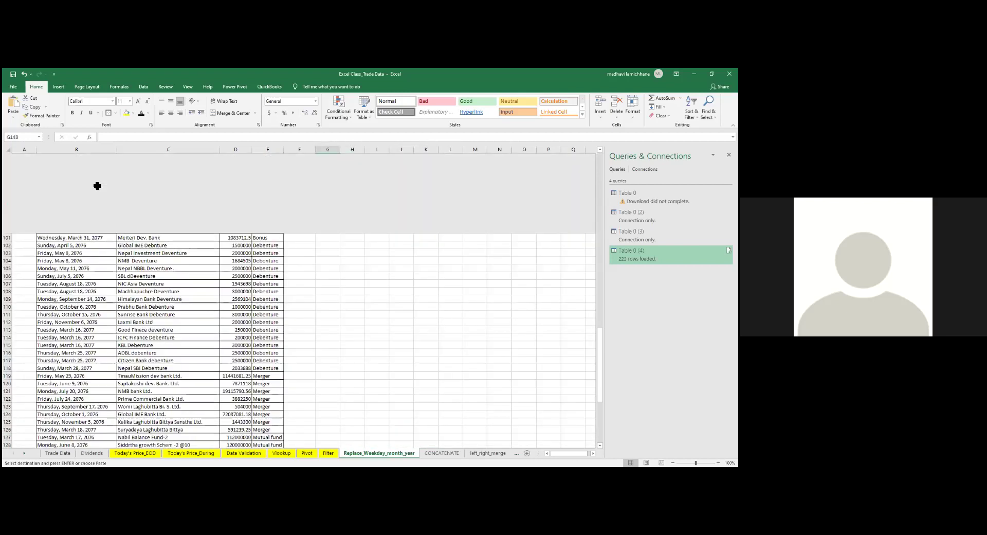
key("Left")
key("ctrl+shift+Up")
key("Down")
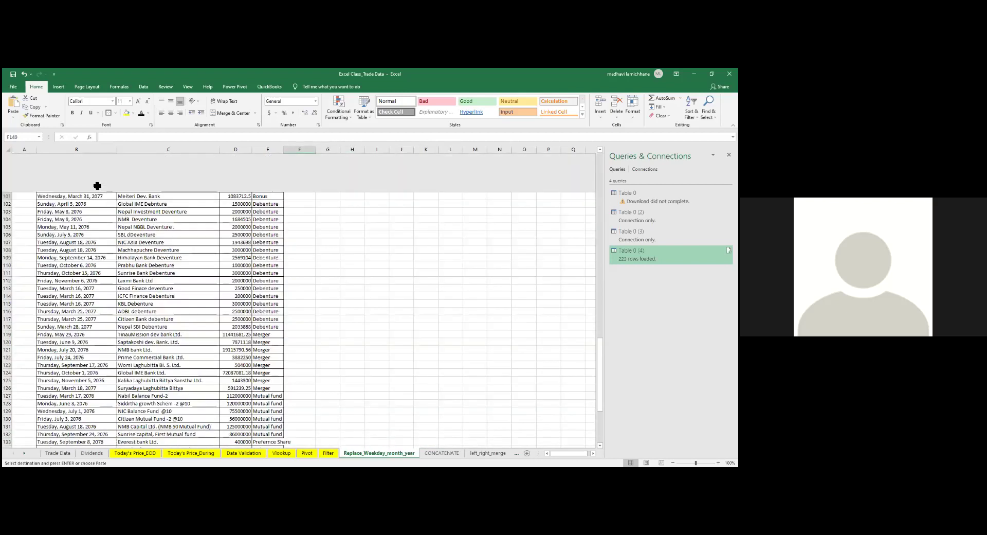
key("Up")
key("Right")
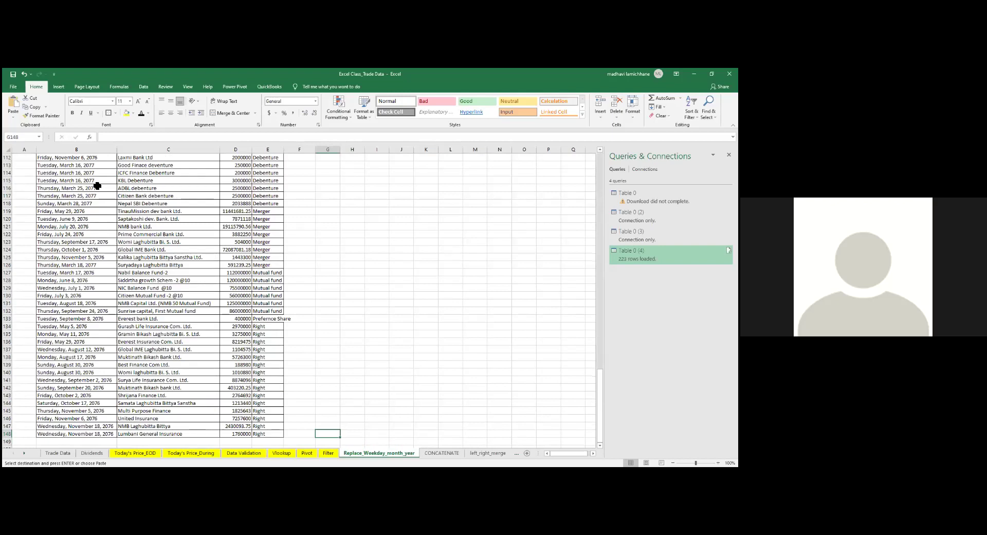
key("ctrl+Up")
key("ctrl+Up")
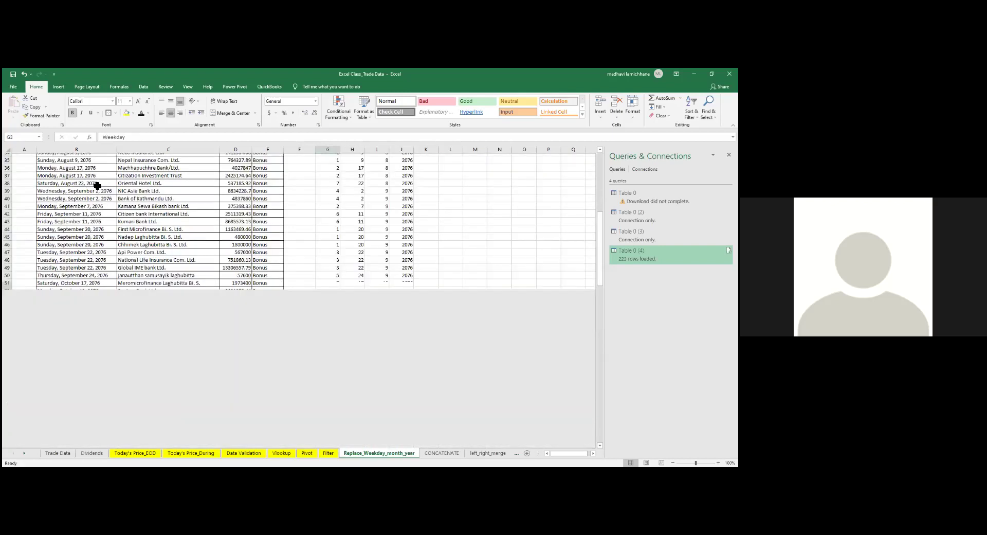
- Convert the Weekday, Day, Month and Year block G3:J148 from formulas to static values in place
key("shift+Right")
key("shift+Right")
key("shift+Right")
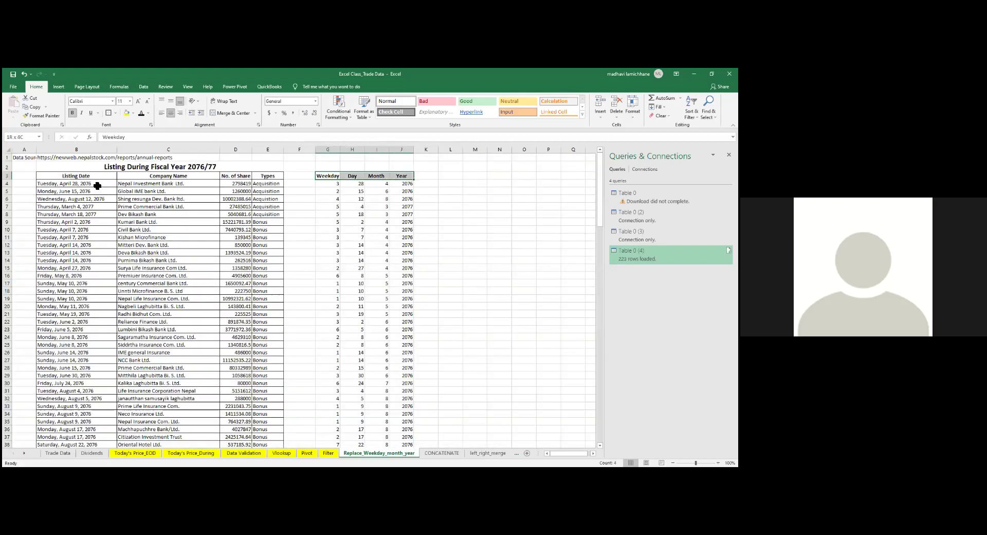
key("ctrl+shift+Down")
key("ctrl+c")
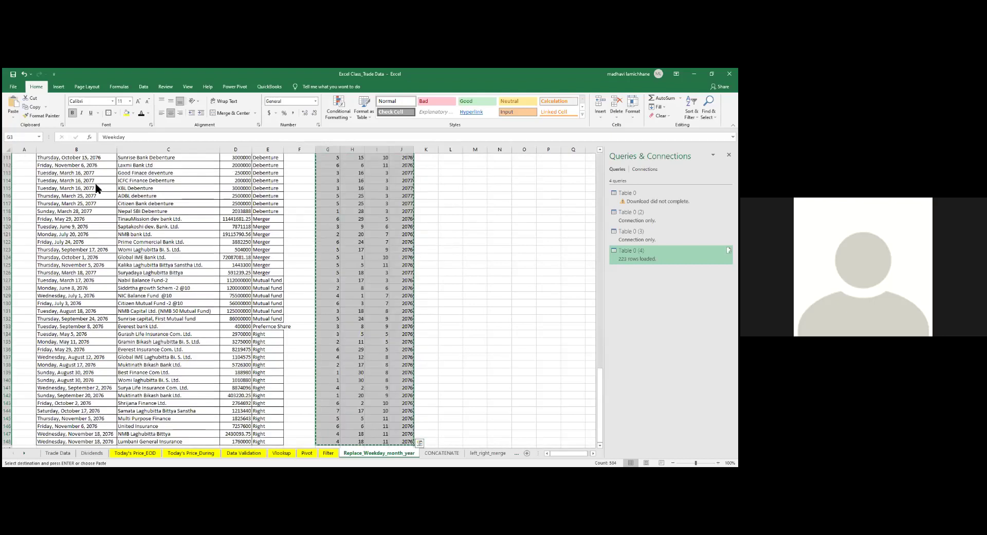
key("ctrl+alt+v")
key("v")
key("Return")
key("Down")
key("Right")
key("Right")
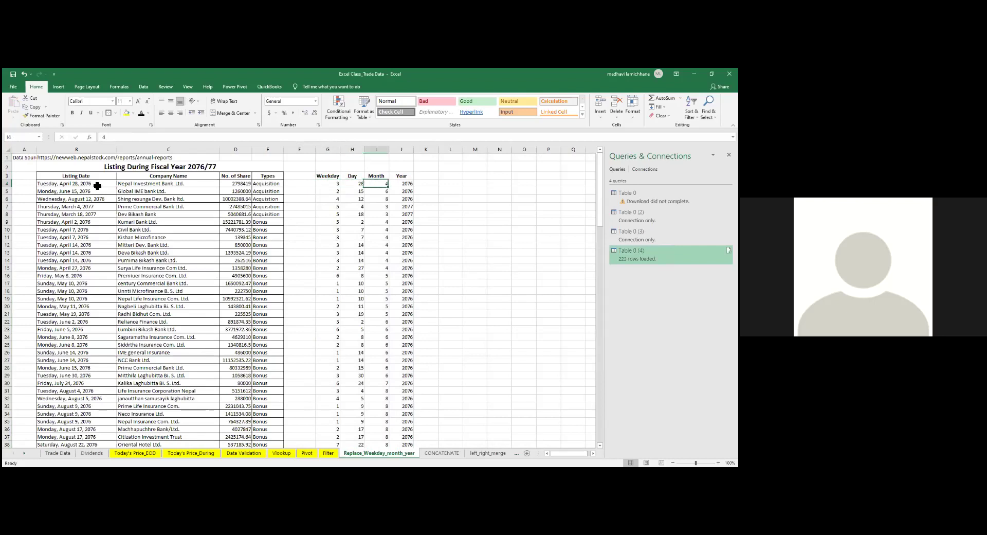
key("Left")
key("Left")
key("Up")
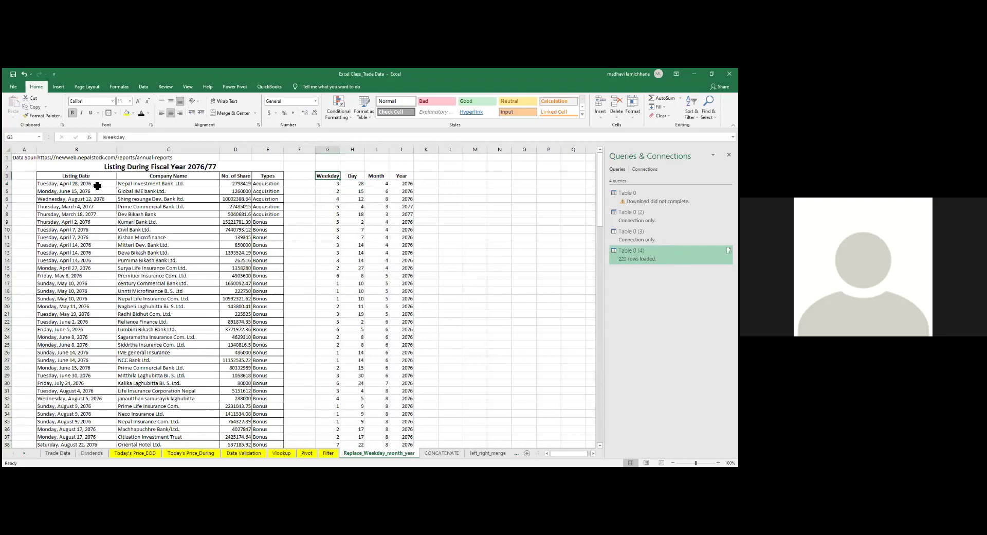
key("Down")
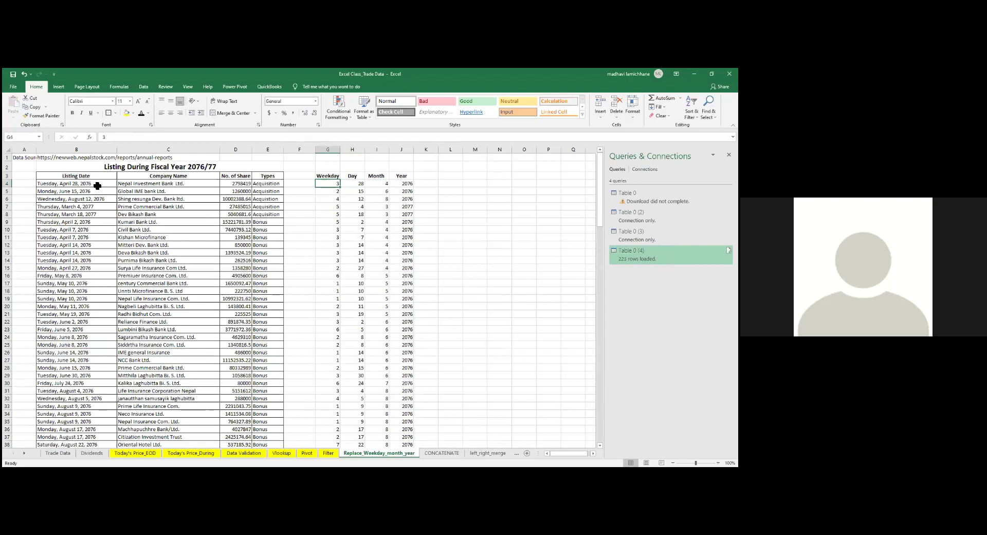
- Replace every 1 in the Weekday column from G4 down to row 148 with SUN
left_click(323, 175)
key("Down")
key("ctrl+shift+Down")
key("ctrl+f")
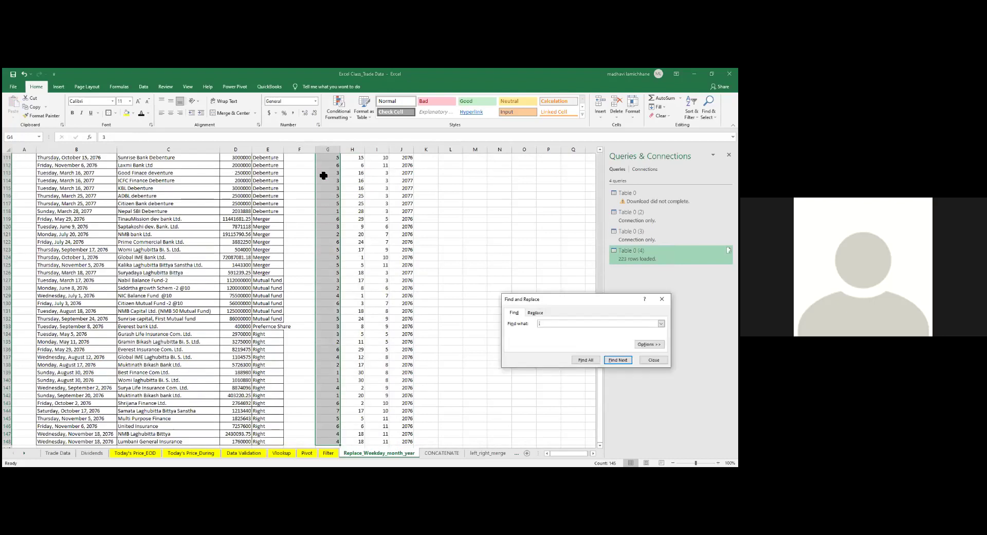
type("1")
key("ctrl+h")
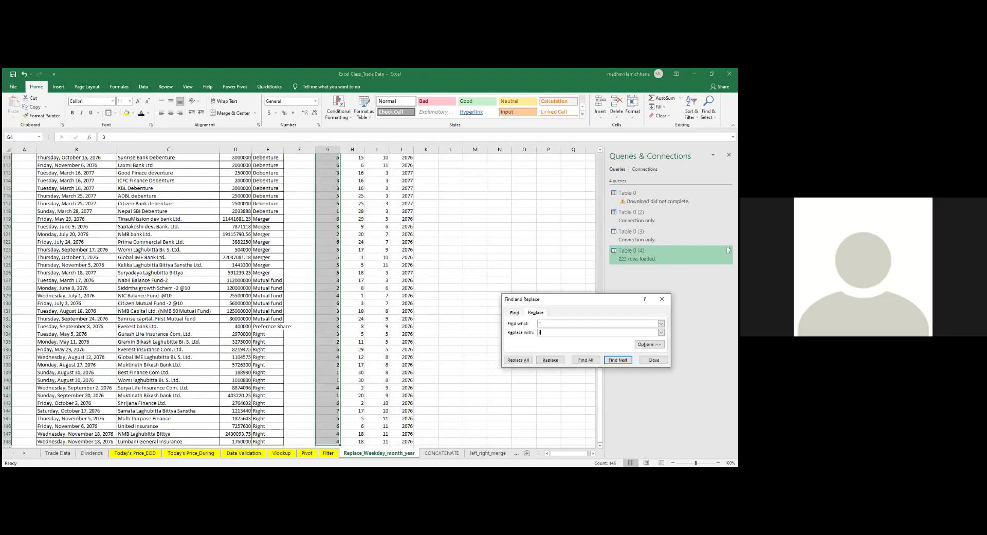
type("SUN")
left_click(519, 360)
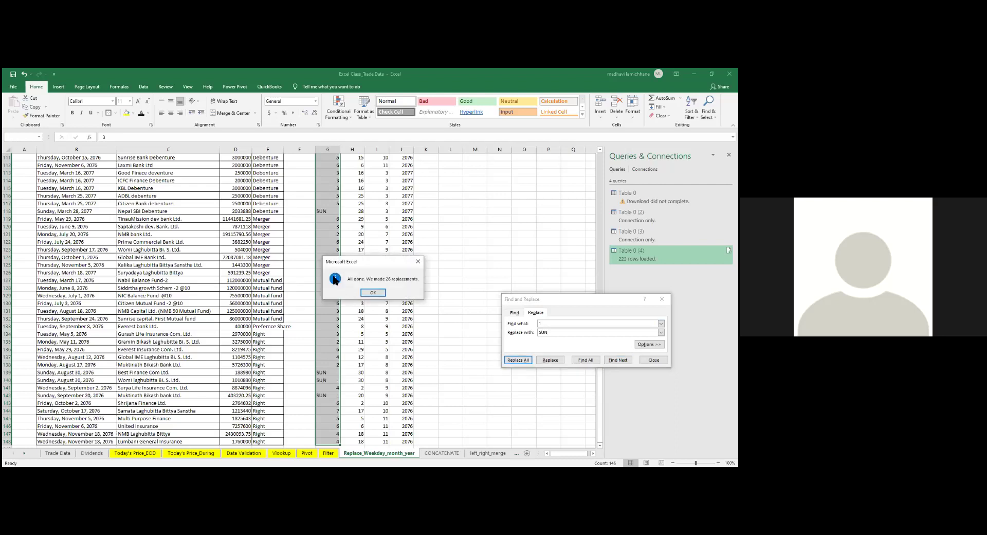
left_click(370, 291)
- Replace every 2 in the Weekday column with MON and close the Find and Replace dialog
left_click(535, 323)
type("2")
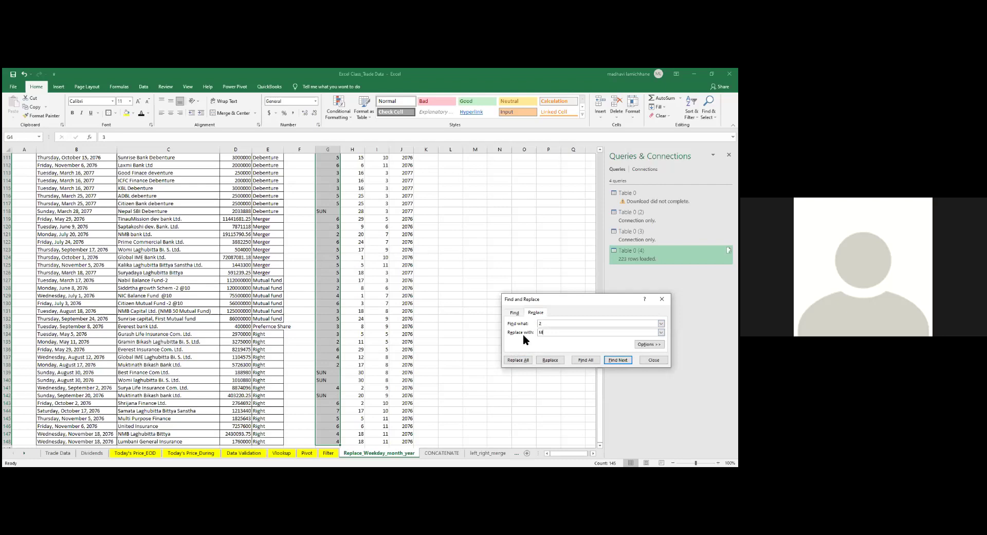
key("Return")
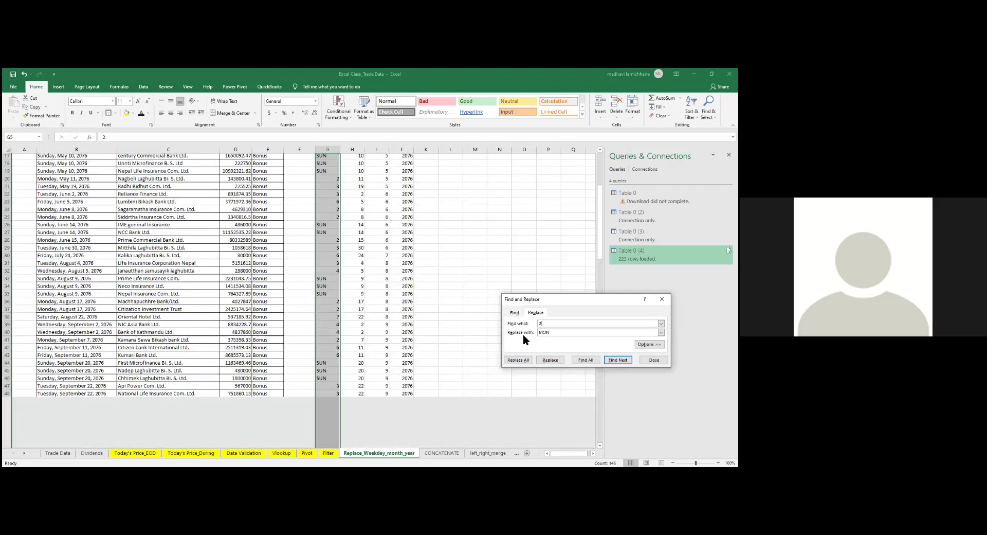
left_click(515, 359)
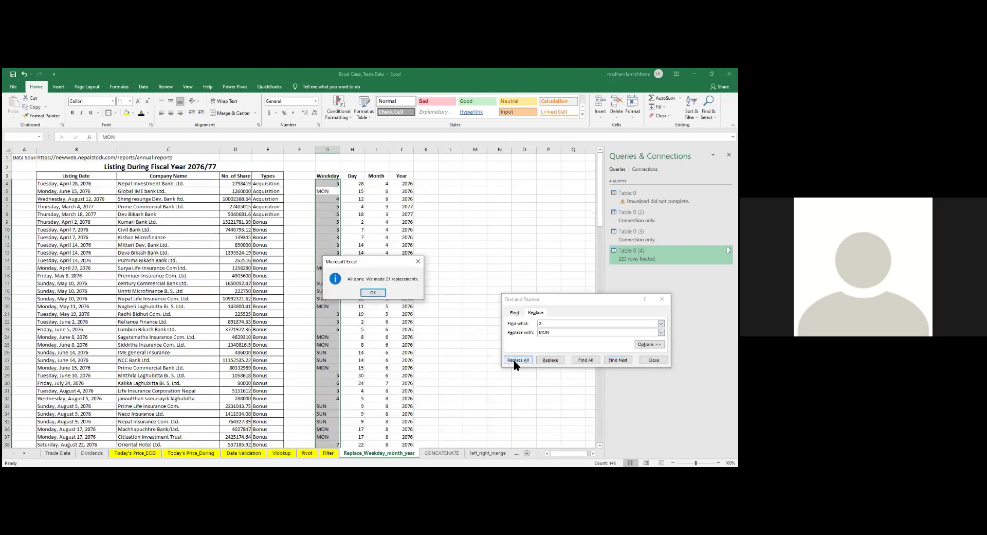
key("Return")
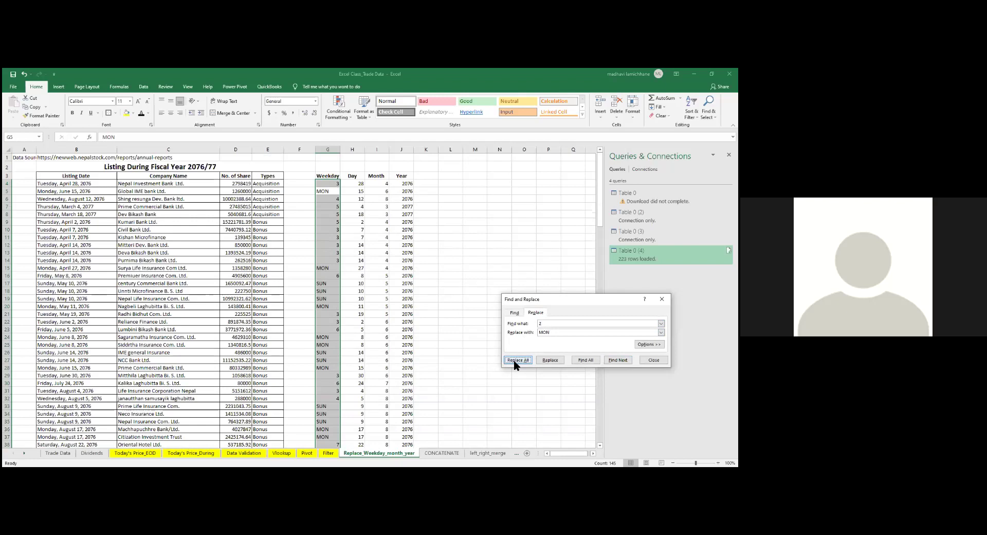
key("Escape")
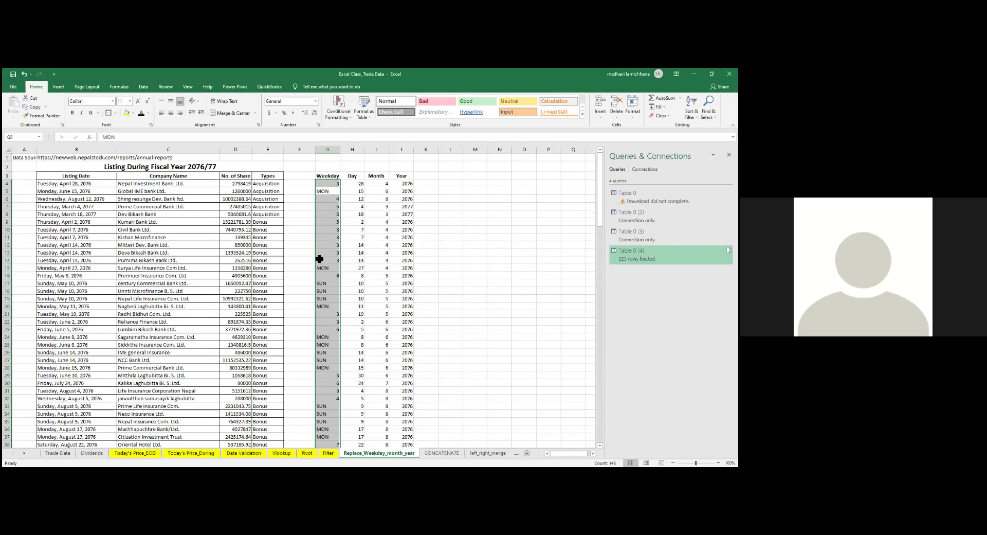
- Color the Replace_Weekday_month_year sheet tab yellow
left_click(329, 184)
left_click(329, 216)
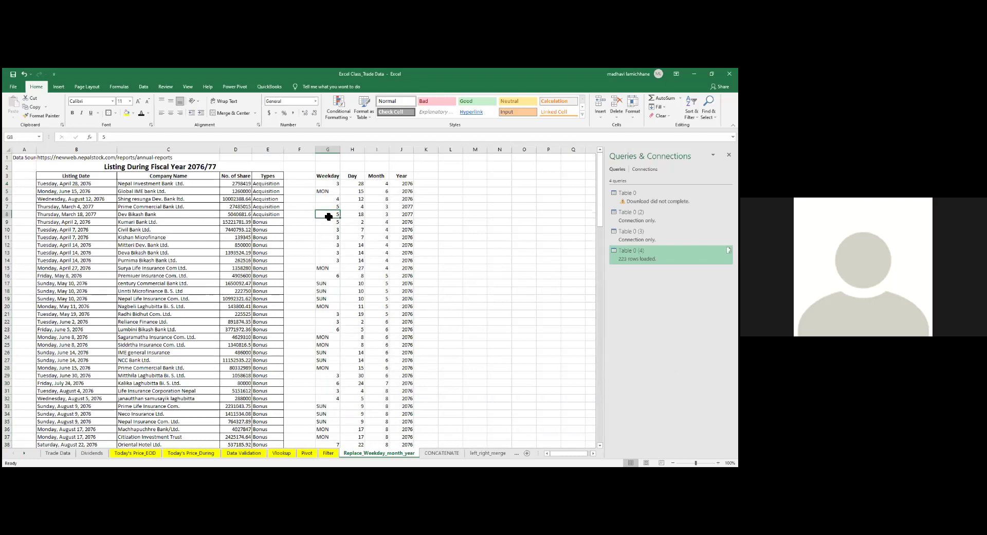
right_click(387, 453)
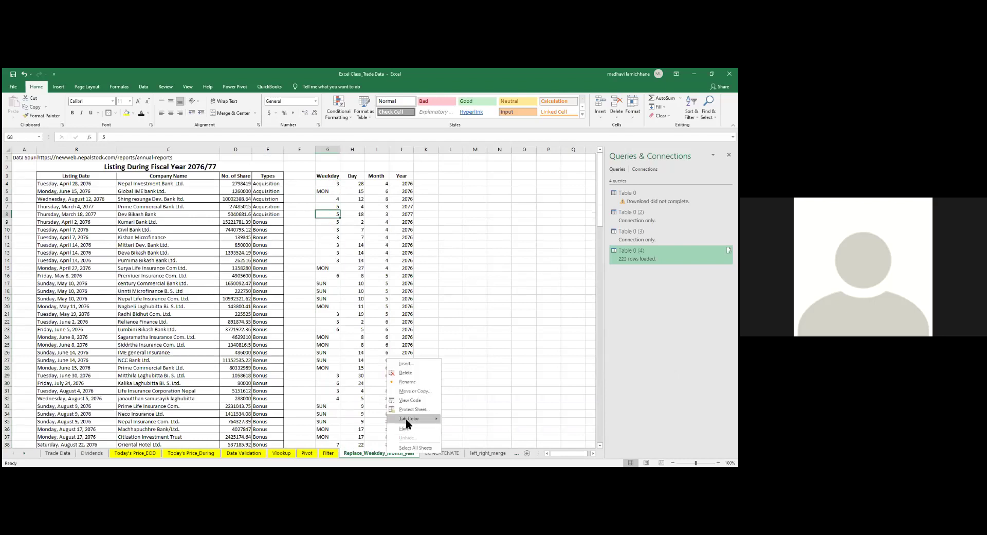
mouse_move(406, 418)
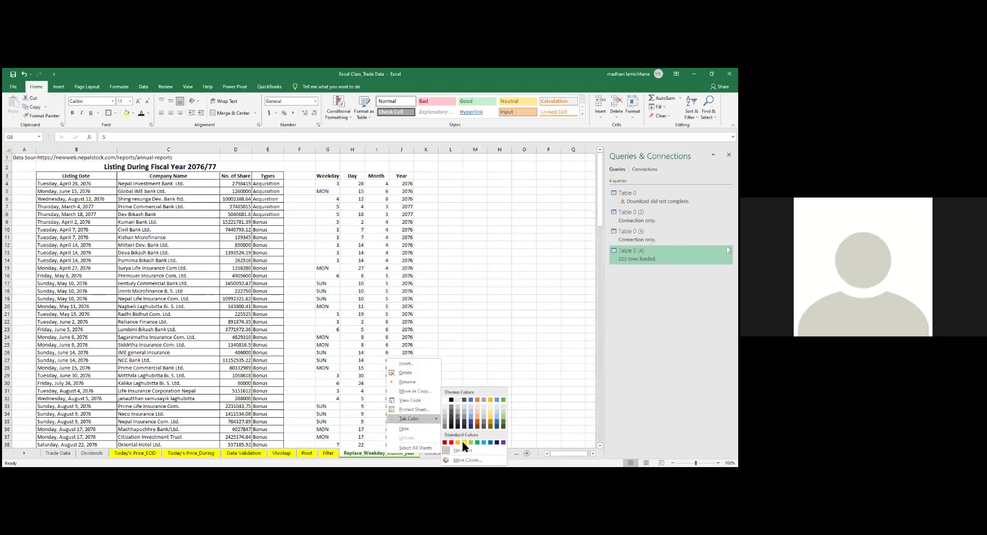
left_click(459, 369)
- Open the CONCATENATE sheet and clear the existing formulas in column J from J11 to J29
left_click(435, 454)
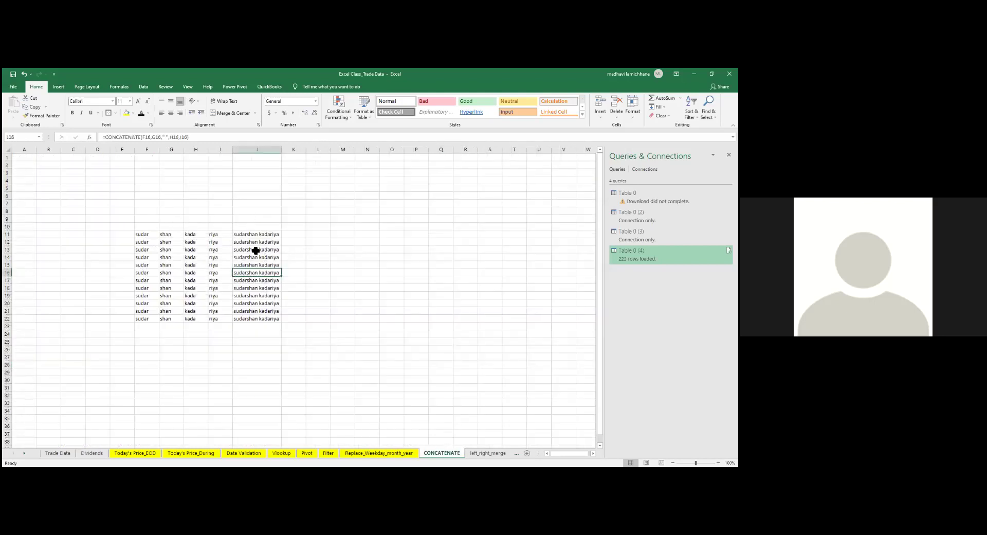
left_click(250, 234)
left_click_drag(249, 234, 257, 372)
key("Delete")
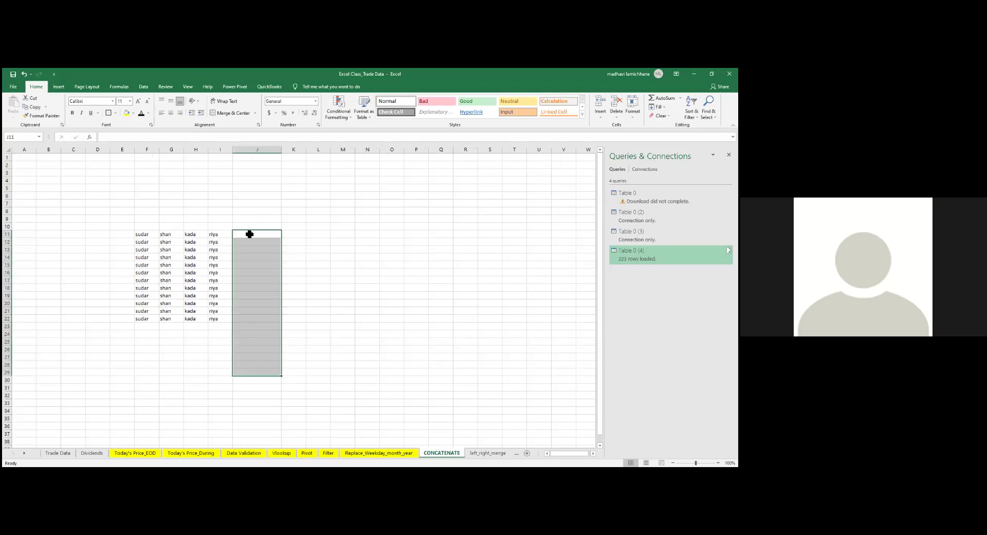
- Examine the separate name fragments in row 11, from F11 to I11
key("Left")
key("Left")
key("Left")
key("Left")
key("Right")
key("Right")
key("Right")
key("Left")
key("Left")
key("Left")
key("Right")
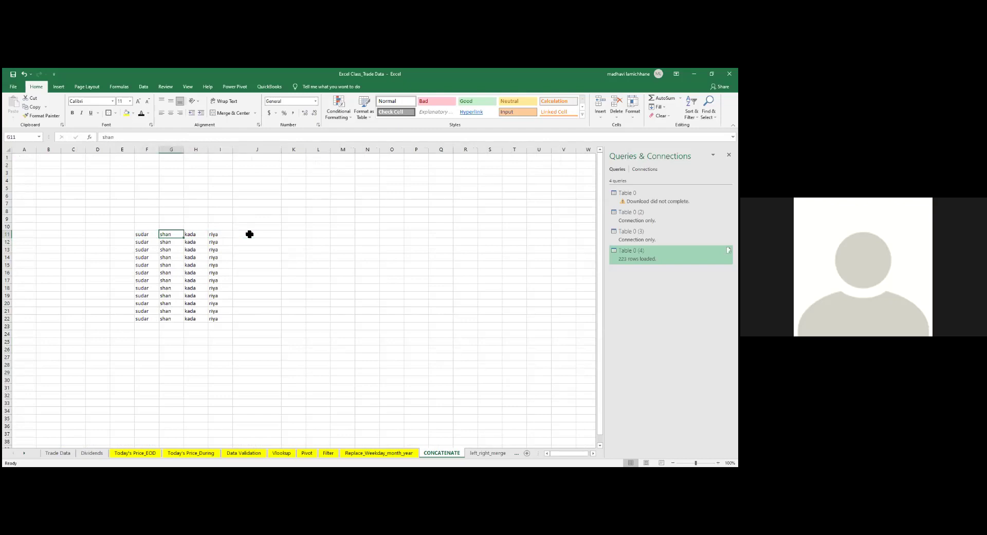
key("Right")
key("Right")
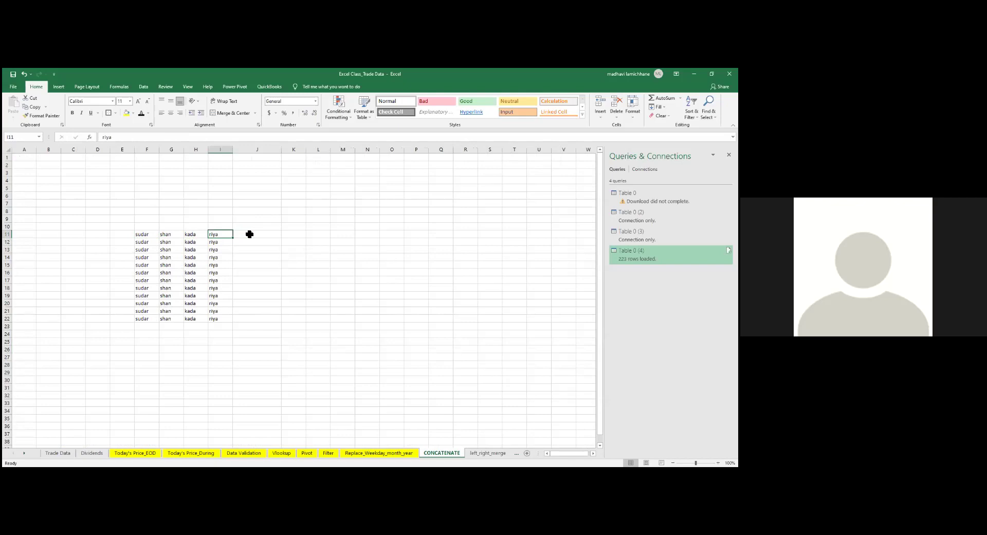
- Enter the formula =CONCATENATE(F11,G11," ",H11,I11) in J11 to join the name fragments with a space between first and last name
left_click(249, 234)
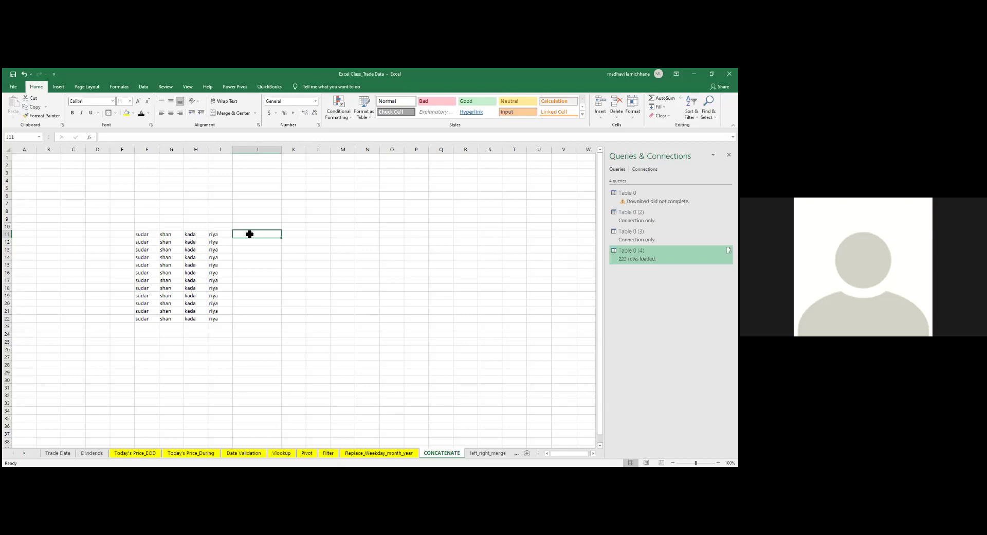
type("=CONCAT(")
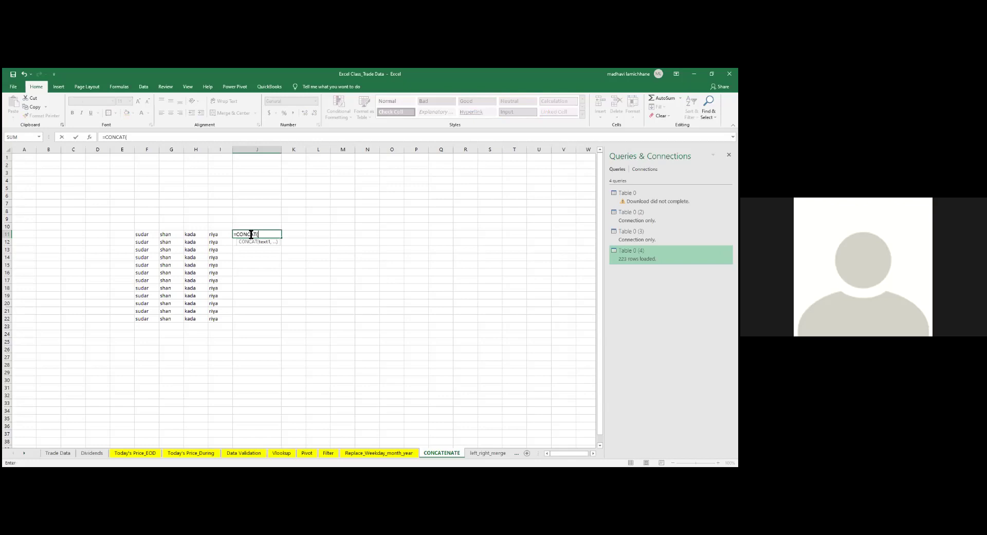
key("BackSpace")
type("ENATE(")
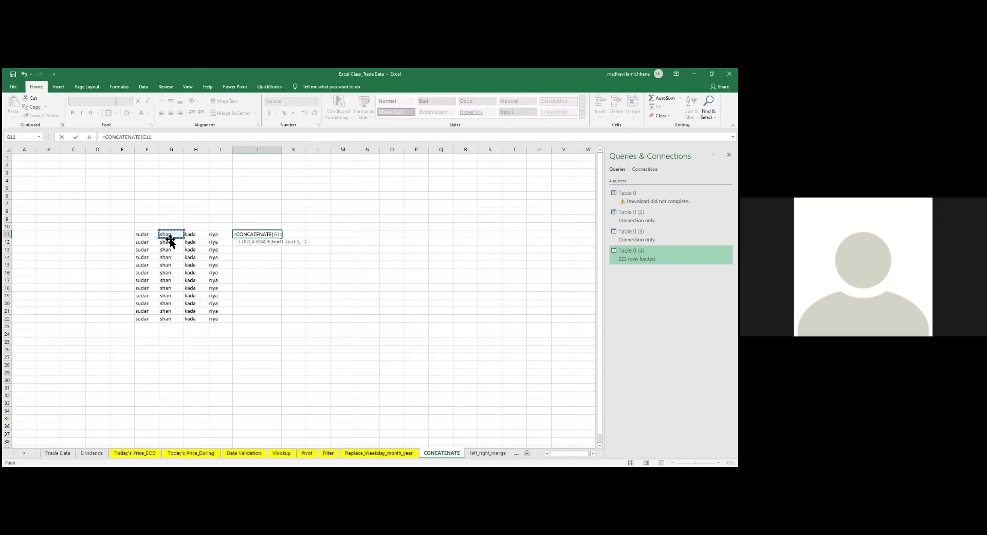
left_click(198, 236)
left_click(212, 237)
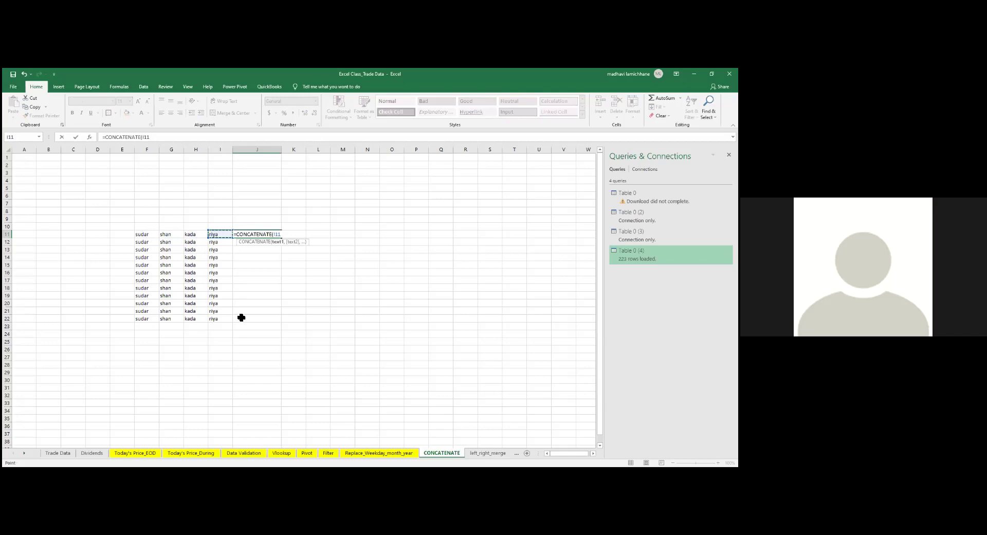
key("BackSpace")
key("BackSpace")
key("BackSpace")
left_click(149, 235)
type(",")
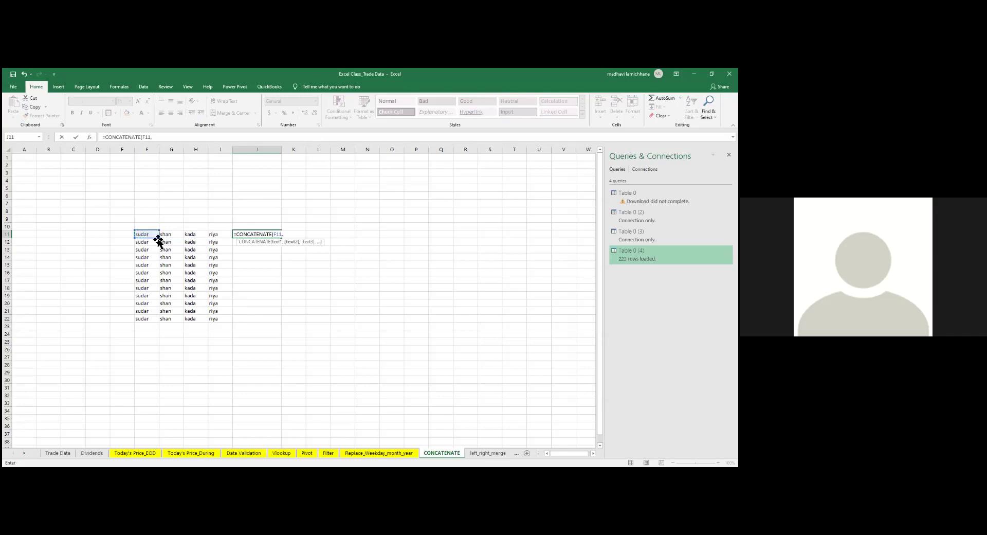
left_click(165, 234)
type(",")
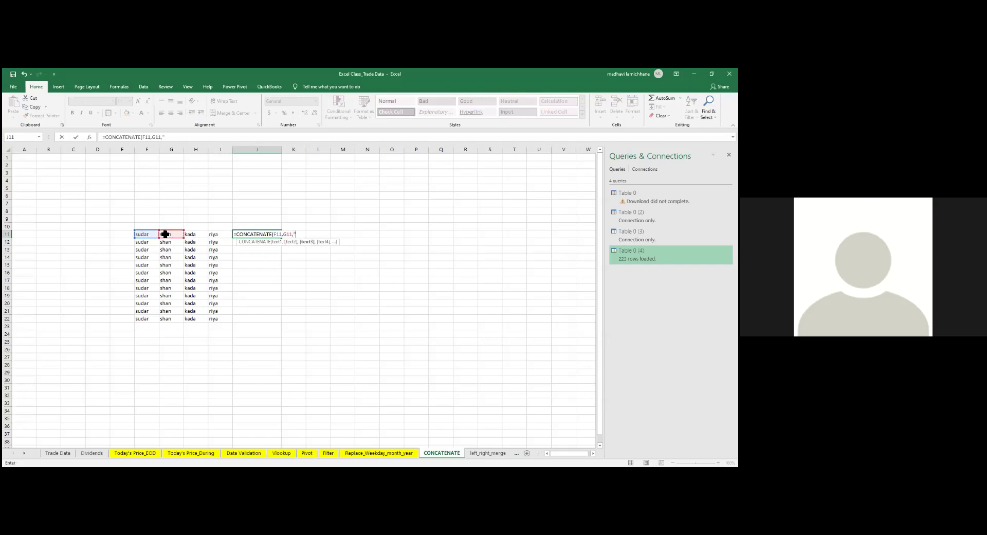
type("\" \",")
left_click(195, 237)
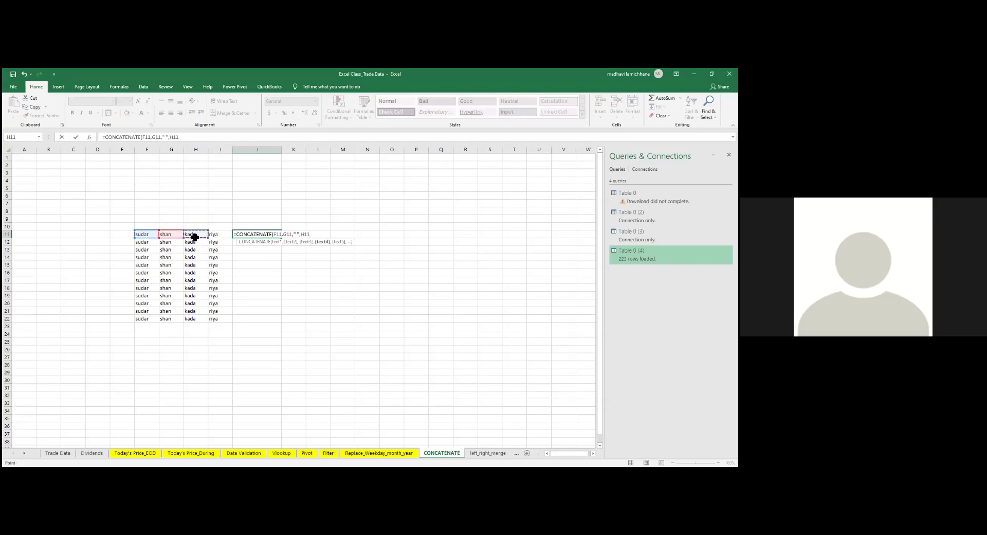
type(",")
left_click(215, 236)
type(")")
key("Return")
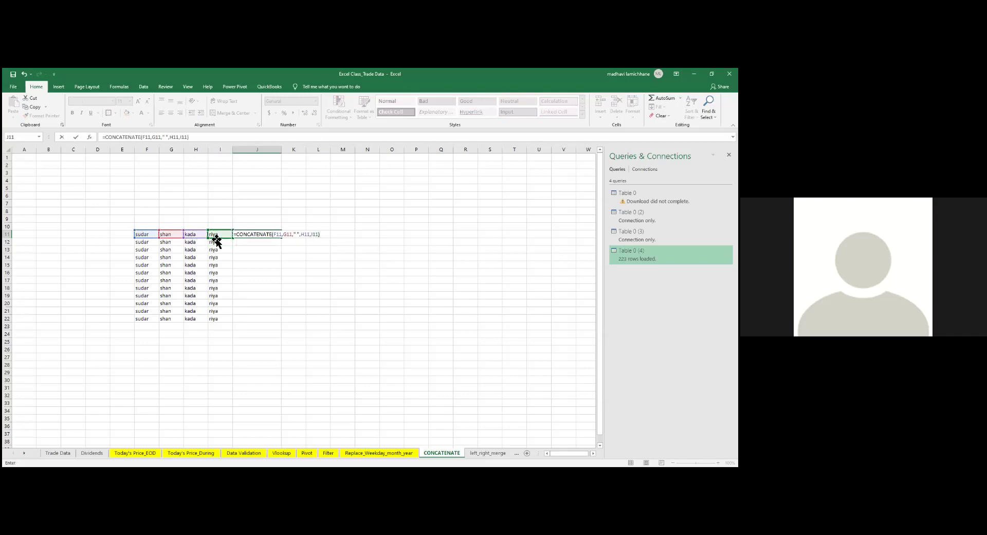
- Confirm the CONCATENATE formula in J11 and copy it down column J to J22
key("Up")
key("ctrl+c")
left_click(215, 236)
key("ctrl+Down")
key("Right")
key("ctrl+shift+Up")
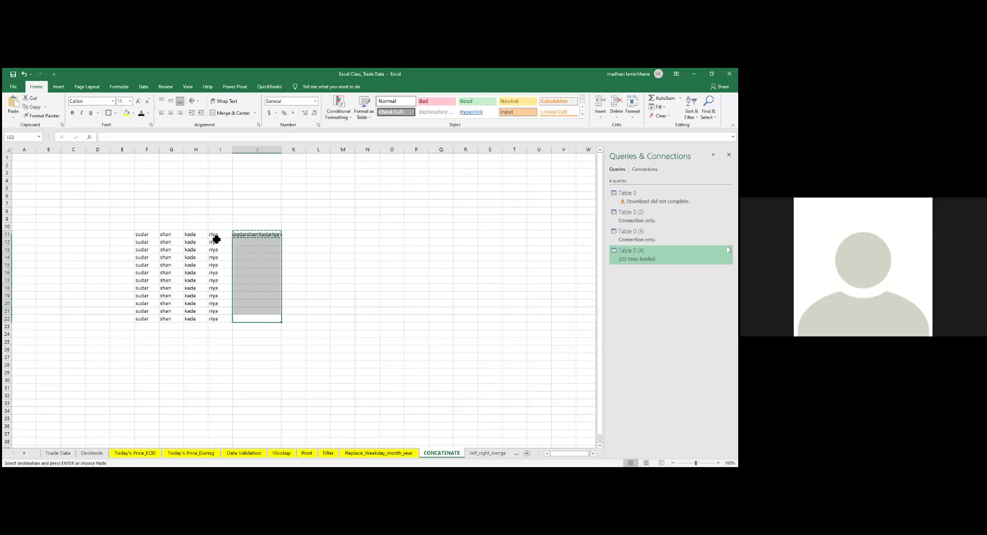
key("Return")
left_click(294, 371)
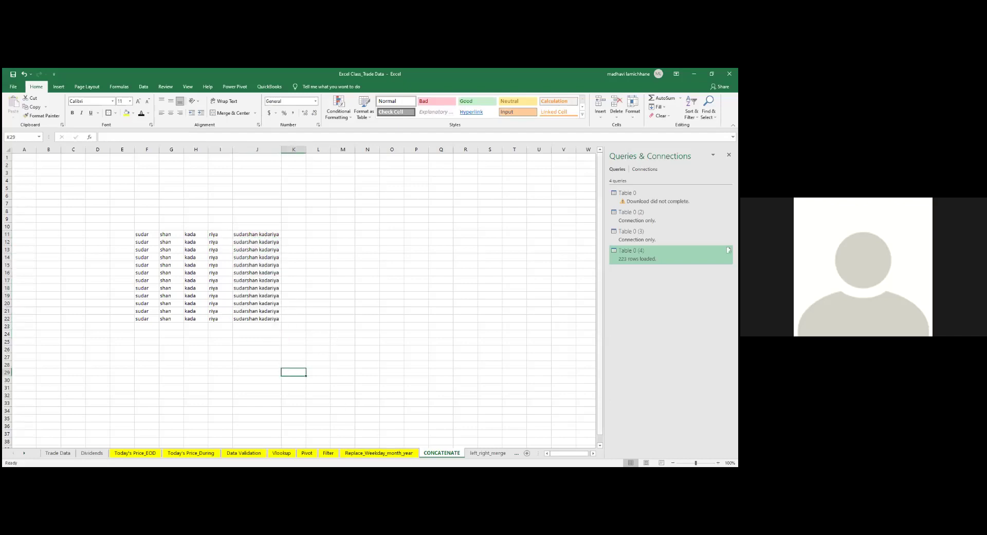
scroll(431, 353, "down", 1)
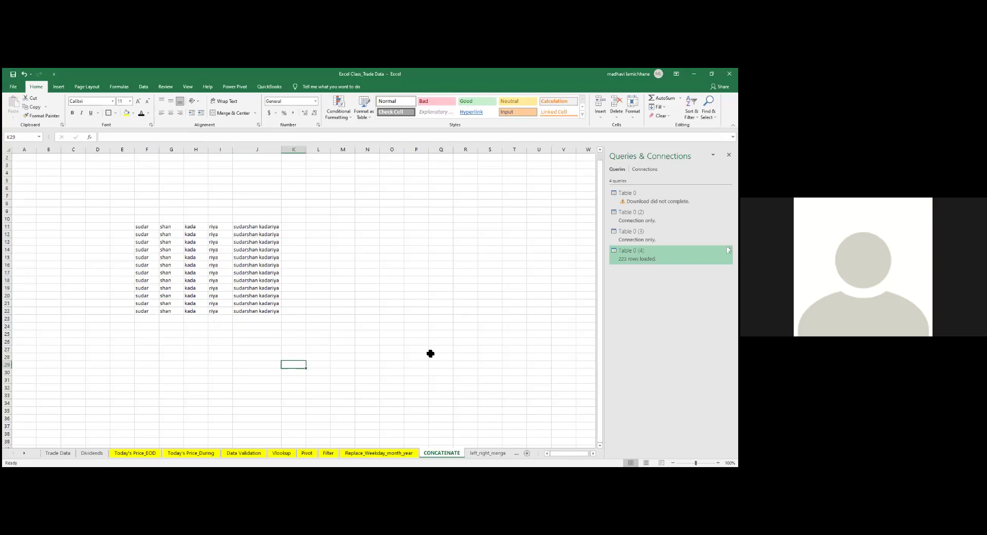
- Color the CONCATENATE sheet tab yellow
left_click(431, 352)
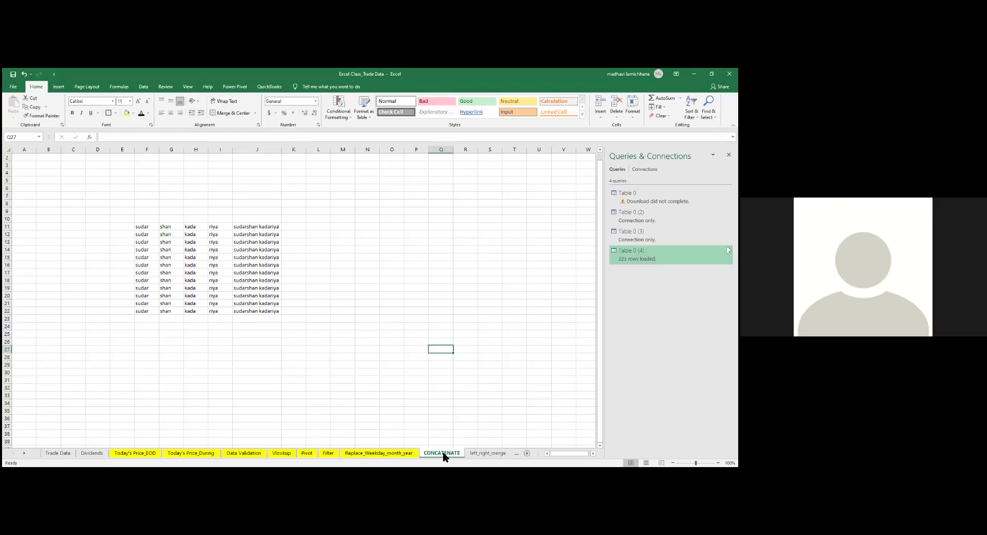
right_click(445, 457)
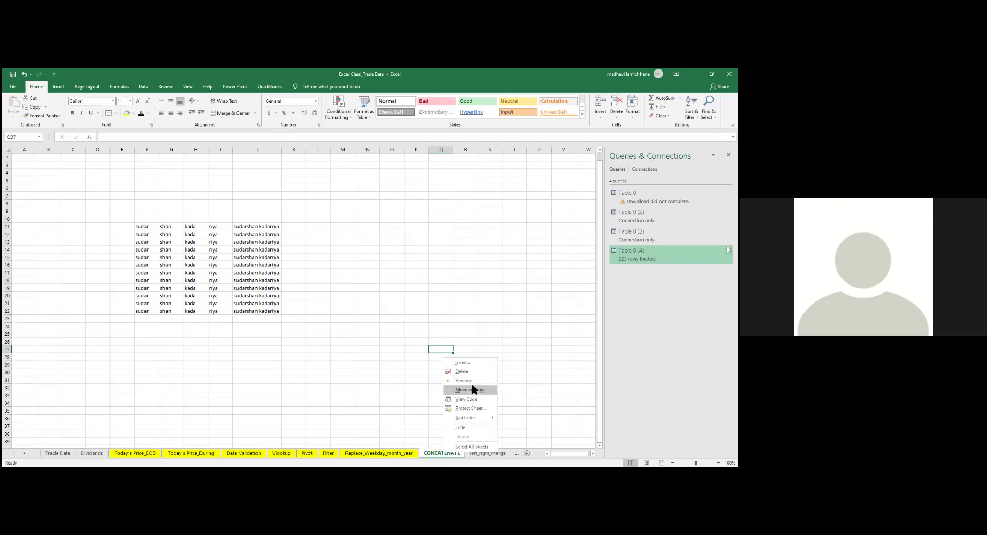
left_click(470, 417)
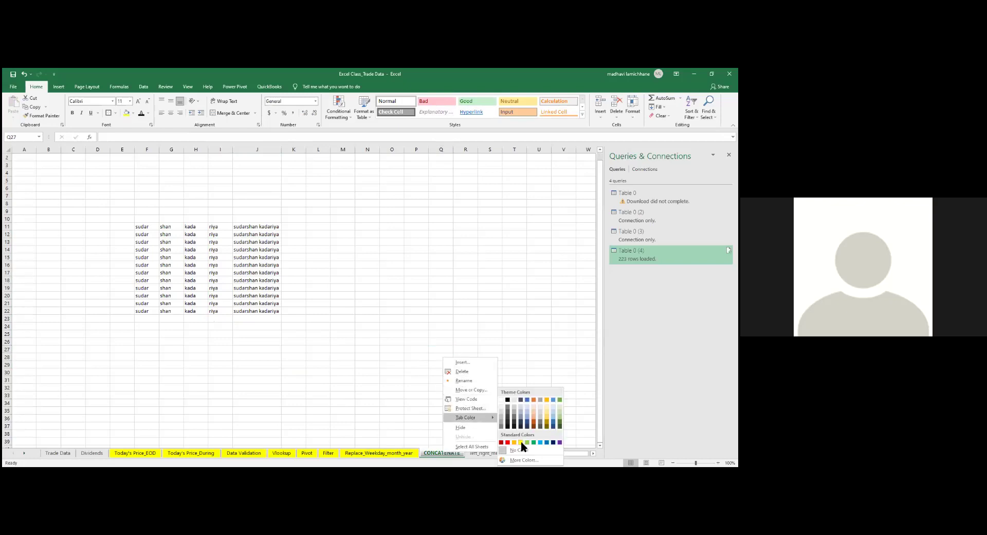
left_click(416, 372)
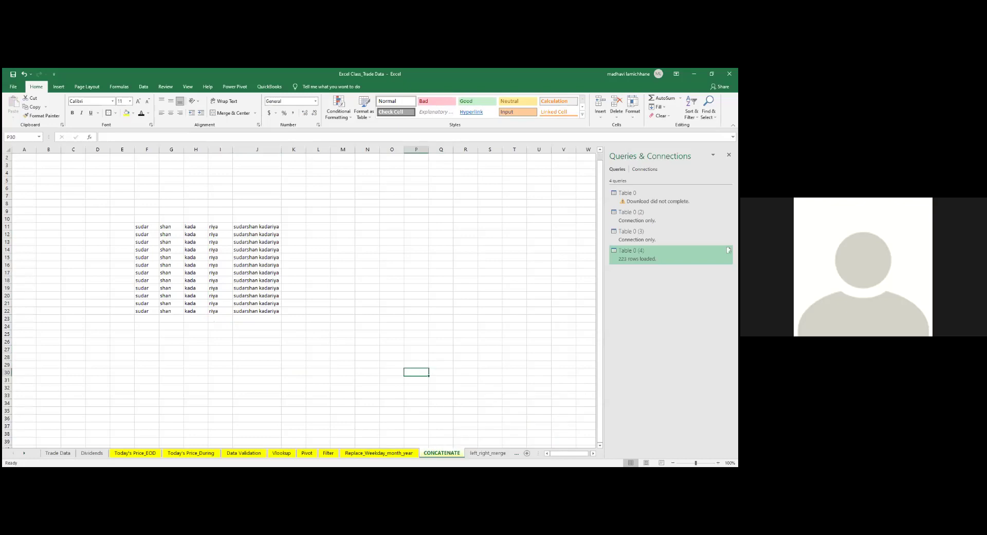
- Open the left_right_merge sheet and select the @ sign and domain cells L1:M1
left_click(483, 452)
left_click(470, 266)
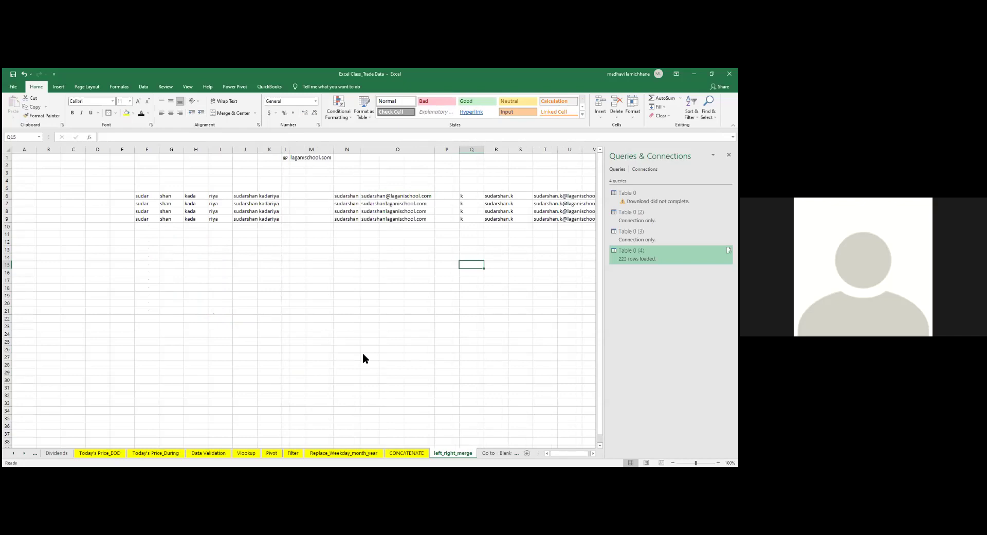
left_click(286, 157)
key("shift+Right")
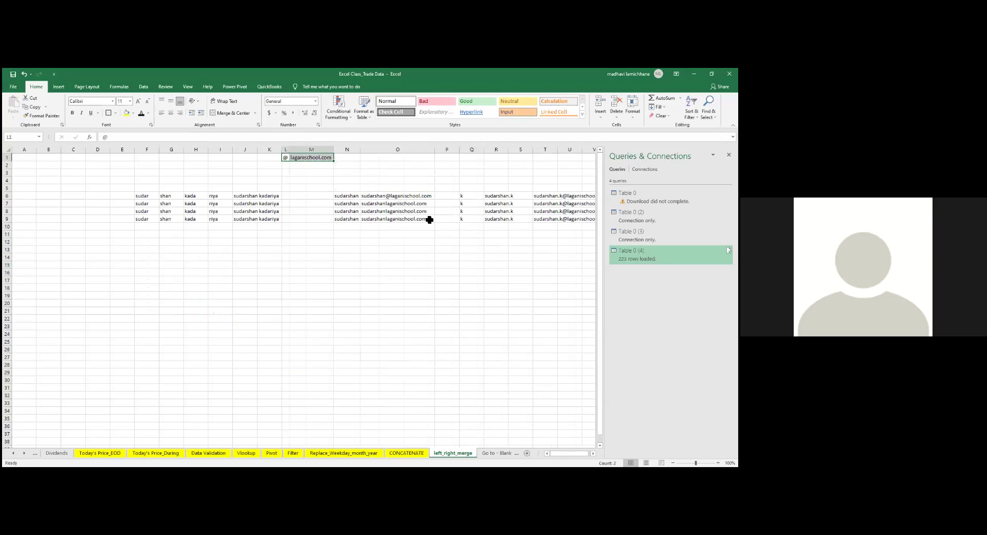
- Make the L1 reference absolute ($L$1) in the O6 CONCATENATE formula, fill it down to O10, and check the resulting addresses
left_click(393, 198)
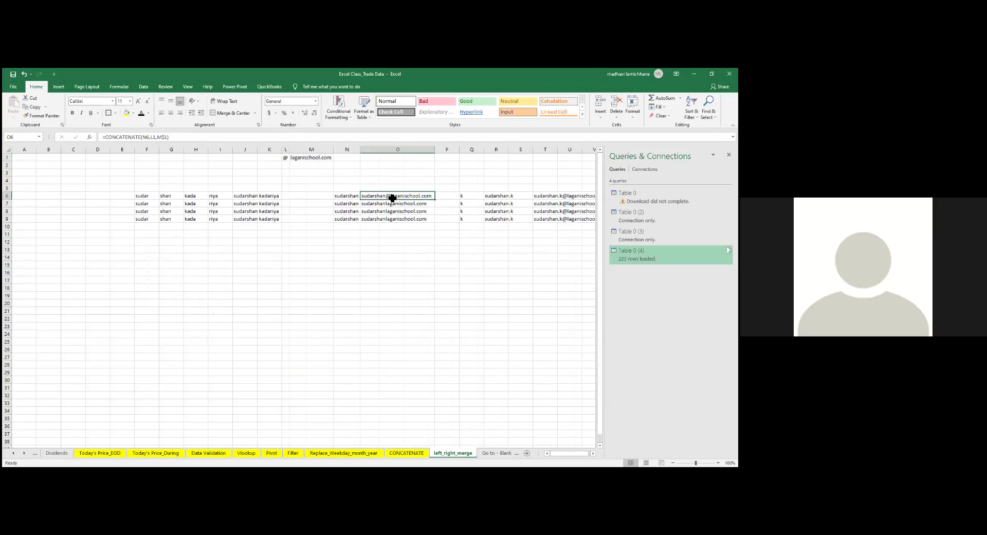
double_click(393, 198)
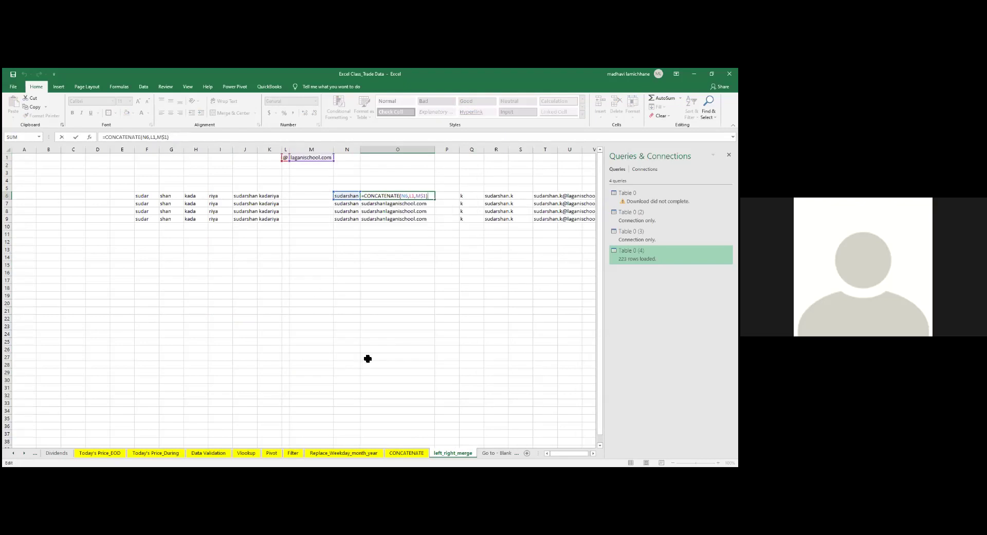
left_click(154, 136)
key("F4")
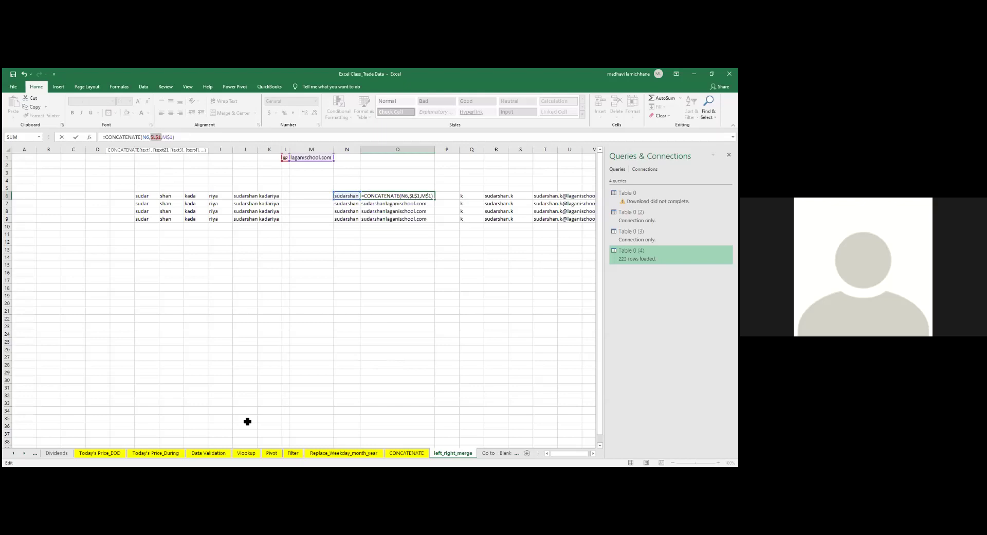
key("Return")
key("Up")
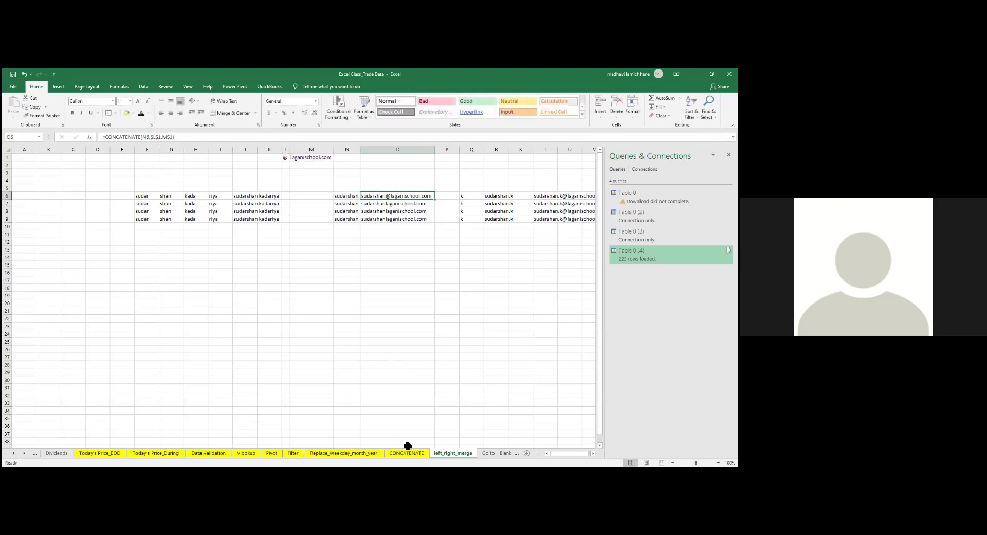
left_click_drag(435, 200, 438, 228)
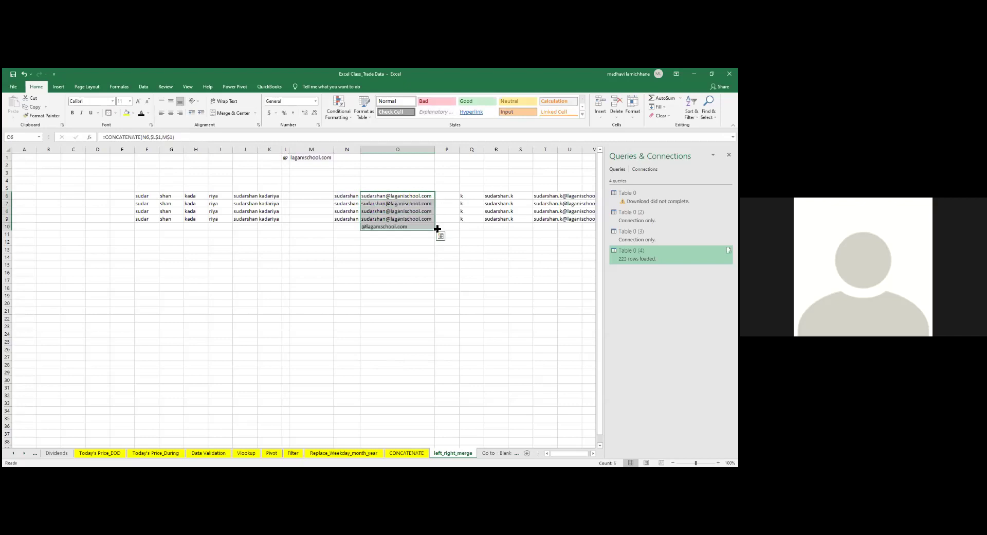
left_click(409, 225)
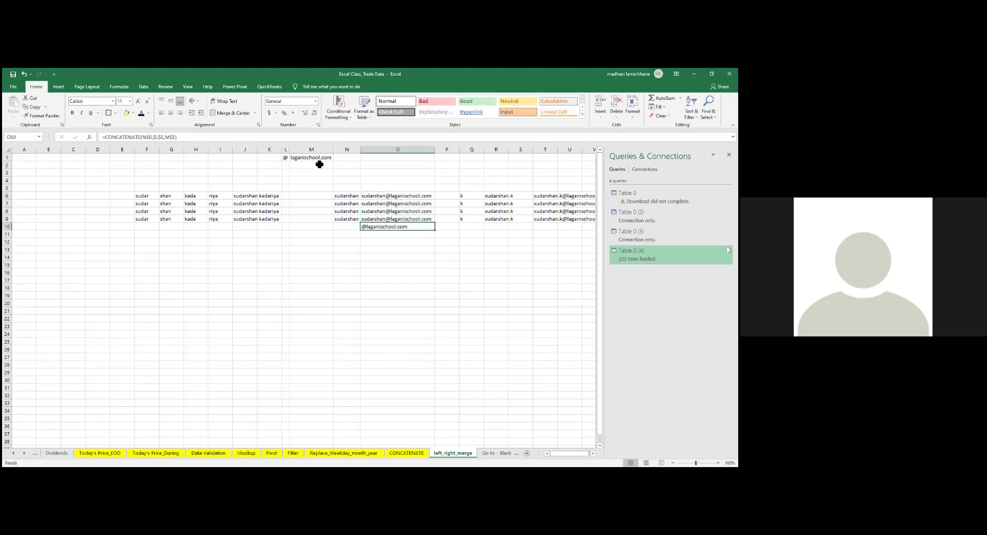
left_click(295, 158)
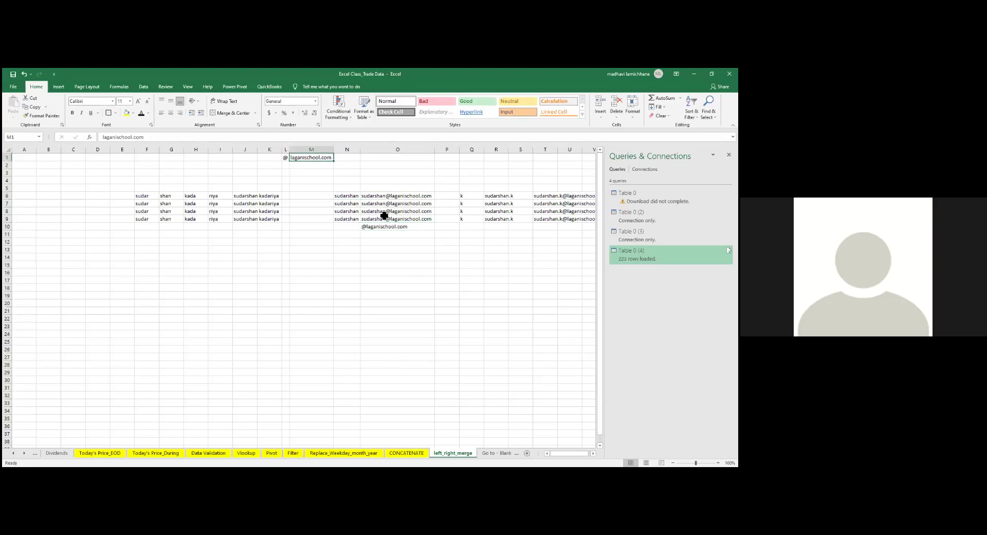
left_click(399, 198)
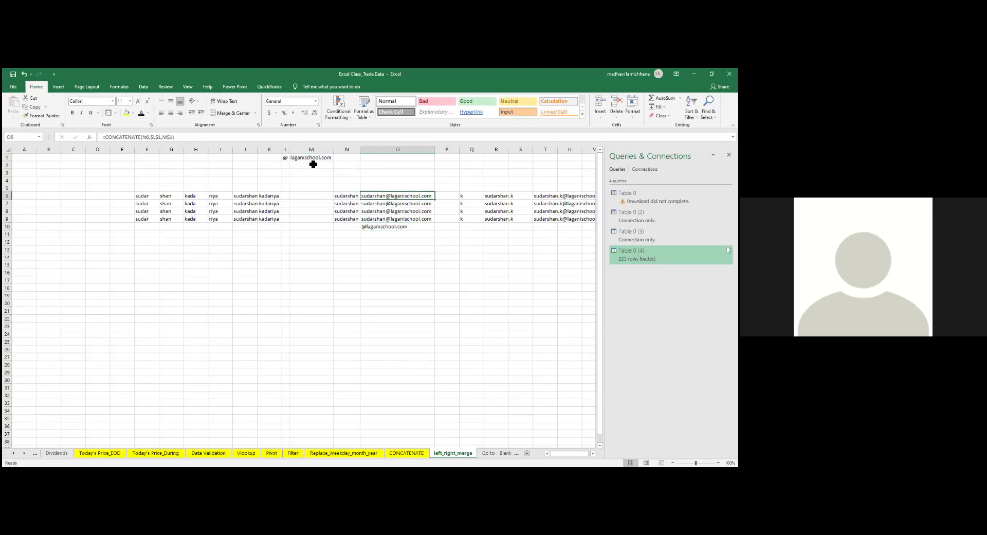
left_click(432, 219, "shift")
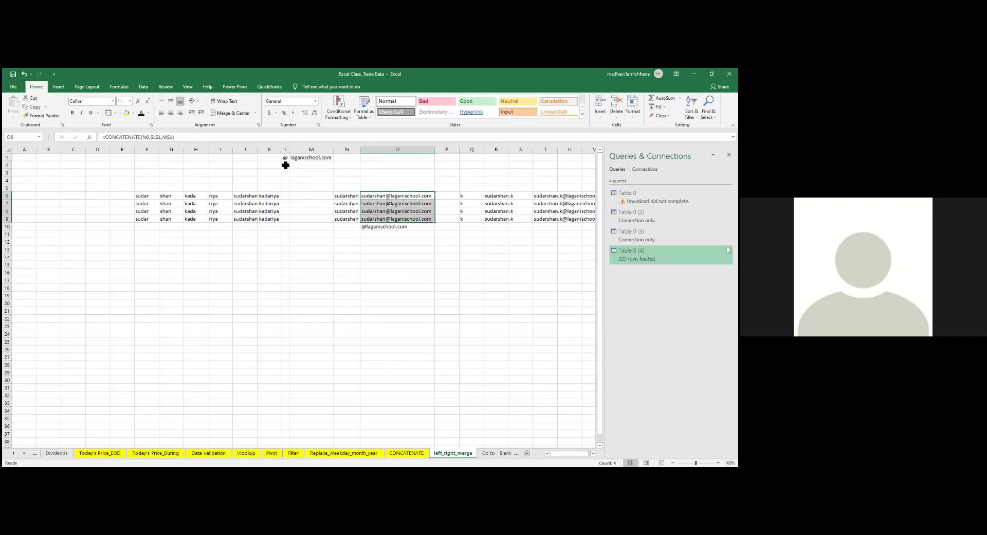
- Replace the first-name formulas in N7 and N8 with two different typed first names
left_click(340, 206)
type("Raju")
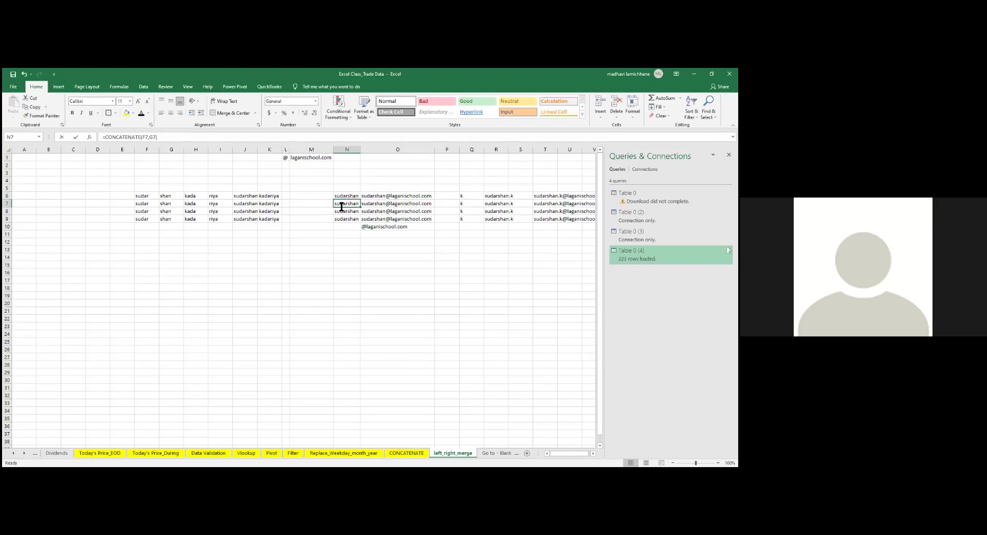
key("Tab")
key("Return")
type("Montha")
key("BackSpace")
key("BackSpace")
key("BackSpace")
key("BackSpace")
type("han")
key("Return")
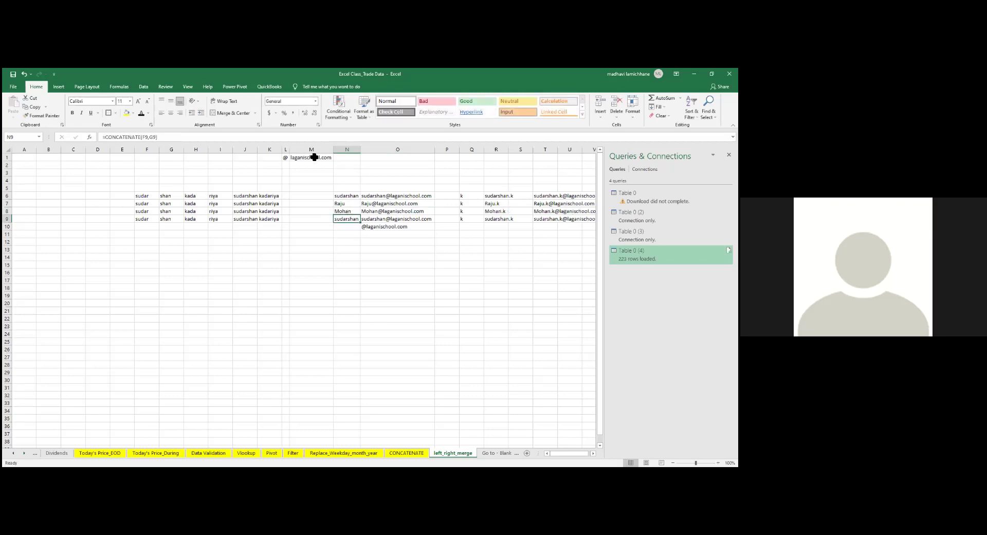
- Change the O6 formula to fully relative references, =CONCATENATE(N6,L1,M1)
left_click(392, 196)
left_click(161, 137)
key("F4")
key("F4")
key("F4")
left_click(164, 137)
key("F4")
key("F4")
key("F4")
key("F4")
key("F4")
key("Return")
key("Up")
- Copy the relative-reference formula from O6 down to O10
key("ctrl+c")
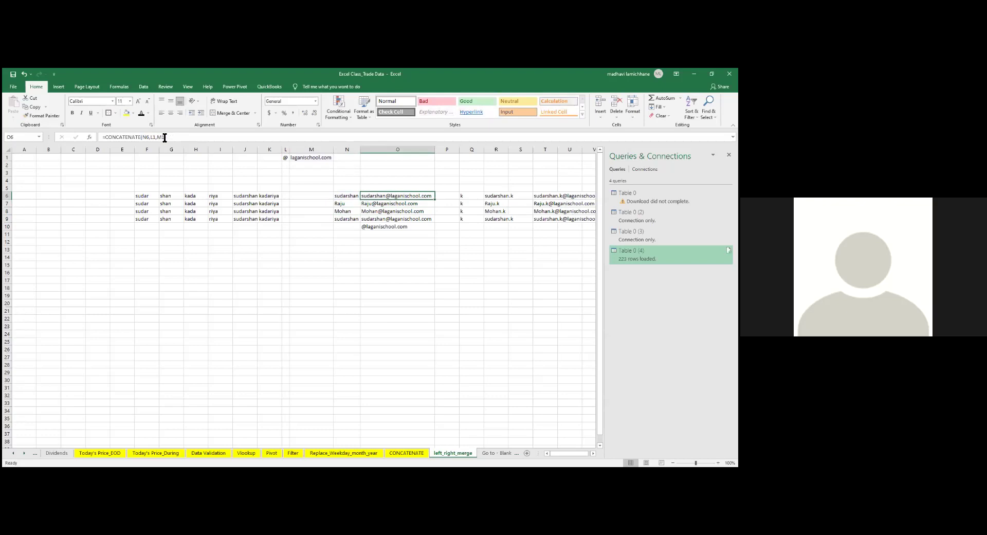
key("shift+Down")
key("shift+Down")
key("shift+Down")
key("shift+Down")
key("Return")
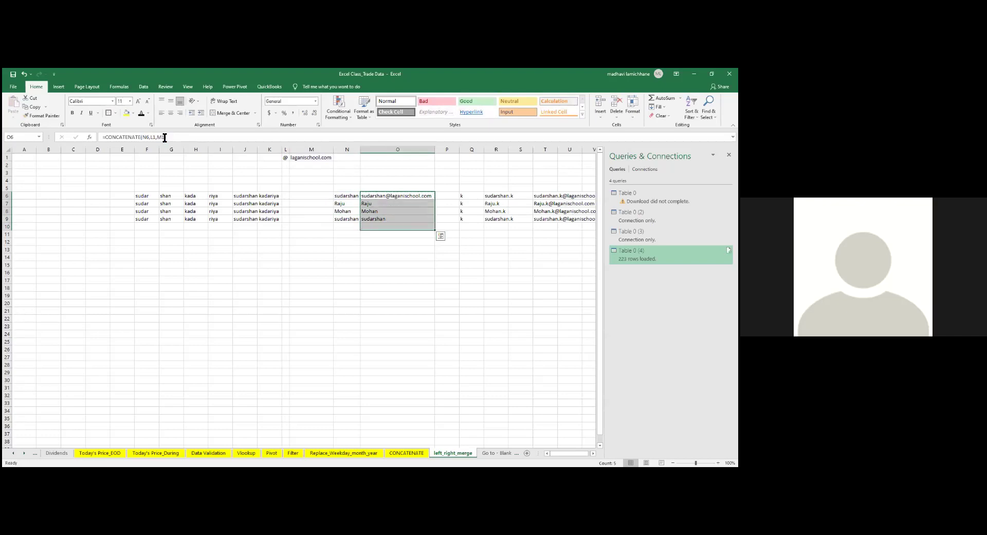
- Examine how the cell references shift in the copied formulas in O7 and O8
key("Down")
key("Up")
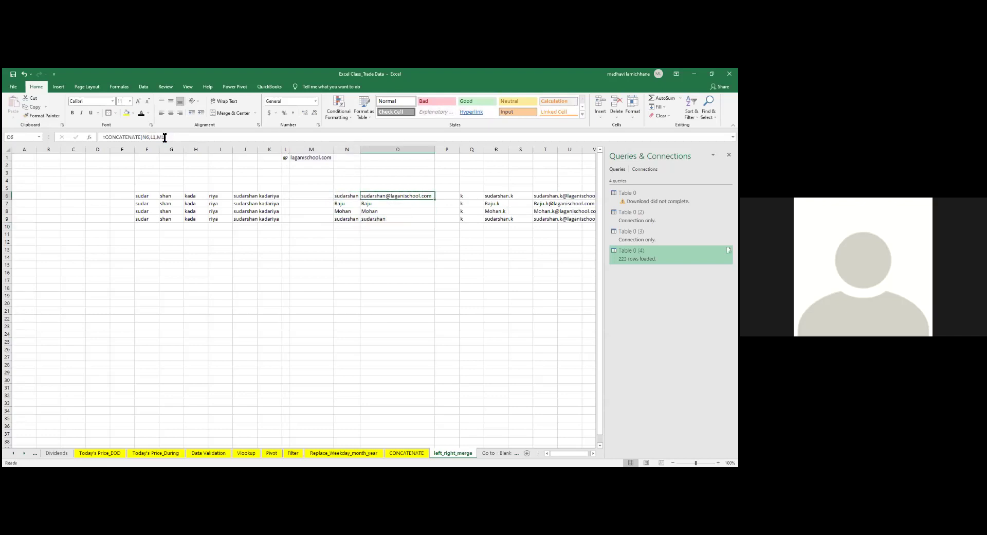
key("Down")
key("F2")
key("Return")
key("F2")
key("Return")
key("Up")
key("Up")
key("Up")
- Make both references absolute in the O6 formula, giving =CONCATENATE(N6,$L$1,$M$1)
key("F2")
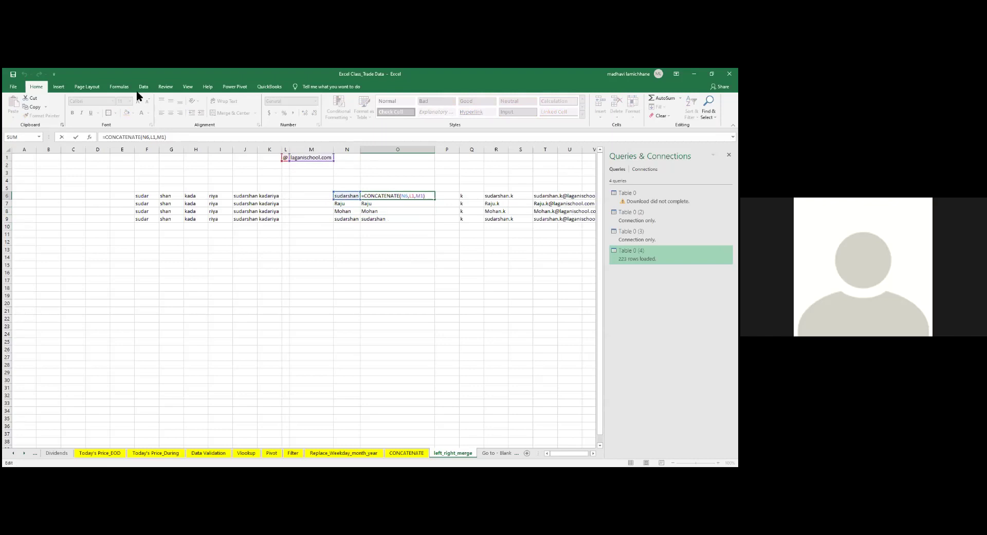
key("Left")
key("F4")
key("Left")
key("Left")
key("F4")
key("ctrl+Return")
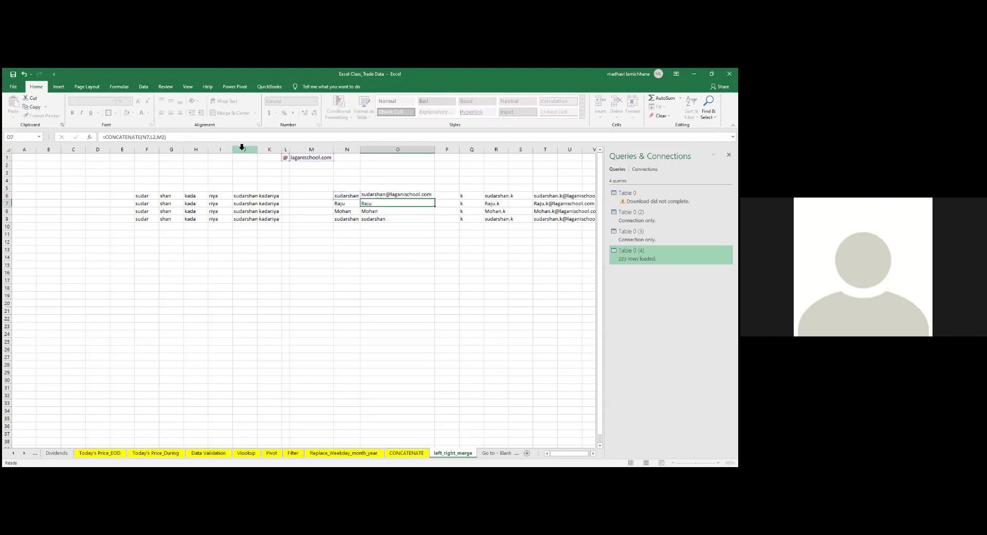
- Copy the absolute-reference formula from O6 down to O10
key("ctrl+c")
key("shift+Down")
key("shift+Down")
key("shift+Down")
key("shift+Down")
key("ctrl+v")
key("Down")
key("Down")
key("Down")
key("Down")
key("BackSpace")
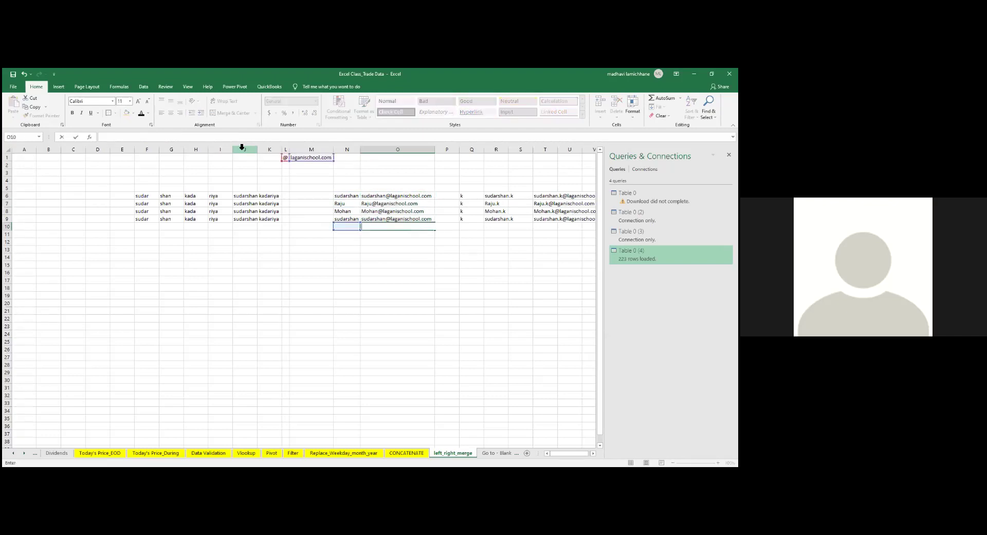
key("Escape")
key("Right")
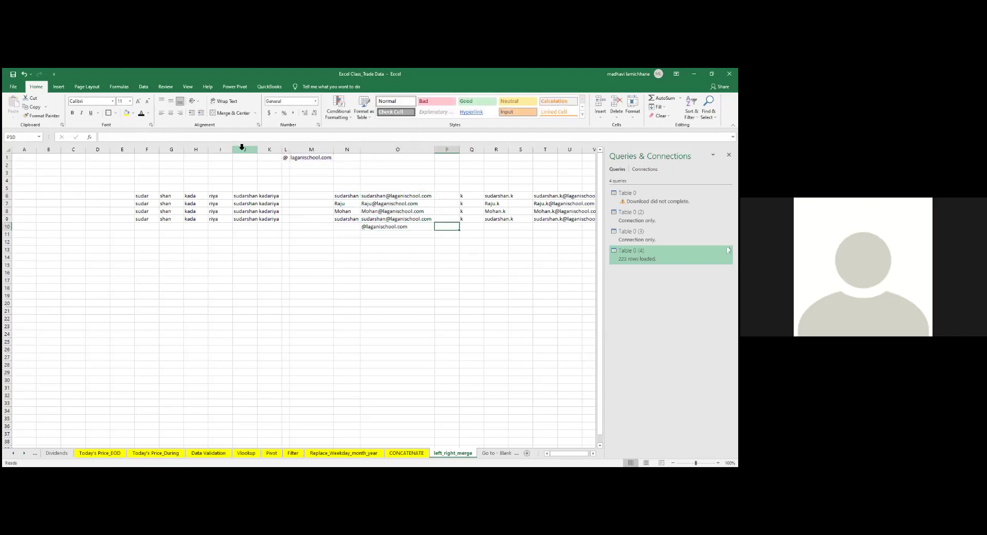
- Color the left_right_merge sheet tab yellow and open the Go to - Blank sheet
right_click(461, 452)
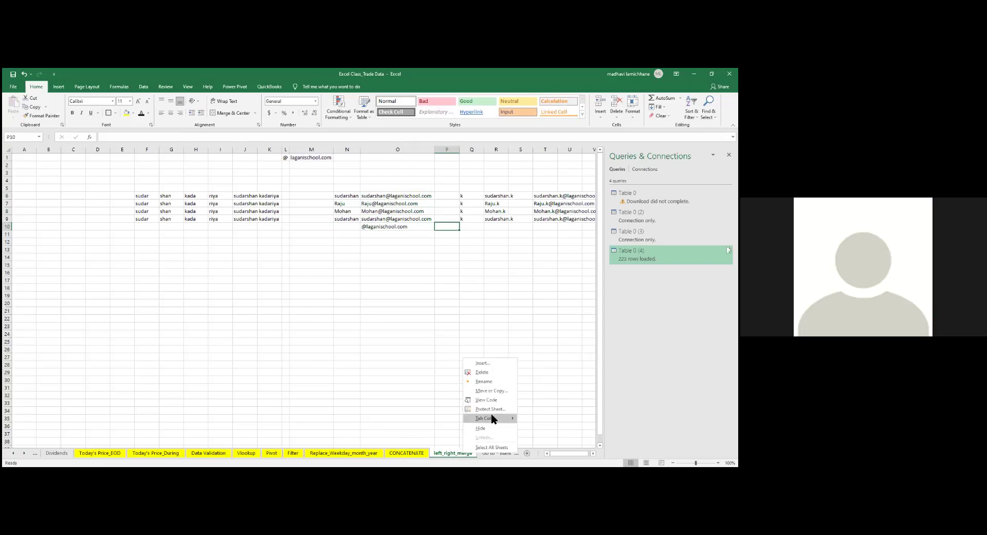
left_click(362, 349)
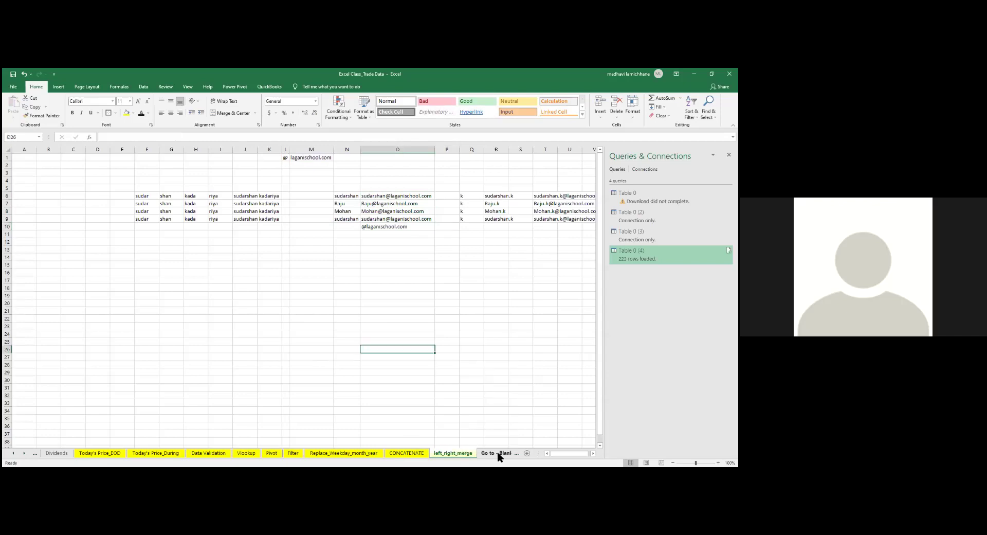
left_click(498, 451)
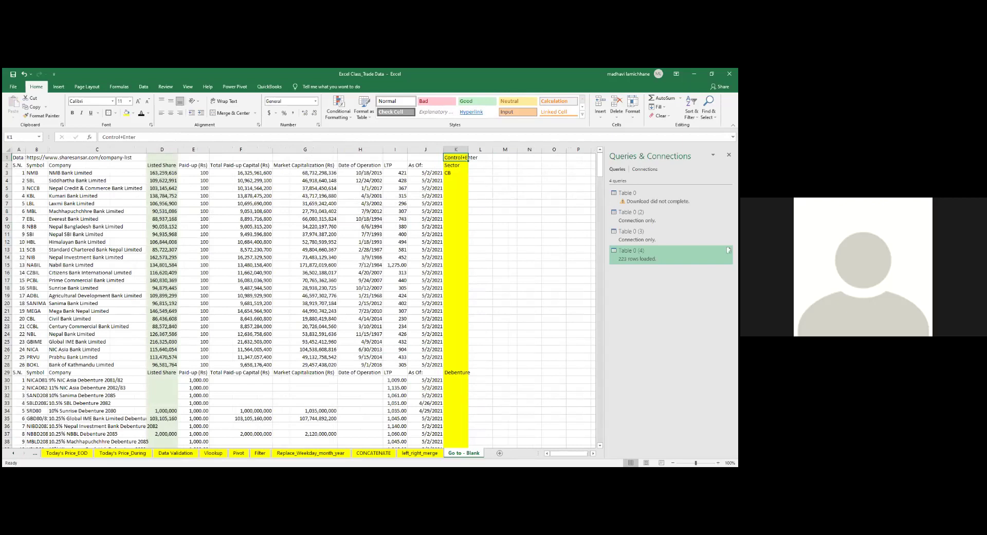
- Enter a formula referencing N13 in O15 of the left_right_merge sheet, switching the reference between absolute and mixed forms
key("ctrl+Page_Up")
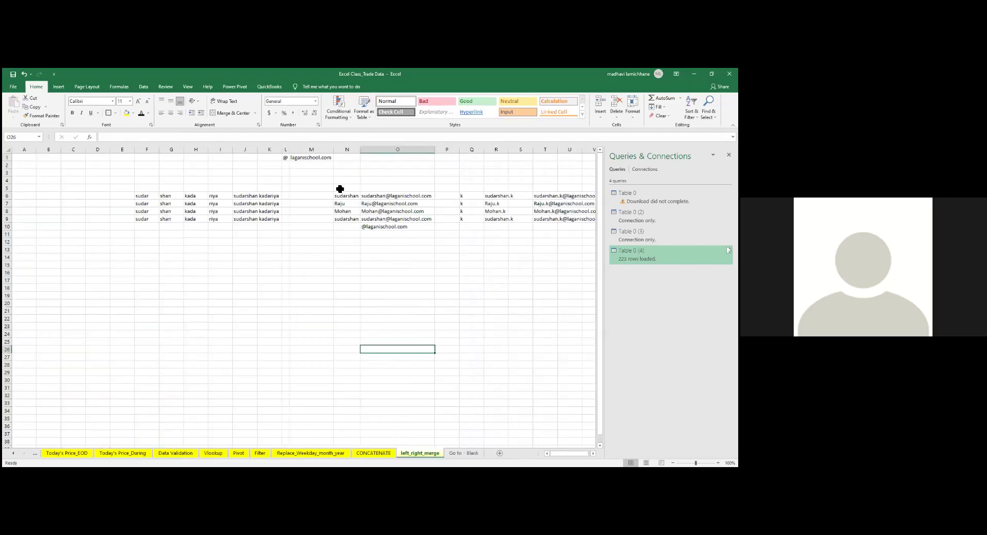
left_click(379, 195)
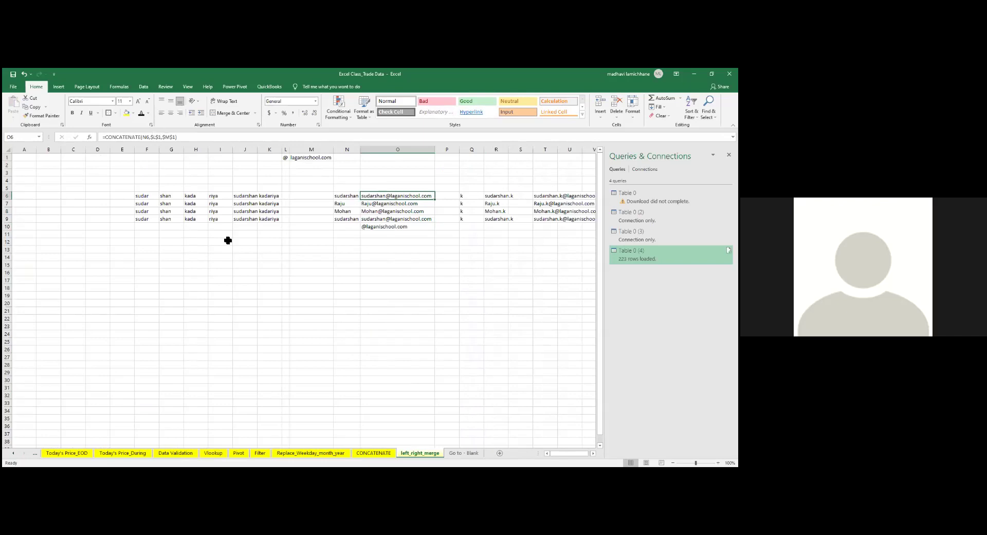
left_click(401, 267)
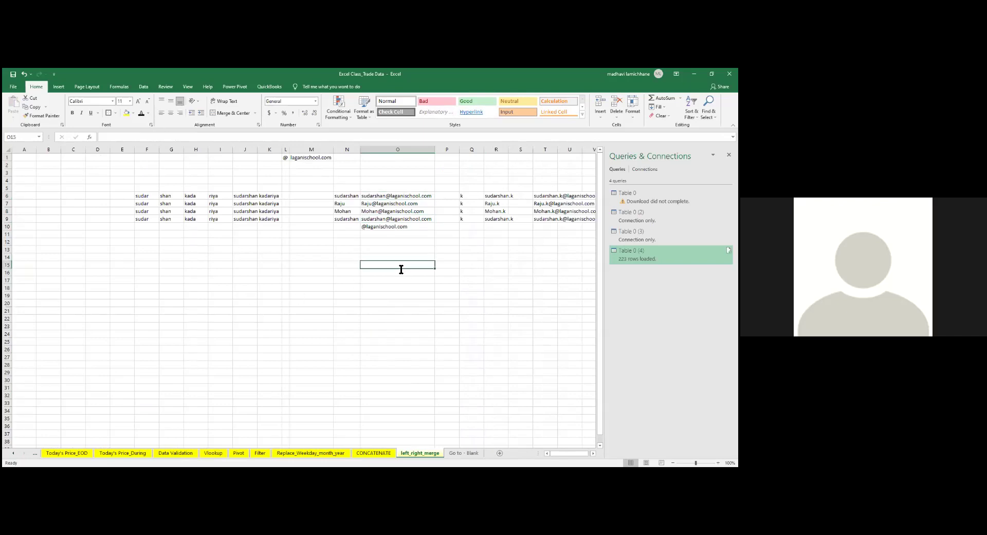
type("+4")
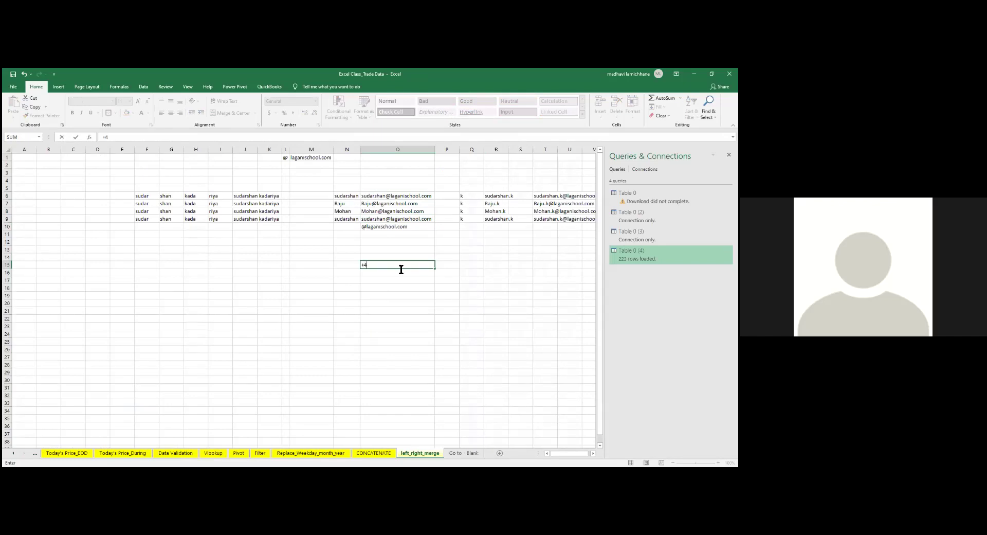
left_click(346, 248)
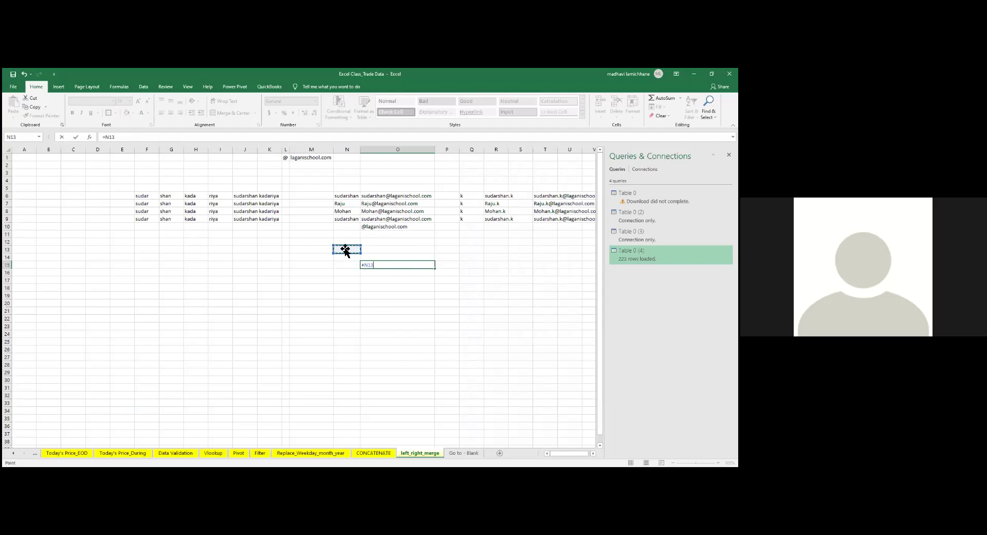
key("F2")
key("F4")
key("F4")
key("ctrl+Return")
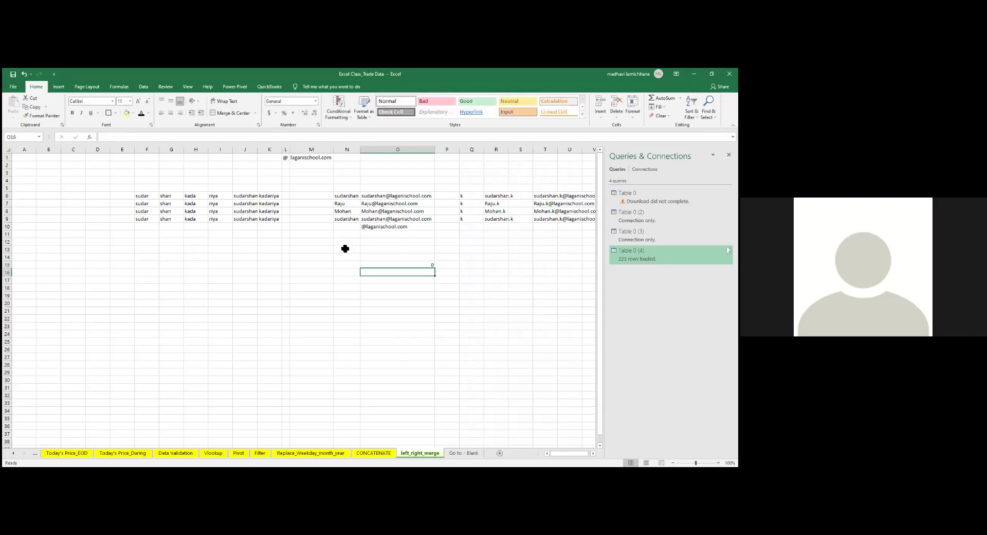
- Examine the sector labels and the blank cells between them in column K of the Go to - Blank sheet
left_click(468, 455)
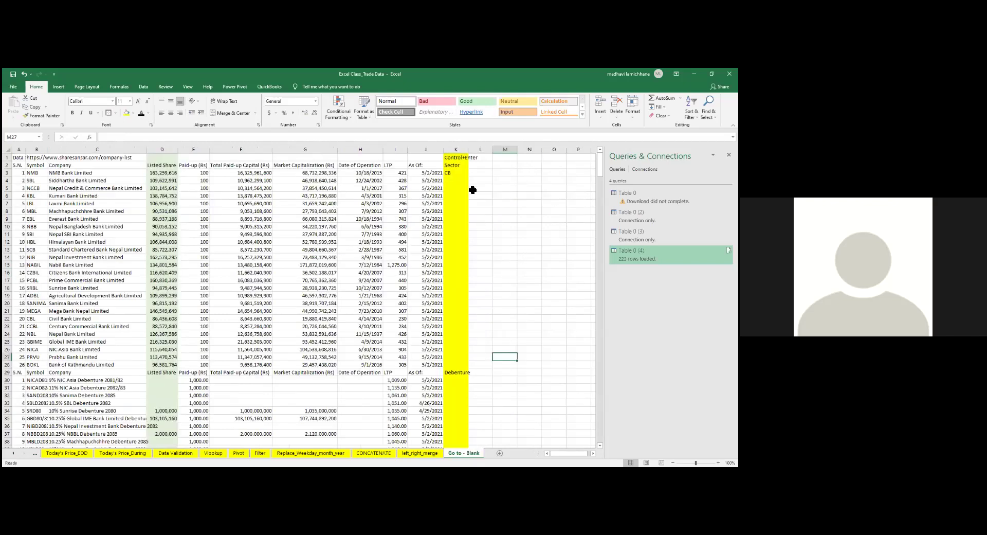
left_click(452, 174)
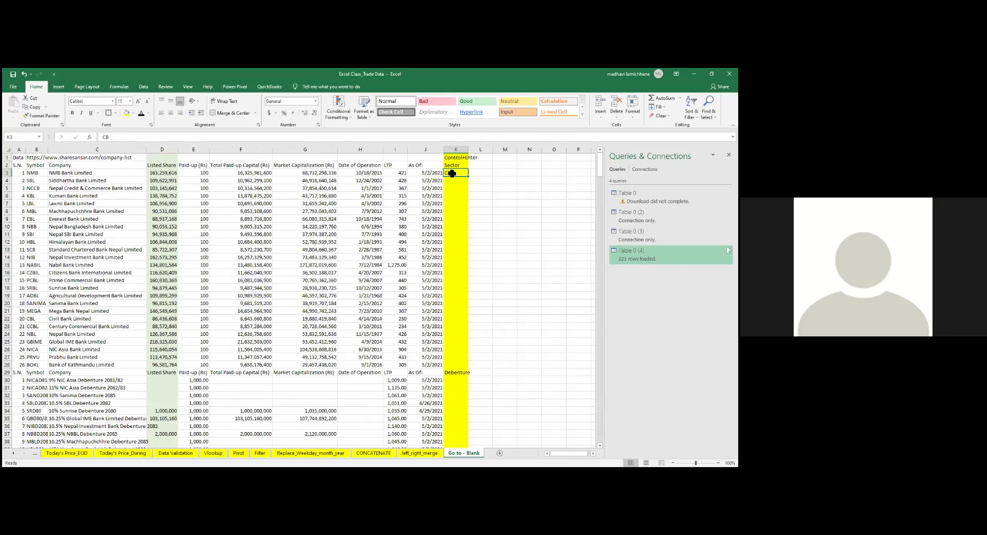
key("Right")
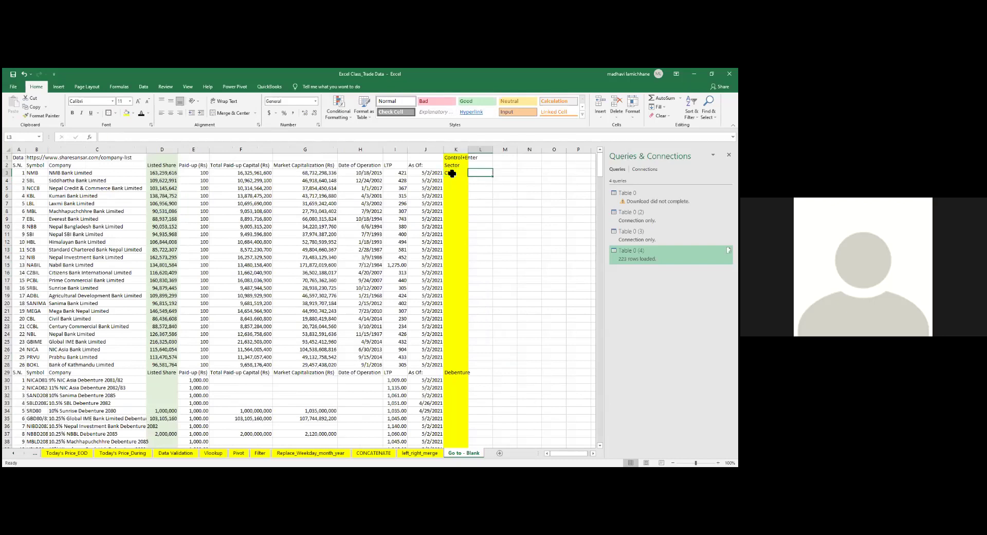
key("ctrl+Down")
key("ctrl+Up")
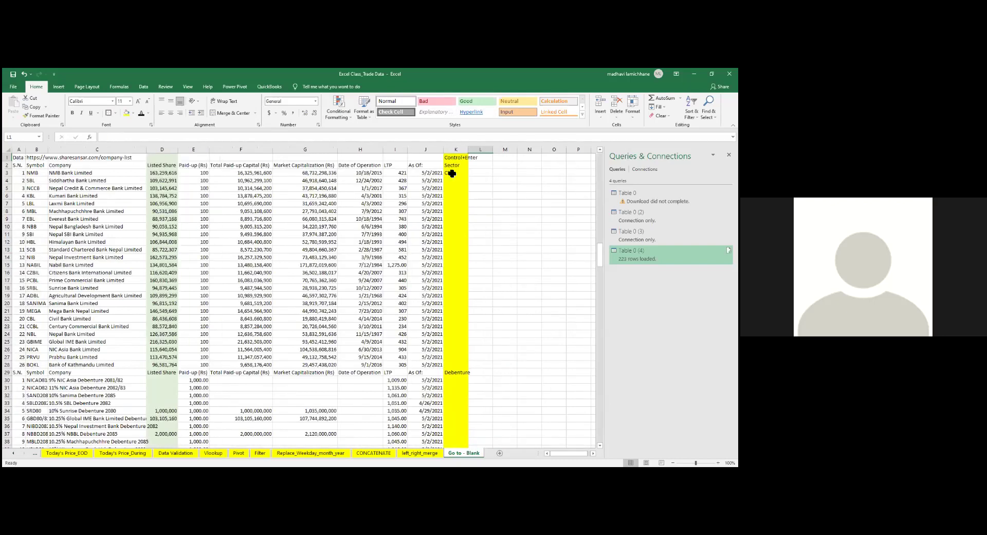
left_click(452, 173)
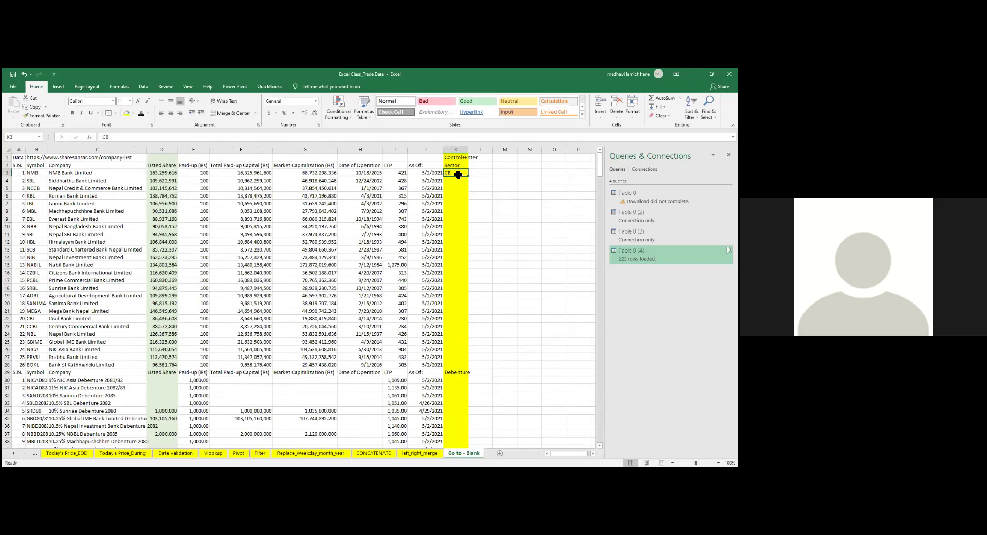
key("Down")
key("ctrl+Down")
key("Down")
key("ctrl+Down")
key("ctrl+Down")
key("ctrl+Down")
key("ctrl+Up")
key("ctrl+Up")
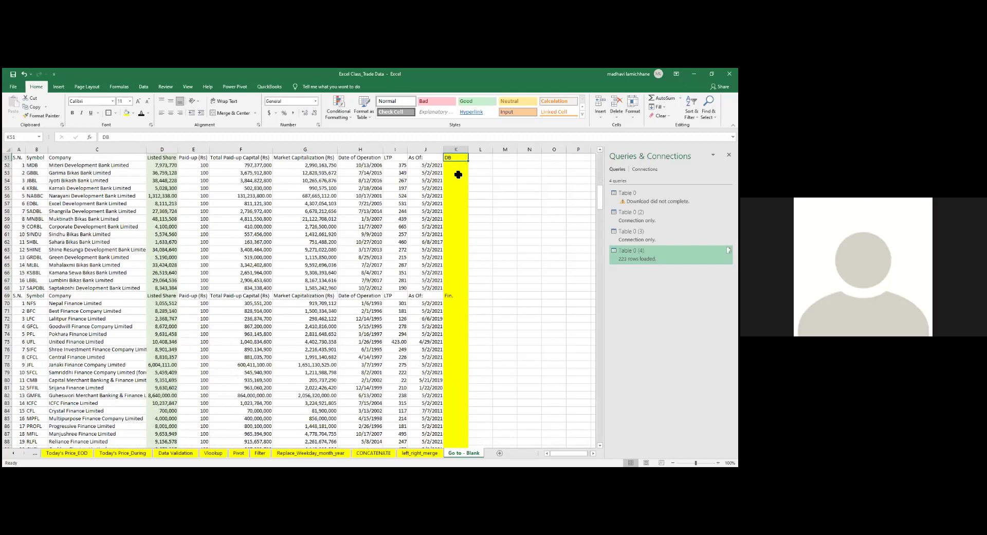
key("ctrl+Up")
key("ctrl+Up")
key("ctrl+Up")
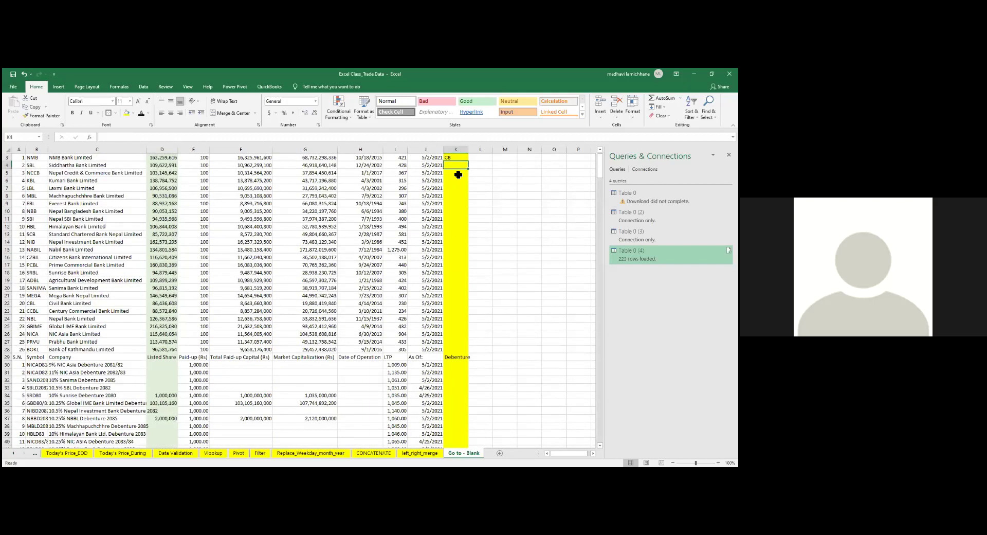
- Copy the CB label from K3 into the blank Sector cells K4 to K28
key("ctrl+Down")
key("ctrl+c")
key("ctrl+shift+Down")
key("shift+Up")
key("Return")
- Copy the Debenture label from K29 into the blank cells K30 to K50
key("ctrl+Down")
key("ctrl+c")
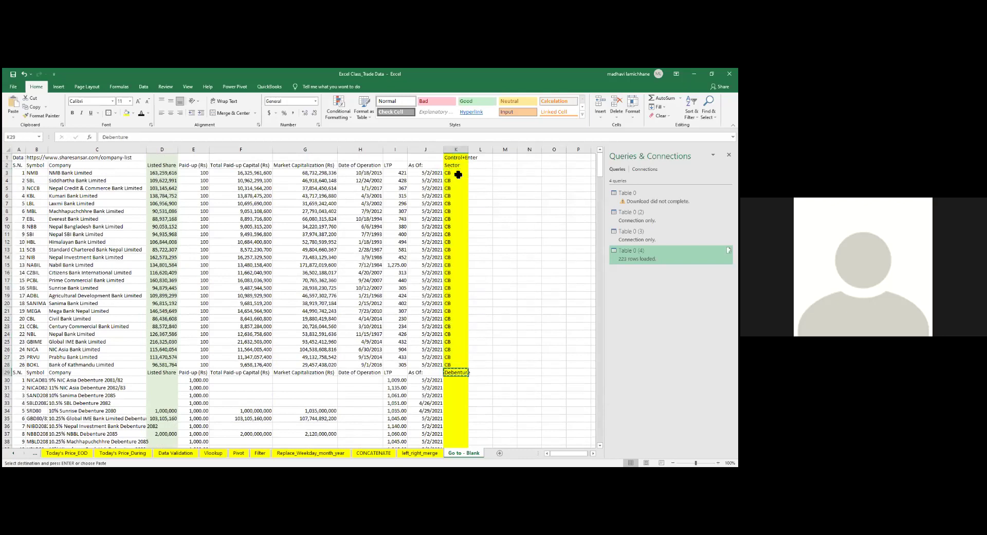
key("ctrl+shift+Down")
key("shift+Up")
key("Return")
- Copy the DB label from K51 into the blank cells K52 to K68
key("ctrl+Down")
key("Return")
scroll(458, 175, "down", 4)
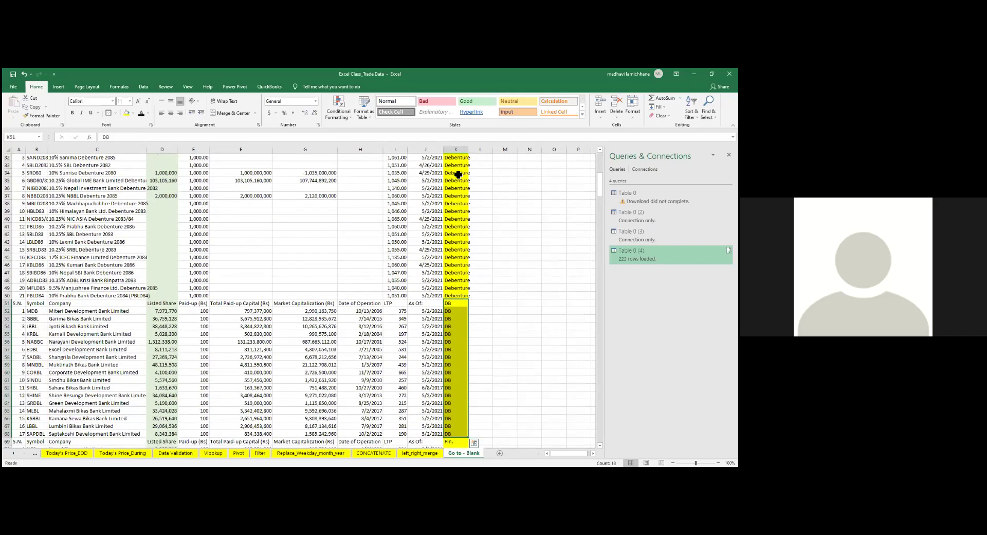
- Undo the pasted sector labels and the O15 test formula, and return to the Sector heading in column K
key("ctrl+Home")
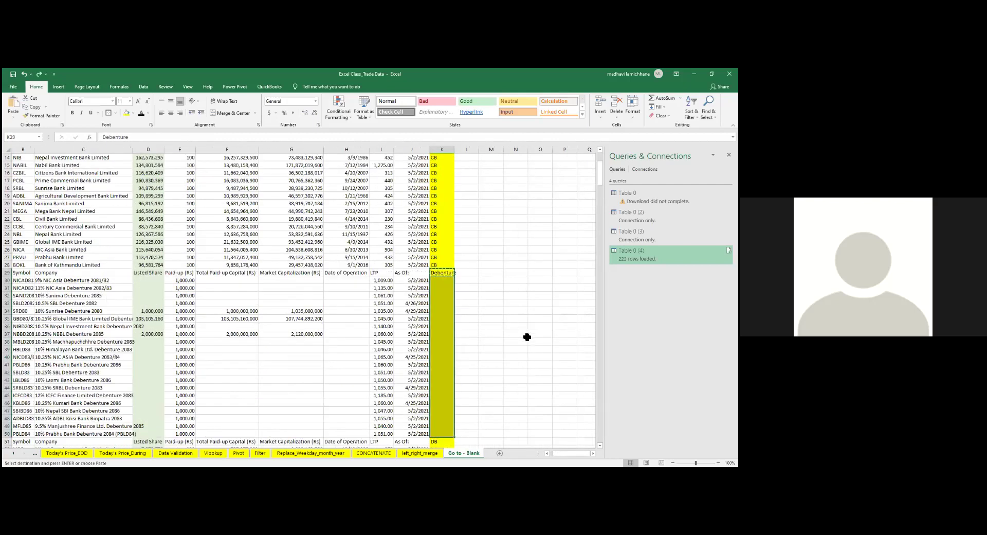
key("ctrl+Page_Up")
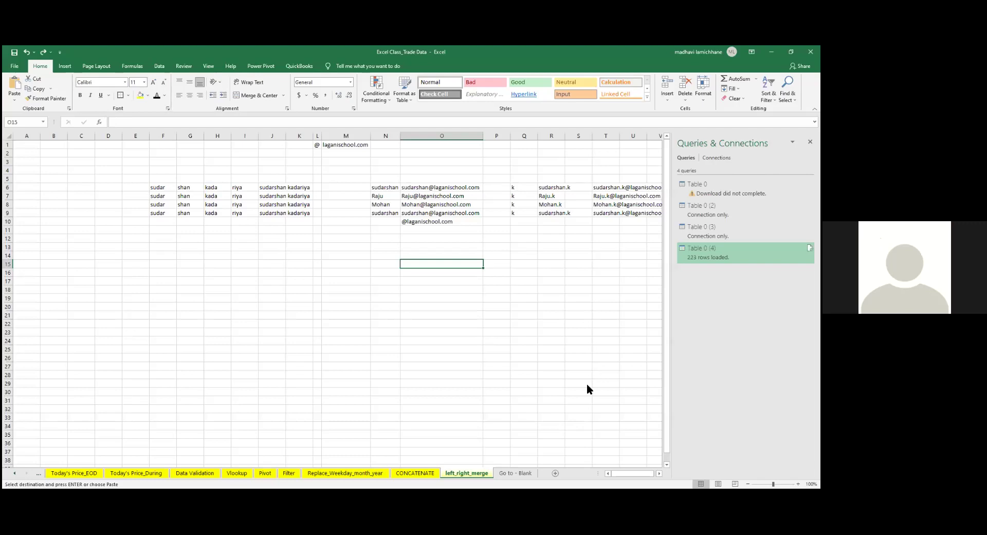
key("ctrl+Page_Down")
key("ctrl+Up")
key("Left")
key("Down")
key("Down")
key("Up")
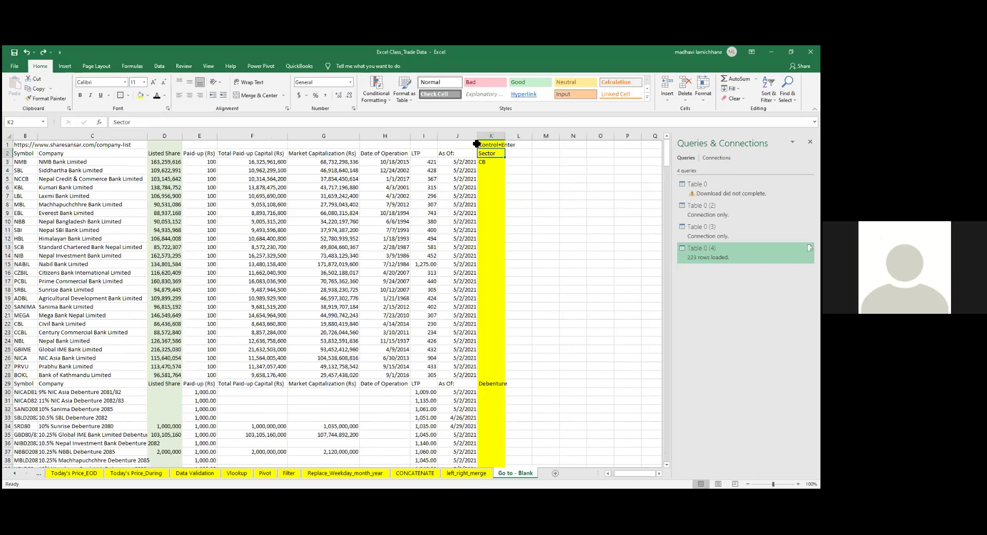
- Select all the blank cells in column K using Go To Special with the Blanks option
left_click(491, 135)
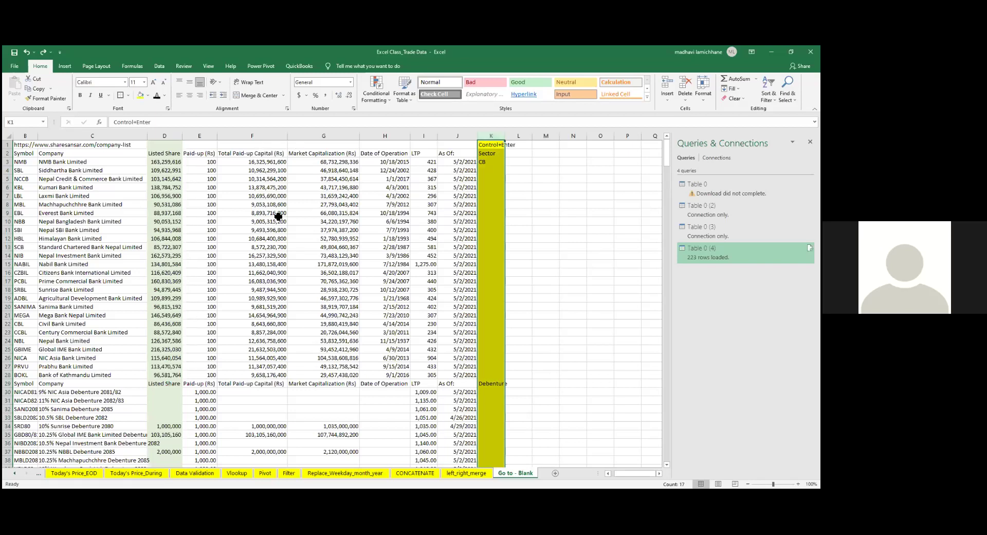
key("ctrl+g")
left_click(611, 352)
left_click(605, 317)
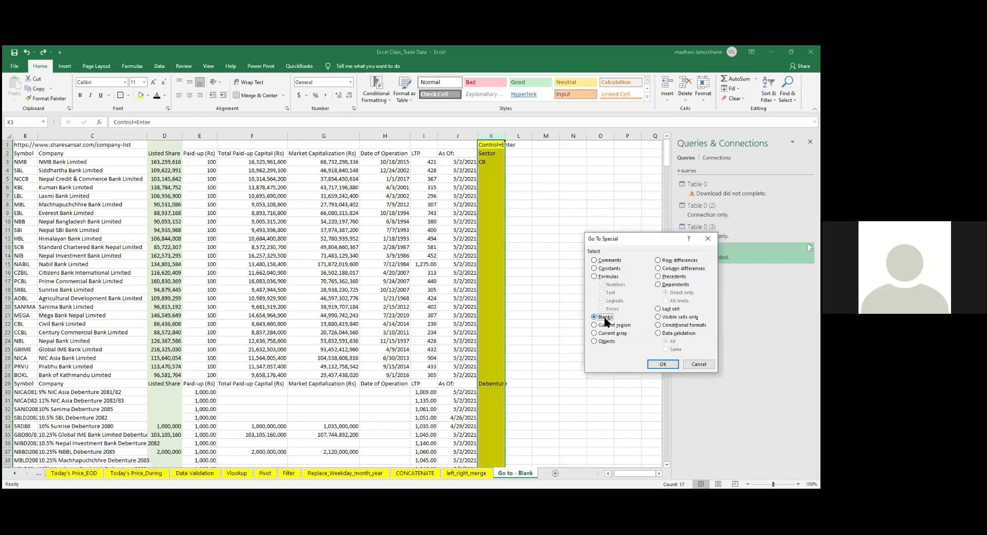
left_click(662, 364)
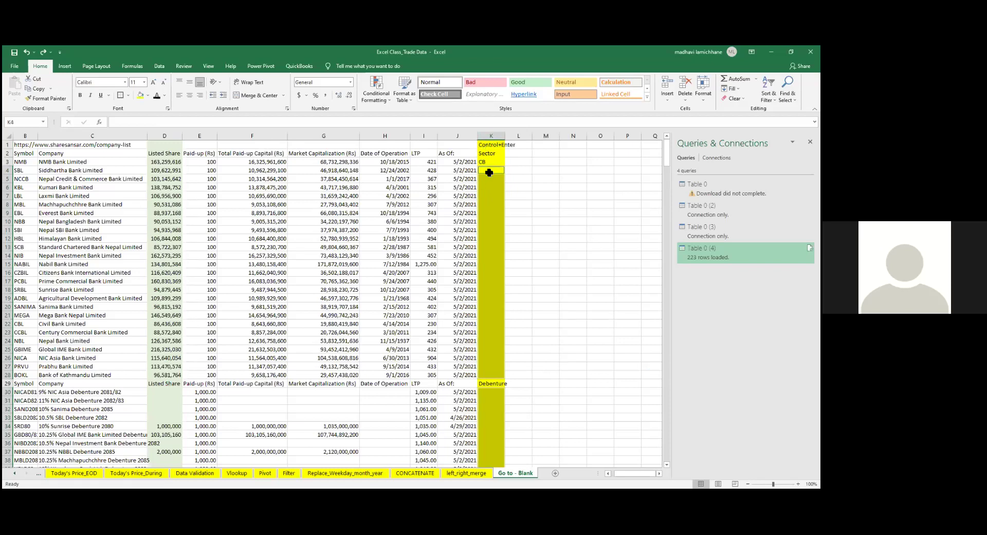
- Fill all the selected blank cells at once with a formula referring to the cell above, =K3 in K4
type("=")
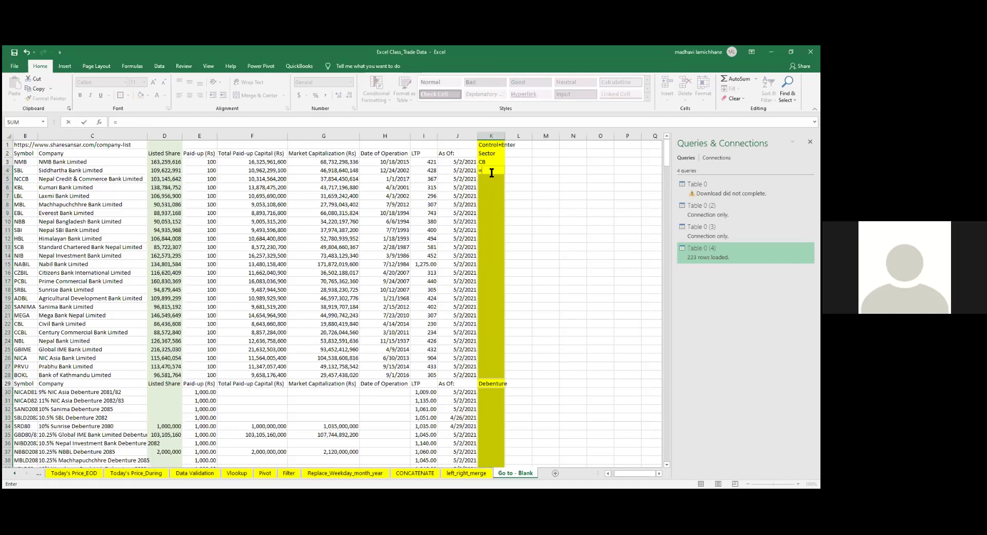
left_click(488, 162)
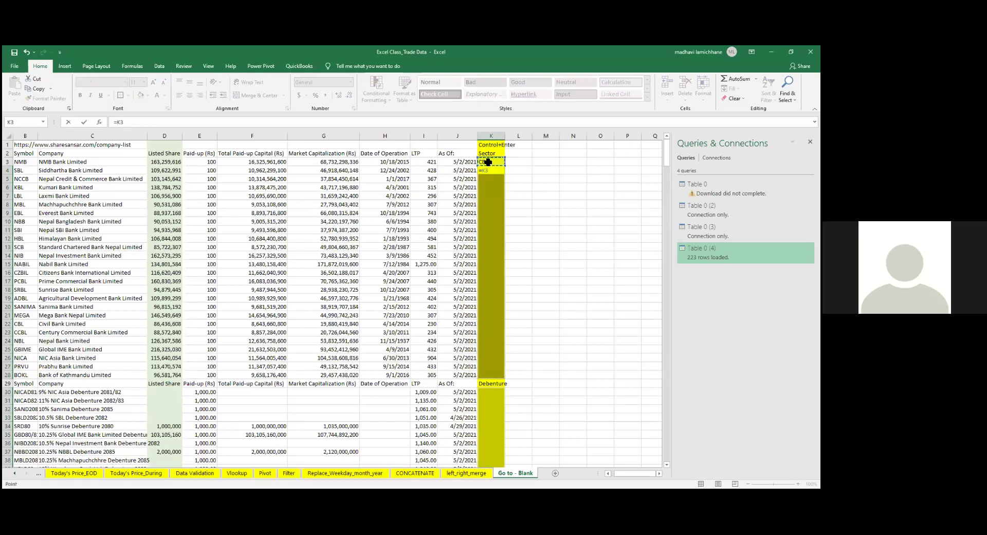
key("ctrl+Return")
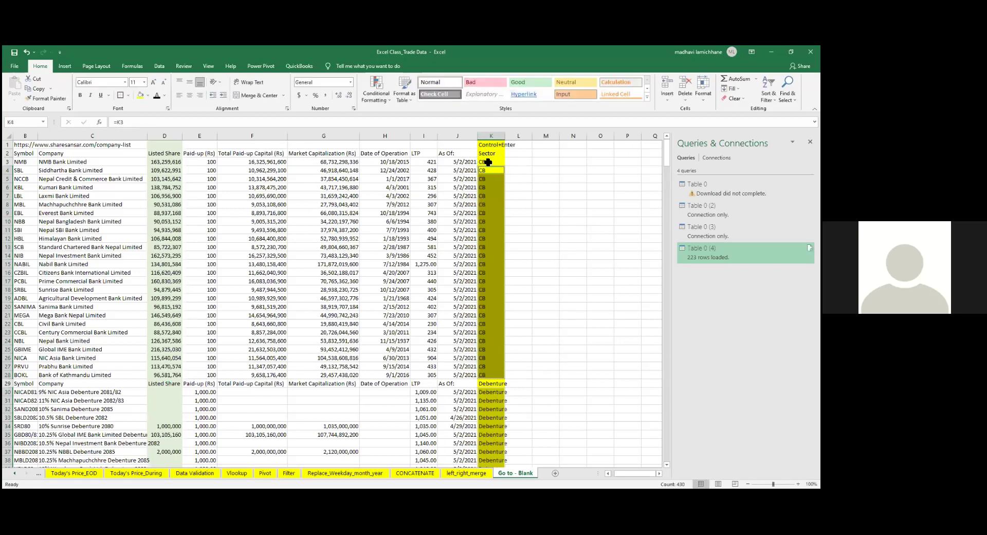
- Review the filled Sector column down to its last row and undo the blank-cell fill
key("Up")
key("Up")
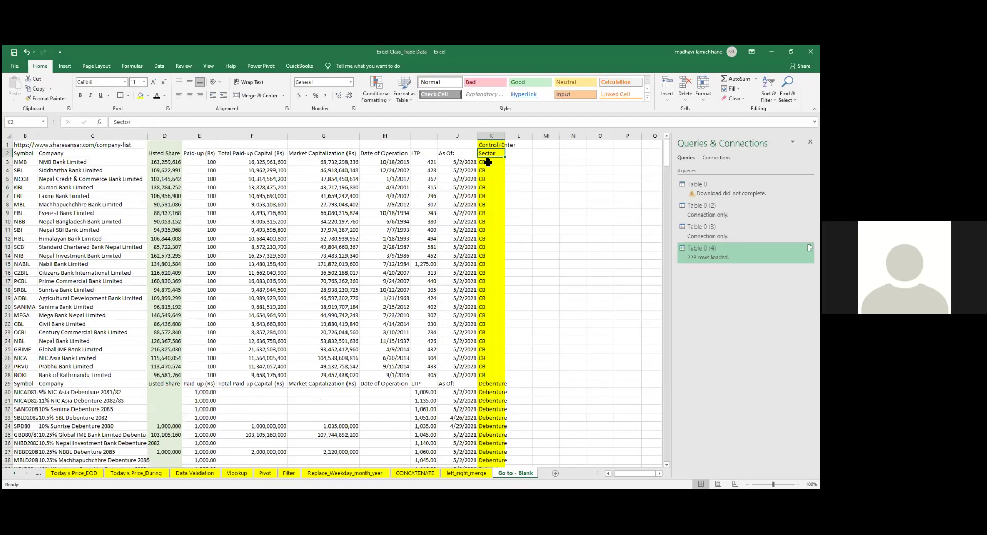
key("ctrl+Down")
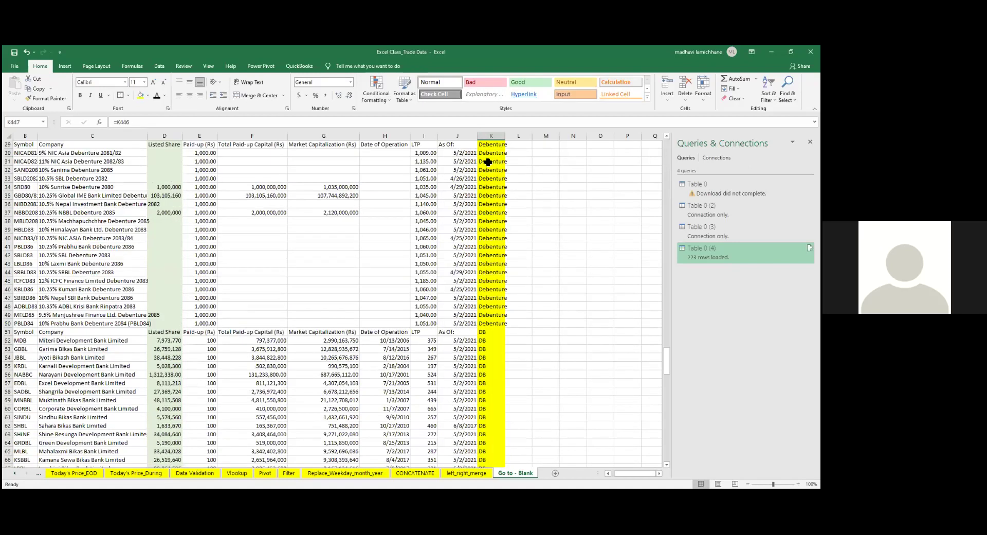
key("ctrl+Up")
key("Down")
key("Down")
key("ctrl+z")
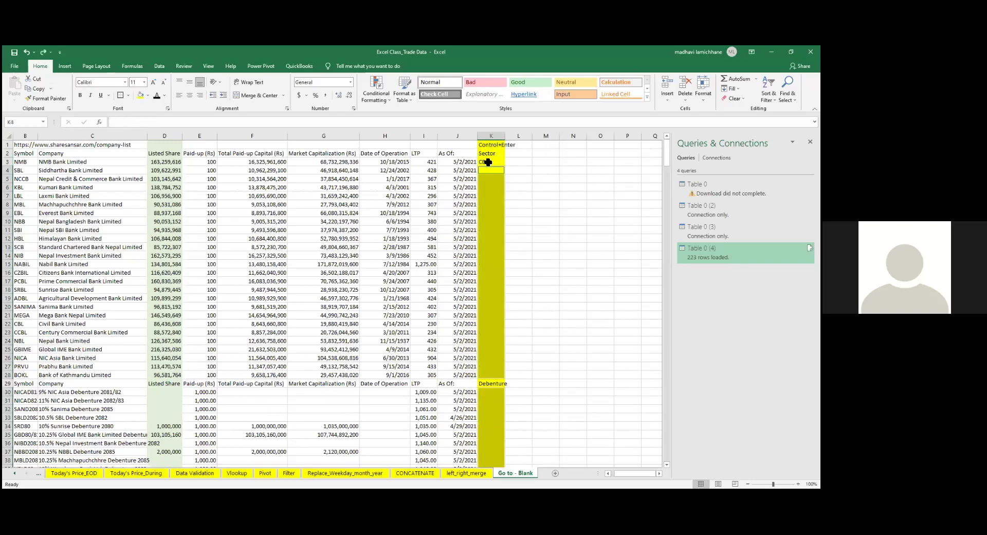
- Check where the data ends in column J and where the last sector label sits in column K
key("Right")
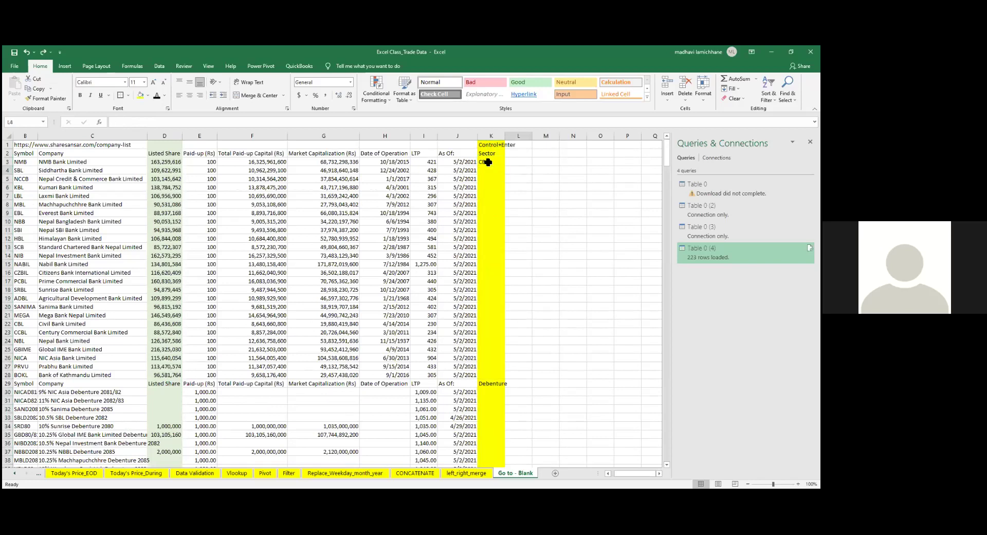
key("ctrl+Down")
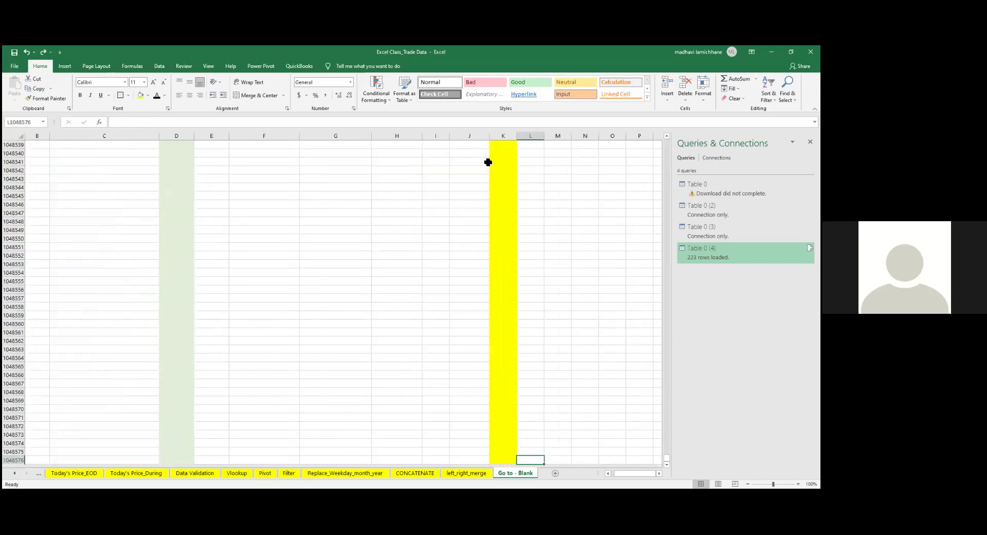
key("Left")
key("ctrl+Up")
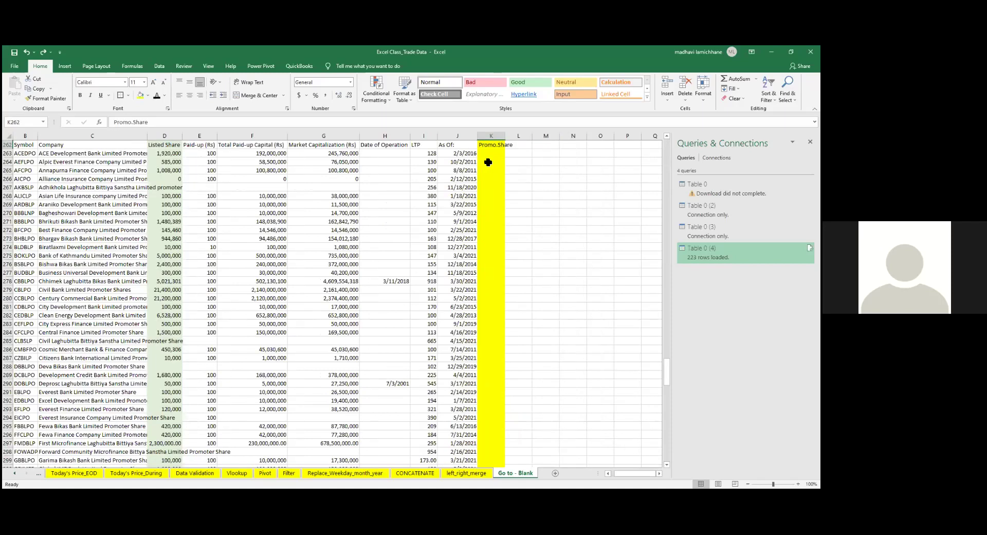
key("Left")
key("ctrl+Down")
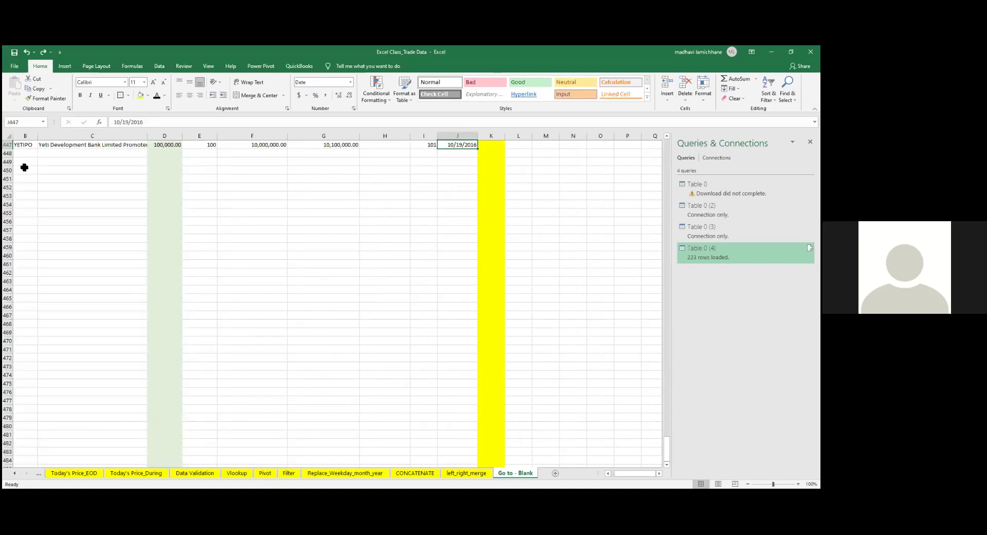
key("Right")
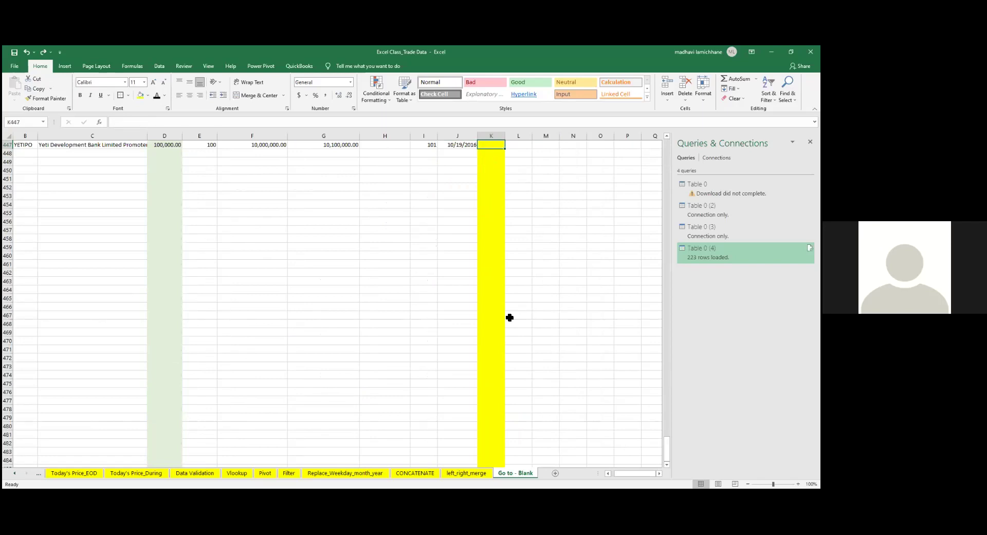
key("ctrl+Up")
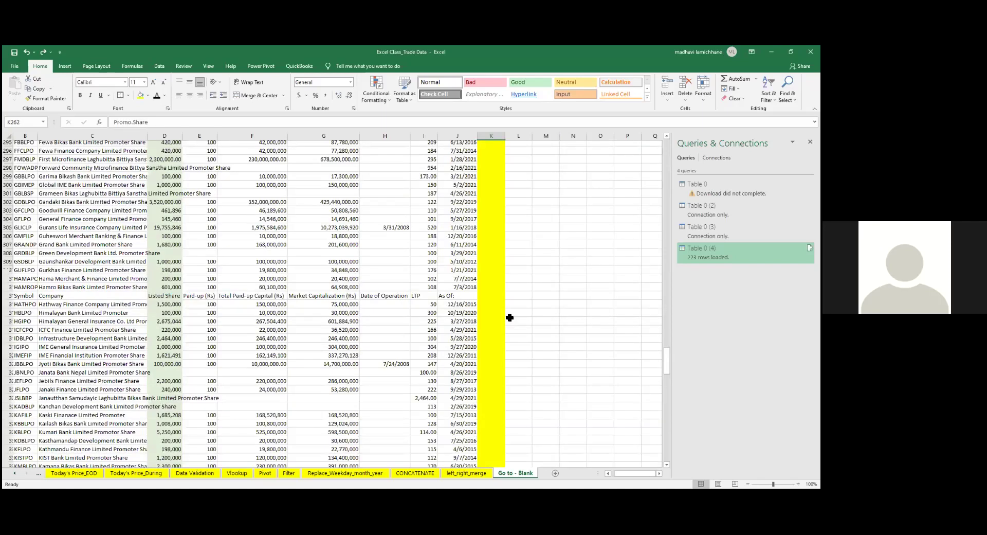
- Look through the sector labels in column K, moving up towards the first ones and back down to the last ones
key("ctrl+Up")
key("ctrl+Up")
key("ctrl+Up")
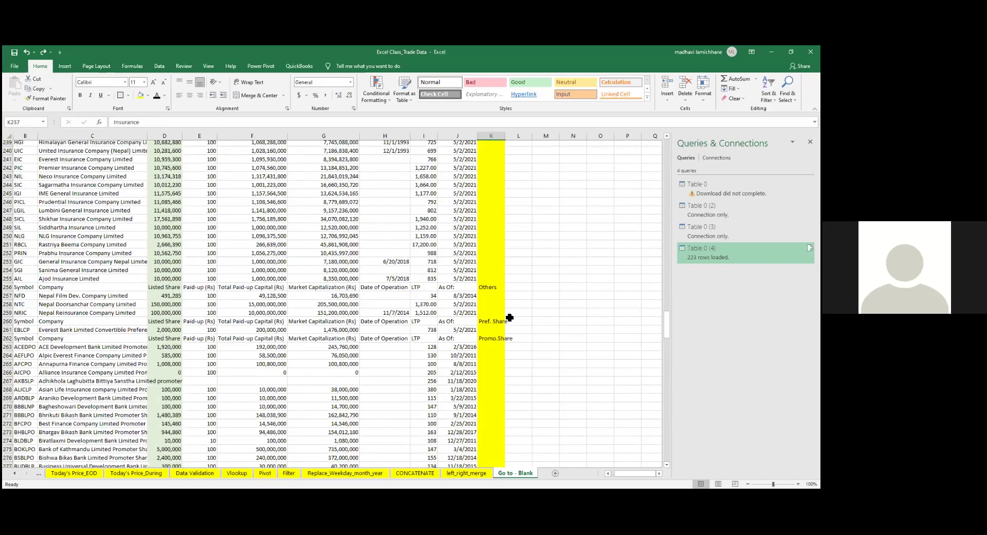
key("ctrl+Up")
key("ctrl+Up")
key("ctrl+Up")
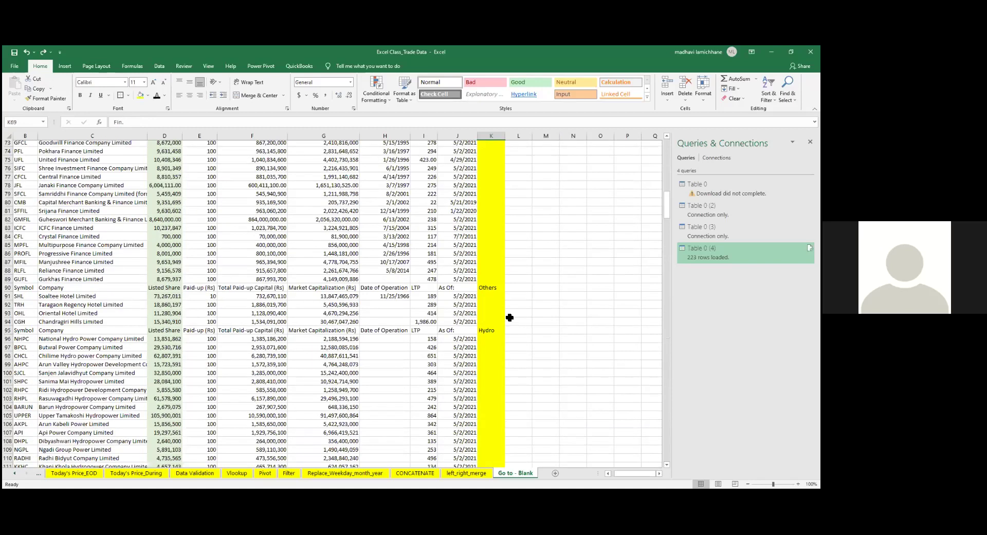
key("ctrl+Up")
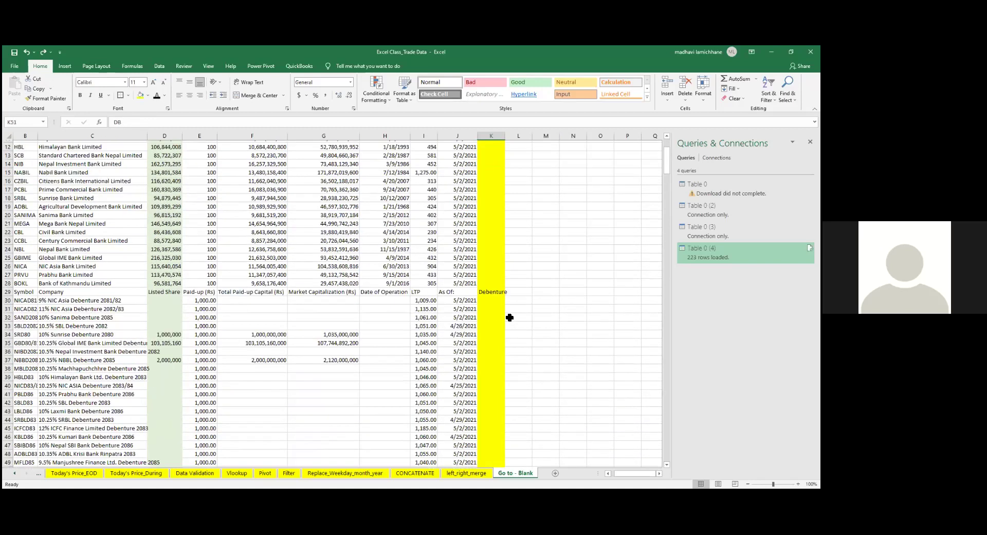
key("ctrl+Down")
key("ctrl+Down")
key("ctrl+Down")
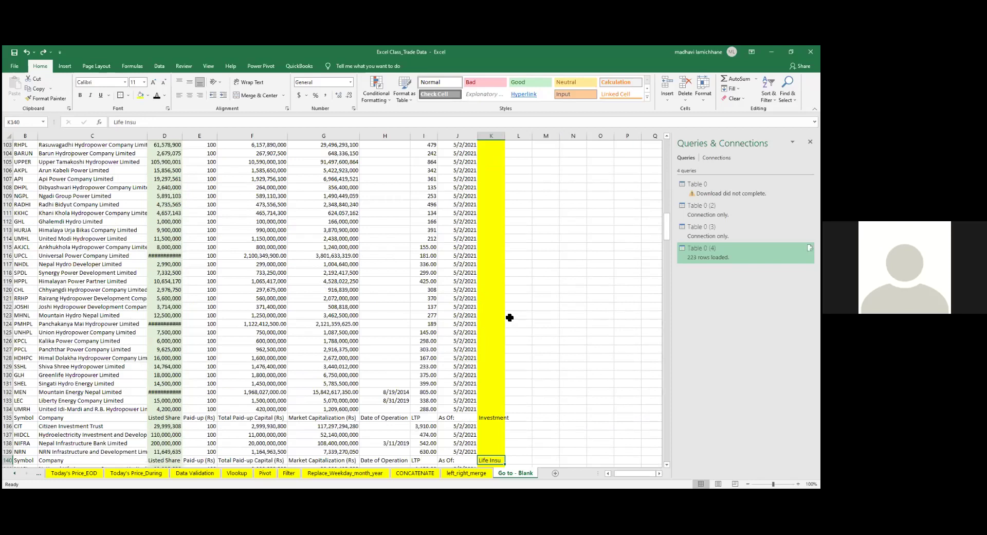
key("ctrl+Down")
key("ctrl+Down")
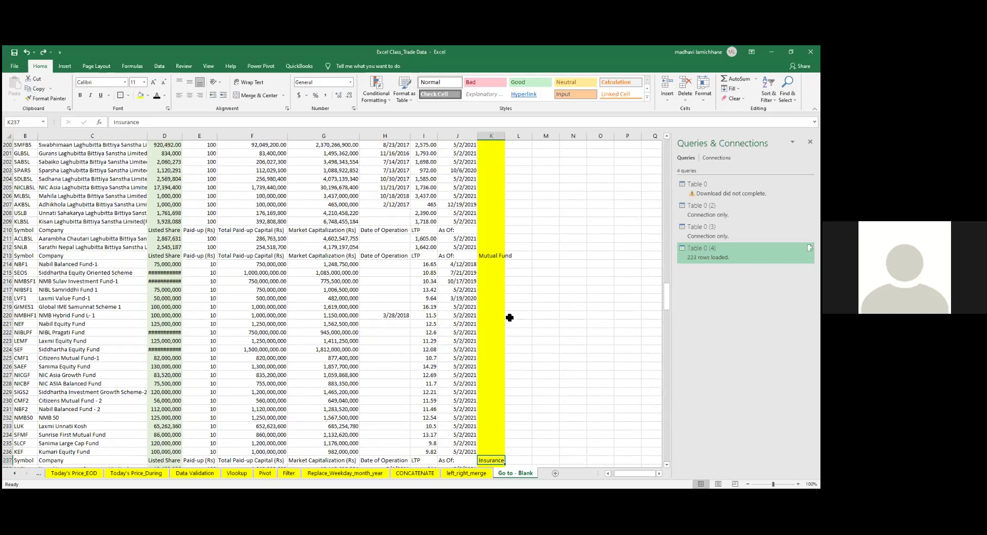
key("ctrl+Down")
key("ctrl+Down")
- Try copying the Others label in K256 to the cell below, cancel the copy, and move on past the Pref. Share label
key("Up")
key("Up")
key("Up")
key("Up")
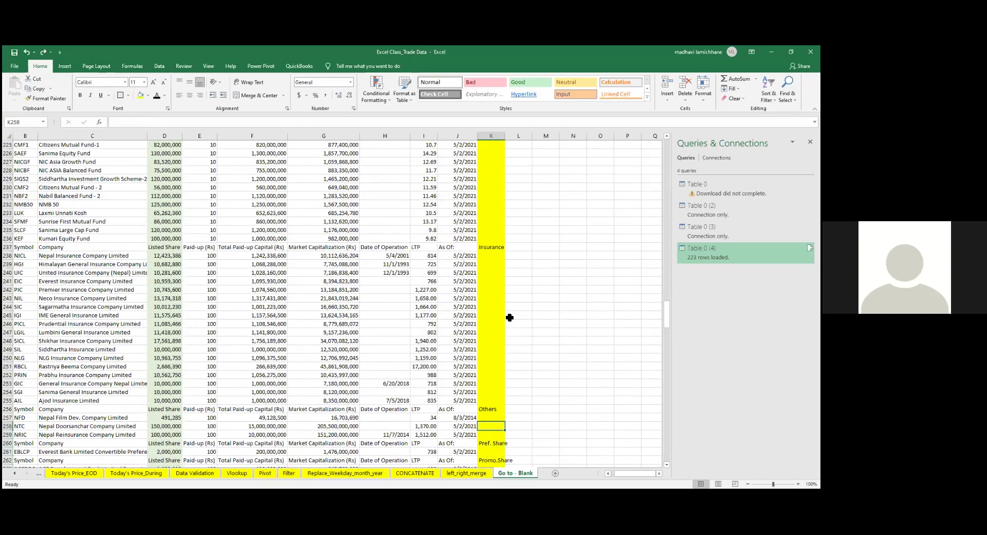
key("ctrl+c")
key("Down")
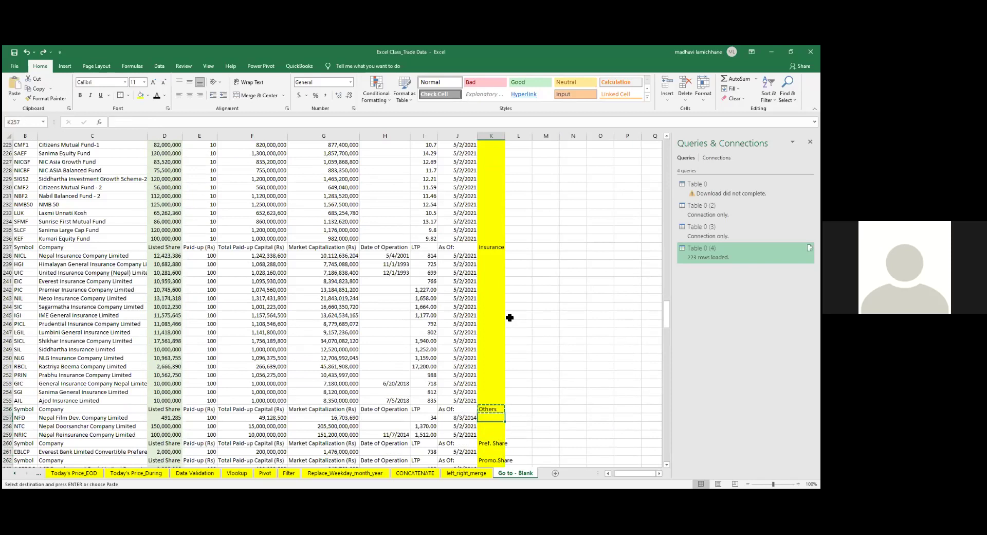
key("Escape")
key("ctrl+Down")
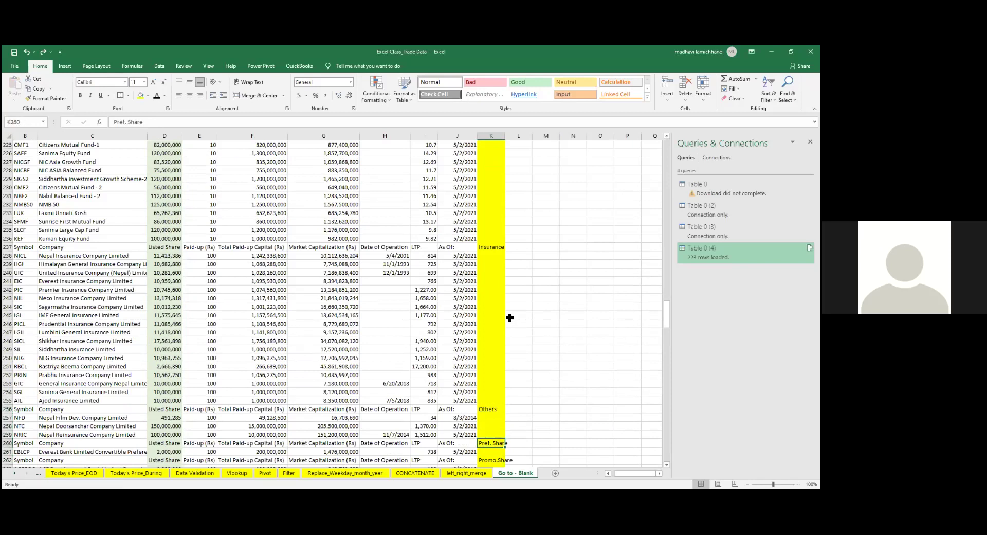
key("Down")
key("Down")
key("Right")
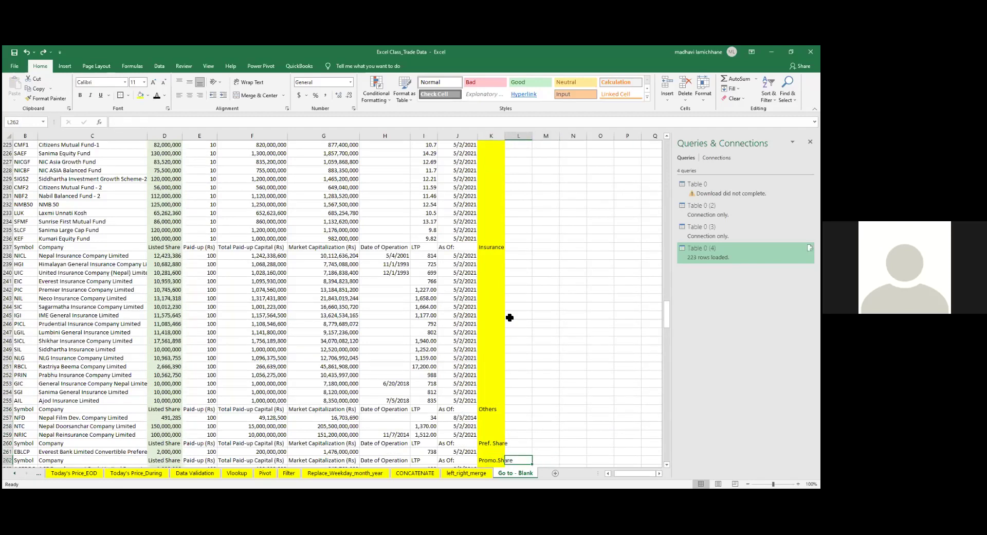
- Select the whole of column K and narrow the selection to its blank cells using Go To Special with the Blanks option
key("ctrl+Up")
key("Left")
key("ctrl+space")
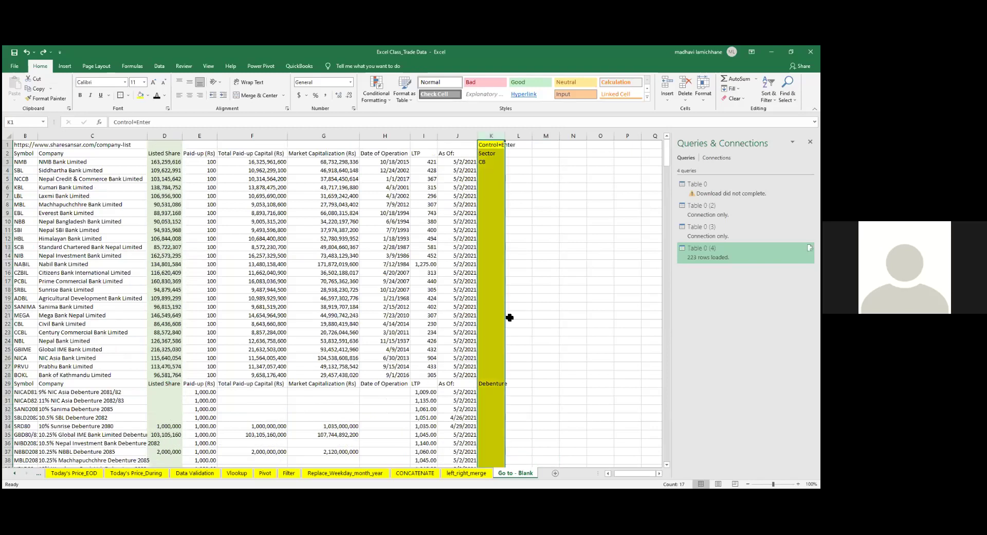
key("ctrl+g")
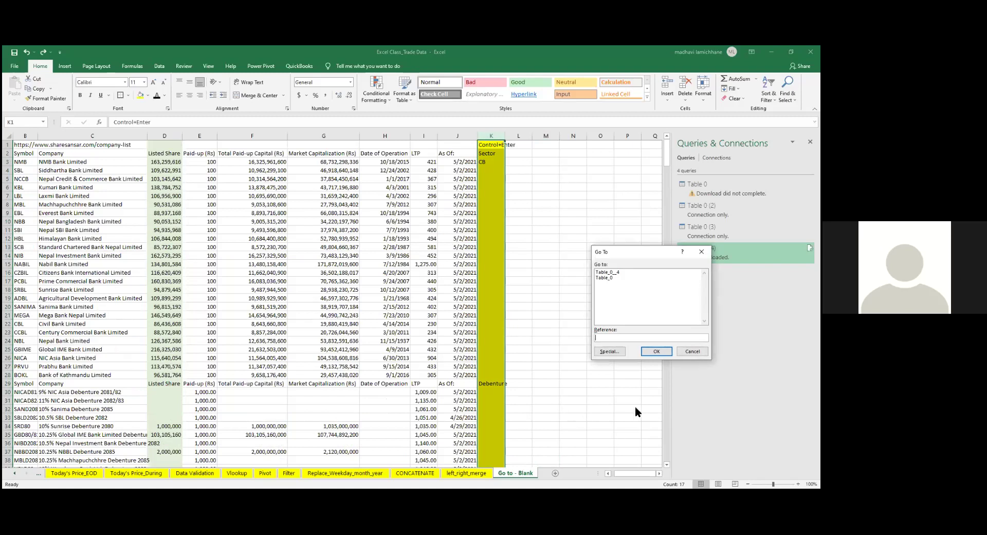
left_click(612, 352)
left_click(612, 353)
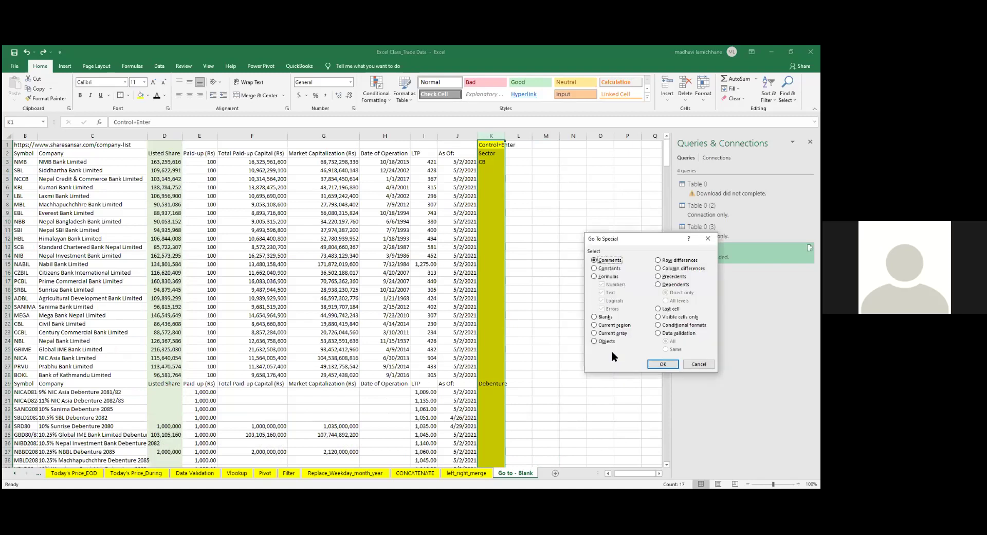
left_click(606, 319)
key("Return")
- Fill all the selected blank Sector cells at once with a formula referring to the cell above, =K3 in K4
type("=")
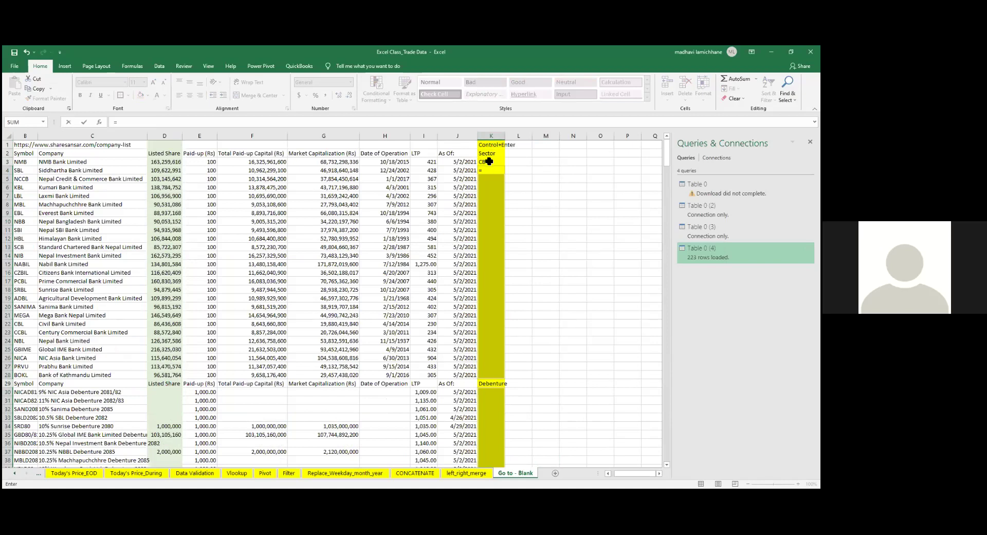
left_click(489, 162)
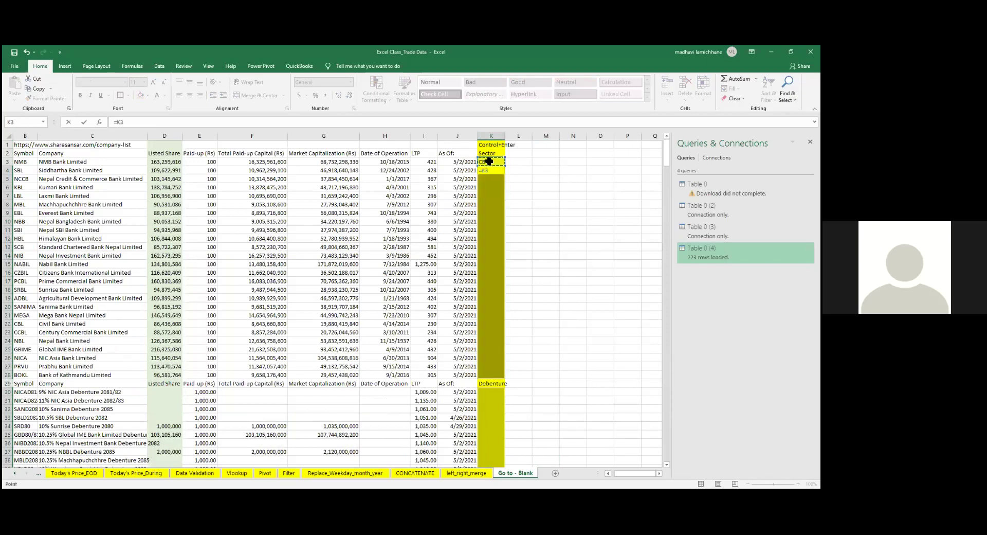
key("ctrl+Return")
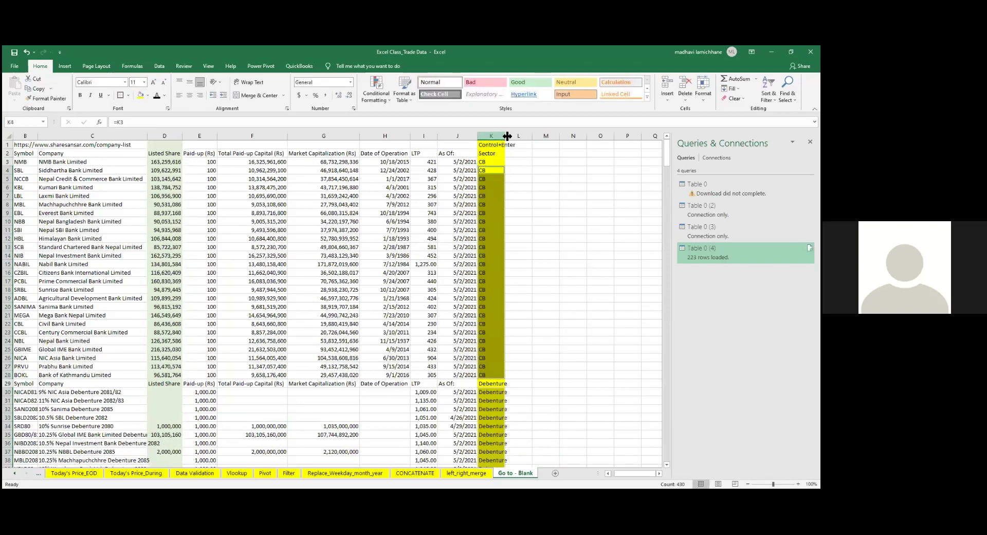
- Autofit the width of column K, inspect the formula in K4, and undo both the width change and the blank-cell fill
double_click(507, 136)
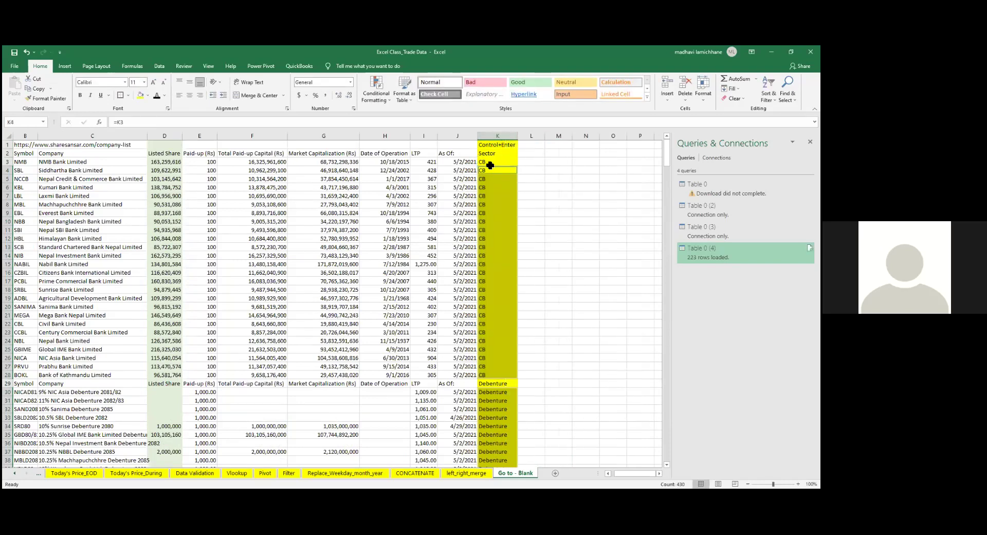
left_click(490, 163)
left_click(488, 170)
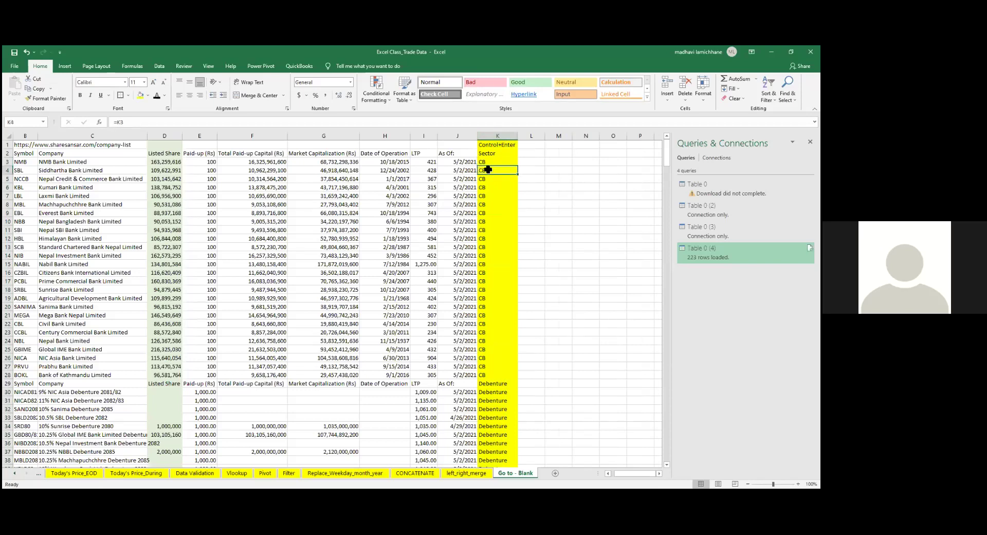
key("ctrl+z")
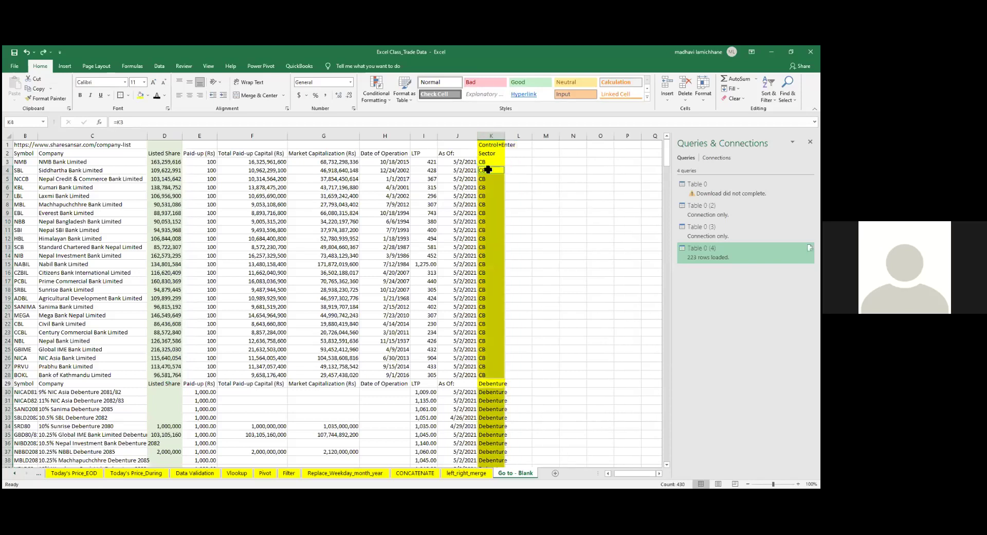
key("ctrl+z")
- Enter =K3 in K4 and apply it simultaneously to every selected blank in column K, then deselect the range
type("=")
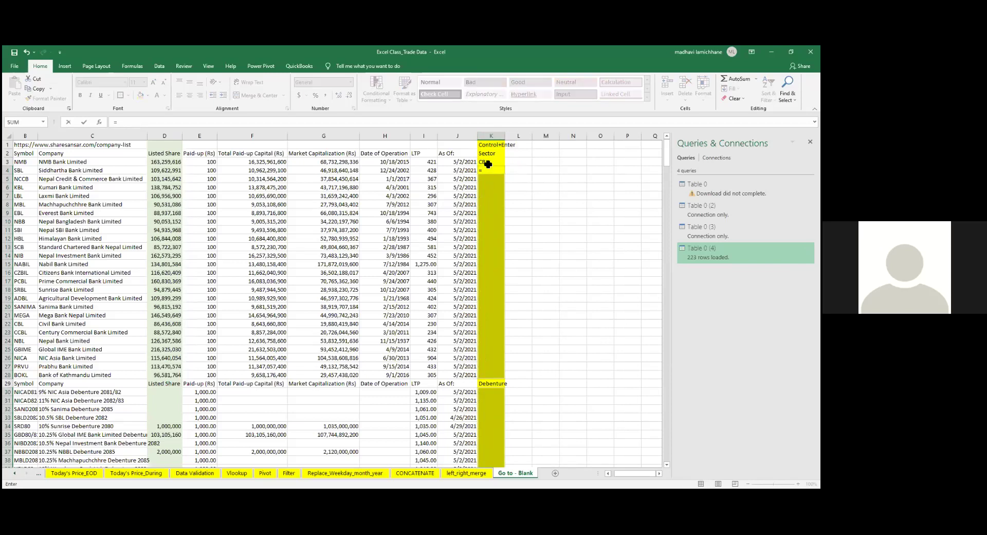
left_click(488, 163)
key("ctrl+Return")
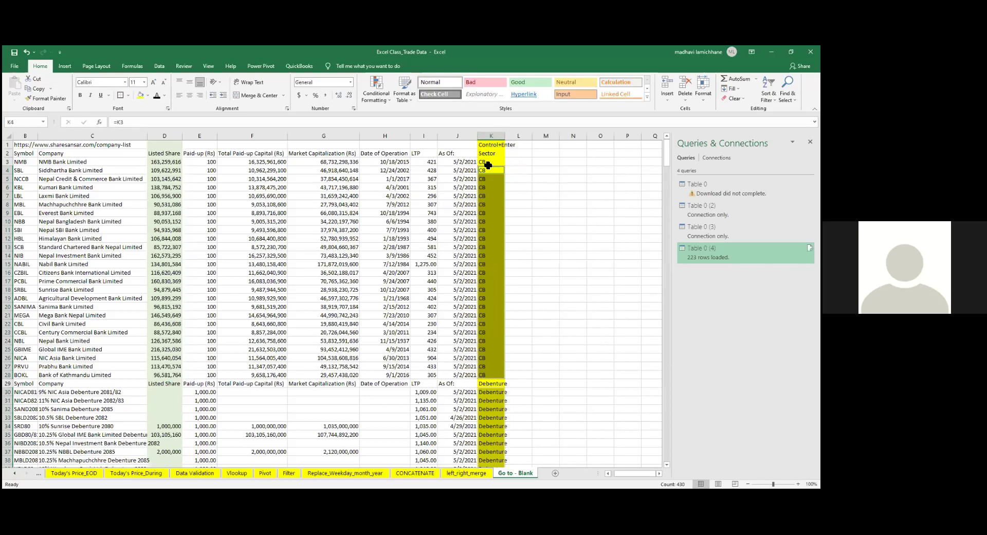
left_click(488, 163)
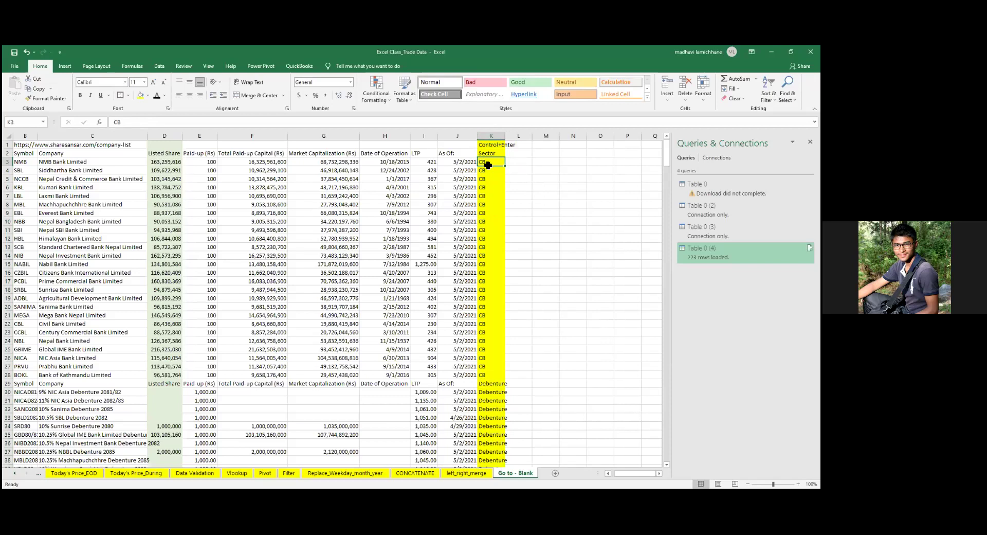
left_click(573, 340)
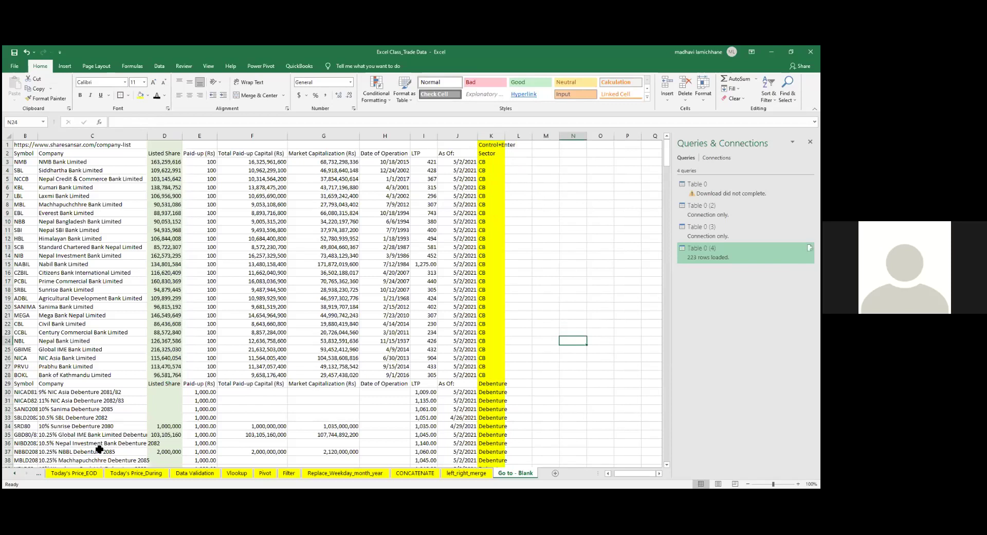
- Colour the Go to - Blank sheet tab yellow and return to cell A1
right_click(524, 472)
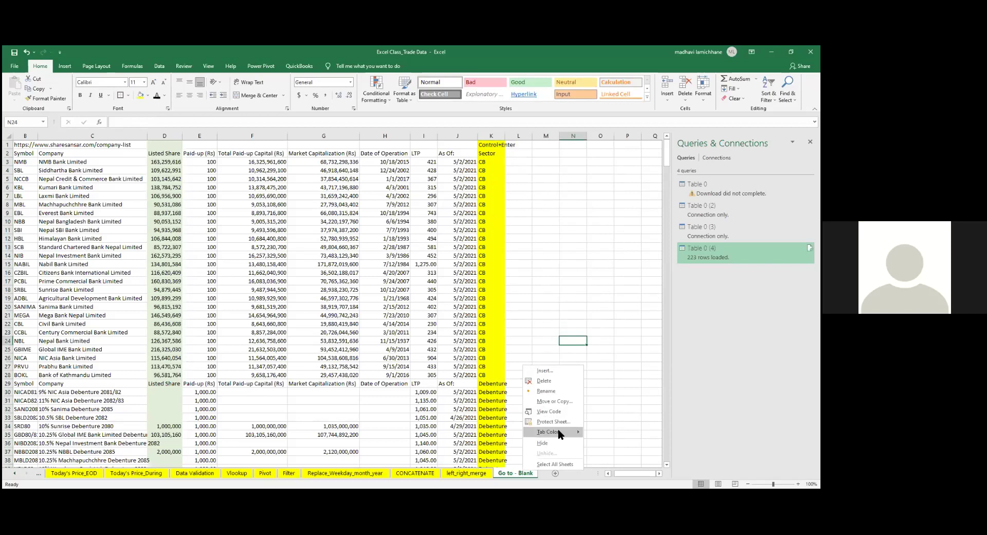
mouse_move(558, 431)
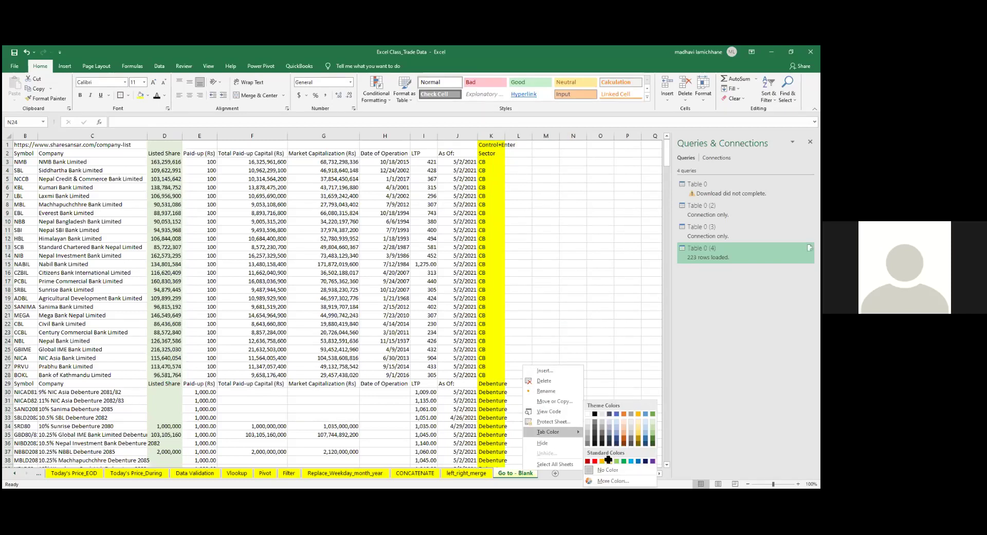
left_click(608, 459)
key("Down")
key("Left")
key("ctrl+Up")
key("ctrl+Left")
key("ctrl+Home")
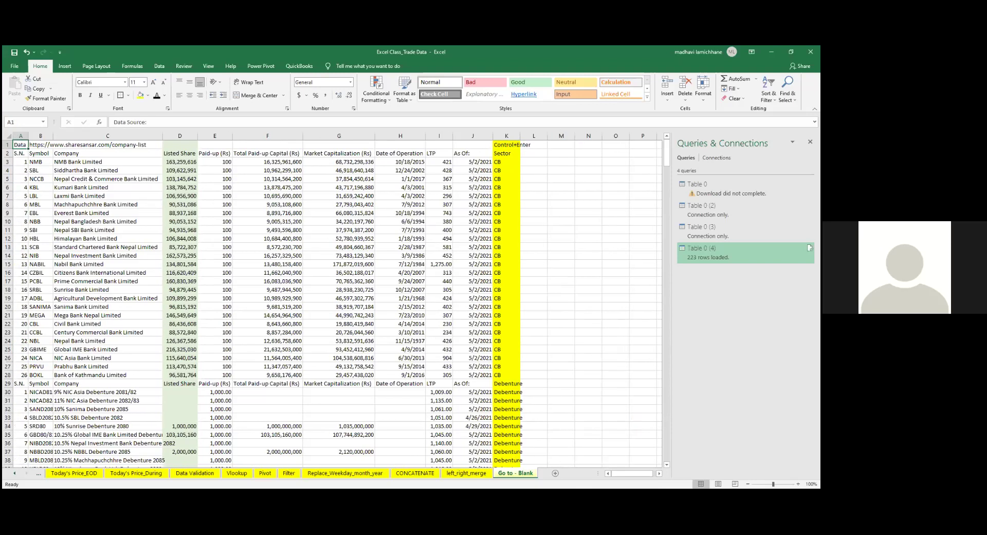
- Bring the first sheet tabs into view and open the Dividends sheet
left_click(15, 473)
left_click(14, 473)
left_click(12, 473)
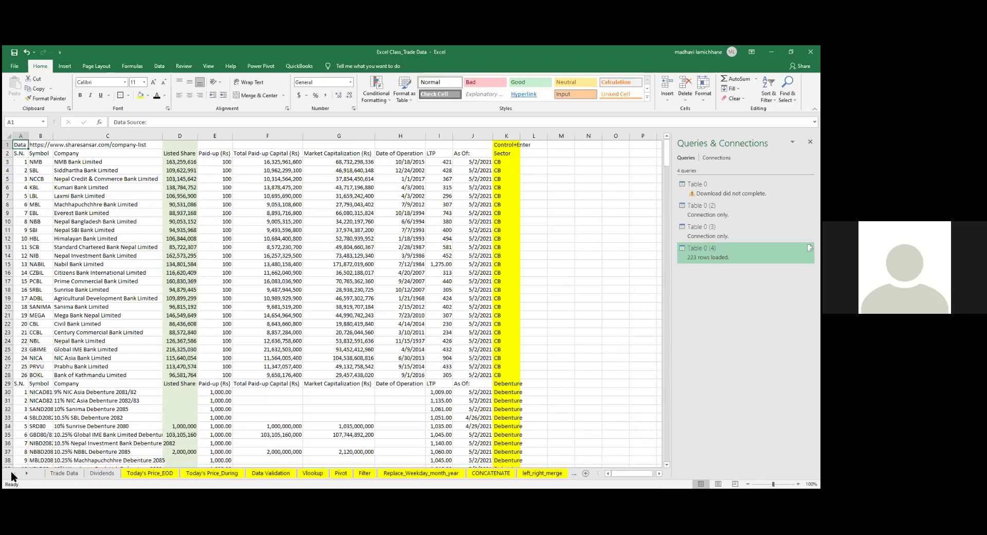
left_click(100, 473)
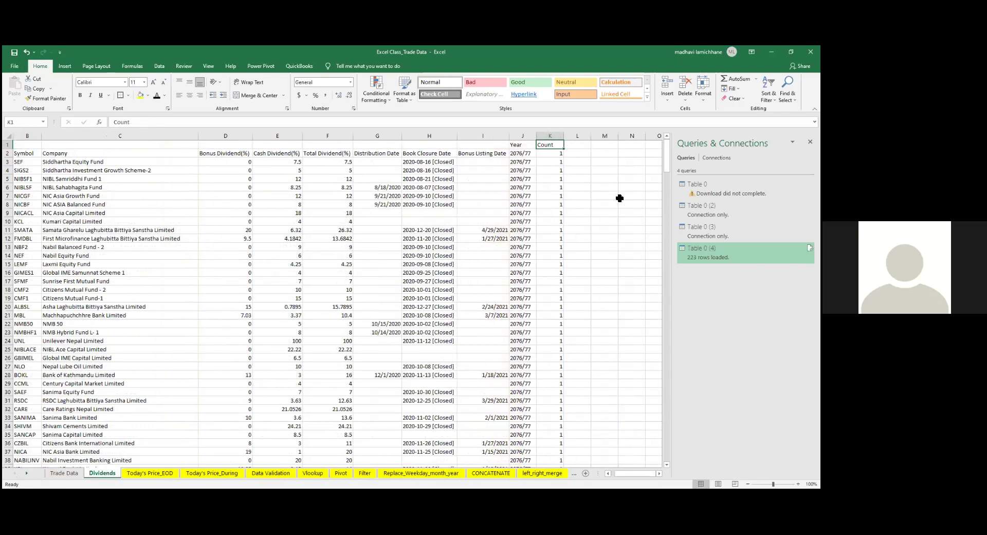
- Try entering 0 in L3 and L4 beside the Count column, discard both entries, and return to L1
key("Right")
key("Down")
key("Down")
type("0")
key("Return")
type("0")
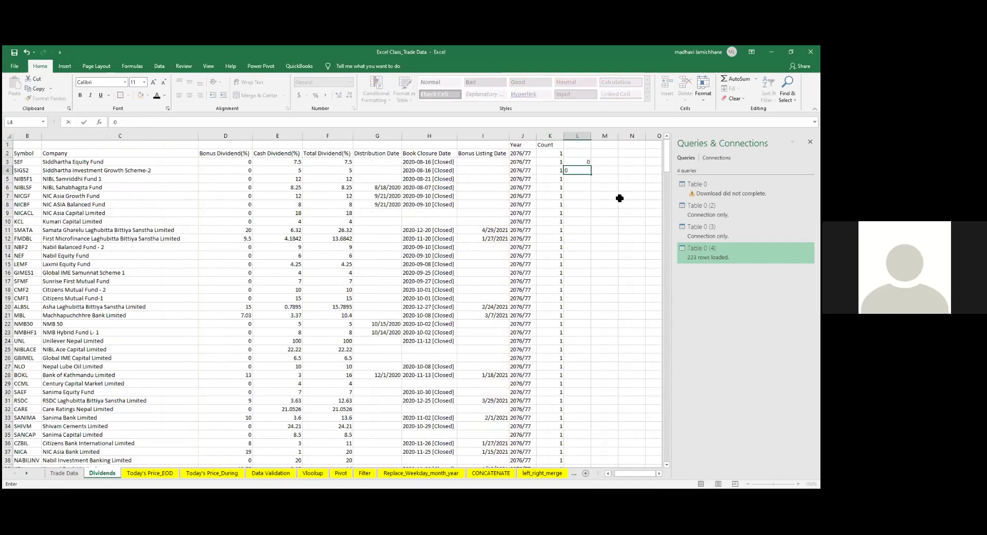
key("Escape")
key("Up")
key("Delete")
key("Up")
key("Up")
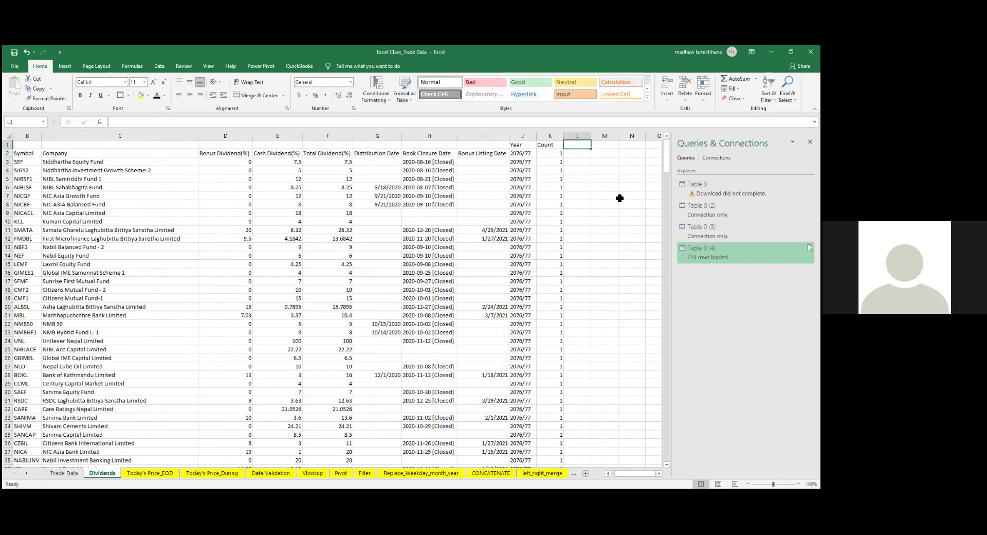
key("shift+space")
key("ctrl+minus")
key("Left")
key("Left")
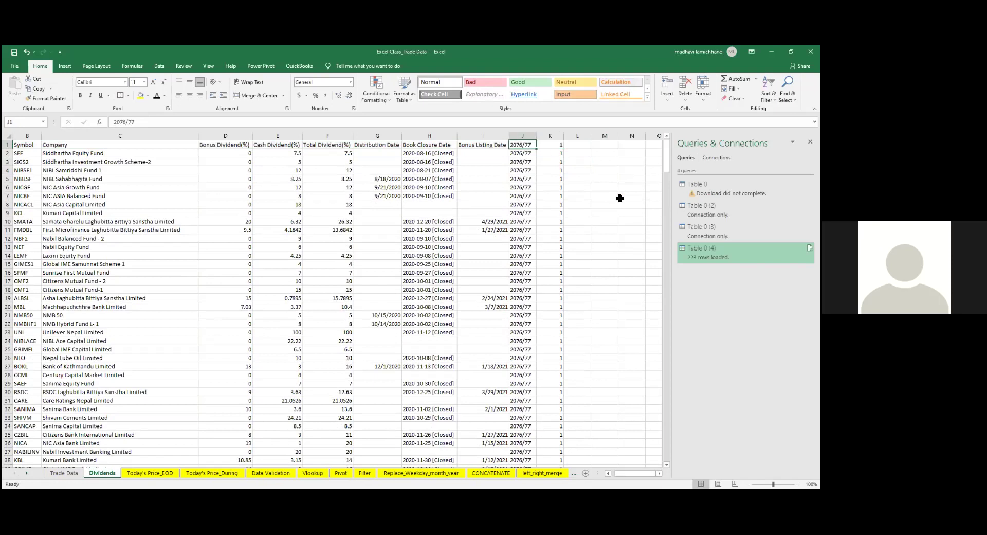
key("ctrl+z")
- Copy the Year and Count headings from J1:K1 down into row 2 and delete the redundant first row
key("shift+Right")
key("ctrl+c")
key("shift+Down")
key("ctrl+v")
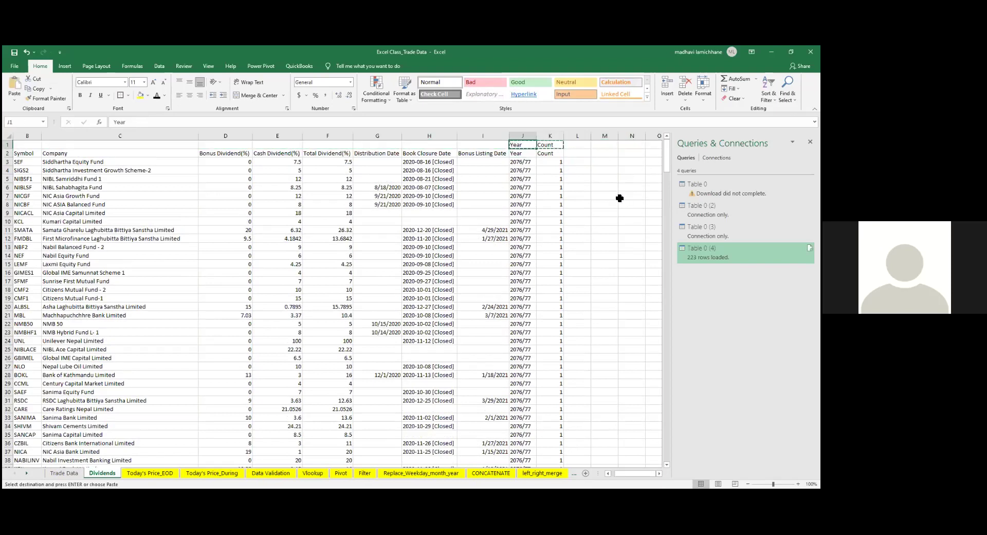
key("shift+space")
key("ctrl+minus")
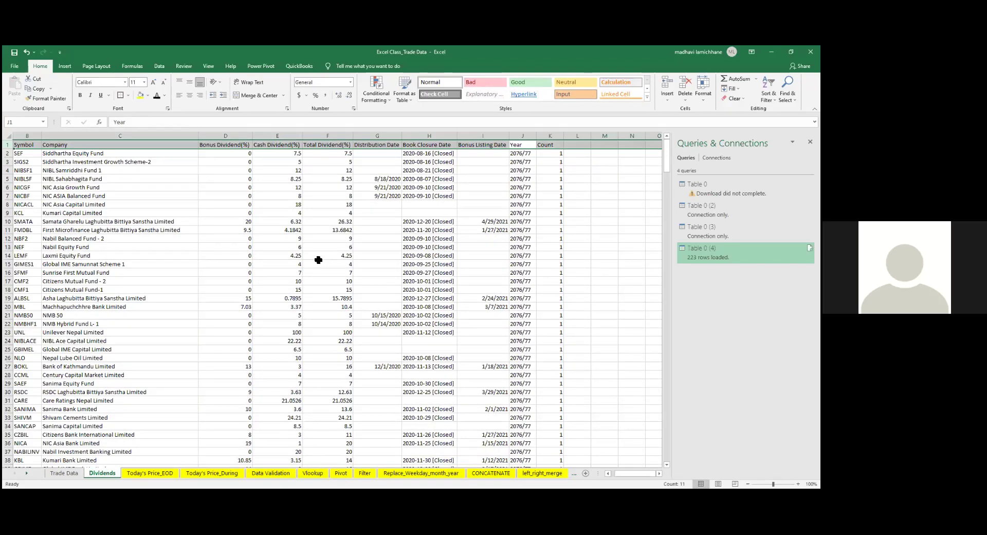
key("Right")
key("Left")
key("Right")
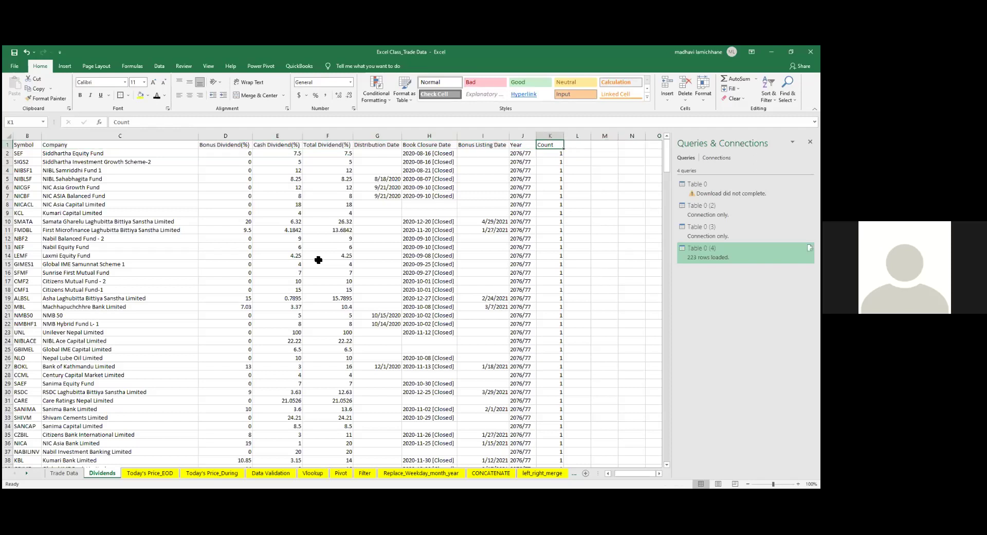
- Try extending a column selection from Symbol to Count and back again, checking how far down the data reaches
key("Home")
key("Right")
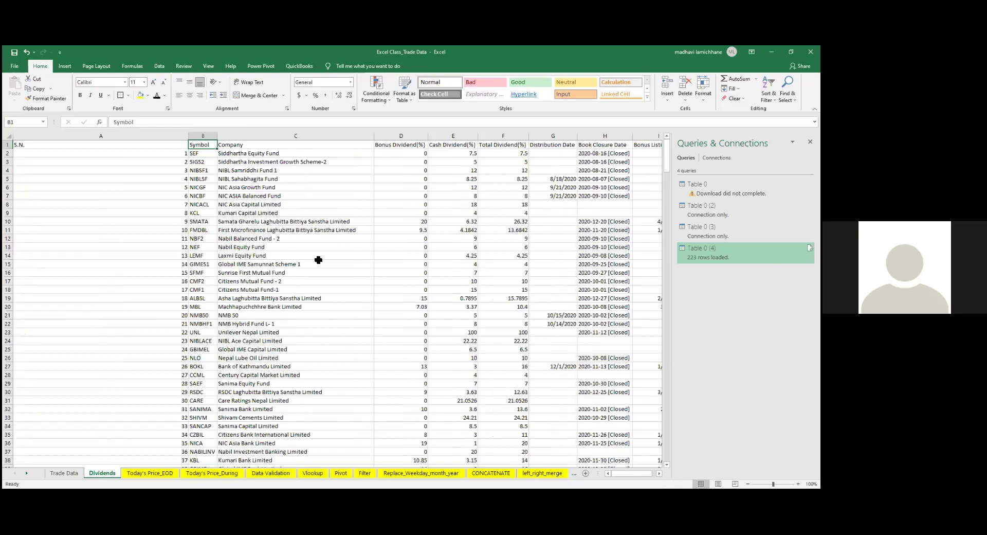
left_click(213, 135)
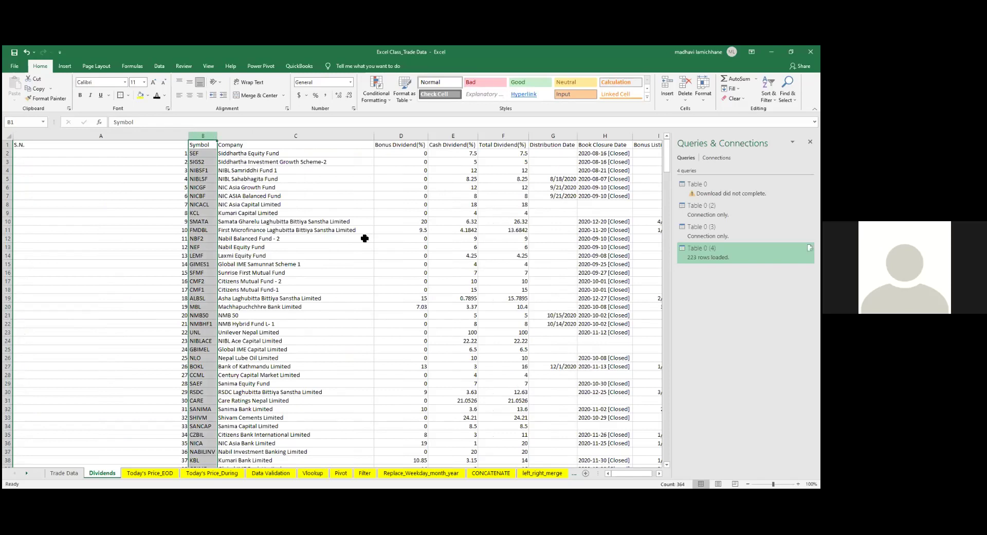
key("ctrl+shift+Right")
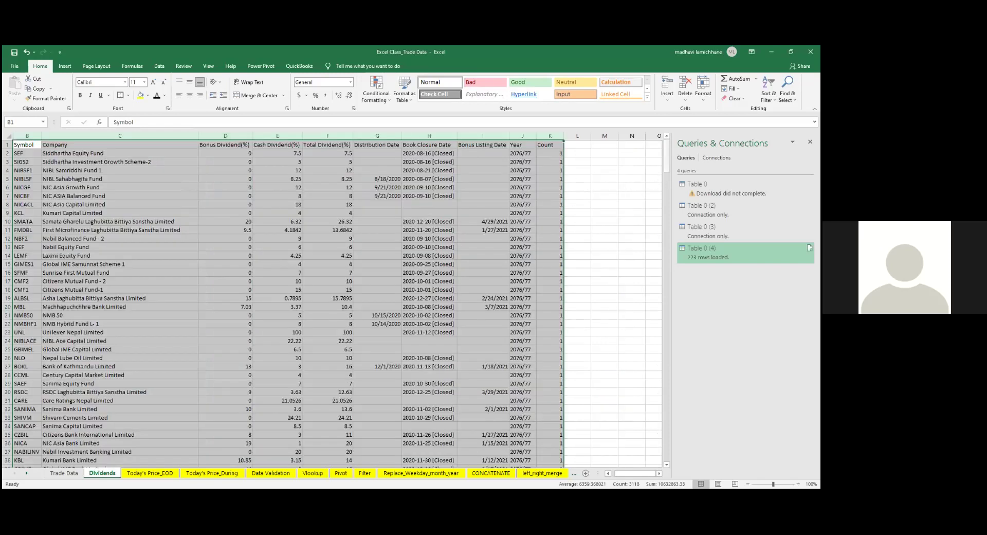
left_click_drag(667, 155, 656, 473)
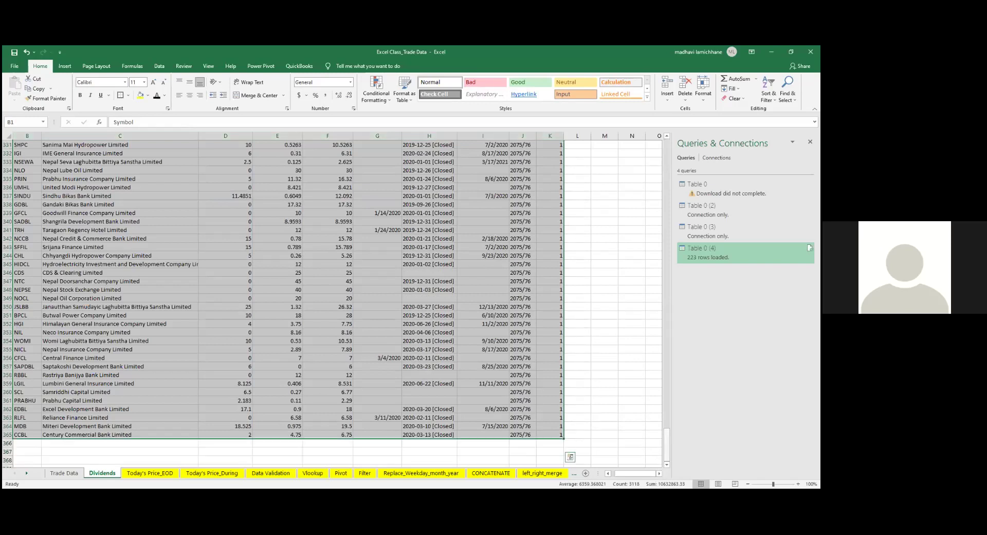
left_click(549, 135)
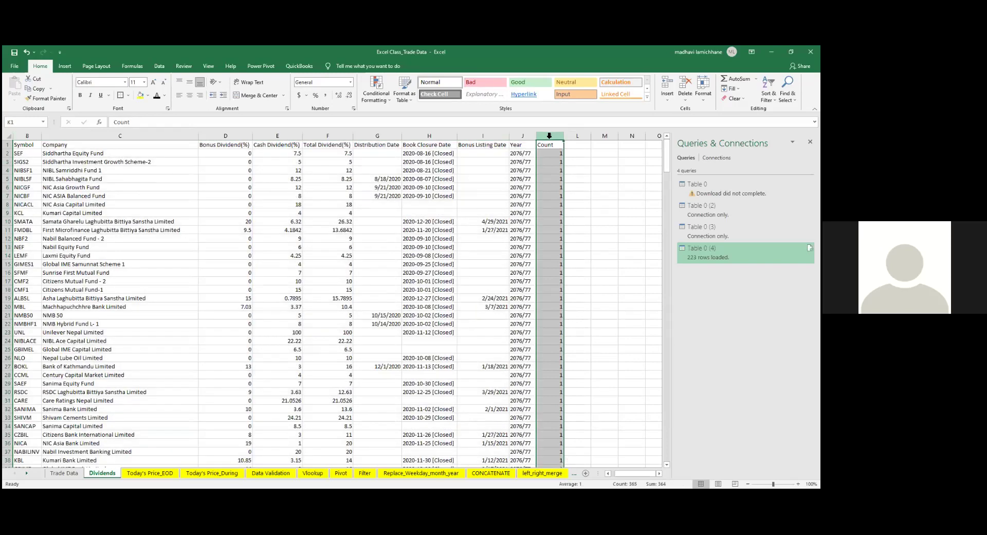
key("ctrl+shift+Left")
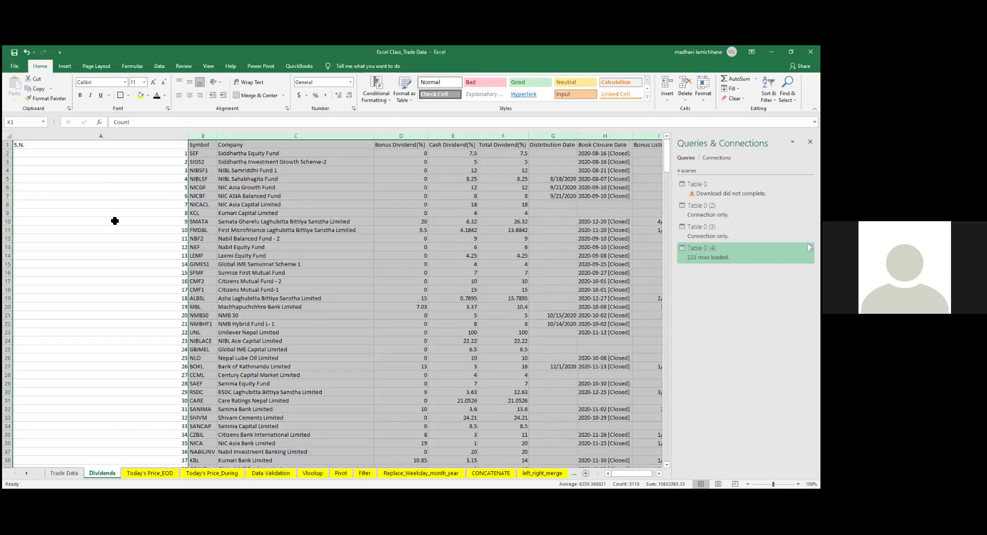
left_click(115, 215)
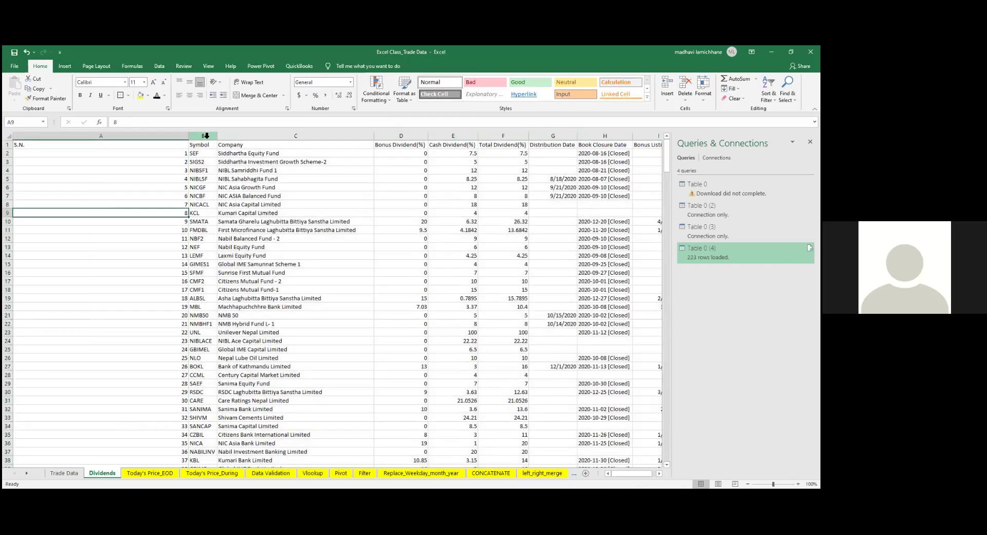
- Insert a PivotTable from columns B to K into the existing Dividends sheet, with its location set to M3:N6
left_click(207, 135)
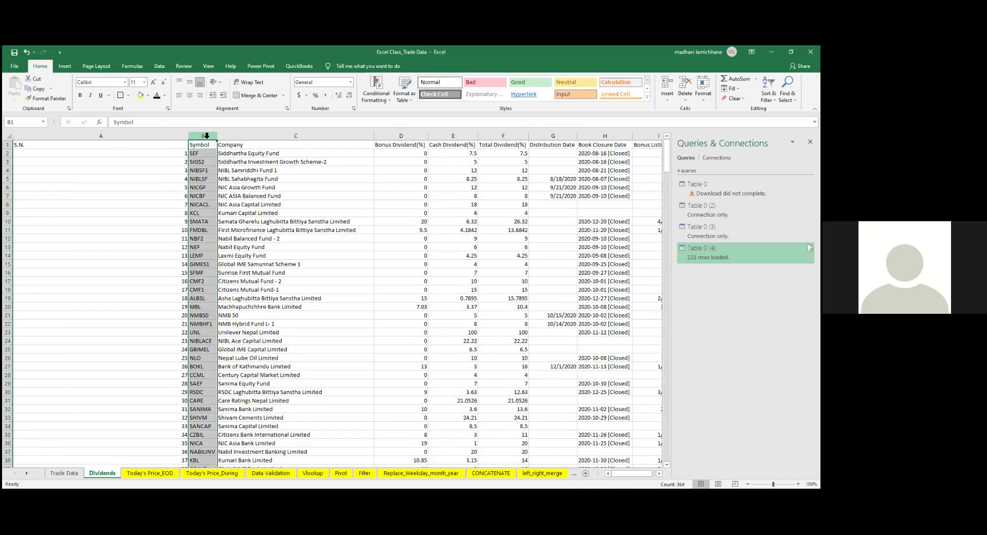
left_click_drag(207, 135, 427, 135)
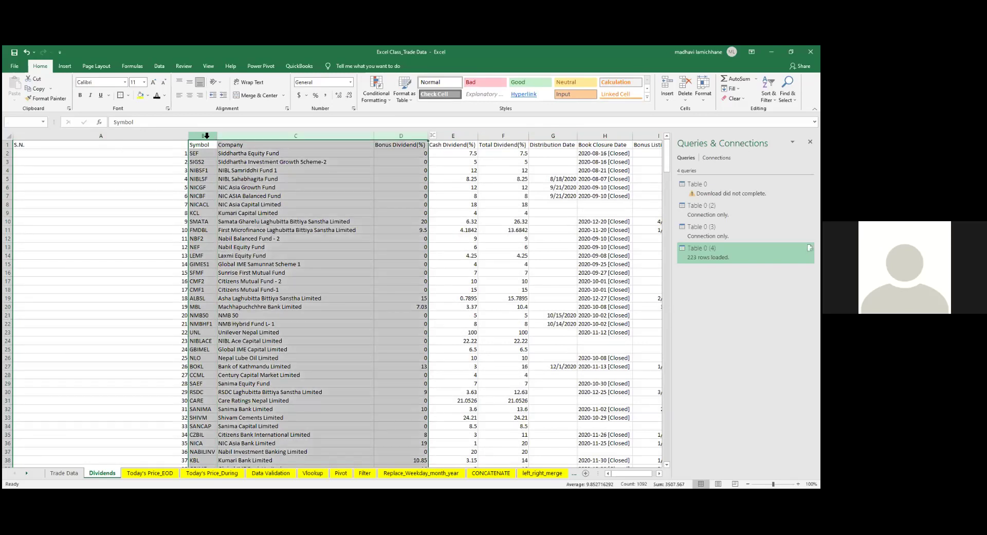
left_click_drag(427, 135, 564, 135)
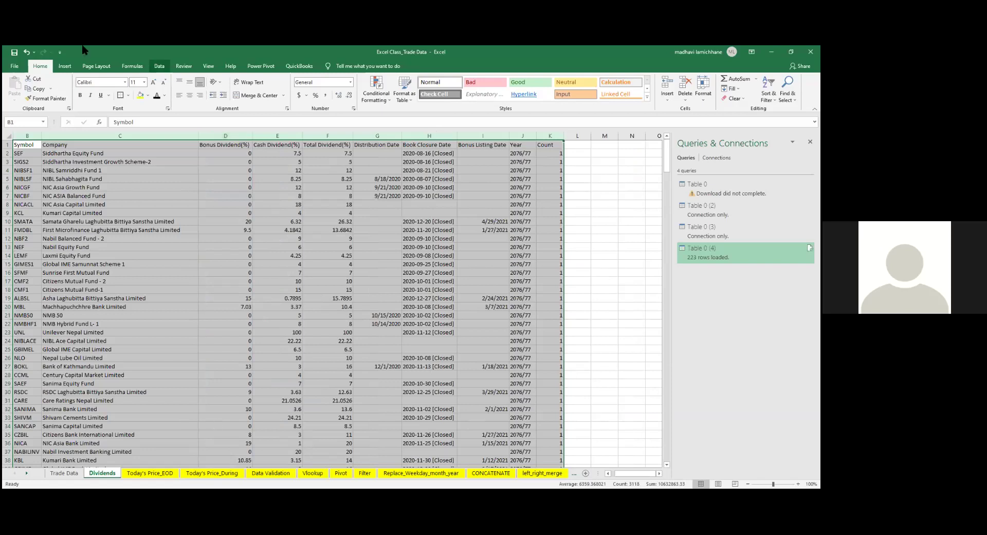
left_click(65, 65)
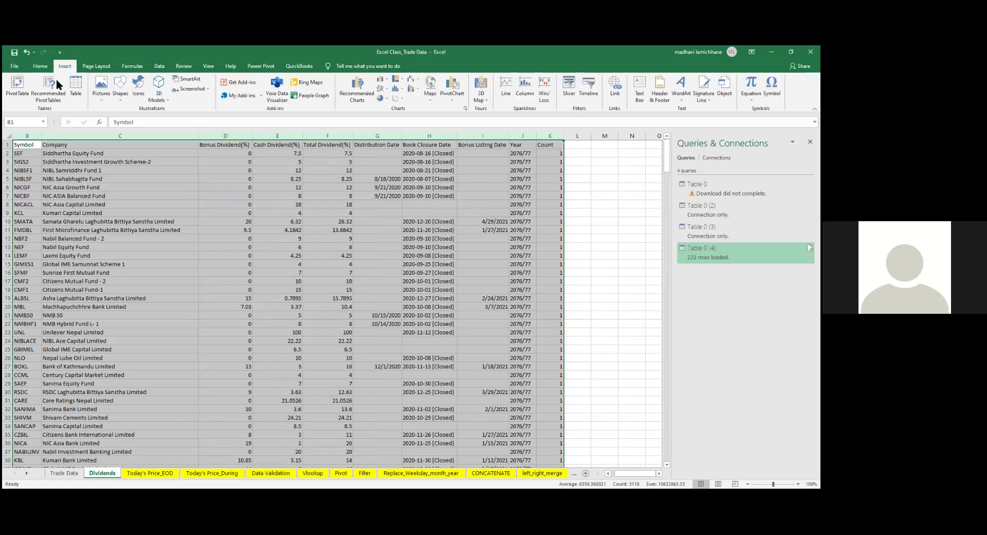
left_click(17, 87)
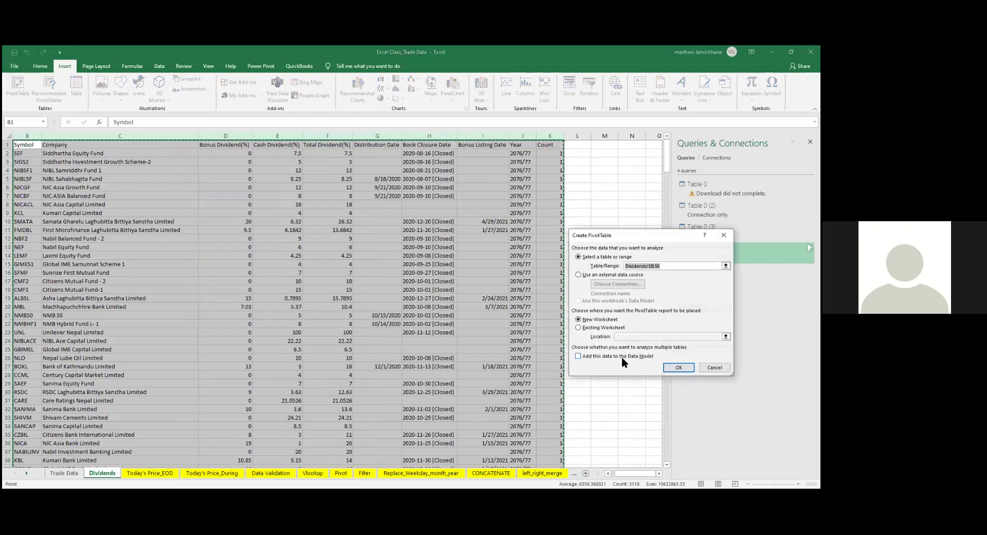
left_click(589, 327)
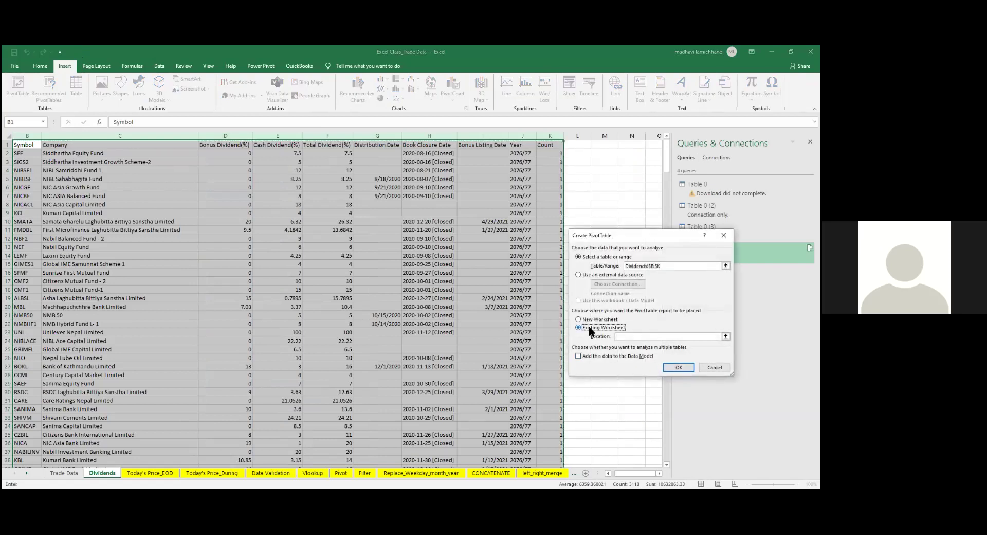
left_click(601, 162)
left_click_drag(603, 166, 633, 187)
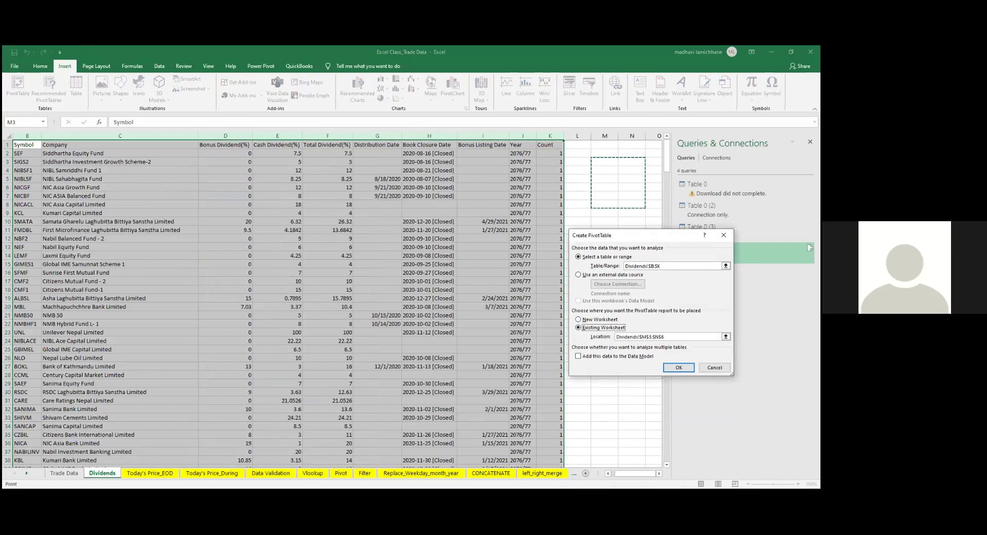
left_click(679, 367)
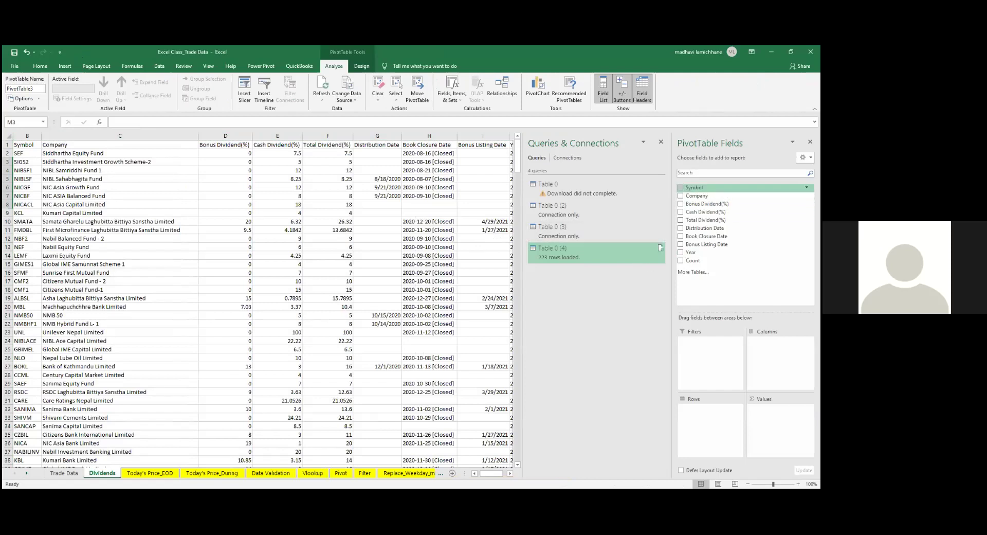
- Lay out the PivotTable with Symbol as rows, Count as summed values and Year as the report filter
left_click(681, 188)
left_click(682, 260)
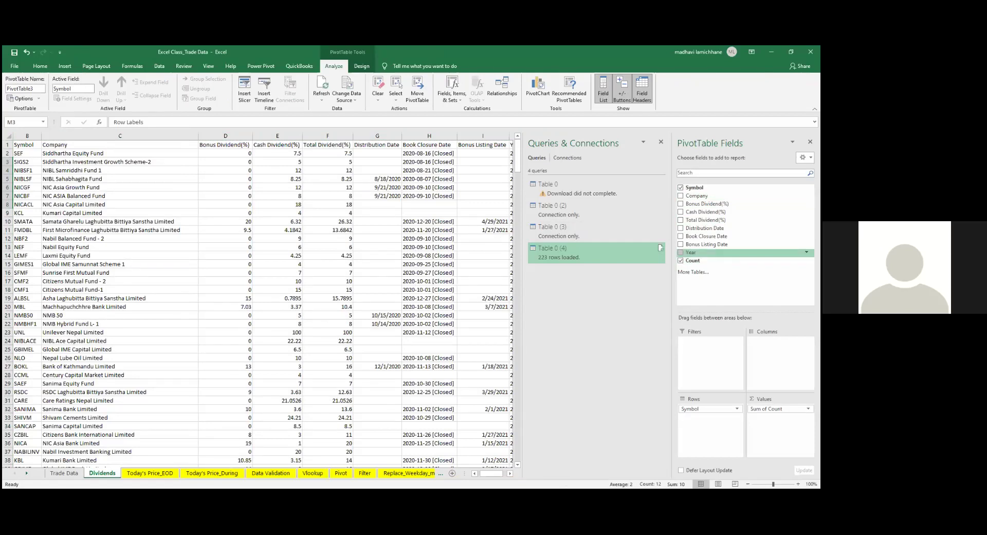
left_click(681, 252)
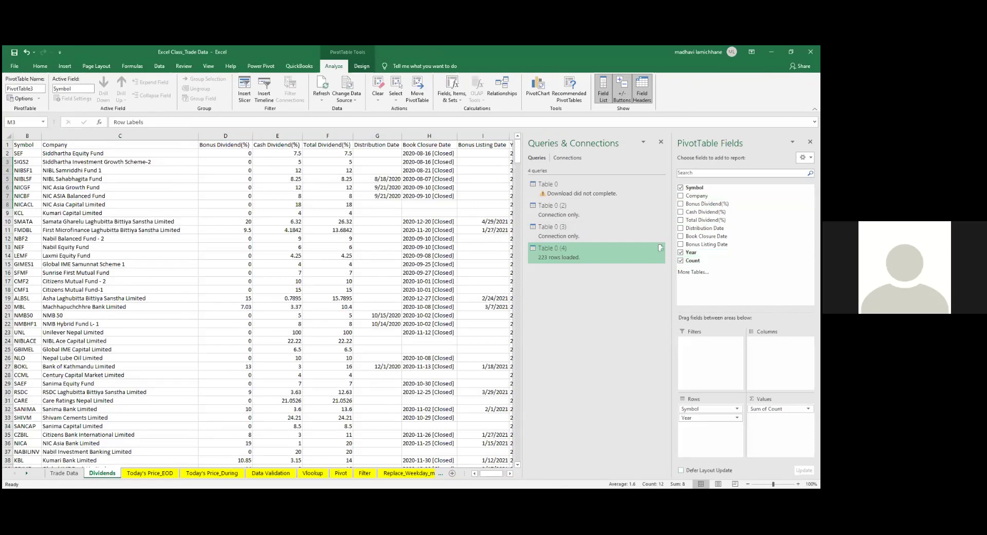
left_click_drag(709, 418, 710, 341)
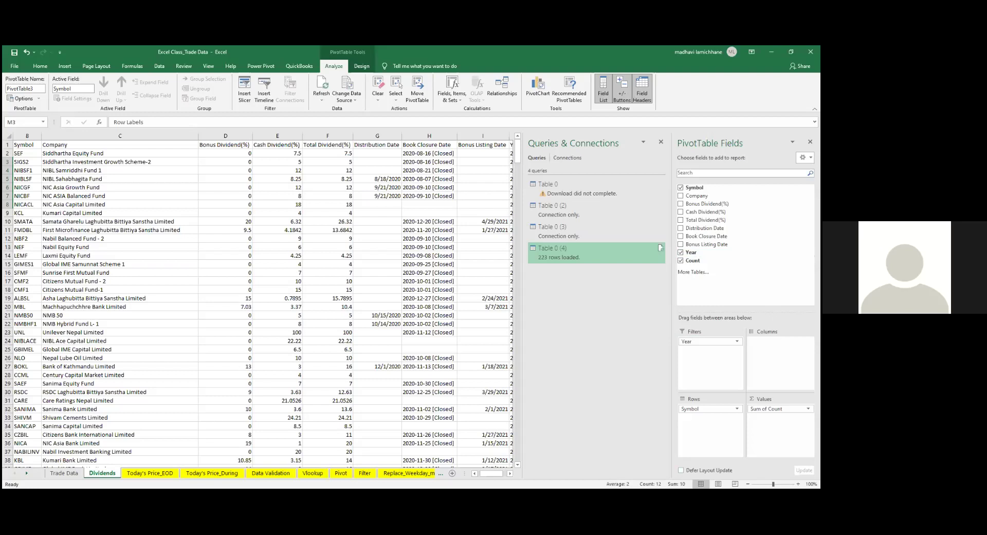
left_click(486, 325)
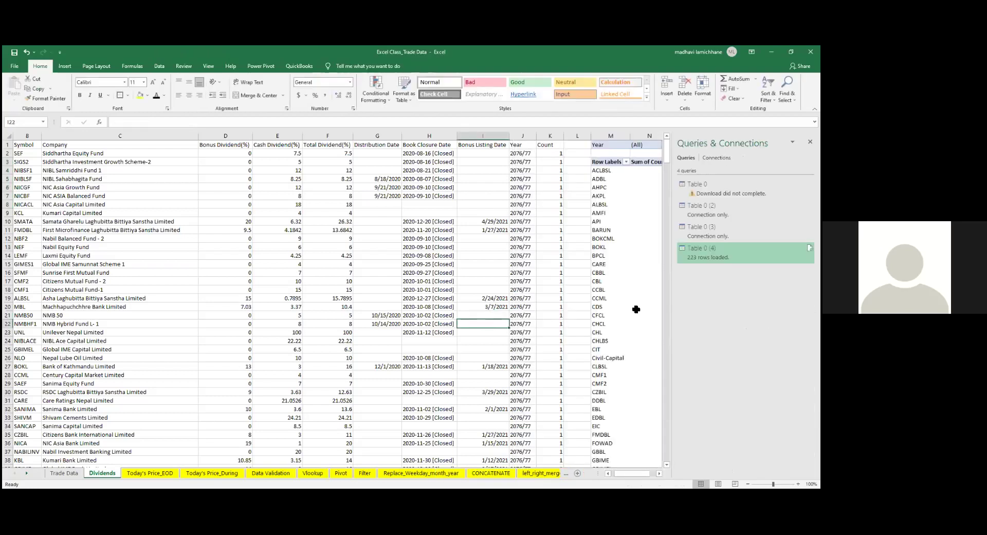
- Filter the PivotTable by the Year 2075/76
left_click(577, 283)
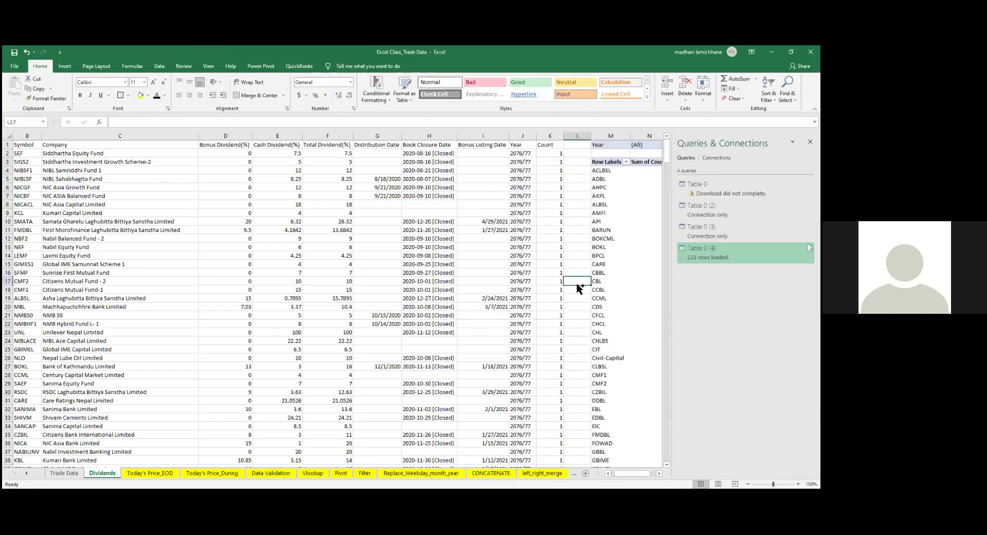
key("ctrl+Up")
key("Right")
key("Right")
key("Right")
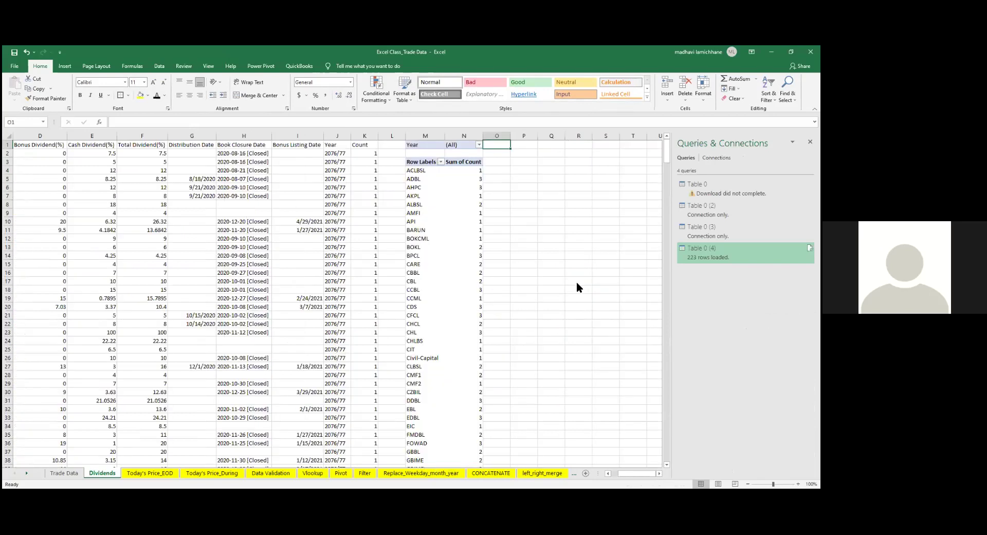
key("Left")
key("Left")
left_click(485, 151)
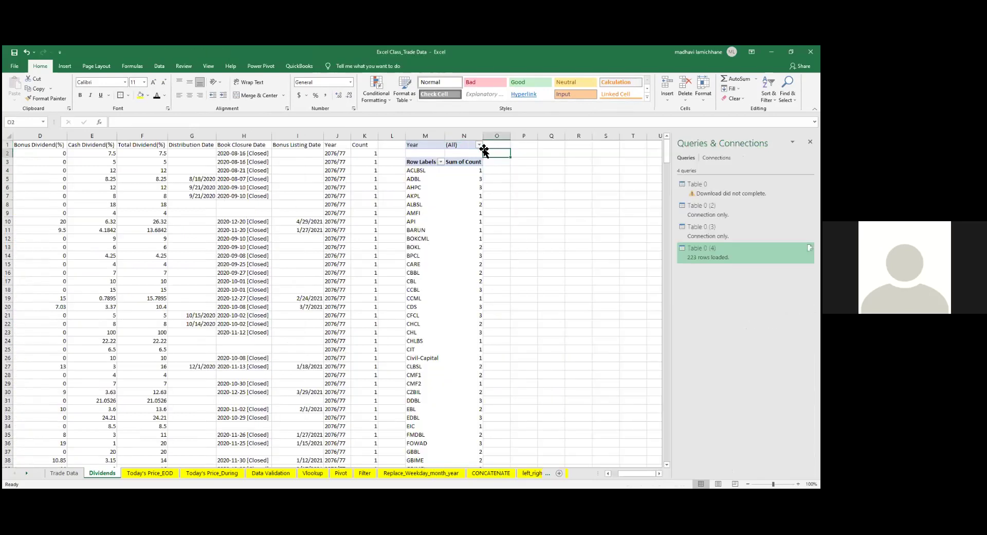
left_click(479, 143)
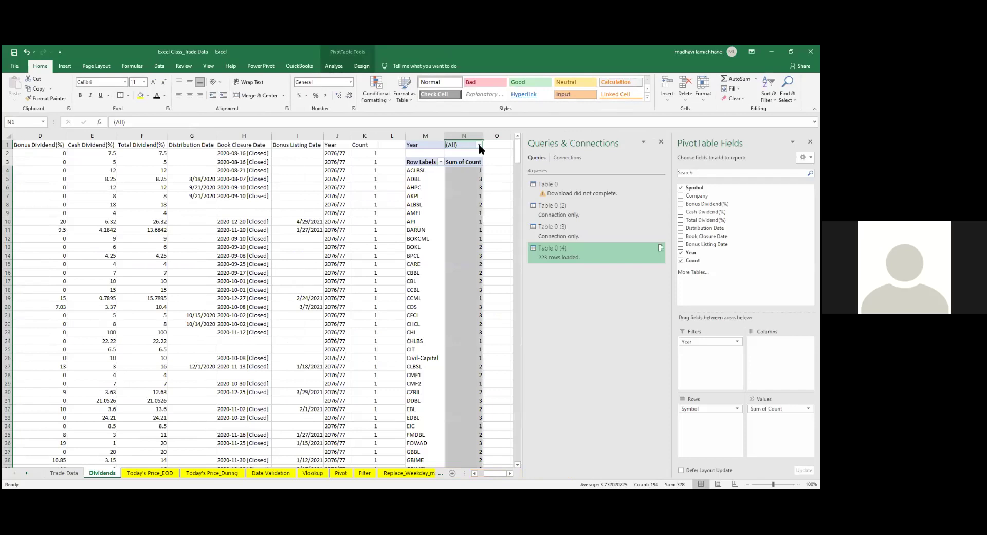
left_click(479, 145)
left_click(401, 172)
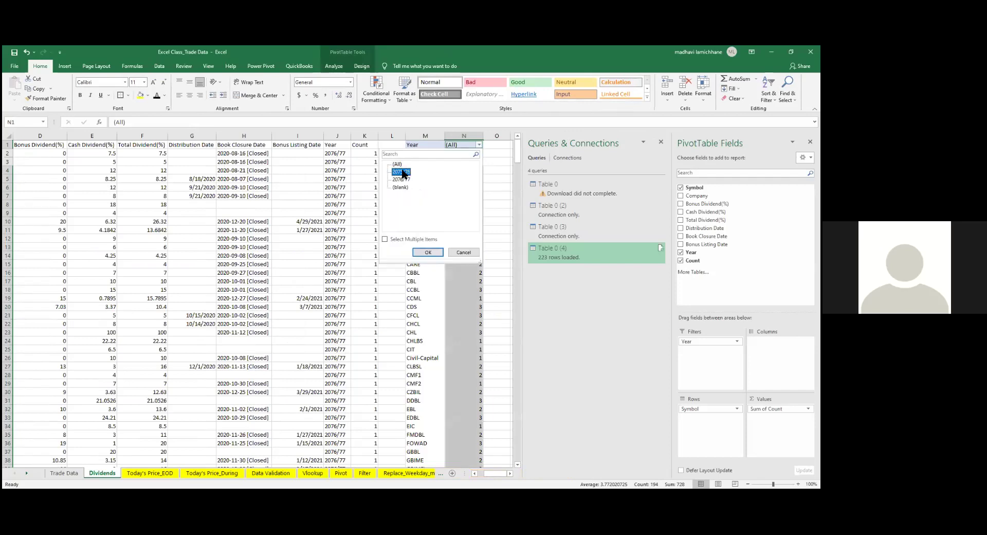
left_click(419, 251)
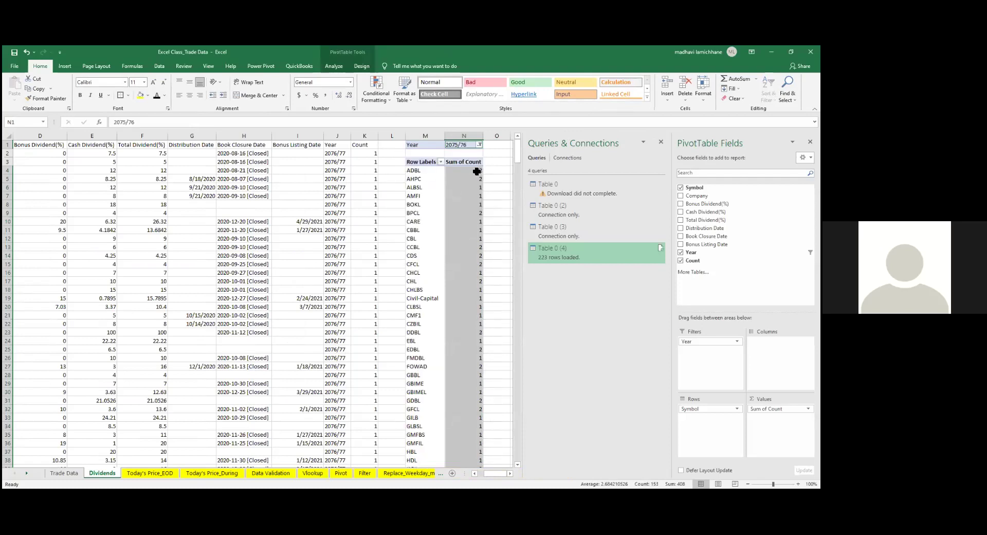
- Check the Year filter options and the PivotTable's Sum of Count values down to the Grand Total, ending at N1
left_click(493, 170)
left_click(480, 145)
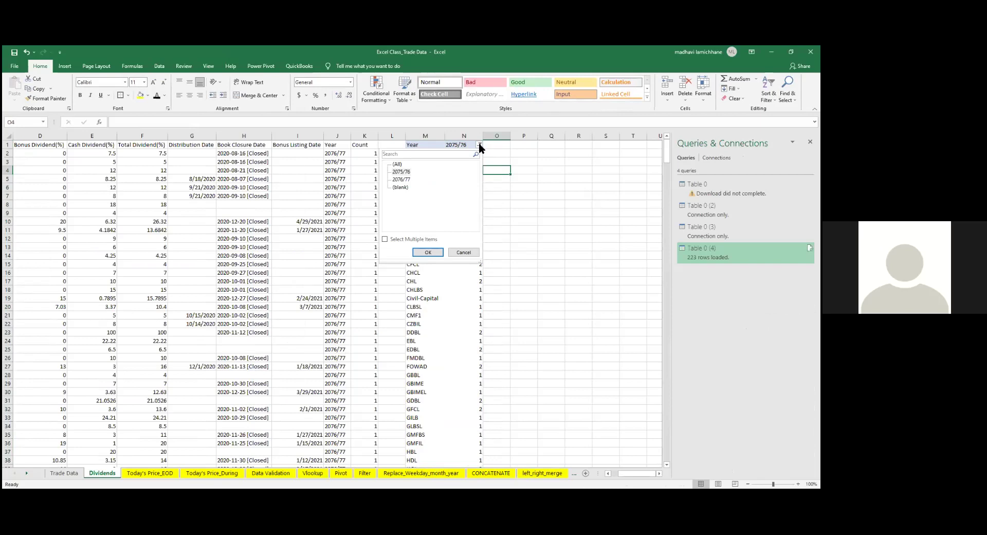
left_click(522, 190)
left_click(468, 174)
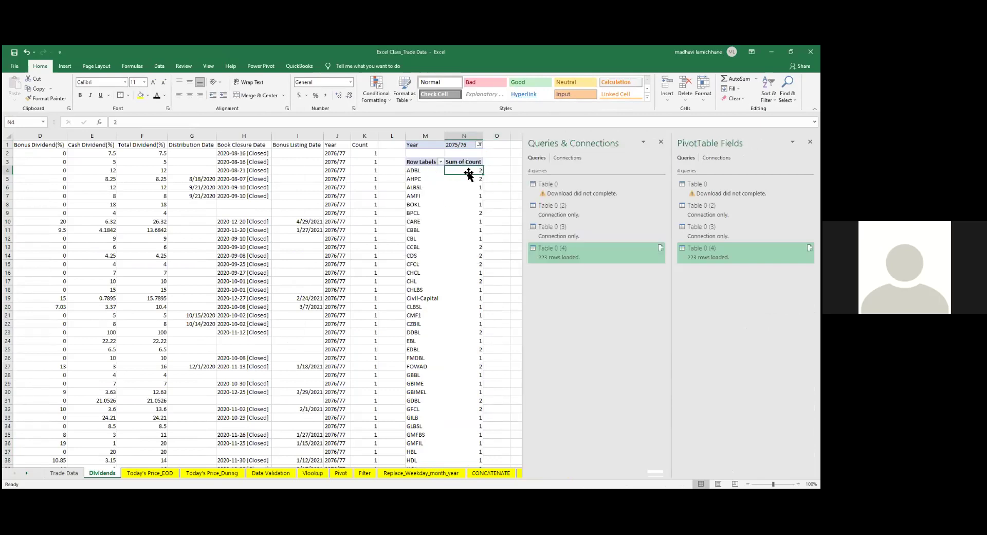
key("ctrl+Down")
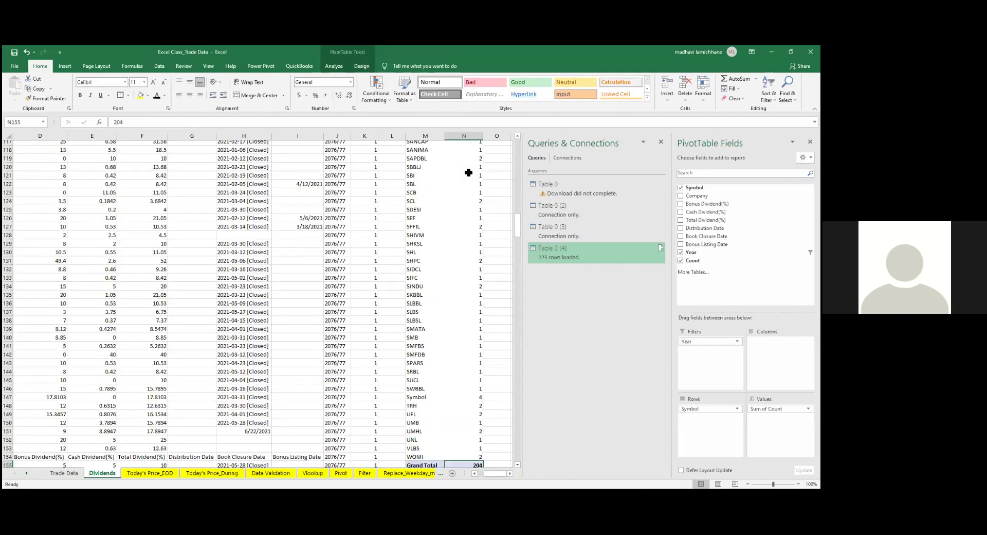
key("Up")
key("ctrl+Up")
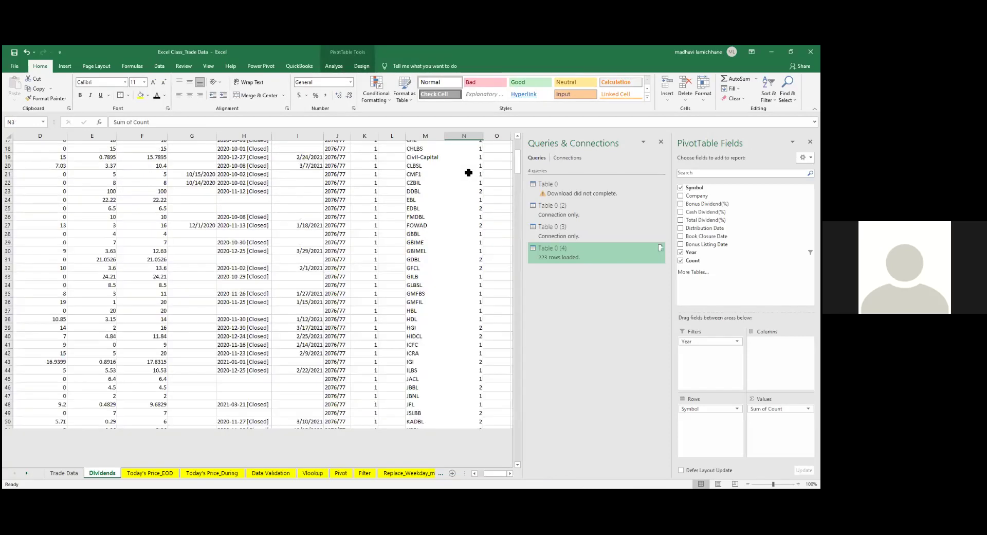
key("Down")
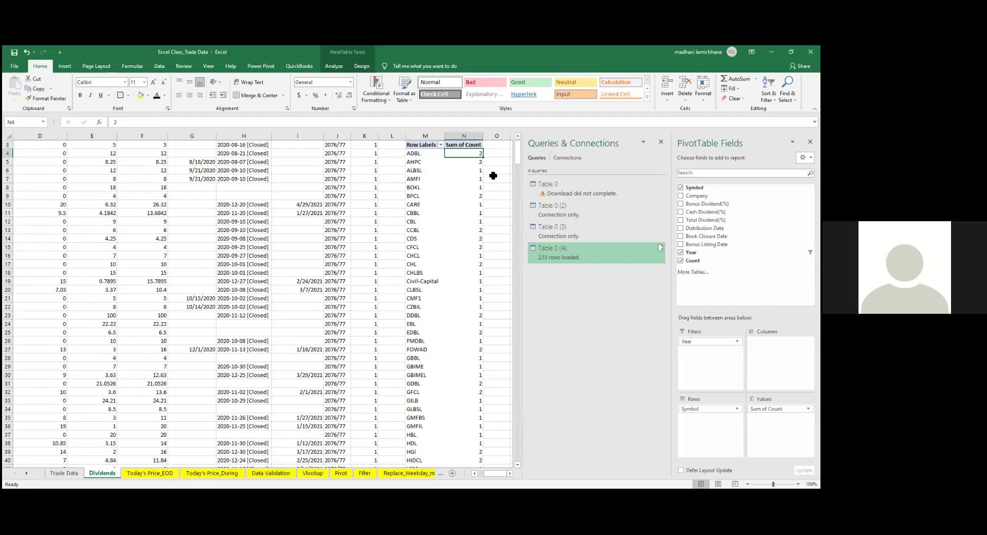
key("Up")
key("Up")
key("Up")
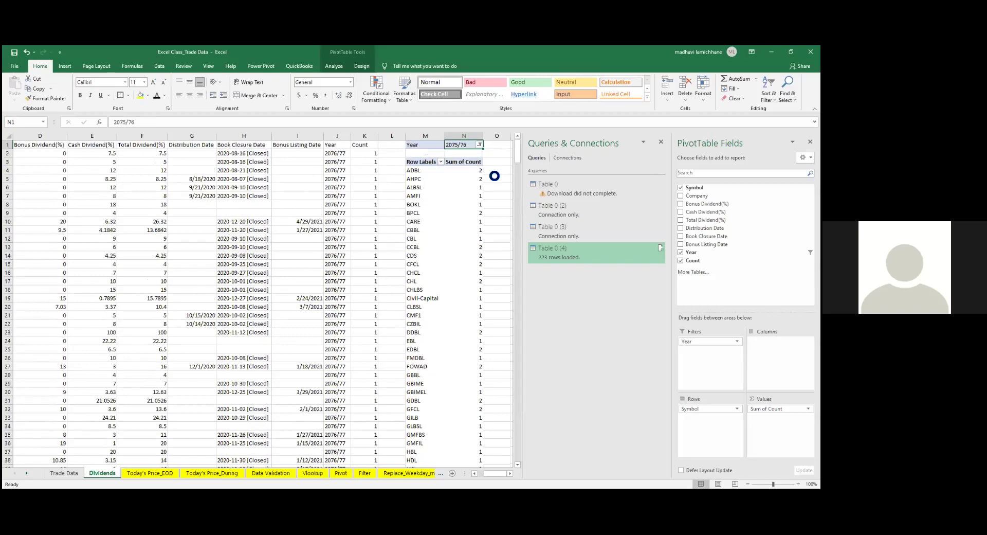
- Reset the PivotTable's Year filter to (All)
key("alt+Down")
left_click(403, 180)
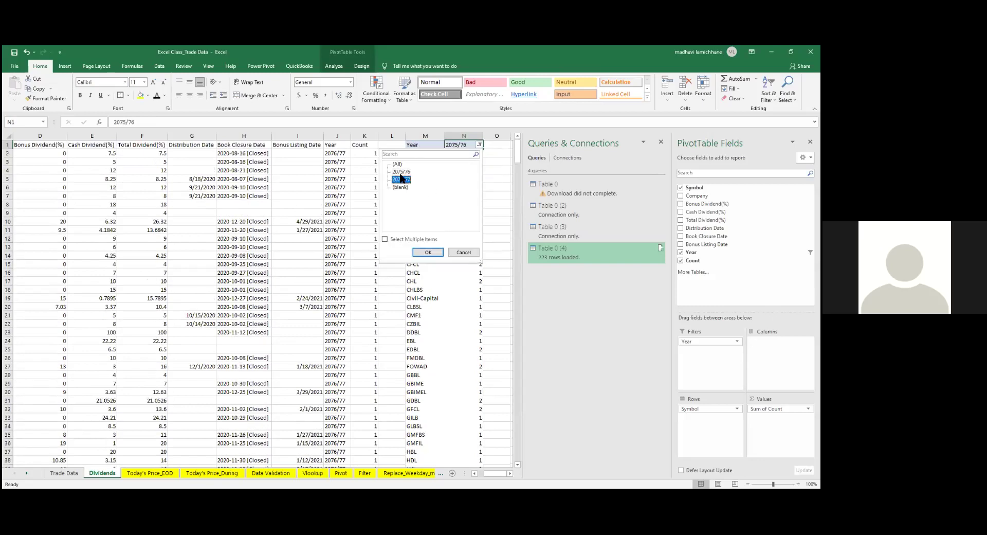
left_click(385, 239)
left_click(428, 252)
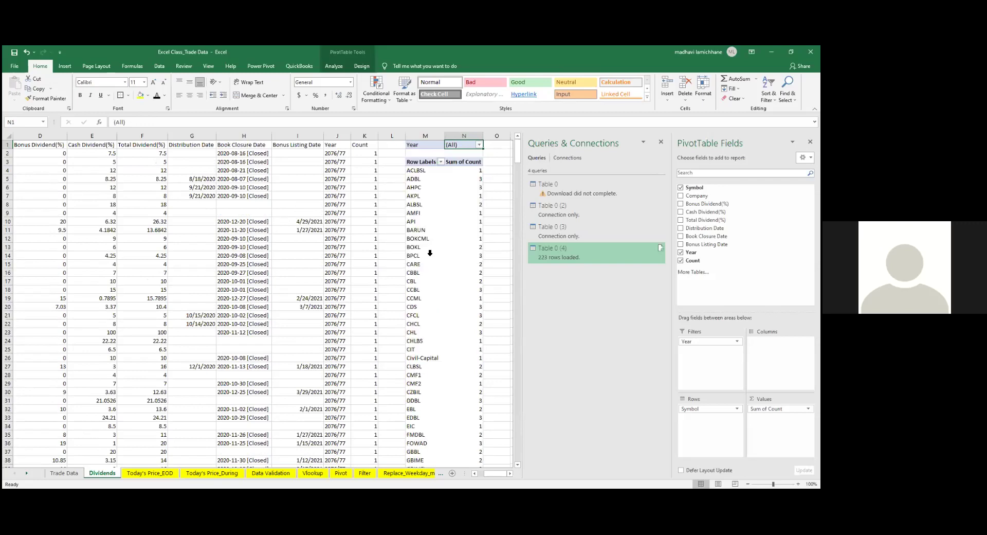
- Sort the PivotTable's Sum of Count values from largest to smallest
left_click(478, 179)
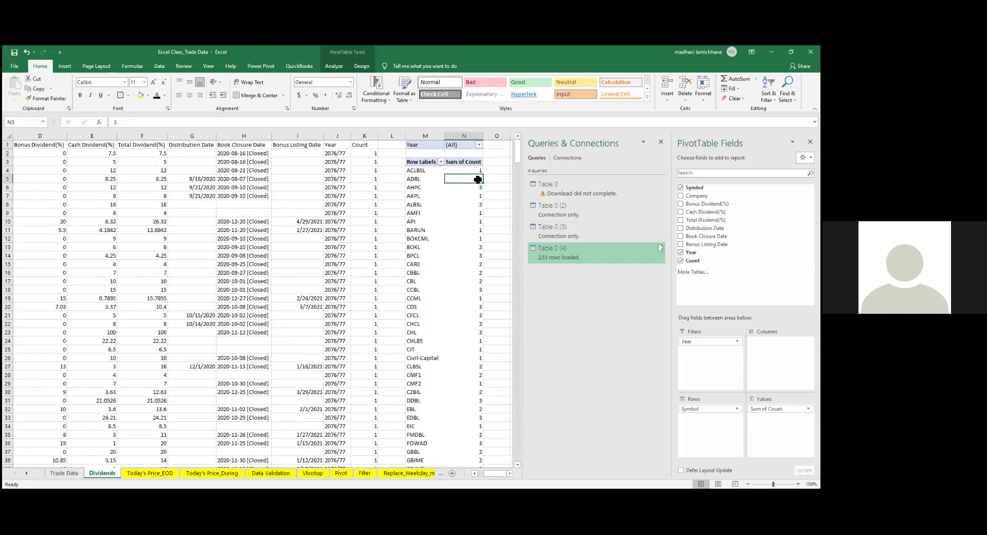
right_click(478, 179)
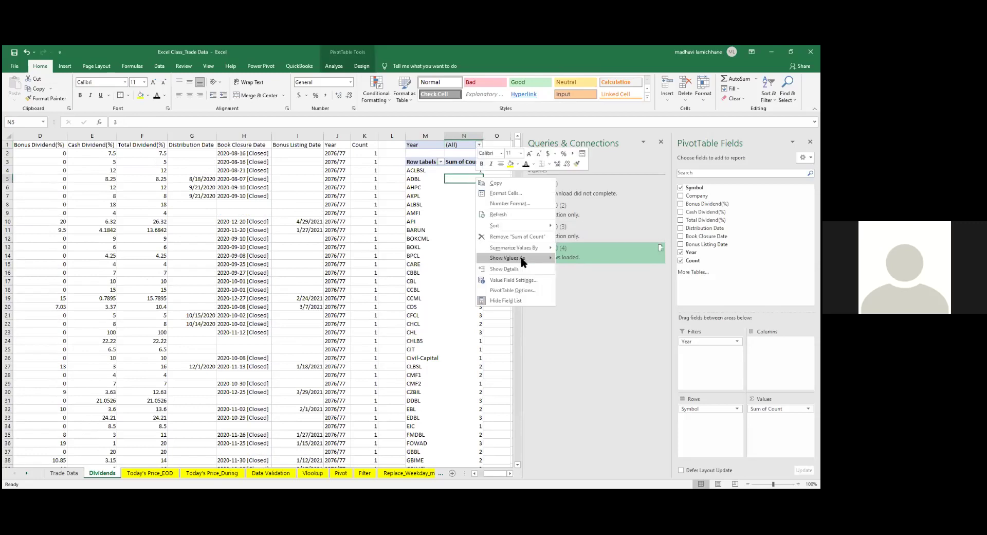
mouse_move(527, 227)
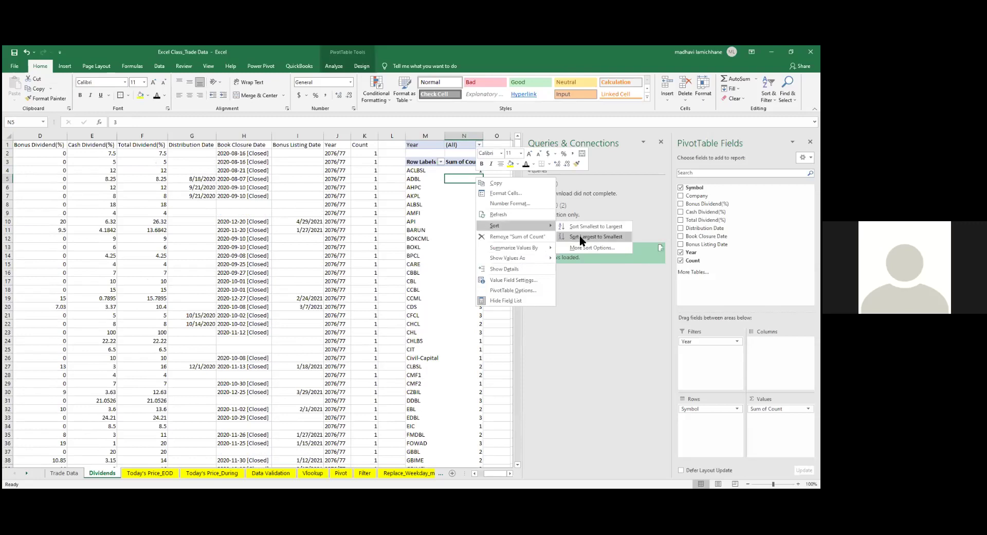
left_click(580, 237)
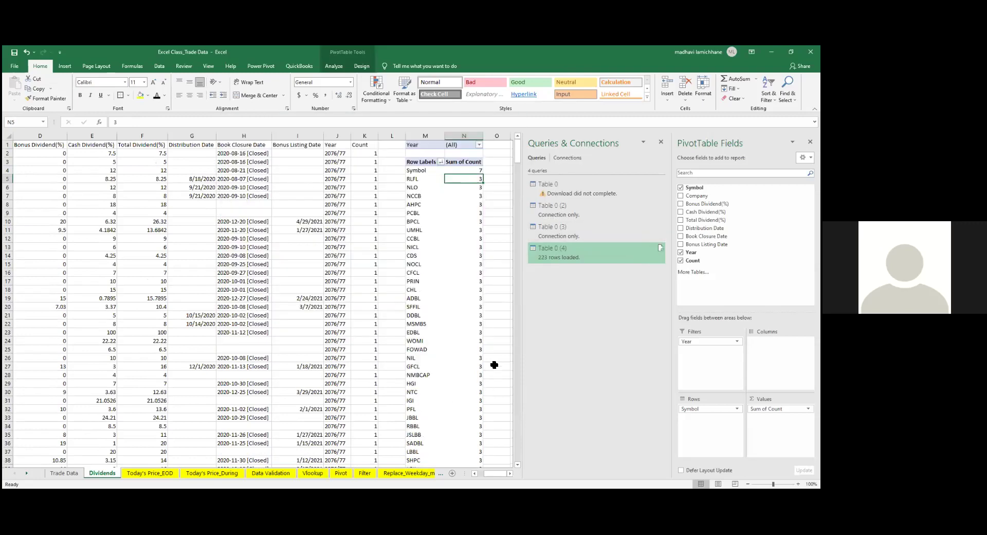
left_click(495, 324)
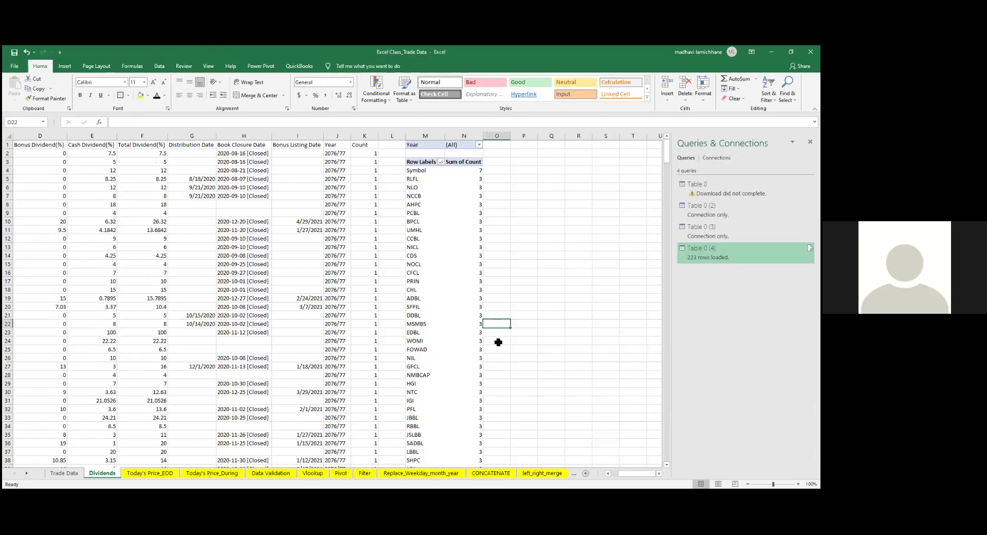
- Show the detail records behind RLFL's Sum of Count on a separate sheet and select its first record row
left_click(476, 179)
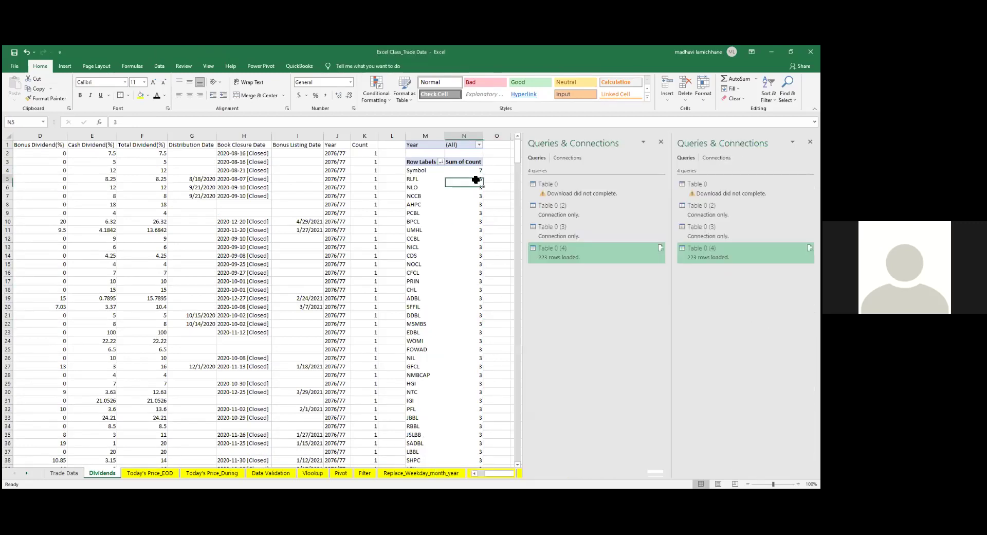
double_click(476, 179)
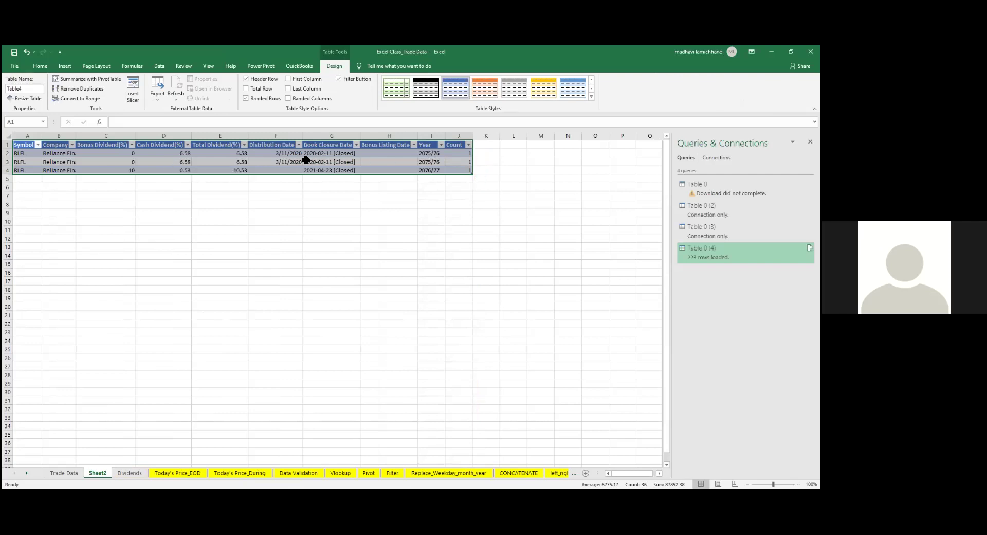
left_click(8, 155)
left_click_drag(8, 156, 9, 155)
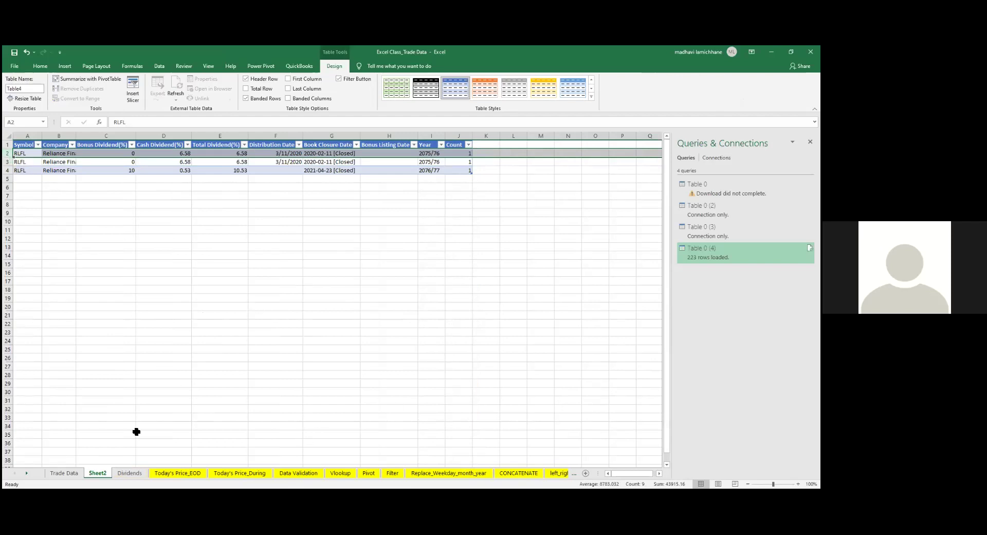
- Delete the sheet holding the RLFL detail records
right_click(97, 471)
left_click(132, 383)
left_click(397, 294)
- Show the detail records behind the Symbol row's Sum of Count on a separate sheet and delete that sheet
left_click(479, 168)
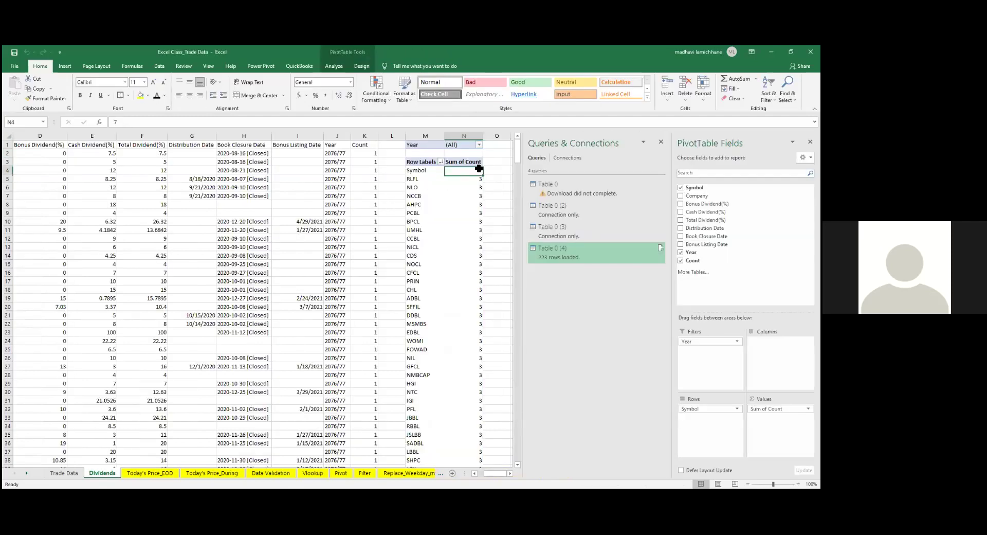
double_click(445, 172)
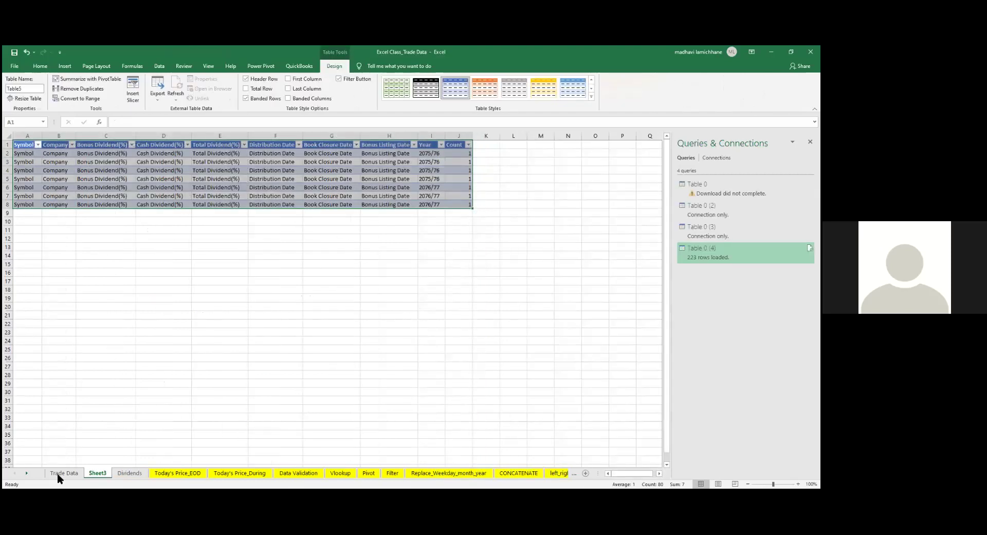
right_click(98, 474)
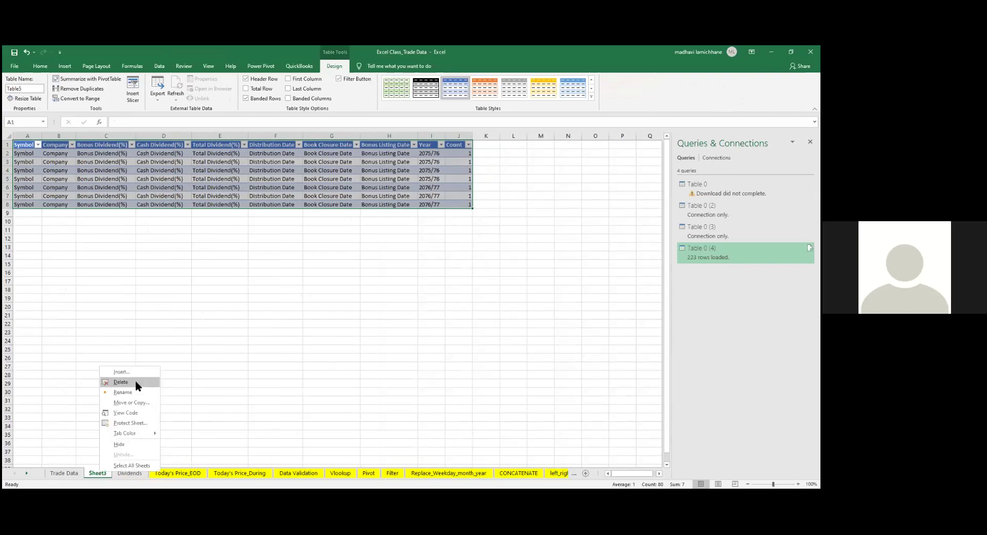
left_click(135, 381)
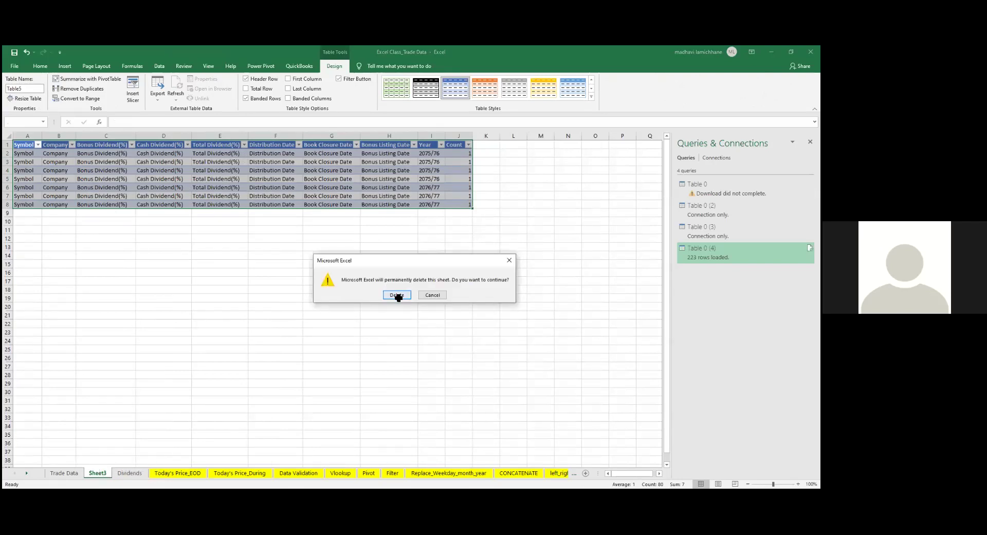
key("Return")
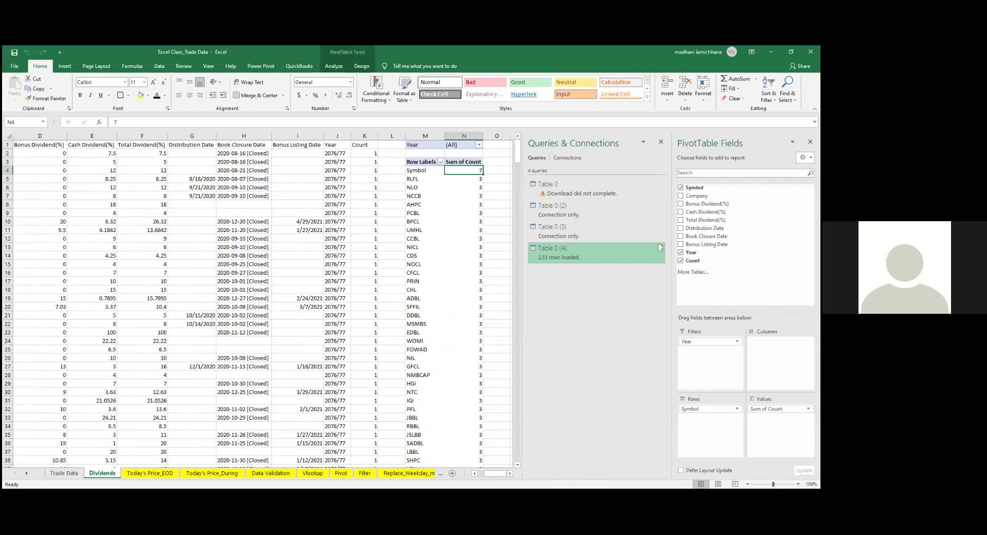
- Check the last symbols and Grand Total of the sorted PivotTable, and return to its first rows
left_click(496, 255)
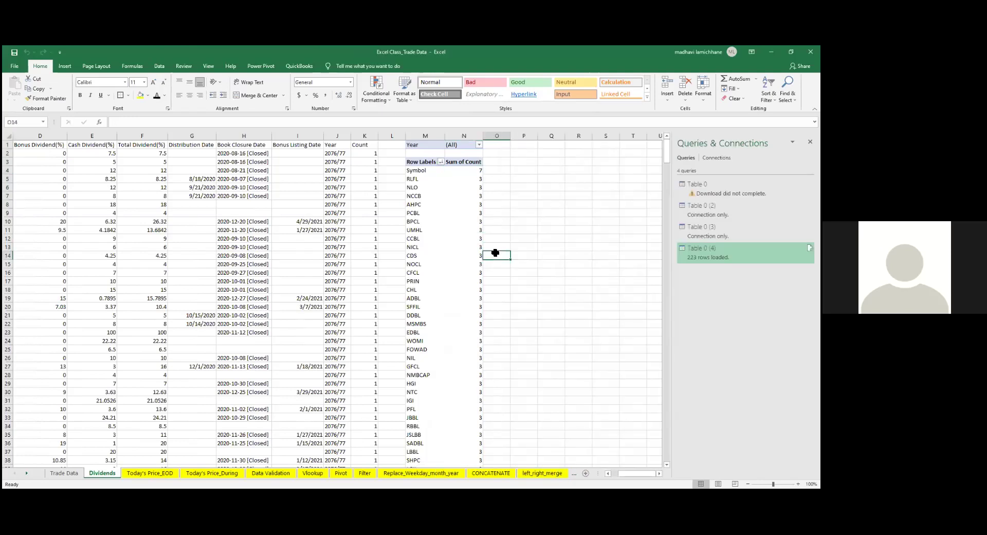
key("Left")
key("ctrl+Down")
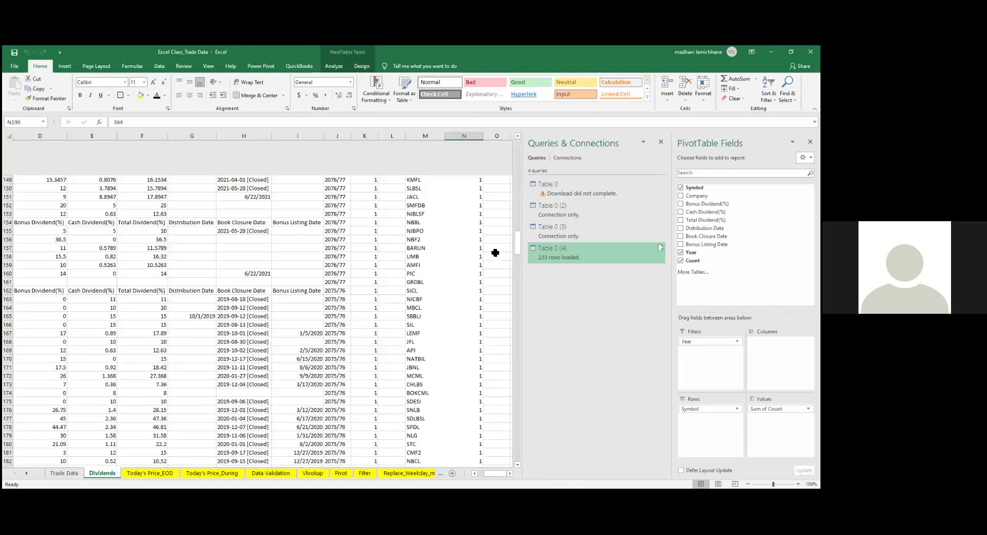
key("Up")
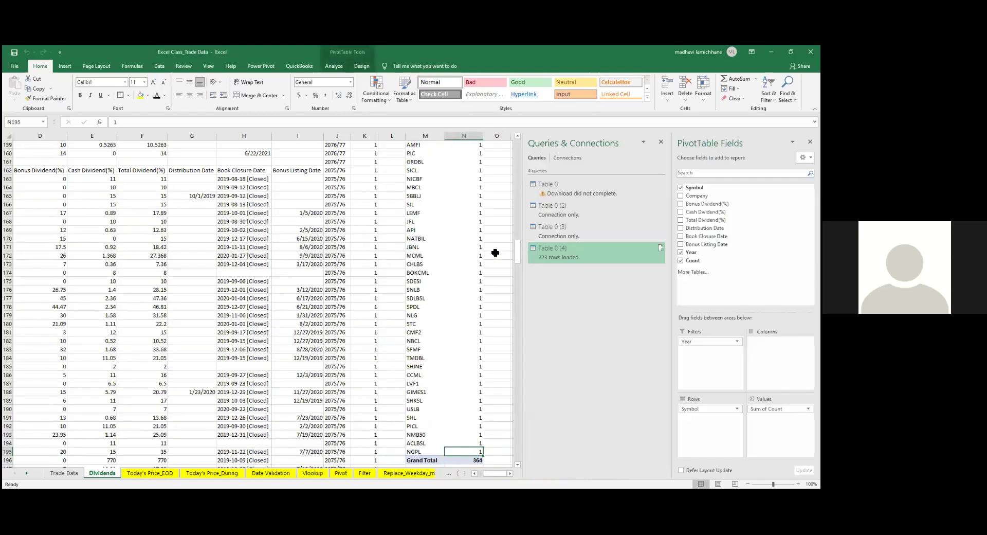
key("ctrl+Up")
key("Down")
key("Down")
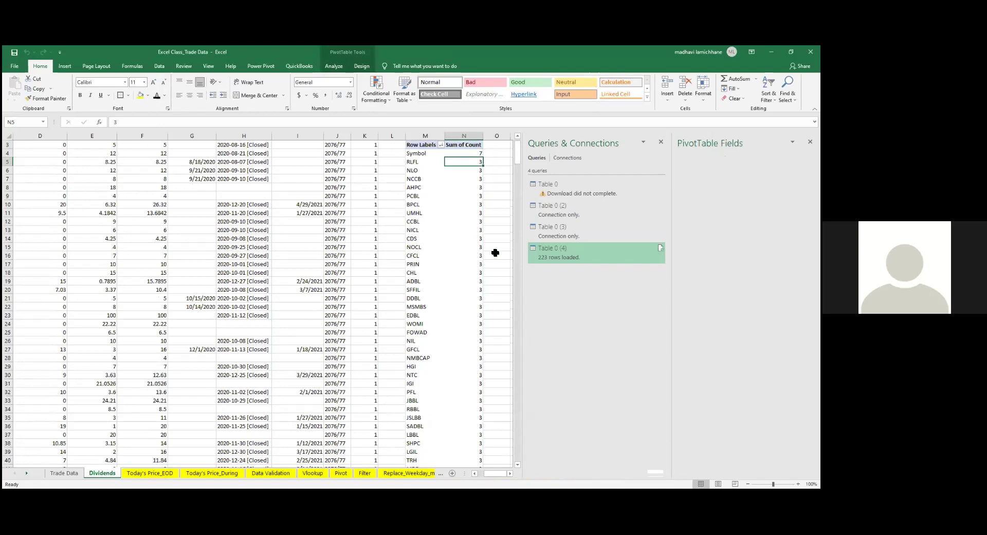
key("Left")
key("Right")
key("Down")
key("Right")
key("Down")
key("Up")
key("Left")
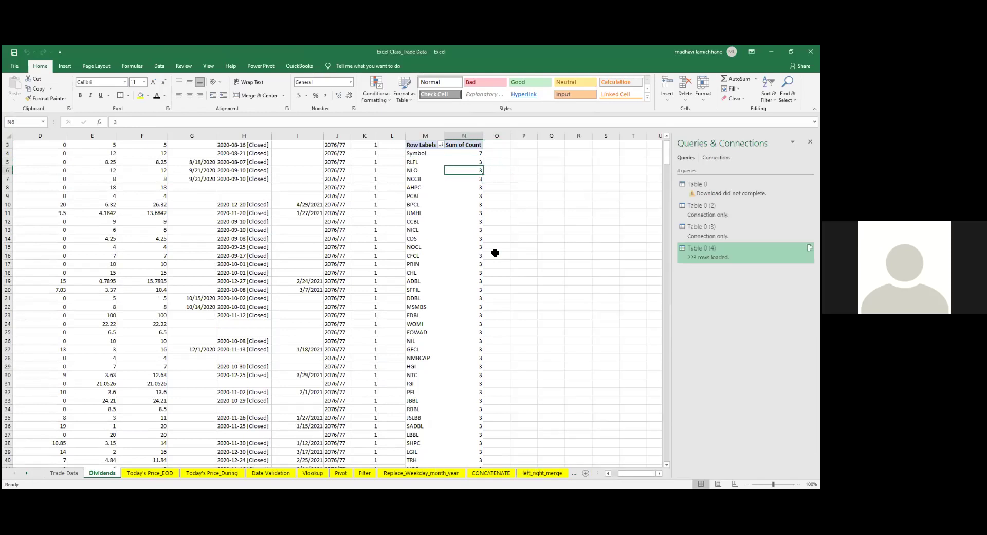
- Go through the sorted Sum of Count values symbol by symbol from NLO down past the Grand Total
key("Down")
key("Down")
key("Down")
key("Down")
key("Down")
key("Down")
key("Down")
key("Down")
key("Down")
key("Down")
key("Down")
key("Down")
key("Down")
key("Down")
key("Down")
key("Down")
key("Down")
key("Down")
key("Down")
key("Down")
key("Down")
key("Down")
key("Down")
key("Down")
key("Down")
key("Down")
key("Down")
key("Down")
key("Down")
key("Down")
key("Down")
key("Down")
key("Down")
key("Down")
key("Down")
key("Down")
key("Down")
key("Down")
key("Down")
key("Down")
key("Down")
key("Down")
key("Down")
key("Down")
key("Down")
key("Down")
key("Down")
key("Down")
key("Down")
key("Down")
key("Down")
key("Down")
key("Down")
key("Down")
key("Down")
key("Down")
key("Down")
key("Down")
key("Down")
key("Down")
key("Down")
key("Down")
key("Down")
key("Down")
key("Down")
key("Down")
key("Down")
key("Down")
key("Down")
key("Down")
key("Down")
key("Down")
key("Down")
key("Down")
key("Down")
key("Down")
key("Down")
key("Down")
key("Down")
key("Down")
key("Down")
key("Down")
key("Down")
key("Down")
key("Down")
key("Down")
key("Down")
key("Down")
key("Down")
key("Down")
key("Down")
key("Down")
key("Down")
key("Down")
key("Down")
key("Down")
key("Down")
key("Down")
key("Down")
key("Down")
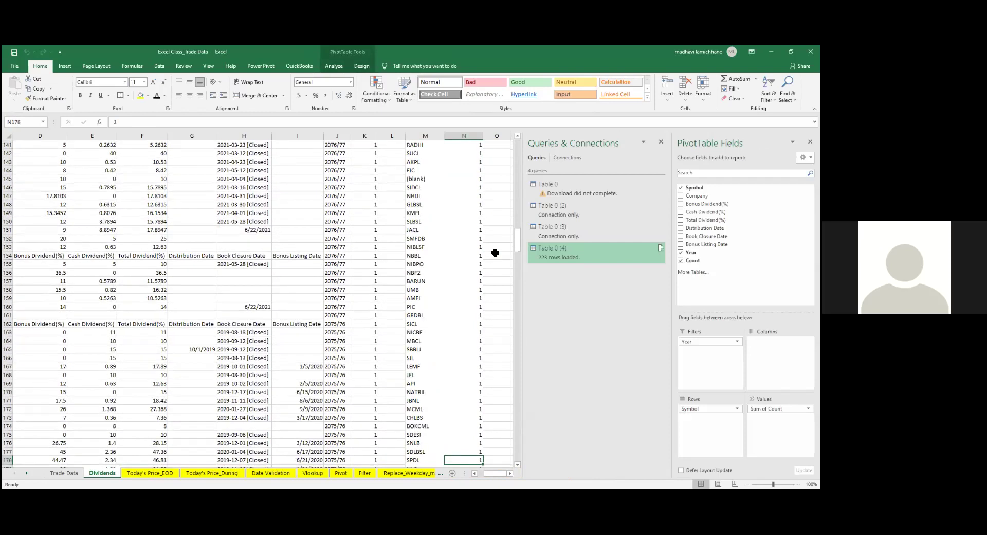
key("Down")
key("Down")
key("Down")
key("Down")
key("Down")
key("Down")
key("Down")
key("Down")
key("Down")
key("Down")
key("Down")
key("Down")
key("Down")
key("Down")
key("Down")
key("Down")
key("Down")
key("Down")
key("Down")
key("Down")
key("Down")
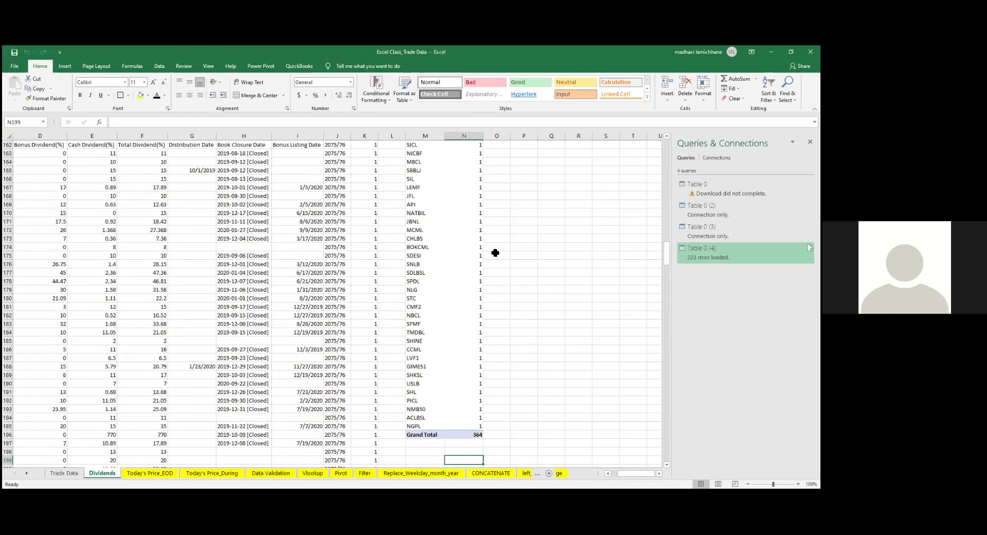
- Add the Bonus Dividend(%) and Cash Dividend(%) fields to the PivotTable
key("Up")
key("Up")
key("Up")
key("Up")
key("Right")
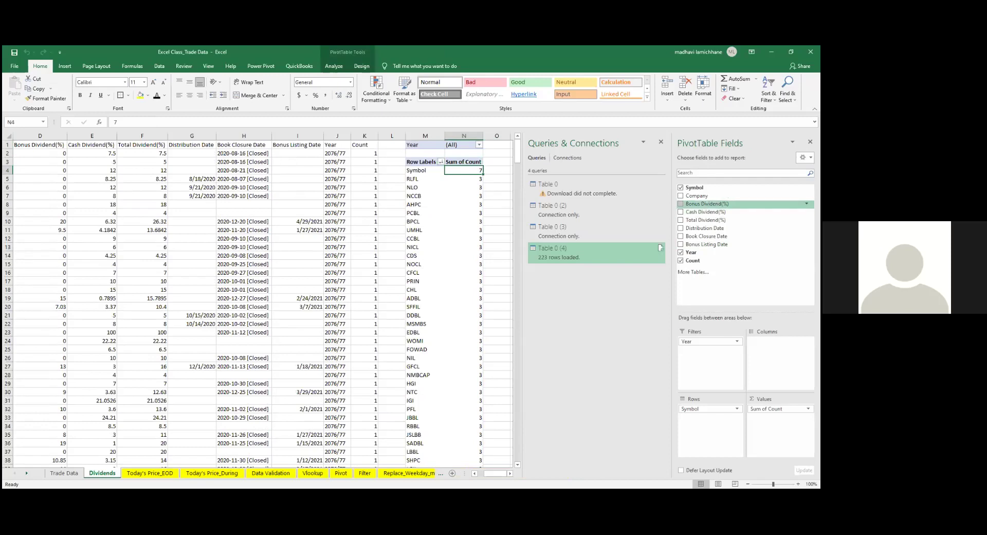
left_click(681, 203)
left_click(681, 212)
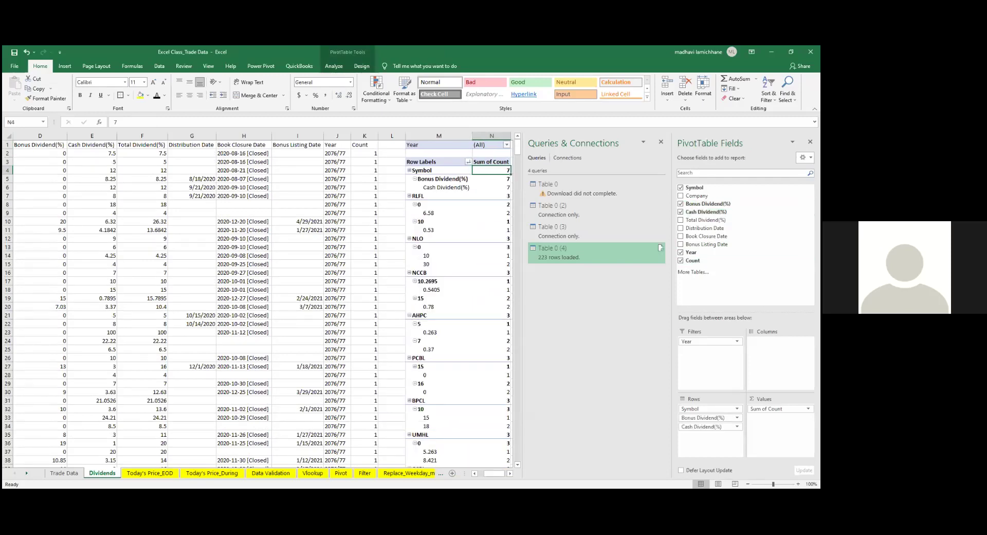
- Move the Bonus Dividend(%) and Cash Dividend(%) fields from the PivotTable's rows to its columns
left_click_drag(704, 418, 780, 342)
left_click_drag(707, 418, 781, 350)
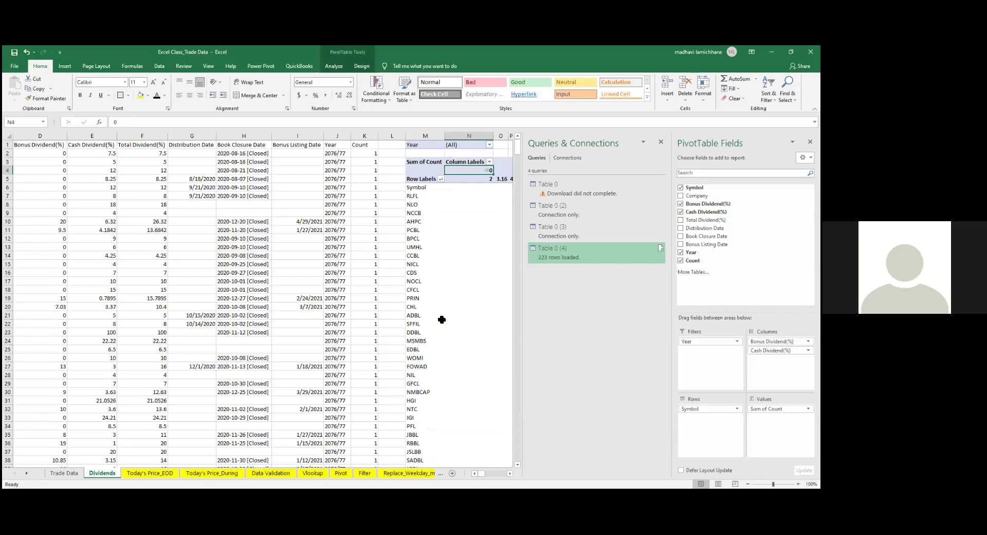
left_click(385, 326)
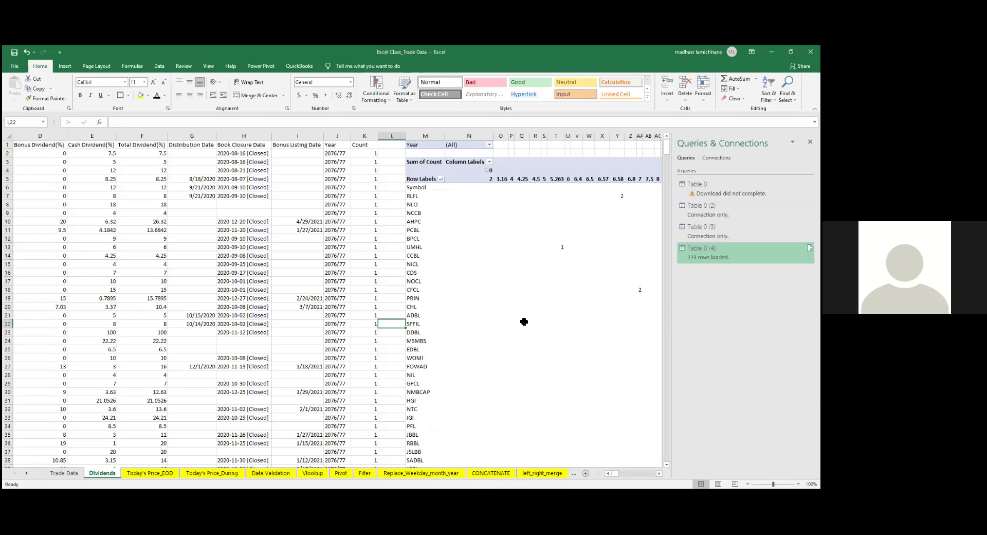
left_click(502, 298)
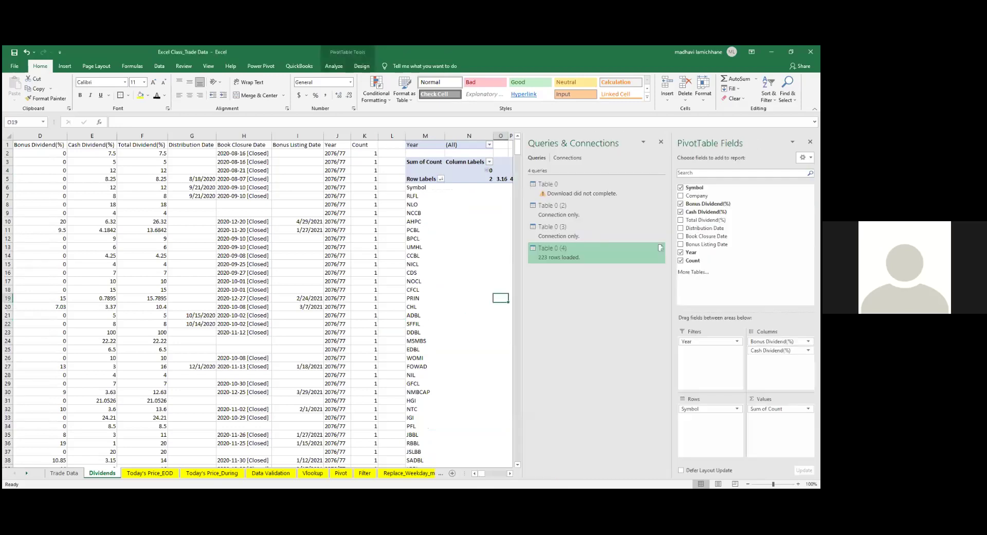
- Place the Cash Dividend(%) and Bonus Dividend(%) fields in the PivotTable's values below Sum of Count
left_click_drag(770, 350, 777, 418)
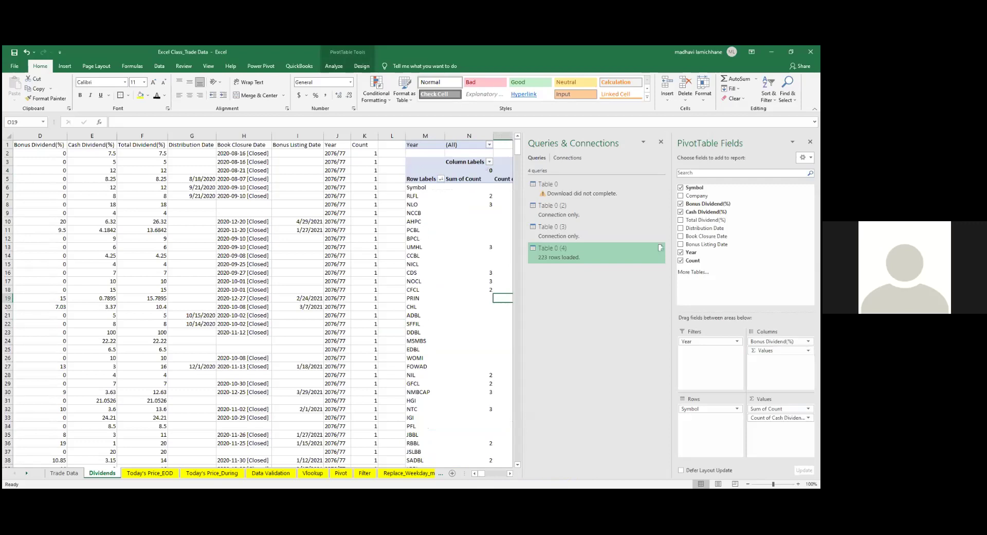
left_click_drag(771, 341, 777, 426)
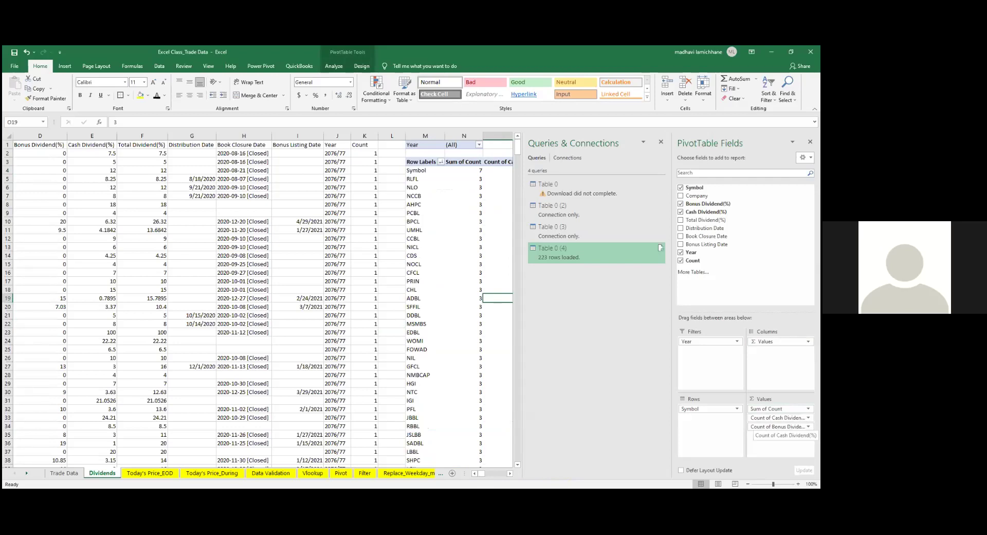
left_click(779, 408)
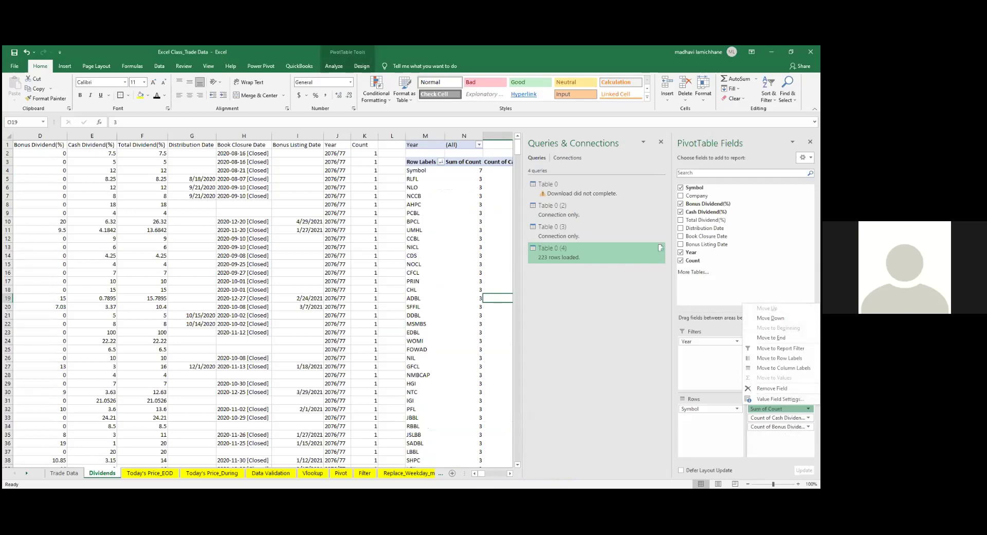
left_click(779, 418)
- Summarize both the Cash Dividend(%) and Bonus Dividend(%) value fields by Average
left_click(779, 417)
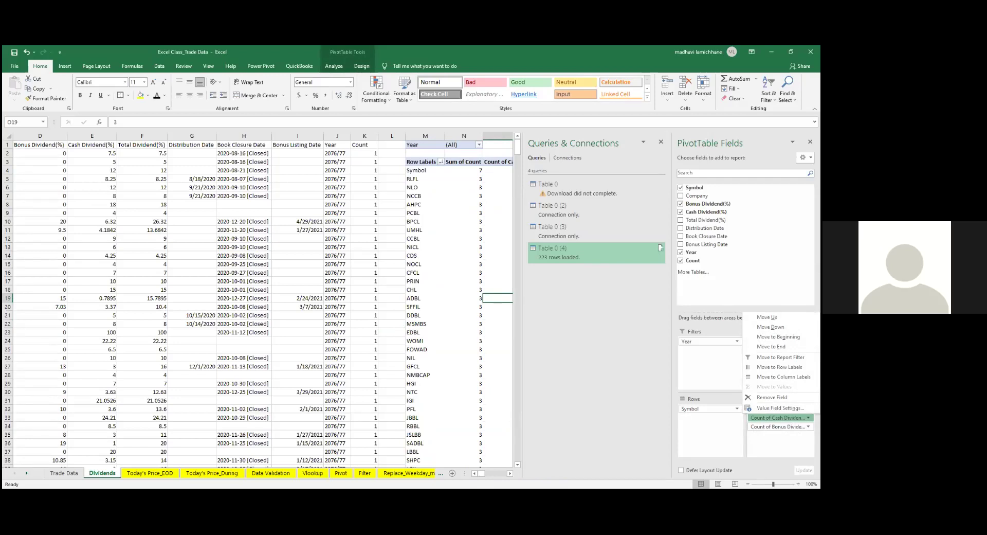
left_click(776, 408)
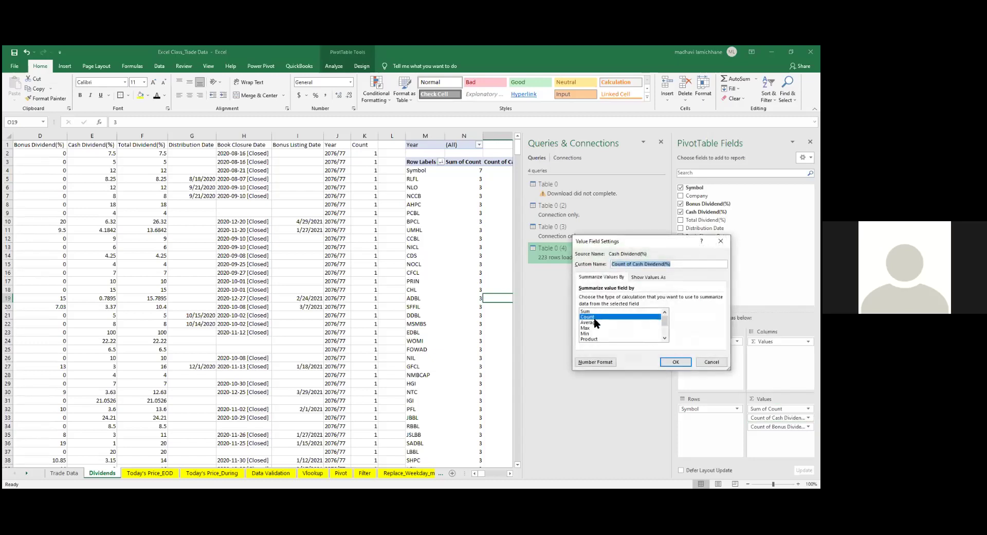
left_click(598, 323)
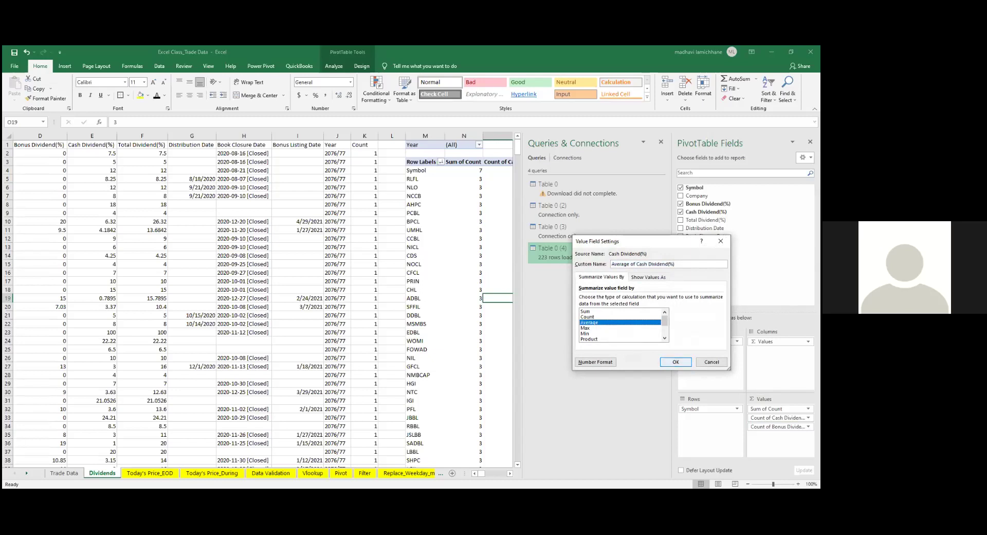
left_click(676, 362)
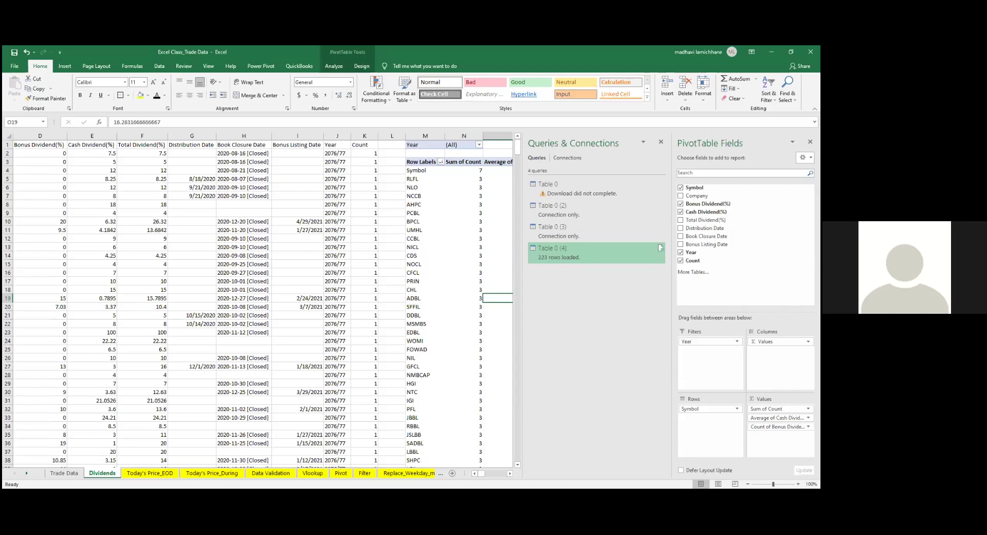
left_click(779, 426)
left_click(772, 418)
left_click(594, 323)
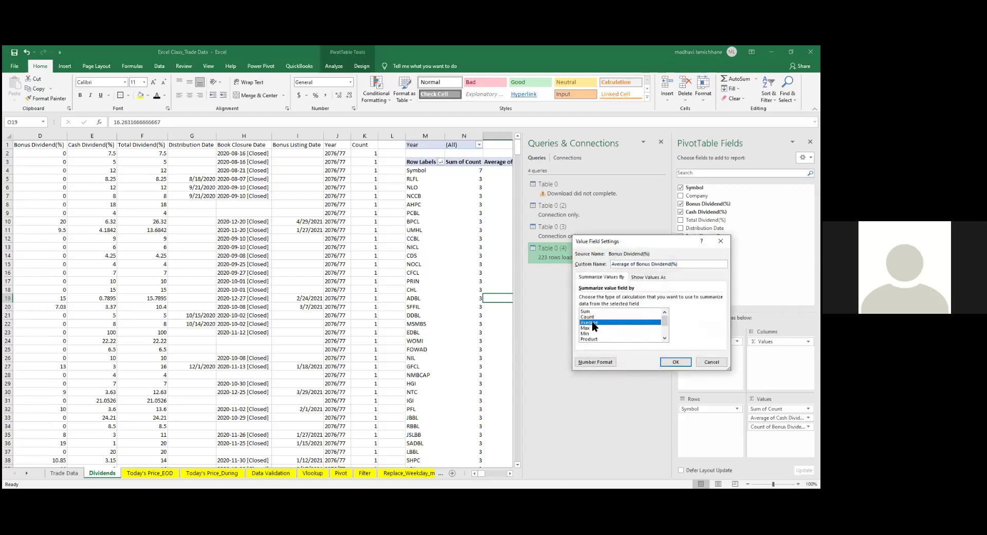
left_click(674, 362)
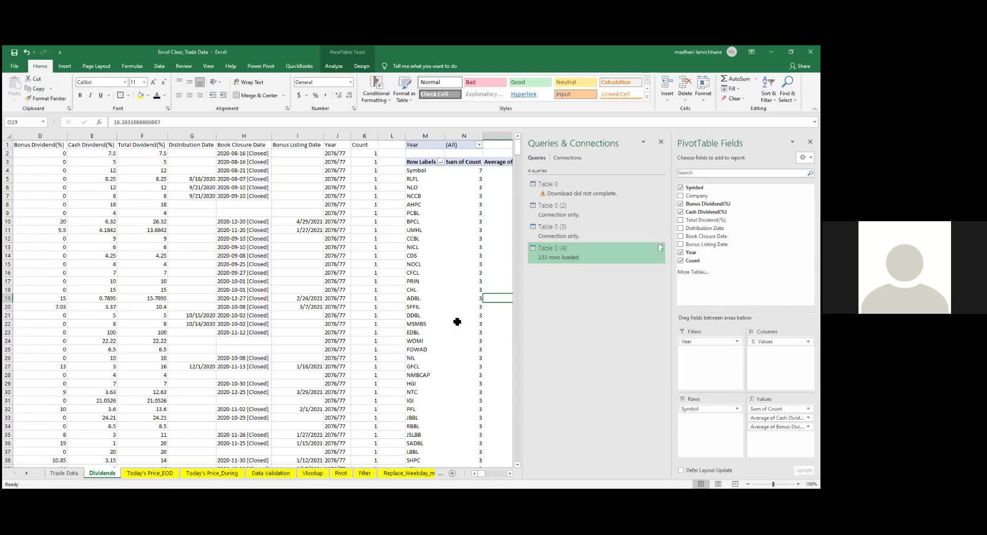
- Apply the comma number style to the PivotTable's average cash and bonus dividend columns O and P
left_click(445, 304)
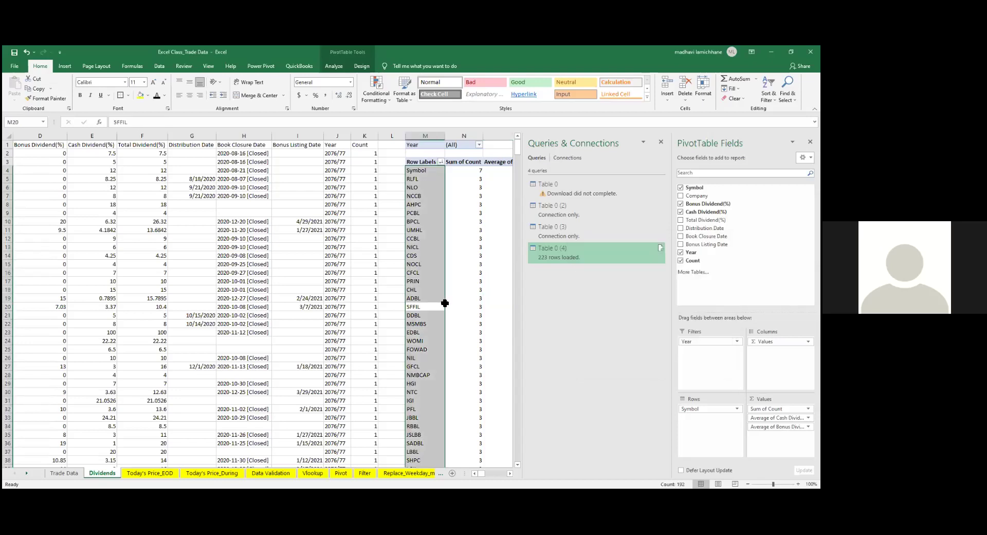
key("Right")
key("Right")
key("Right")
left_click_drag(389, 136, 463, 136)
left_click(326, 96)
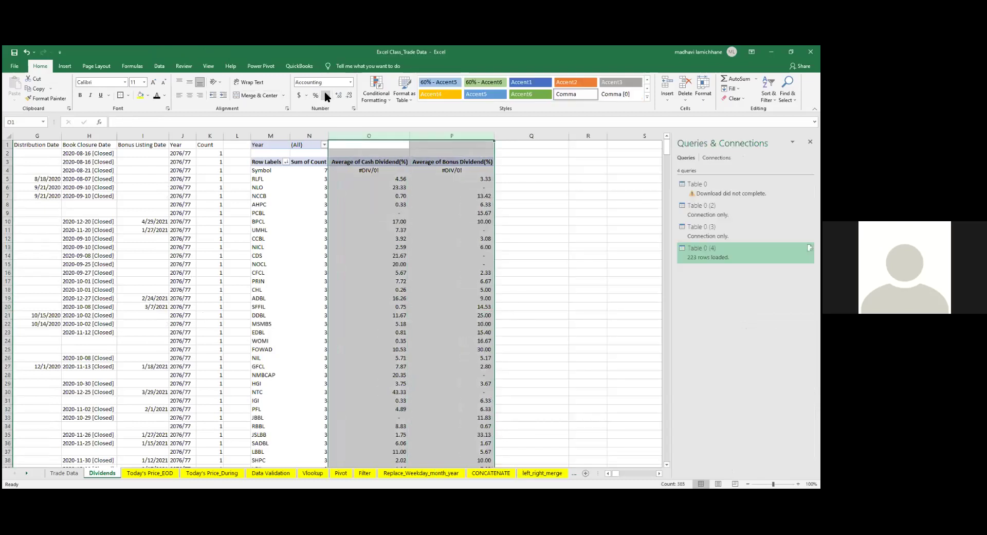
key("Down")
key("Down")
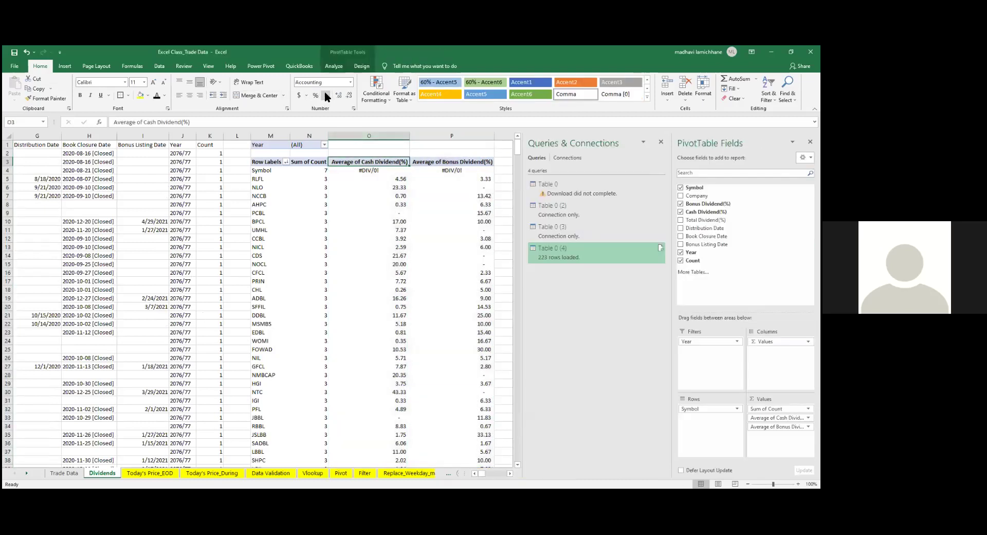
- Try to set up filtering on the PivotTable's header row 3
key("Right")
key("Right")
key("Left")
key("Left")
key("Left")
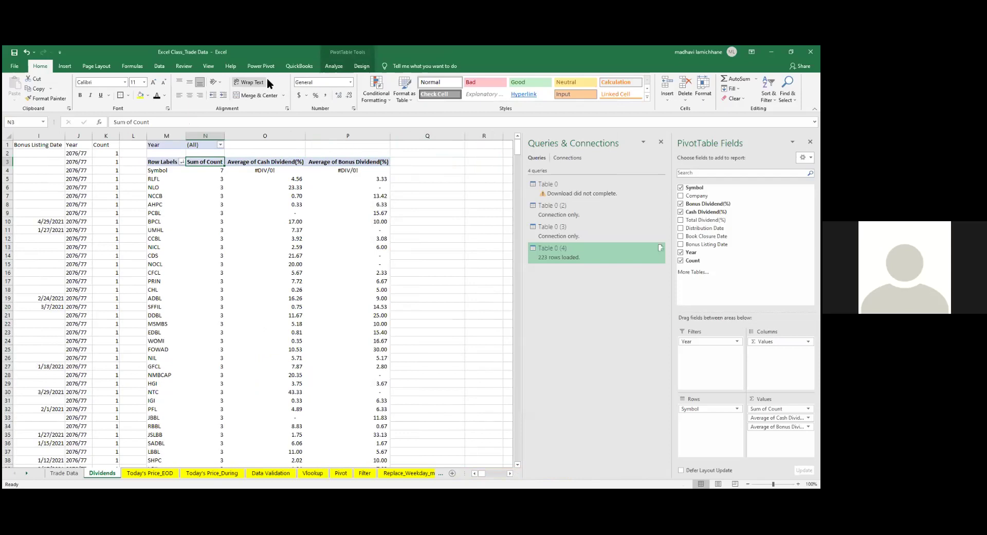
left_click_drag(154, 163, 378, 161)
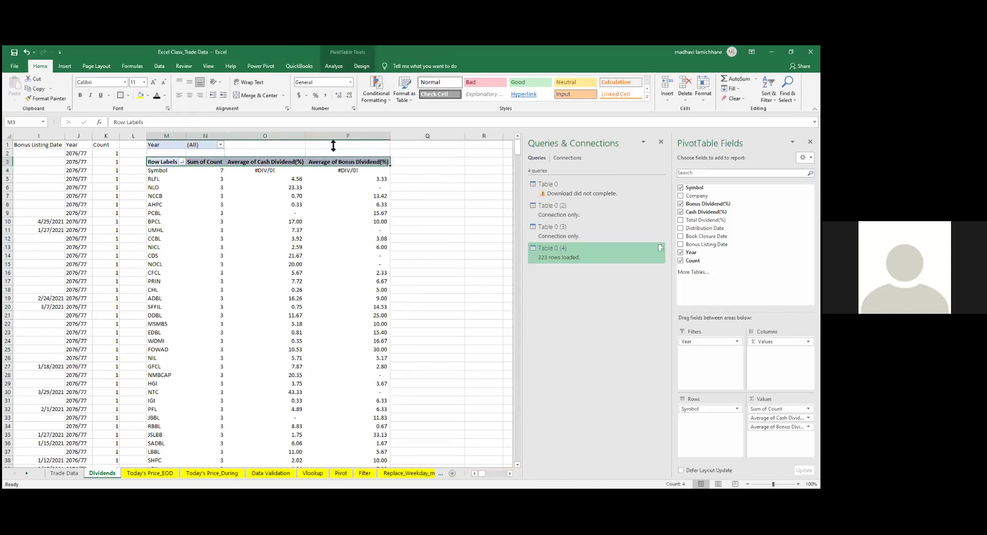
key("alt+a")
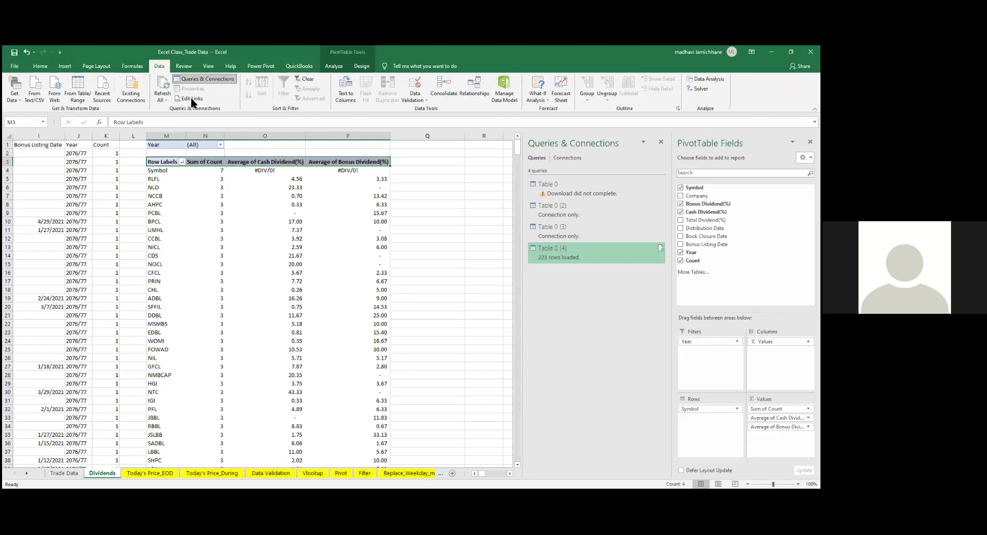
left_click(281, 213)
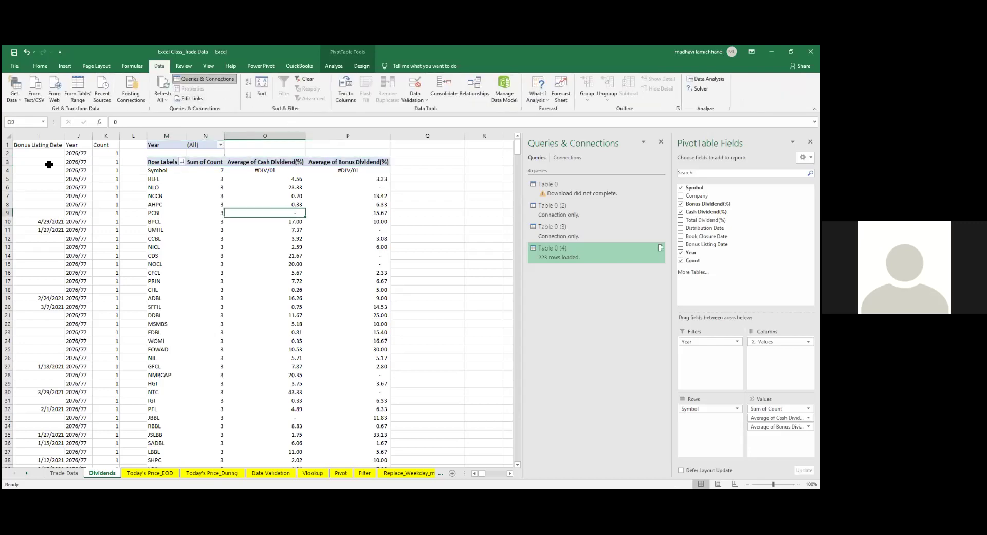
left_click(7, 162)
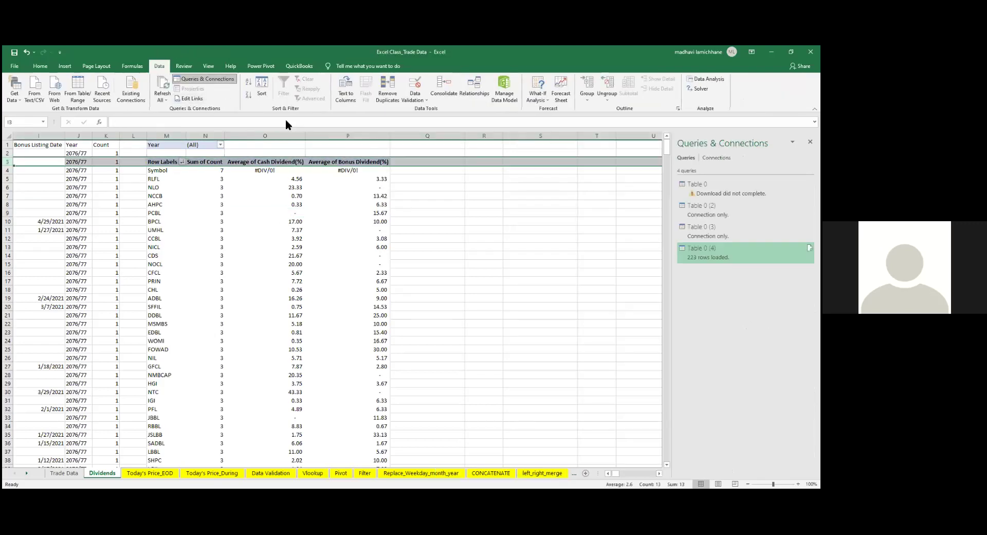
left_click(487, 240)
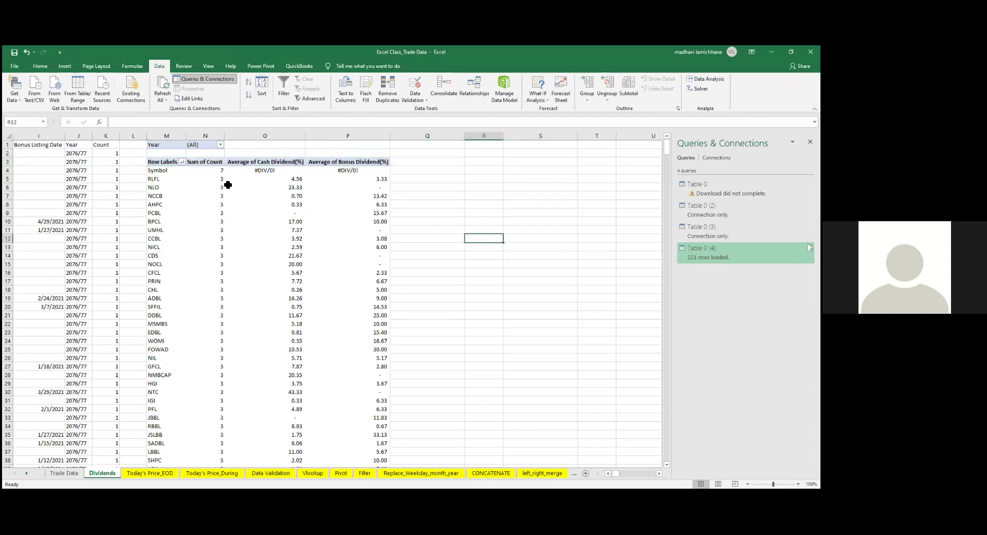
- Copy the PivotTable from its Row Labels header row down through the Grand Total
left_click(201, 164)
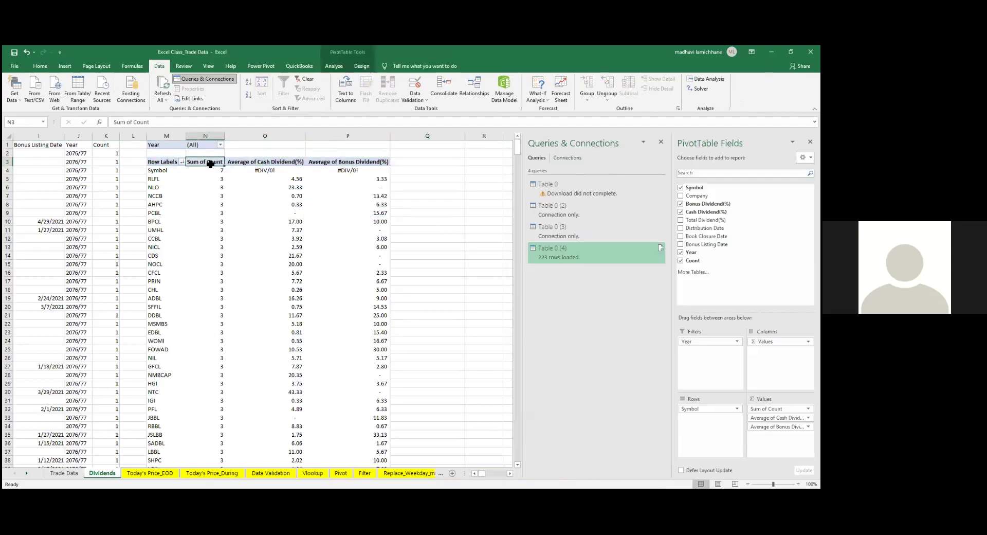
left_click(158, 136)
left_click(159, 162)
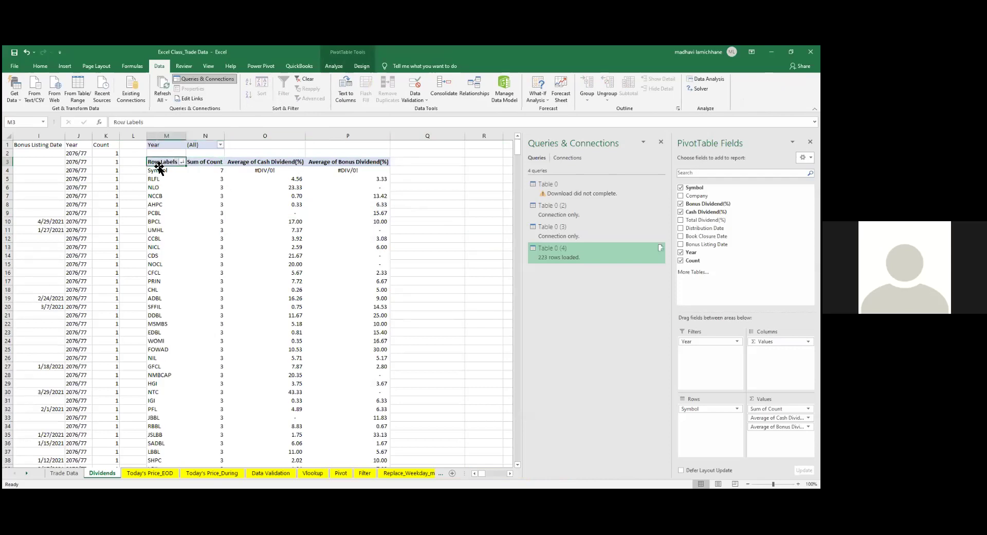
left_click(158, 166)
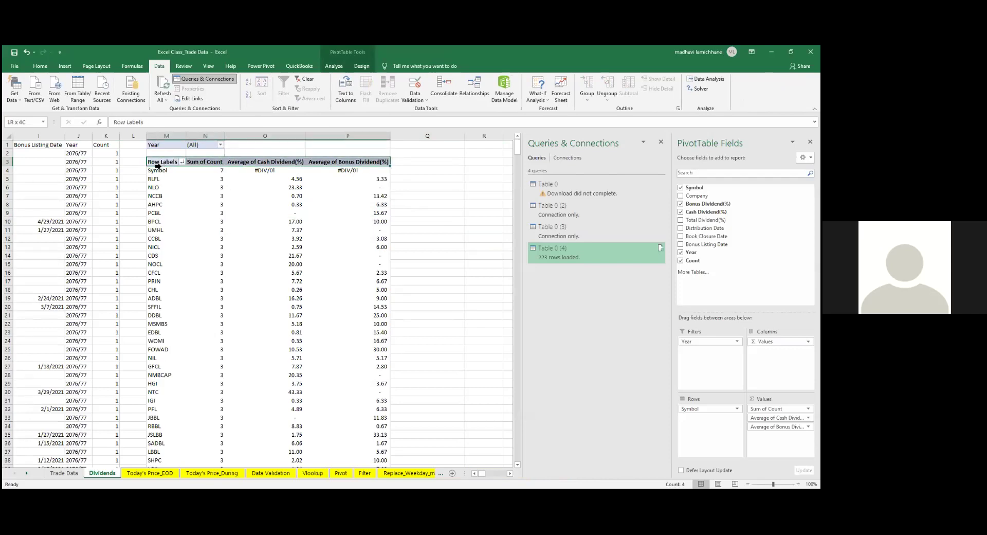
key("ctrl+a")
key("ctrl+c")
scroll(159, 166, "down", 20)
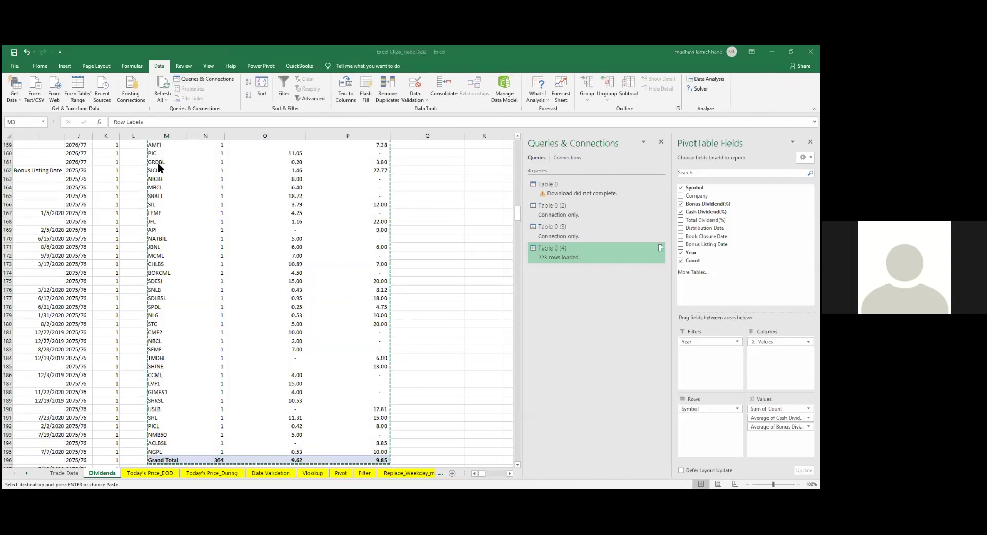
scroll(442, 181, "up", 20)
- Paste the copied PivotTable as plain values starting at cell S3
left_click(505, 146)
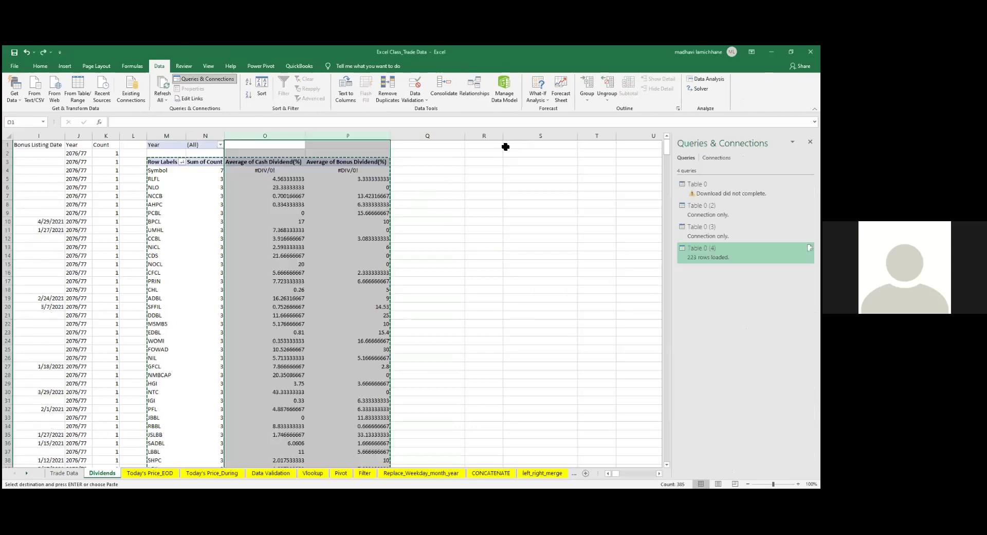
key("Down")
key("Down")
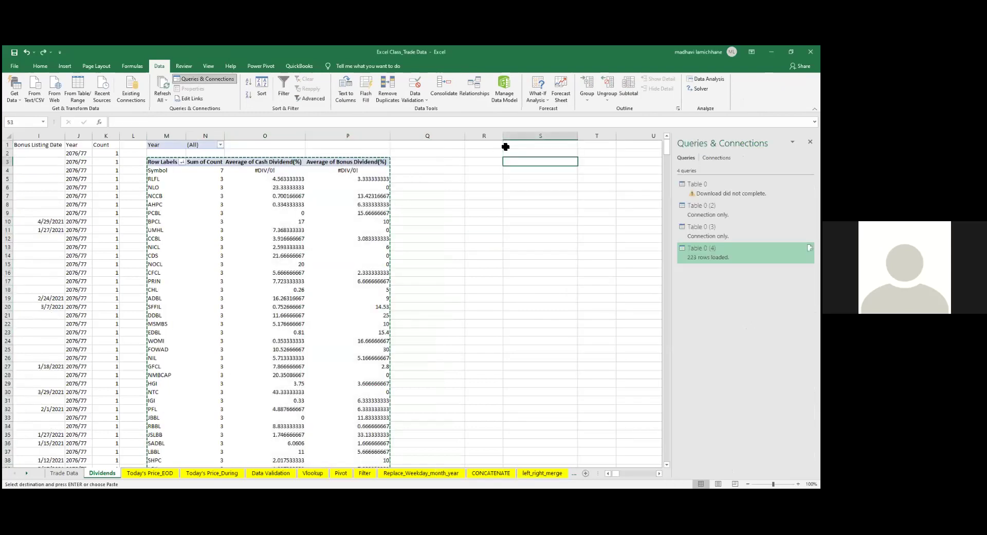
key("shift+F10")
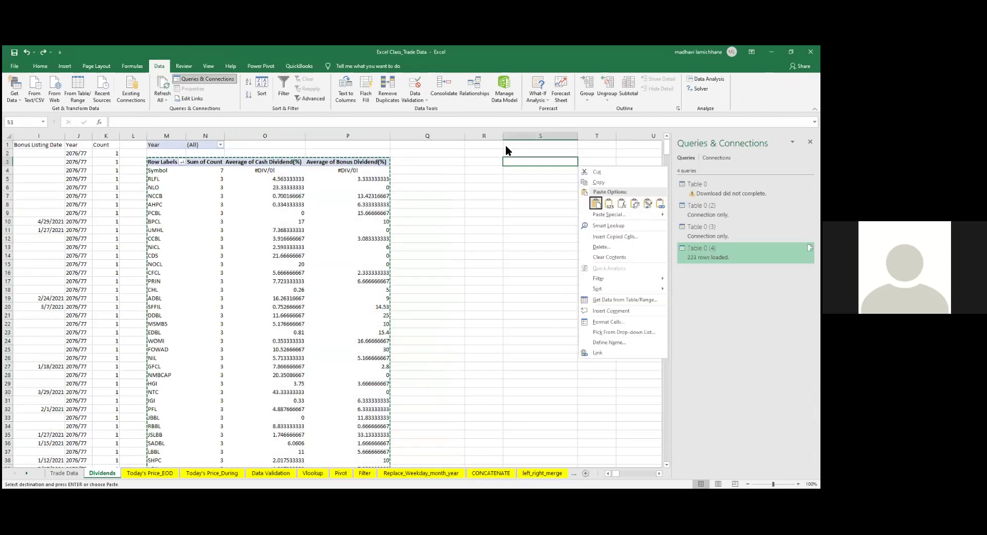
key("p")
- Format the pasted average cash and bonus dividend columns U and V with the comma number style
key("Right")
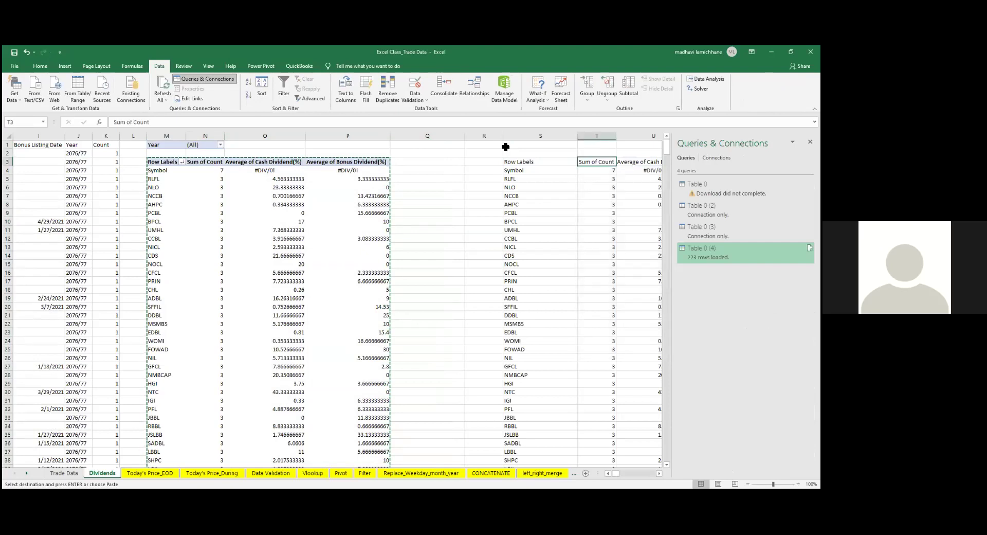
key("Right")
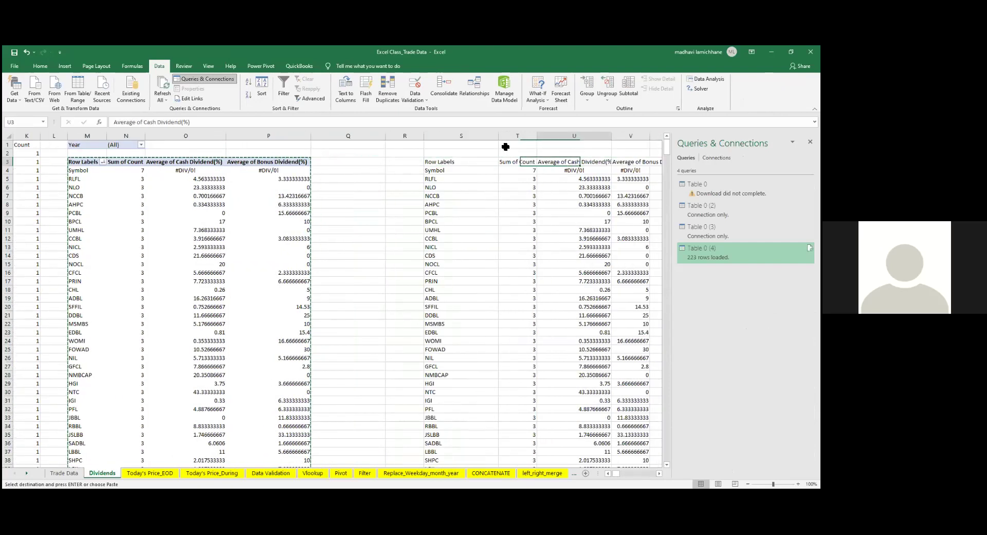
scroll(506, 148, "right", 4)
key("ctrl+space")
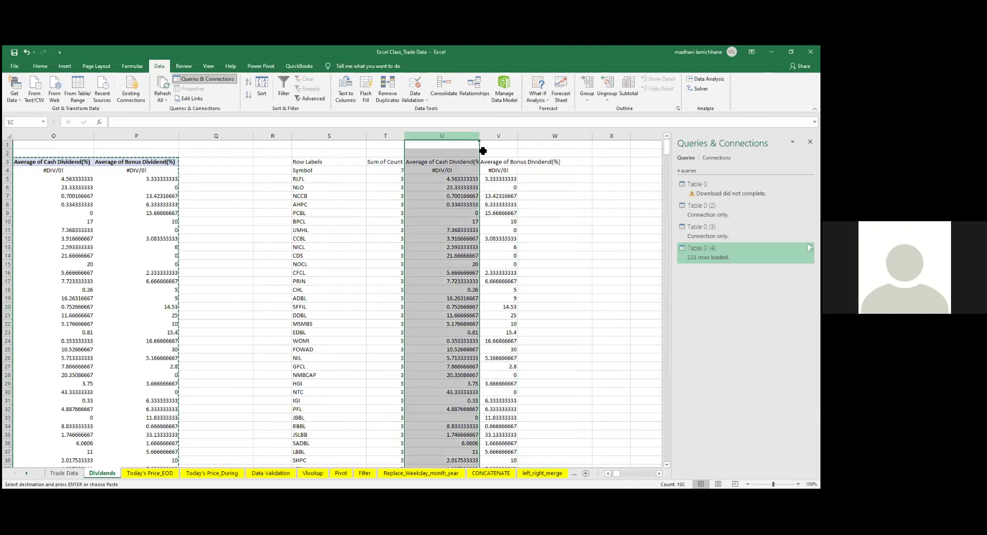
left_click_drag(482, 151, 501, 150)
left_click(40, 66)
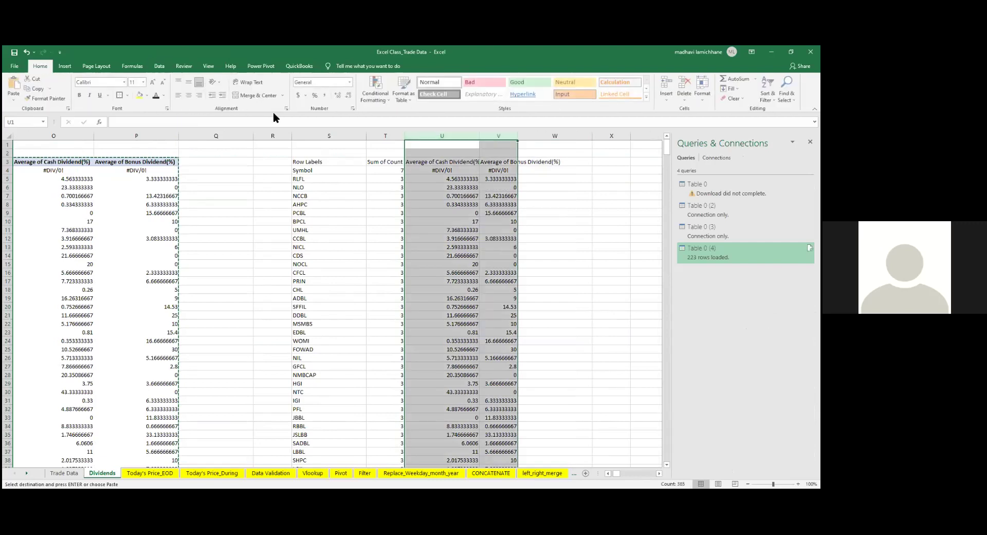
left_click(326, 95)
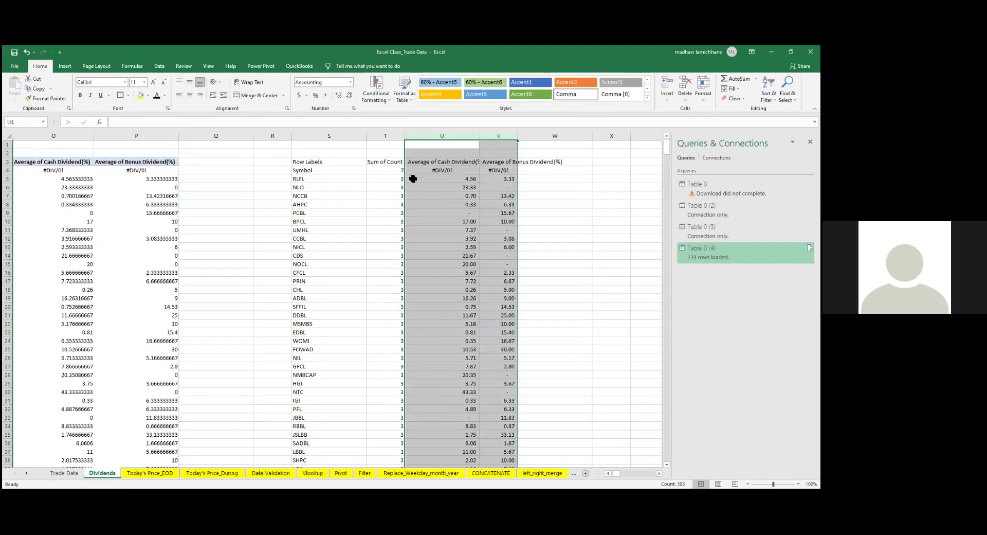
- Apply the comma number style to the pasted table's header row S3:V3 and add filters to it
left_click(299, 163)
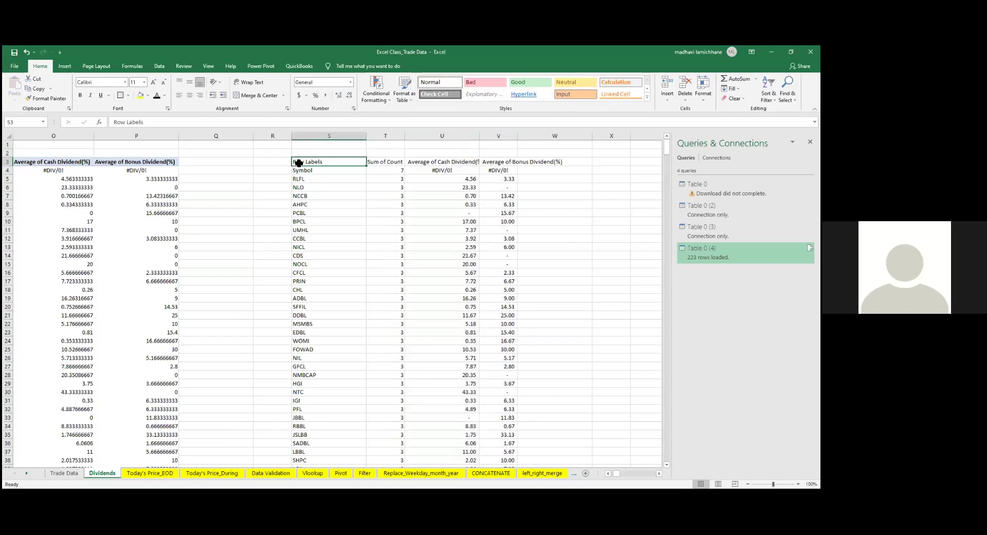
key("ctrl+shift+Right")
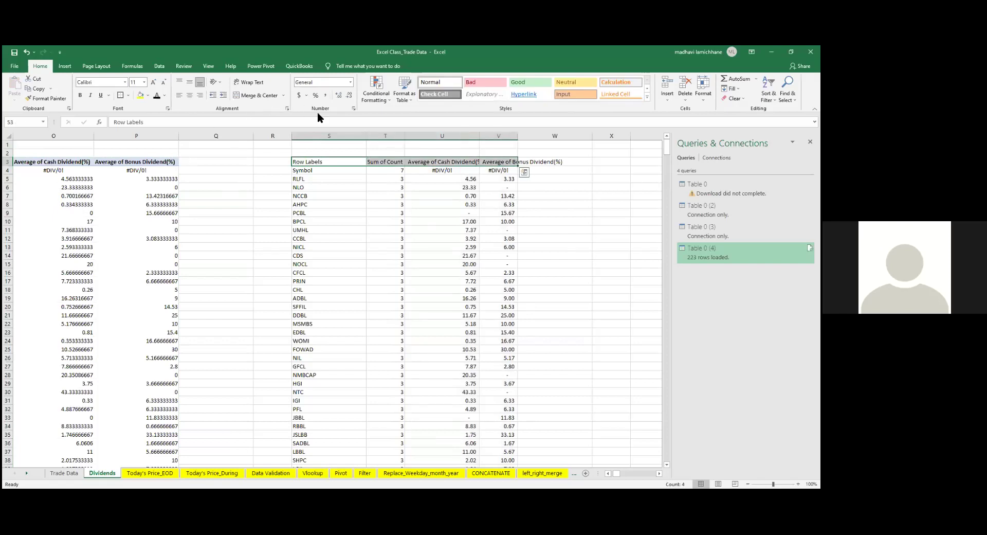
left_click(325, 96)
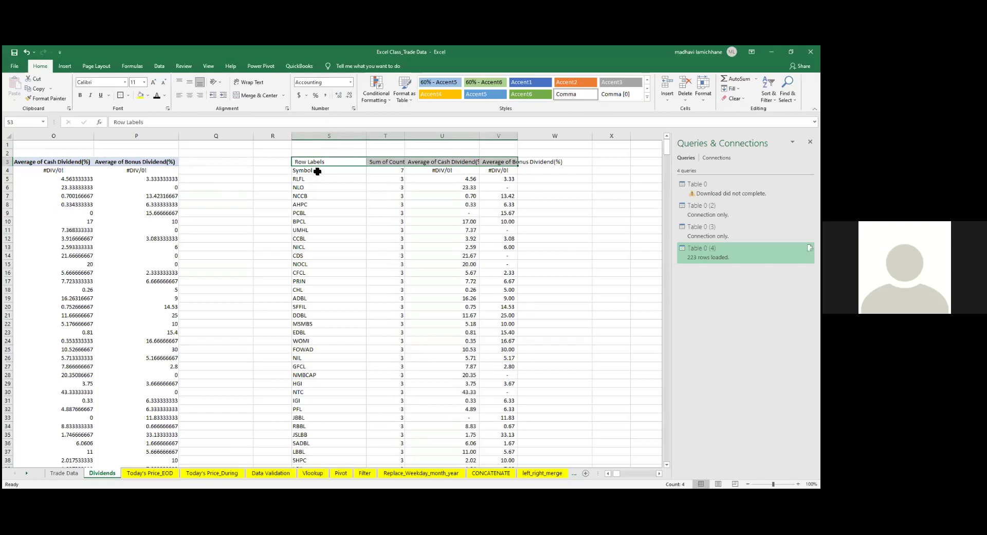
left_click(160, 67)
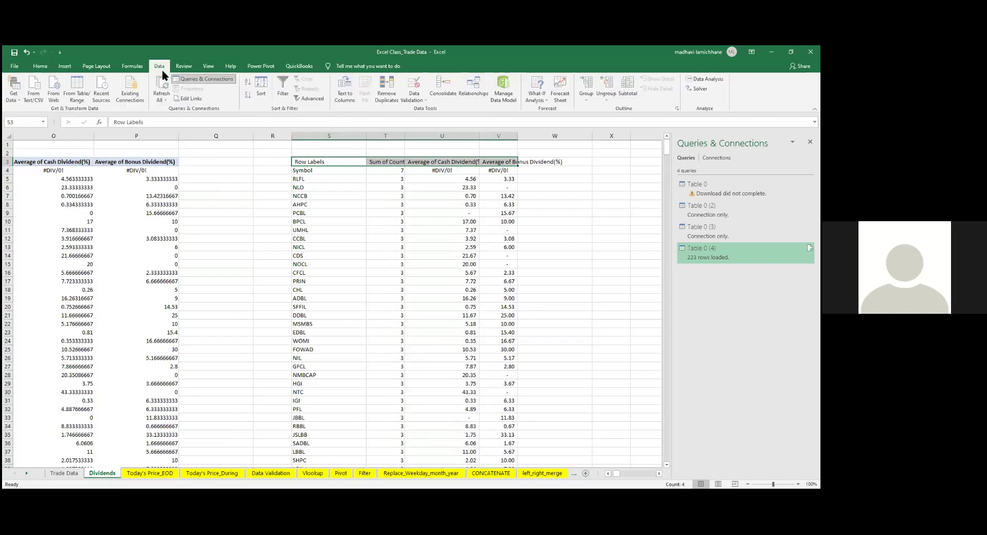
left_click(289, 91)
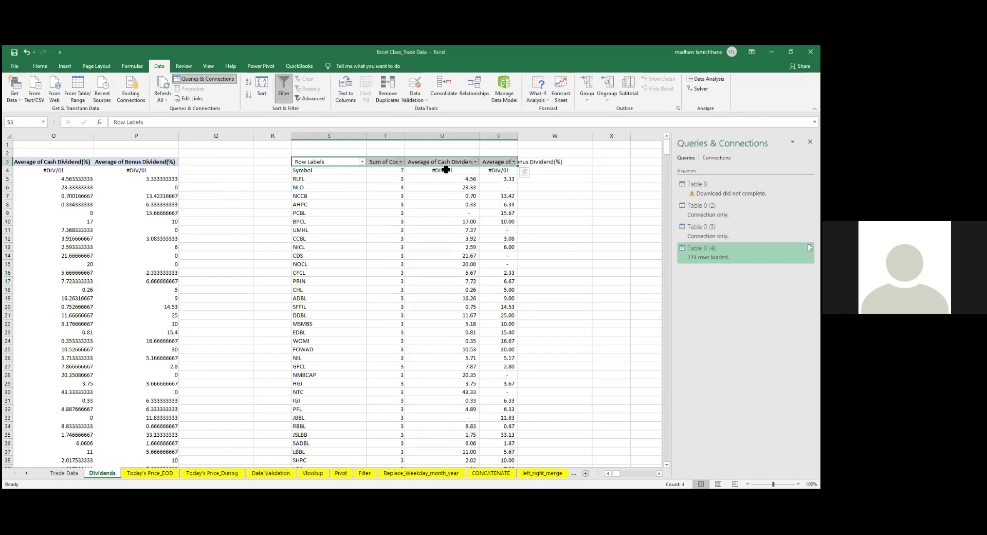
- Delete the Symbol row cells S4:W4 from the pasted table, shifting the cells up
left_click_drag(296, 173, 519, 171)
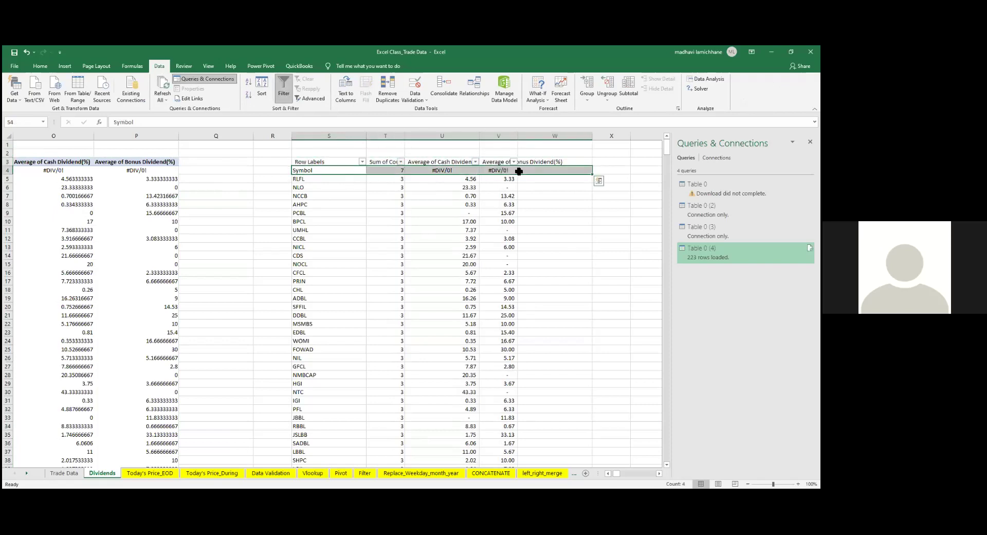
key("ctrl+q")
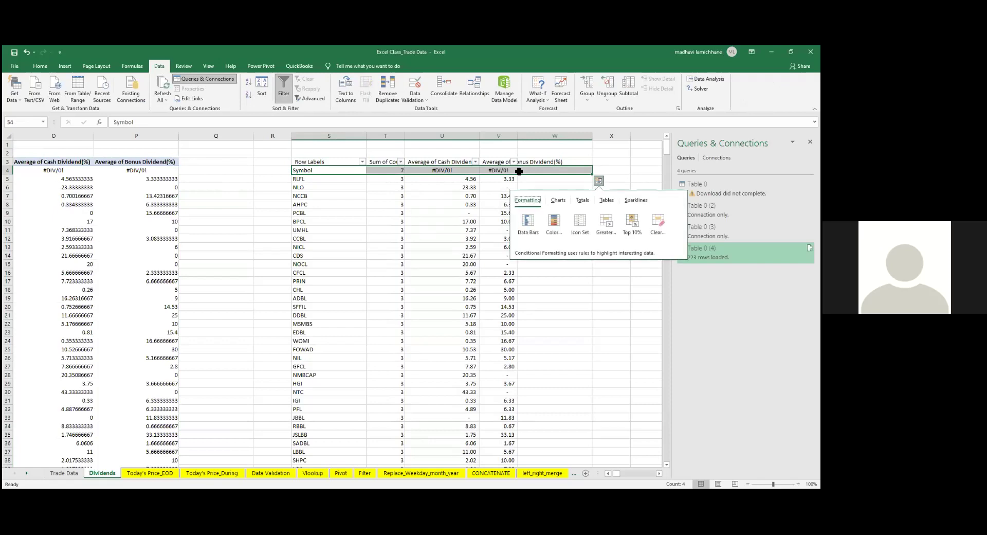
key("ctrl+minus")
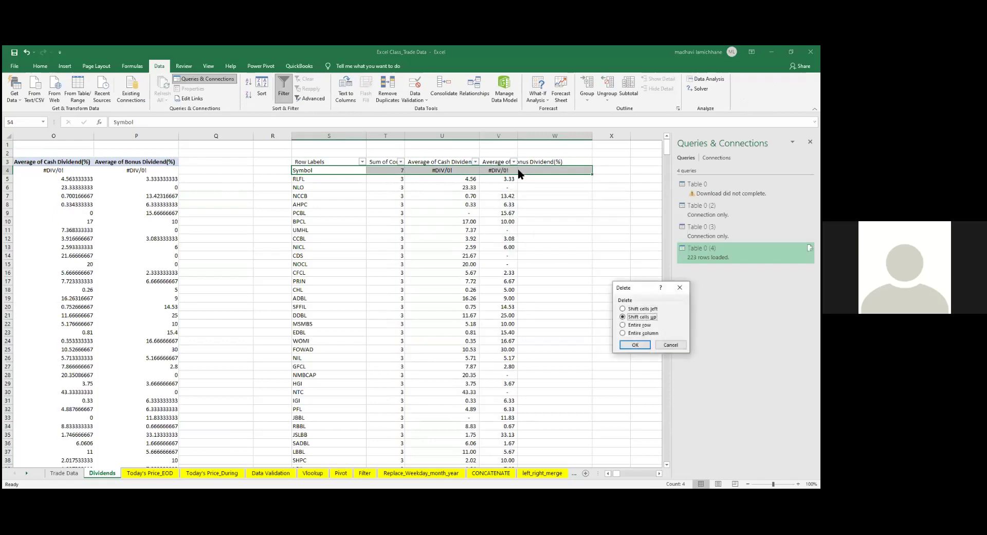
key("Return")
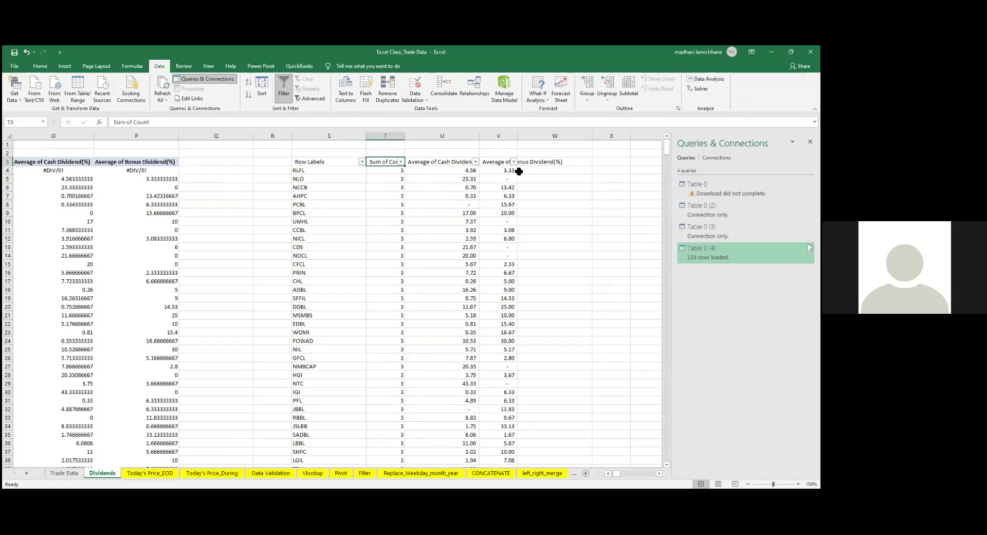
- Filter the pasted table's Sum of Count column to show only the value 3
left_click(400, 162)
left_click(325, 256)
left_click(317, 279)
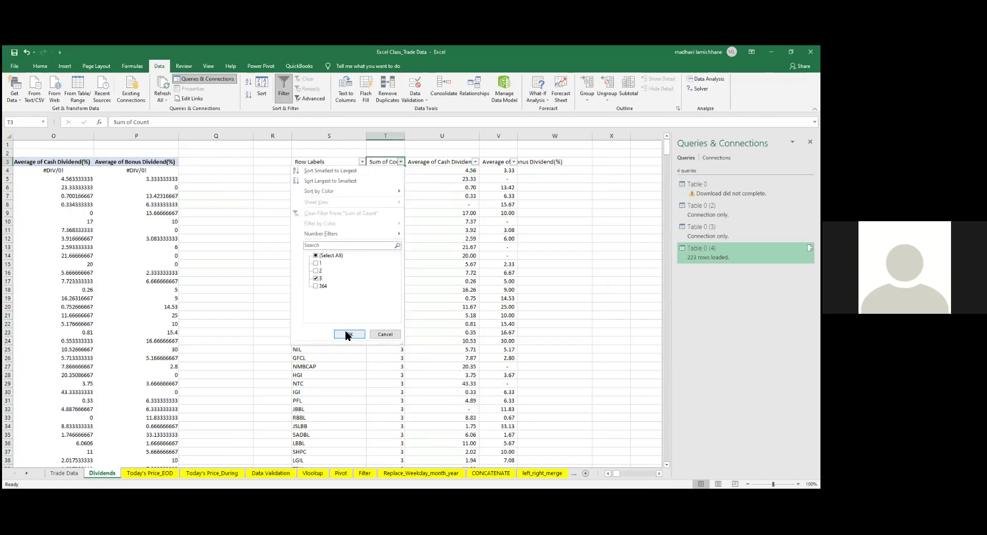
left_click(347, 335)
key("Down")
key("ctrl+shift+Down")
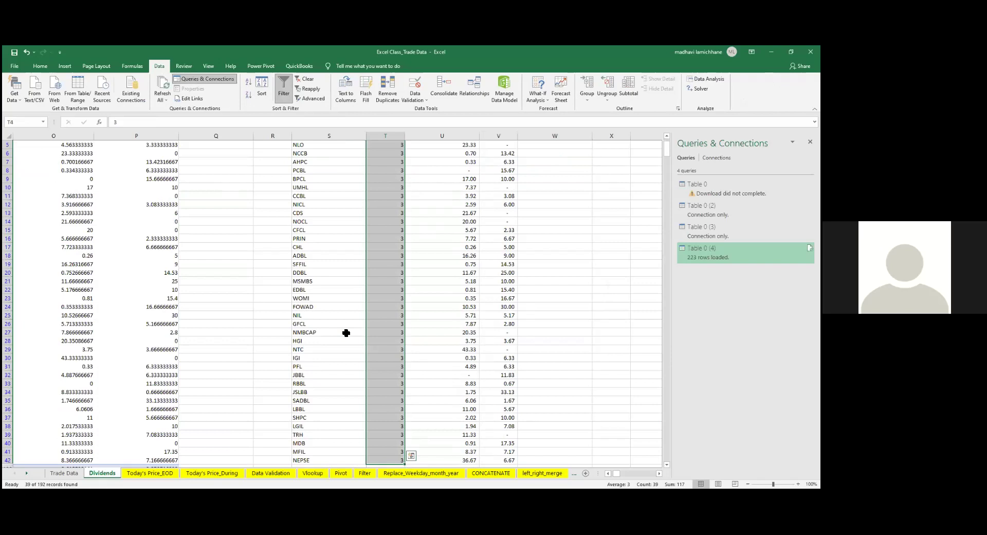
- Filter the pasted Average of Bonus Dividend(%) column to values greater than 10
key("Up")
key("Right")
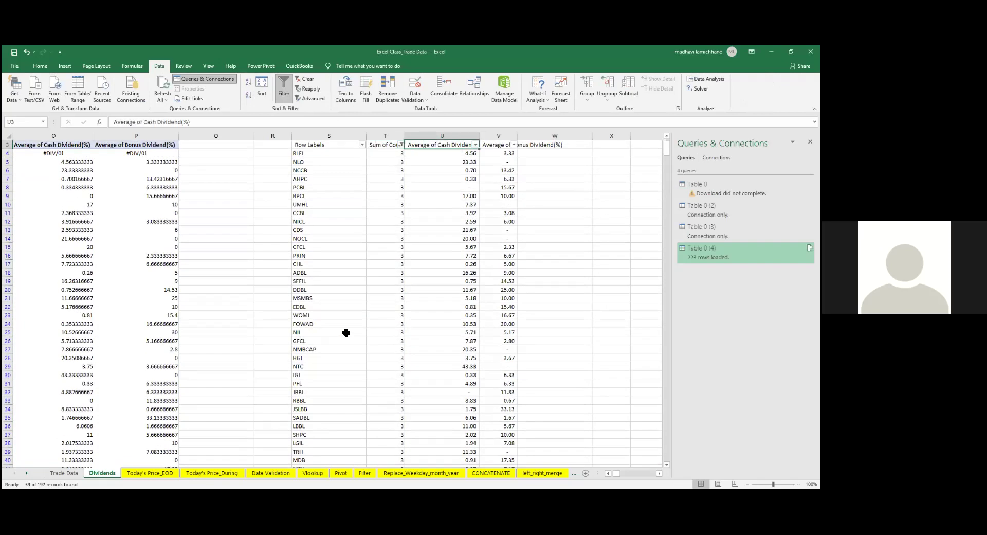
scroll(346, 333, "up", 1)
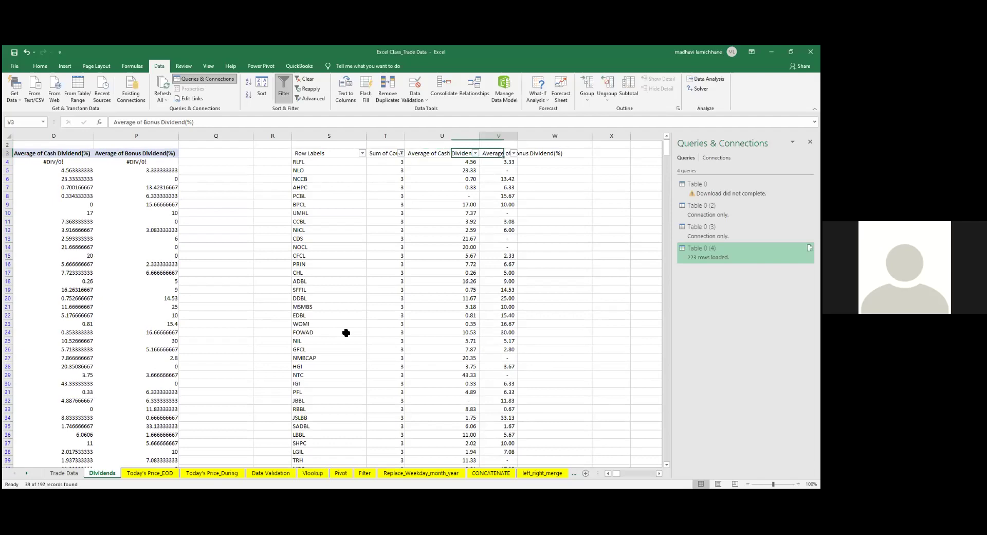
key("Right")
key("alt+Down")
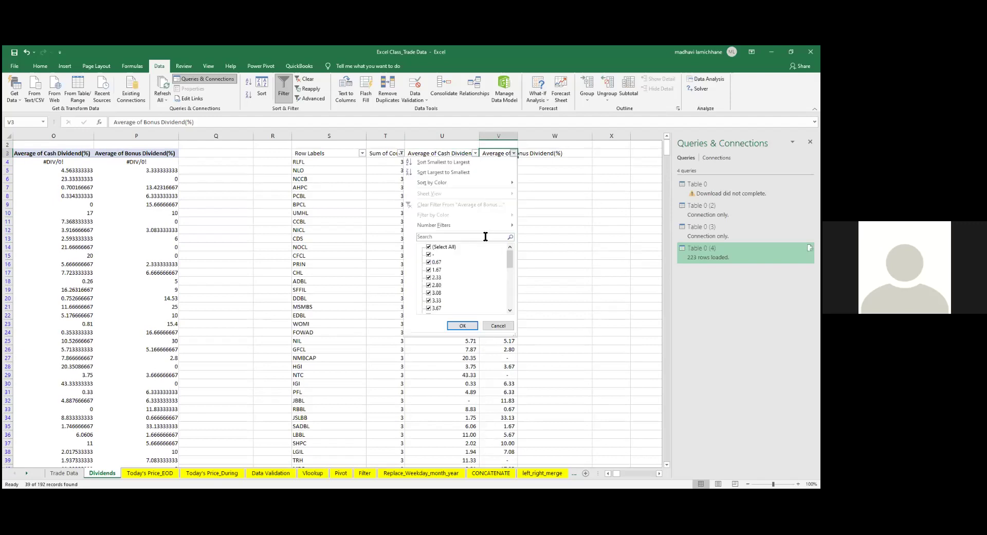
mouse_move(485, 227)
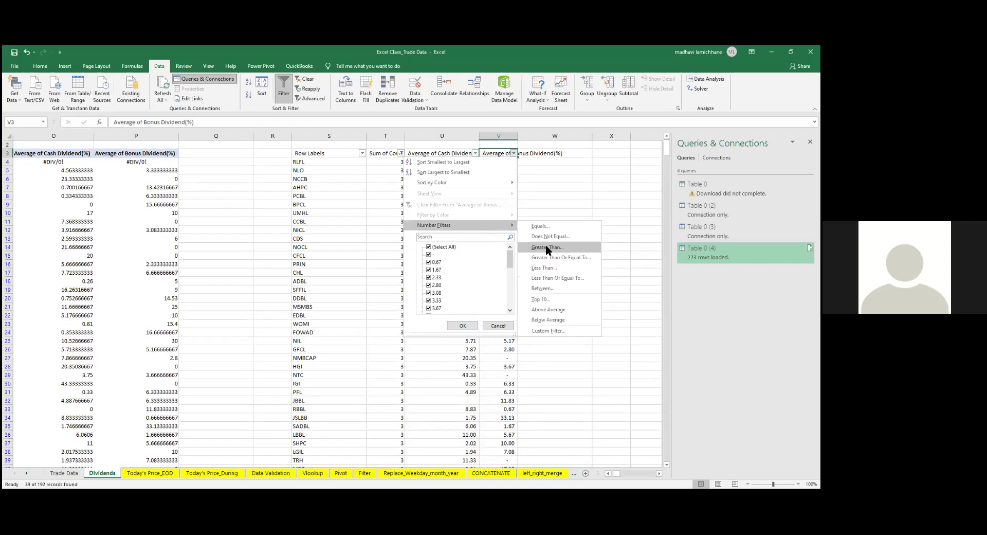
left_click(546, 247)
type("10")
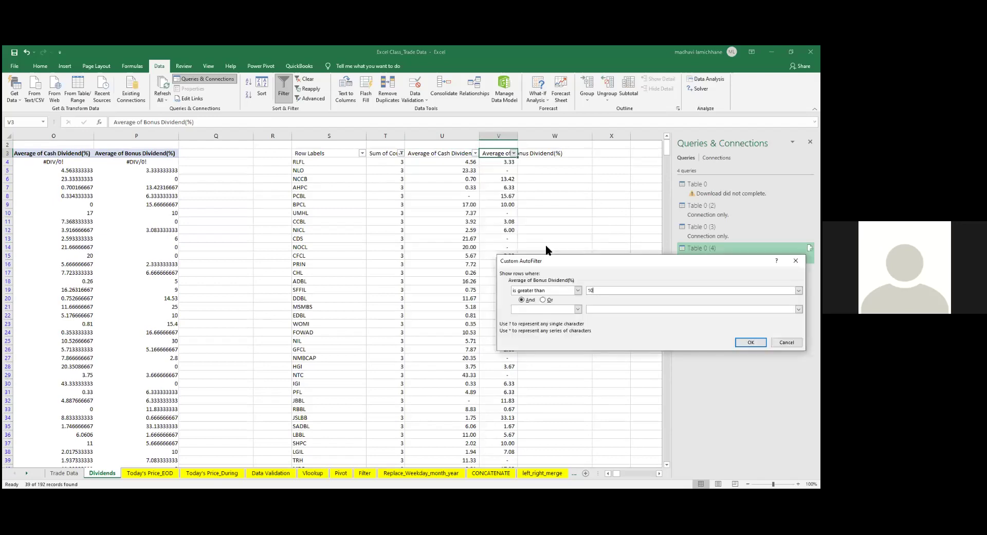
key("Return")
- Examine the first filtered row of the pasted table across its symbol, count, average cash dividend and average bonus dividend
key("Down")
key("Left")
key("Left")
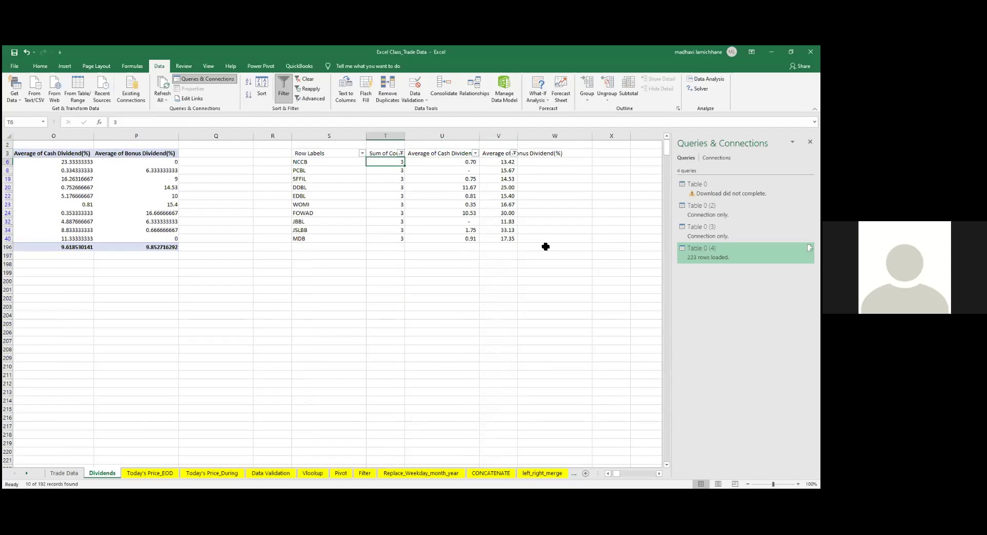
key("Left")
key("Right")
key("Right")
key("Right")
key("Left")
key("Left")
key("Left")
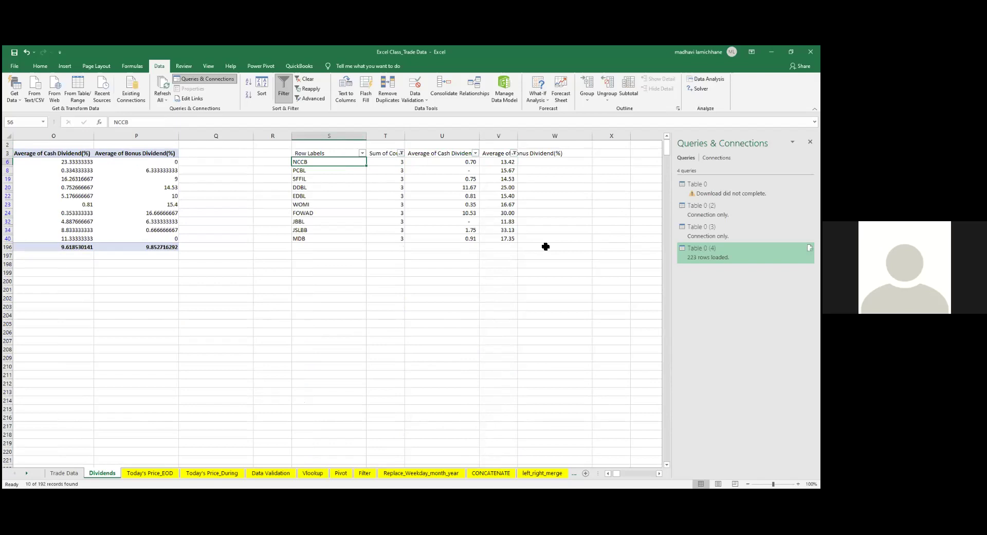
key("Right")
key("Right")
key("Right")
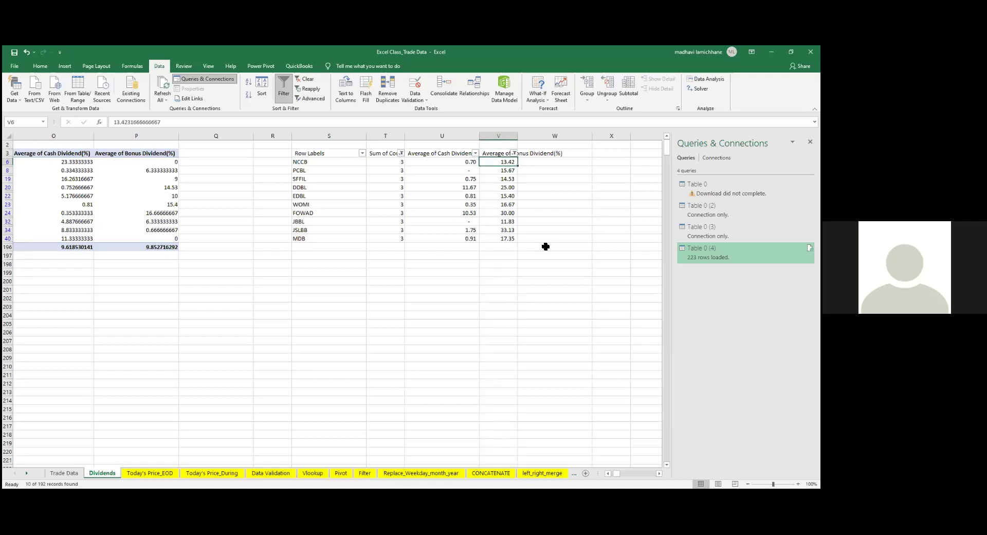
key("Left")
key("Left")
key("Left")
- Select all filtered rows from NCCB to MDB across columns S to V to review them
key("shift+Down")
key("shift+Down")
key("shift+Down")
key("shift+Down")
key("shift+Down")
key("shift+Down")
key("shift+Down")
key("shift+Down")
key("shift+Down")
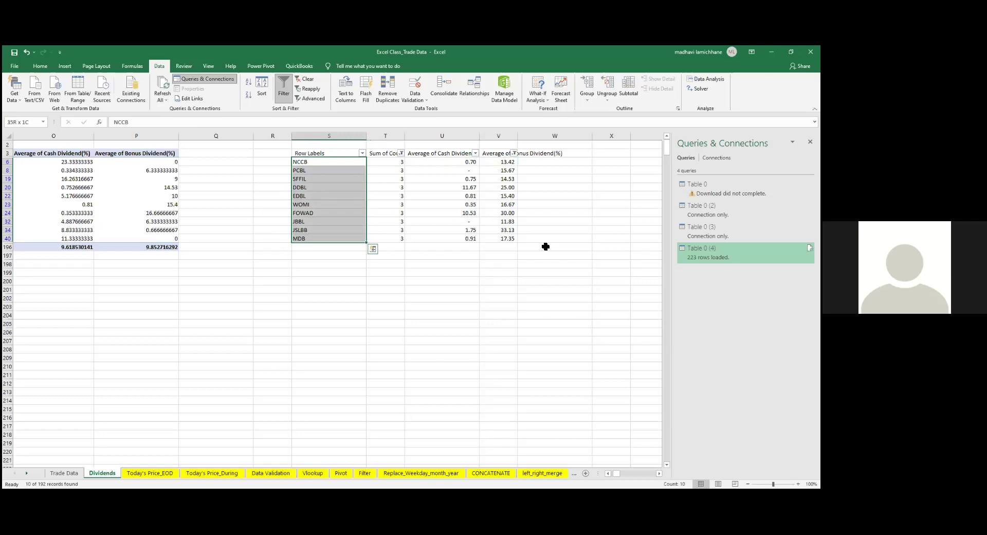
key("shift+Right")
key("shift+Right")
key("shift+Right")
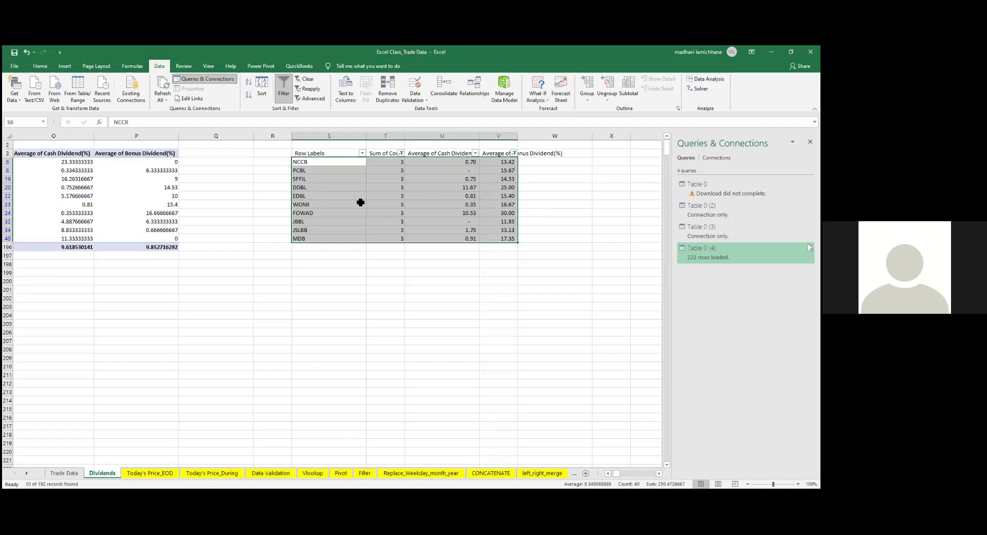
- Select the JBBL row in columns S to V and remove the filters from the pasted dividend table
left_click_drag(309, 222, 489, 220)
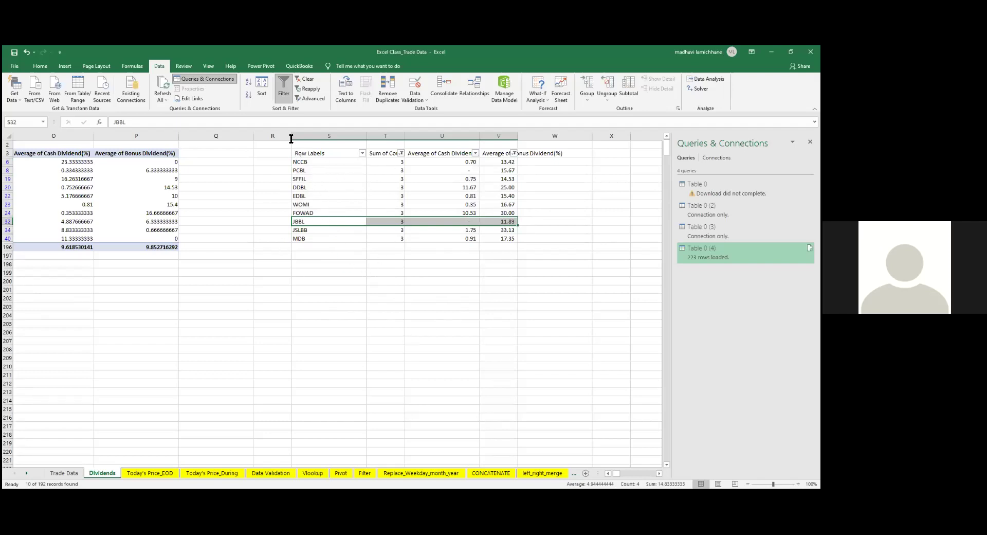
left_click(284, 88)
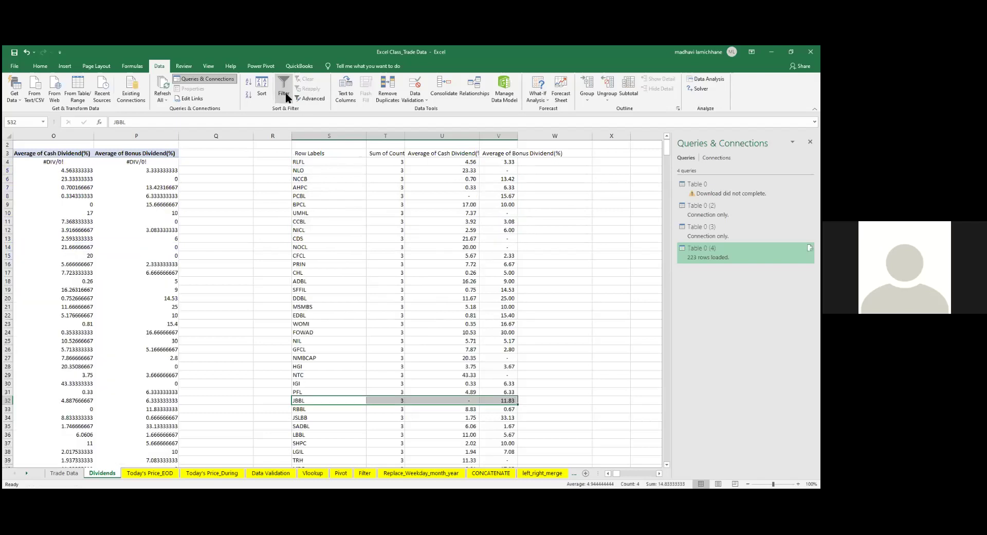
left_click(542, 377)
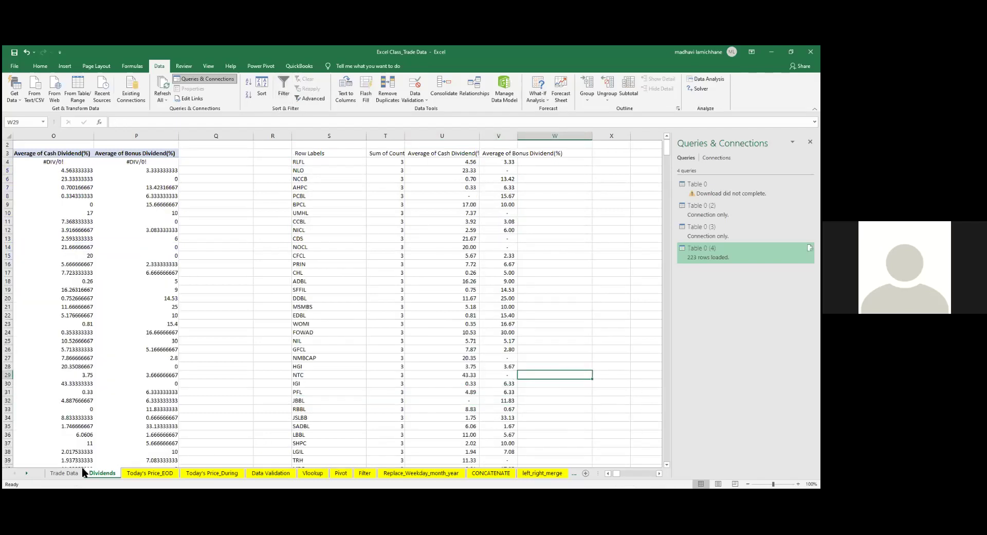
- Colour the Dividends sheet tab yellow and go to cell A1 of the Trade Data sheet
right_click(106, 473)
mouse_move(149, 433)
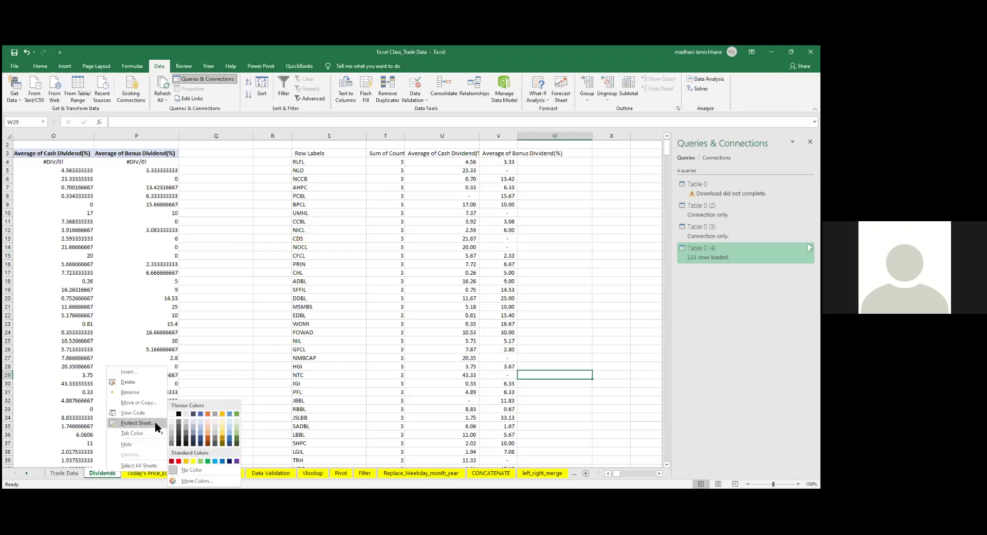
left_click(194, 460)
left_click(68, 474)
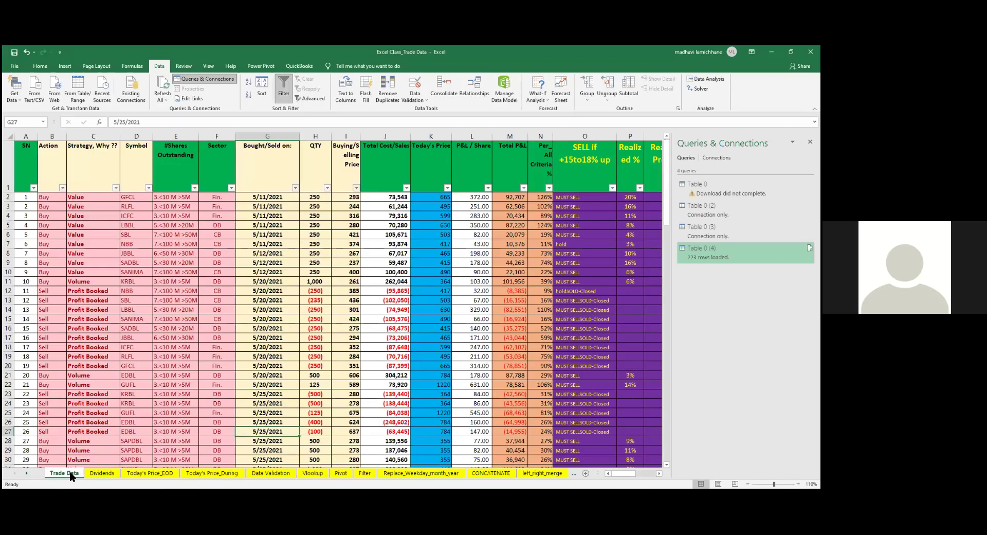
key("ctrl+Home")
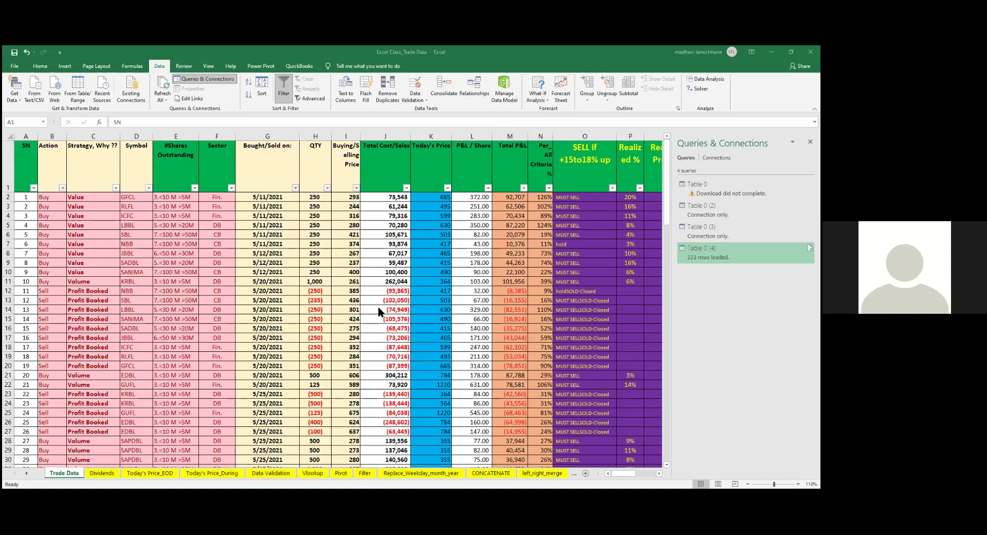
- Switch to the web browser and open sharesansar.com
key("alt+Tab")
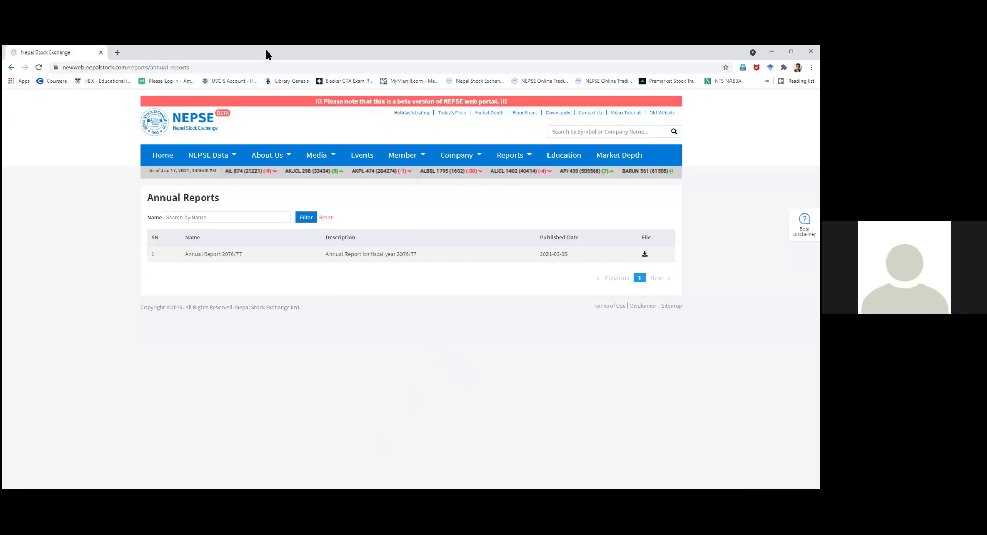
left_click(252, 65)
type("sharesansar.com")
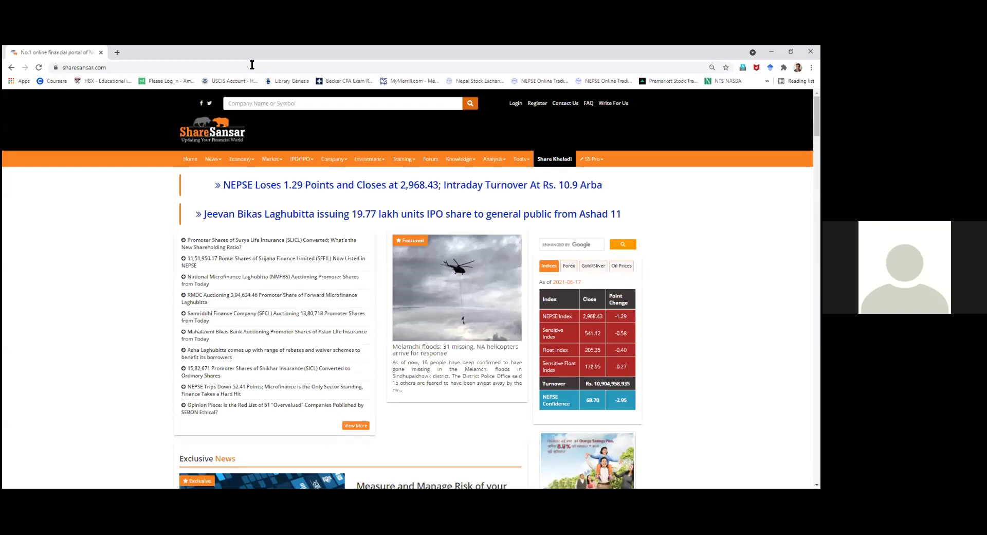
mouse_move(403, 159)
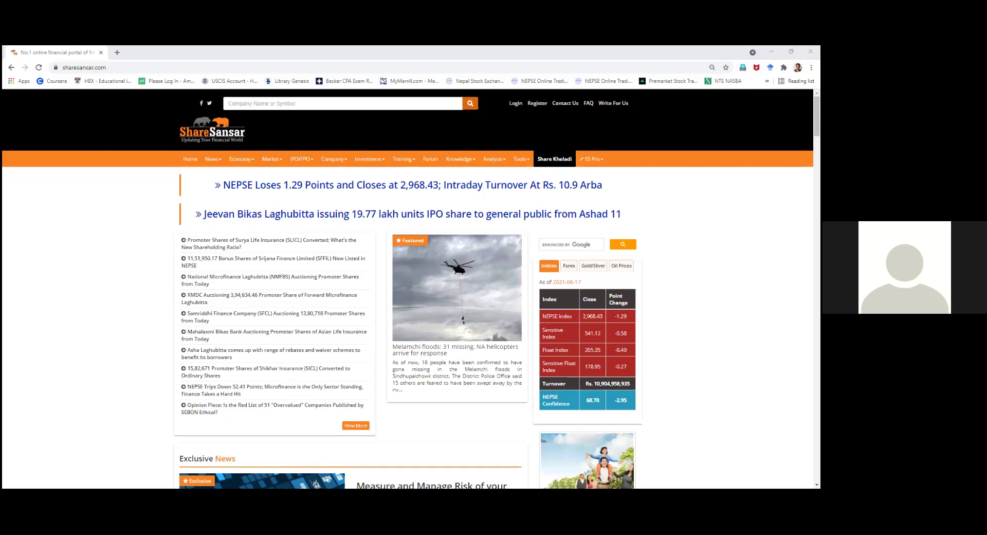
- Switch back to Excel and examine the Trade Data column headers from SN across to Cash Dividend
key("alt+Tab")
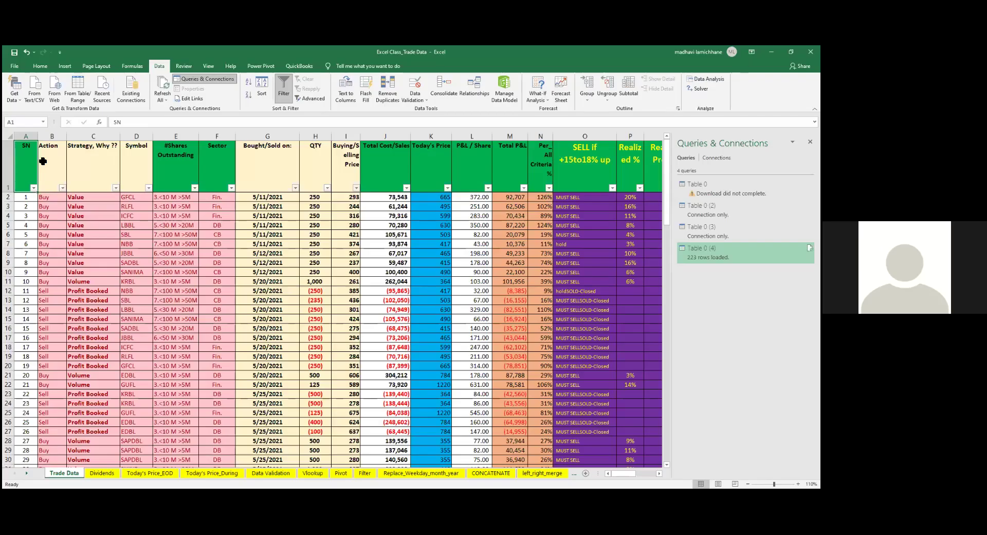
key("Right")
key("Right")
key("Right")
key("Right")
key("Right")
key("Right")
key("Right")
key("Right")
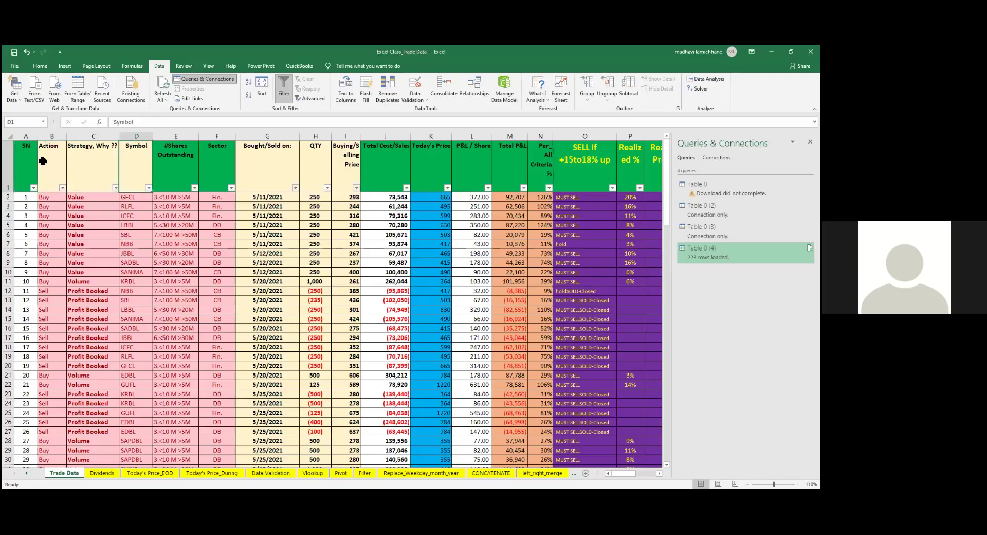
key("Right")
key("Right")
key("Right")
key("Right")
key("Right")
key("Right")
key("Right")
key("Right")
key("Right")
key("Right")
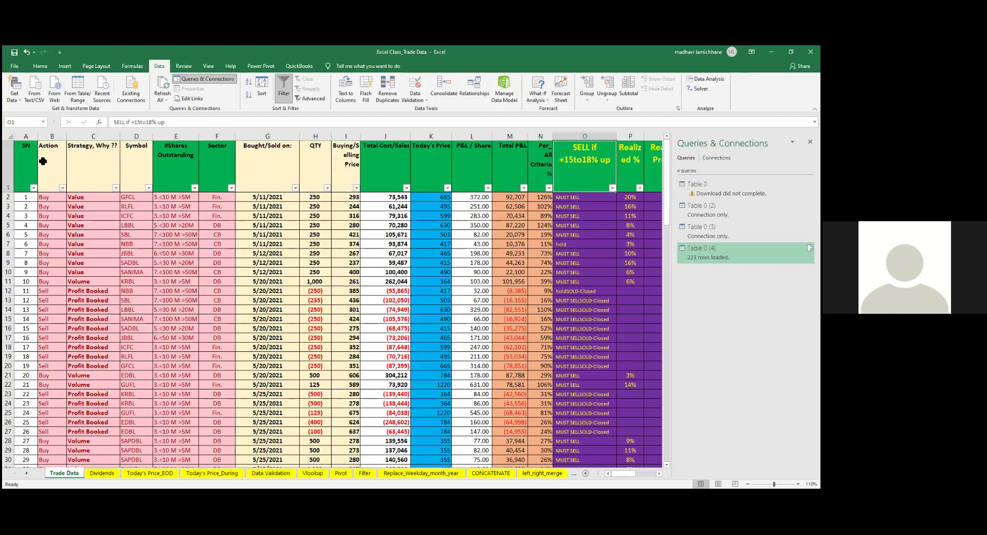
key("Right")
key("Right")
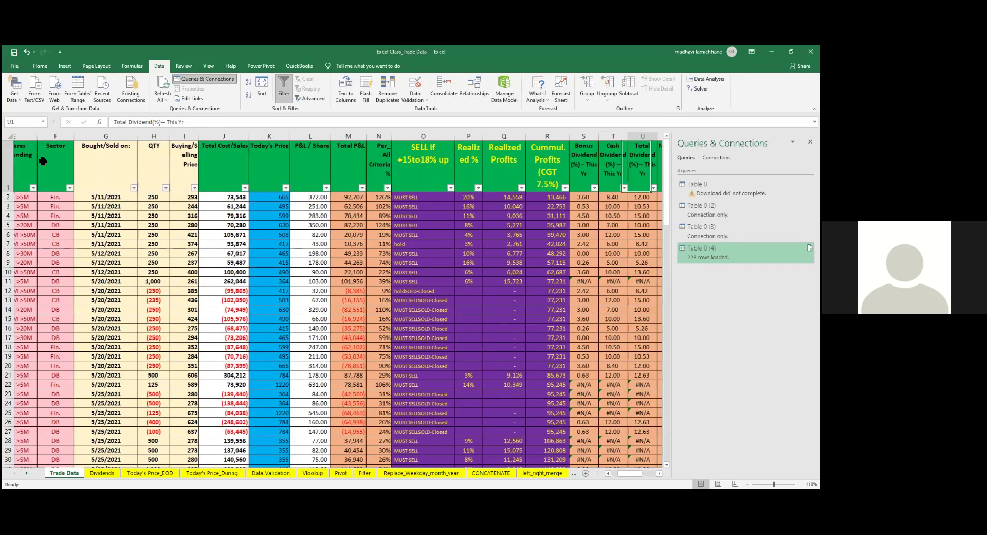
key("Right")
key("Right")
key("Right")
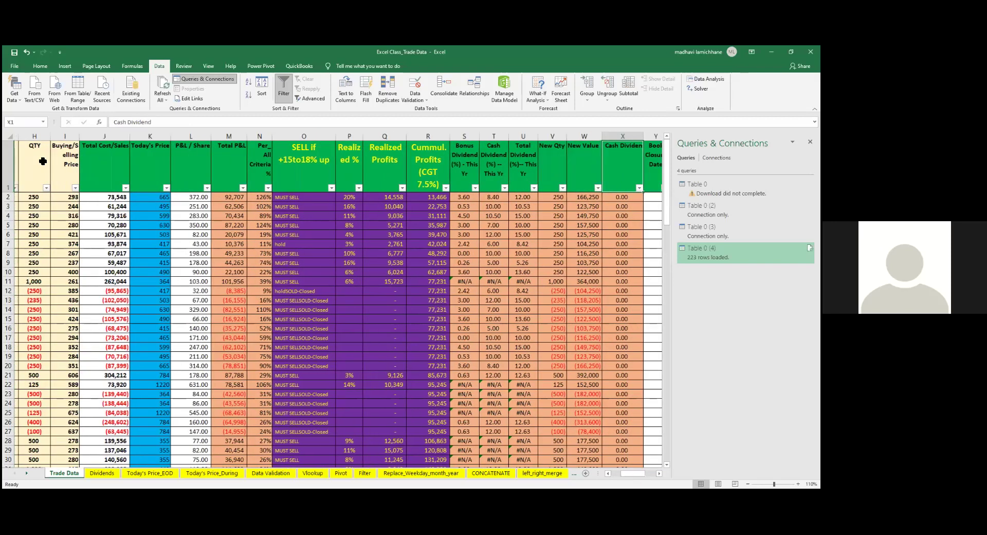
- Examine the Trade Data column headers from Cash Dividend across to Broker Fees and back to QTY
key("Right")
key("Right")
key("Right")
key("Right")
key("Right")
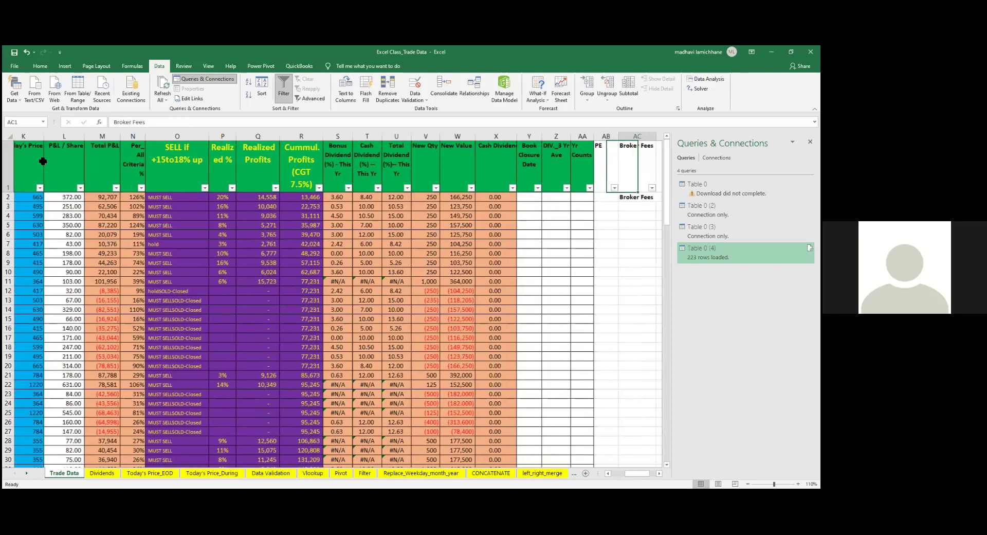
key("Left")
key("Left")
key("Left")
key("Left")
key("Left")
key("Left")
key("Left")
key("Left")
key("Left")
key("Left")
key("Left")
key("Left")
key("Left")
key("Left")
key("Left")
key("Left")
key("Left")
key("Left")
key("Left")
key("Left")
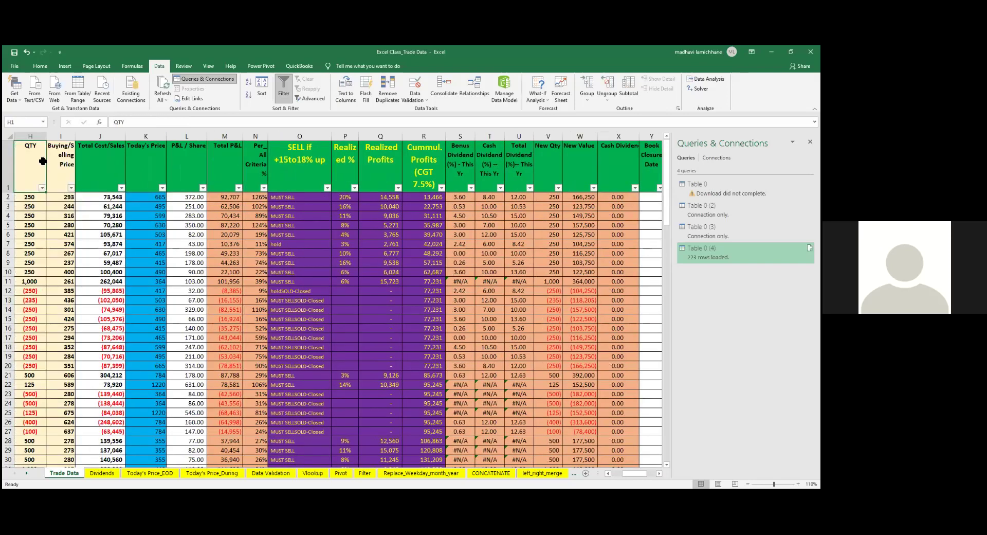
- Insert five blank columns before the PE column AB on the Trade Data sheet
key("Home")
key("ctrl+Right")
key("Left")
key("Left")
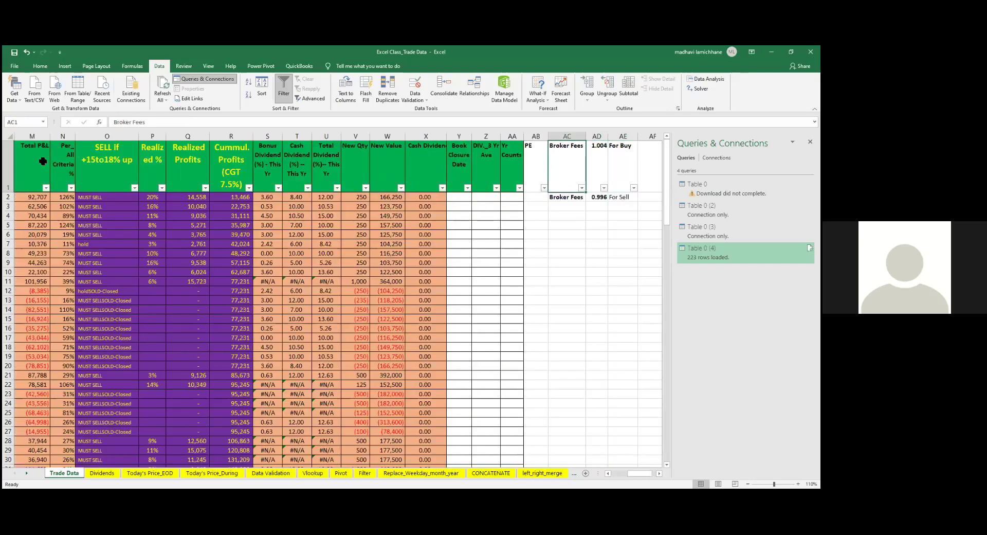
key("Left")
key("ctrl+space")
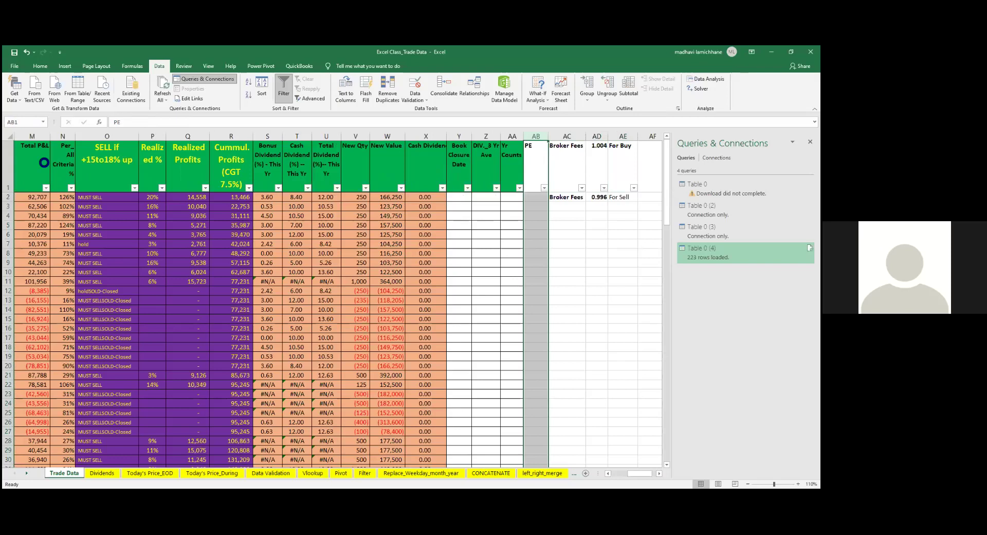
key("ctrl+plus")
key("ctrl+plus")
key("ctrl+plus")
key("ctrl+plus")
key("ctrl+plus")
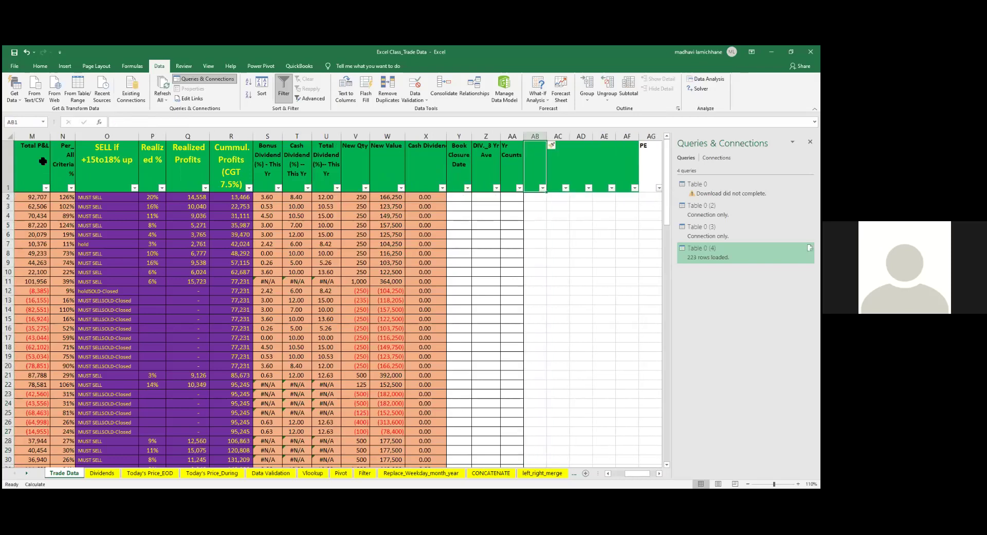
- Enter the headers PE, PEG, Beta, EPS and Reserve in cells AB1 to AF1
type("PE")
key("Tab")
type("PEG")
key("Tab")
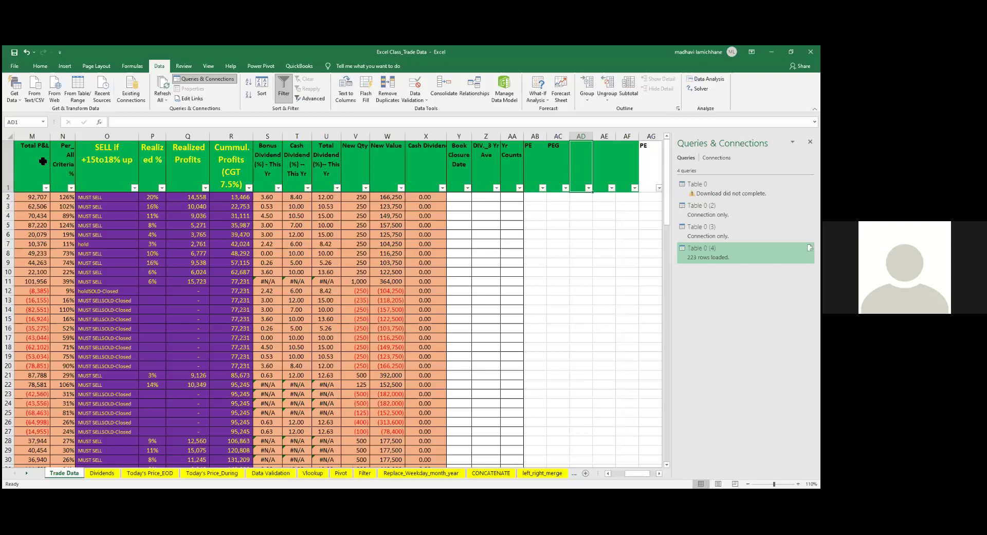
type("Beta")
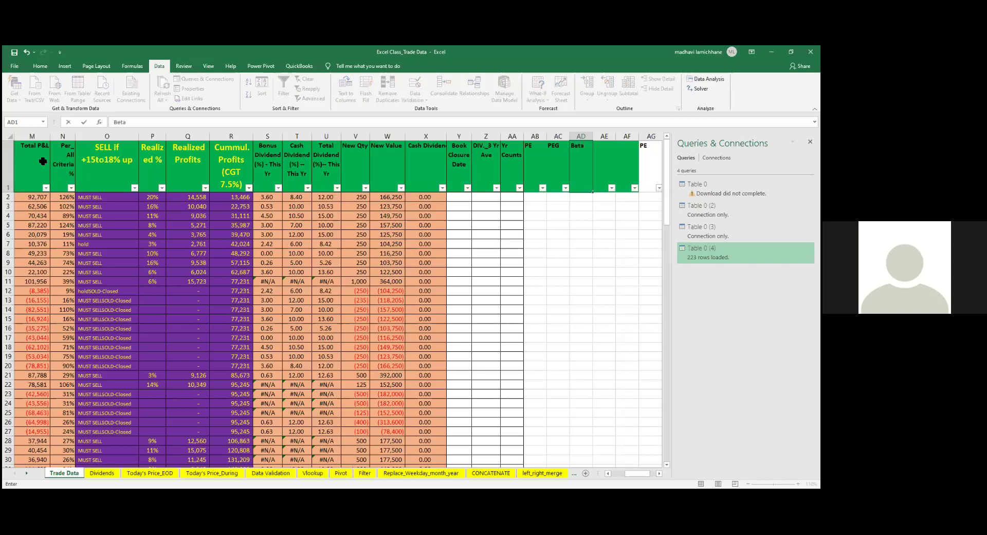
key("Tab")
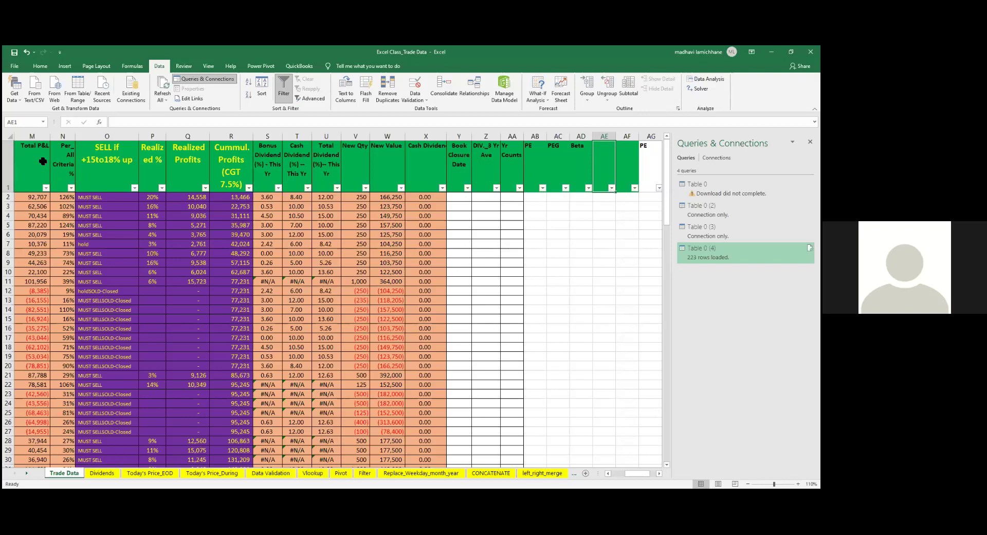
type("EPS")
key("Tab")
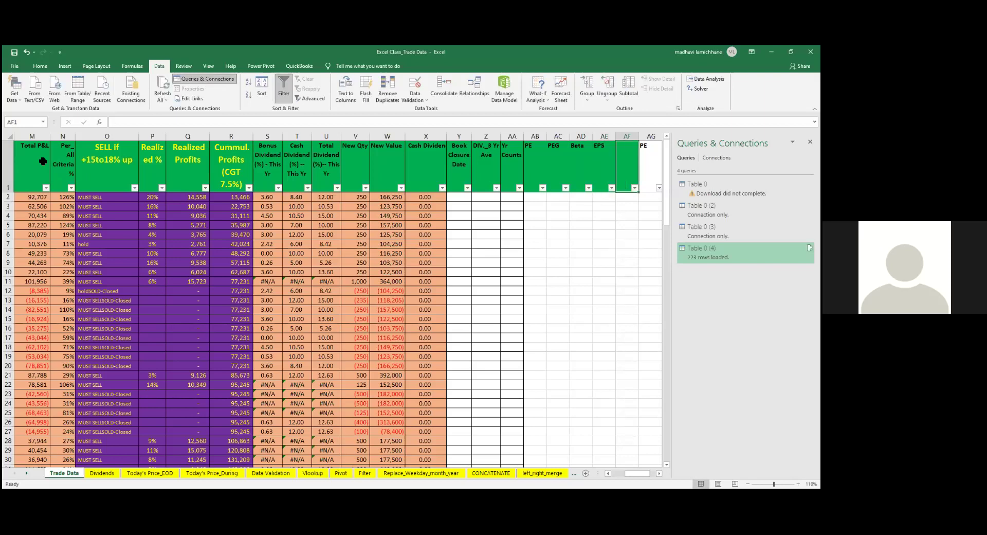
type("Reser")
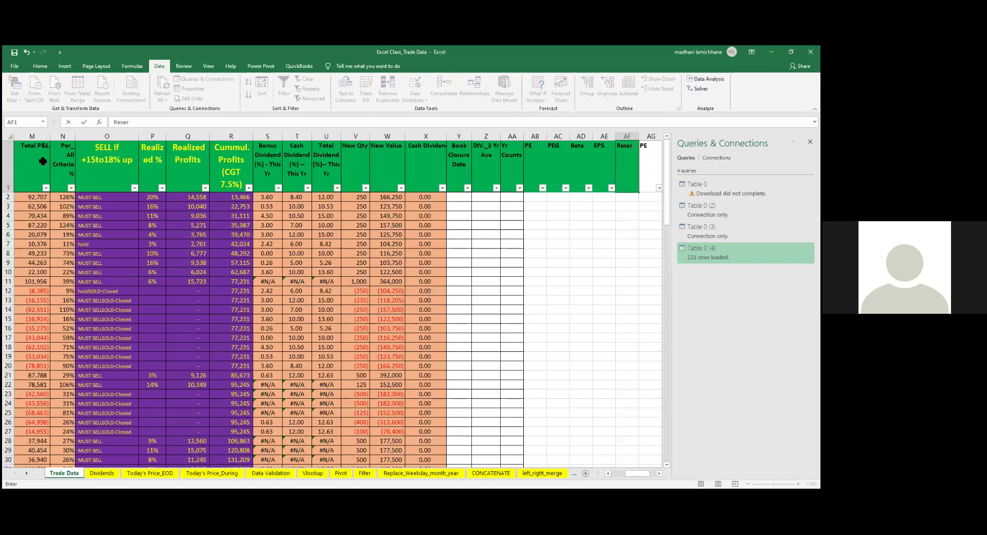
type("ve")
key("ctrl+Return")
- Insert five more blank columns at AG, between the Reserve column and the old PE column
scroll(43, 161, "right", 1)
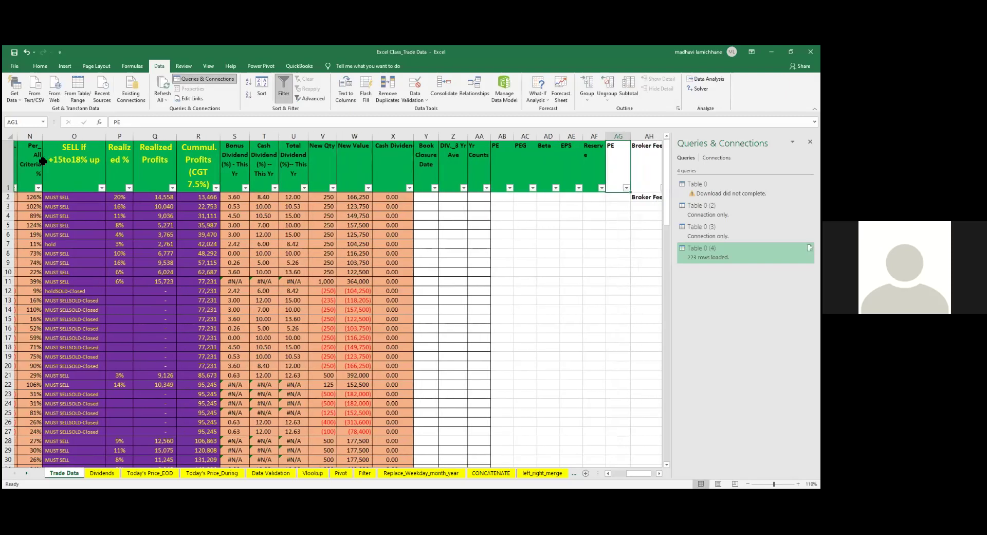
left_click(612, 136)
key("ctrl+shift+plus")
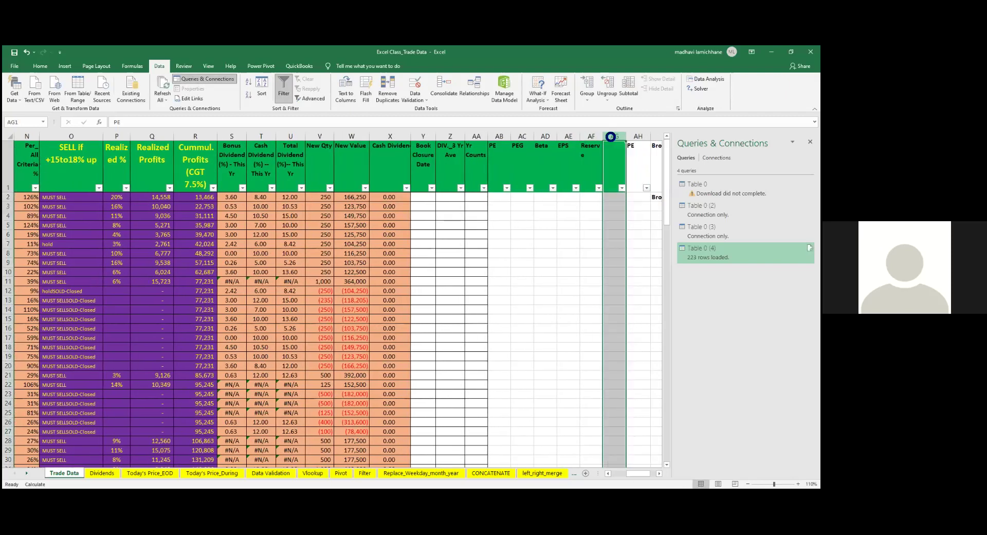
key("ctrl+shift+plus")
key("ctrl+shift+plus")
- Enter the header B/P in cell AG1, next to Reserve
key("Right")
key("Left")
key("Left")
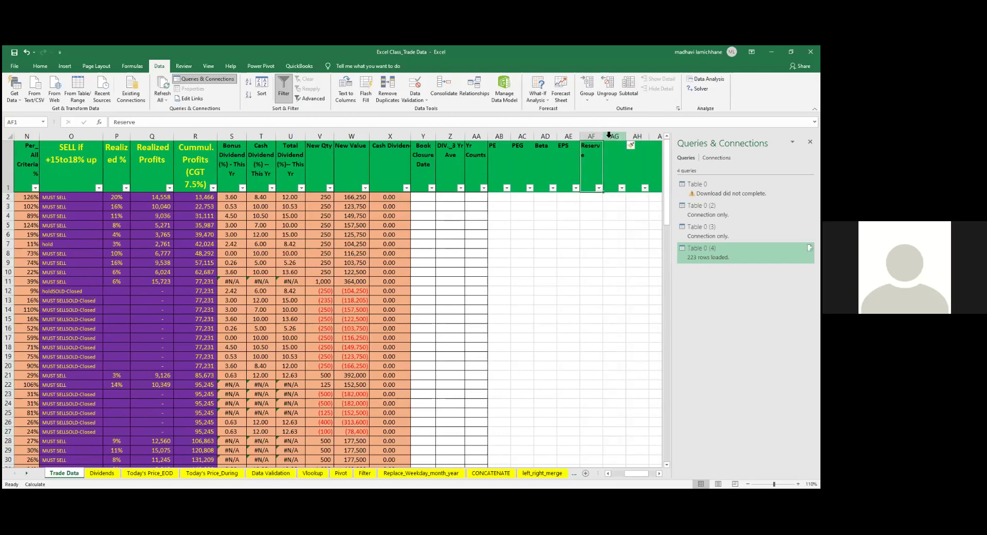
key("Right")
key("Right")
key("Right")
key("Right")
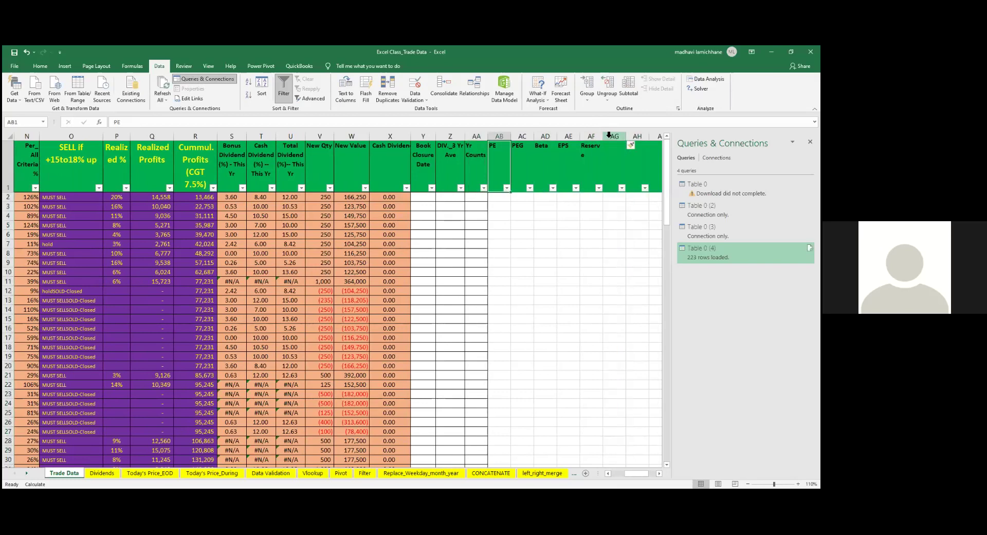
key("Left")
key("Left")
key("Left")
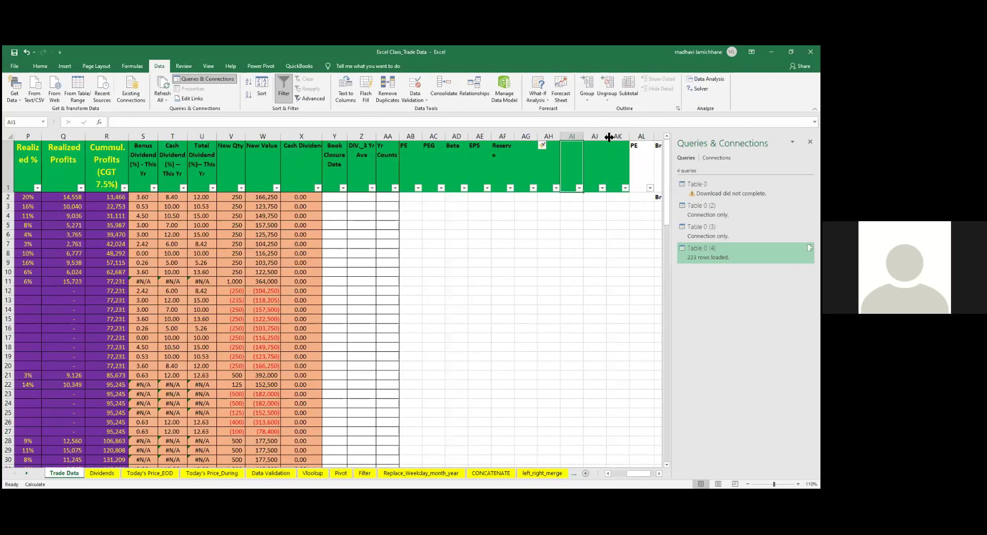
type("B")
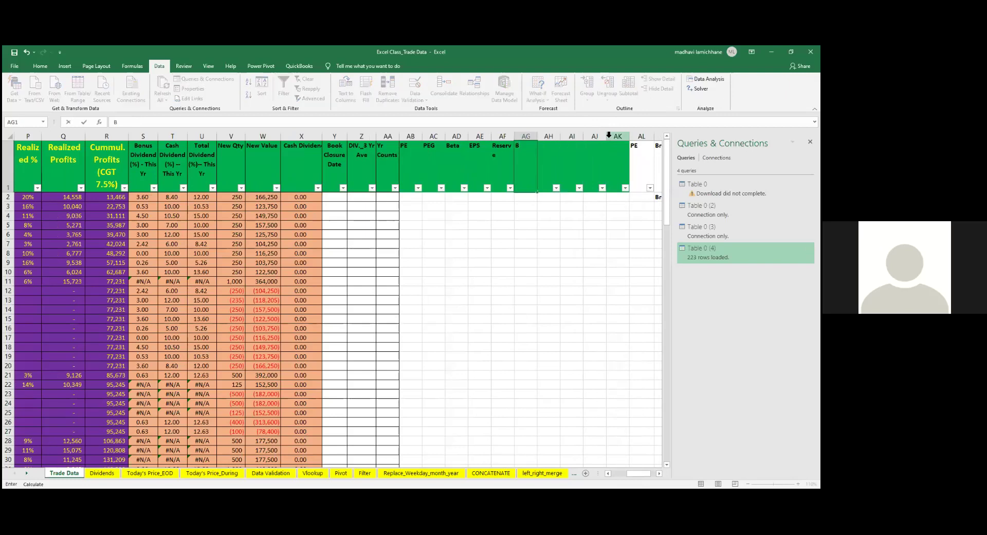
type("/P")
key("Tab")
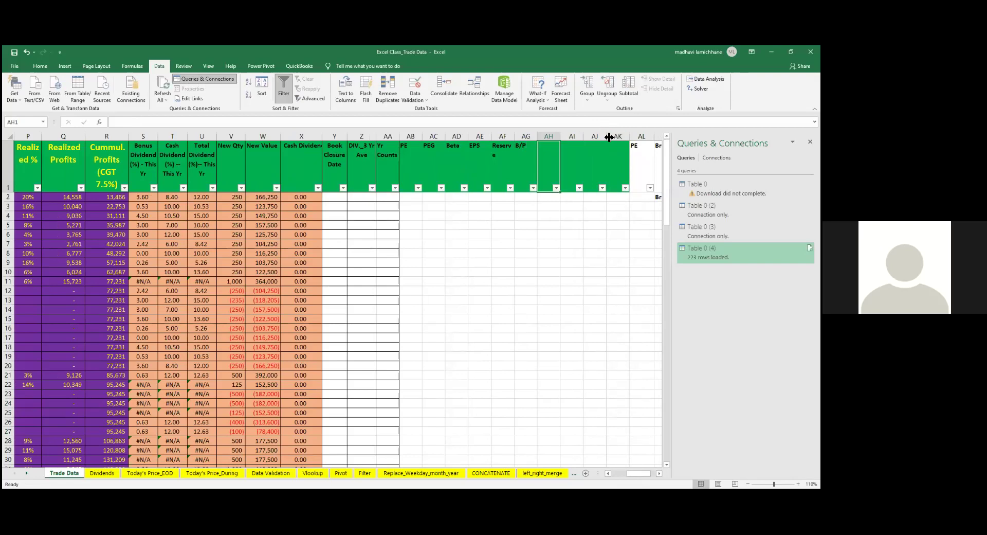
- Review the new ratio headers and select columns AB to AG, from PE through B/P
key("Left")
key("Left")
key("Left")
key("Left")
key("Left")
key("Right")
key("Right")
key("Right")
key("Right")
key("Right")
left_click(523, 137)
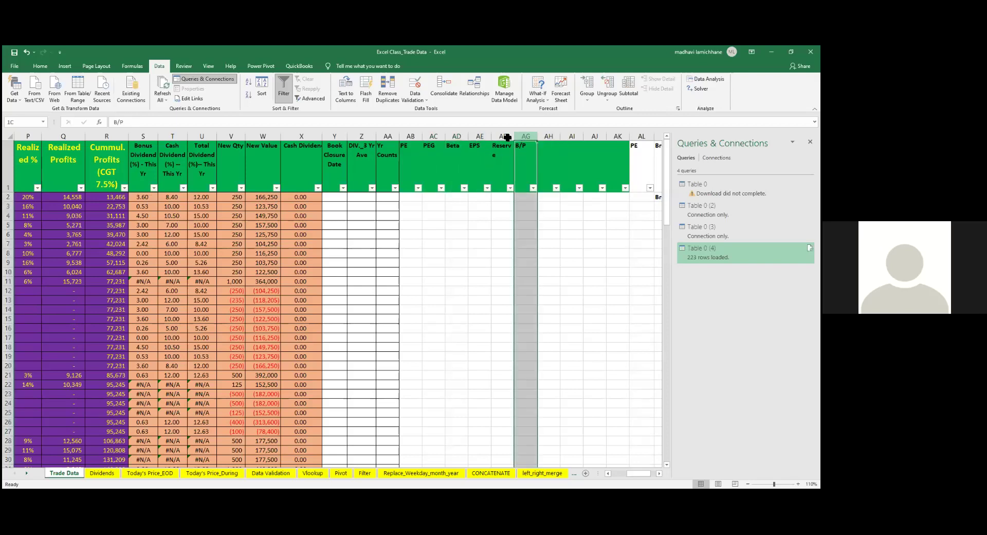
key("shift+Left")
key("shift+Left")
key("shift+Left")
key("shift+Left")
key("shift+Left")
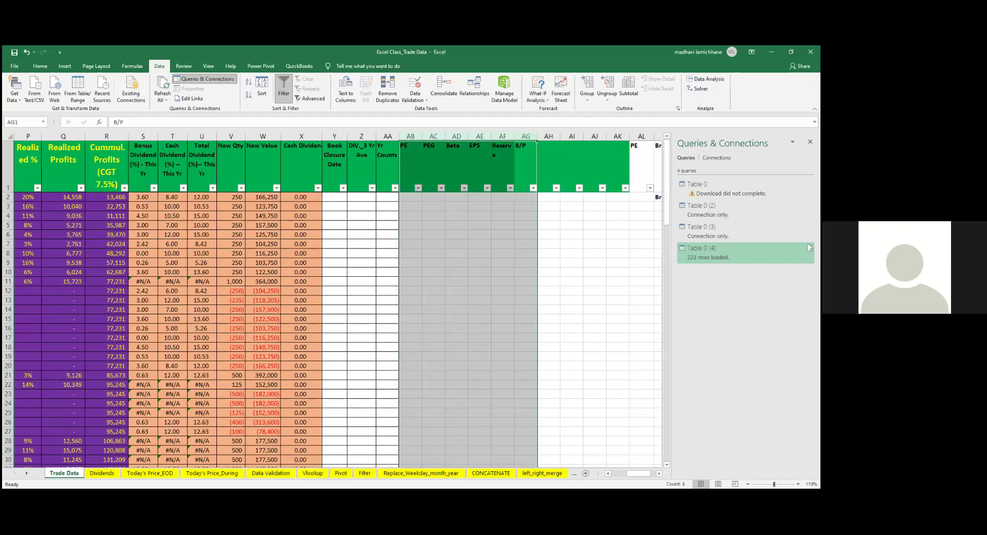
- Switch to the web browser and log in to SS Pro on ShareSansar with the saved credentials
key("alt+Tab")
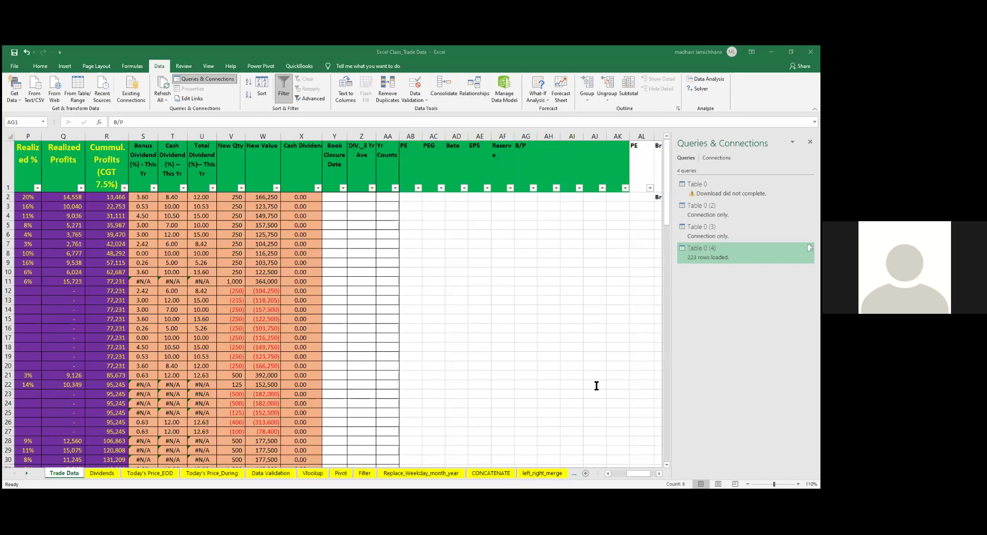
key("alt+Tab")
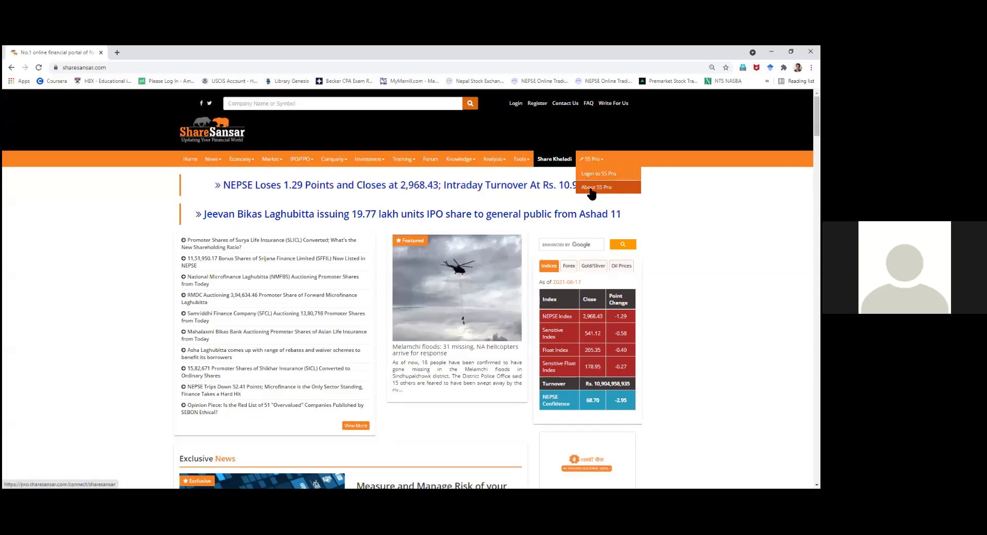
left_click(593, 174)
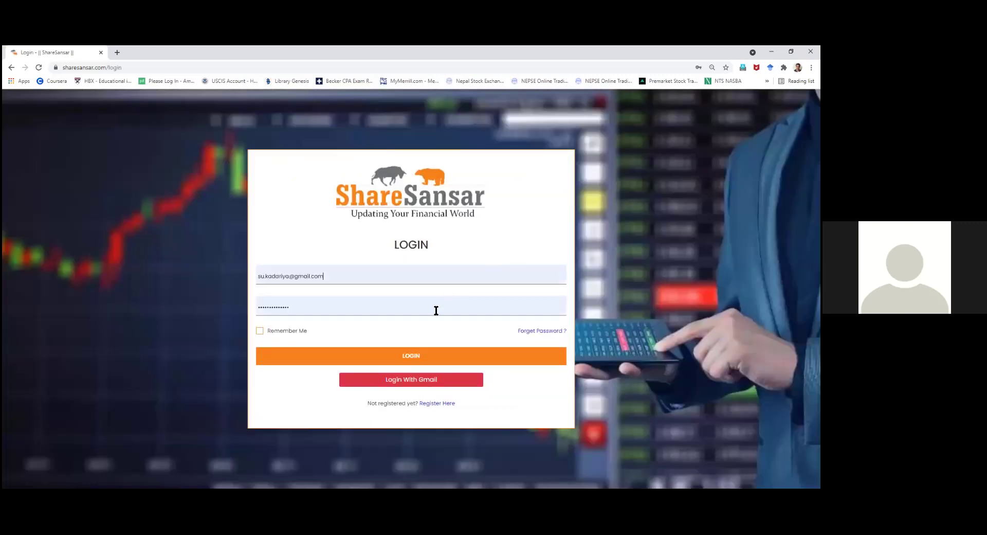
left_click(367, 360)
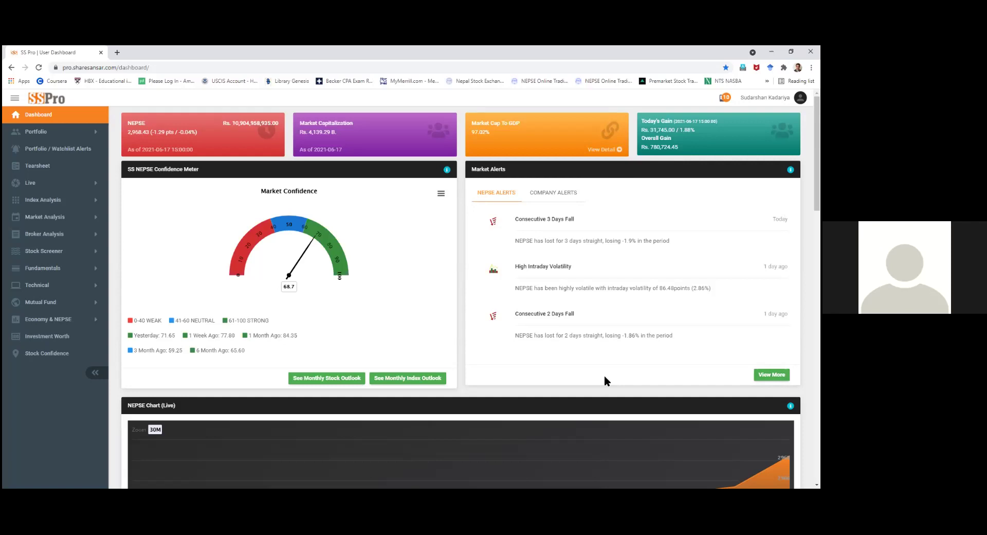
- Open the Fundamental Screener among the SS Pro stock screeners
left_click(50, 268)
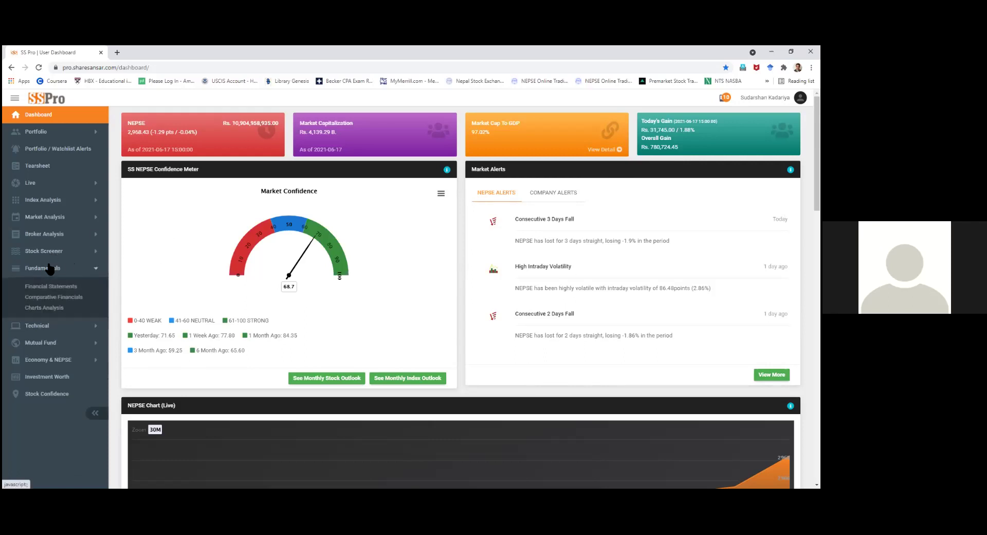
left_click(45, 251)
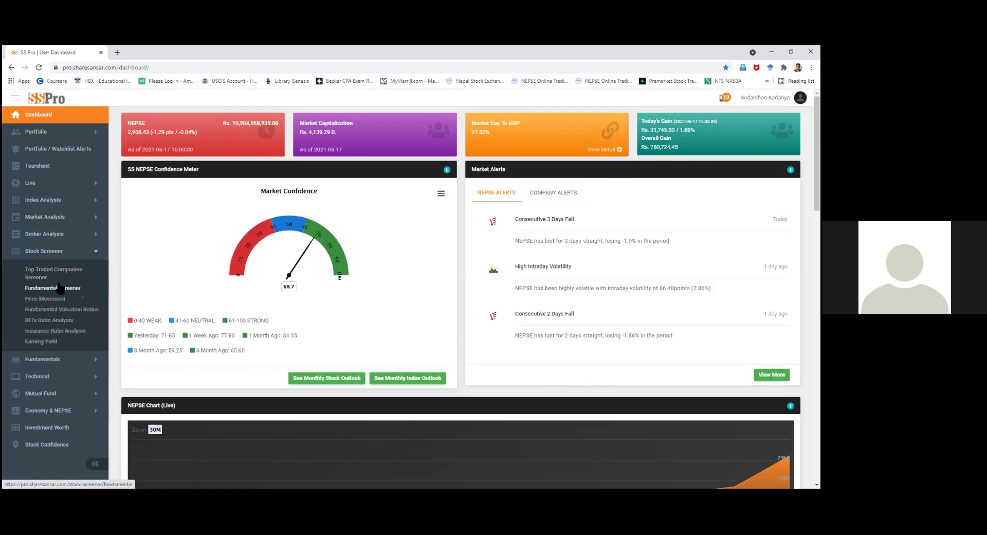
left_click(57, 291)
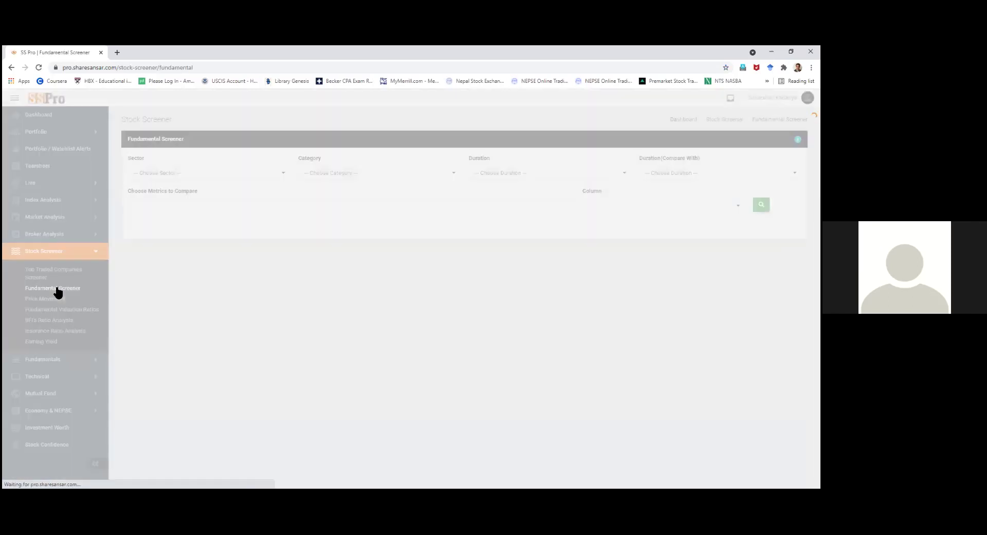
- Set the screener to Commercial Bank and Compare Metrics, with 3rd Quarter 2077/2078 compared against 2nd Quarter 2077/2078
left_click(231, 174)
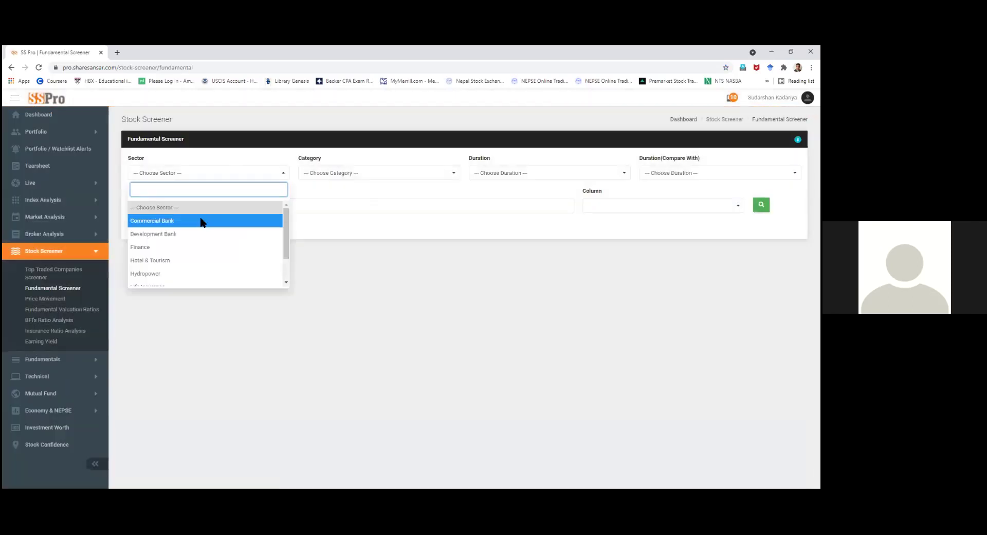
left_click(202, 221)
left_click(346, 176)
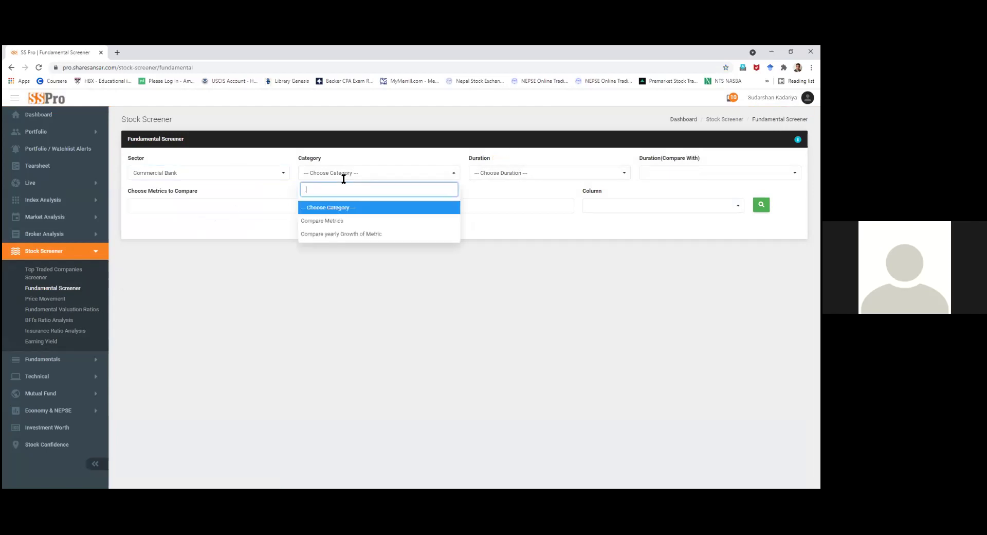
left_click(329, 220)
left_click(506, 175)
left_click(511, 220)
left_click(654, 173)
left_click(666, 221)
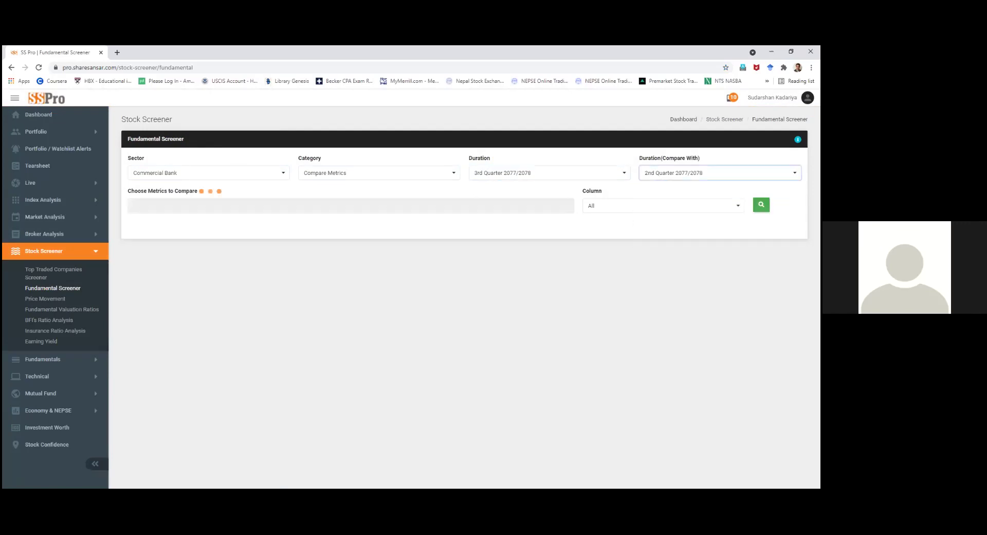
- Add Basic Earnings per Share (EPS Annualized), Reserves and Price to Book Value Ratio as metrics to compare
left_click(419, 213)
type("eps")
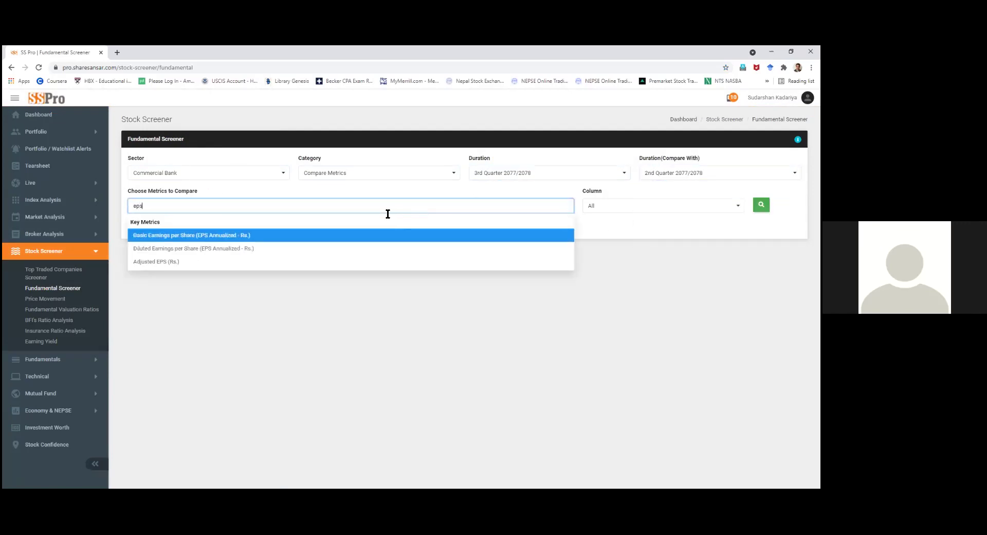
left_click(346, 235)
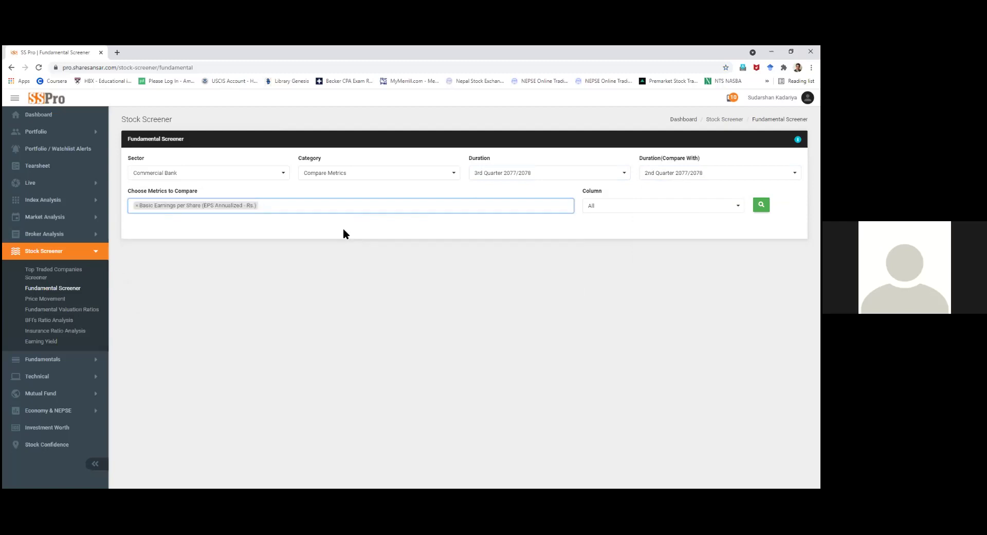
type("res")
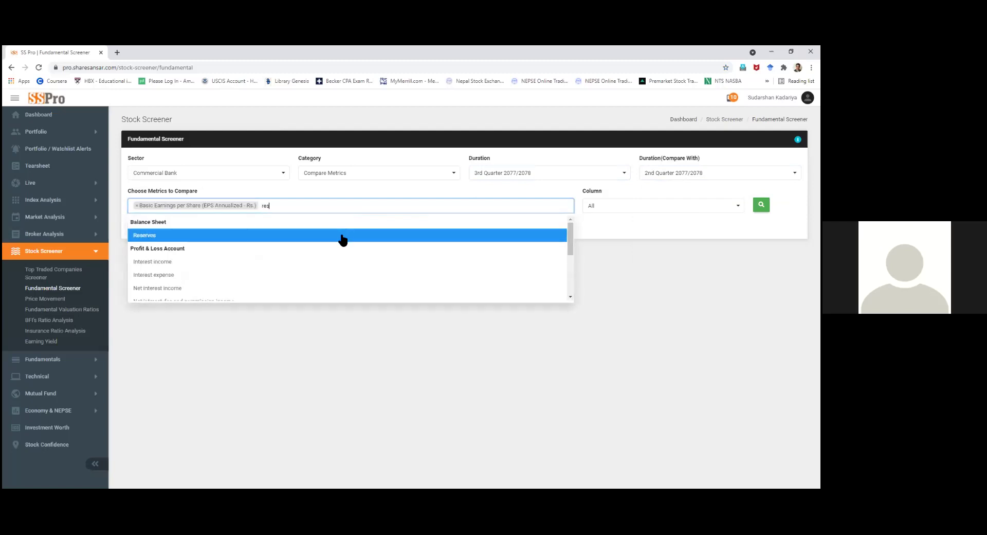
left_click(340, 233)
type("book")
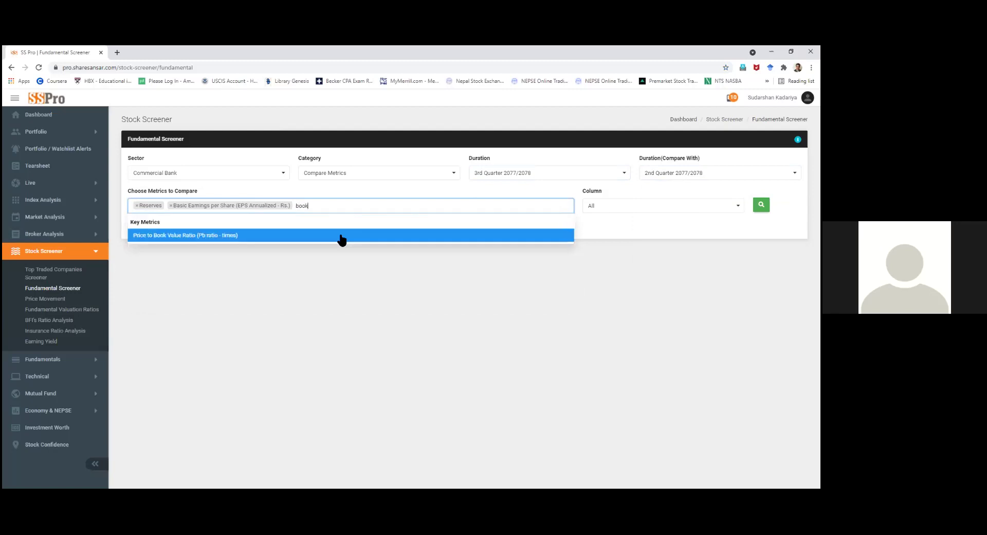
left_click(339, 235)
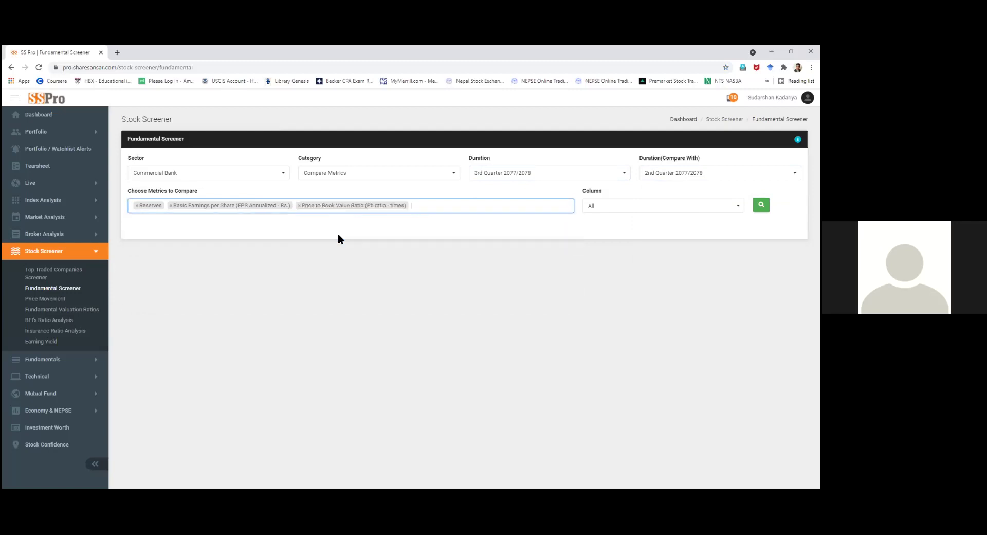
- Add Networth per Share and No. of Outstanding Shares to the compared metrics and run the screener
type("pe")
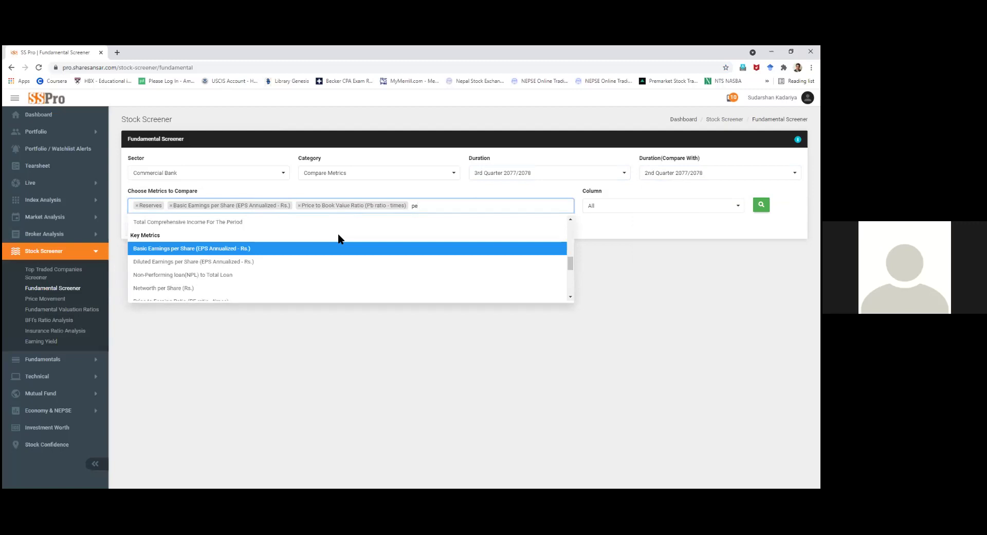
left_click(248, 287)
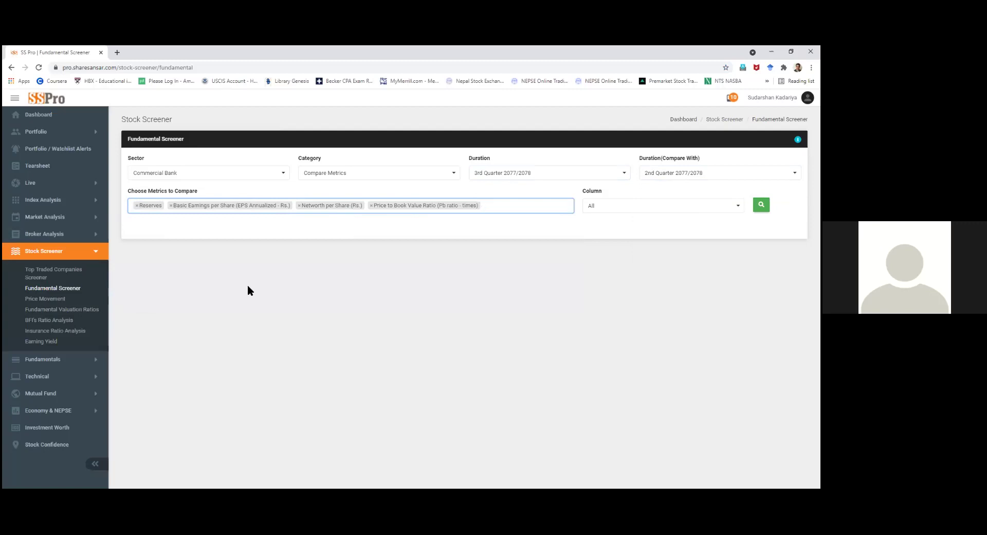
type("n")
key("BackSpace")
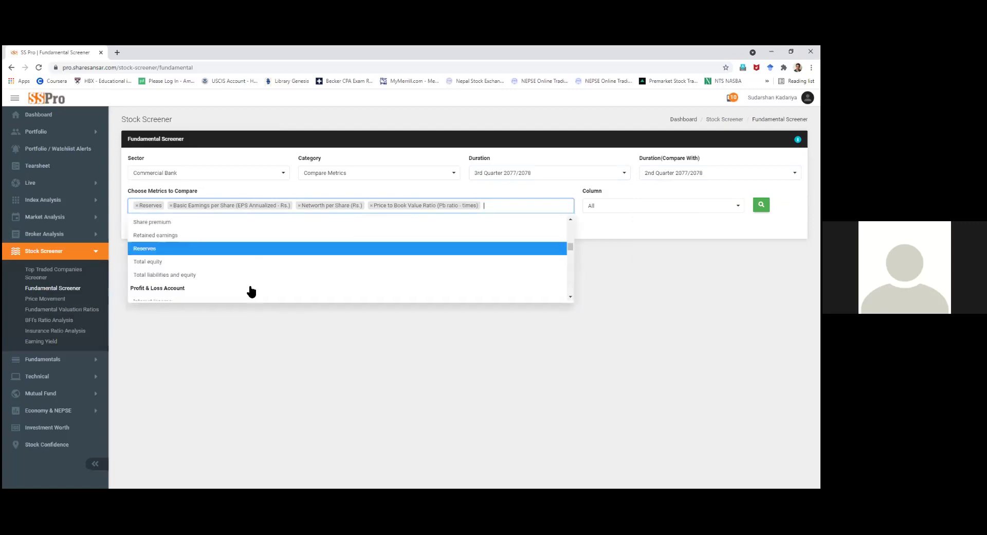
type("out")
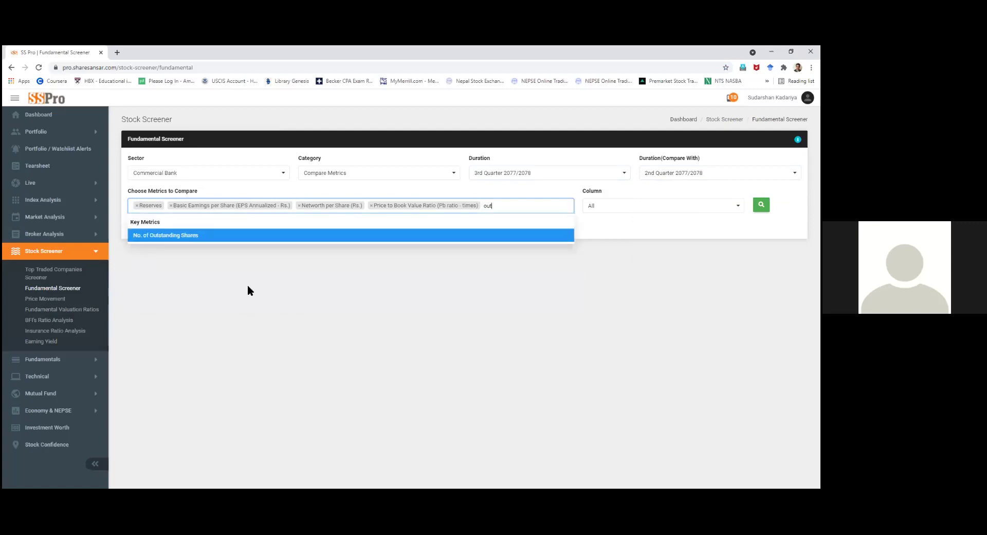
left_click(233, 236)
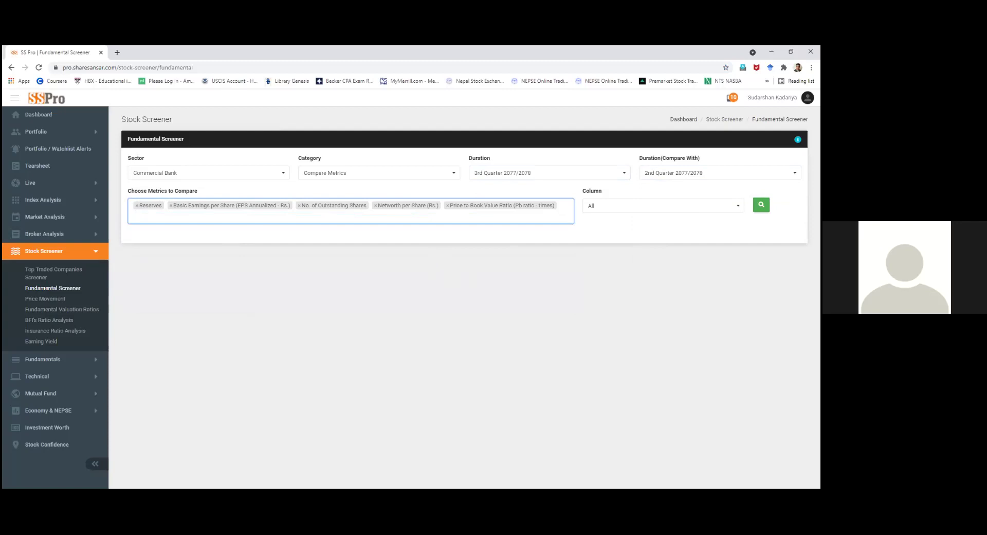
left_click(762, 205)
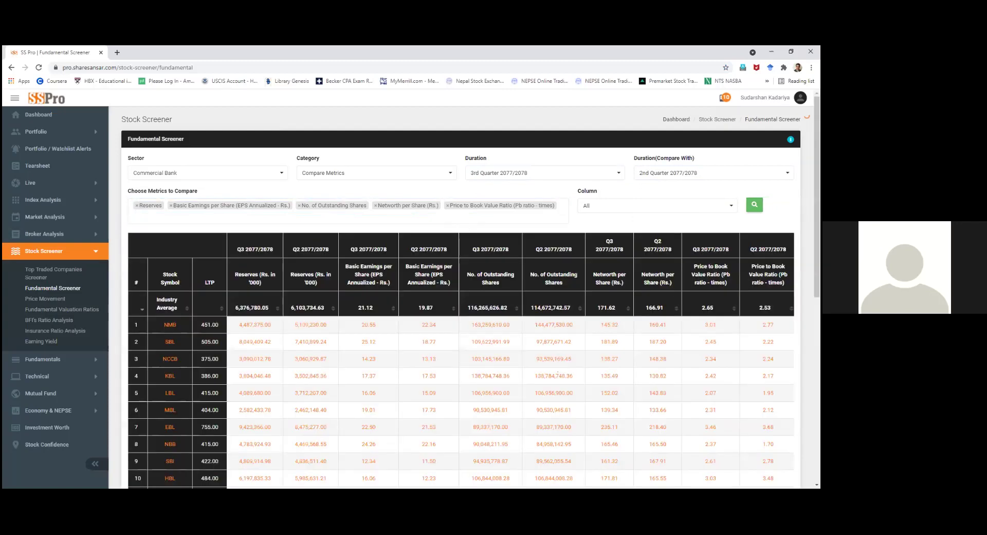
- Select the whole metrics comparison table from its header rows through the last bank and check the selection's extent
scroll(463, 308, "down", 1)
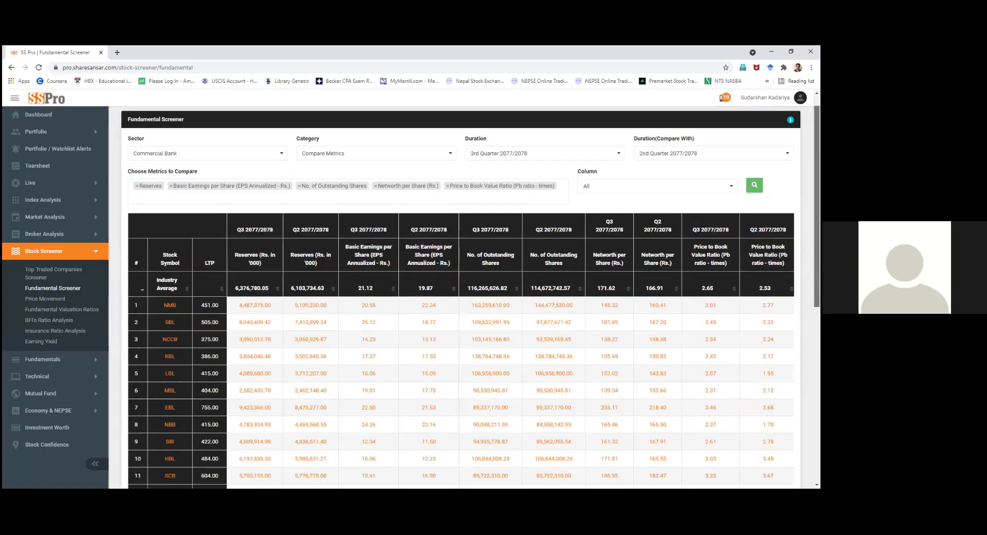
scroll(240, 393, "down", 1)
scroll(240, 393, "up", 1)
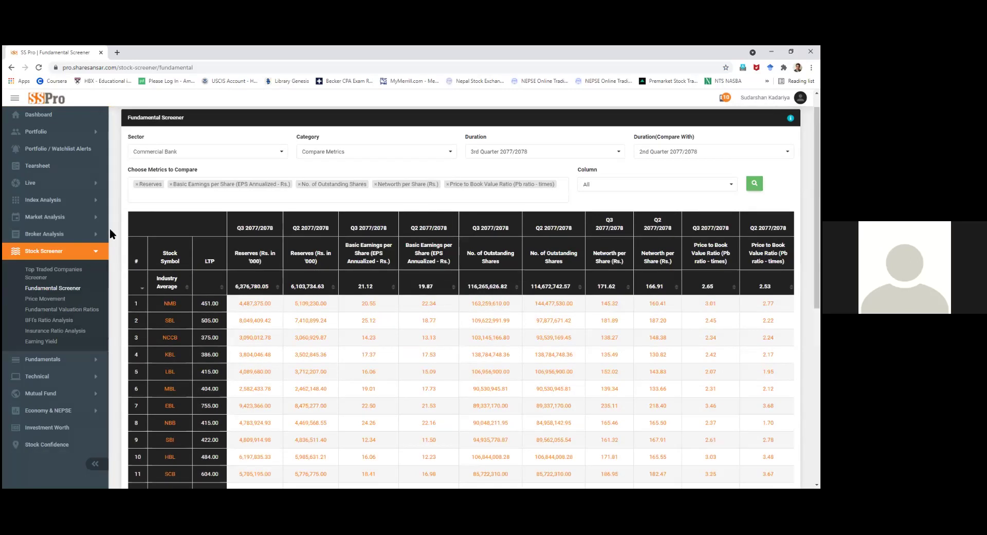
left_click(327, 390, "shift")
scroll(444, 281, "down", 1)
left_click_drag(327, 389, 791, 388)
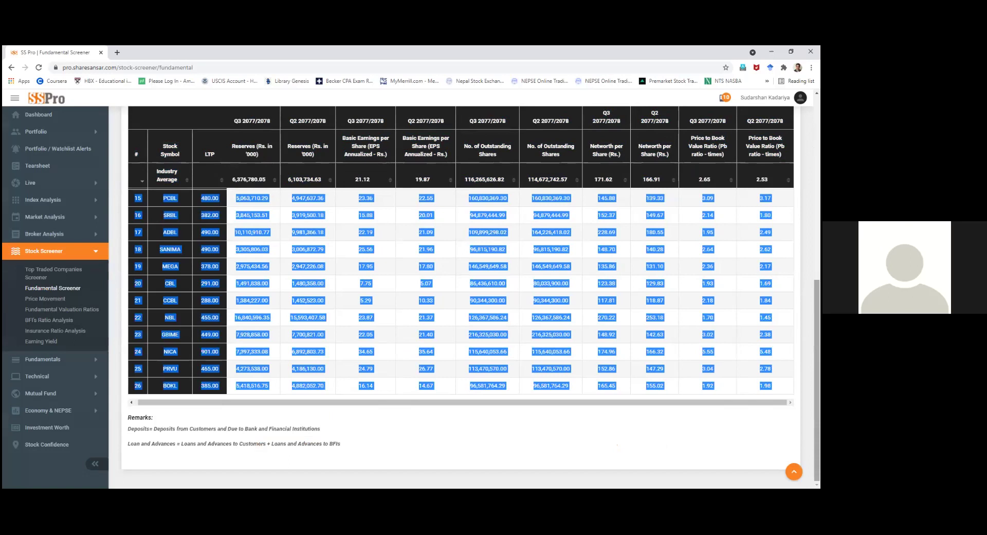
left_click_drag(817, 380, 817, 203)
scroll(471, 293, "down", 1)
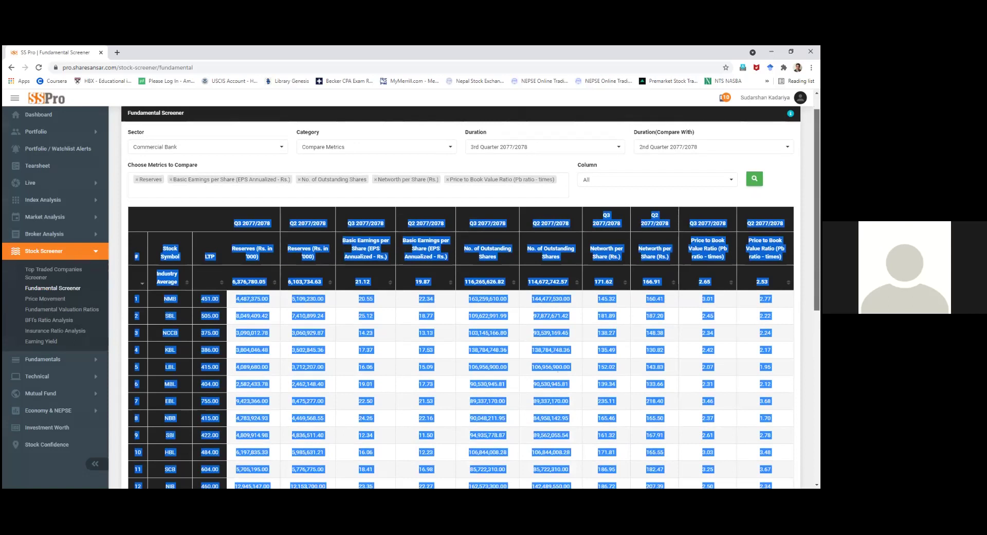
scroll(471, 297, "down", 1)
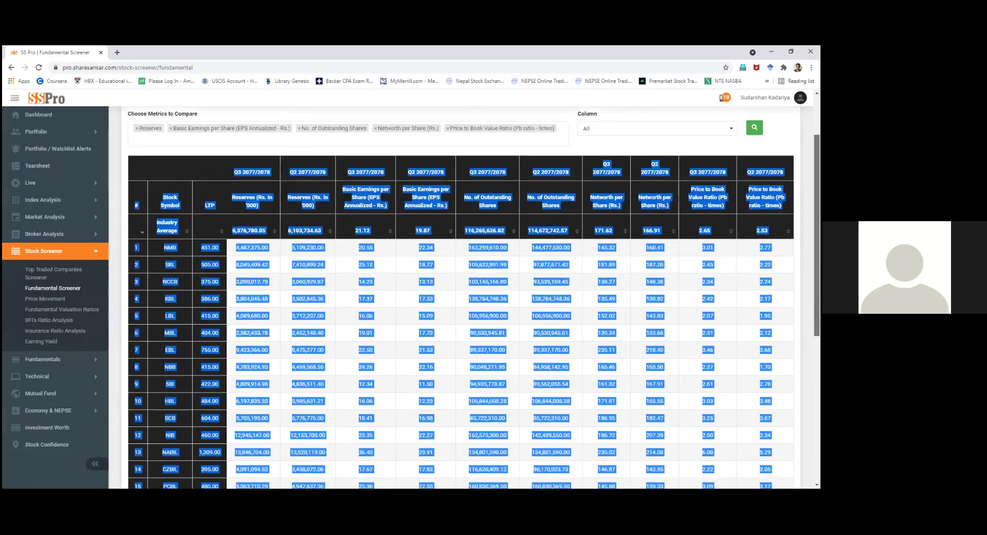
scroll(461, 297, "down", 2)
scroll(461, 297, "down", 2)
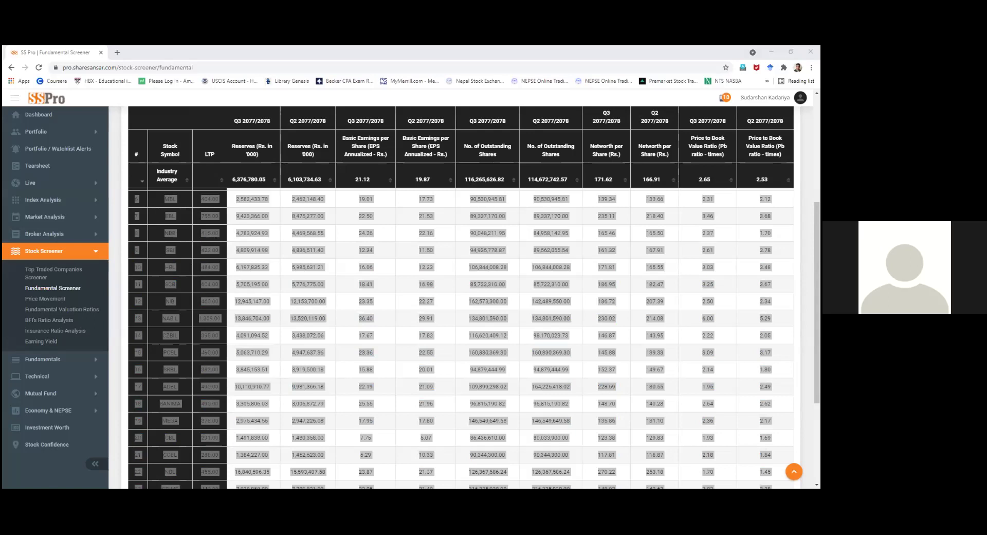
left_click(392, 157)
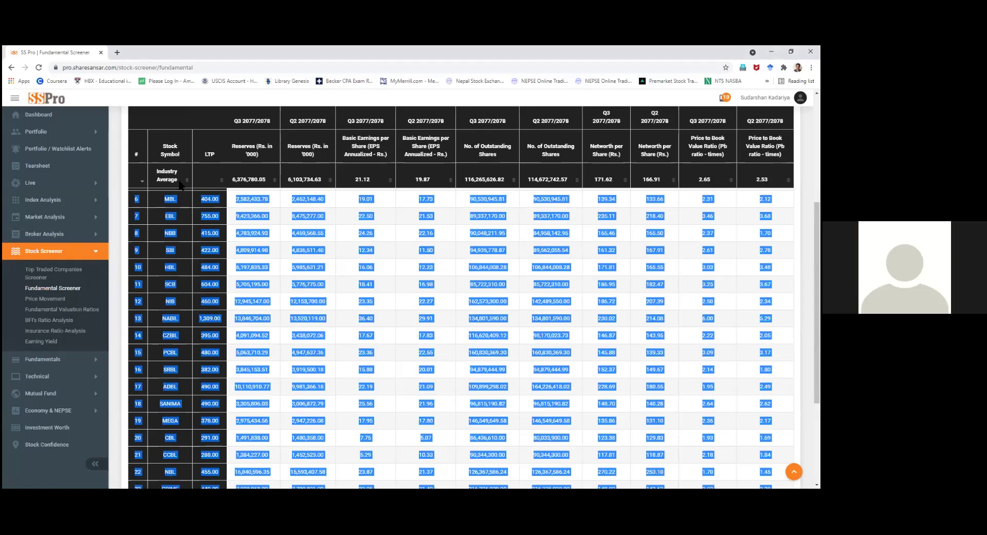
scroll(180, 187, "down", 1)
key("shift+Up")
key("shift+Up")
key("shift+Up")
key("shift+Up")
key("shift+Up")
key("shift+Up")
key("shift+Up")
key("shift+Up")
key("shift+Up")
key("shift+Up")
key("shift+Up")
key("shift+Up")
key("shift+Up")
key("shift+Up")
key("shift+Up")
key("shift+Up")
key("shift+Up")
key("shift+Up")
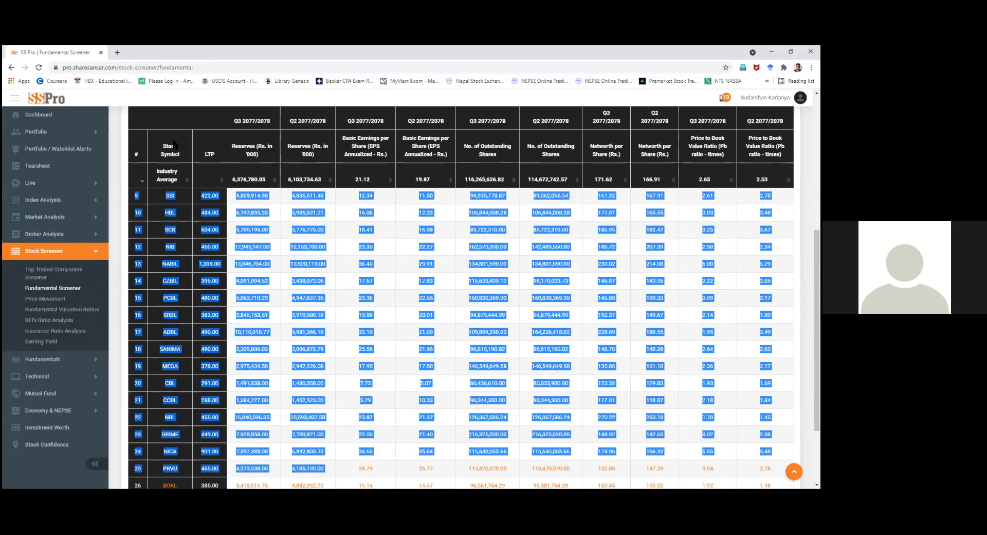
left_click(211, 135)
left_click_drag(183, 112, 273, 147)
left_click_drag(338, 299, 542, 397)
scroll(541, 397, "down", 2)
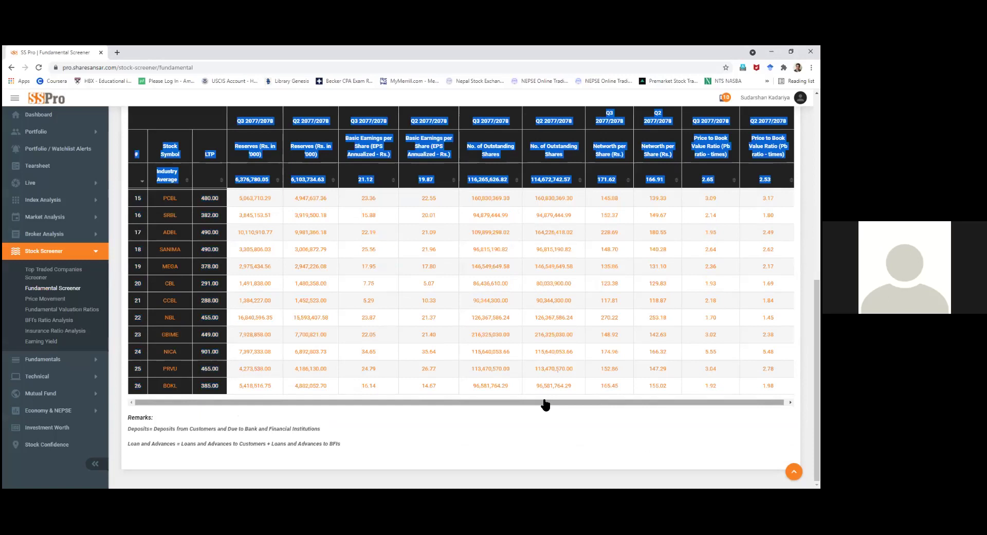
- Select the comparison table from its header rows down through the remarks and switch to the previously used window
scroll(545, 404, "up", 4)
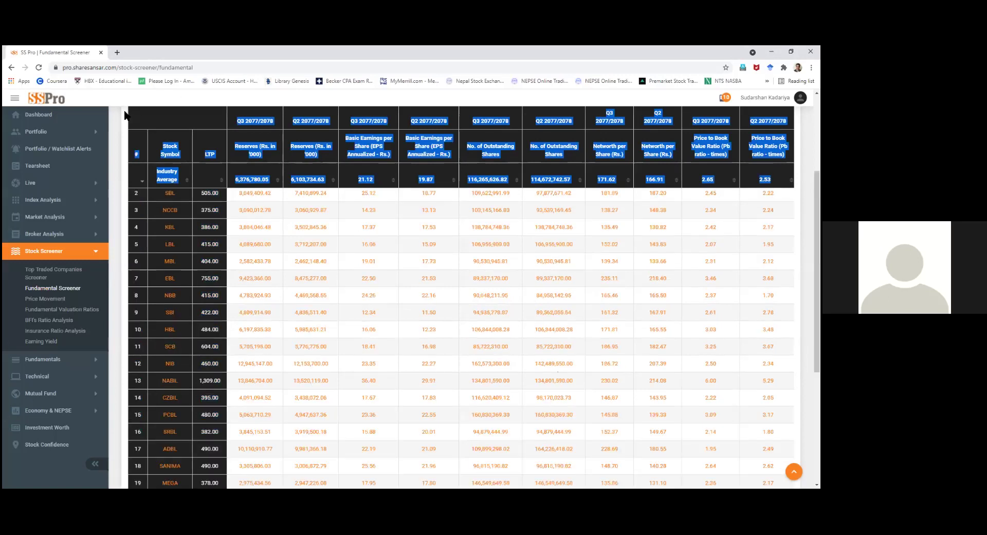
left_click_drag(130, 192, 360, 463)
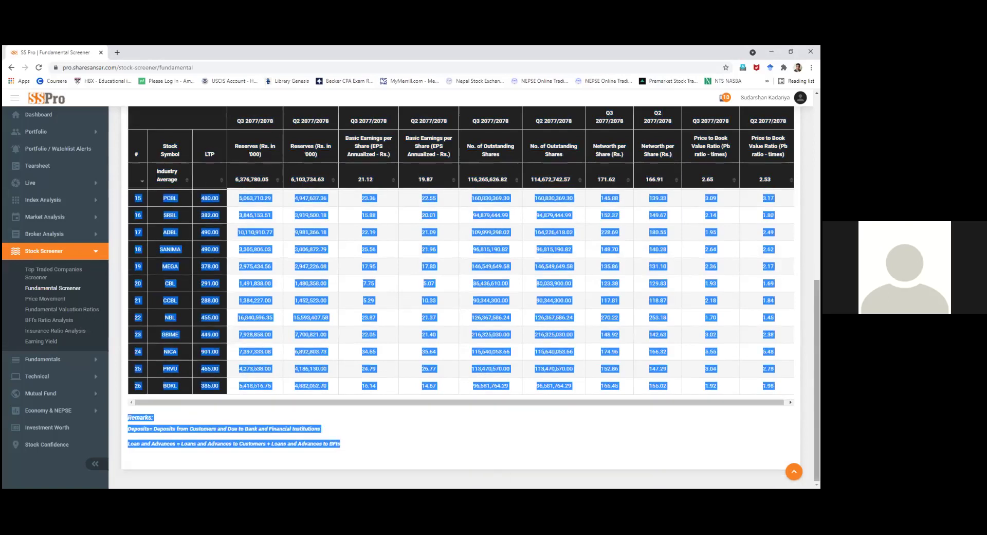
scroll(462, 308, "up", 7)
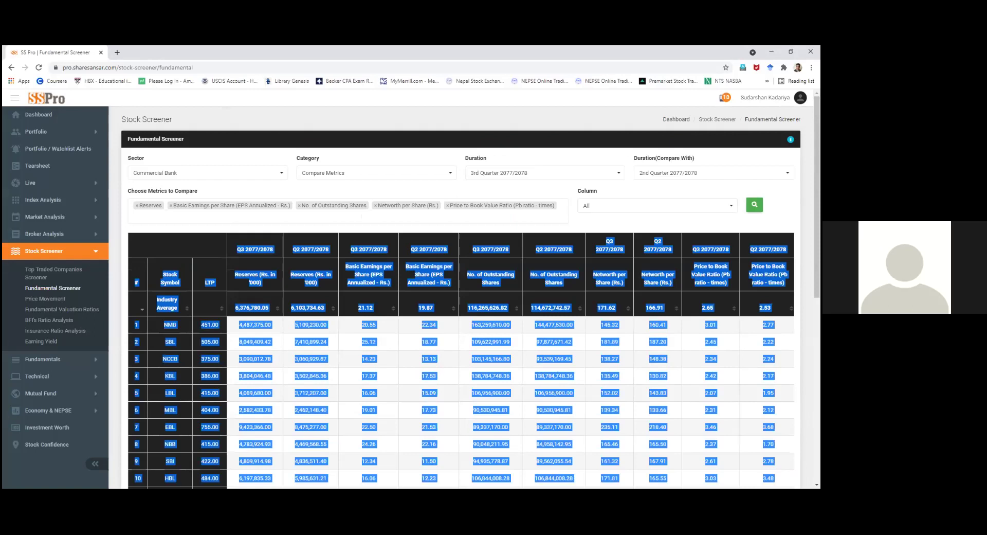
key("alt+Tab")
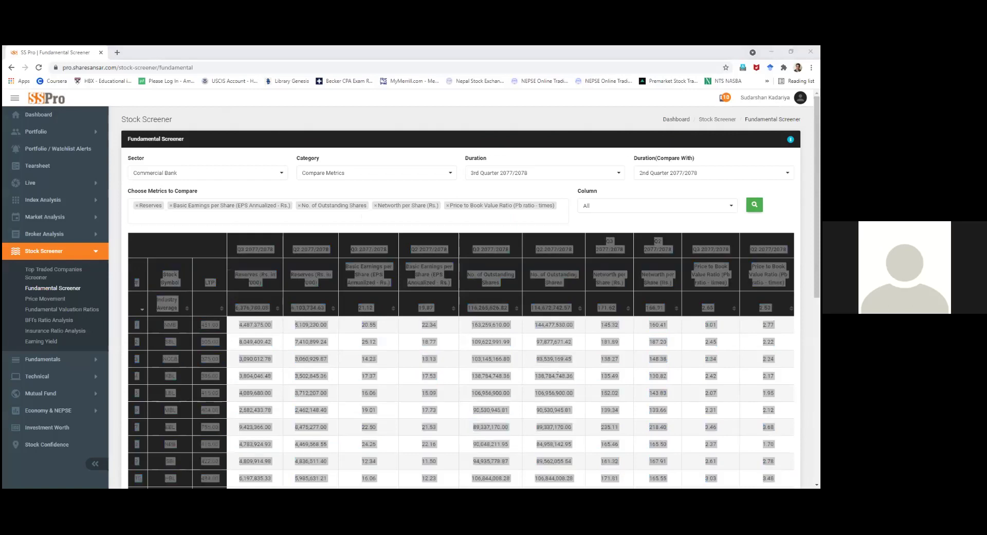